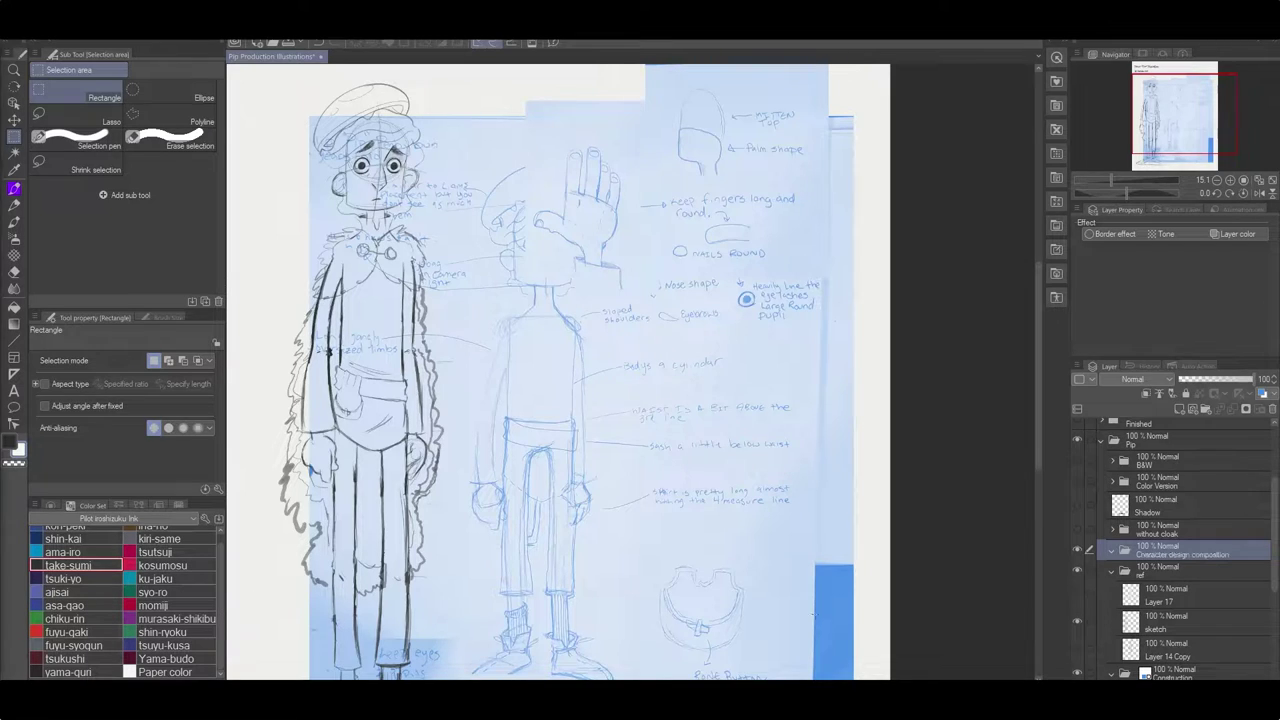
Collapse the ref folder and turn off the blue layer colour on the Construction folder.
scroll(1201, 531, "down", 3)
left_click(1114, 487)
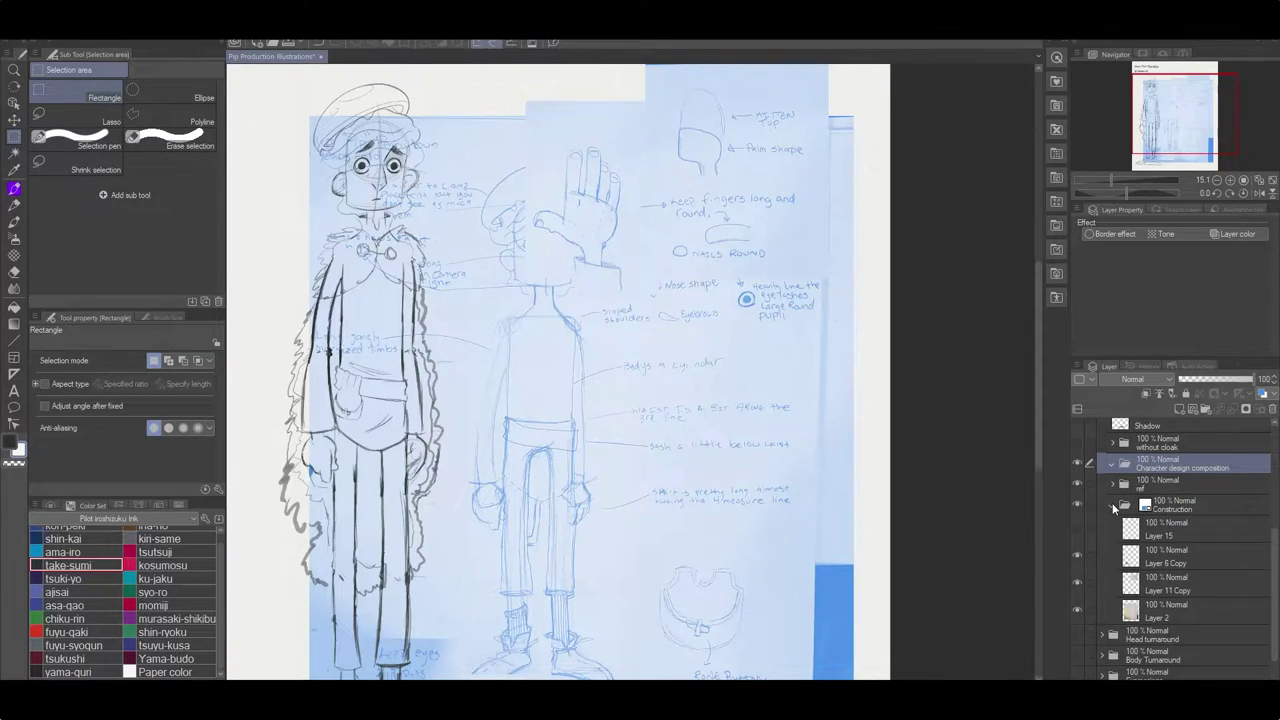
left_click(1166, 557)
key("ctrl+z")
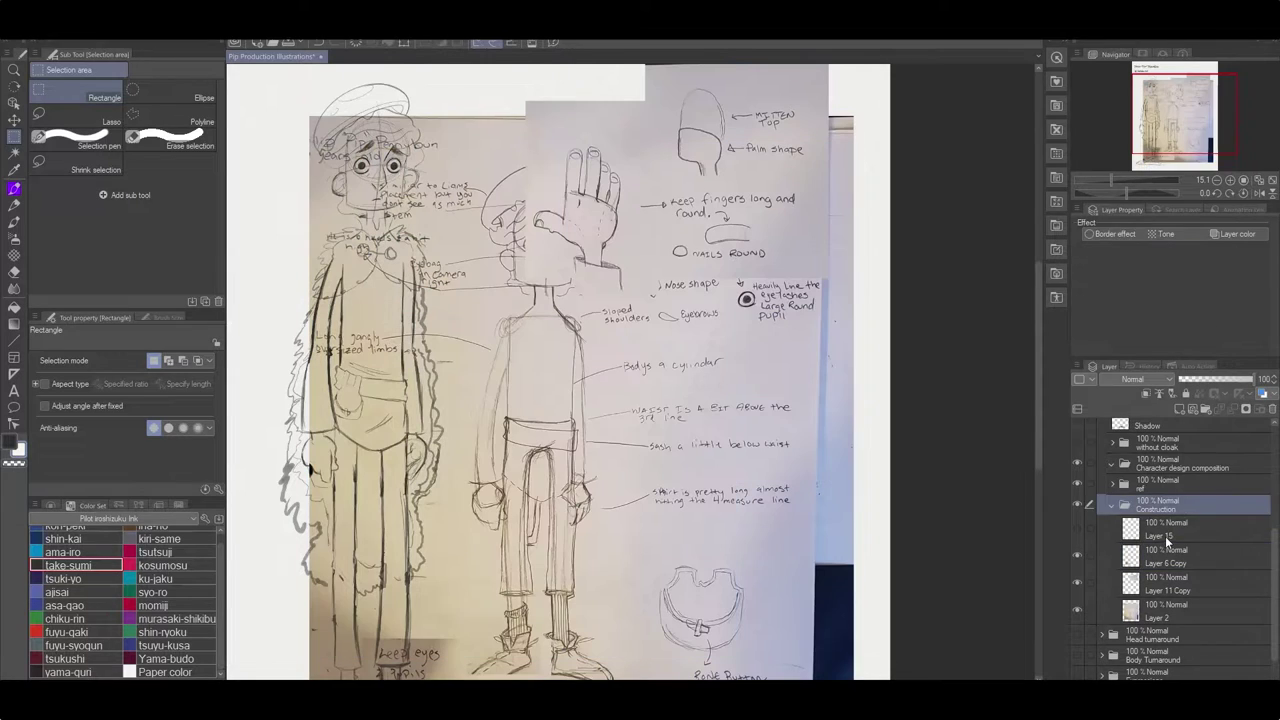
key("ctrl+minus")
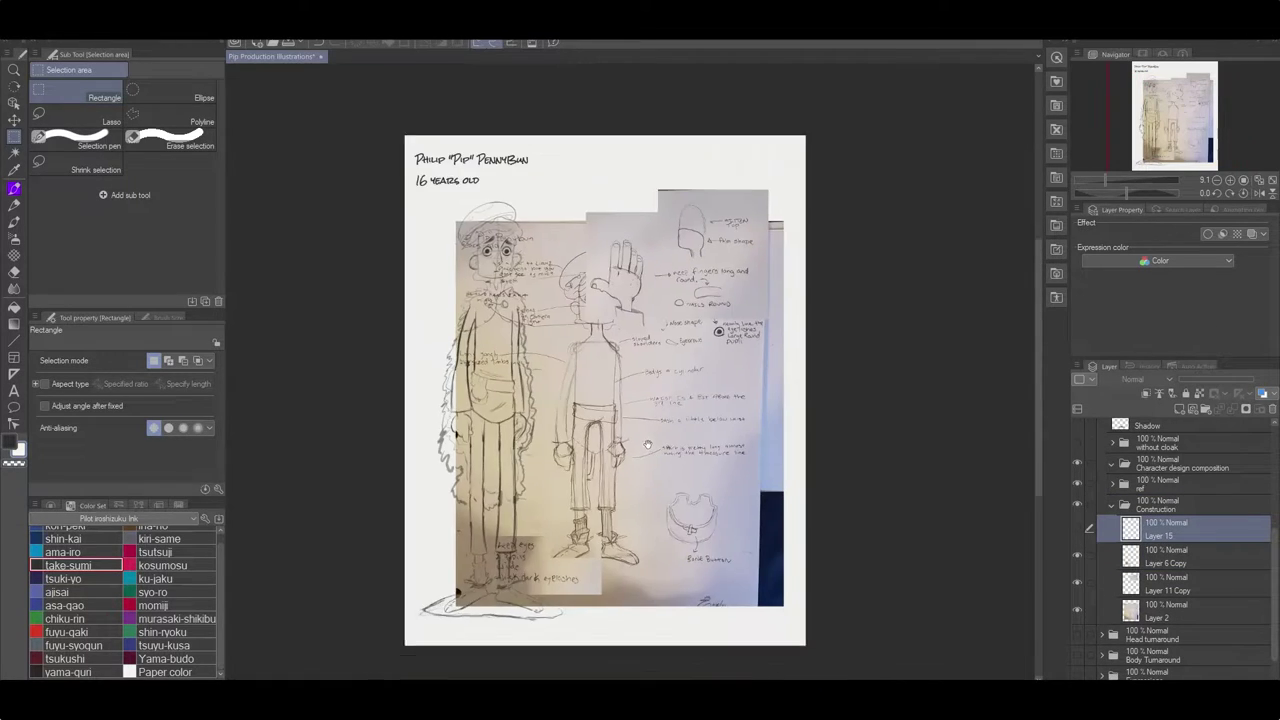
Add a new raster layer inside the Character design composition folder, above the ref folder.
left_click(1161, 462)
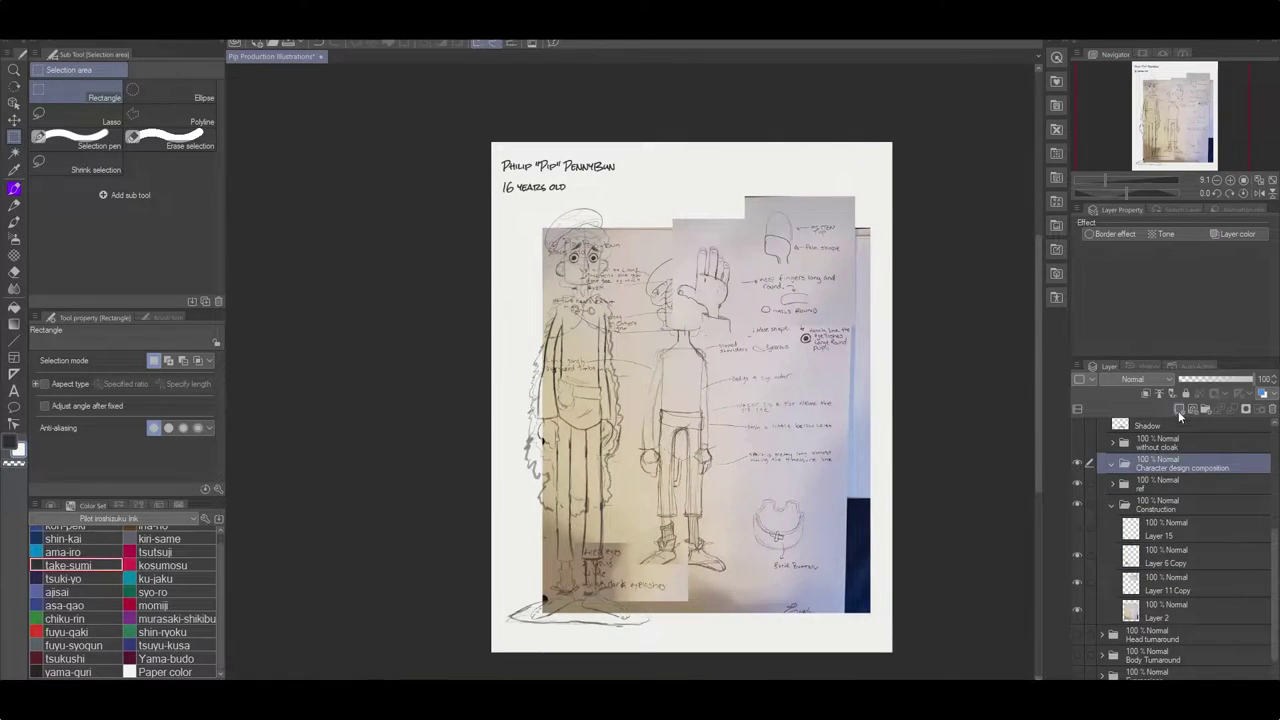
left_click(1112, 463)
left_click(1155, 528)
left_click(1077, 550)
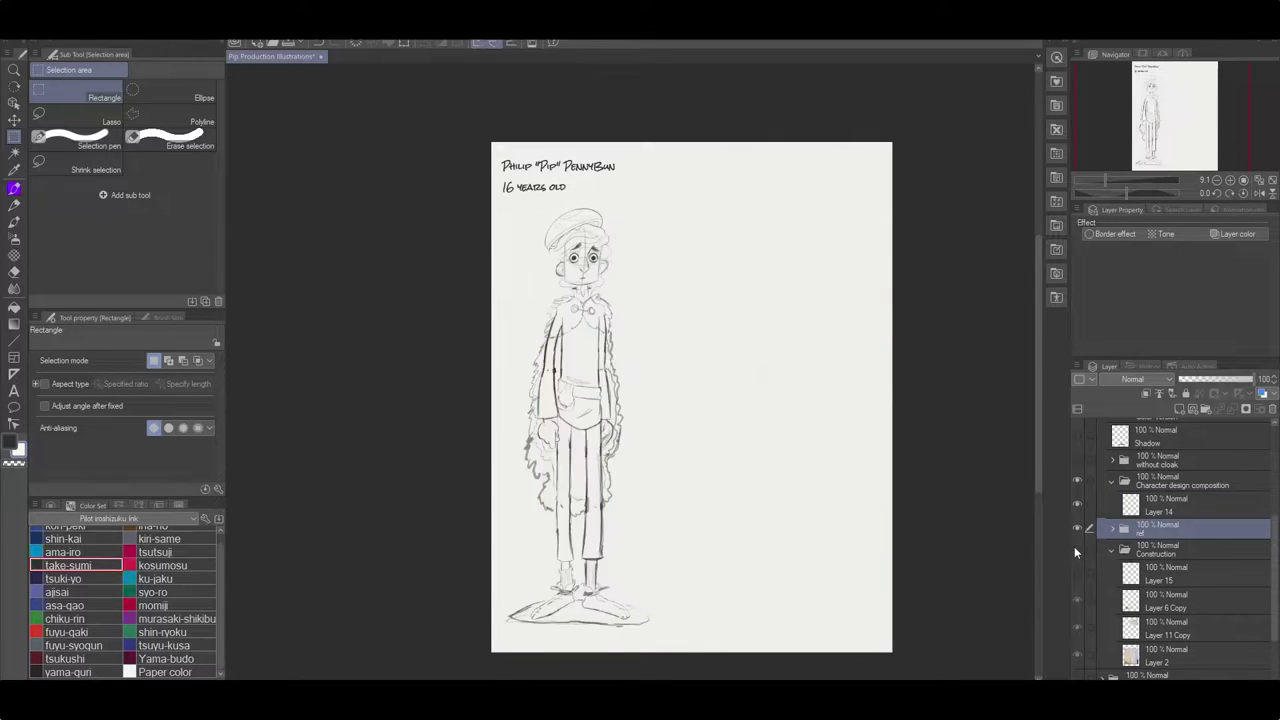
Hide Layer 6 Copy and Layer 11 Copy in the Construction folder, keeping the folder and Layer 2 shown.
left_click(1077, 547)
left_click(1077, 625)
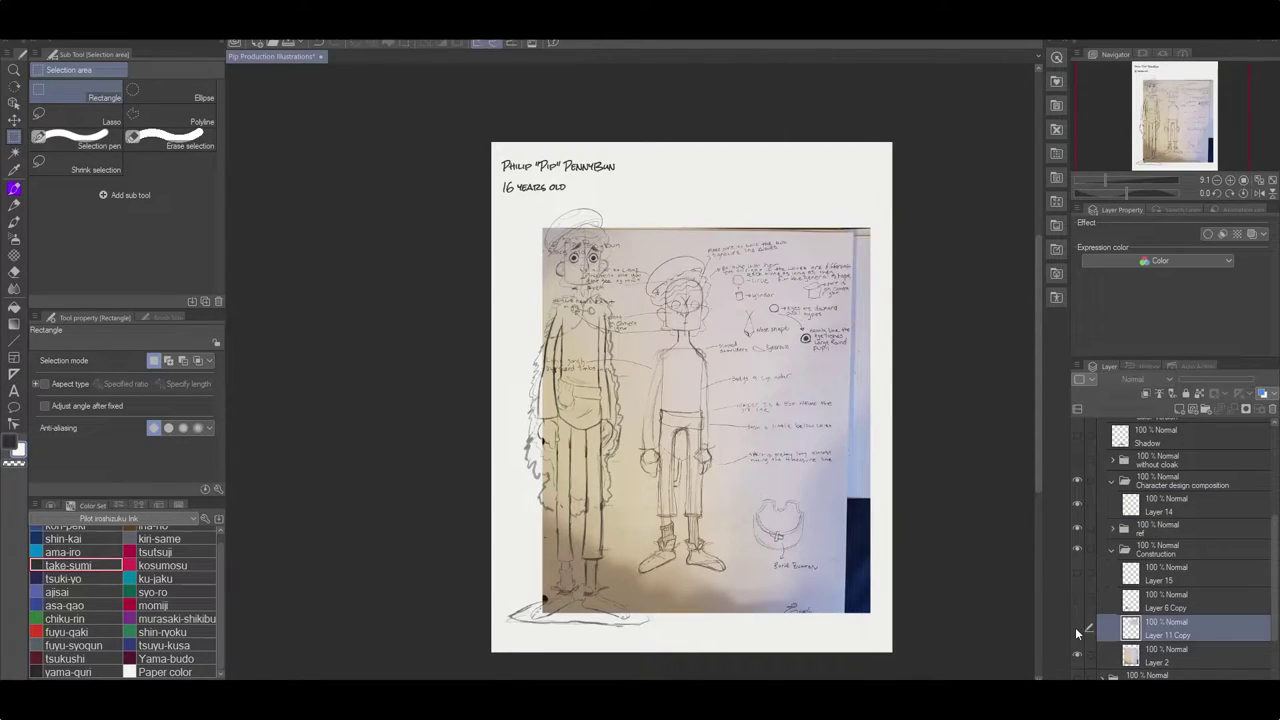
left_click(1077, 654)
left_click(1077, 654)
left_click(1174, 656)
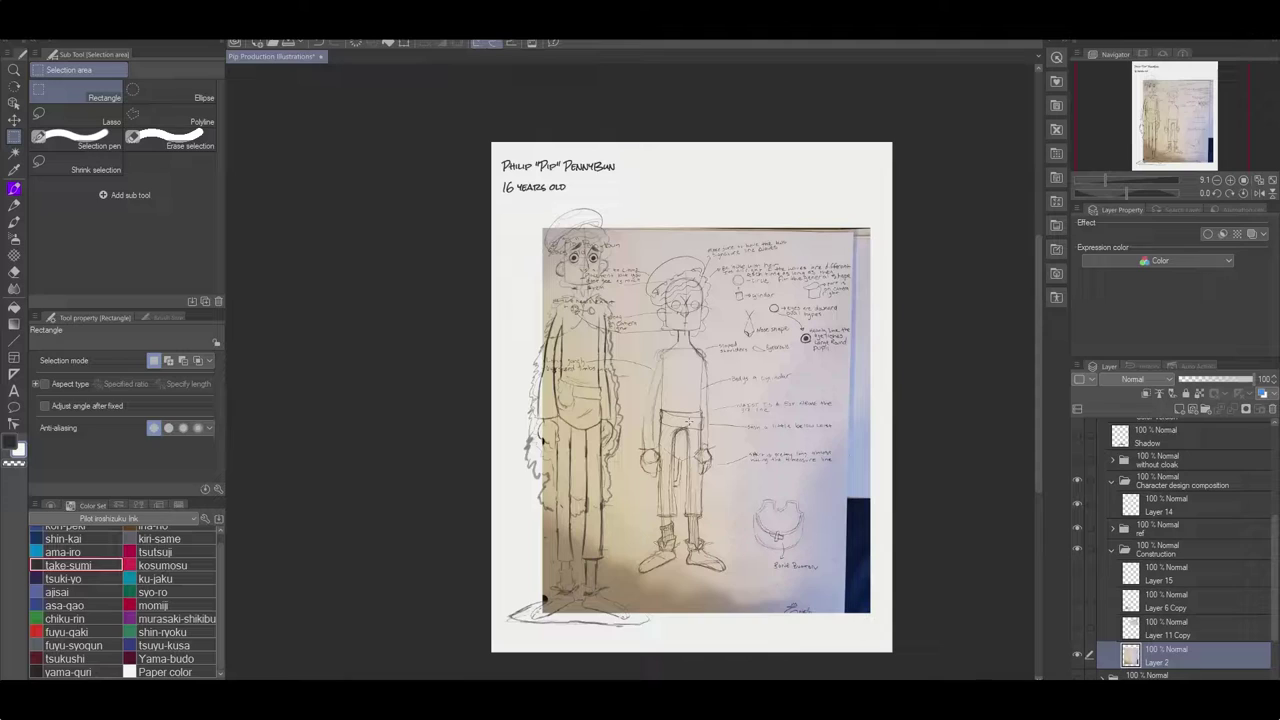
key("ctrl+t")
key("Return")
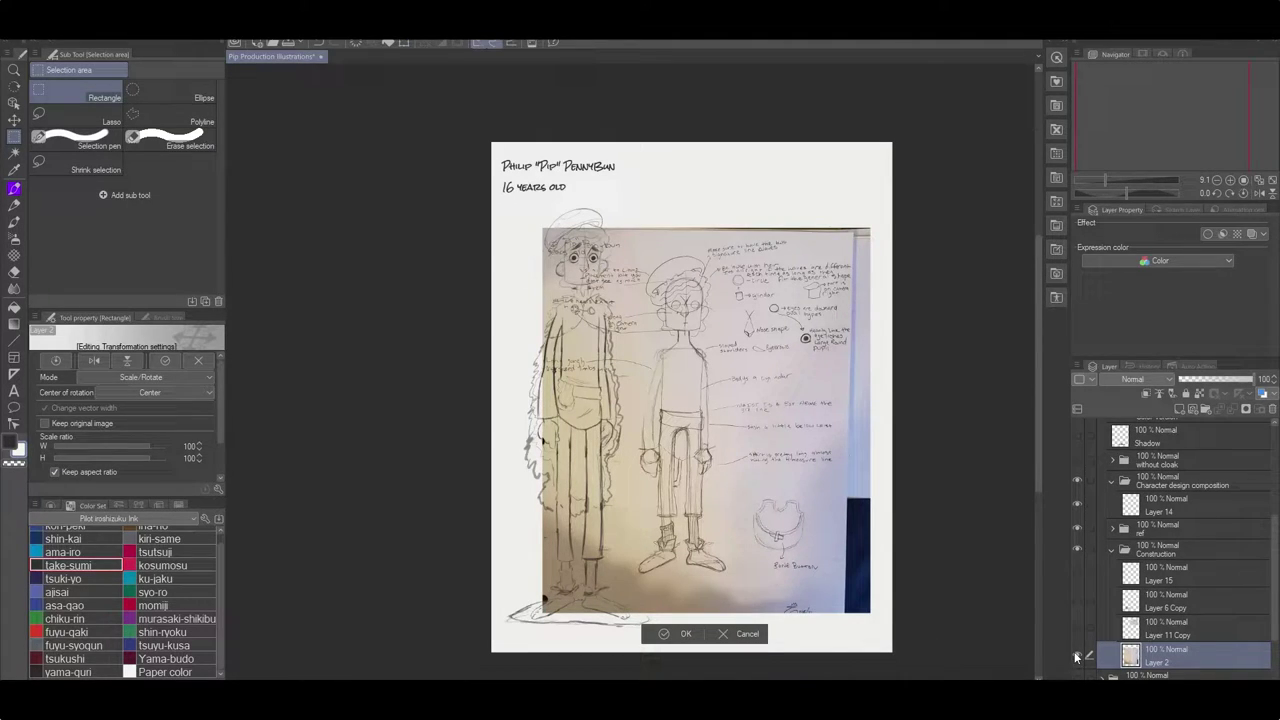
key("Return")
Hide the photographed notes on Layer 2 so only the character sketch is shown.
scroll(662, 372, "up", 5)
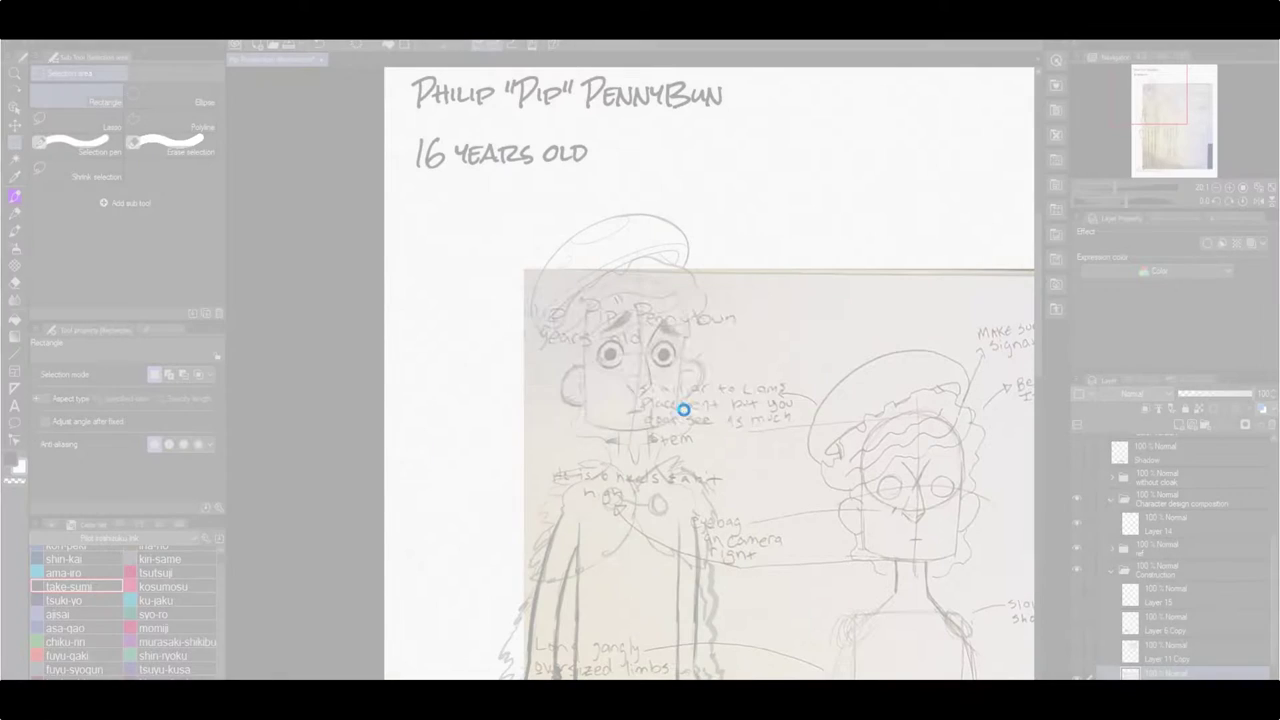
scroll(690, 400, "up", 5)
left_click(1075, 657)
scroll(1122, 511, "up", 1)
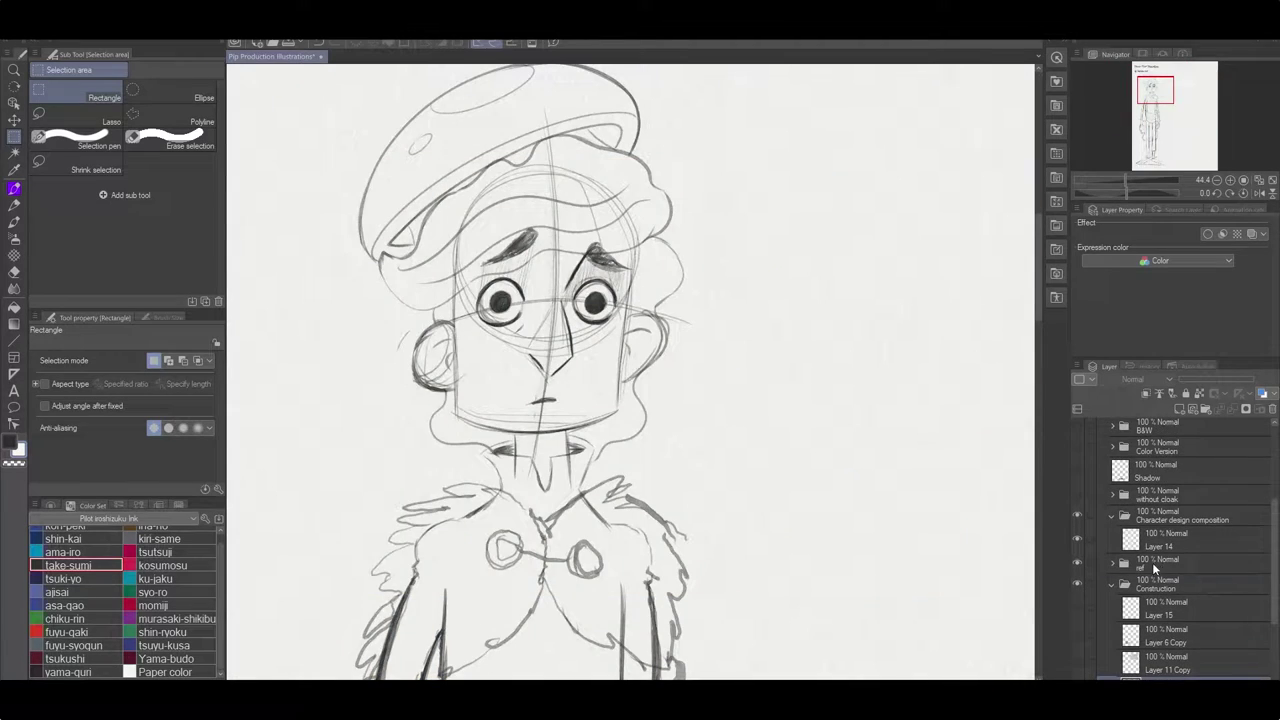
Lower the ref folder's opacity to 48% and rename the new layer Construction lines.
left_click(1154, 565)
left_click(1153, 540)
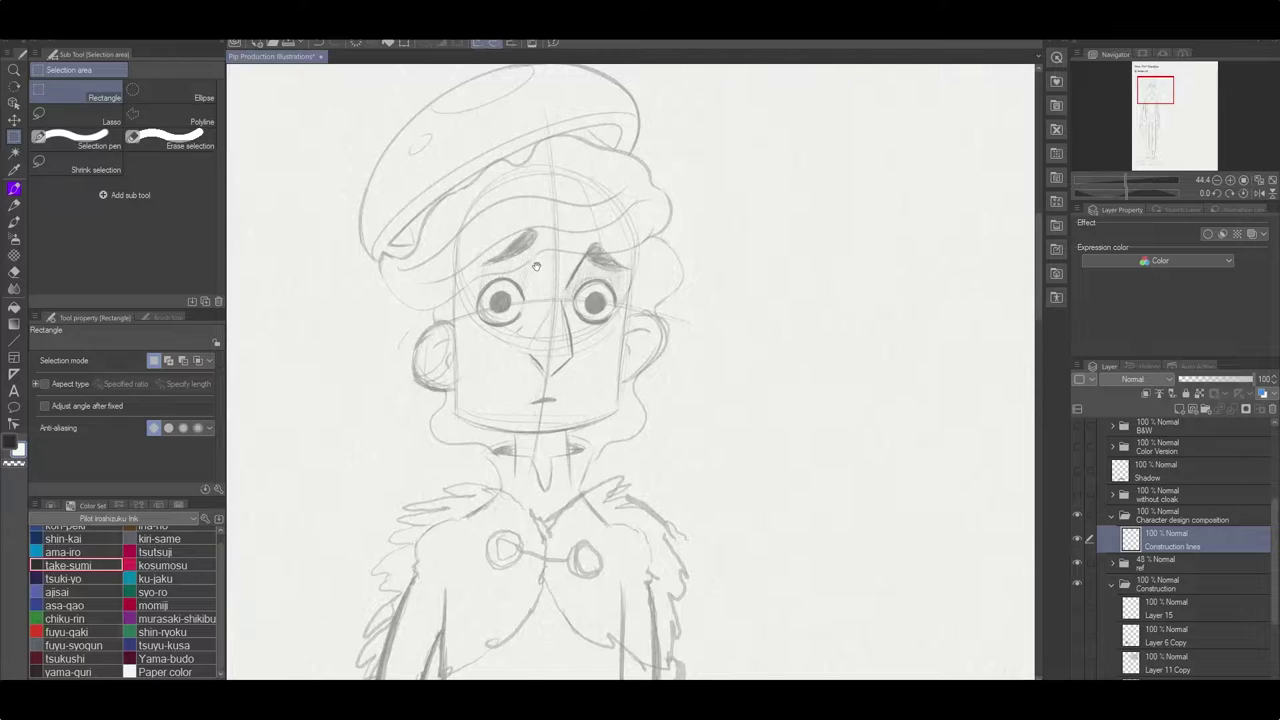
Set up the Ink brush with medium anti-aliasing and a stabilization of 87.
left_click_drag(536, 266, 644, 298)
scroll(722, 300, "up", 2)
key("p")
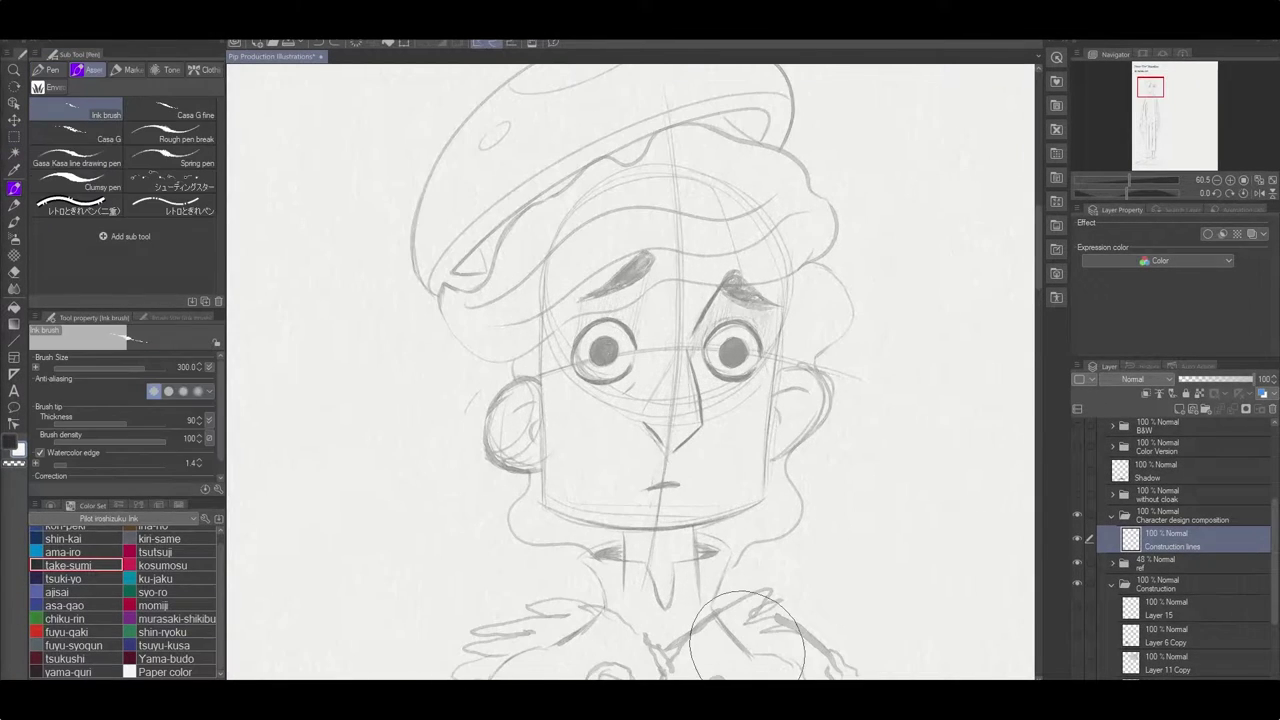
left_click_drag(797, 400, 754, 458)
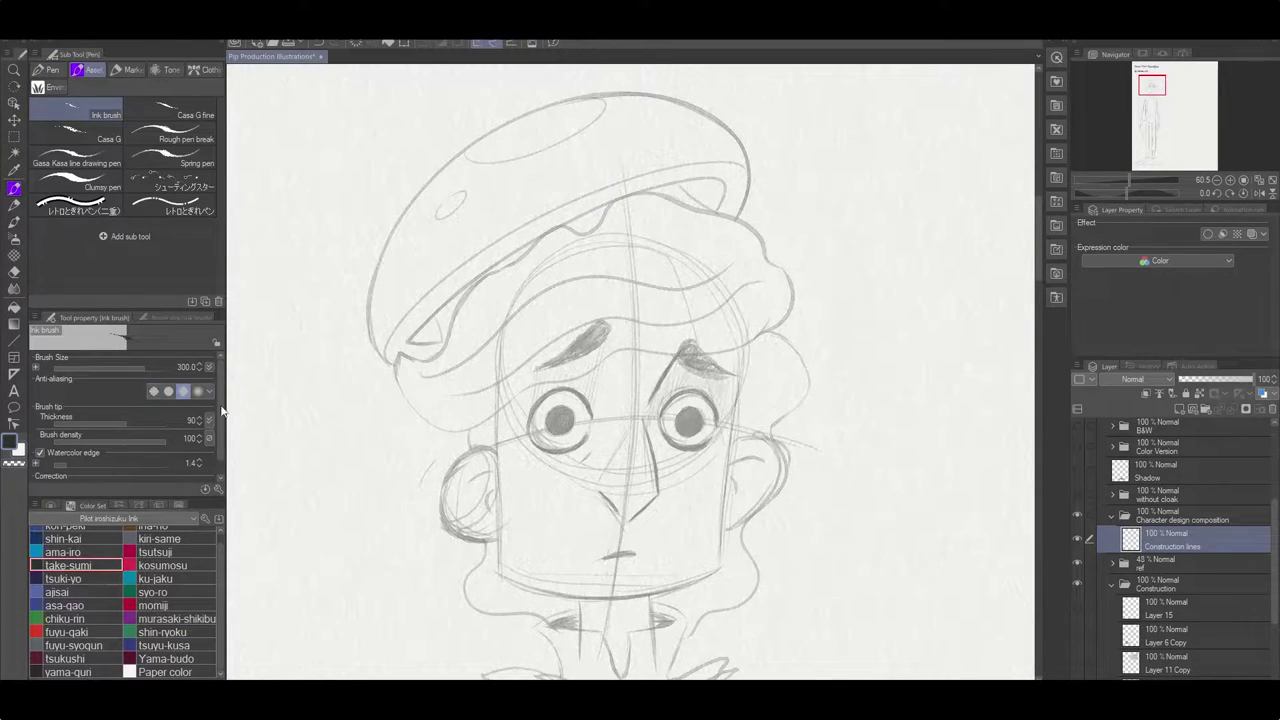
scroll(163, 470, "down", 1)
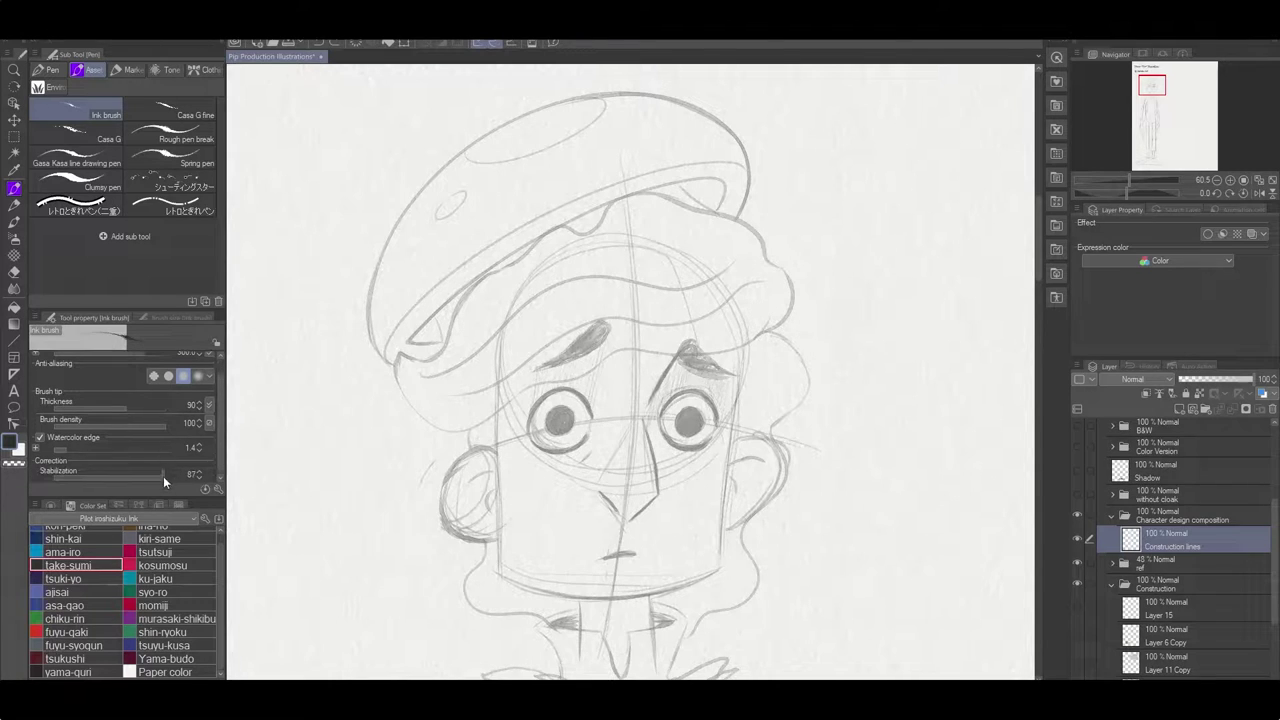
Draw the head construction over the sketch: a circle for the cranium, two straight sides and a curved jaw.
mouse_move(508, 425)
left_mouse_down()
mouse_move(556, 255)
mouse_move(700, 462)
mouse_move(510, 425)
left_mouse_up()
mouse_move(637, 669)
left_mouse_down()
mouse_move(655, 628)
mouse_move(565, 330)
mouse_move(517, 377)
mouse_move(548, 298)
mouse_move(484, 510)
left_mouse_up()
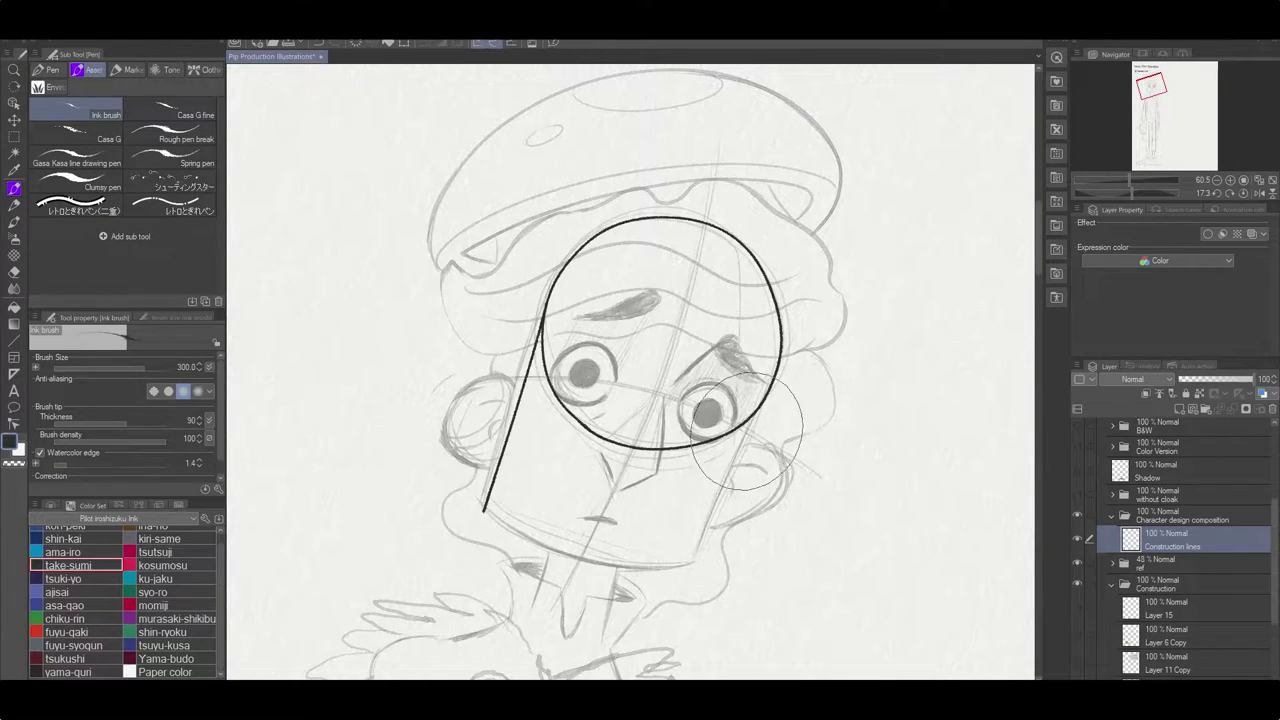
mouse_move(940, 439)
left_mouse_down()
mouse_move(897, 364)
mouse_move(700, 140)
mouse_move(520, 170)
mouse_move(397, 255)
mouse_move(529, 443)
mouse_move(525, 559)
left_mouse_up()
key("e")
key("p")
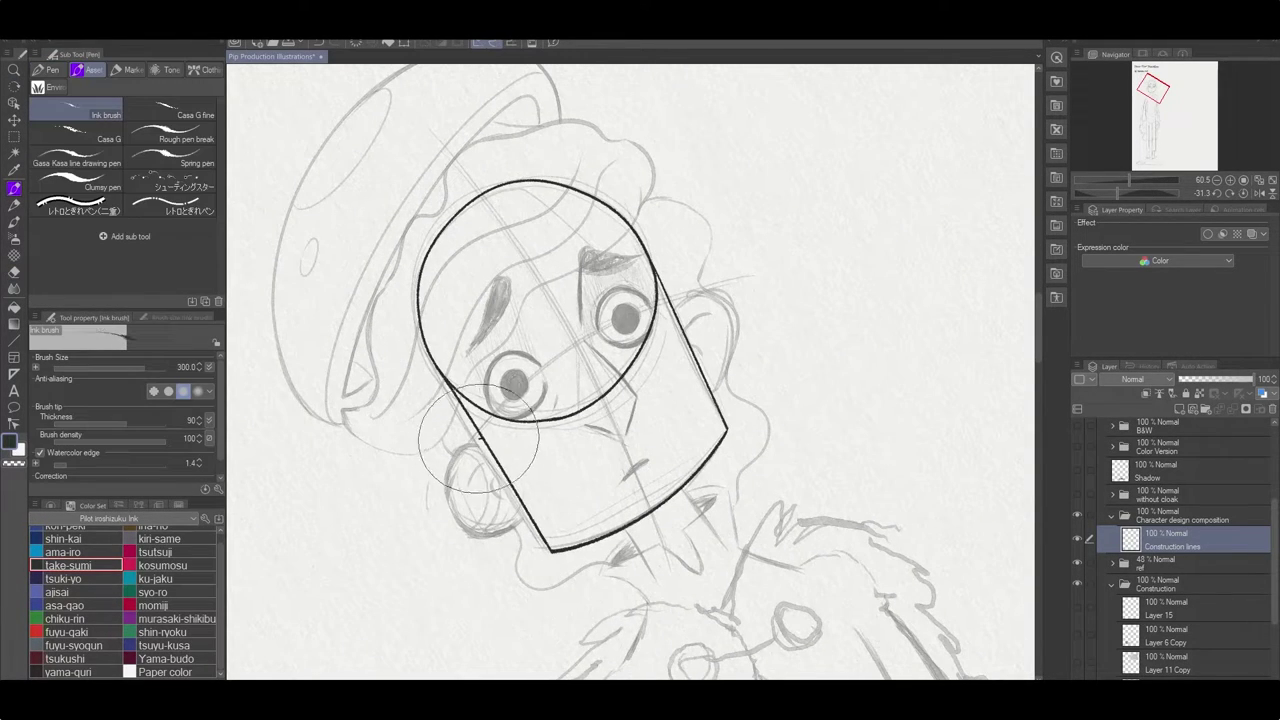
Draw a rounded ear on each side of the head, following the sketch.
left_click_drag(485, 440, 535, 540)
mouse_move(680, 340)
left_mouse_down()
mouse_move(735, 322)
mouse_move(710, 395)
left_mouse_up()
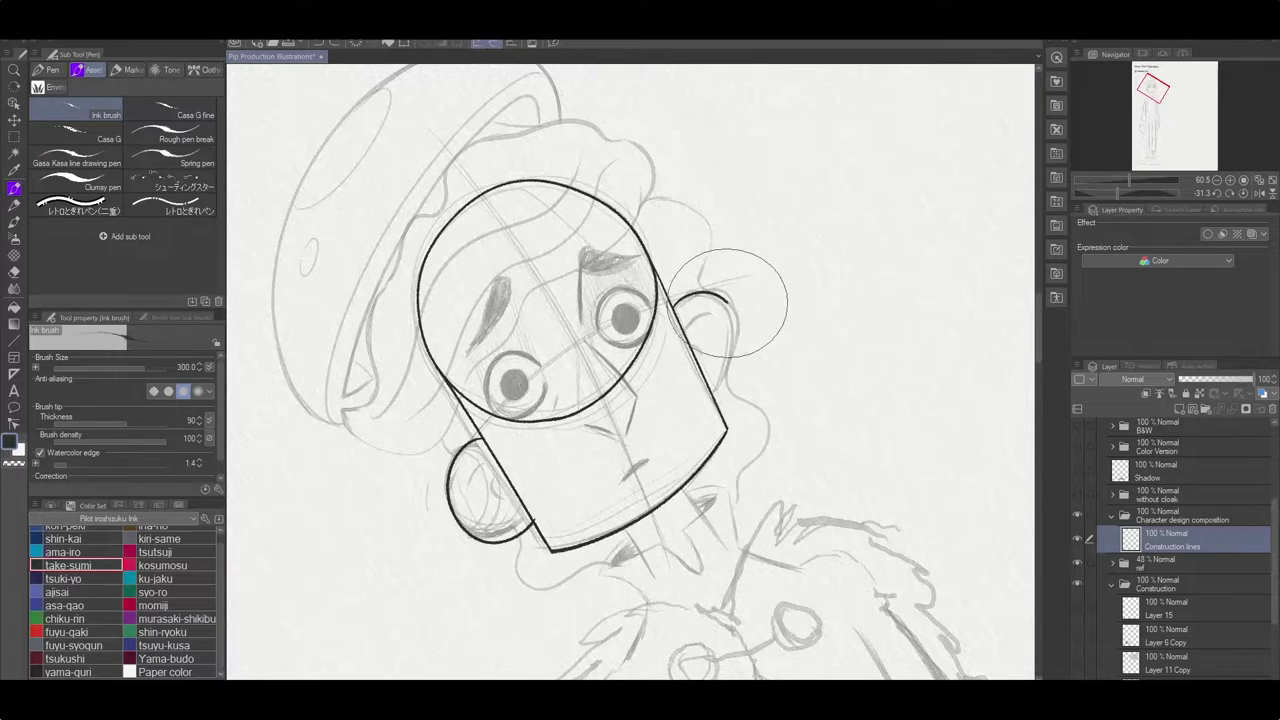
key("e")
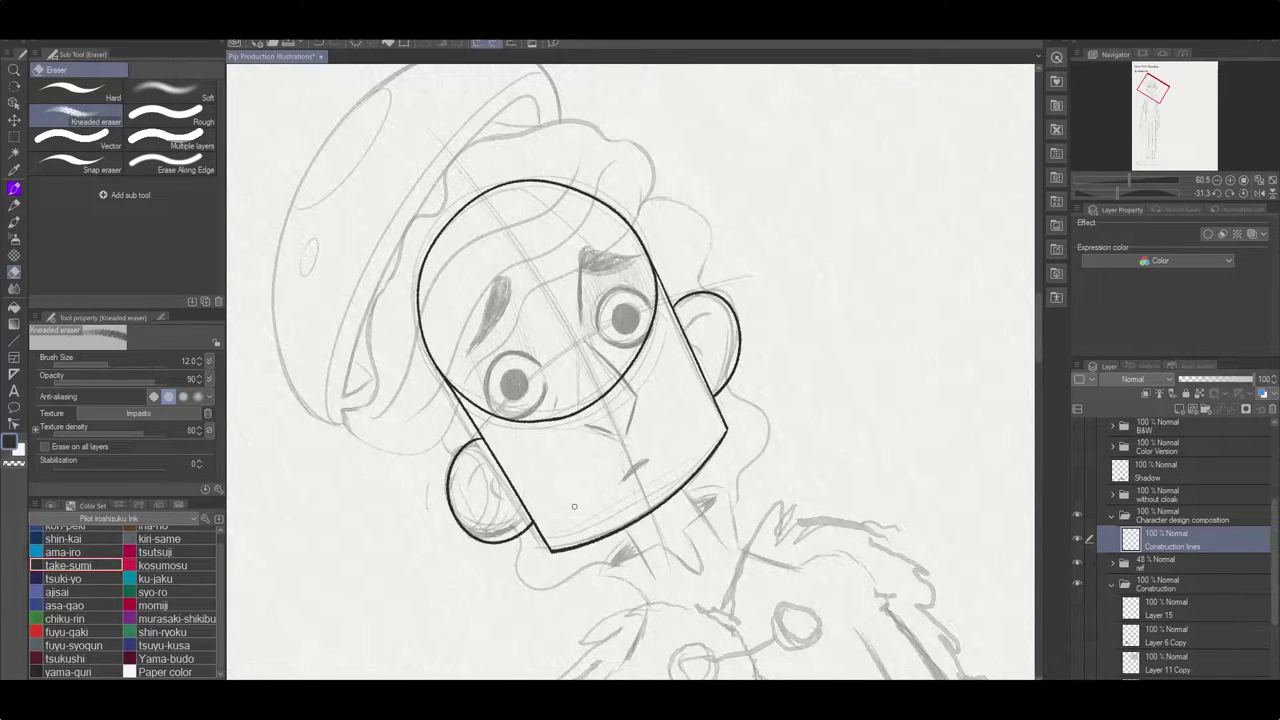
key("p")
On a new layer, draw a curved horizontal eye guideline across the face in the kosumosu colour.
left_click(170, 565)
left_click(1172, 407)
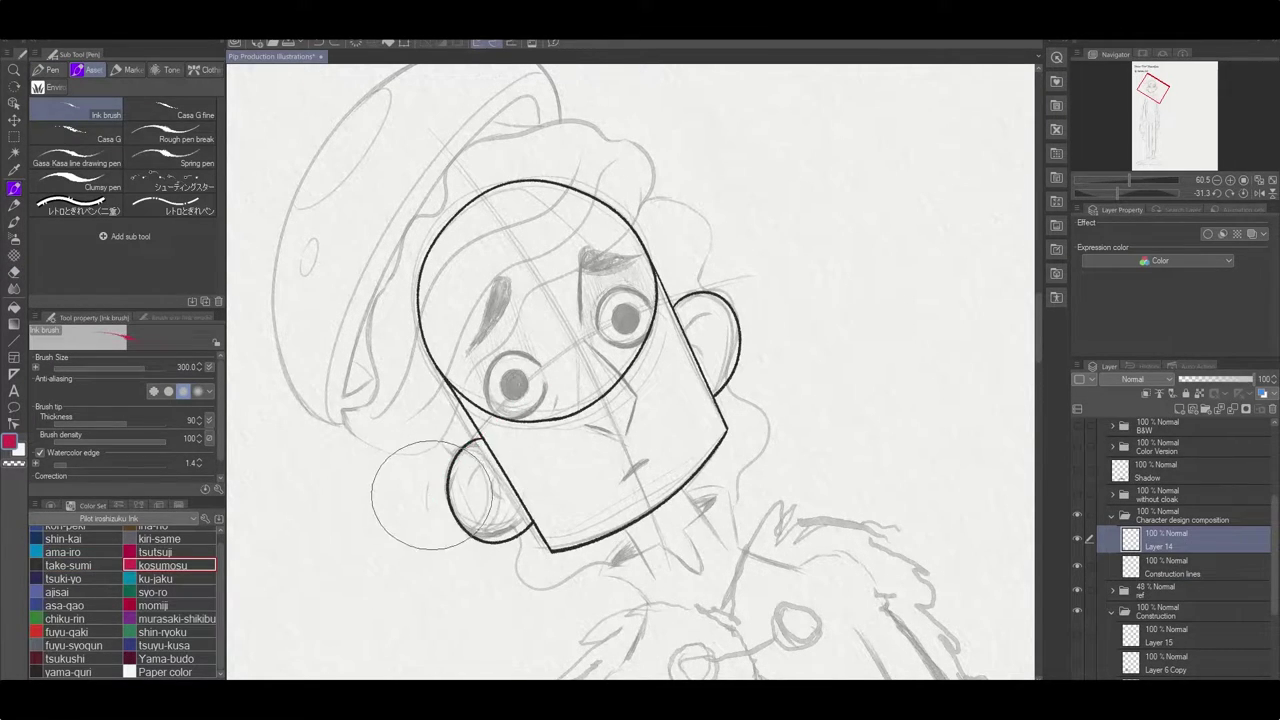
mouse_move(432, 497)
left_mouse_down()
mouse_move(757, 275)
mouse_move(523, 406)
mouse_move(757, 275)
mouse_move(459, 452)
mouse_move(800, 266)
left_mouse_up()
key("ctrl+z")
key("ctrl+z")
Erase both ears from the Construction lines layer with the Hard eraser.
left_click(1172, 566)
key("e")
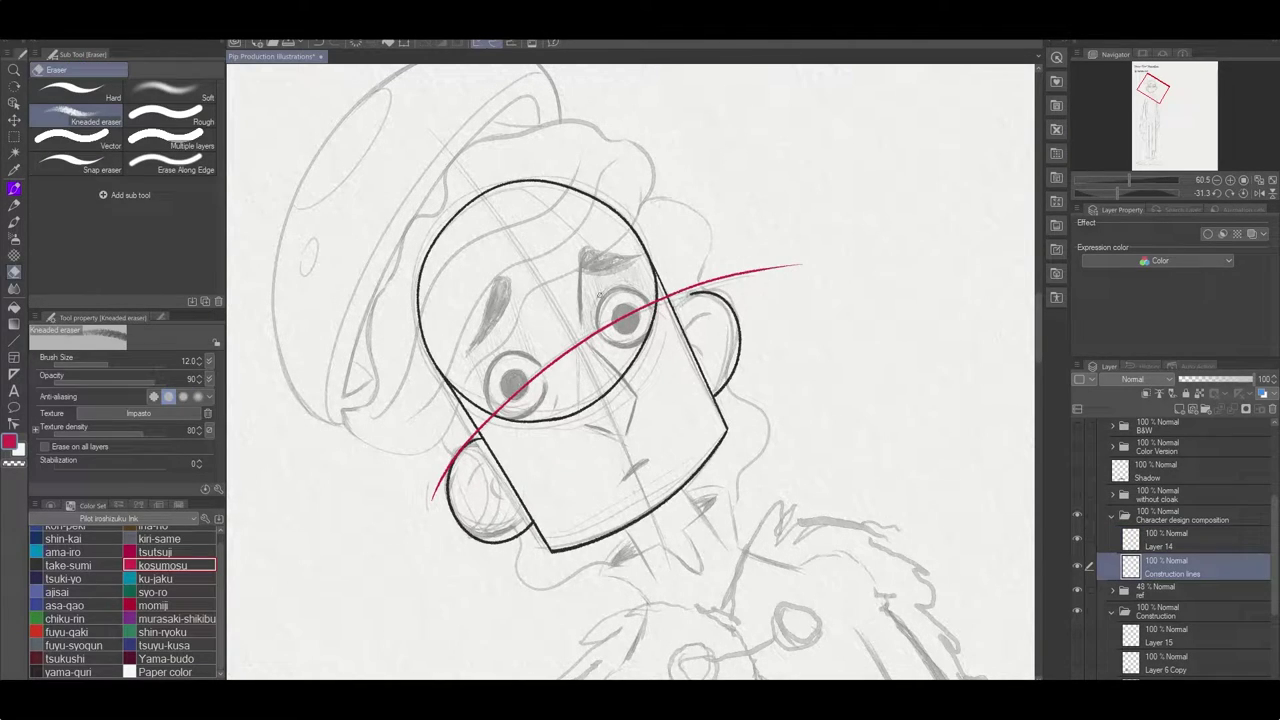
left_click(80, 90)
left_click_drag(700, 285, 732, 388)
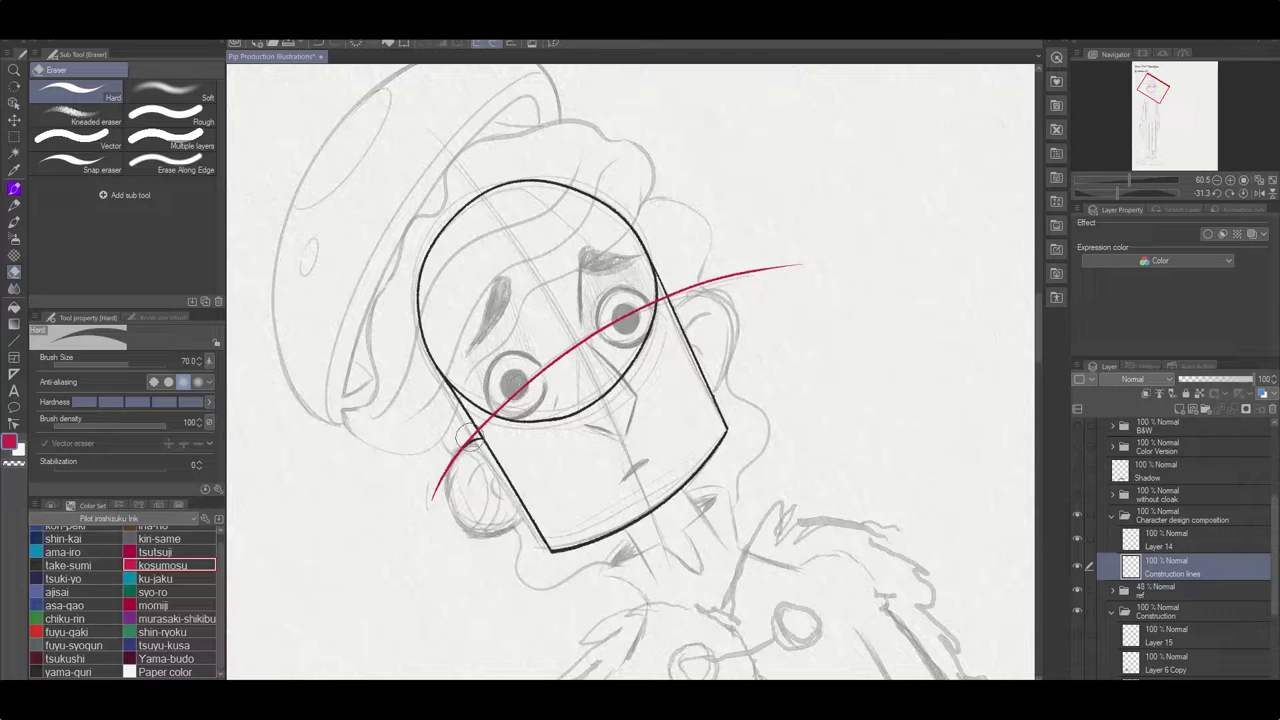
Draw a curved vertical centre guideline from the top of the head past the chin on the red guideline layer.
mouse_move(595, 619)
left_mouse_down()
mouse_move(560, 450)
mouse_move(500, 380)
left_mouse_up()
key("p")
left_click_drag(408, 528, 528, 414)
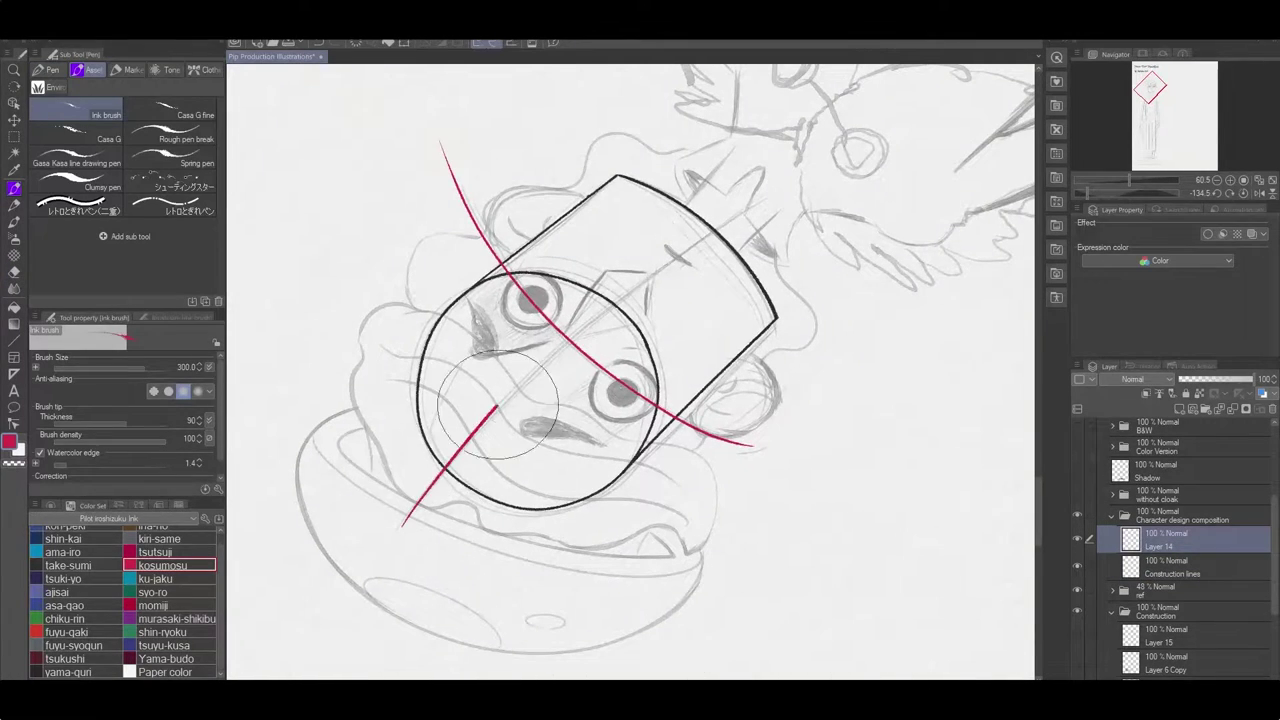
key("ctrl+z")
mouse_move(400, 565)
left_mouse_down()
mouse_move(810, 172)
mouse_move(778, 594)
mouse_move(742, 626)
left_mouse_up()
Draw both ears just below the eye guideline on the Construction lines layer in the take-sumi colour.
key("e")
key("alt+bracketleft")
key("p")
left_click(68, 565)
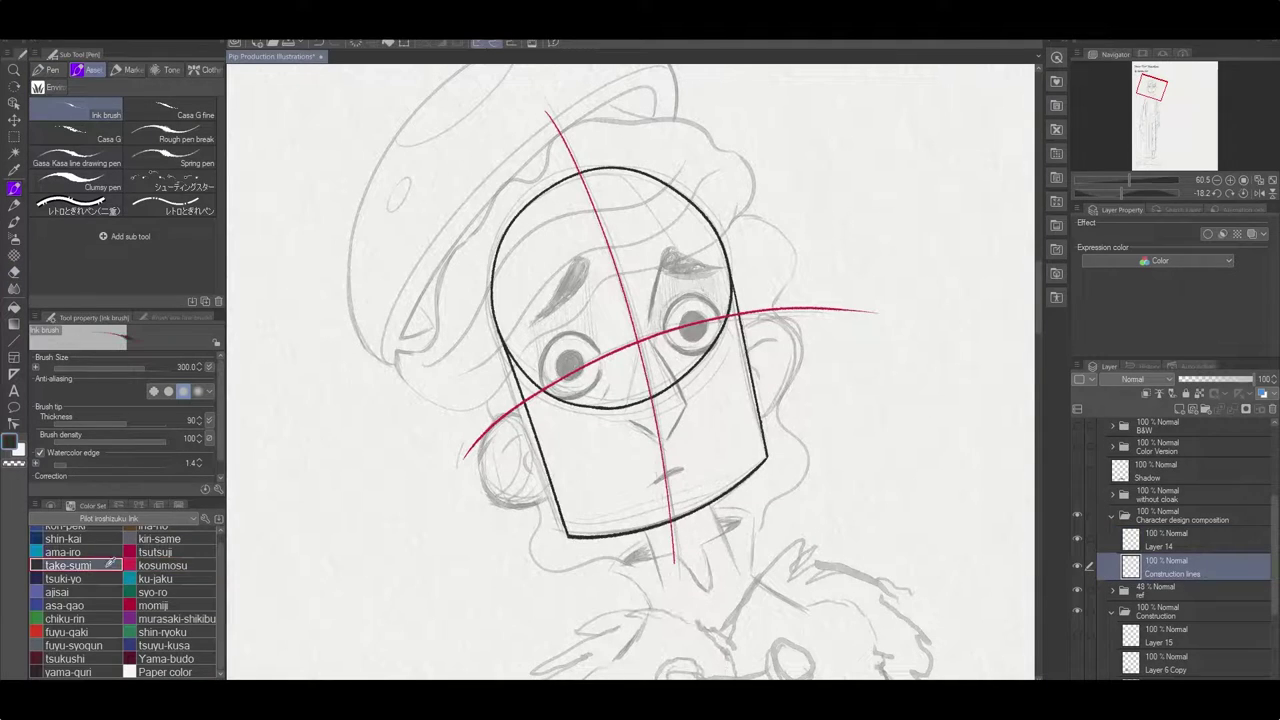
left_click_drag(522, 418, 553, 506)
left_click_drag(745, 322, 758, 410)
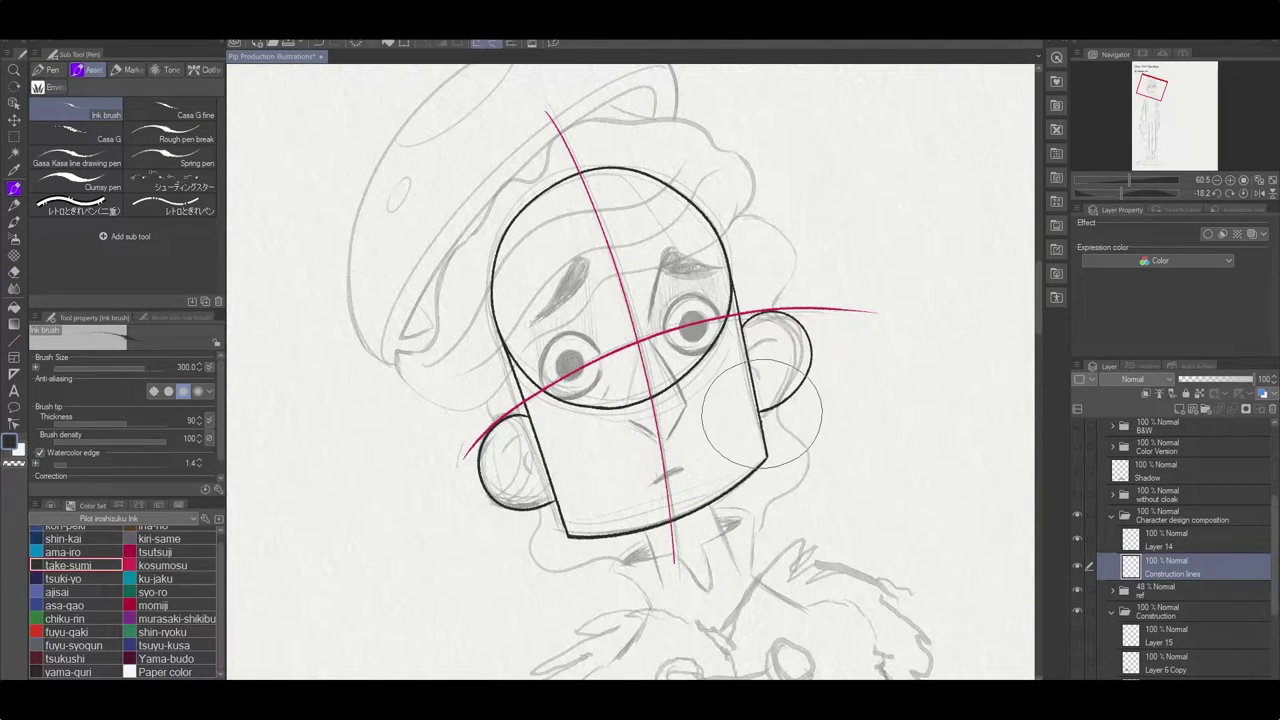
Add a new layer above Construction lines and outline two round eyes on the eye guideline.
left_click(1150, 395)
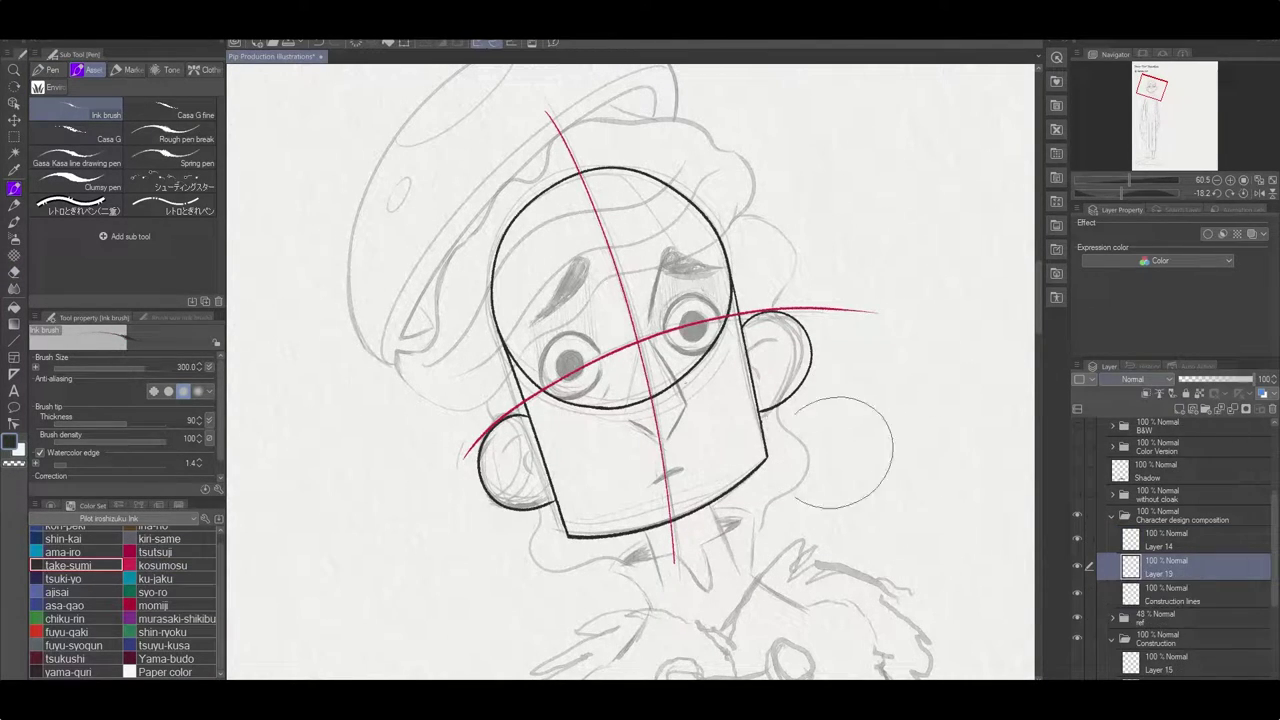
mouse_move(590, 338)
left_mouse_down()
mouse_move(559, 319)
mouse_move(559, 399)
mouse_move(592, 340)
left_mouse_up()
key("ctrl+z")
left_click_drag(708, 302, 706, 304)
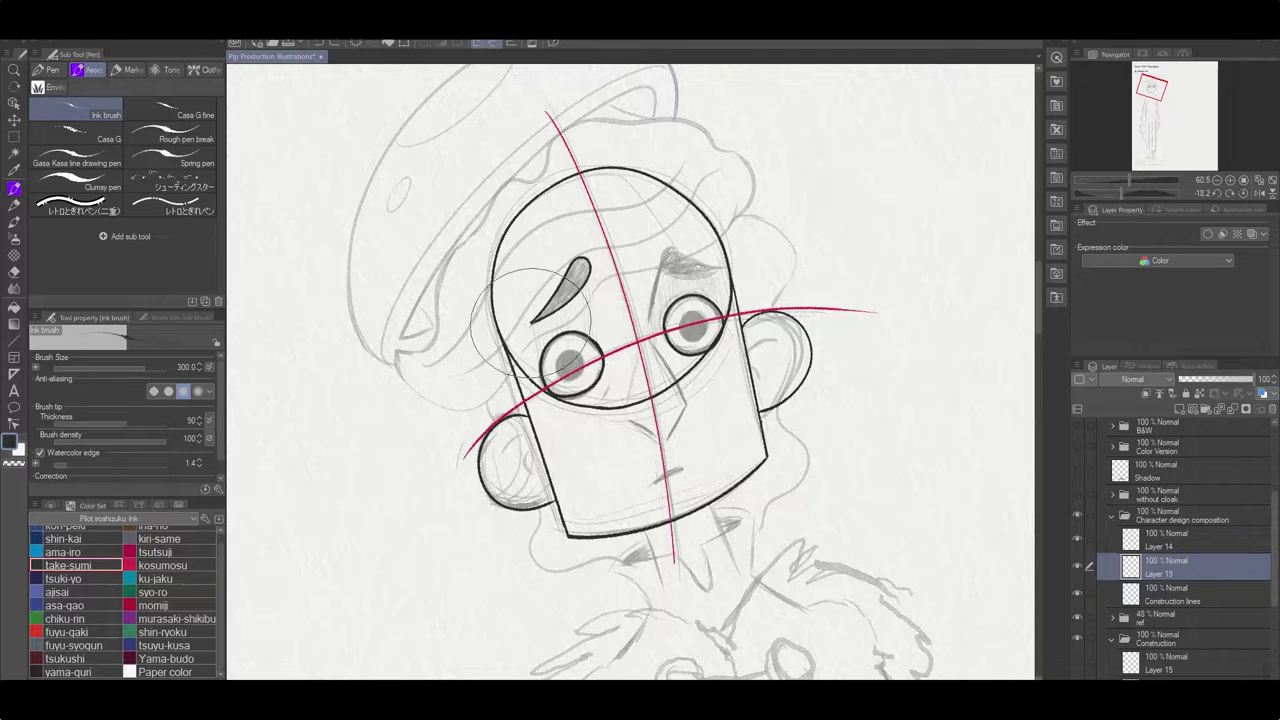
Draw solid dark eyebrows, the angular nose with its lines up to the brows, and a small mouth.
mouse_move(535, 320)
left_mouse_down()
mouse_move(585, 264)
mouse_move(690, 252)
mouse_move(725, 274)
left_mouse_up()
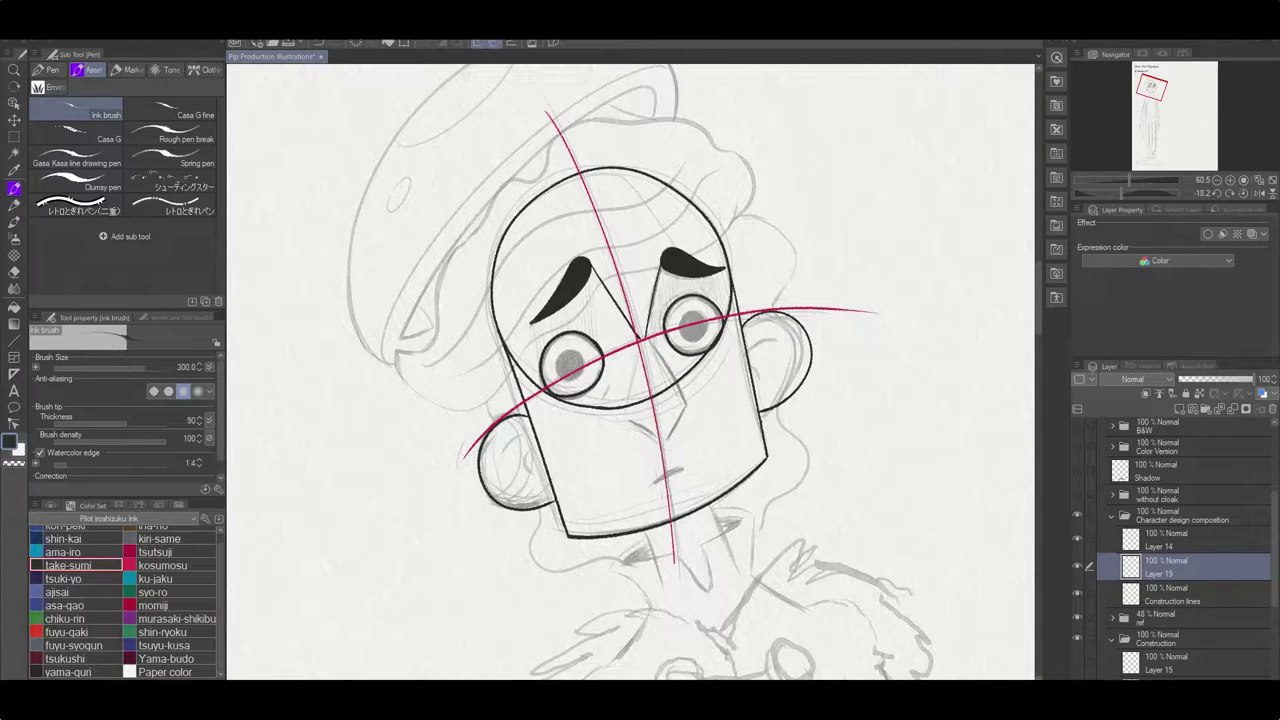
mouse_move(640, 330)
left_mouse_down()
mouse_move(628, 405)
mouse_move(685, 395)
left_mouse_up()
mouse_move(660, 300)
left_mouse_down()
mouse_move(665, 345)
mouse_move(600, 396)
mouse_move(662, 441)
mouse_move(687, 404)
left_mouse_up()
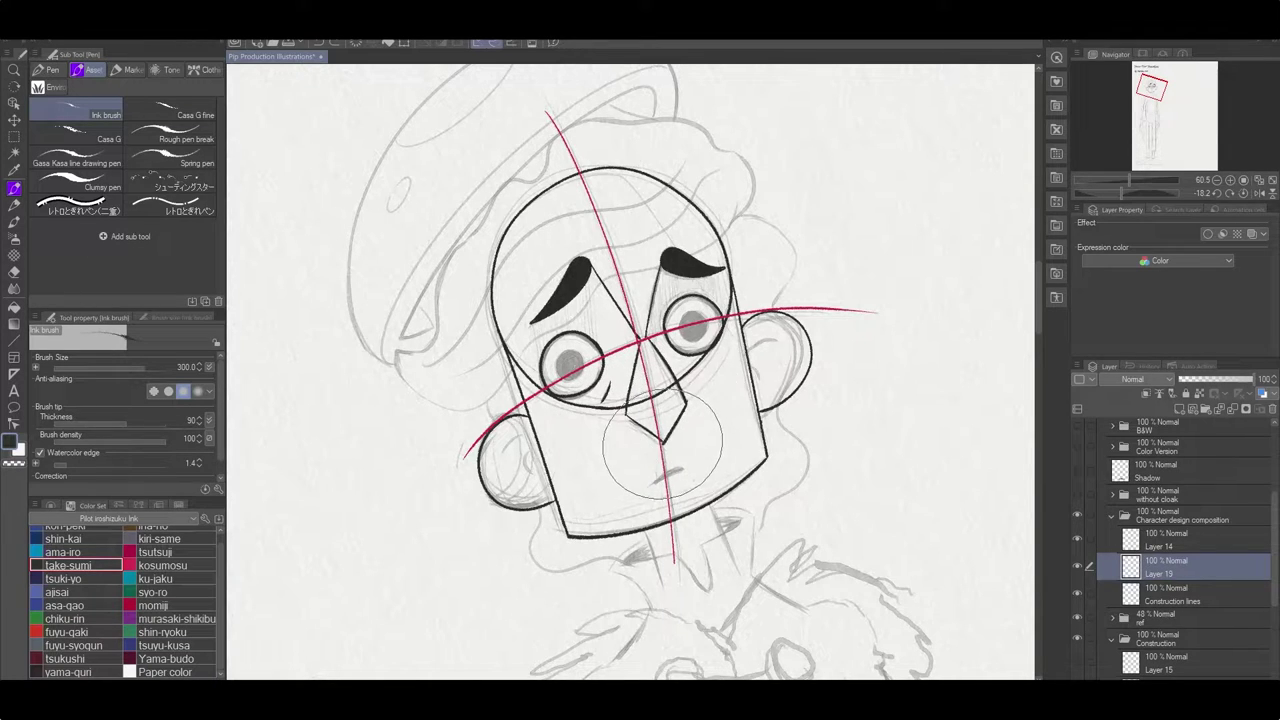
left_click_drag(655, 482, 683, 467)
Move the red guideline layer below Construction lines and make the facial features layer active.
key("g")
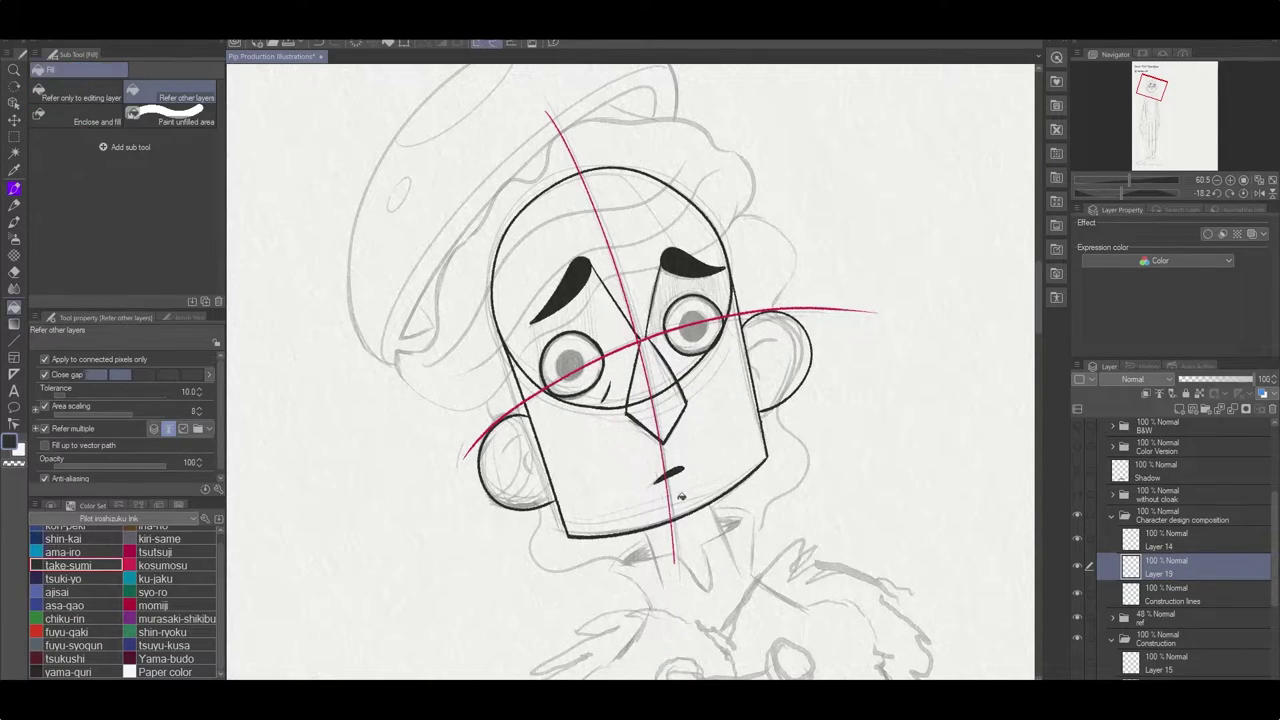
left_click_drag(1160, 540, 1176, 617)
left_click(1165, 540)
Draw two neck lines below the jaw and sloping shoulder lines on both sides.
left_click_drag(977, 634, 957, 405)
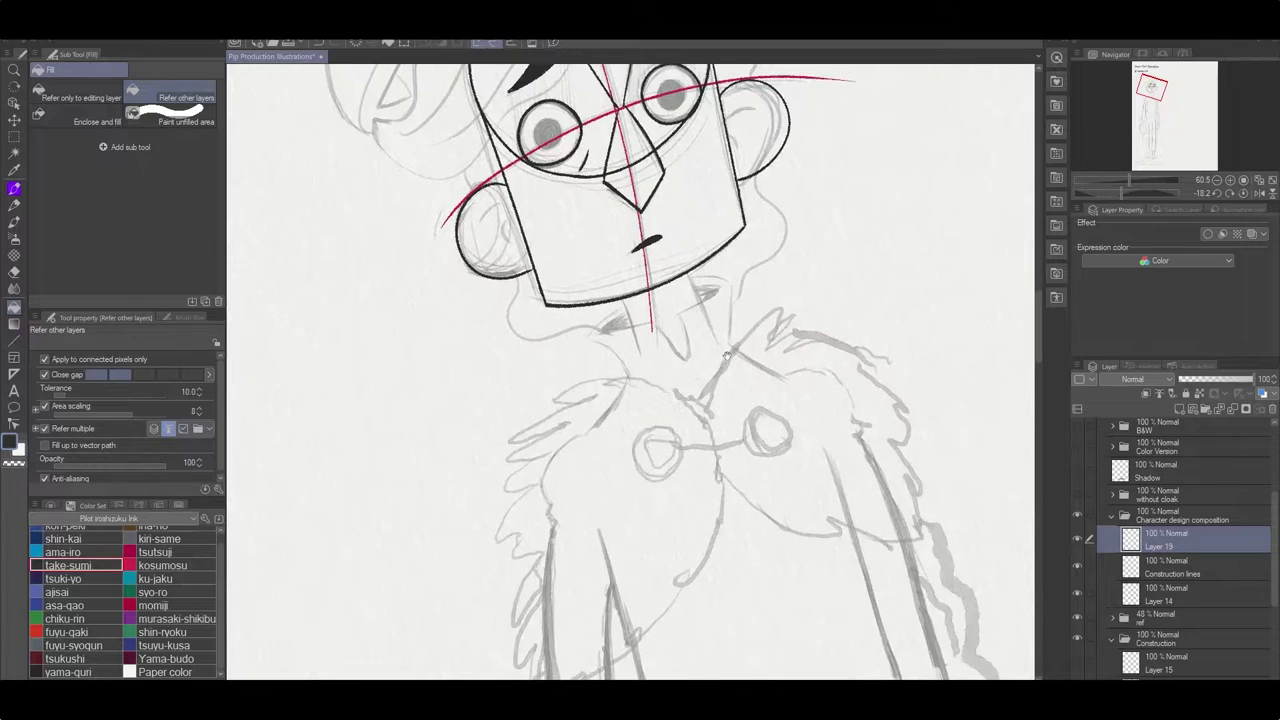
key("p")
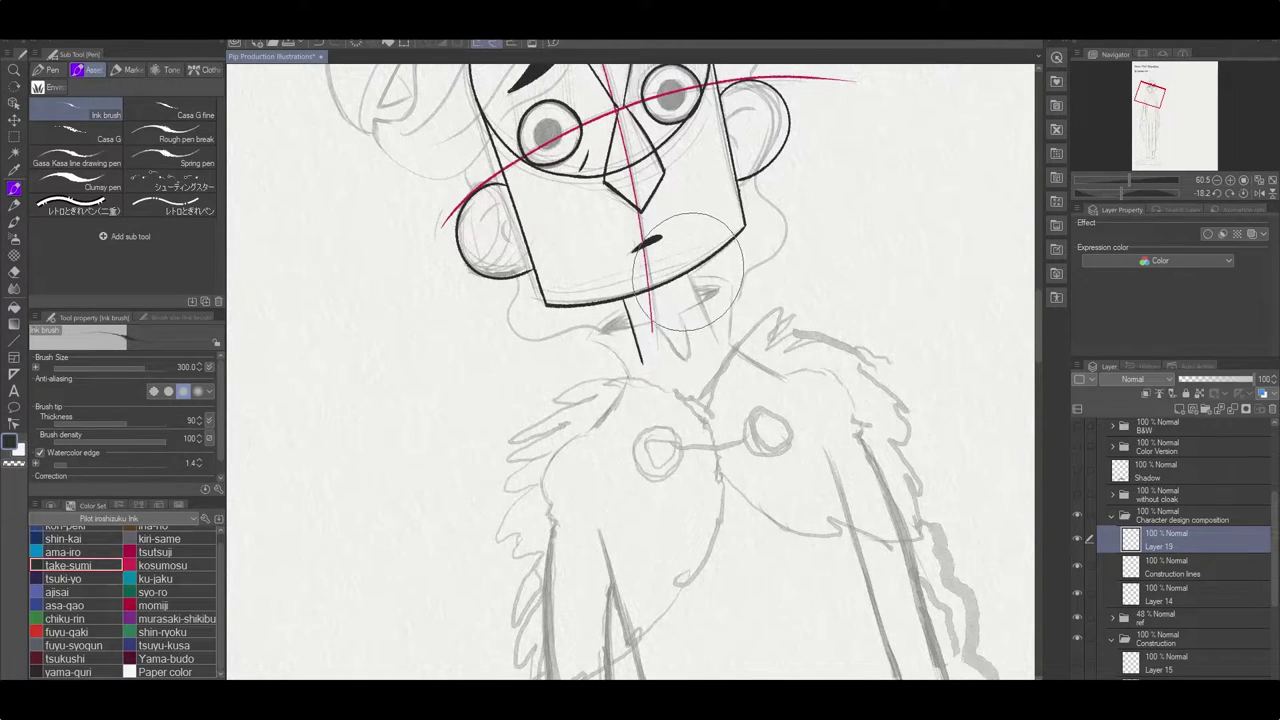
left_click_drag(692, 267, 785, 370)
left_click_drag(642, 362, 593, 430)
Choose the ku-jaku colour and add a new layer directly above the red guideline layer.
key("r")
mouse_move(890, 374)
left_mouse_down()
mouse_move(734, 271)
mouse_move(743, 508)
left_mouse_up()
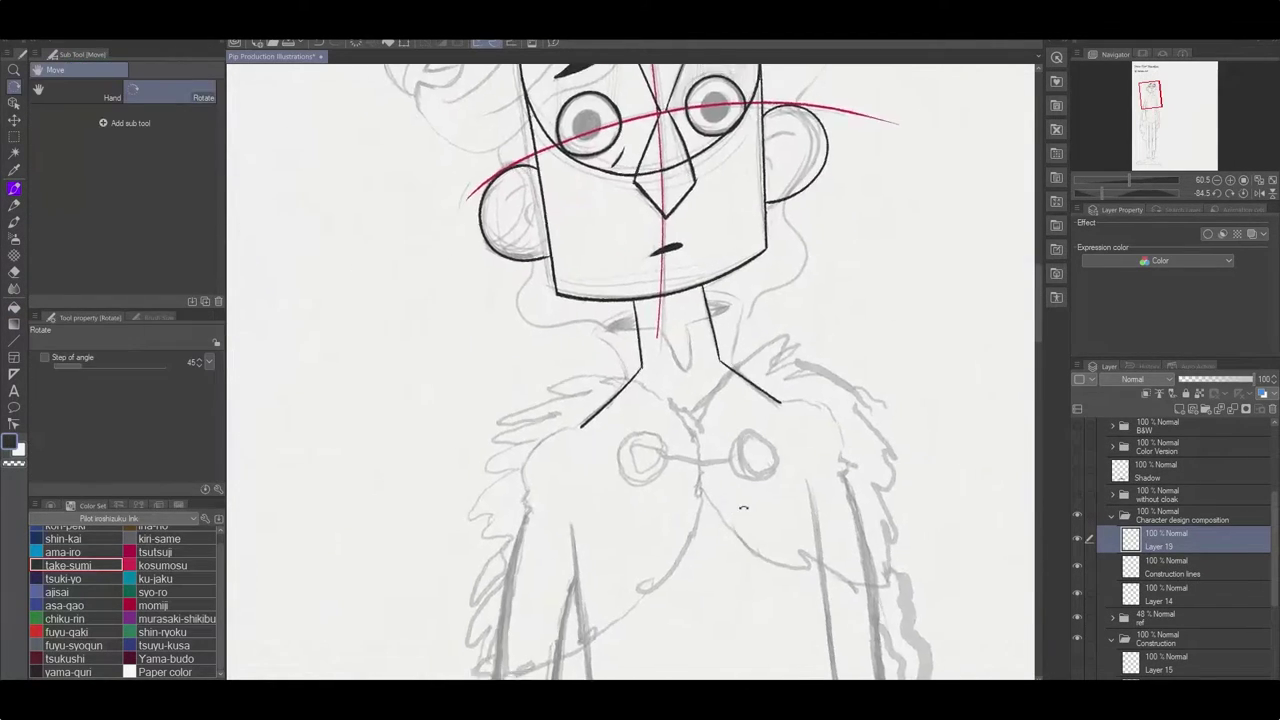
scroll(740, 490, "up", 5)
key("p")
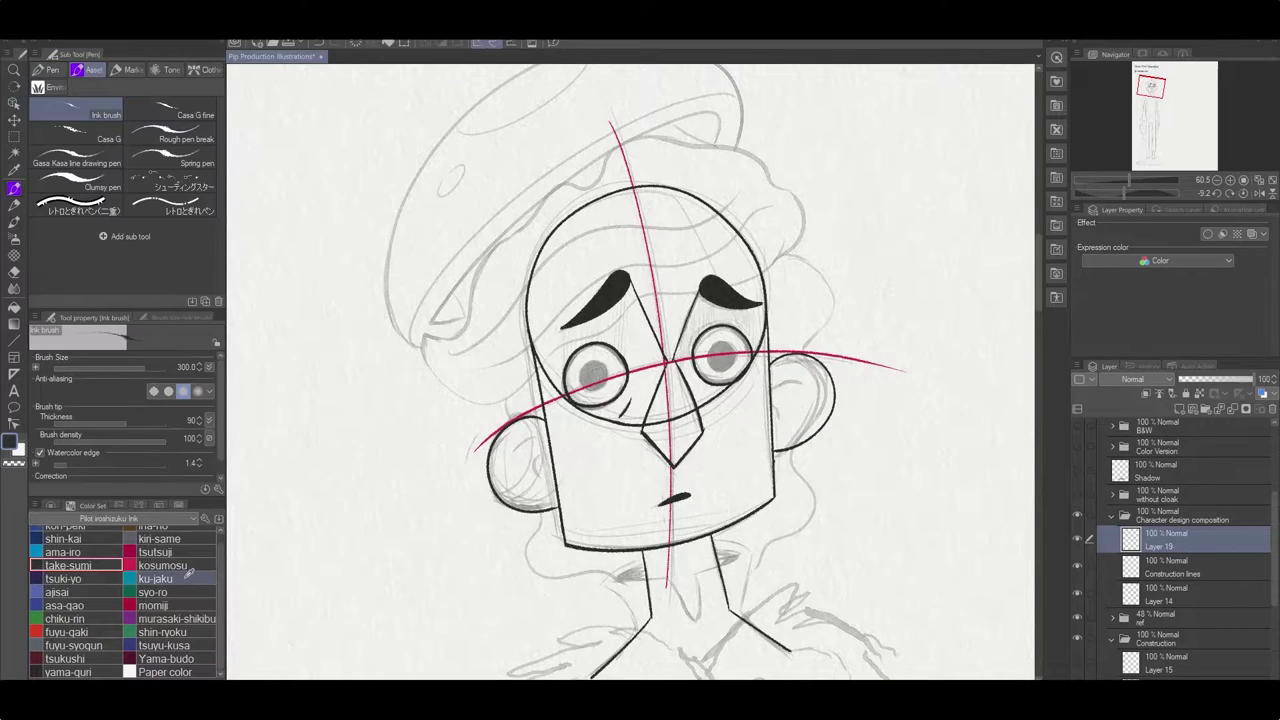
left_click(169, 578)
left_click(1165, 593)
key("ctrl+shift+n")
Outline the overall hair mass as one closed, slanted shape around the top of the head and across the forehead.
left_click_drag(452, 338, 458, 402)
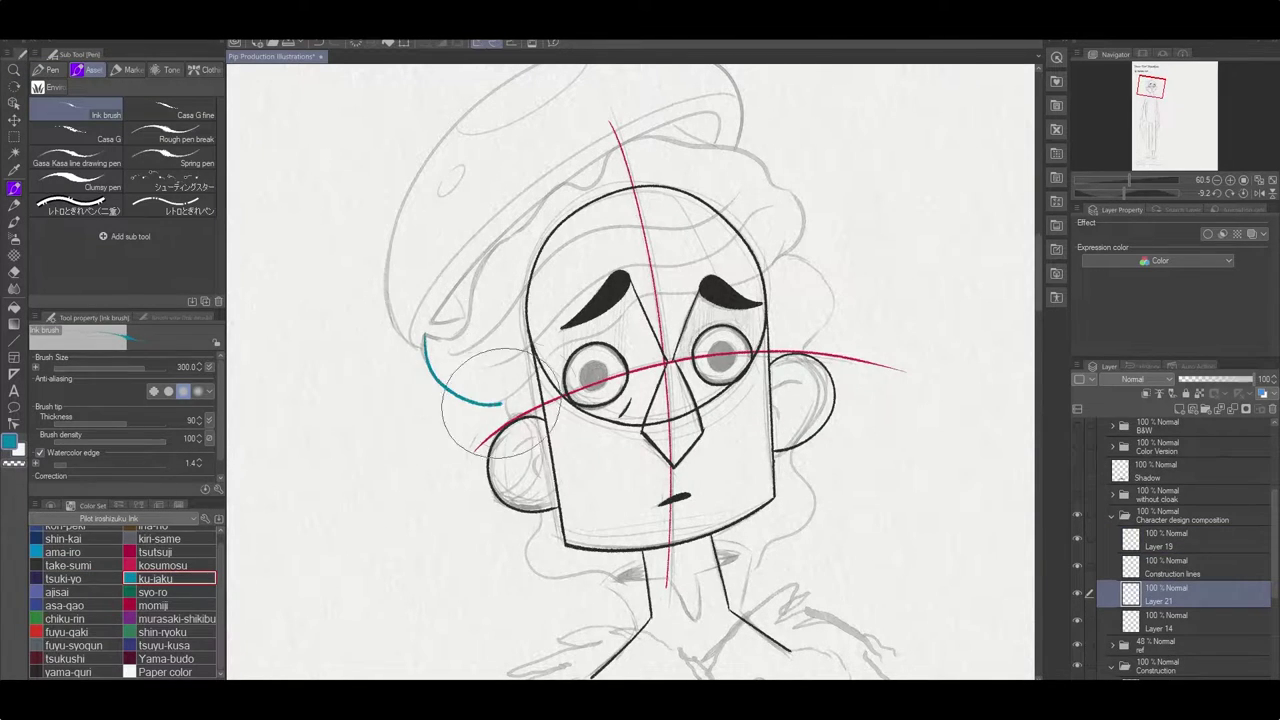
key("ctrl+z")
mouse_move(765, 270)
left_mouse_down()
mouse_move(787, 181)
mouse_move(627, 140)
mouse_move(424, 334)
mouse_move(471, 400)
mouse_move(765, 270)
left_mouse_up()
key("e")
key("p")
scroll(778, 365, "down", 1)
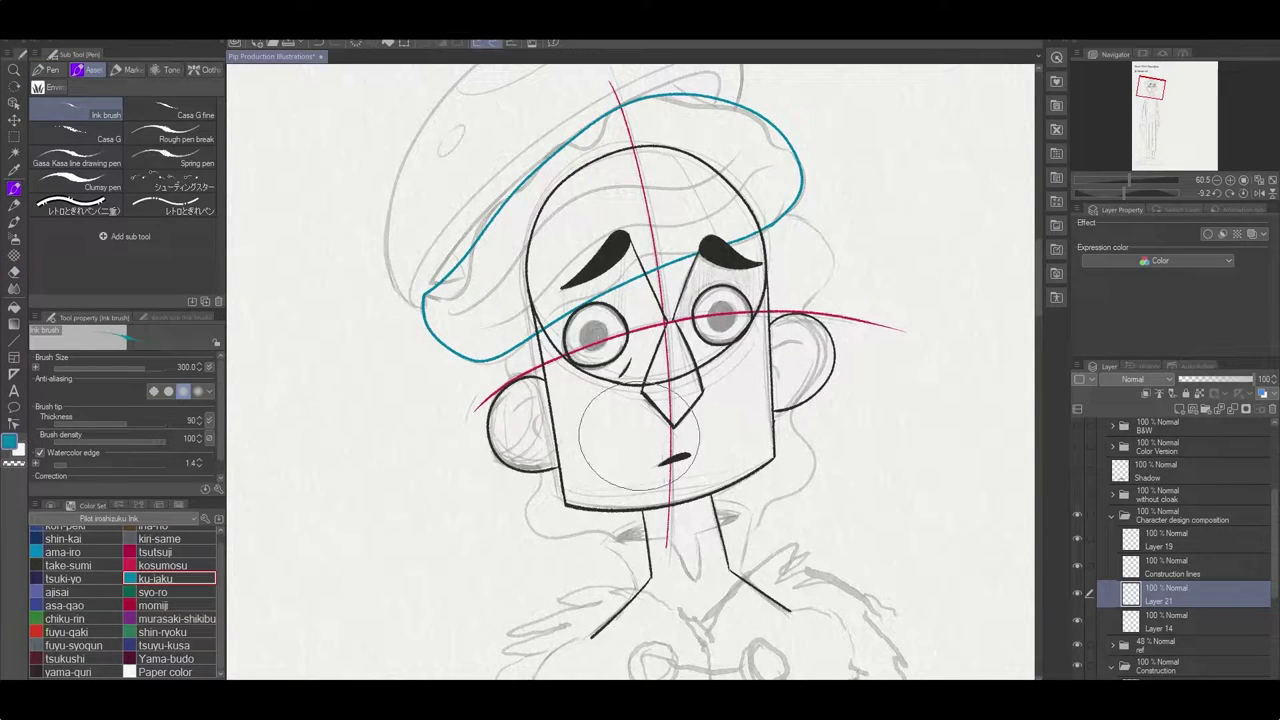
Choose the syo-ro colour and outline the back hair mass down both sides of the head, curving in below the jaw.
left_click(160, 592)
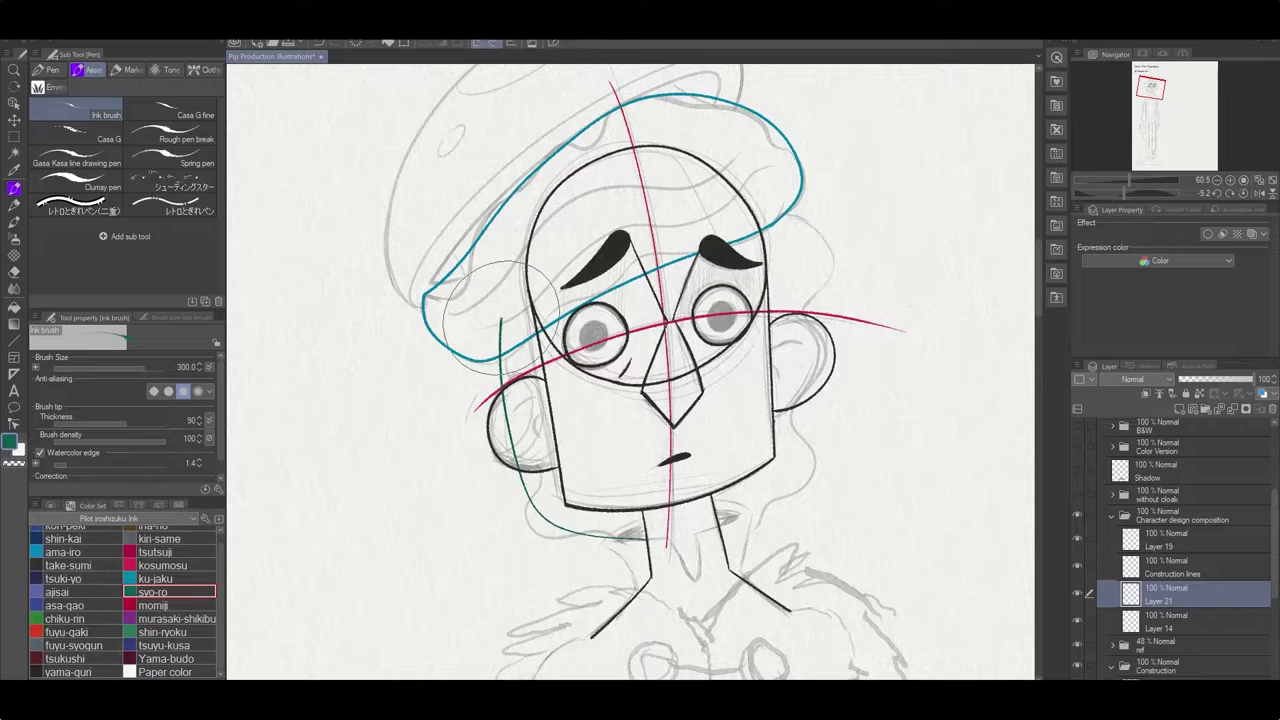
mouse_move(598, 125)
left_mouse_down()
mouse_move(545, 205)
mouse_move(505, 400)
mouse_move(648, 540)
left_mouse_up()
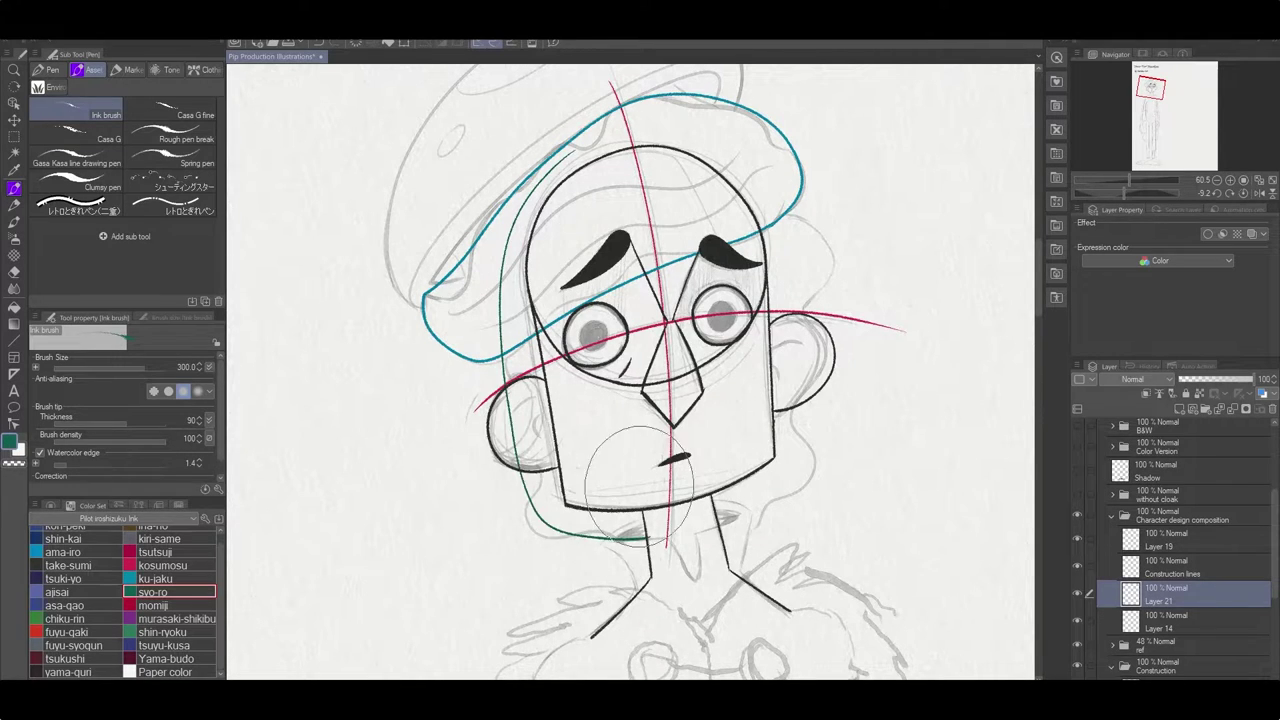
mouse_move(582, 145)
left_mouse_down()
mouse_move(790, 190)
mouse_move(850, 330)
left_mouse_up()
mouse_move(850, 330)
left_mouse_down()
mouse_move(710, 168)
mouse_move(453, 266)
left_mouse_up()
mouse_move(640, 175)
left_mouse_down()
mouse_move(510, 215)
mouse_move(406, 335)
mouse_move(427, 488)
mouse_move(403, 320)
mouse_move(485, 243)
left_mouse_up()
key("ctrl+z")
key("ctrl+z")
key("e")
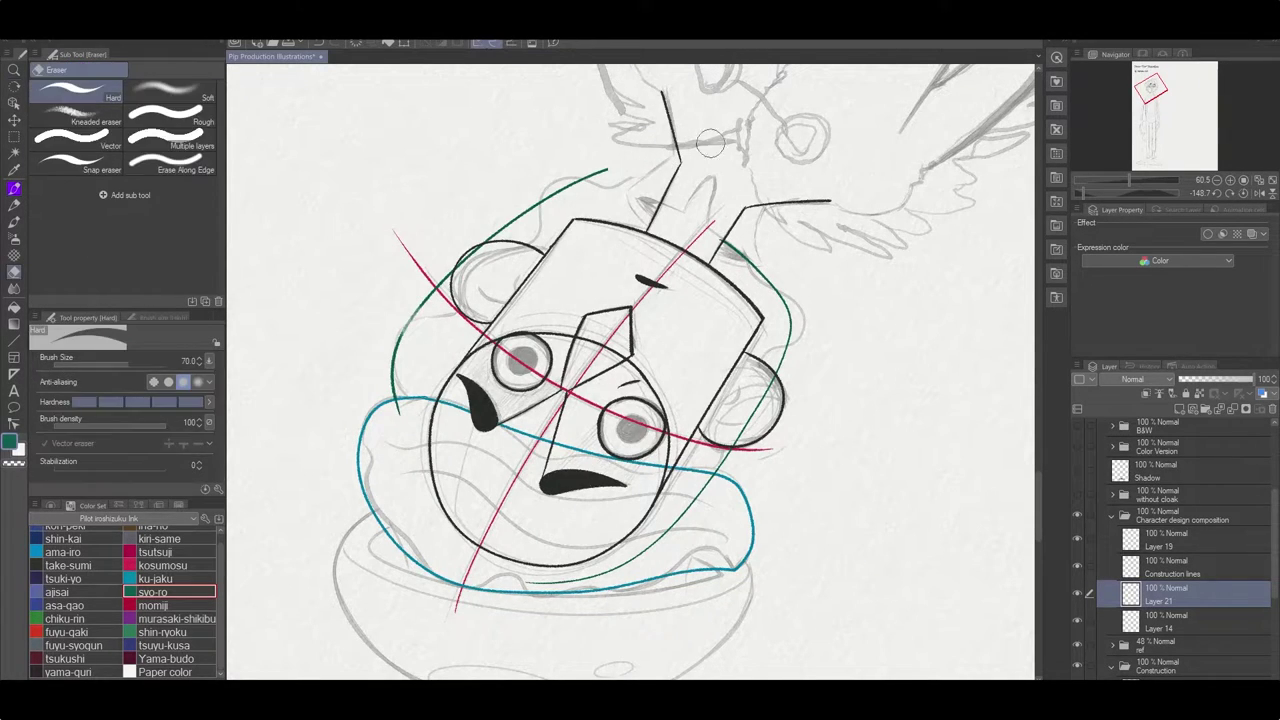
left_click_drag(600, 300, 433, 444)
key("ctrl+at")
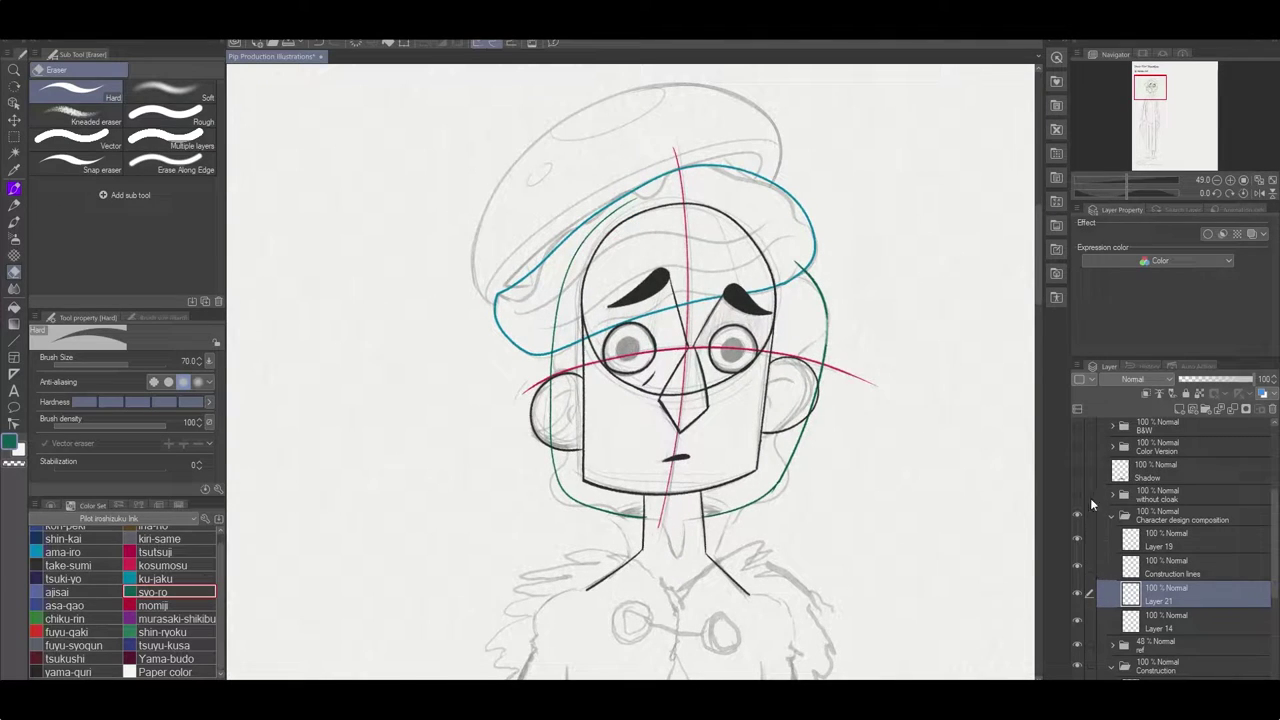
Continue the green hair outline over the top of the head to join the right side, and keep Layer 21 active.
left_click(1077, 642)
left_click(1077, 645)
scroll(640, 360, "up", 3)
mouse_move(700, 400)
left_mouse_down()
mouse_move(680, 300)
mouse_move(598, 110)
left_mouse_up()
key("p")
mouse_move(425, 385)
left_mouse_down()
mouse_move(576, 174)
mouse_move(430, 330)
left_mouse_up()
key("e")
key("p")
left_click(440, 290, "ctrl")
key("e")
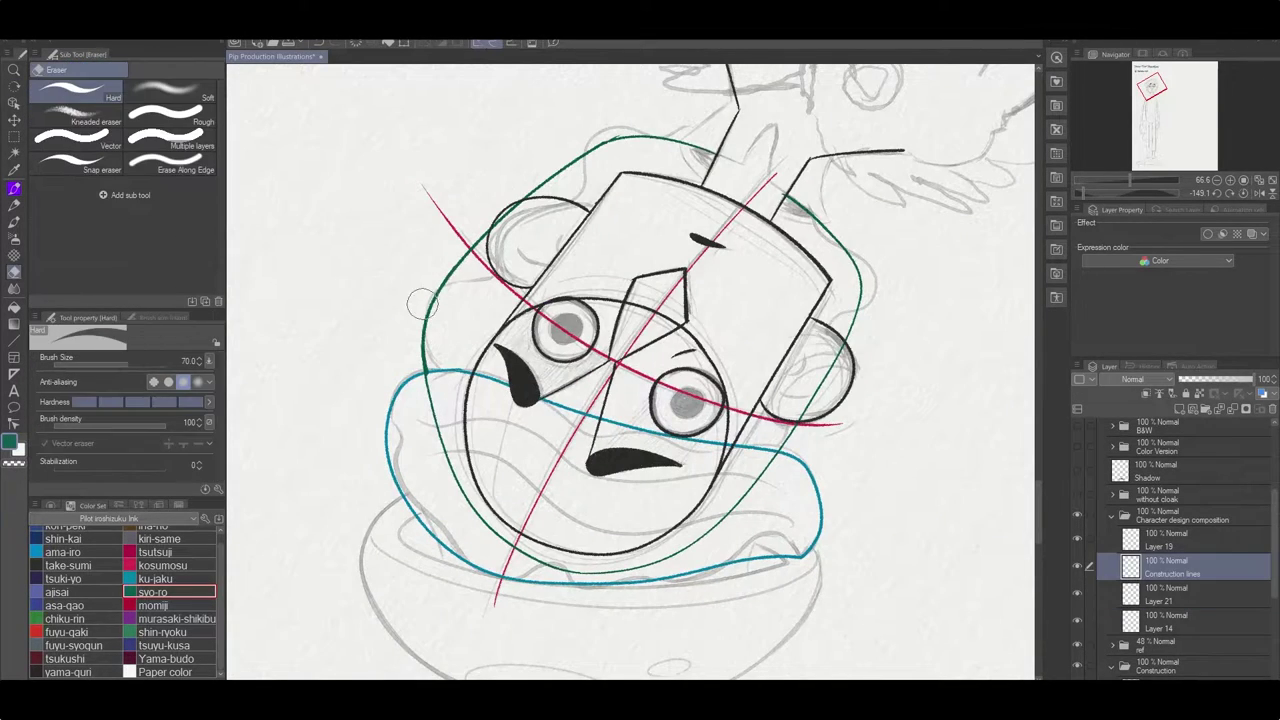
left_click(1163, 604)
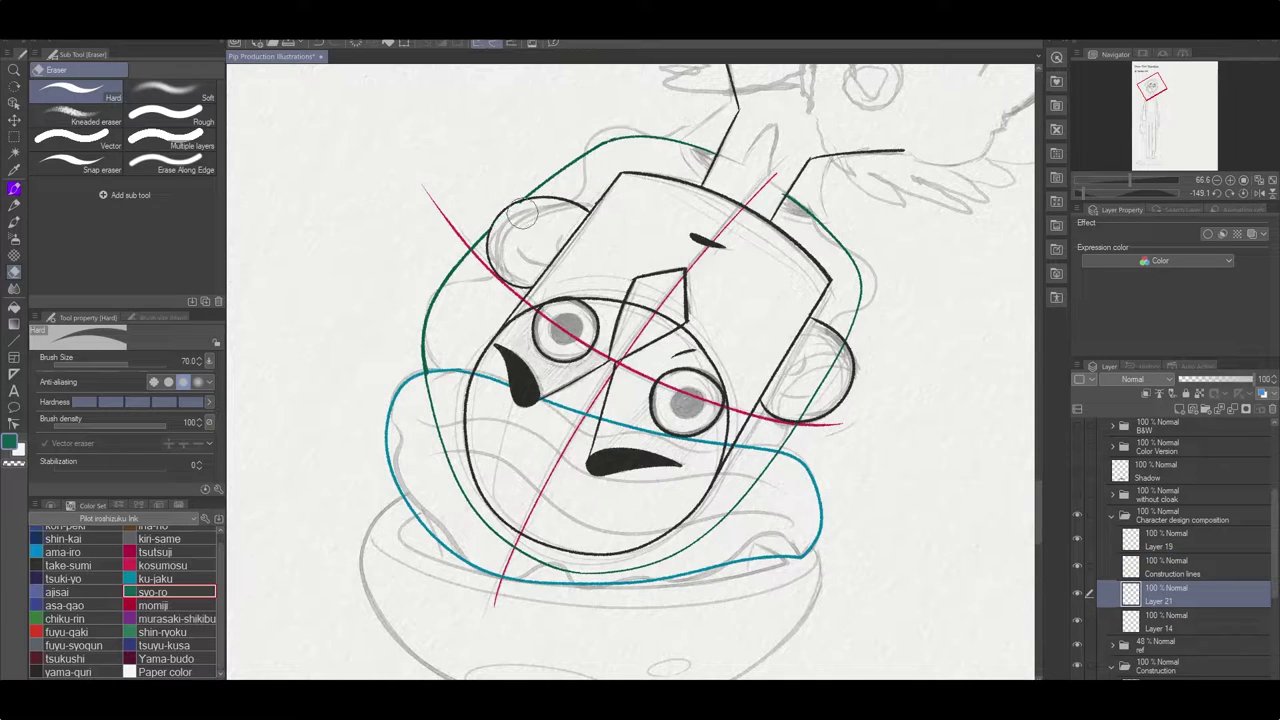
key("p")
Switch to take-sumi, hide the ref folder and show the photographed sketch on Layer 2 to read its handwritten notes.
left_click(1244, 192)
mouse_move(687, 651)
left_mouse_down()
mouse_move(687, 531)
mouse_move(597, 500)
left_mouse_up()
scroll(597, 500, "down", 3)
left_click(1076, 643)
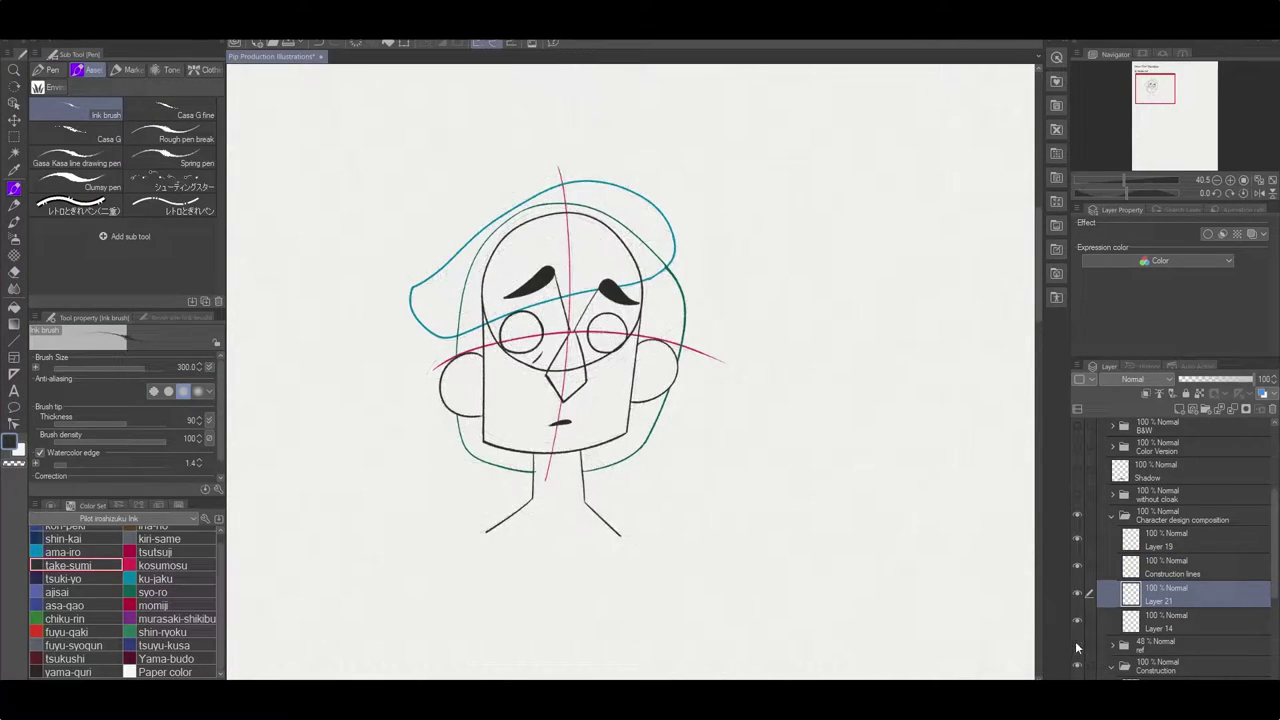
scroll(1117, 643, "down", 2)
left_click(1077, 668)
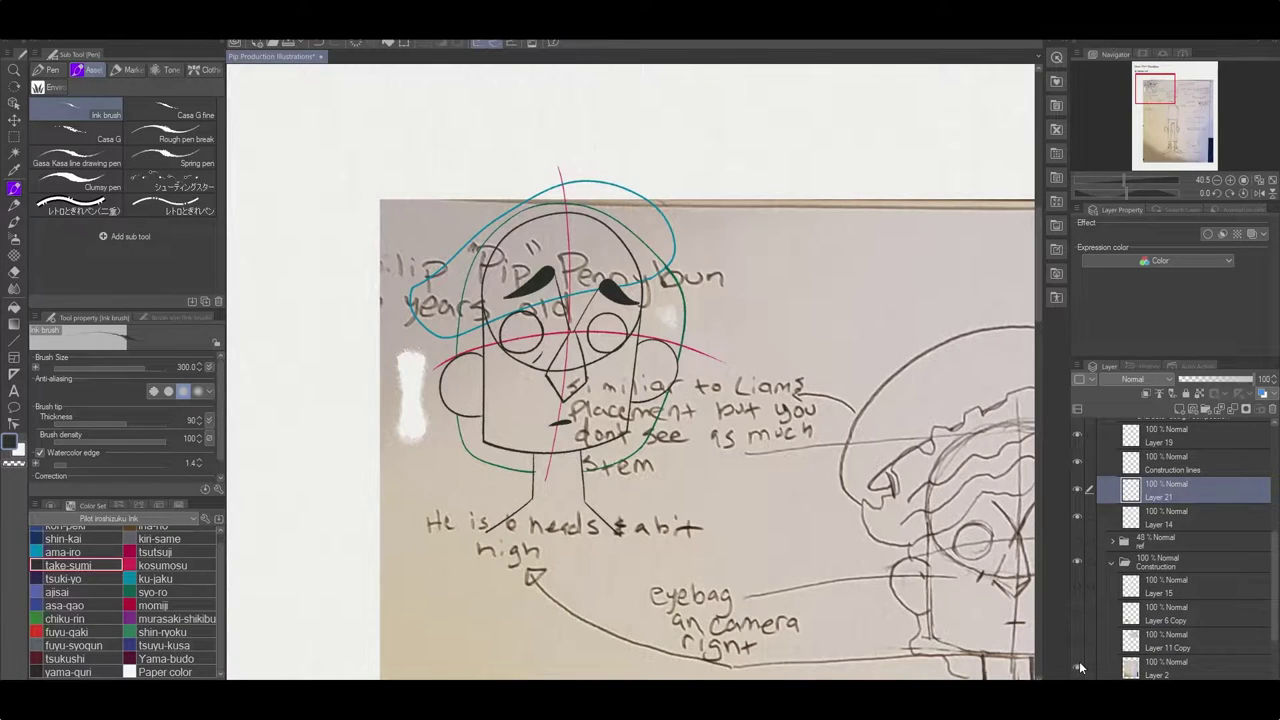
scroll(790, 480, "down", 2)
key("t")
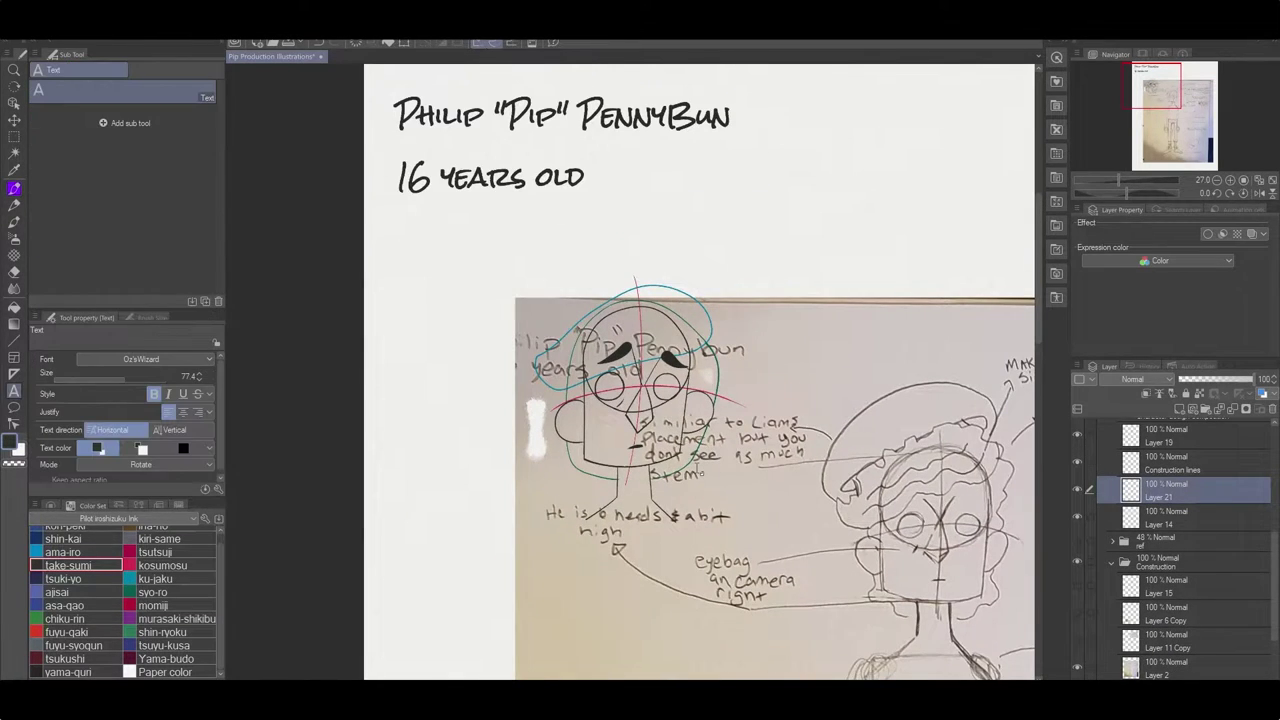
left_click(758, 261)
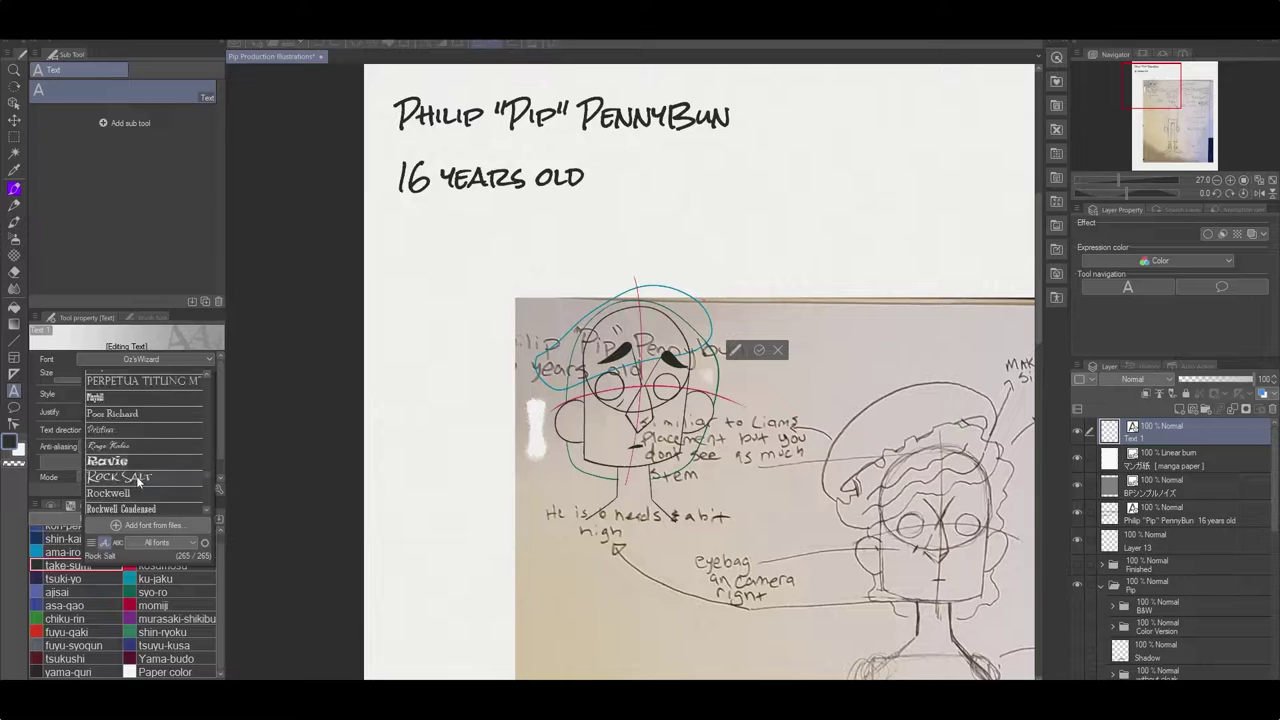
left_click(112, 376)
left_click_drag(112, 376, 97, 379)
key("Escape")
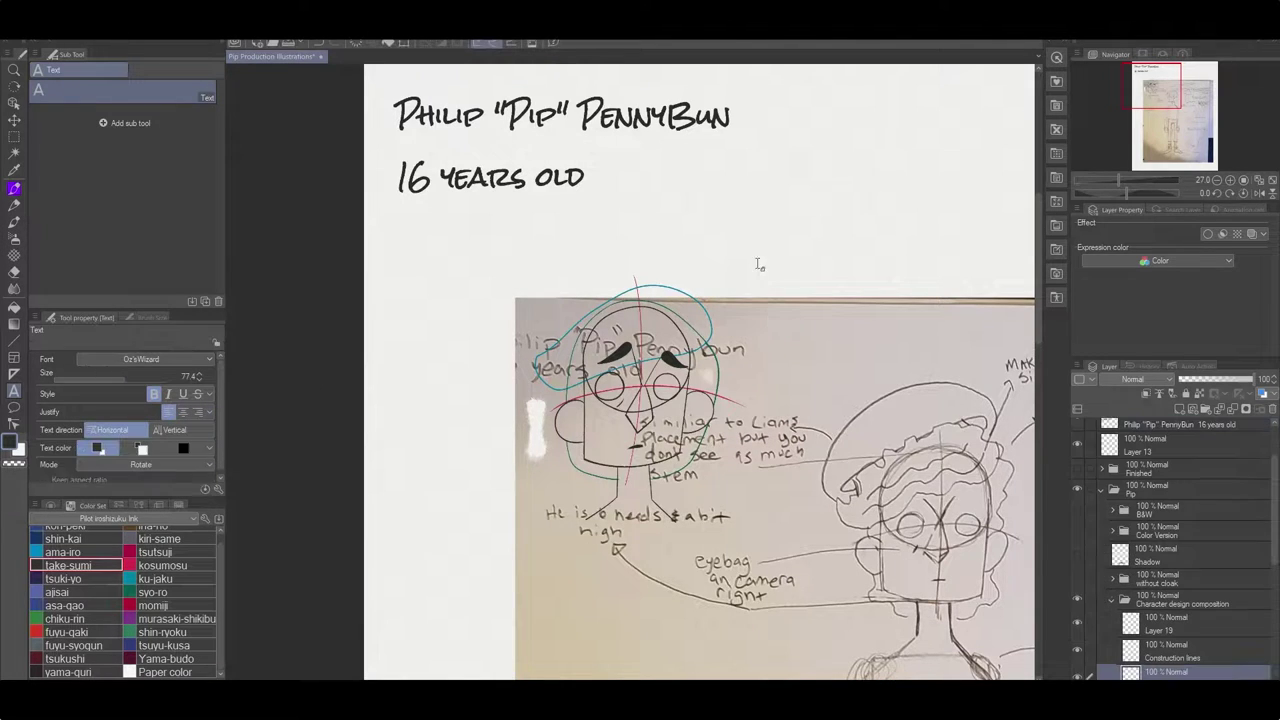
Hide the photographed sketch, show the faded ref sketch again and make the Construction lines layer active.
left_click_drag(778, 588, 720, 388)
left_click_drag(622, 443, 688, 612)
scroll(1180, 560, "down", 2)
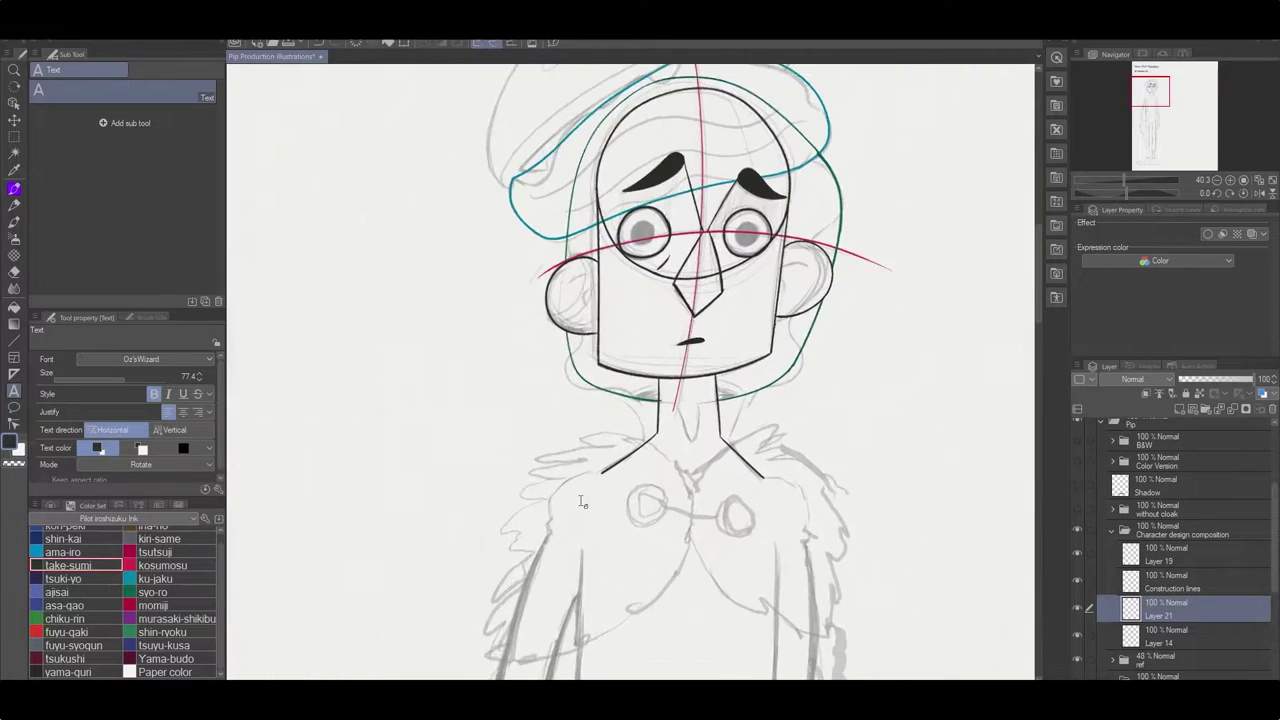
left_click(1180, 590)
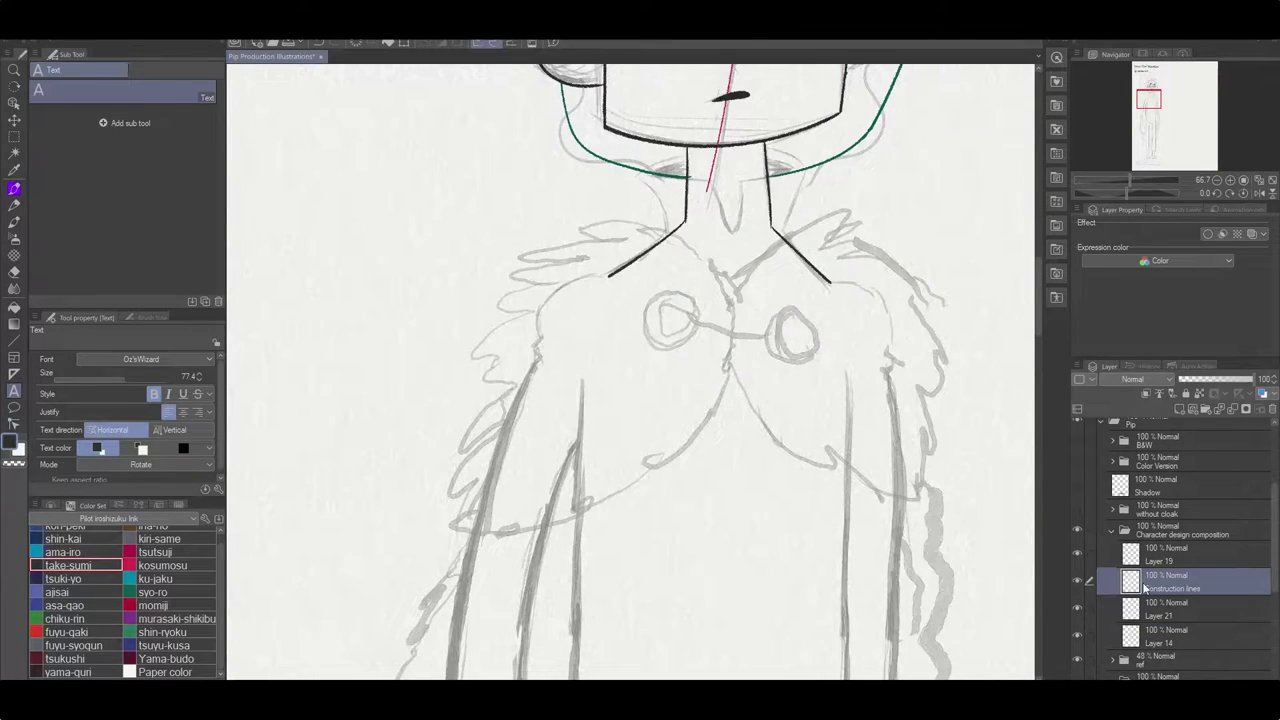
Draw the torso's left side line down from the shoulder and add a circle for each shoulder joint.
key("p")
mouse_move(607, 277)
left_mouse_down()
mouse_move(580, 437)
mouse_move(573, 668)
left_mouse_up()
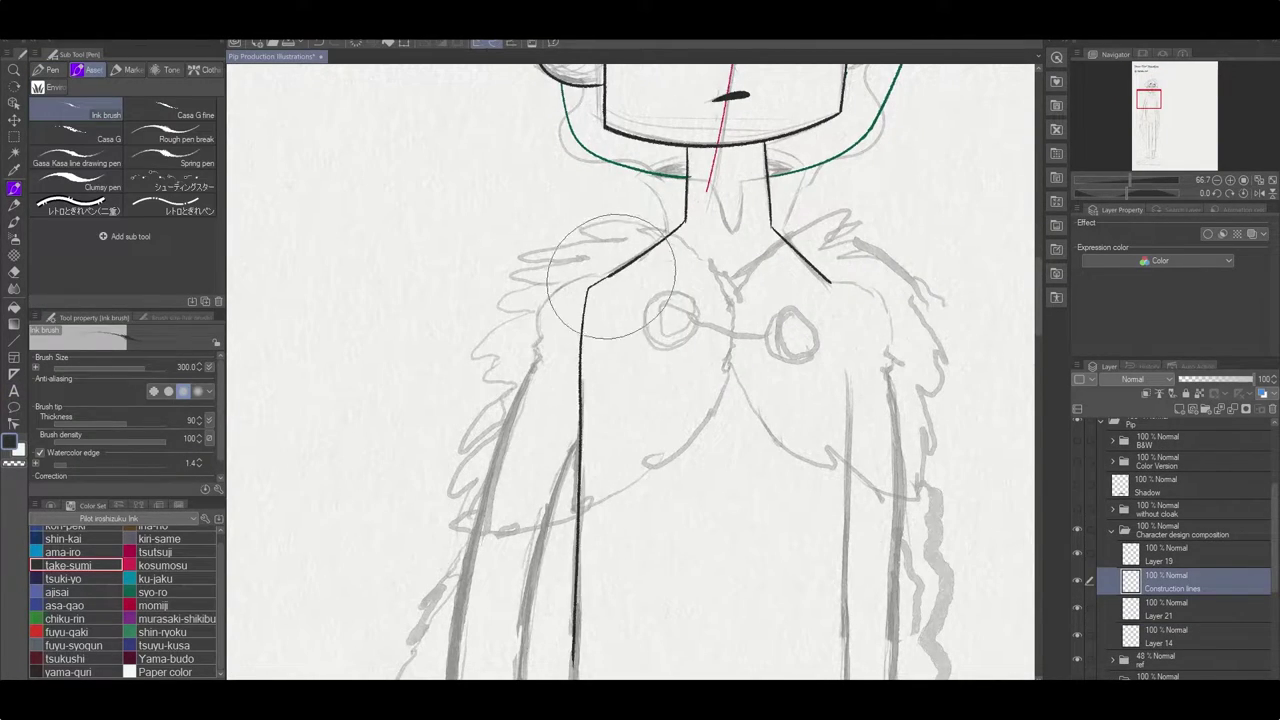
mouse_move(592, 278)
left_mouse_down()
mouse_move(605, 352)
mouse_move(545, 353)
mouse_move(620, 285)
mouse_move(561, 362)
mouse_move(588, 278)
left_mouse_up()
key("ctrl+z")
key("ctrl+z")
left_click_drag(828, 282, 826, 286)
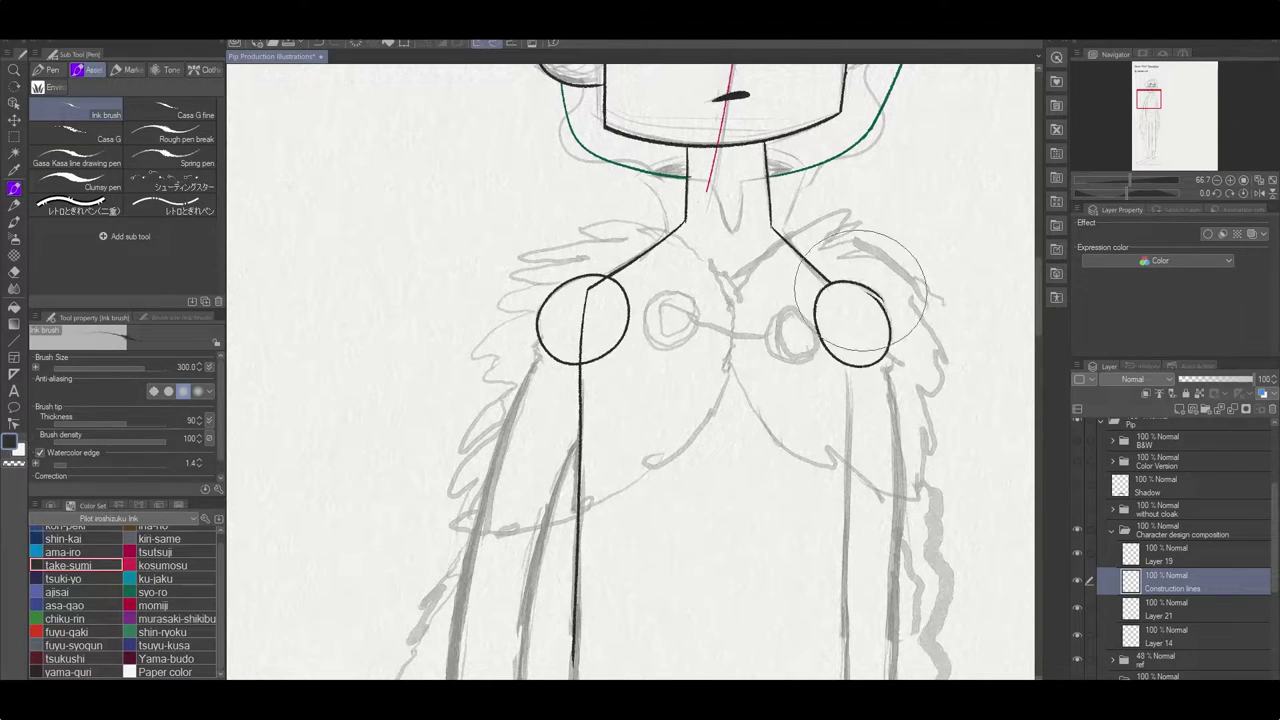
Draw the torso's right side line from the shoulder circle to the waist and extend the left side line to the hip.
mouse_move(886, 506)
left_mouse_down()
mouse_move(902, 384)
mouse_move(454, 478)
left_mouse_up()
scroll(902, 384, "down", 3)
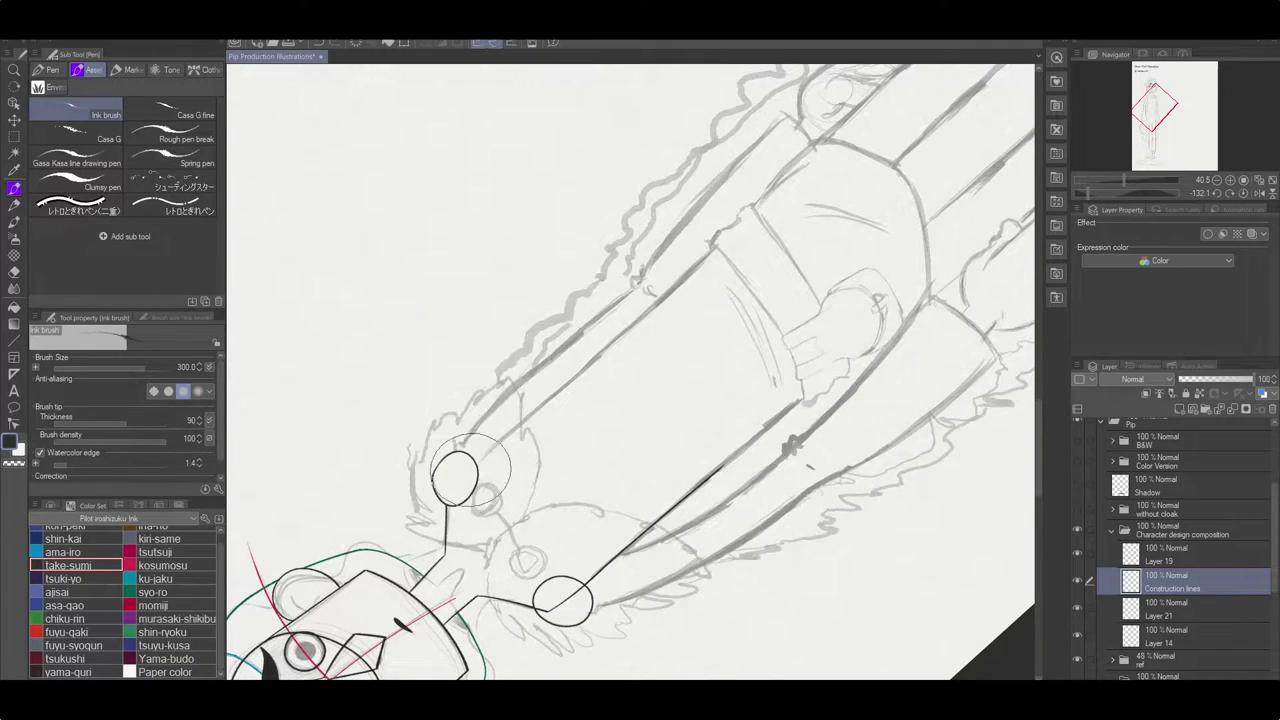
left_click_drag(545, 397, 712, 250)
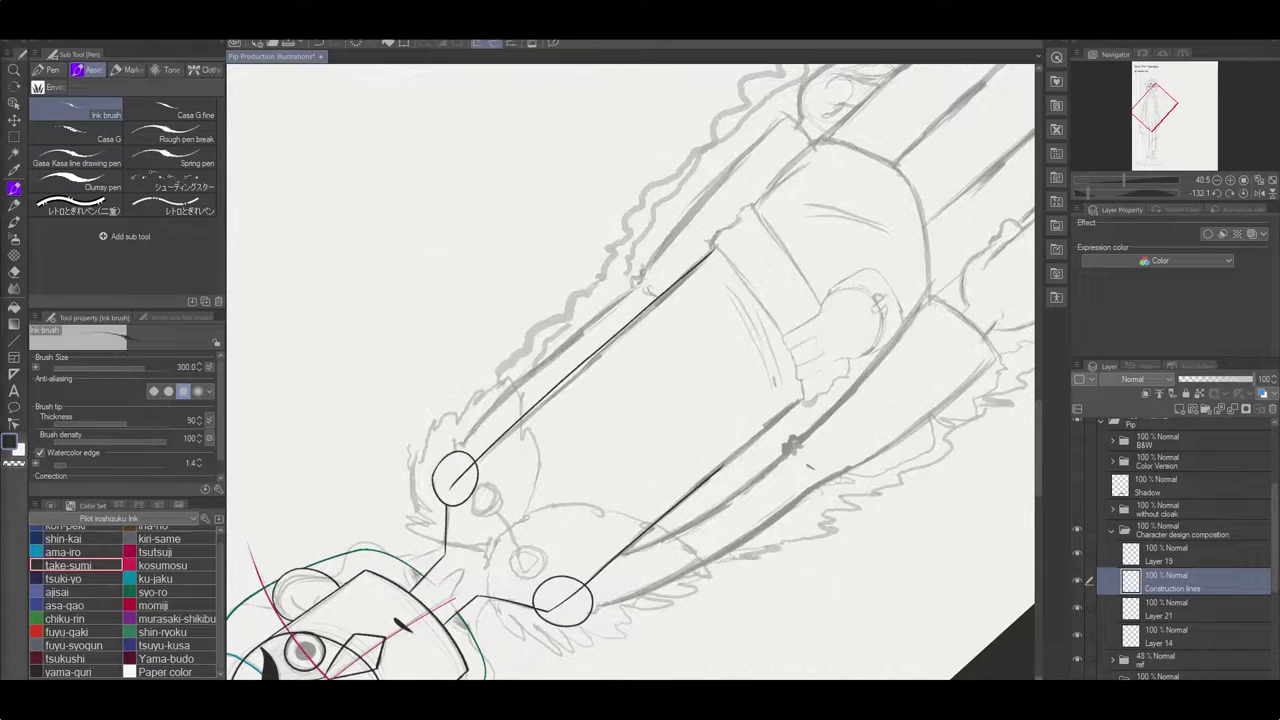
key("r")
mouse_move(774, 414)
left_mouse_down()
mouse_move(740, 470)
mouse_move(681, 497)
left_mouse_up()
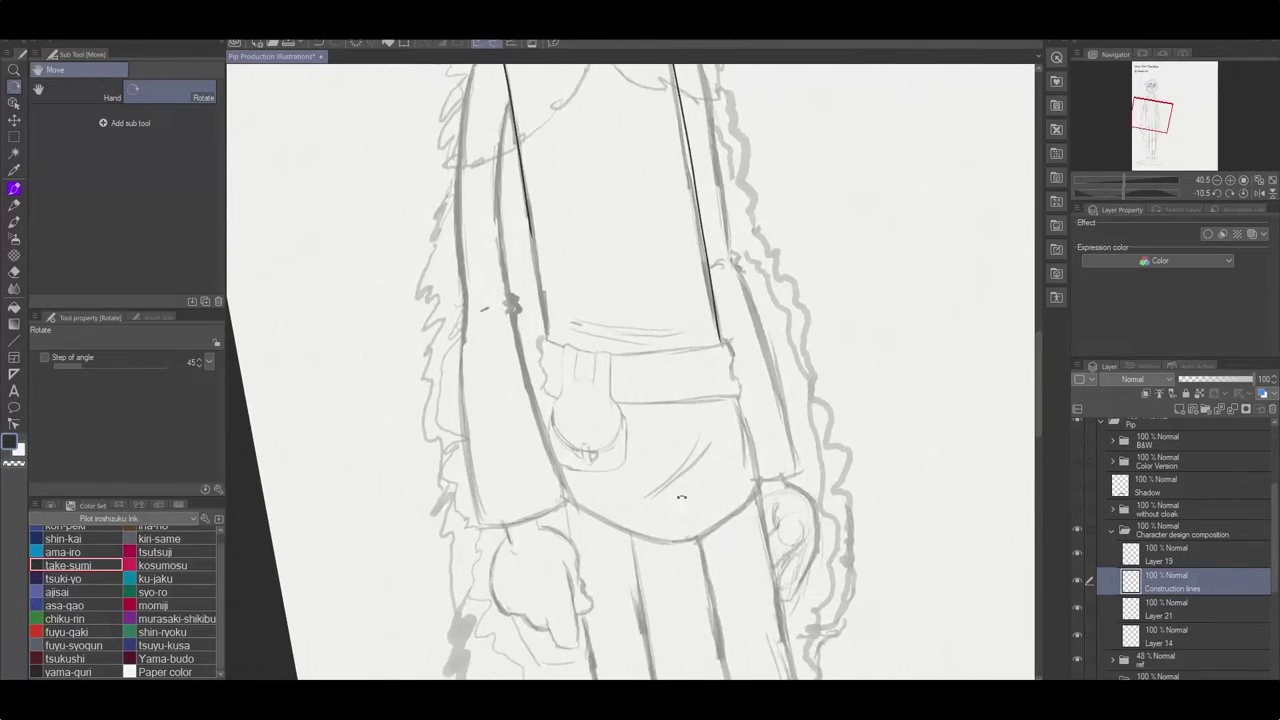
key("p")
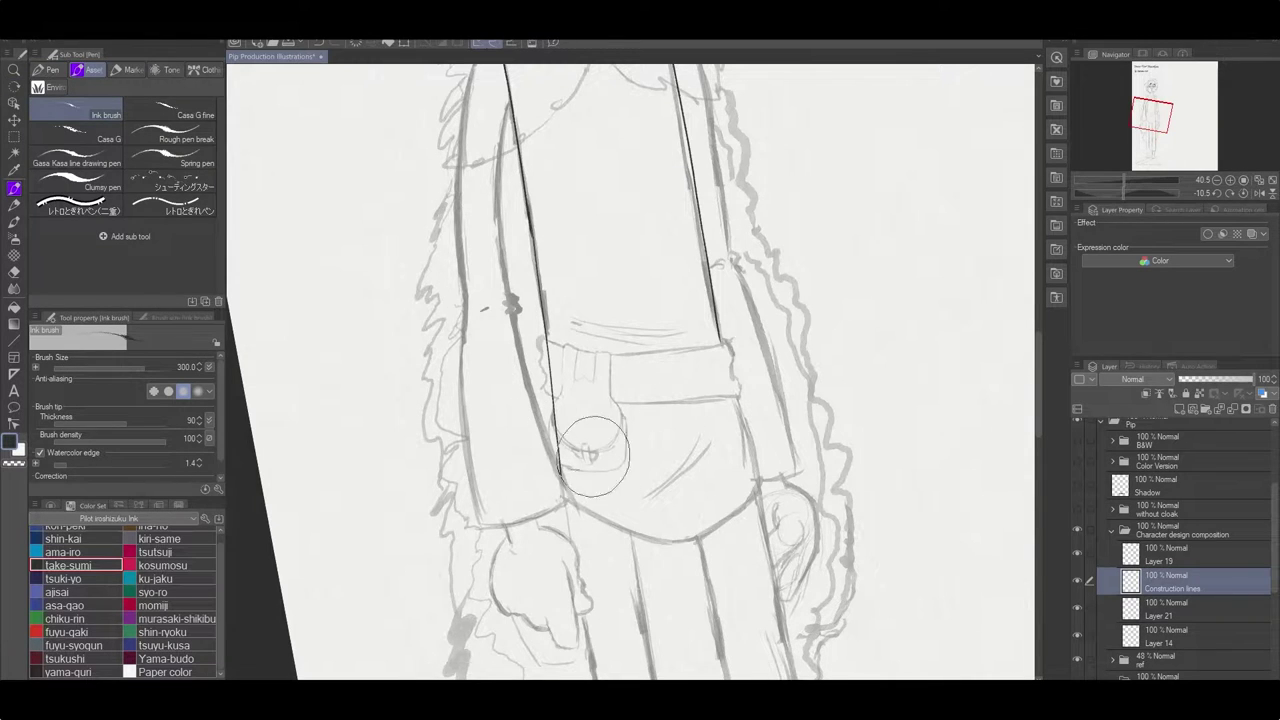
Draw the left leg's outer and inner lines from hip to ankle, rounding the inner line over at the crotch.
key("r")
mouse_move(742, 487)
left_mouse_down()
mouse_move(393, 520)
mouse_move(465, 458)
left_mouse_up()
key("p")
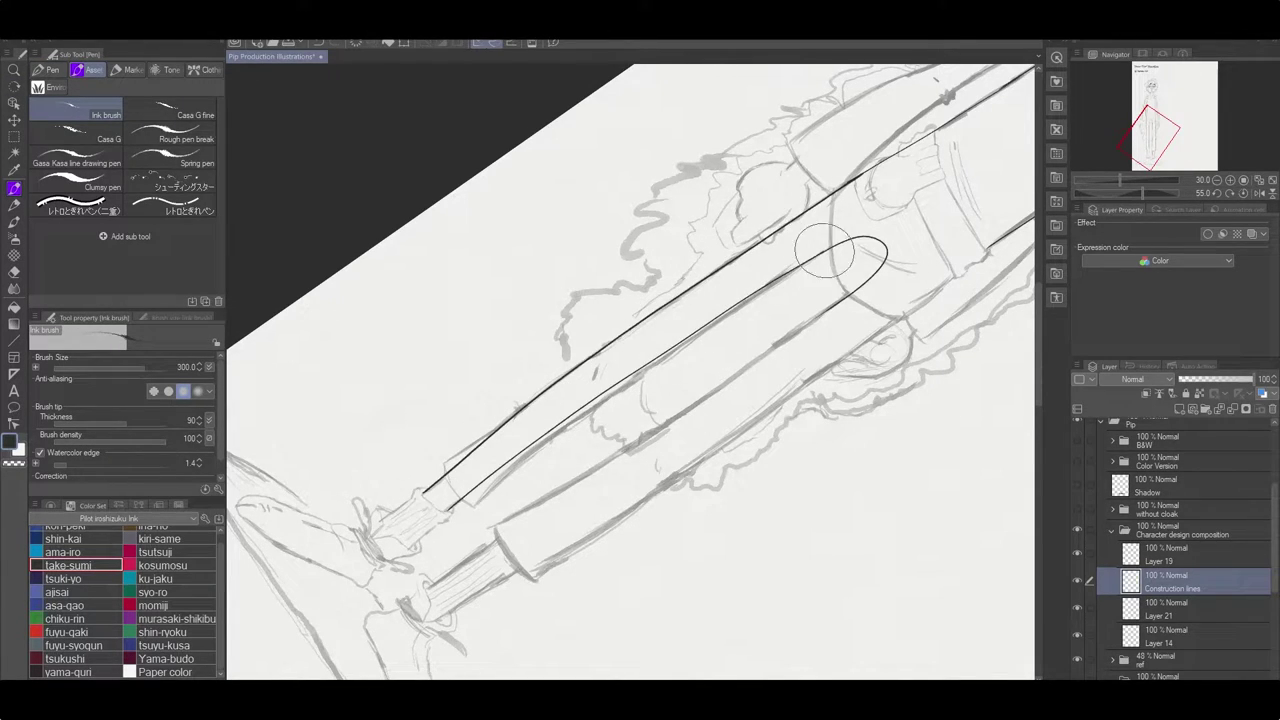
Draw the right leg's outer and inner lines down to the ankle, joining the inner line to the crotch curve.
key("shift+space")
left_click_drag(828, 367, 278, 510)
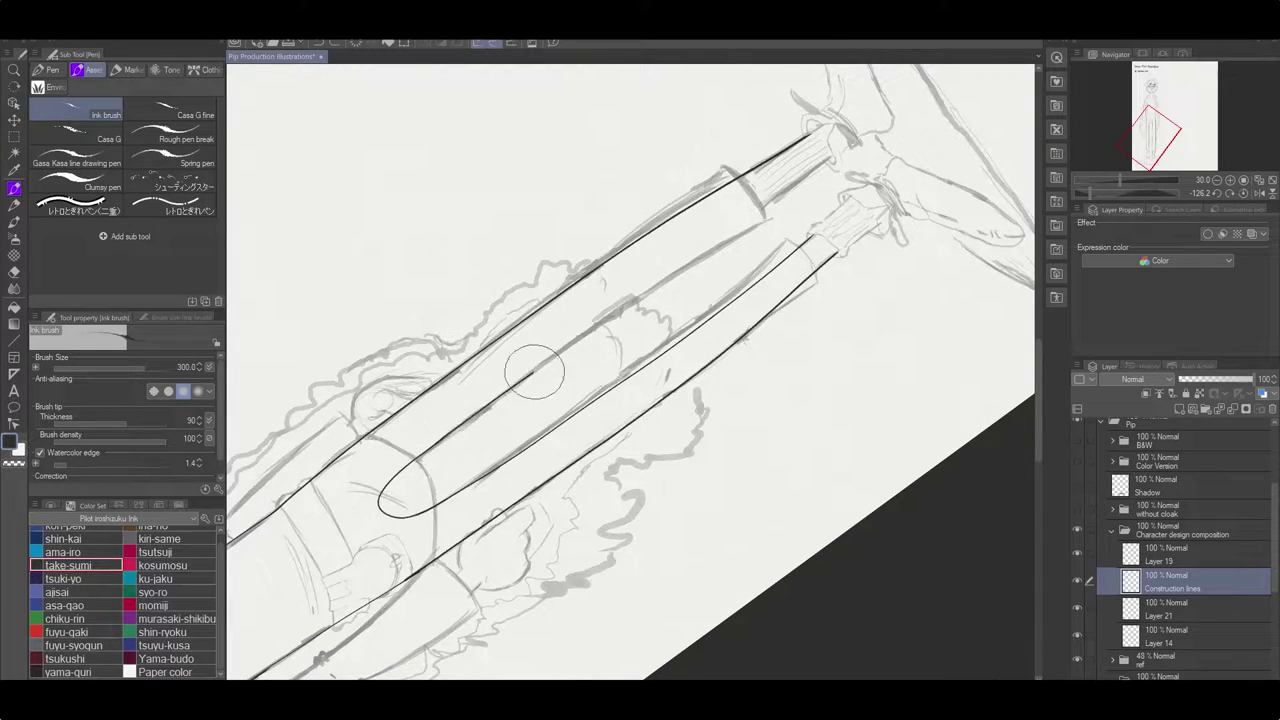
mouse_move(383, 488)
left_mouse_down()
mouse_move(740, 210)
mouse_move(835, 155)
left_mouse_up()
key("e")
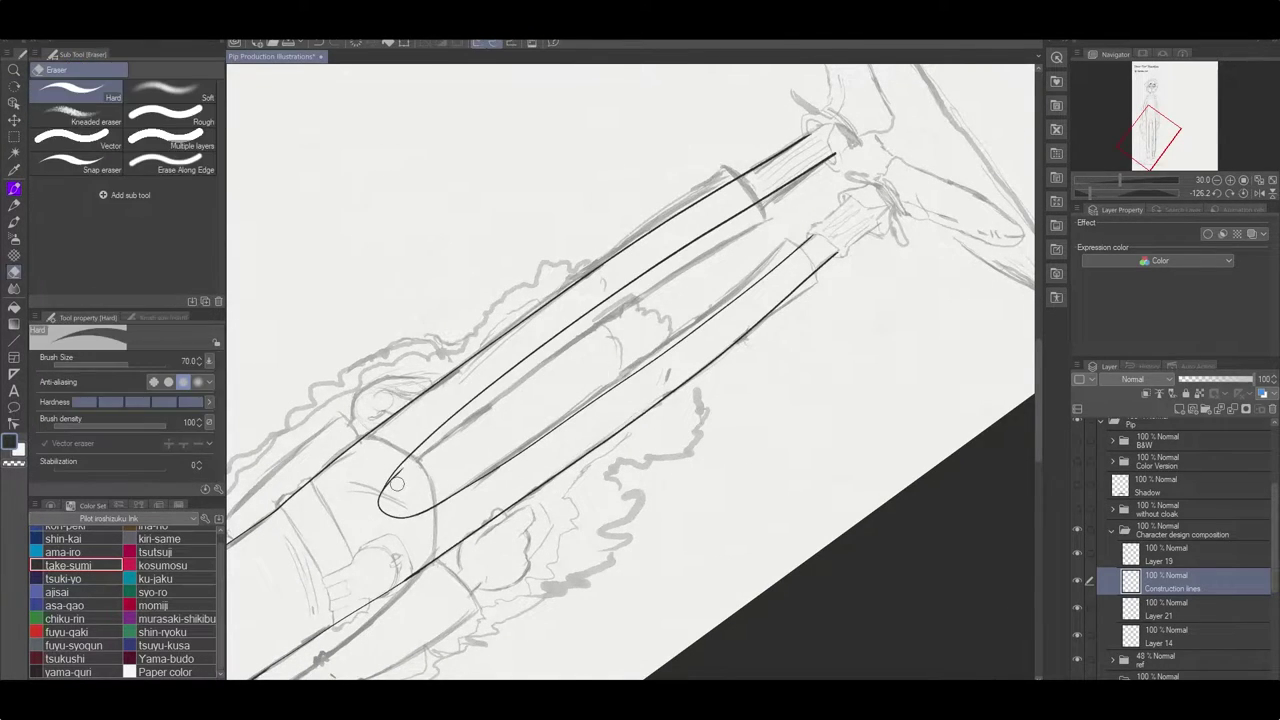
key("p")
key("shift+space")
mouse_move(387, 486)
left_mouse_down()
mouse_move(520, 300)
mouse_move(610, 462)
left_mouse_up()
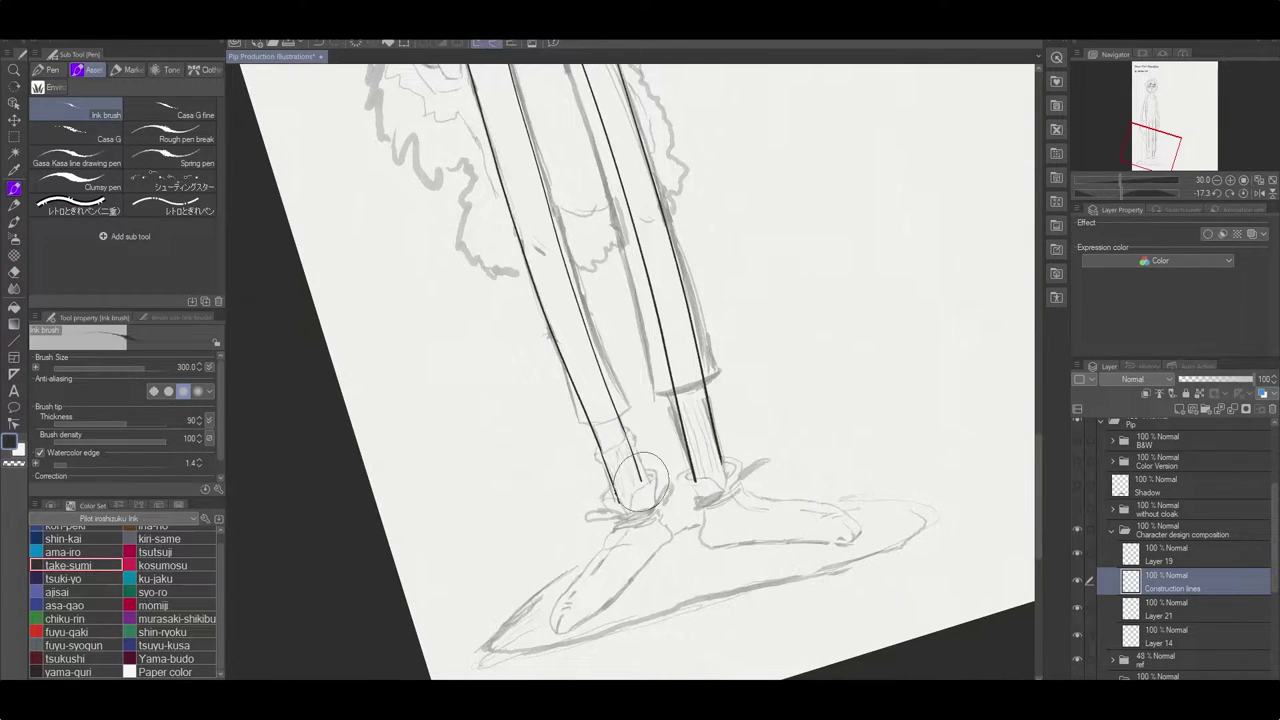
Draw the waist line across the torso and outline the left arm from the shoulder circle down to a round palm.
scroll(641, 480, "up", 10)
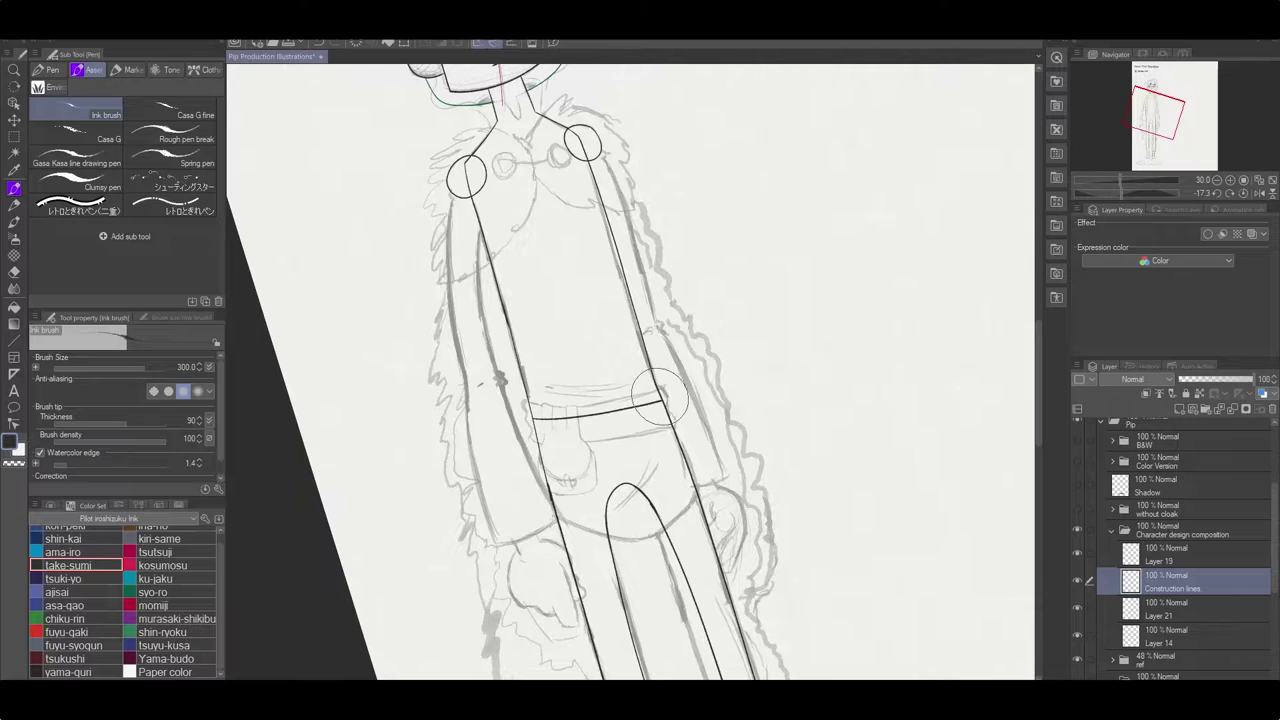
scroll(660, 395, "down", 5)
scroll(559, 360, "up", 5)
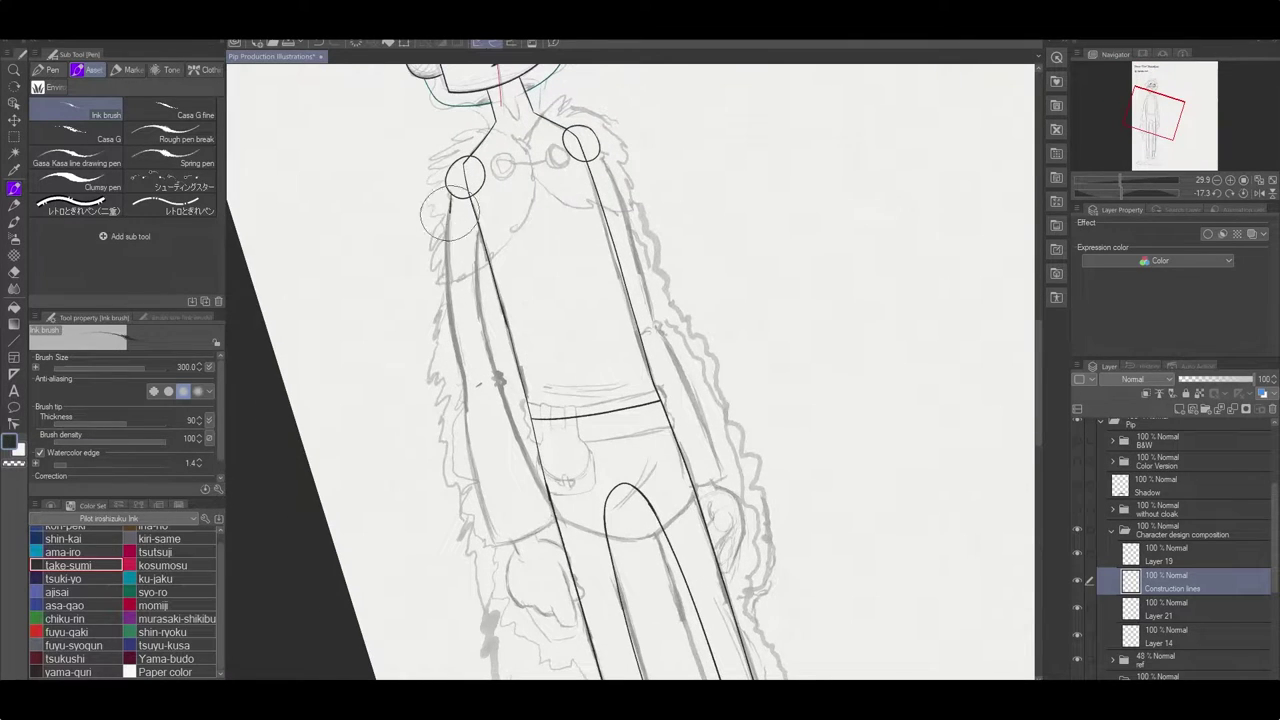
key("ctrl+z")
left_click_drag(515, 550, 468, 410)
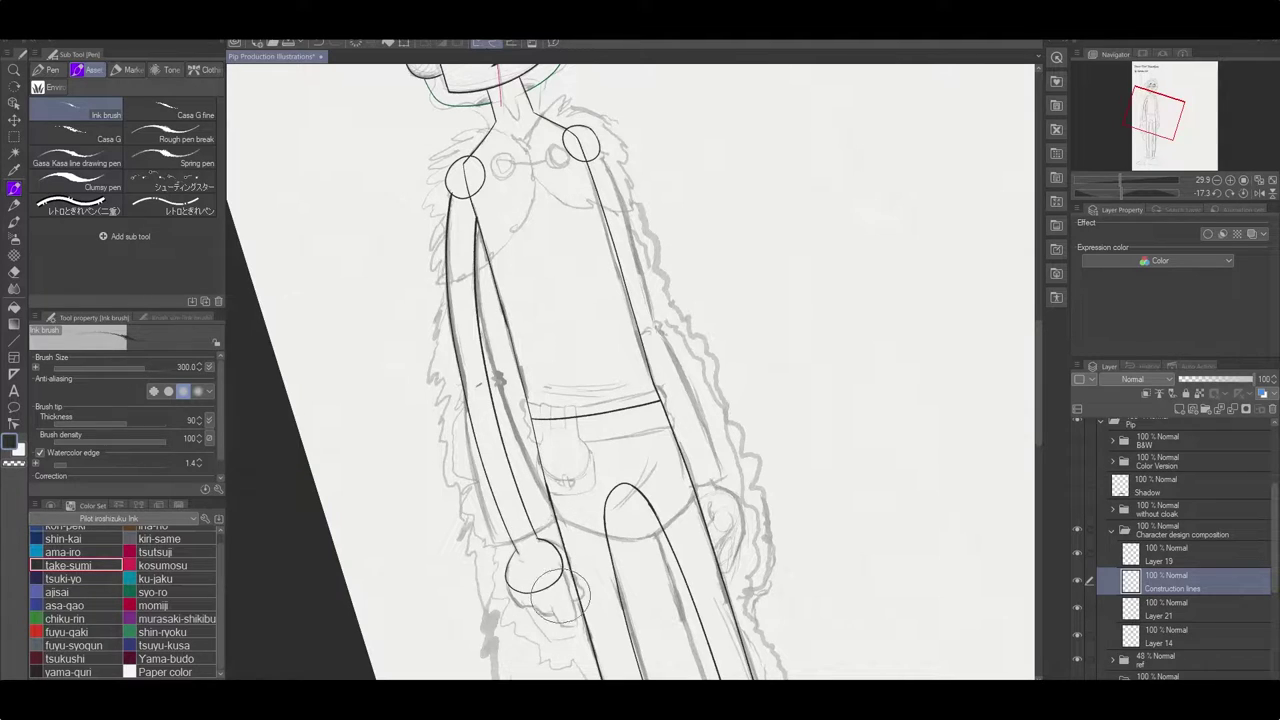
Outline the left hand as a rounded mitten shape with a thumb curve around the palm circle.
scroll(541, 594, "down", 3)
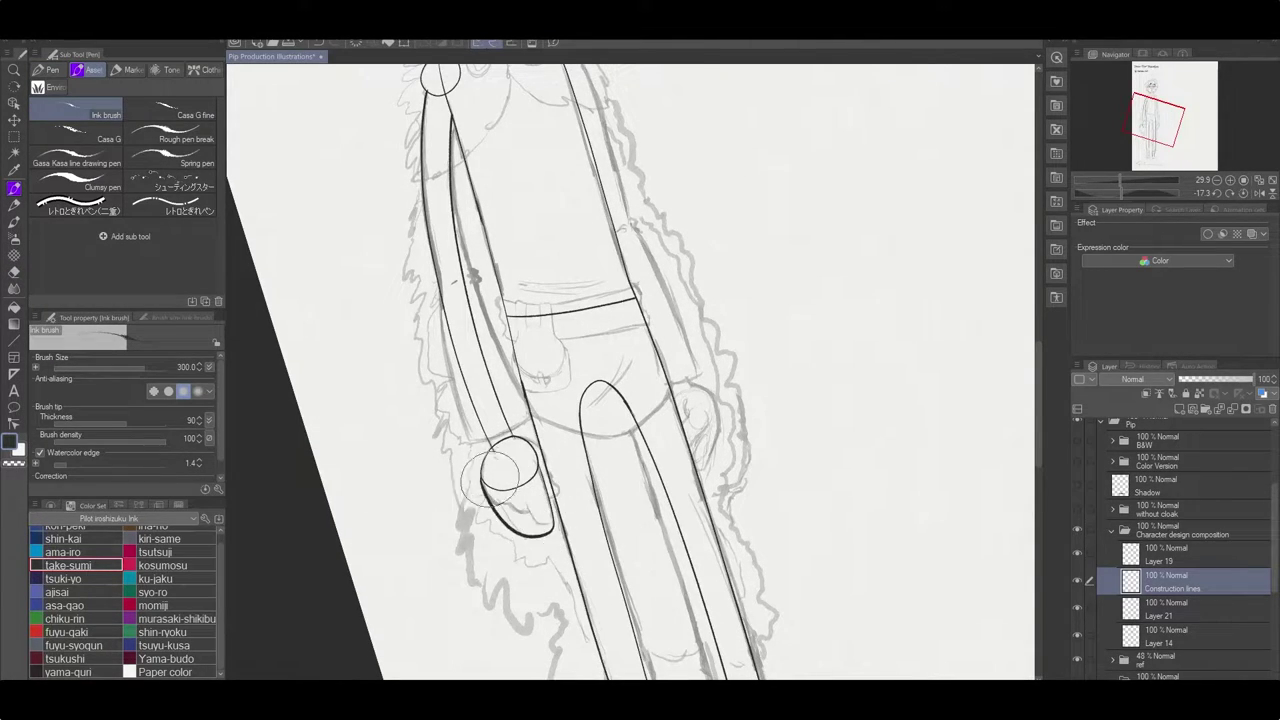
key("ctrl+z")
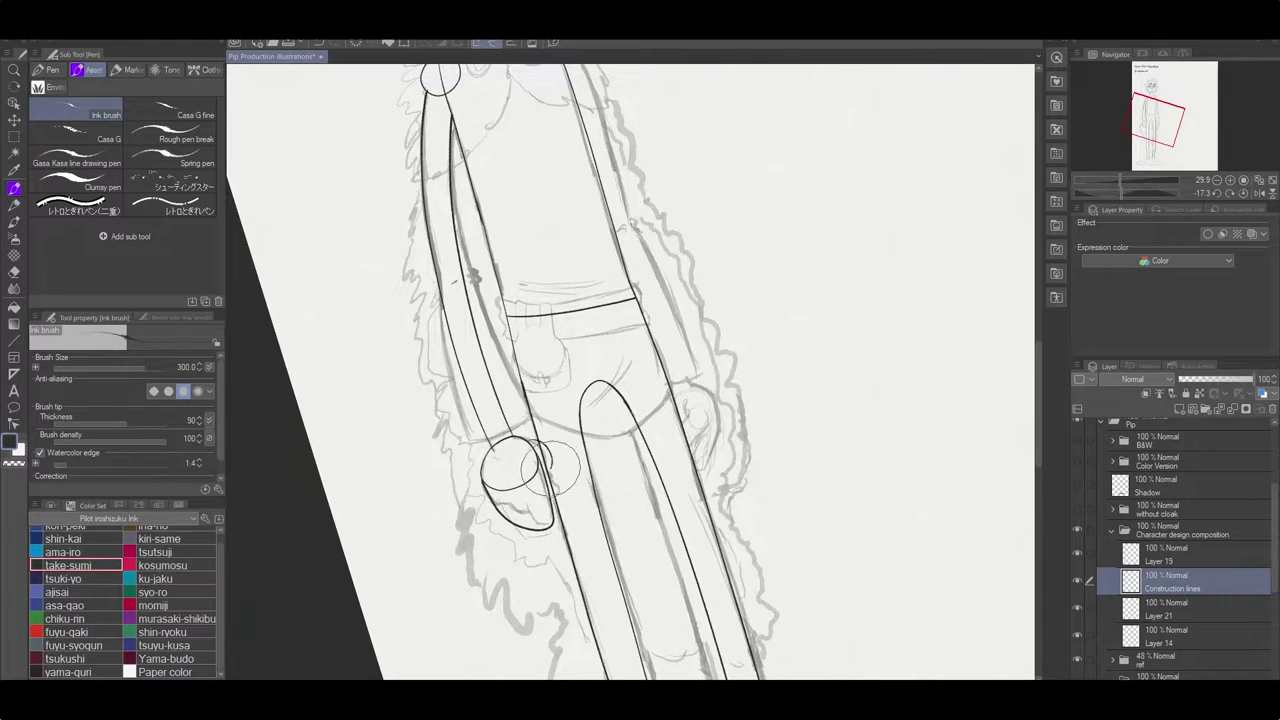
key("e")
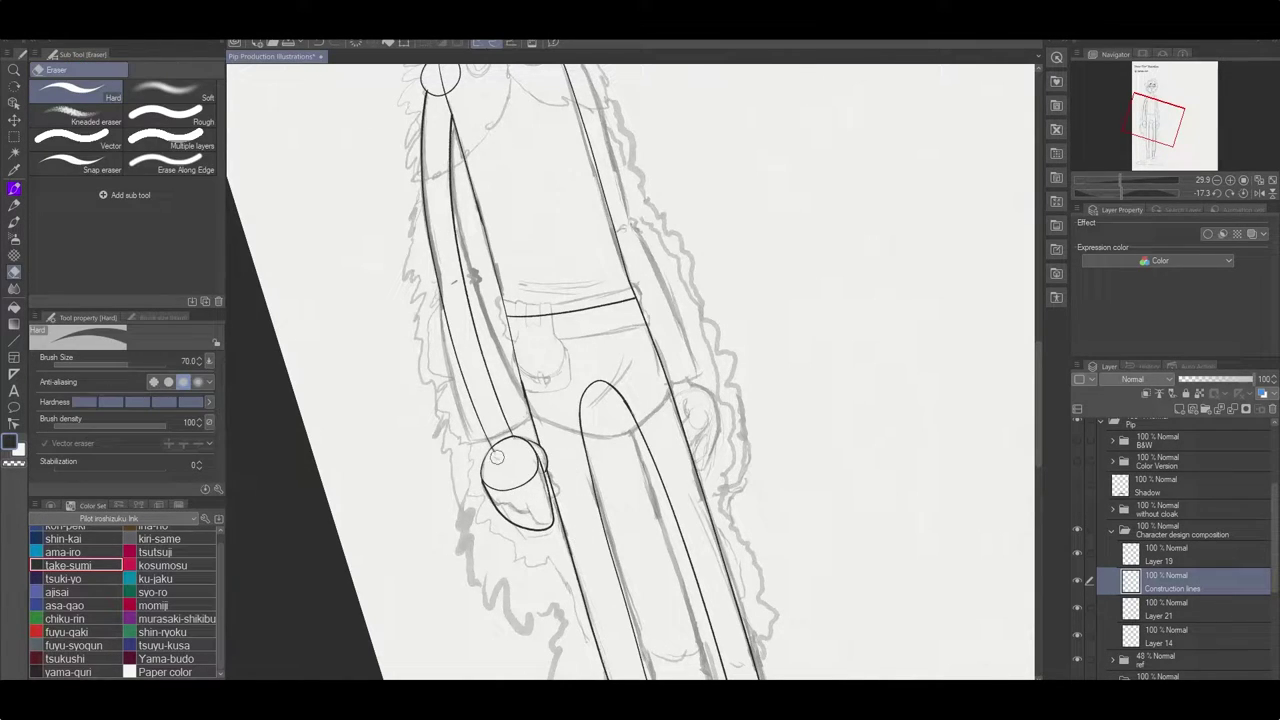
scroll(495, 457, "right", 3)
key("p")
key("e")
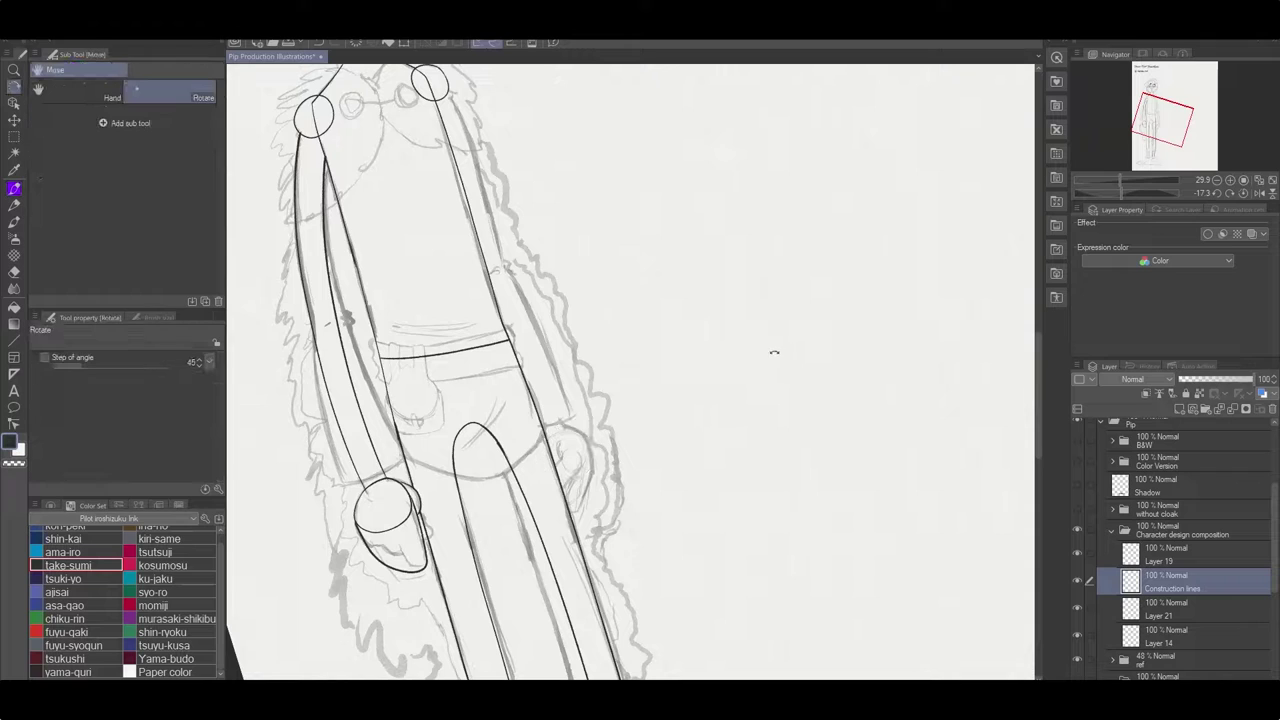
Choose the kosumosu colour, make Layer 14 active and draw the flared left sleeve with a curved cuff above the hand.
scroll(771, 351, "left", 3)
key("p")
key("period")
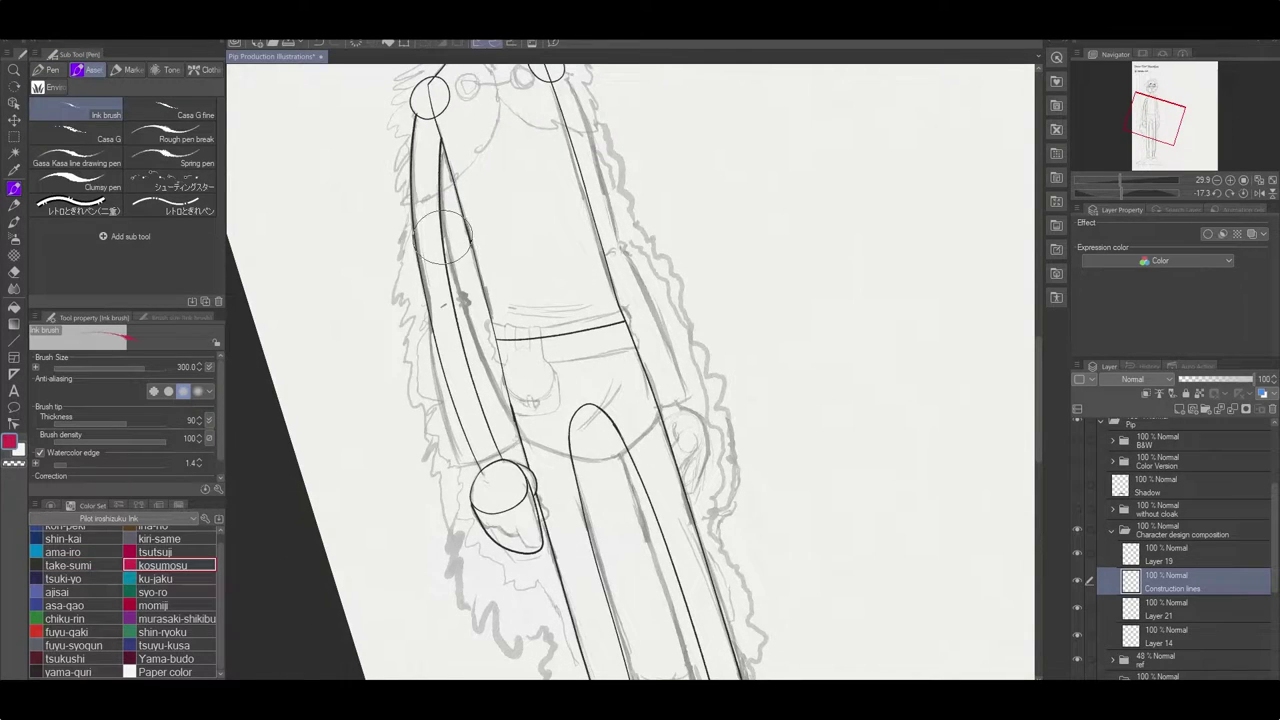
key("ctrl+z")
scroll(1006, 534, "left", 2)
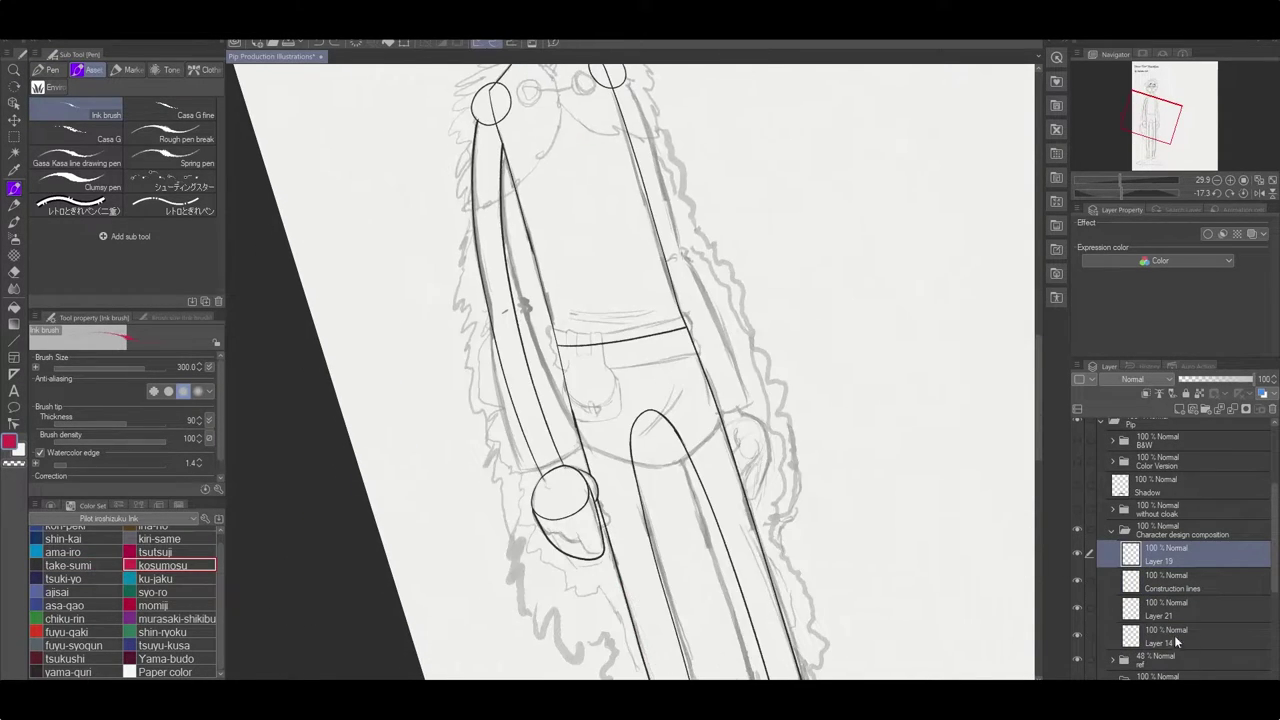
mouse_move(502, 145)
left_mouse_down()
mouse_move(520, 265)
mouse_move(503, 198)
left_mouse_up()
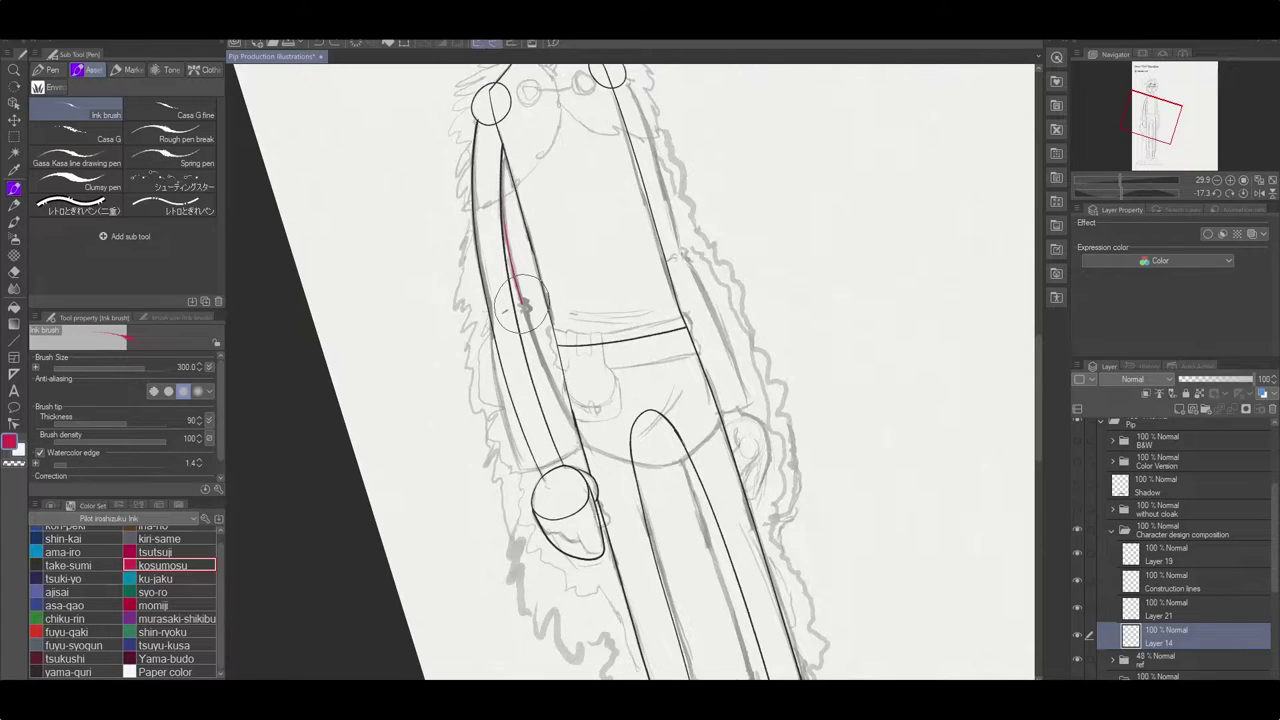
left_click_drag(493, 335, 521, 468)
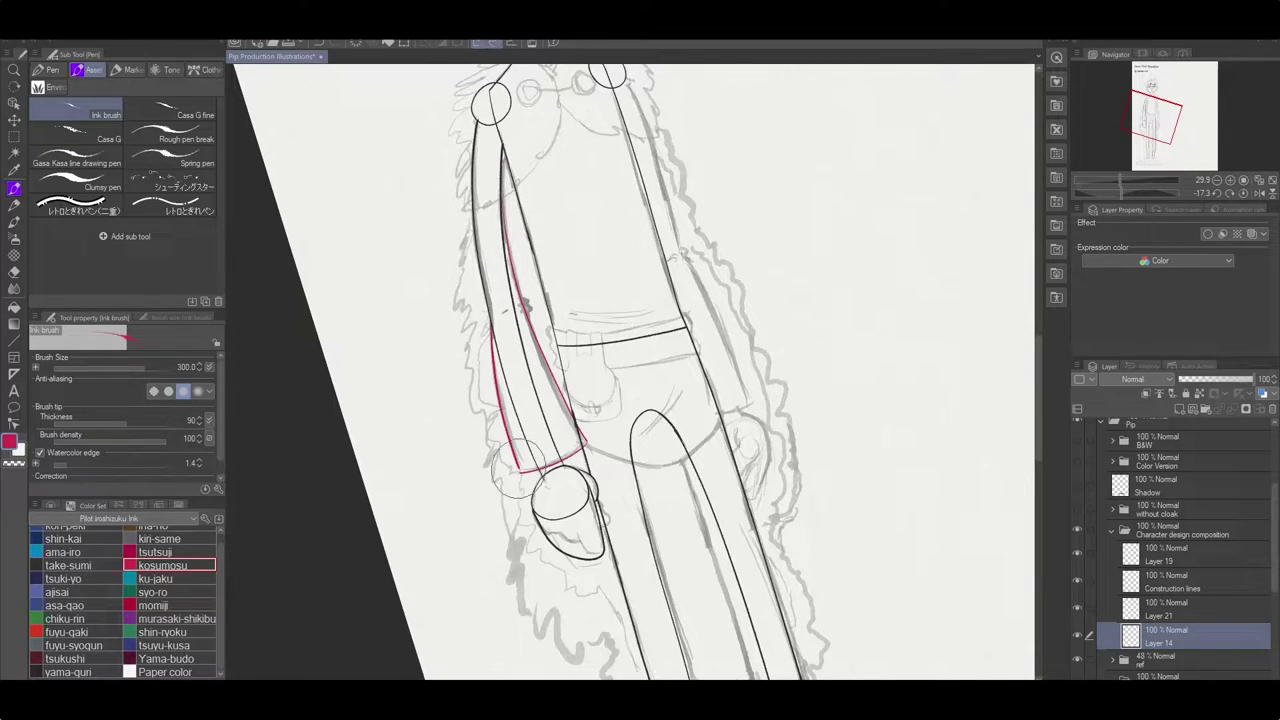
scroll(724, 537, "up", 1)
scroll(700, 530, "down", 3)
scroll(700, 530, "down", 5)
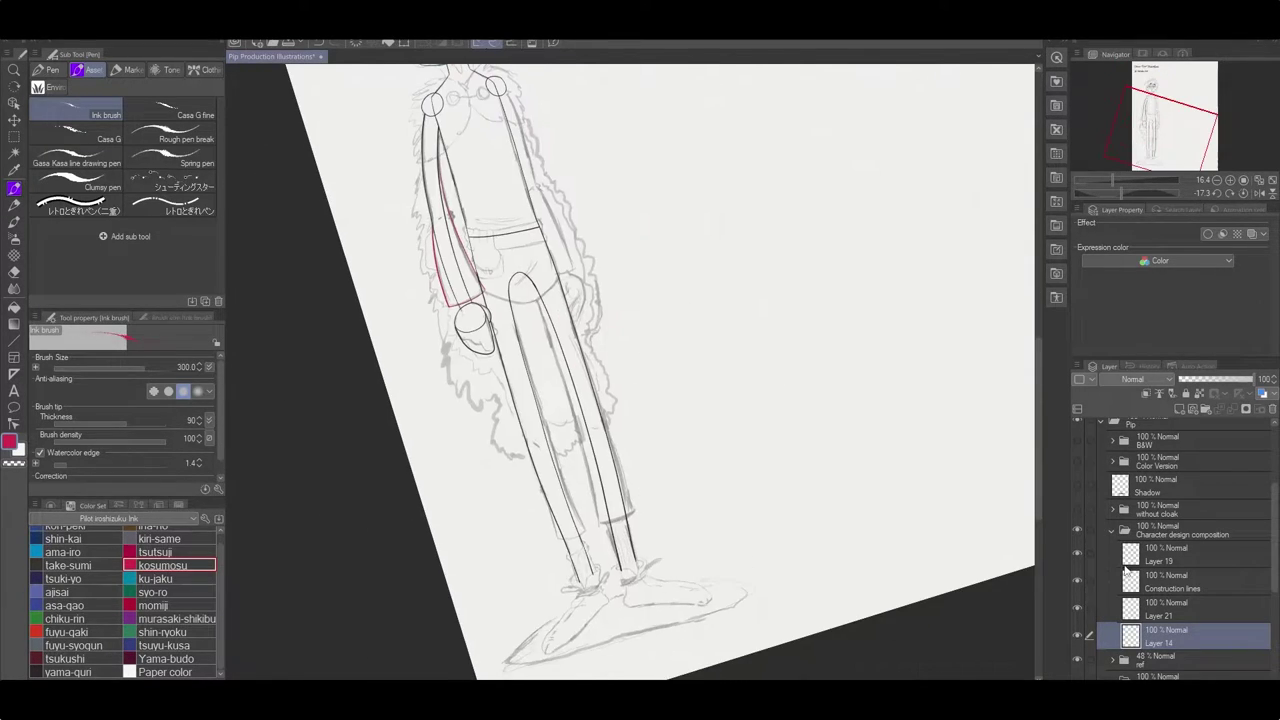
Add a new layer above Construction lines, choose the take-sumi colour and outline the left ankle cuff and elongated foot.
key("alt+]")
key("alt+]")
scroll(683, 522, "up", 3)
scroll(683, 522, "up", 1)
key("ctrl+shift+n")
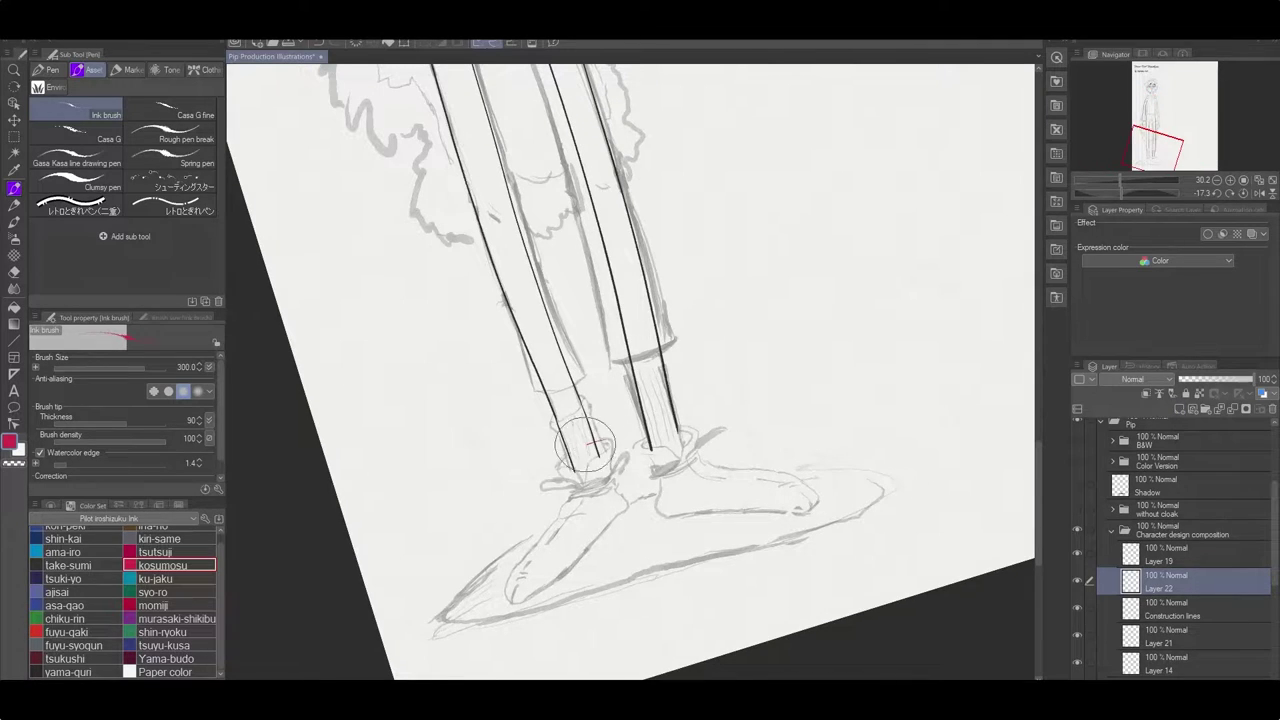
left_click(70, 565)
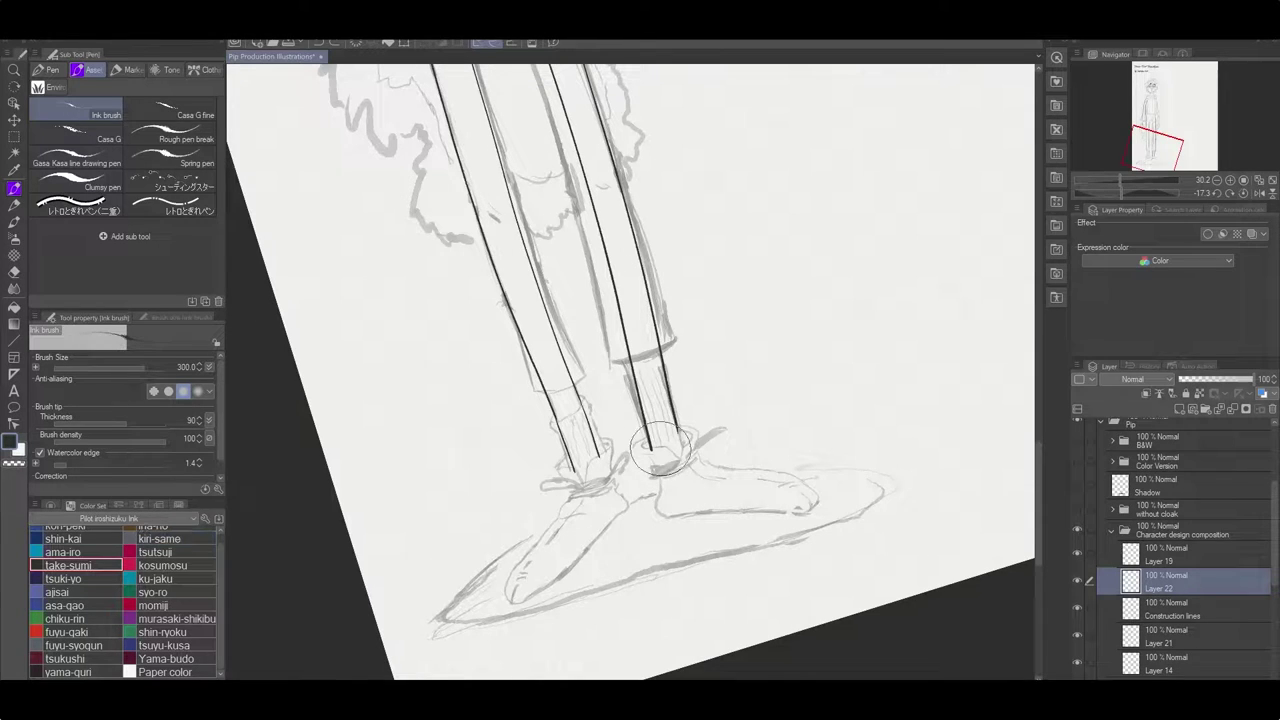
left_click_drag(608, 446, 560, 466)
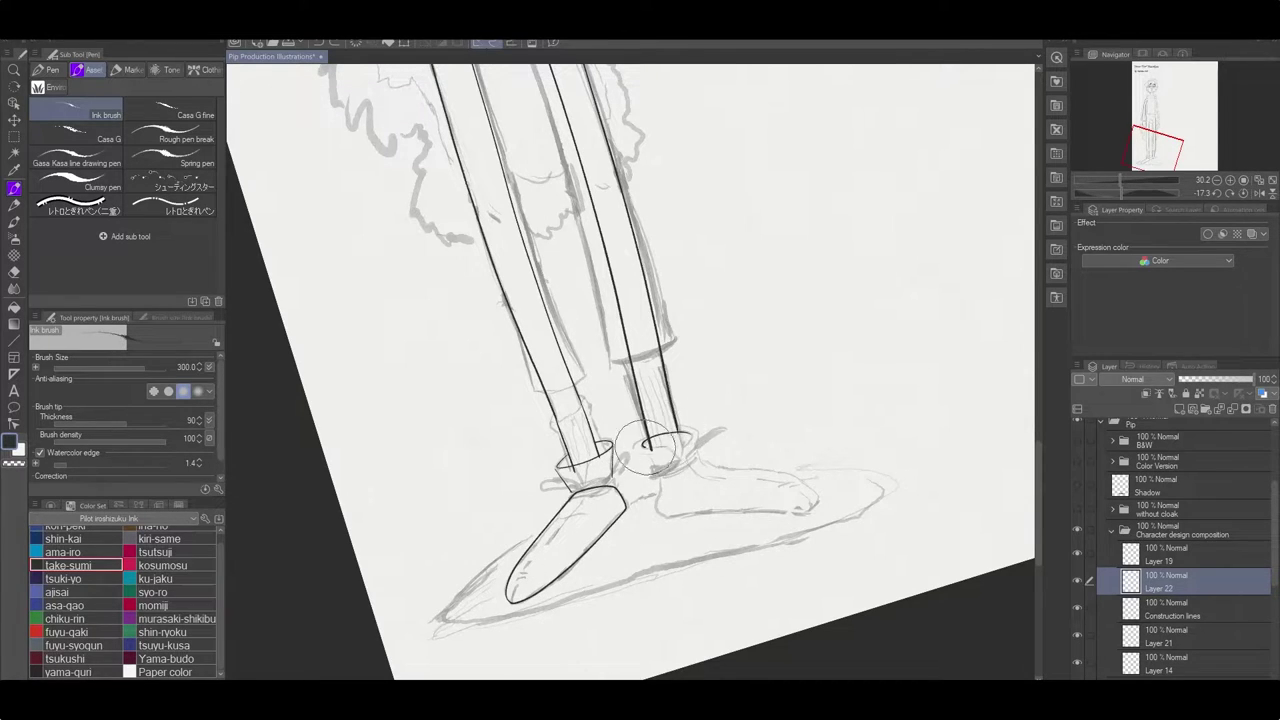
Draw the right ankle cuff and the tapered right foot, redrawing the line along its sole.
mouse_move(636, 443)
left_mouse_down()
mouse_move(692, 437)
mouse_move(683, 461)
left_mouse_up()
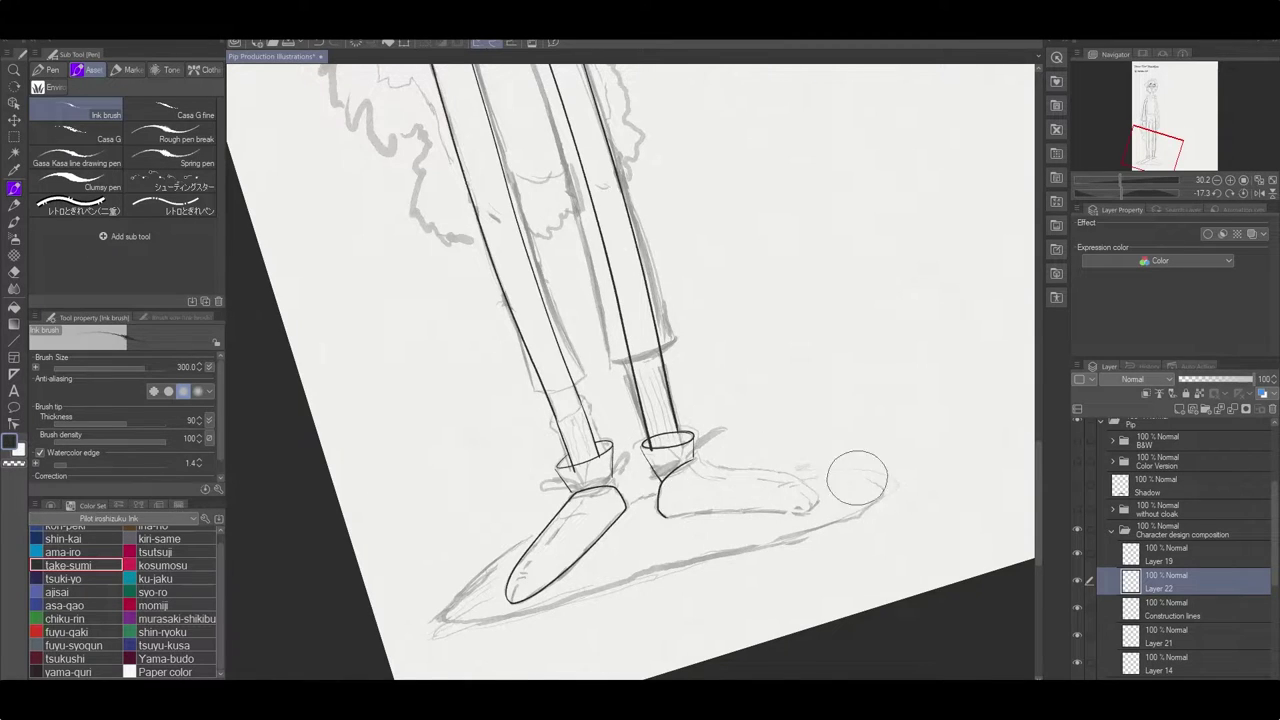
mouse_move(857, 478)
left_mouse_down()
mouse_move(752, 370)
mouse_move(850, 318)
left_mouse_up()
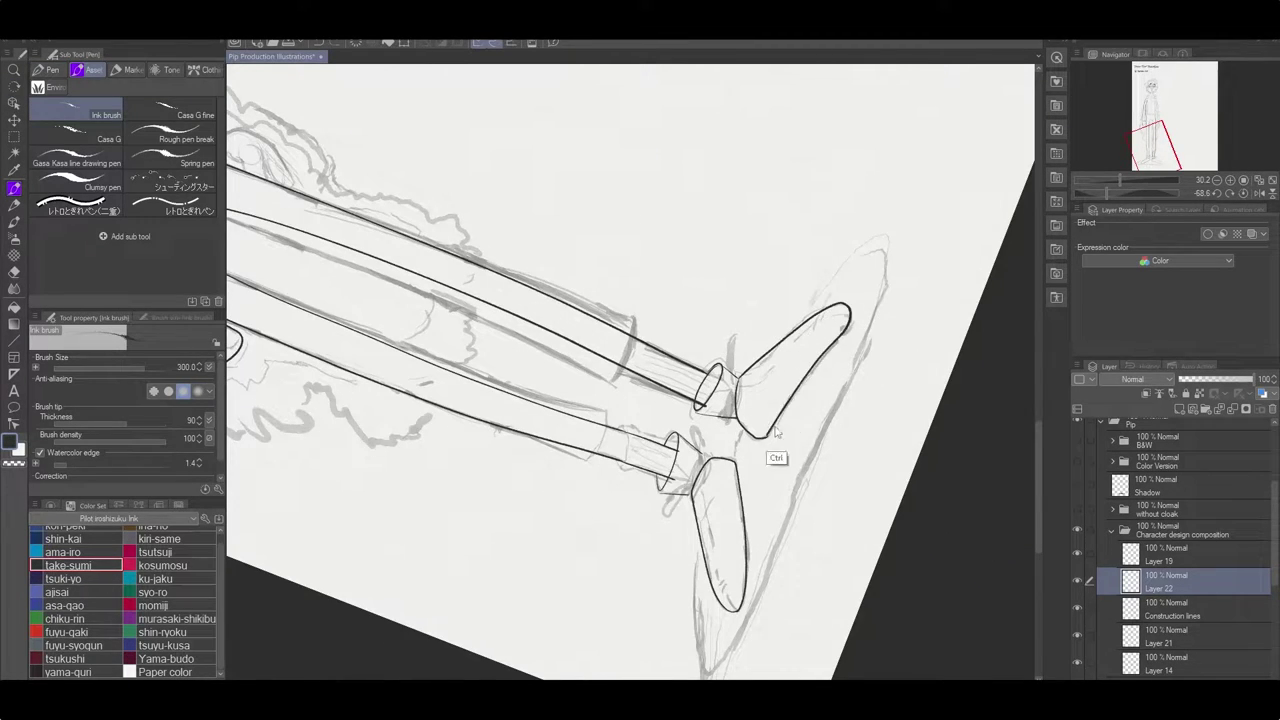
key("ctrl+z")
mouse_move(745, 440)
left_mouse_down()
mouse_move(790, 340)
mouse_move(850, 310)
mouse_move(765, 436)
left_mouse_up()
Erase the overlapping leg line ends inside the ankle cuffs on the Construction lines layer, and make Layer 22 active again.
key("e")
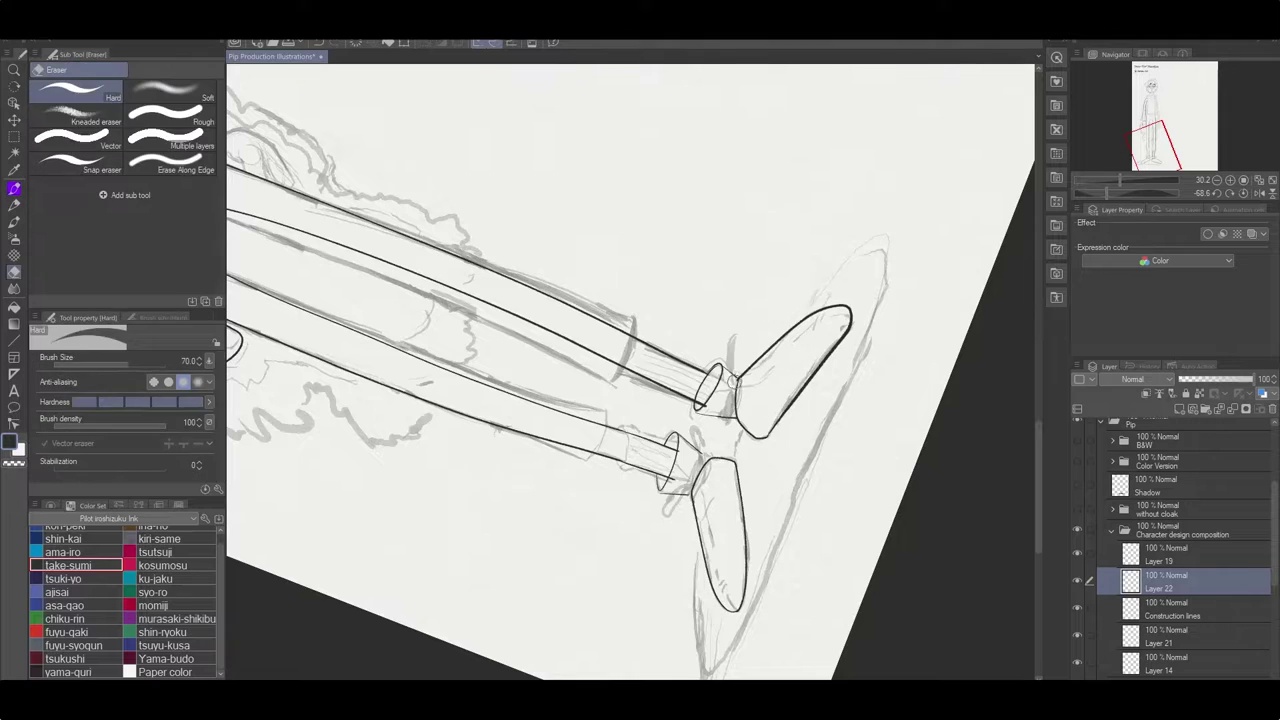
key("ctrl+@")
left_click(619, 461, "ctrl+shift")
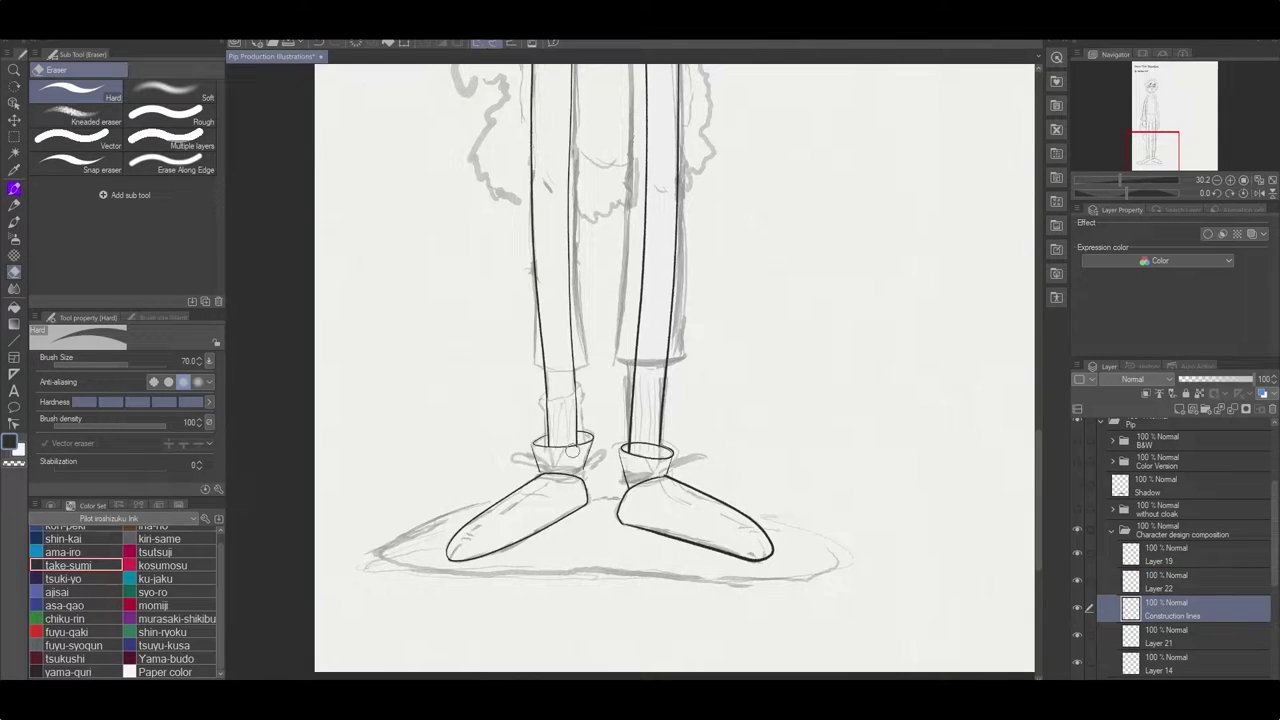
left_click(868, 520, "ctrl+shift")
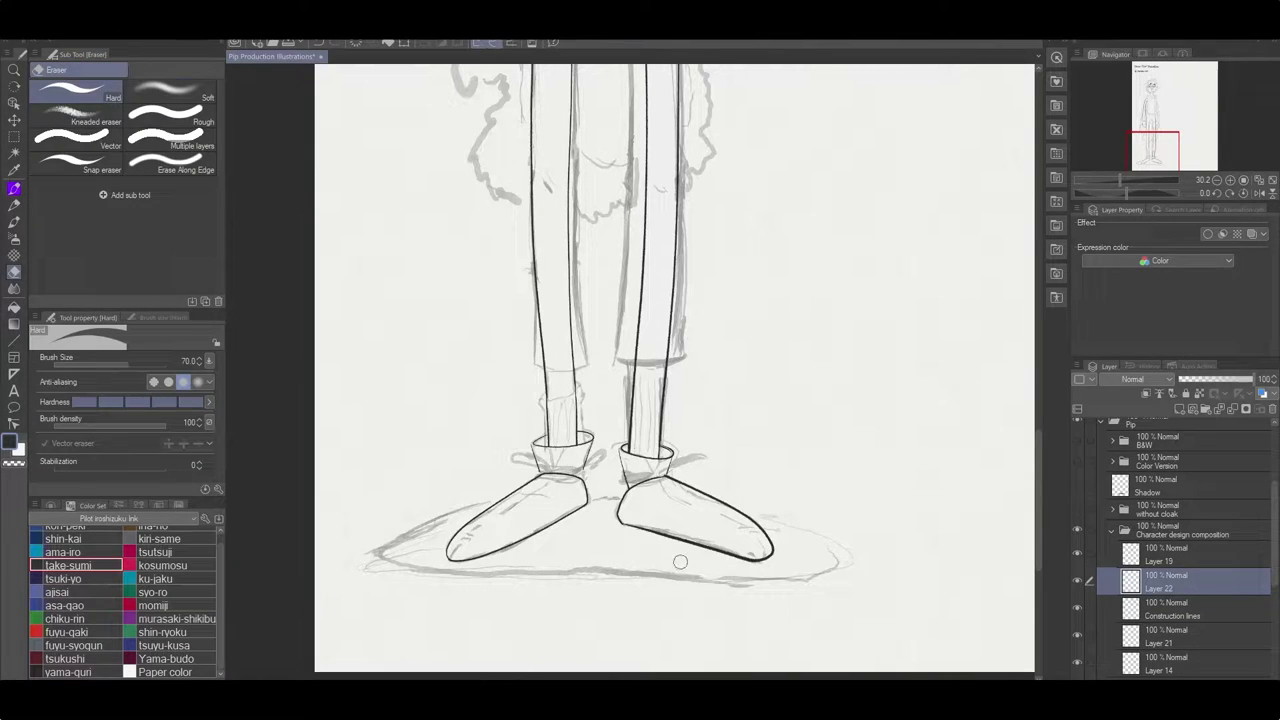
Touch up the ink line where the right foot meets its ankle cuff.
key("p")
key("p")
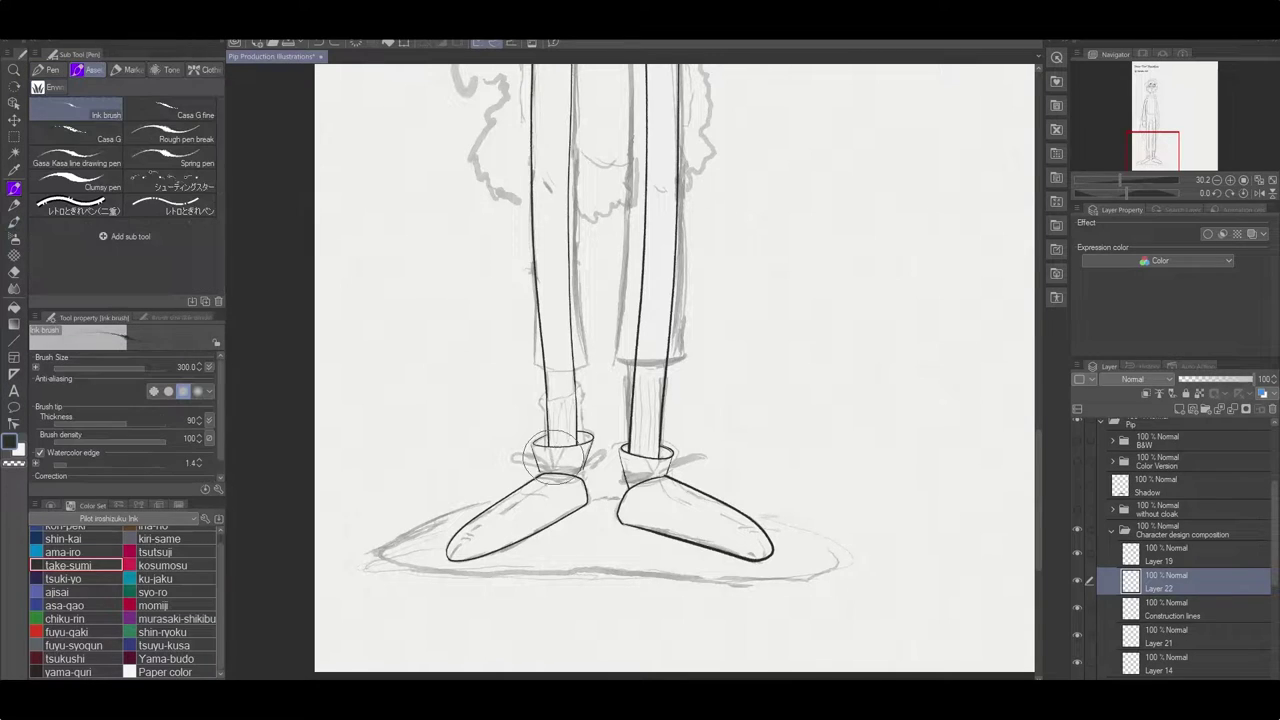
left_click_drag(738, 457, 565, 483)
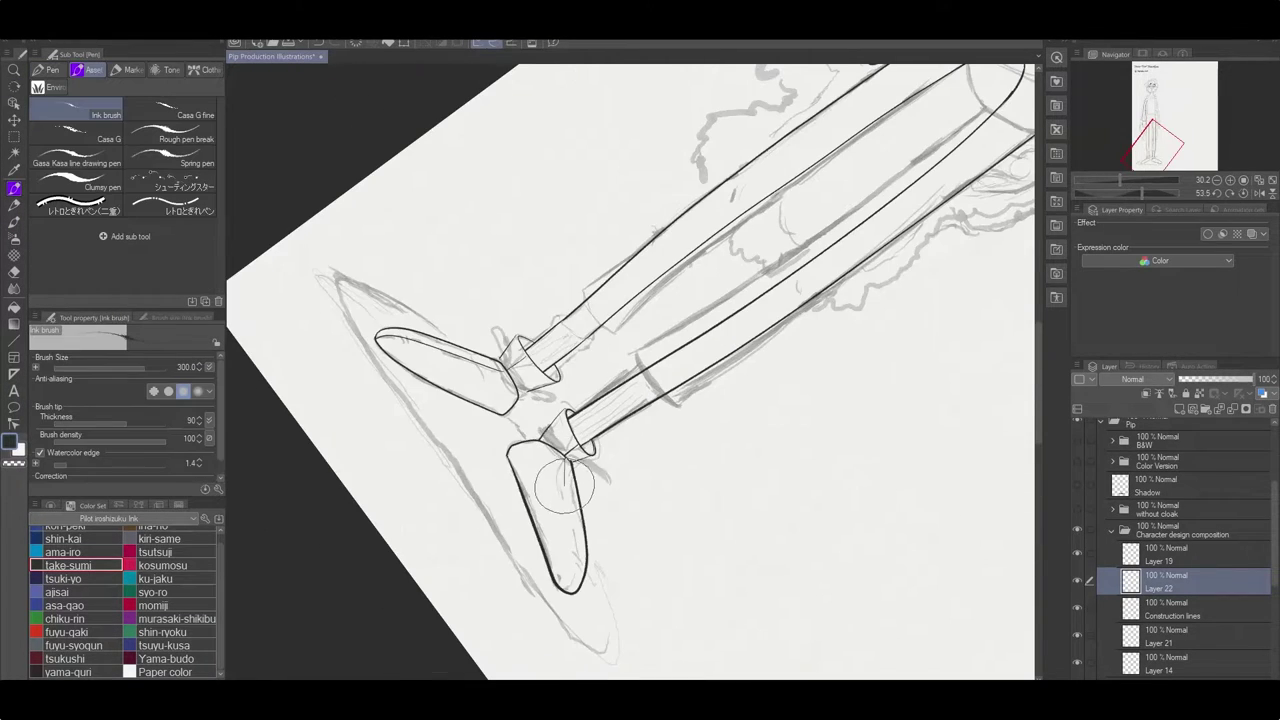
Merge the figure's drawing layers down into Layer 14 and add a vector layer above it.
key("r")
key("ctrl+0")
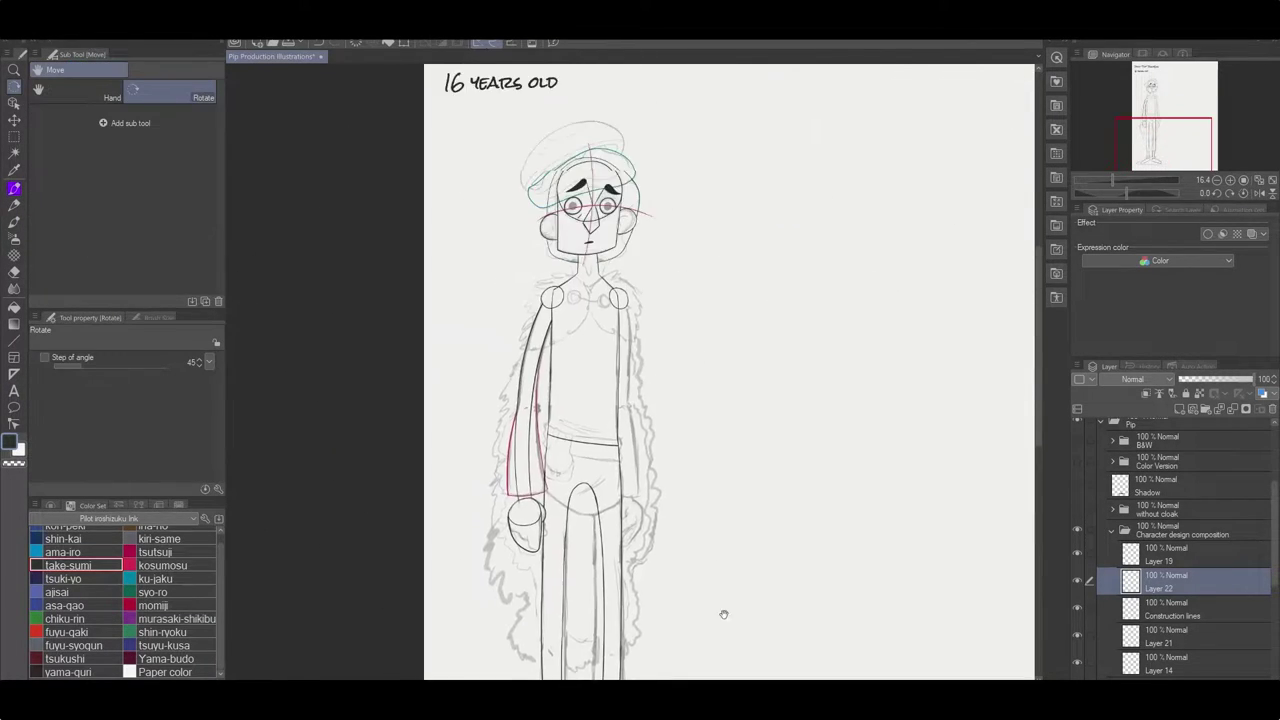
left_click(1165, 561)
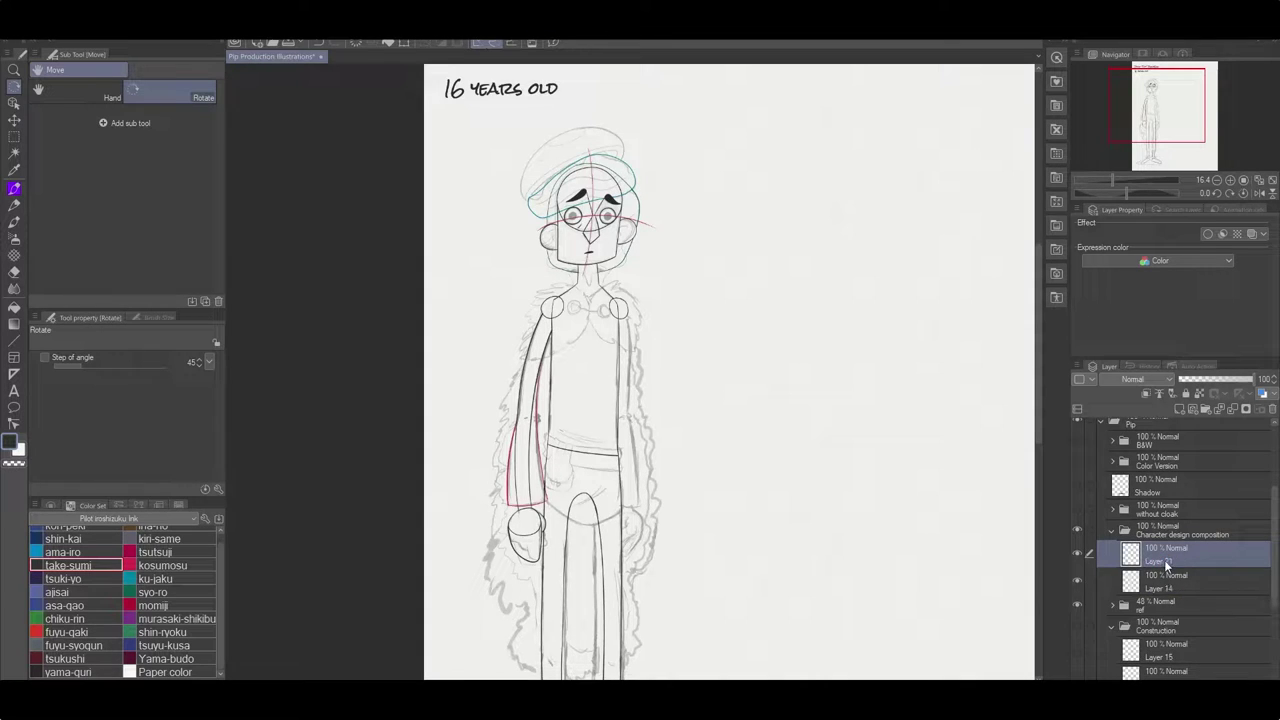
key("p")
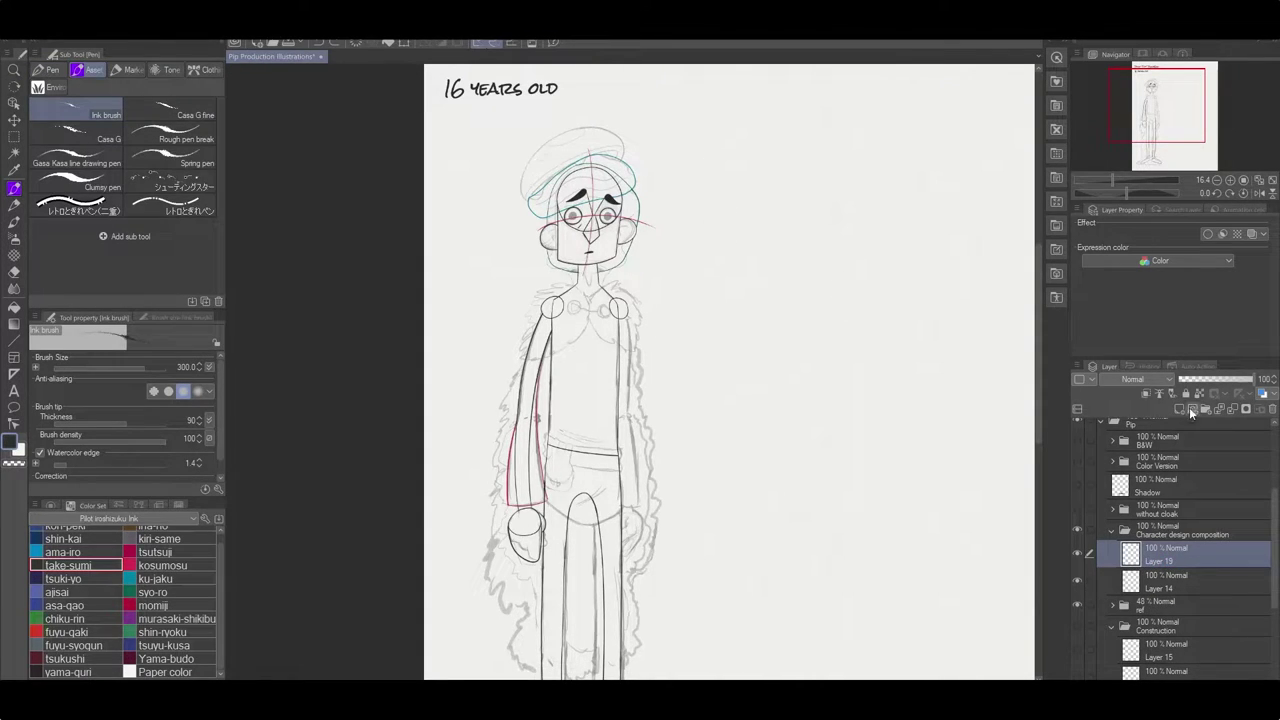
left_click(1192, 413)
Draw a straight horizontal line beside the head and move its end points up level with the top of the skull.
left_click_drag(652, 222, 843, 215)
key("y")
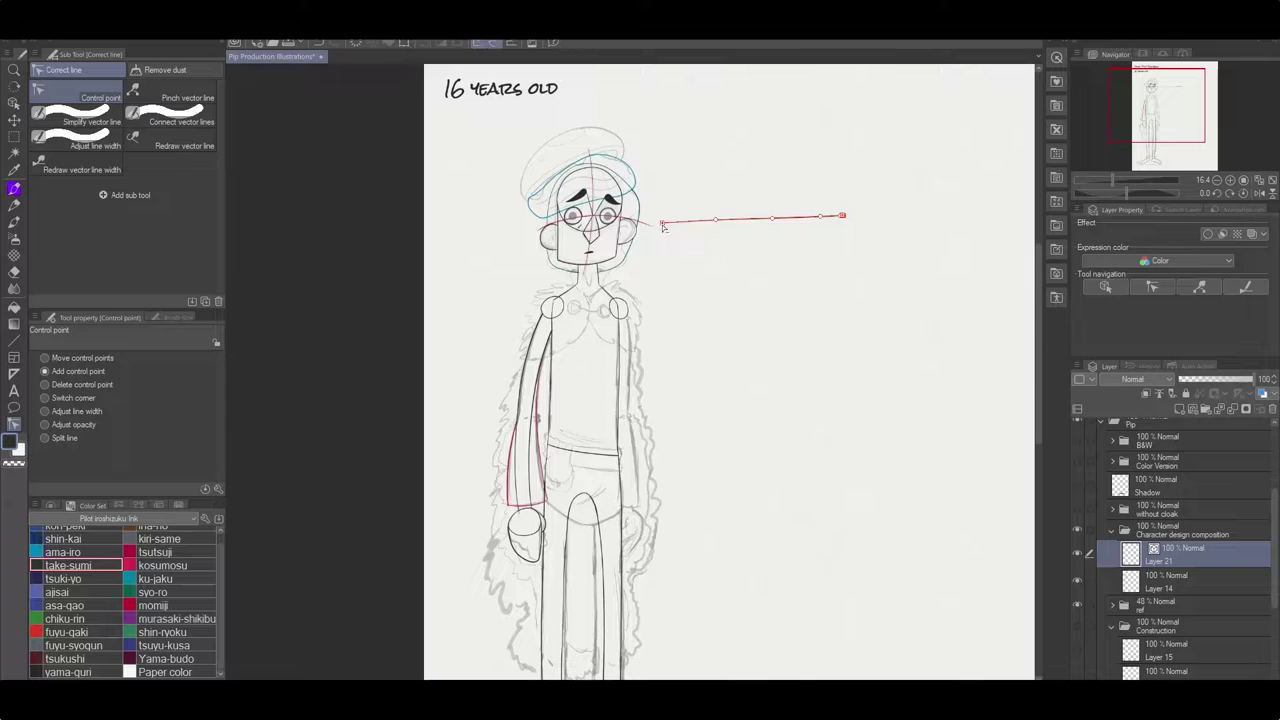
scroll(825, 218, "up", 3)
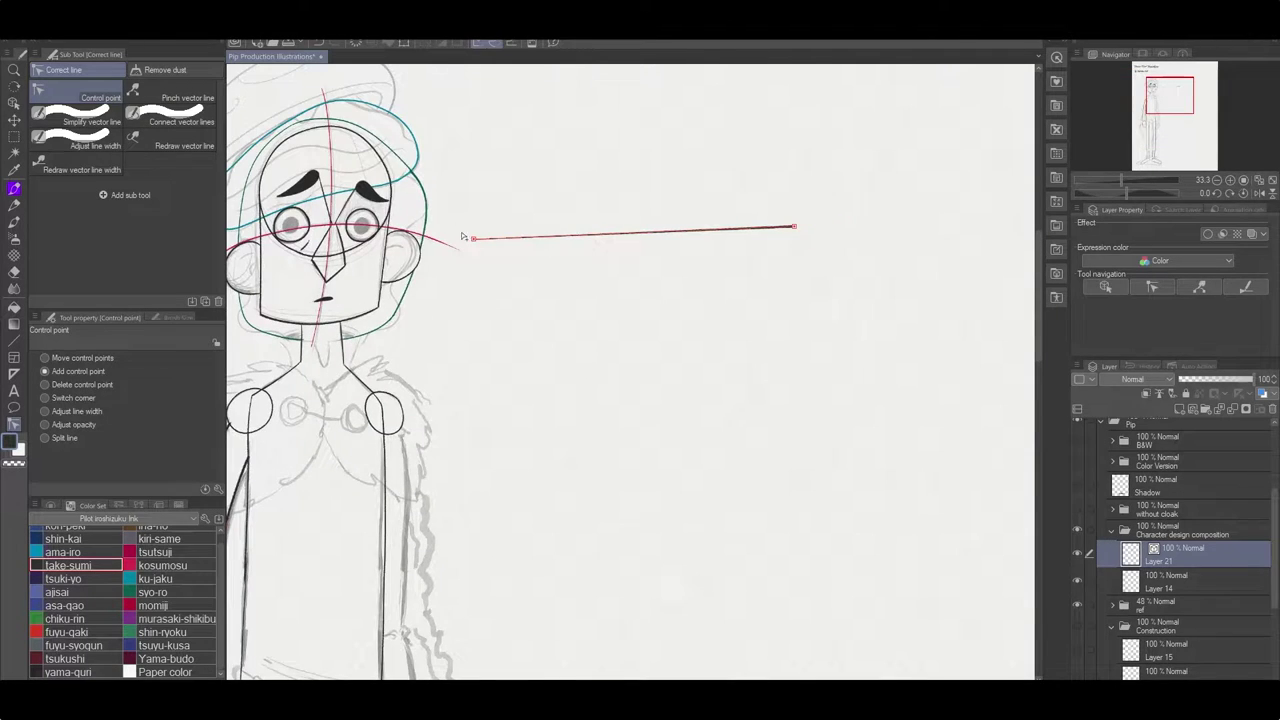
left_click_drag(473, 238, 366, 116)
left_click_drag(794, 226, 672, 121)
key("ctrl+t")
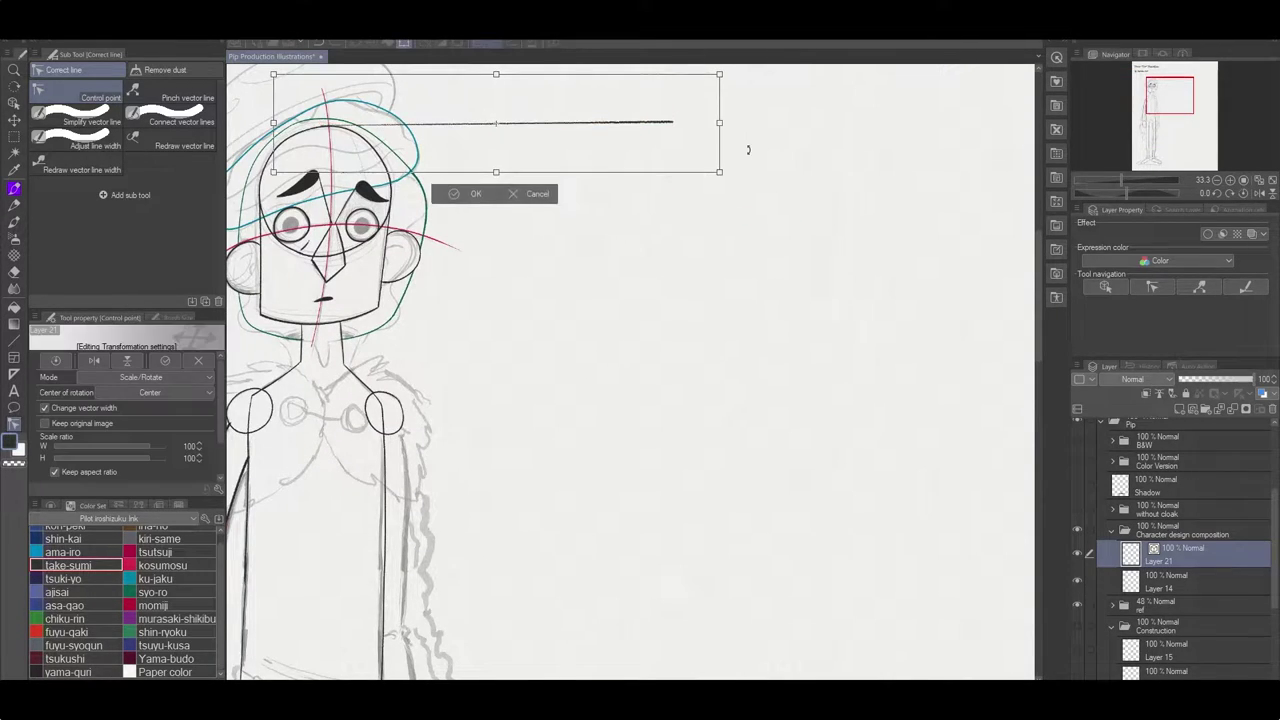
left_click(477, 194)
Duplicate the head-top line, shift the copy straight down to the chin and merge it into Layer 21.
key("ctrl+c")
key("ctrl+v")
key("ctrl+t")
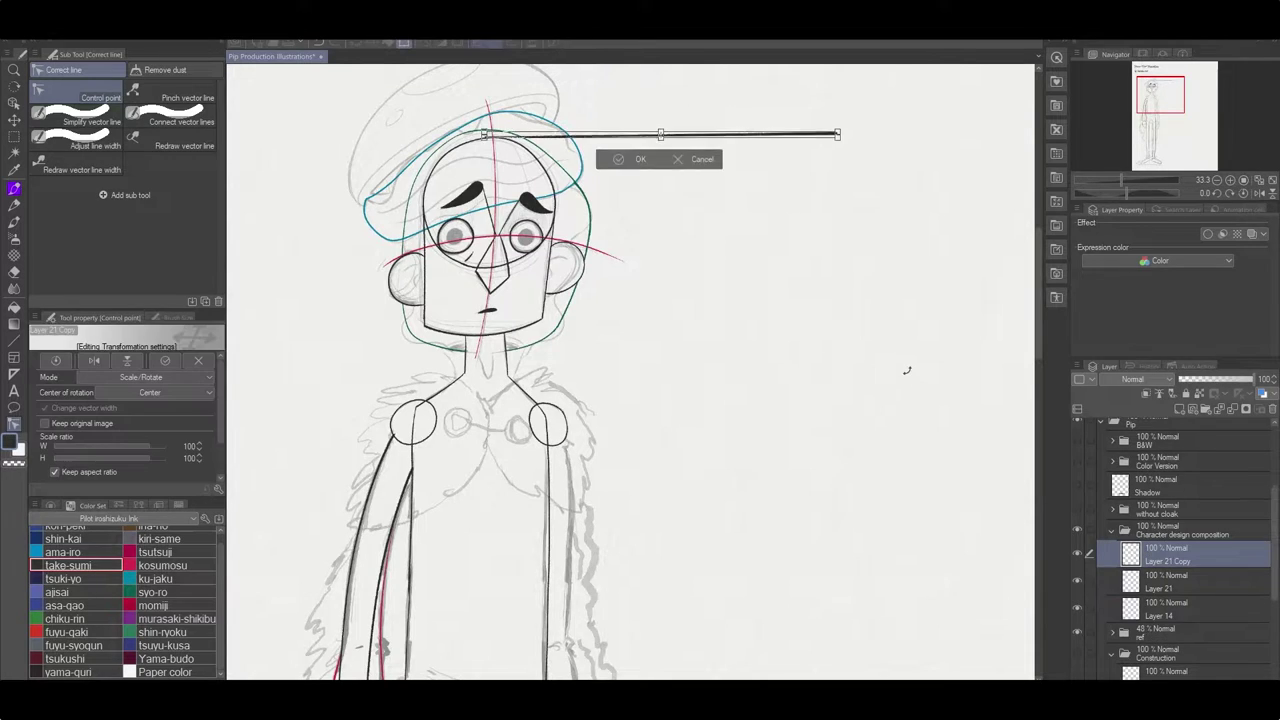
key("Down")
key("Down")
key("Down")
key("Down")
key("Down")
key("Down")
key("Down")
key("Down")
key("Down")
key("Down")
key("Down")
key("Down")
key("Down")
key("Down")
key("Down")
key("Down")
key("Down")
key("Down")
key("Down")
key("Down")
key("Down")
key("Down")
key("Down")
key("Down")
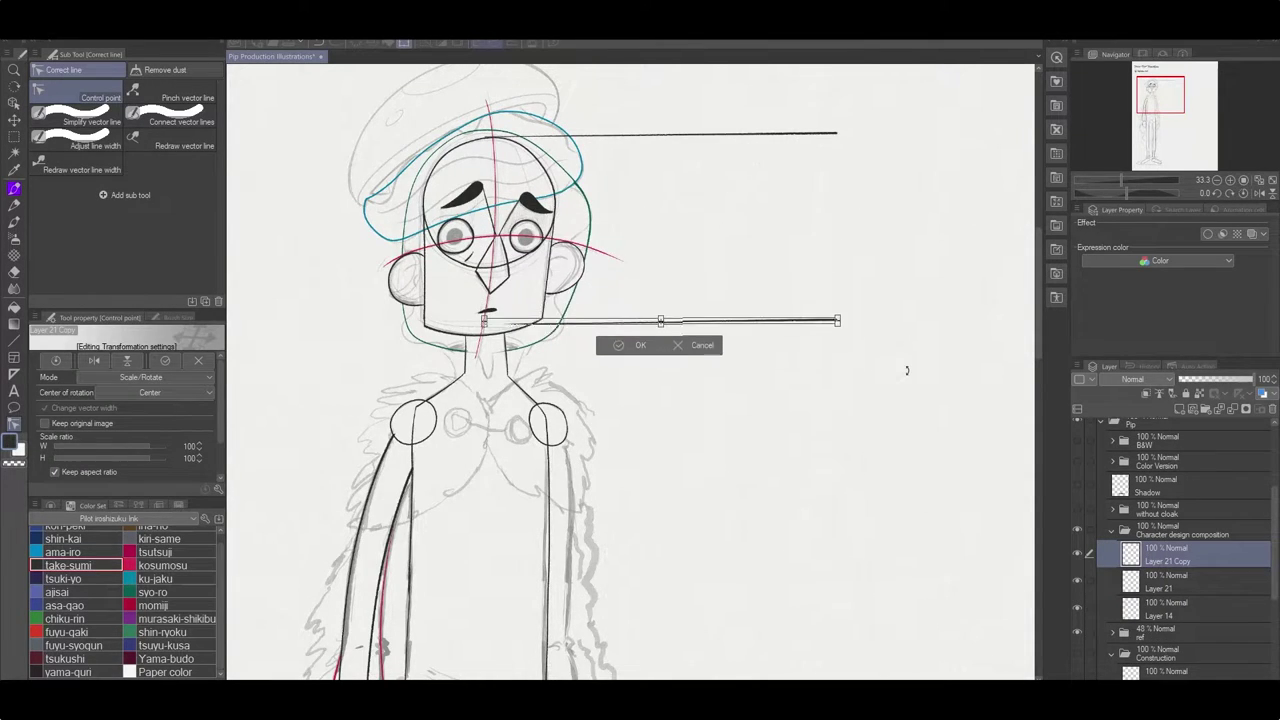
key("Return")
key("ctrl+e")
Duplicate the pair of lines, shift the copy down until its upper line lies on the chin line, and merge it down.
key("ctrl+c")
key("ctrl+v")
key("ctrl+t")
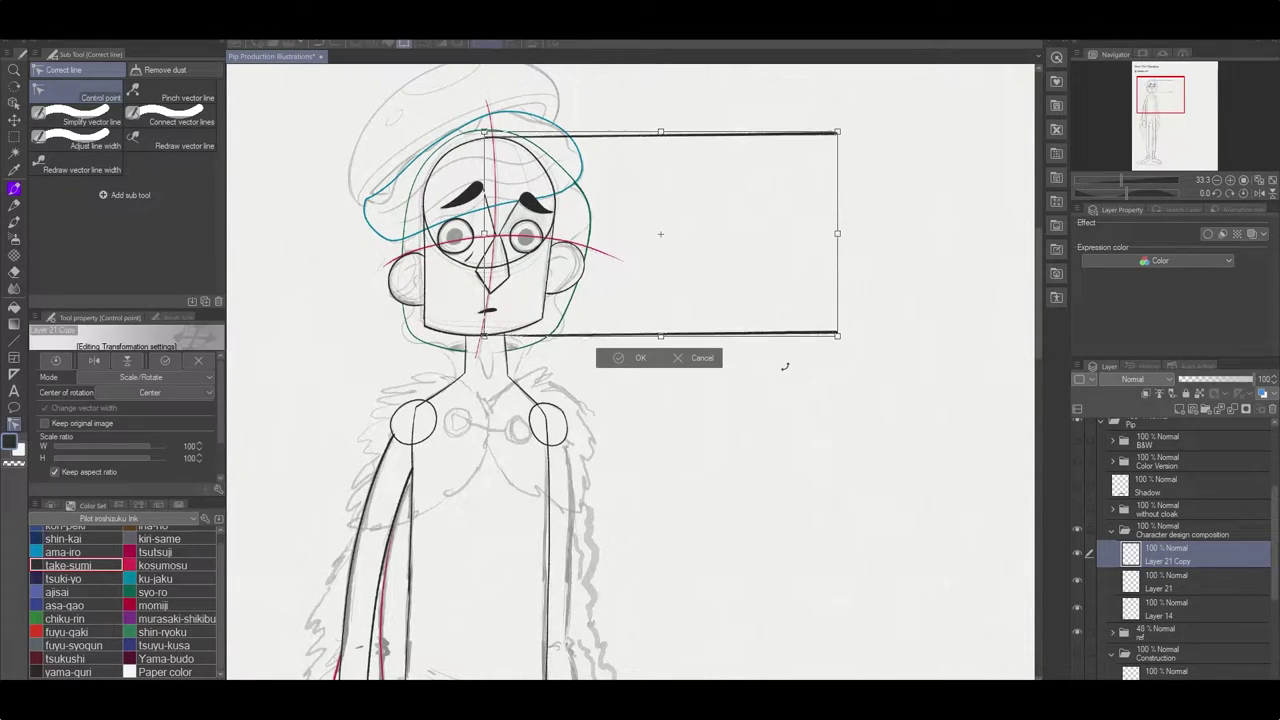
key("Down")
key("Down")
key("Down")
key("Down")
key("Down")
key("Down")
key("Down")
key("Down")
key("Down")
key("Down")
key("Down")
key("Down")
key("Down")
key("Down")
key("Down")
key("Down")
key("Down")
key("Down")
key("Down")
key("Down")
key("Down")
key("Down")
key("Down")
key("Down")
key("Down")
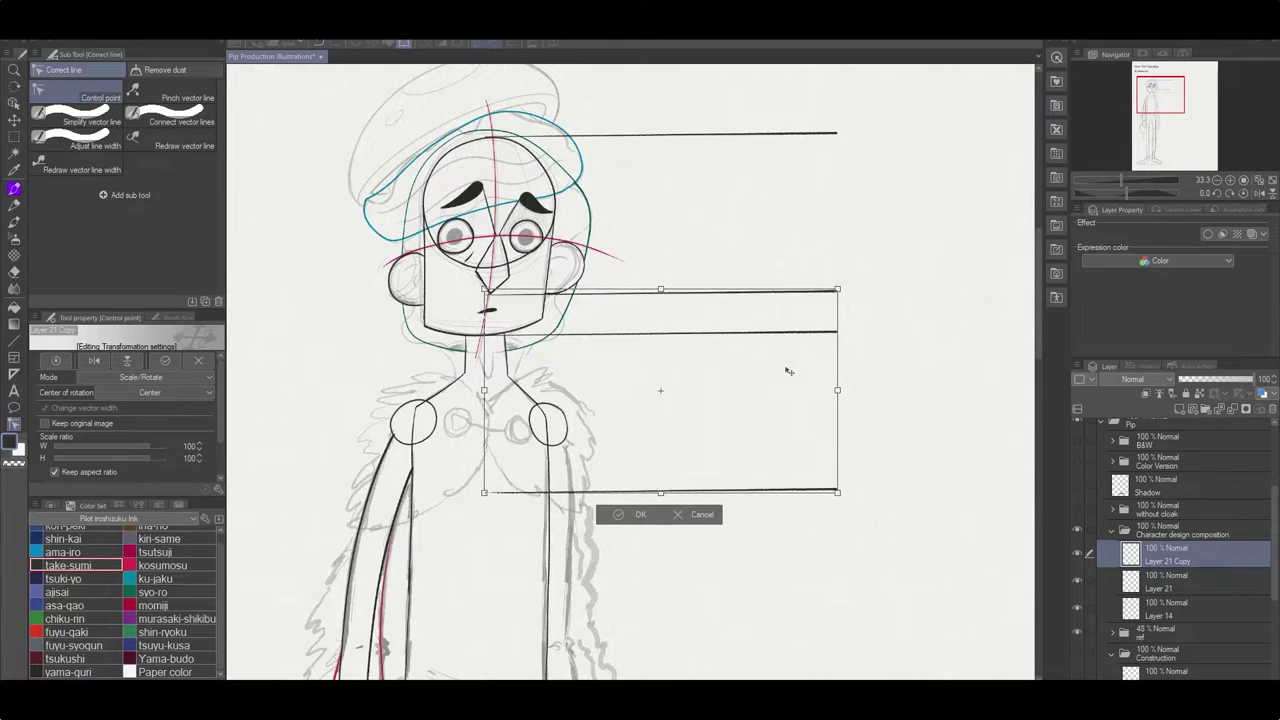
key("Down")
key("Return")
key("e")
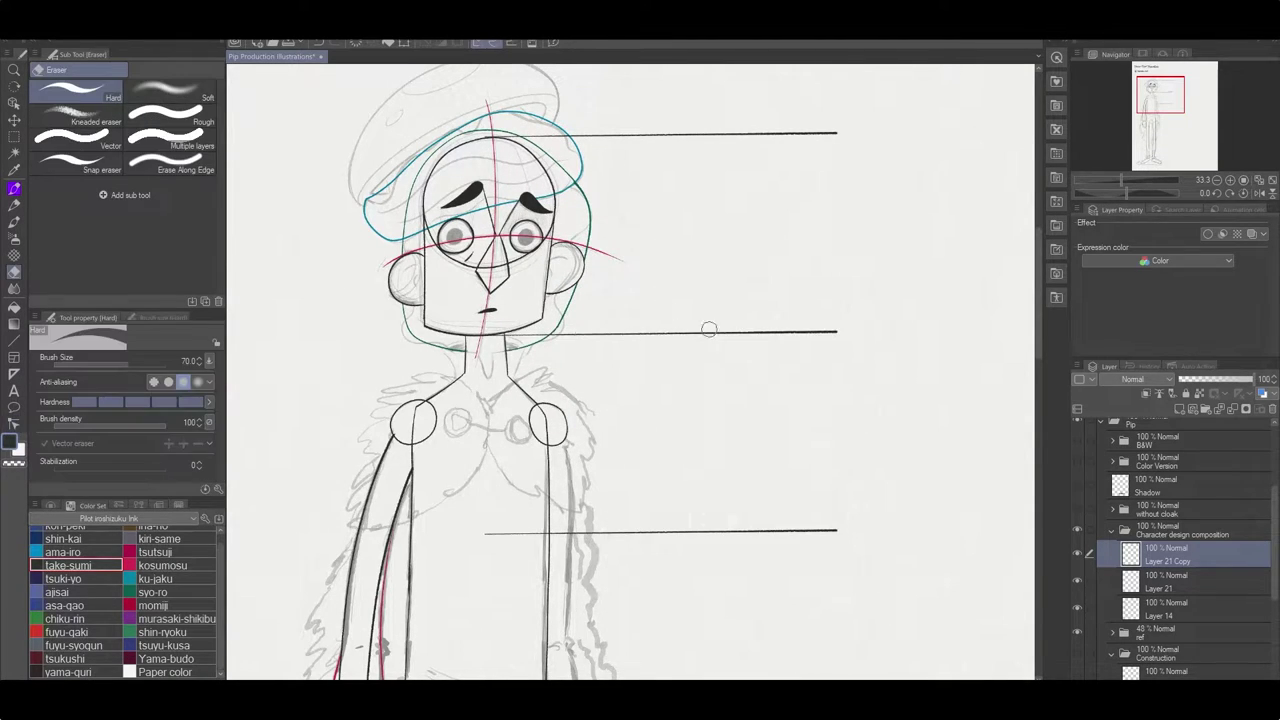
key("ctrl+e")
Duplicate the three head-height lines, shift the copy down until its top line meets the lowest existing line, and merge it down.
key("ctrl+minus")
key("ctrl+minus")
key("ctrl+c")
key("ctrl+v")
key("ctrl+t")
key("Down")
key("Down")
key("Down")
key("Down")
key("Down")
key("Down")
key("Down")
key("Down")
key("Down")
key("Down")
key("Down")
key("Down")
key("Down")
key("Down")
key("Down")
key("Down")
key("Down")
key("Down")
key("Down")
key("Down")
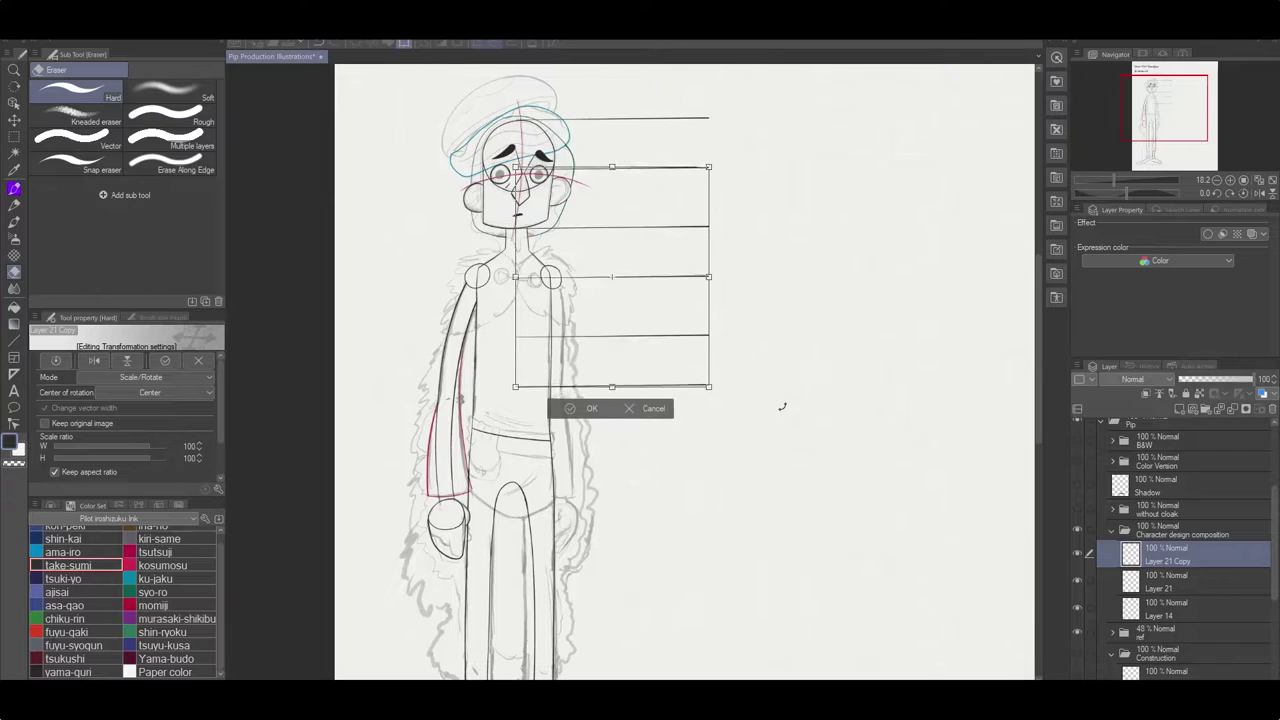
key("Down")
key("Down")
key("Down")
key("Down")
key("Down")
key("Down")
key("Down")
key("Down")
key("Down")
key("Down")
key("Down")
key("Down")
key("Down")
key("Down")
key("Down")
key("Down")
key("Down")
key("Down")
key("Down")
key("Down")
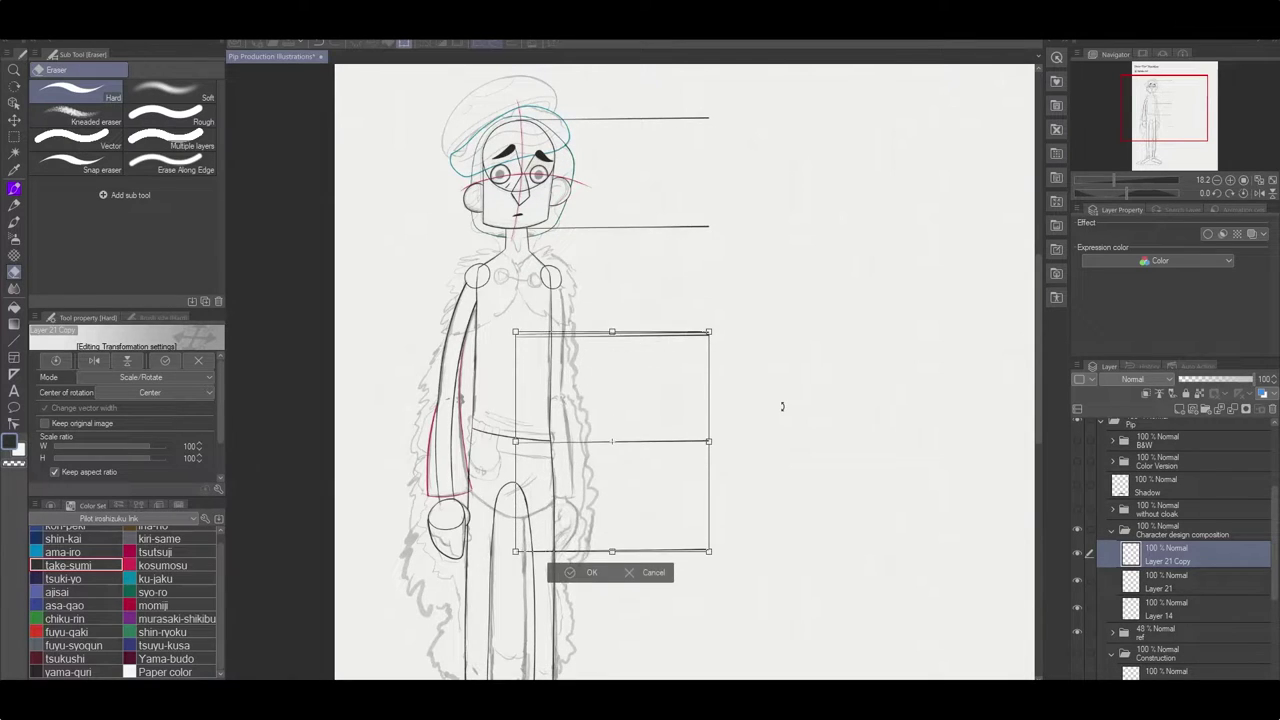
key("Return")
key("ctrl+e")
key("ctrl+minus")
key("ctrl+minus")
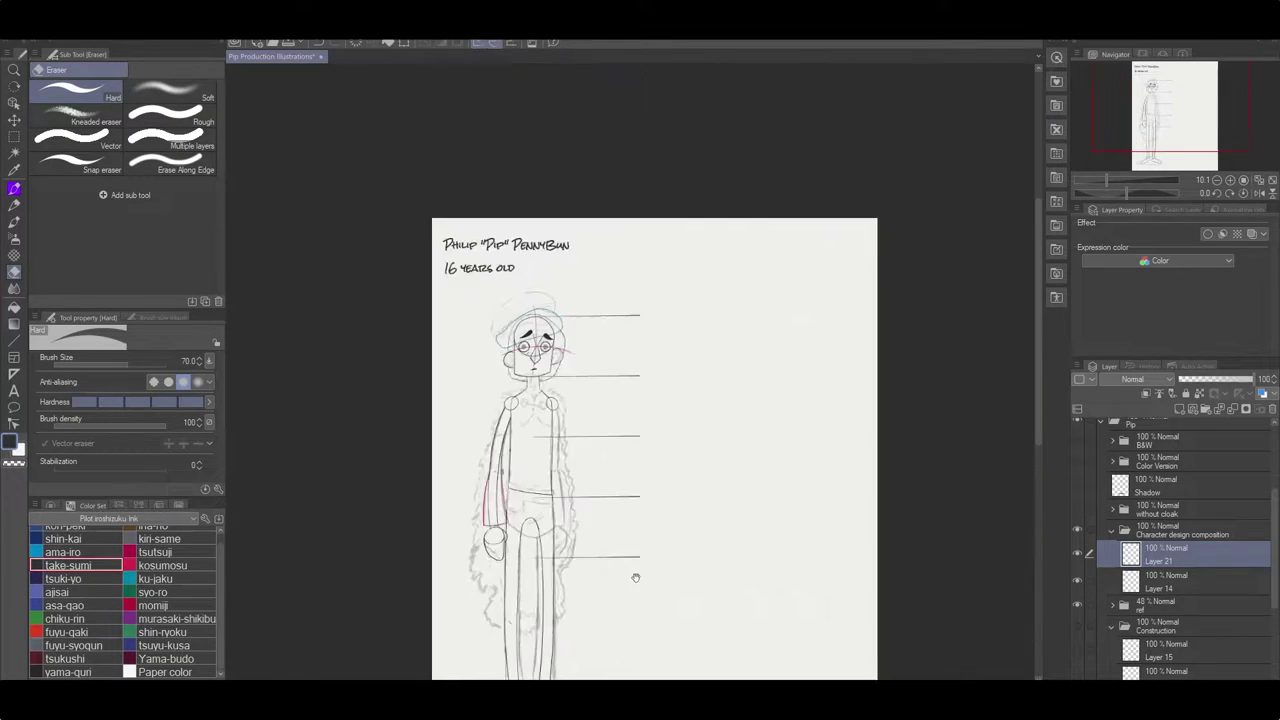
Duplicate the five head-height lines, shift the copy down until its top line meets the lowest existing line, and merge it into Layer 21.
key("ctrl+c")
key("ctrl+v")
key("ctrl+t")
key("Down")
key("Down")
key("Down")
key("Down")
key("Down")
key("Down")
key("Down")
key("Down")
key("Down")
key("Down")
key("Down")
key("Down")
key("Down")
key("Down")
key("Down")
key("Down")
key("Down")
key("Down")
key("Down")
key("Down")
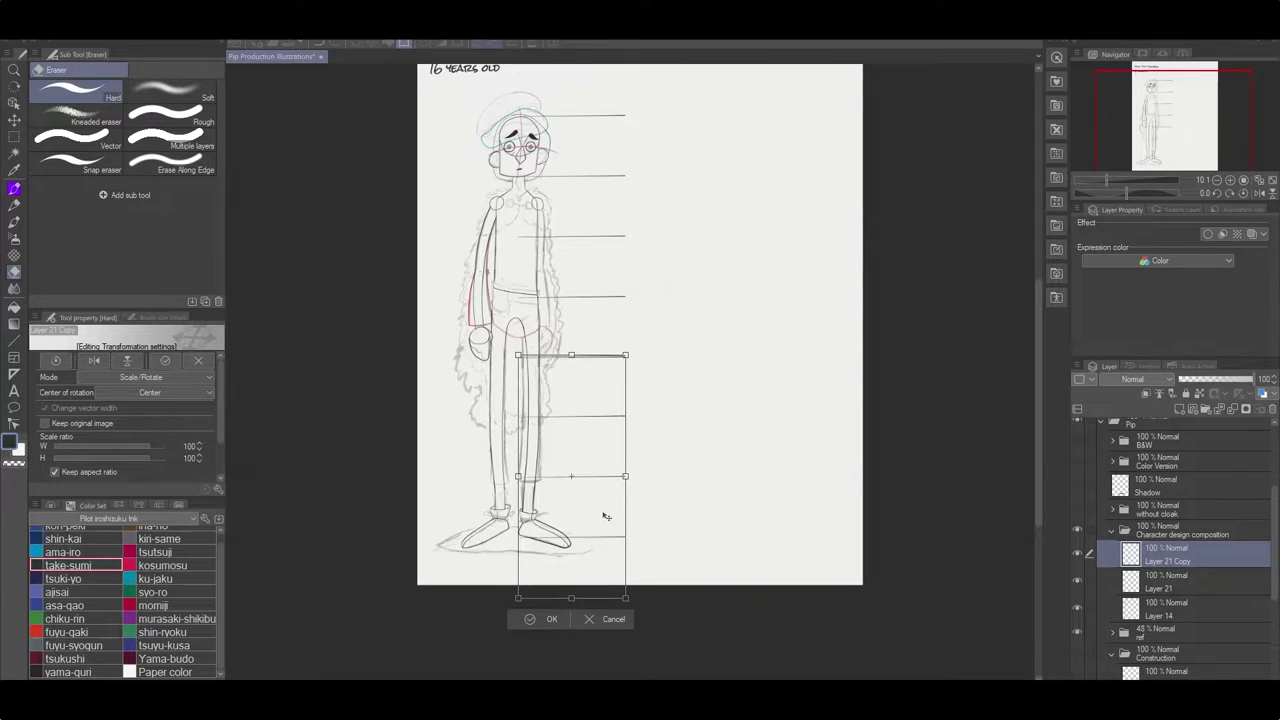
key("Down")
key("ctrl+plus")
key("ctrl+plus")
key("ctrl+plus")
key("Return")
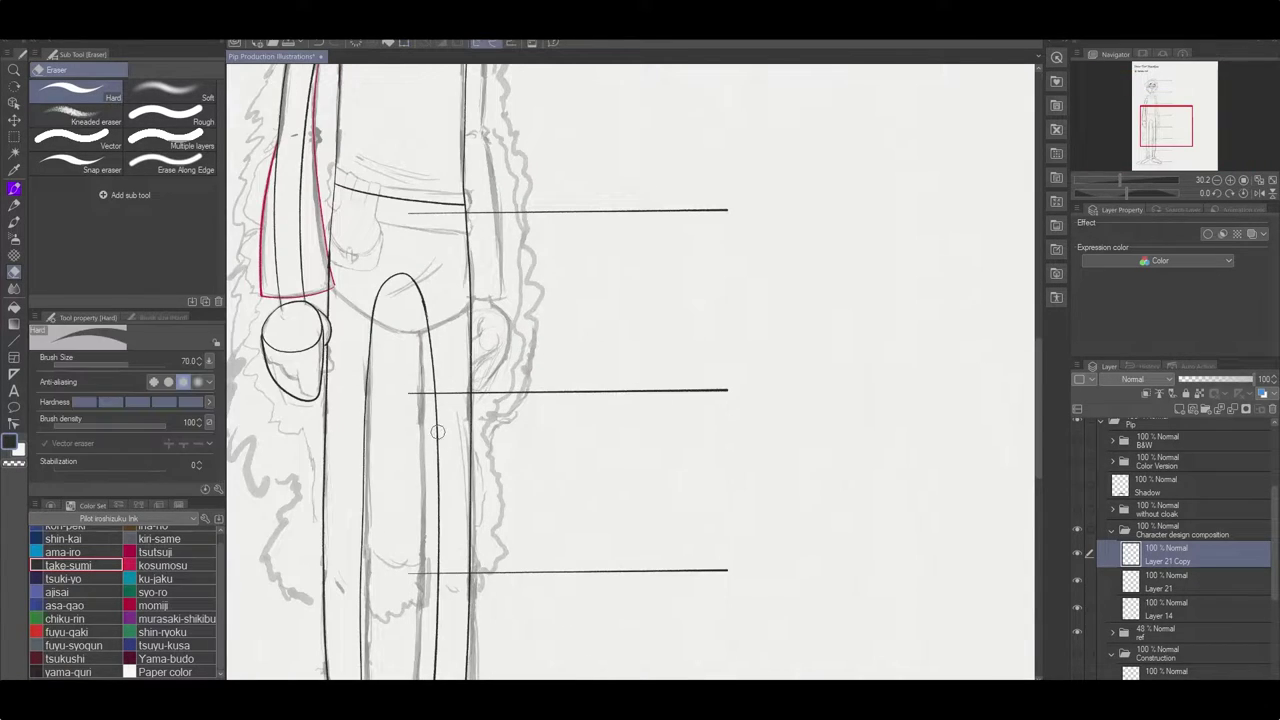
scroll(723, 452, "down", 5)
key("ctrl+minus")
key("ctrl+e")
key("ctrl+minus")
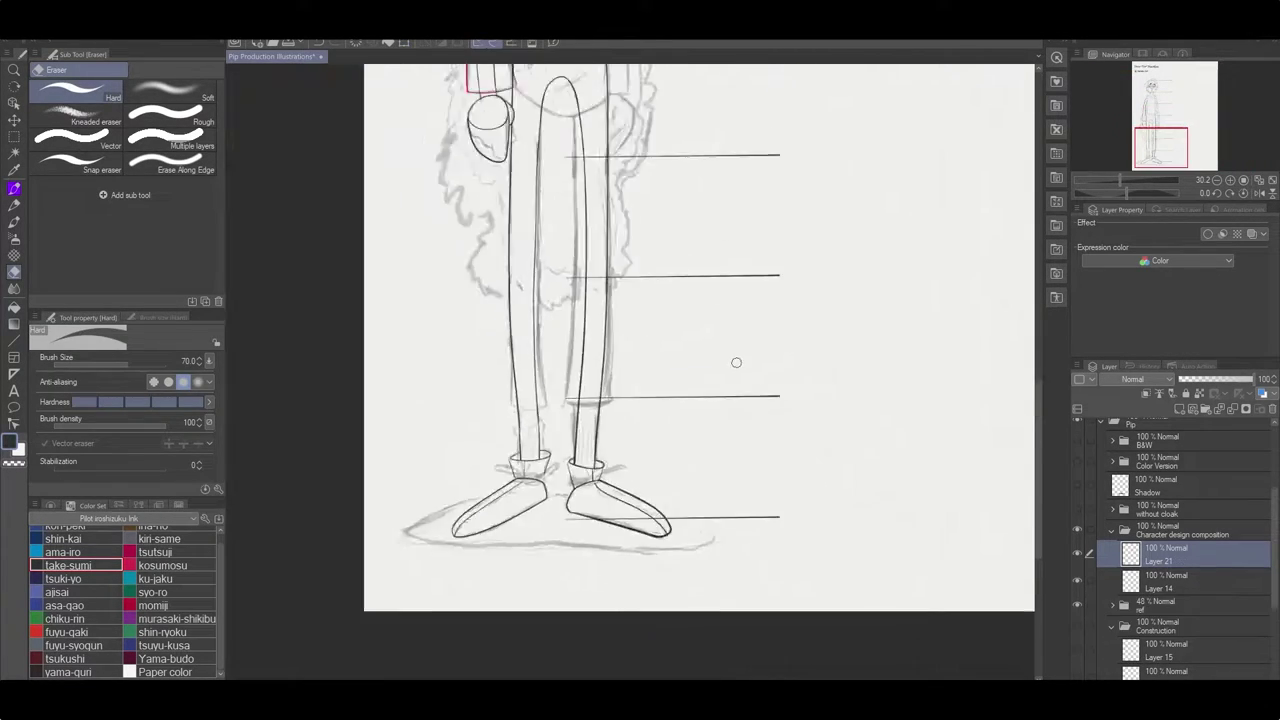
Shift the whole set of head-height lines on Layer 21 right so they start at the body's right edge.
scroll(737, 363, "up", 10)
scroll(620, 400, "down", 4)
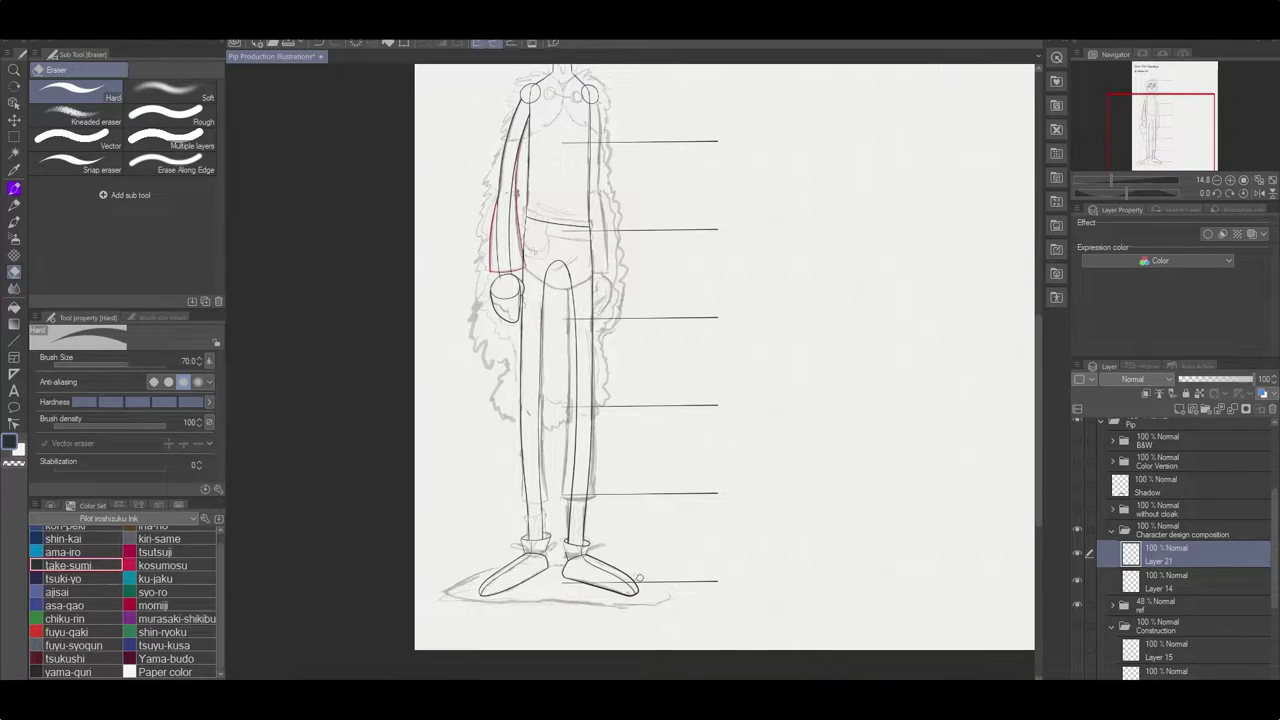
scroll(642, 578, "up", 3)
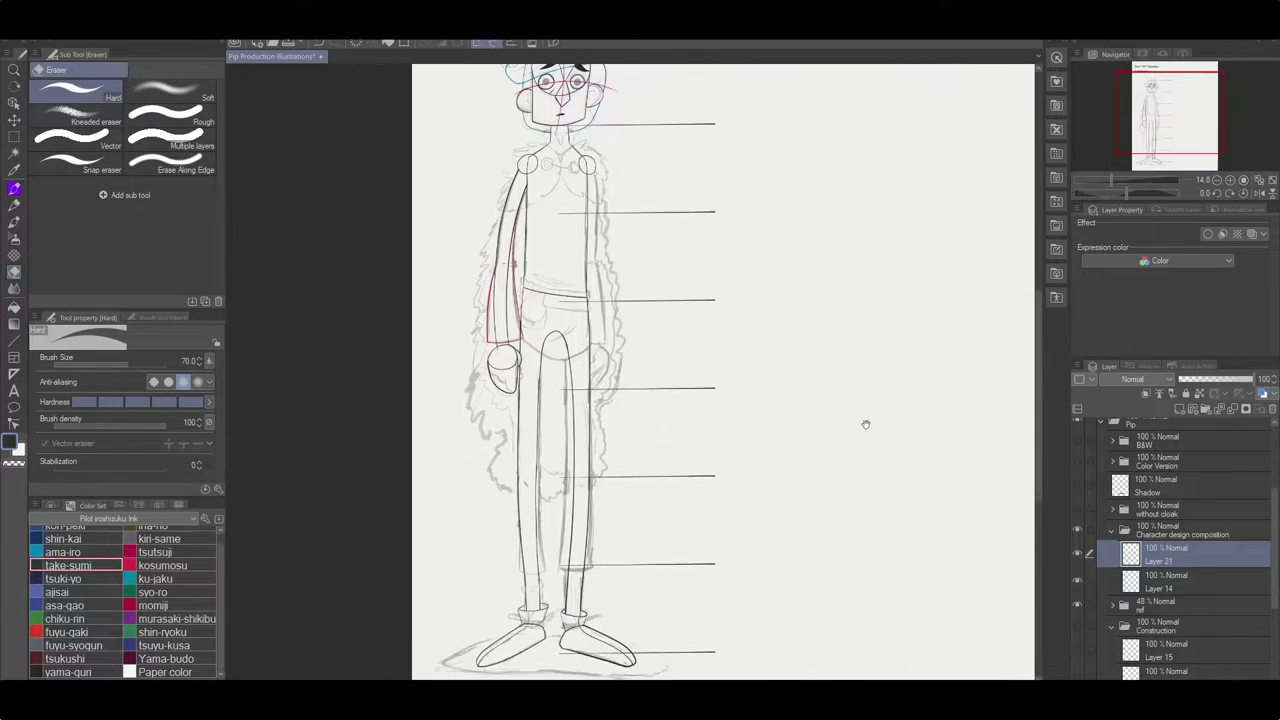
key("Right")
key("Right")
key("Right")
key("Right")
key("Right")
key("Right")
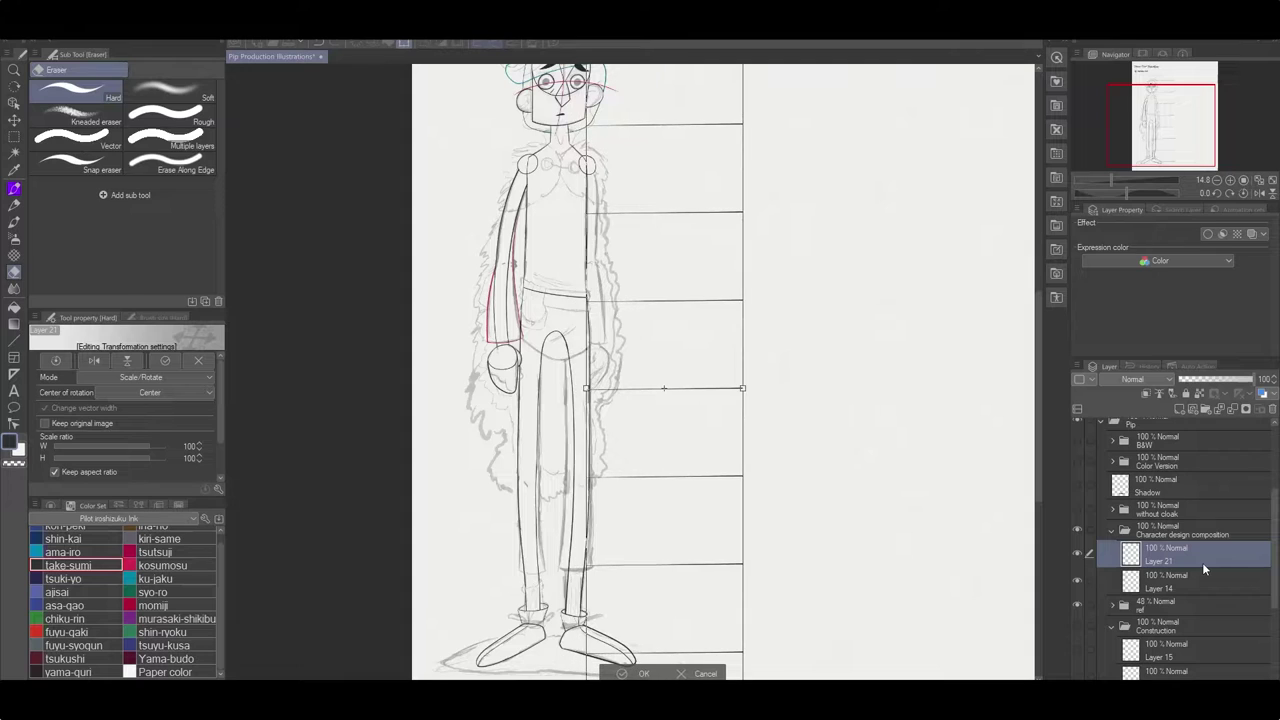
scroll(671, 409, "up", 2)
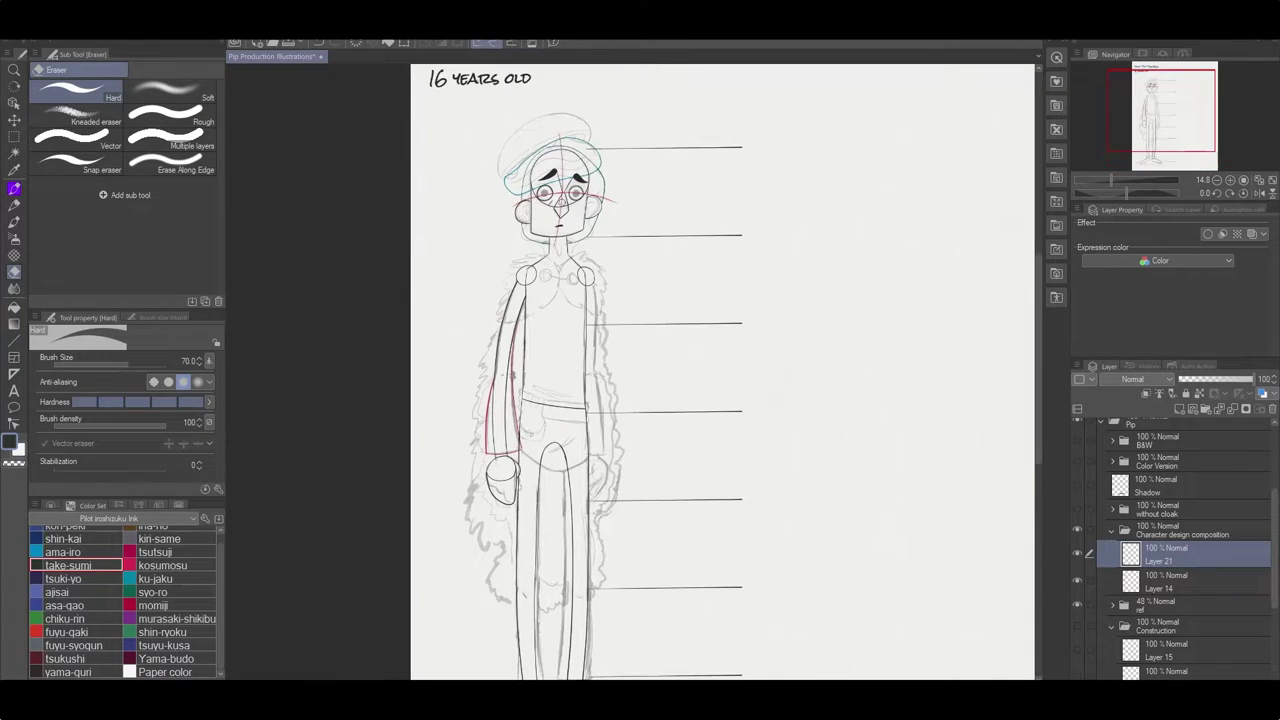
scroll(633, 372, "up", 3)
scroll(633, 372, "down", 3)
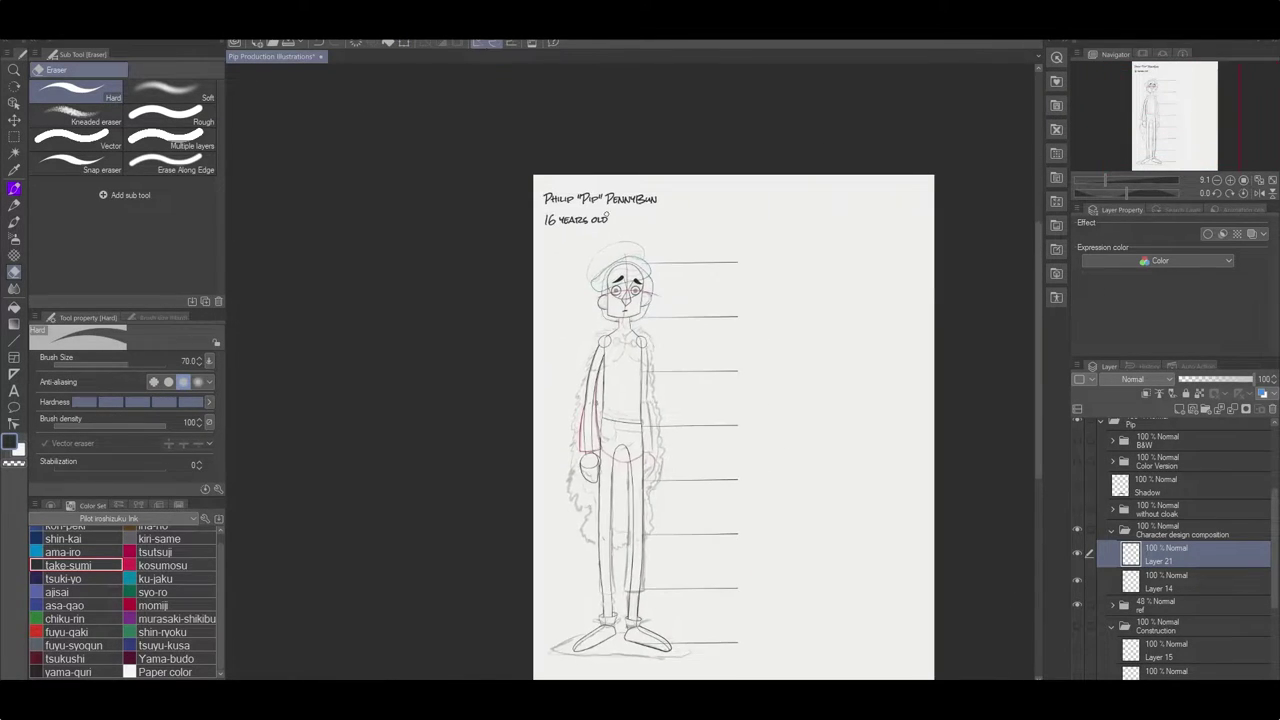
With the fuyu-gaki red Ink brush on Layer 19, draw two short curved strokes on either side of the head under the cap.
scroll(633, 372, "up", 4)
left_click_drag(1105, 646, 1174, 570)
key("p")
left_click_drag(620, 400, 672, 372)
left_click(66, 632)
mouse_move(552, 355)
left_mouse_down()
mouse_move(584, 412)
mouse_move(654, 266)
mouse_move(764, 264)
mouse_move(806, 326)
left_mouse_up()
key("ctrl+z")
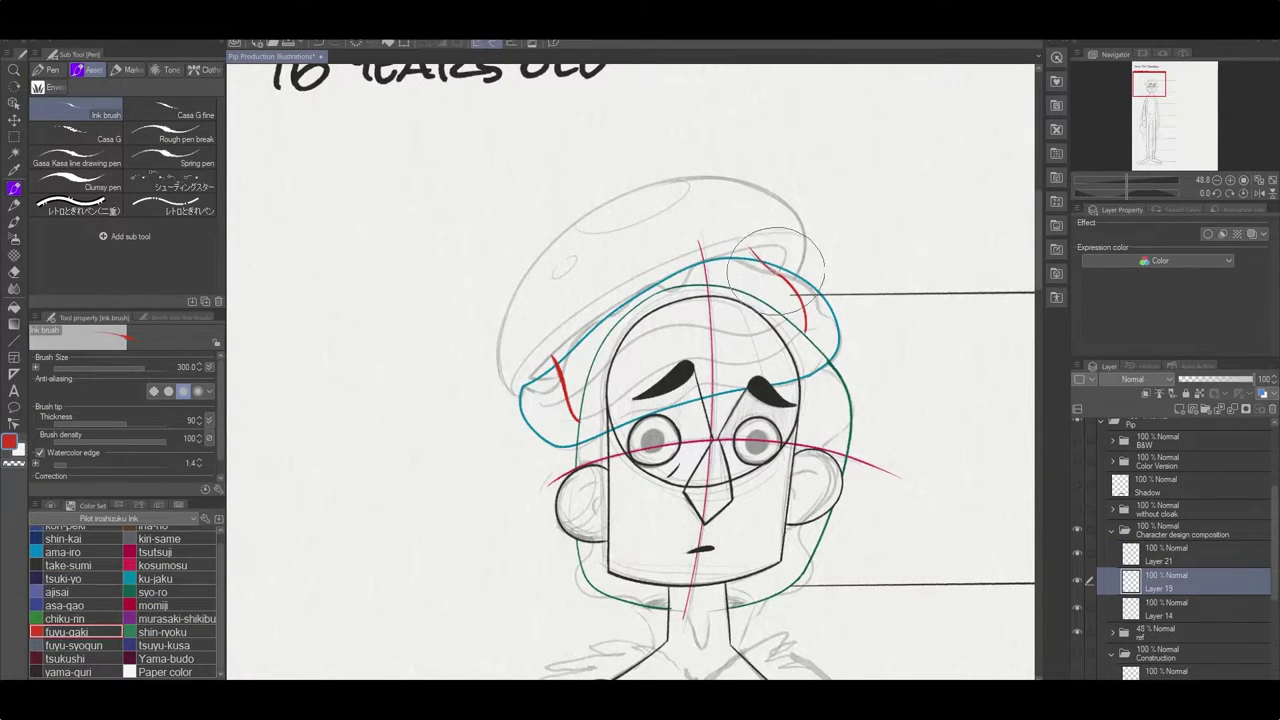
Place Layer 19 beneath Layer 14 and trace the cap's rim, underside and domed outline in red over the reference sketch.
left_click_drag(1160, 582, 1137, 630)
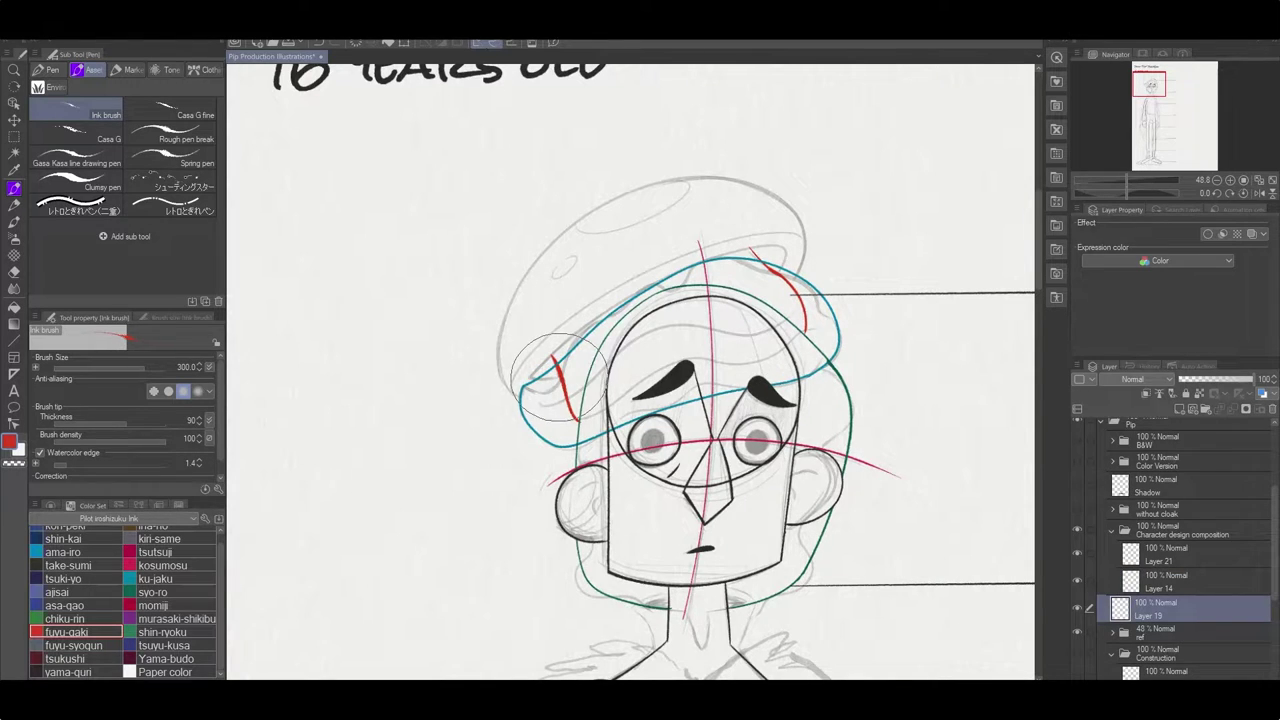
mouse_move(528, 378)
left_mouse_down()
mouse_move(698, 261)
mouse_move(788, 268)
left_mouse_up()
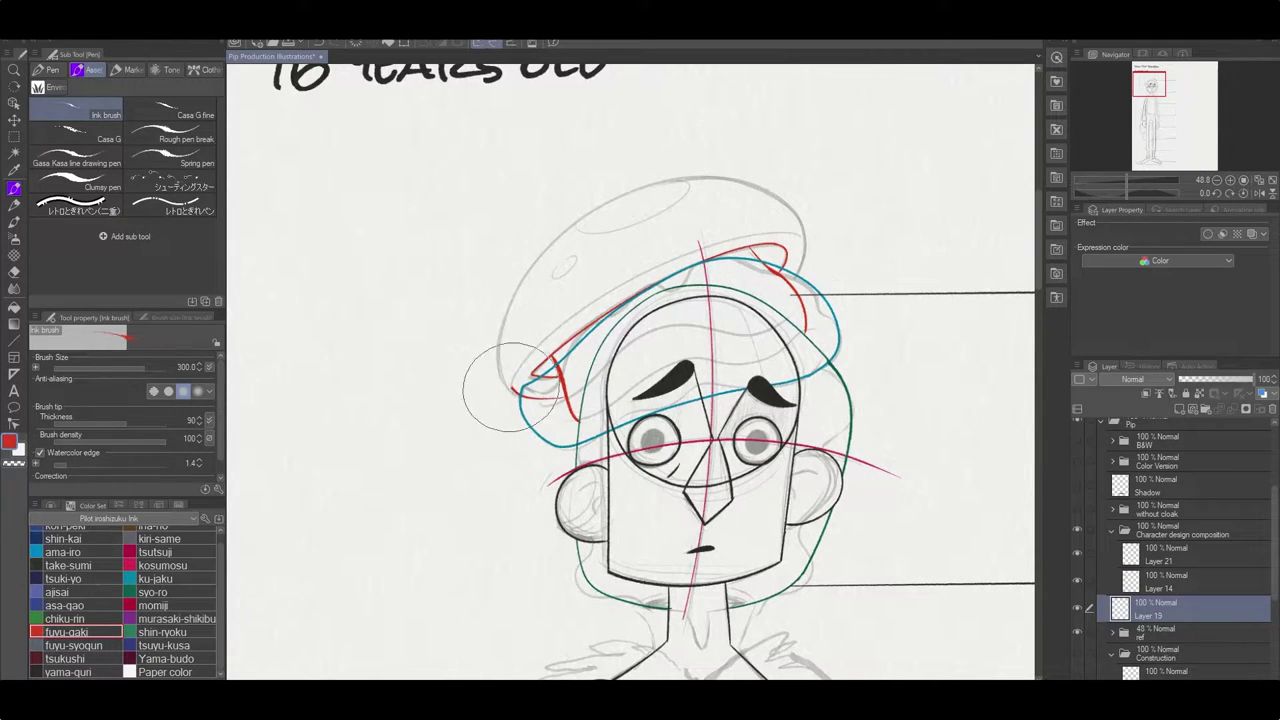
mouse_move(508, 388)
left_mouse_down()
mouse_move(605, 206)
mouse_move(808, 231)
mouse_move(798, 222)
mouse_move(505, 380)
left_mouse_up()
key("ctrl+z")
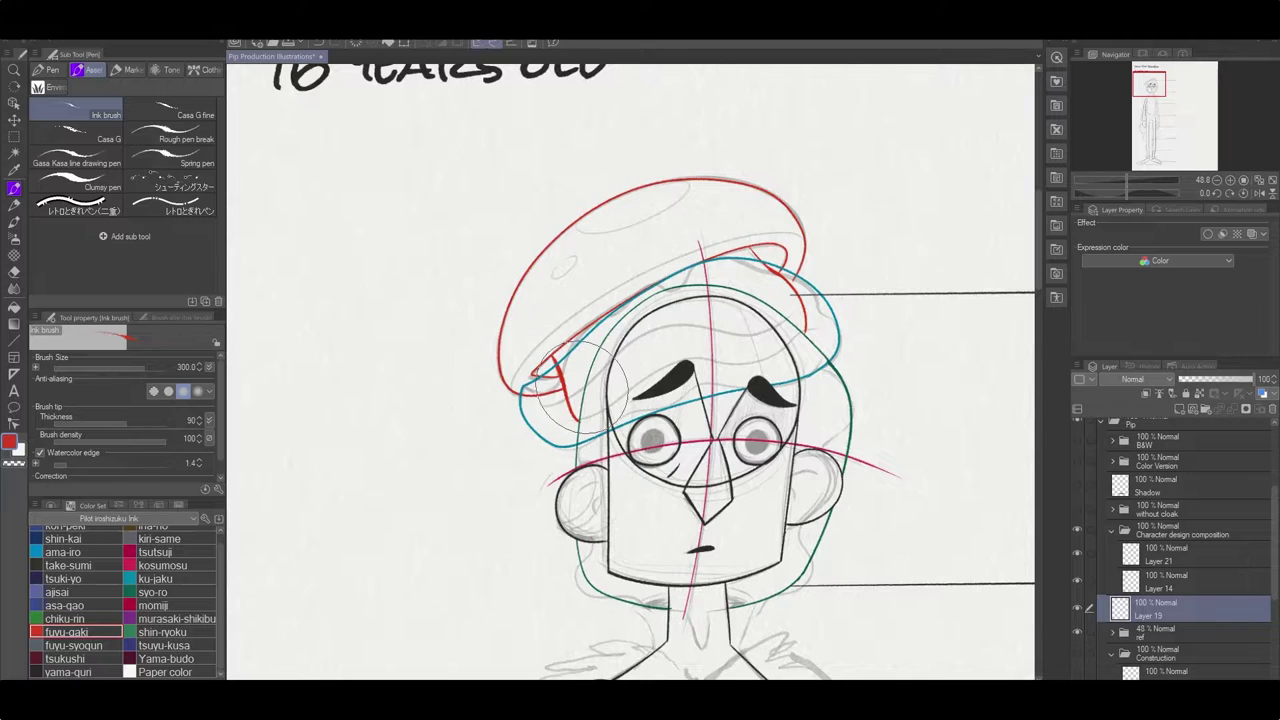
Merge the body construction on Layer 14 with the red cap drawing on Layer 19.
scroll(862, 297, "down", 5)
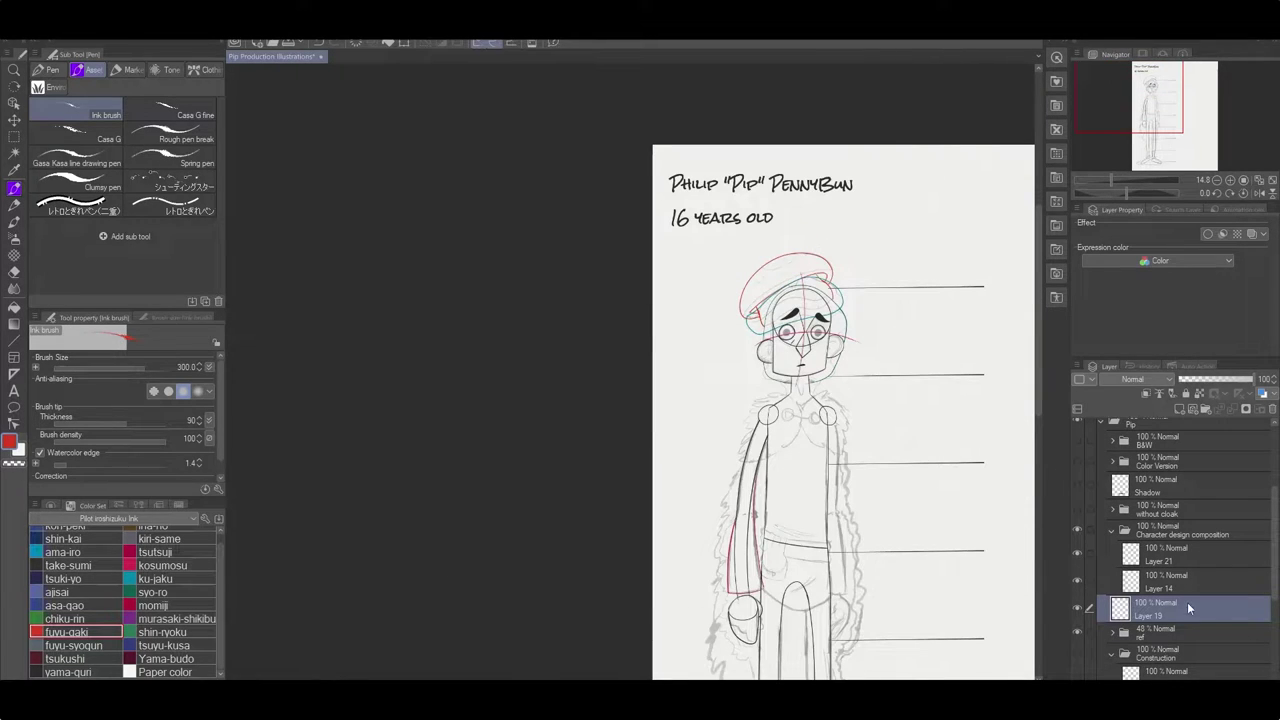
left_click(1226, 409)
left_click_drag(917, 519, 657, 366)
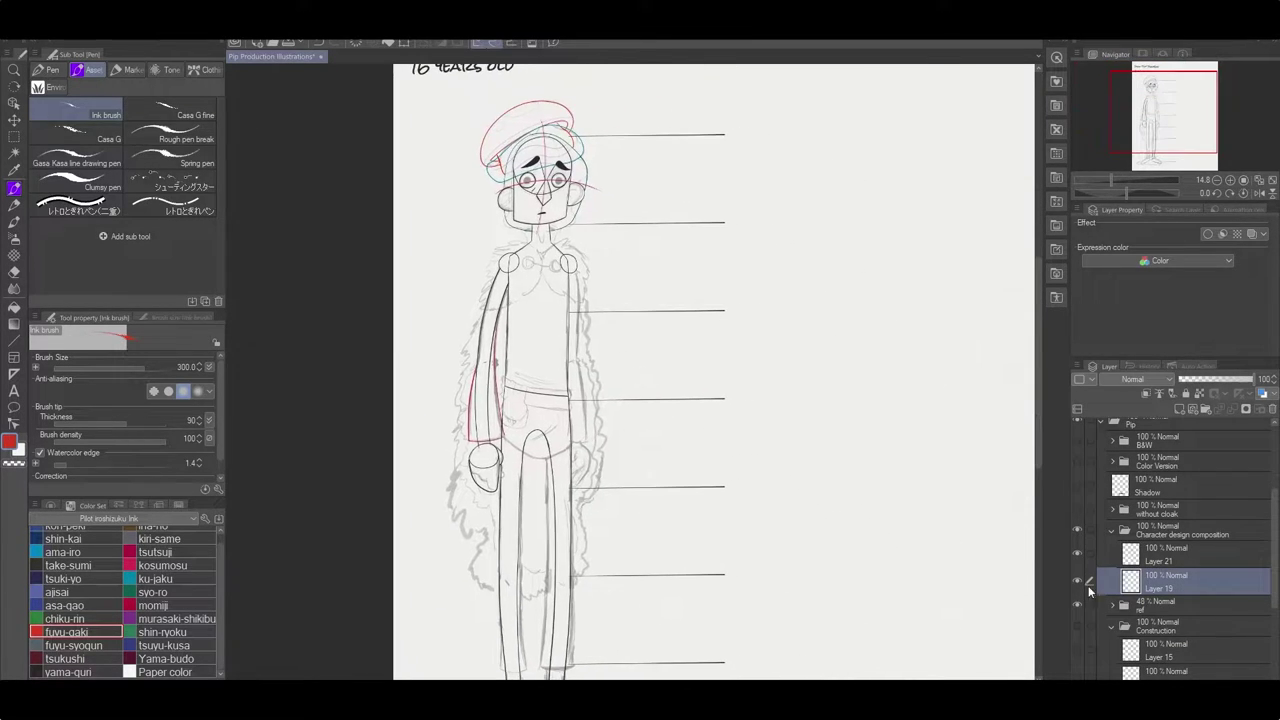
Hide the ref folder and show the Construction folder with the photographed sketch sheet.
left_click(1079, 603)
scroll(1074, 615, "down", 1)
left_click(1077, 615)
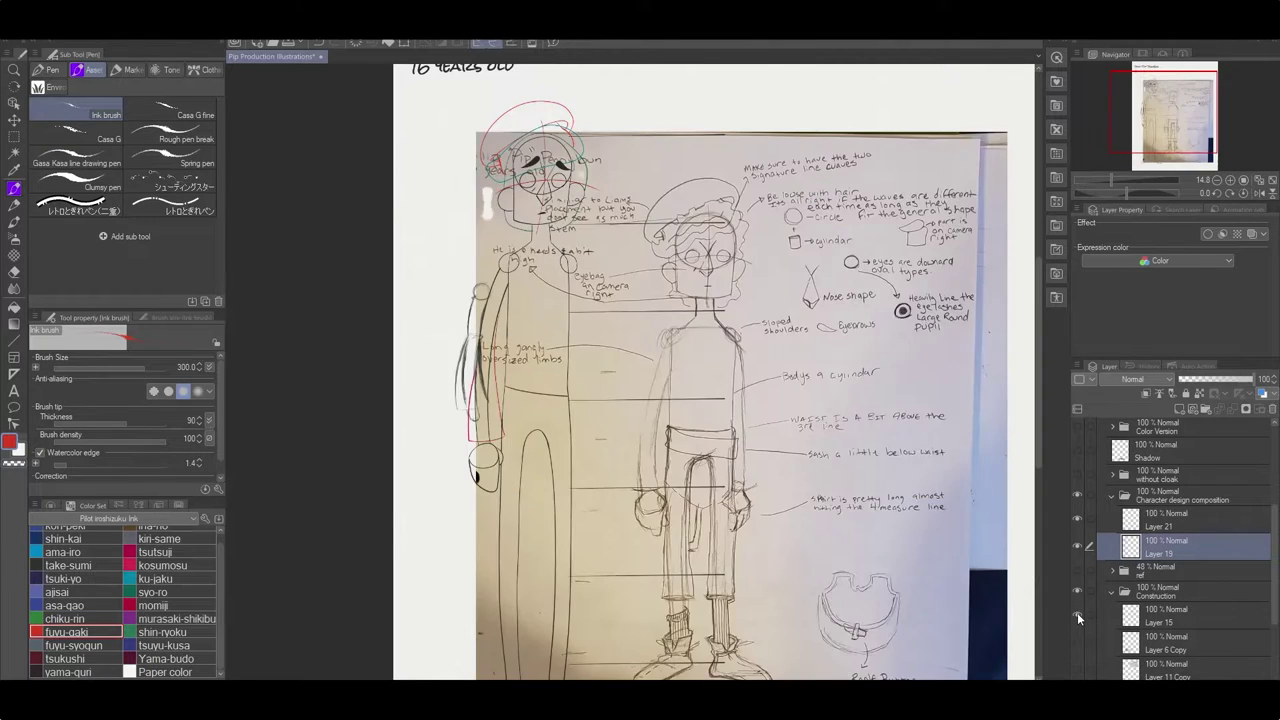
Scale Layer 21 and Layer 19 together to about 88% so the figure and its height lines shrink proportionally.
left_click(1190, 519)
key("m")
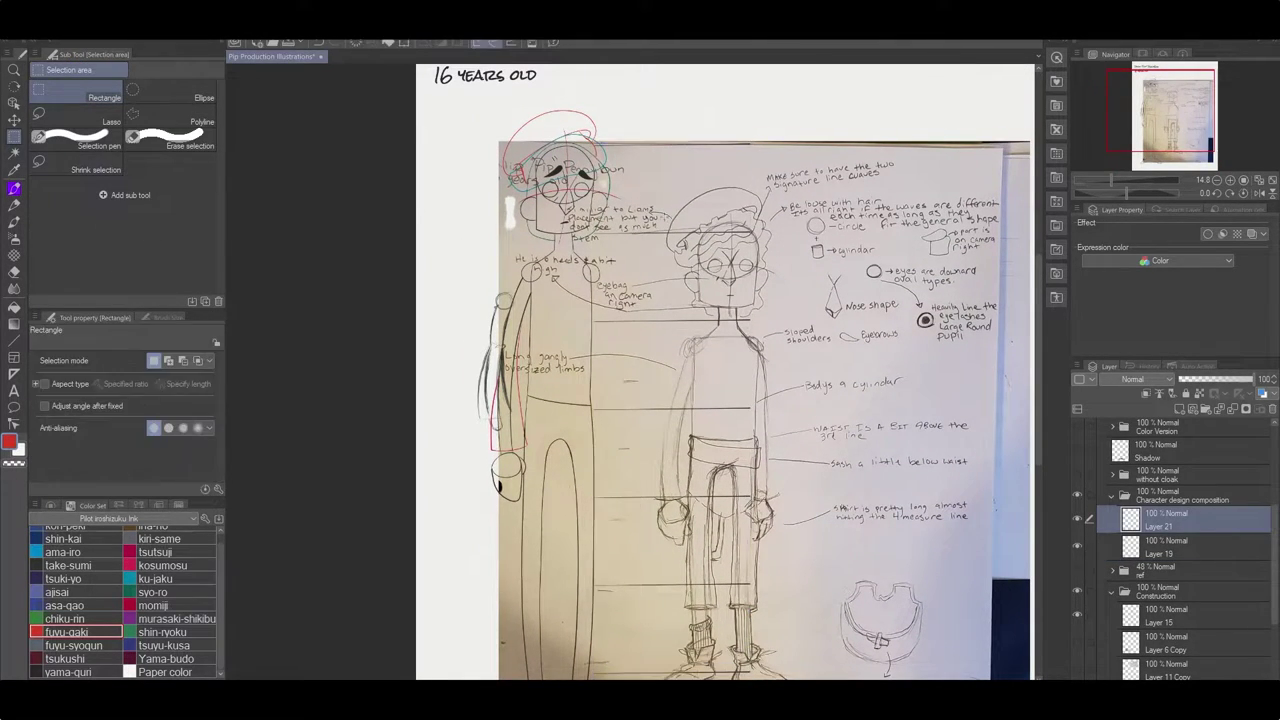
left_click_drag(669, 134, 781, 575)
scroll(781, 575, "down", 2)
scroll(736, 440, "down", 3)
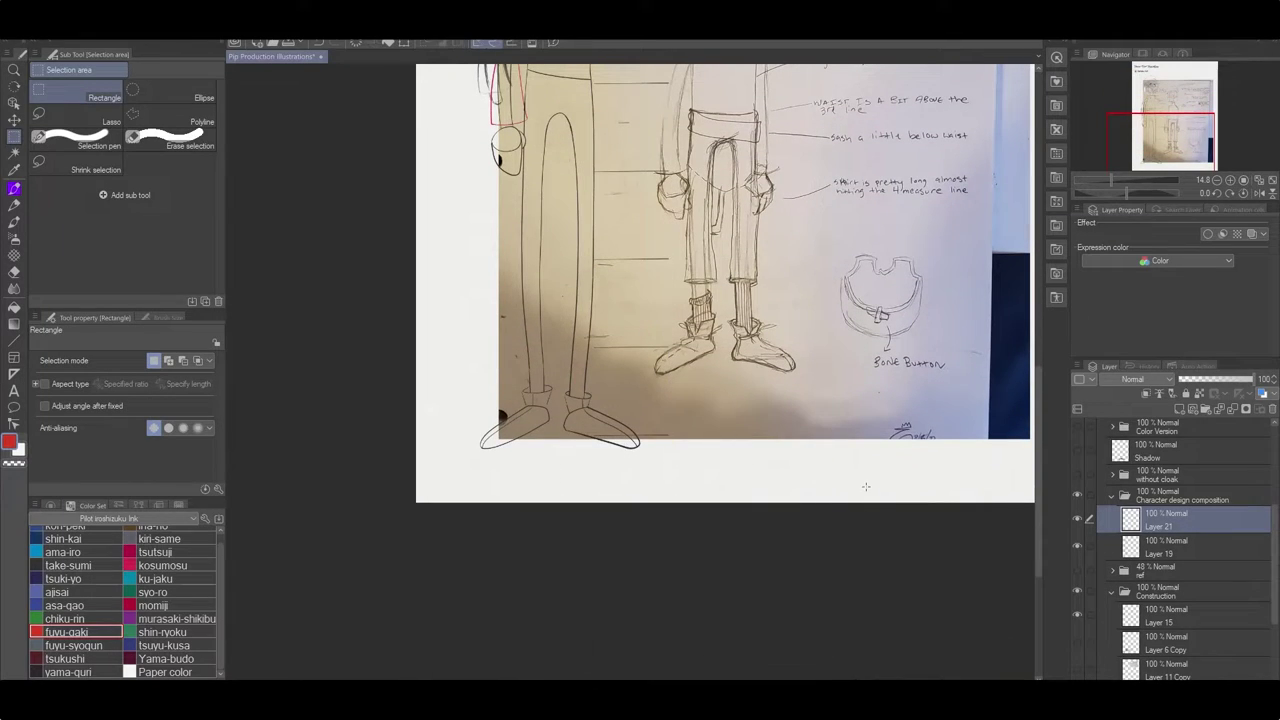
scroll(736, 440, "down", 4)
left_click(1160, 546, "ctrl")
key("ctrl+t")
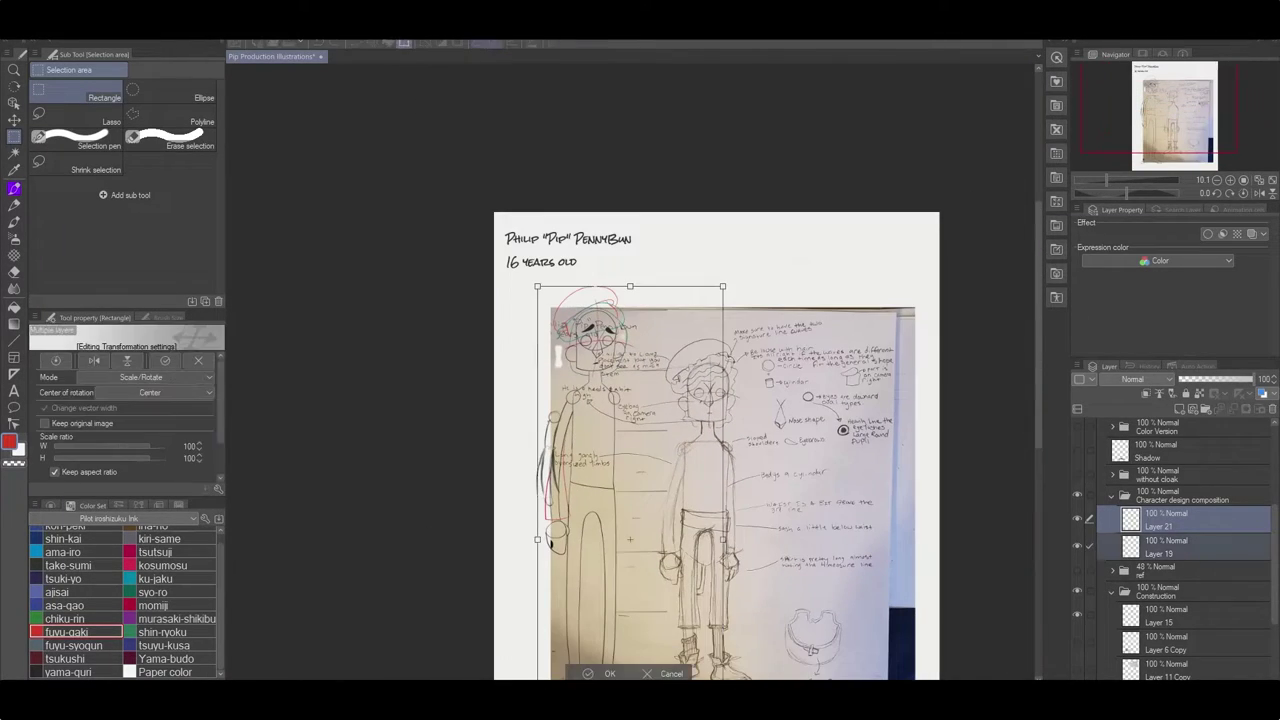
left_click_drag(627, 335, 618, 303)
scroll(586, 342, "up", 4)
key("Return")
Move Layers 21 and 19 right over the sketch sheet's central figure and lower the Construction folder's opacity to 32%.
left_click(1152, 546)
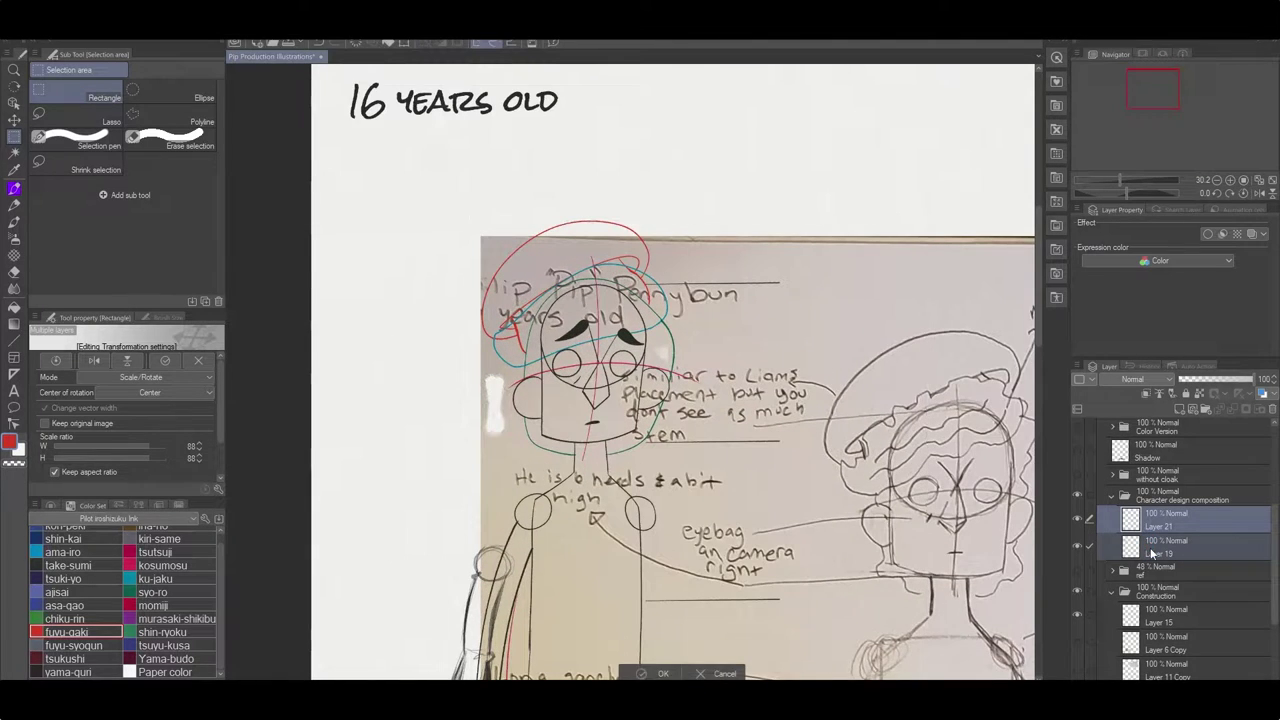
key("e")
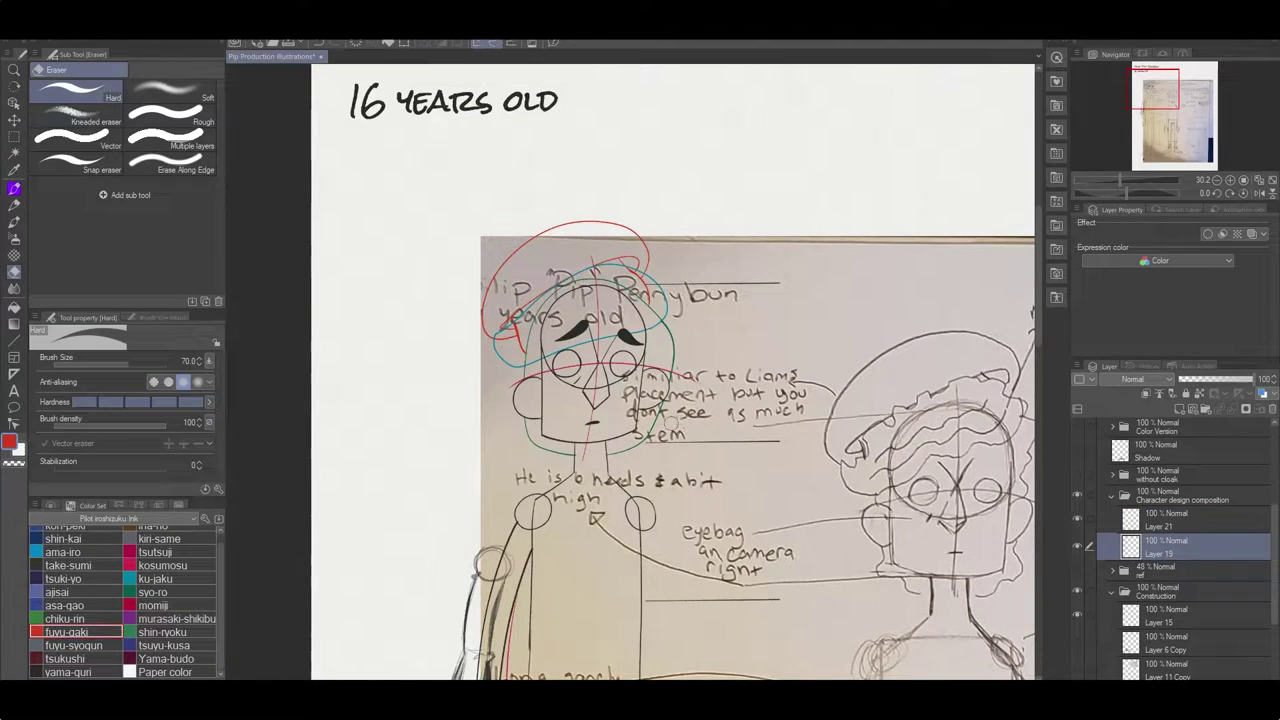
left_click(1160, 520)
left_click_drag(857, 563, 567, 523)
scroll(567, 523, "down", 3)
left_click(1160, 546, "shift")
key("ctrl+t")
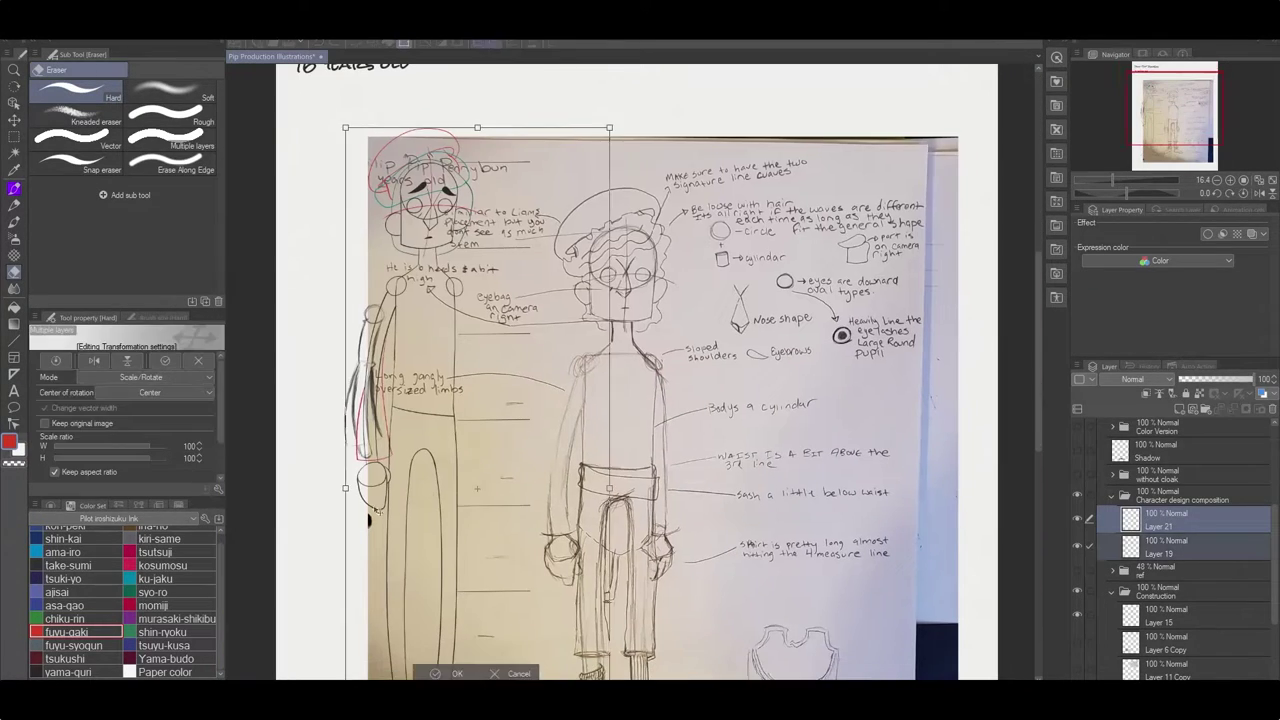
key("Return")
mouse_move(686, 516)
left_mouse_down()
mouse_move(688, 380)
mouse_move(692, 416)
left_mouse_up()
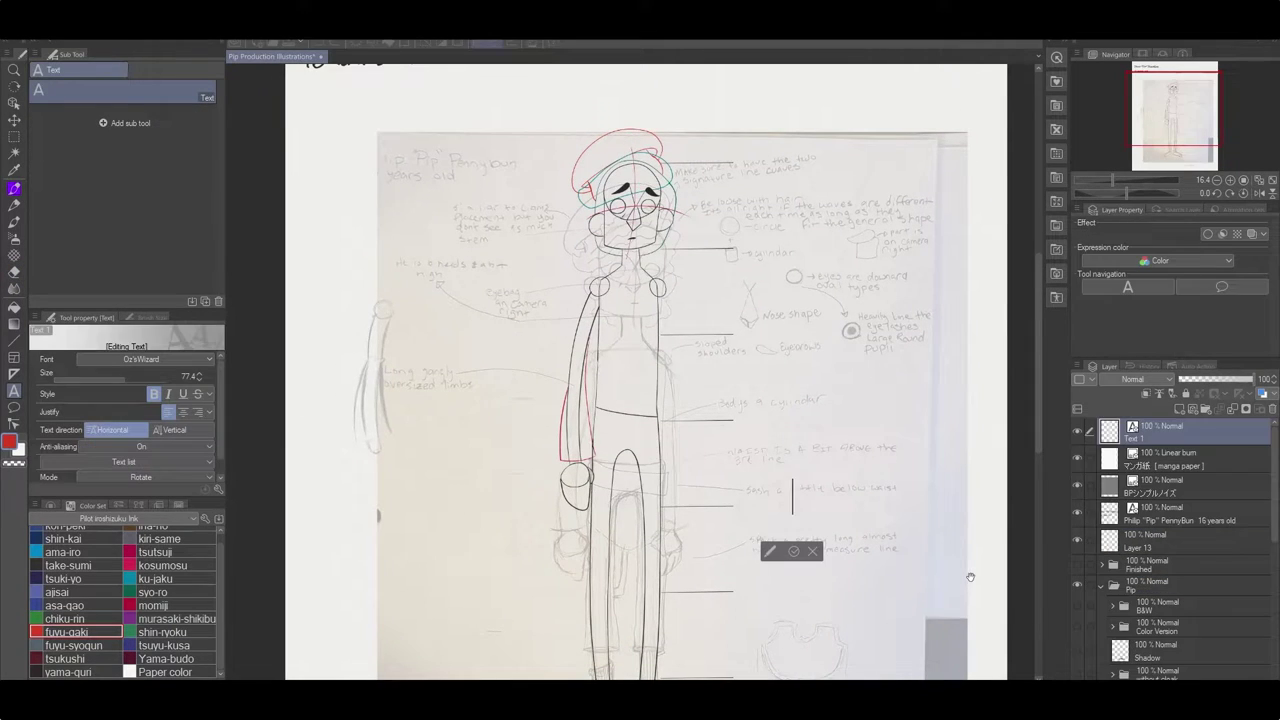
Set up a text note beside the figure in the Rock Salt font, size 23.7, in the take-sumi colour.
left_click(95, 378)
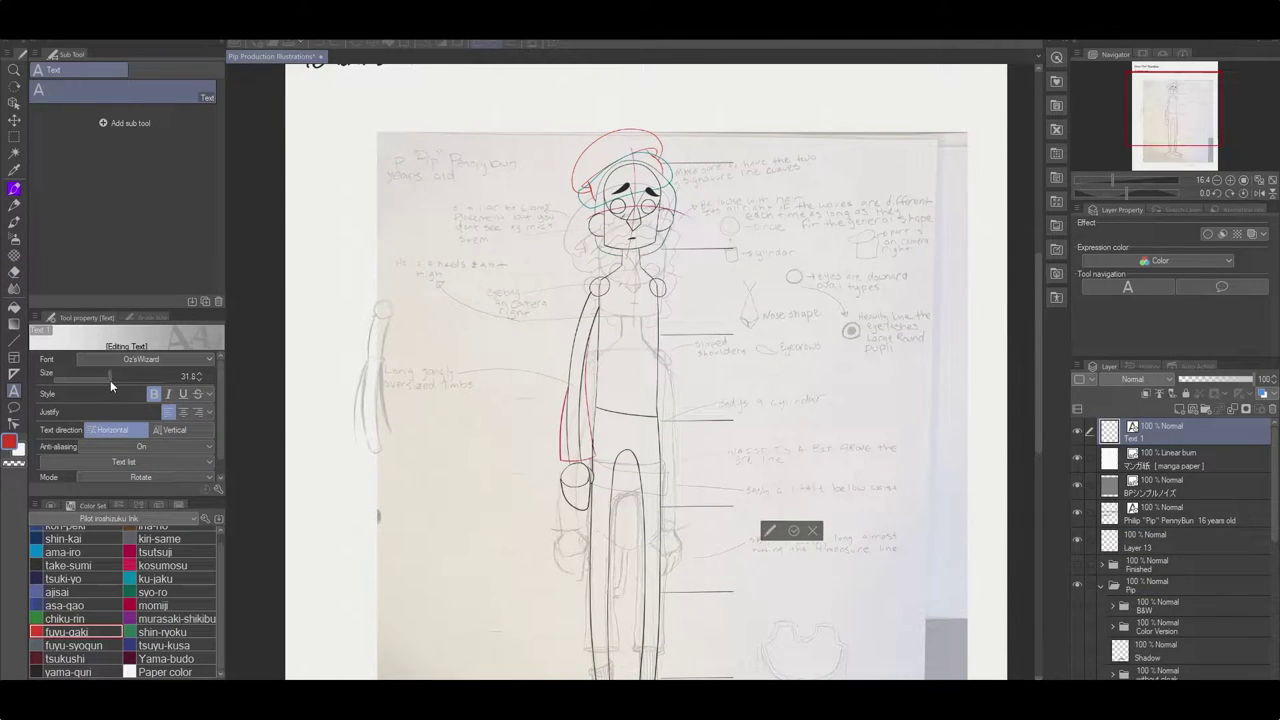
type("His")
key("ctrl+a")
left_click(70, 565)
left_click(141, 359)
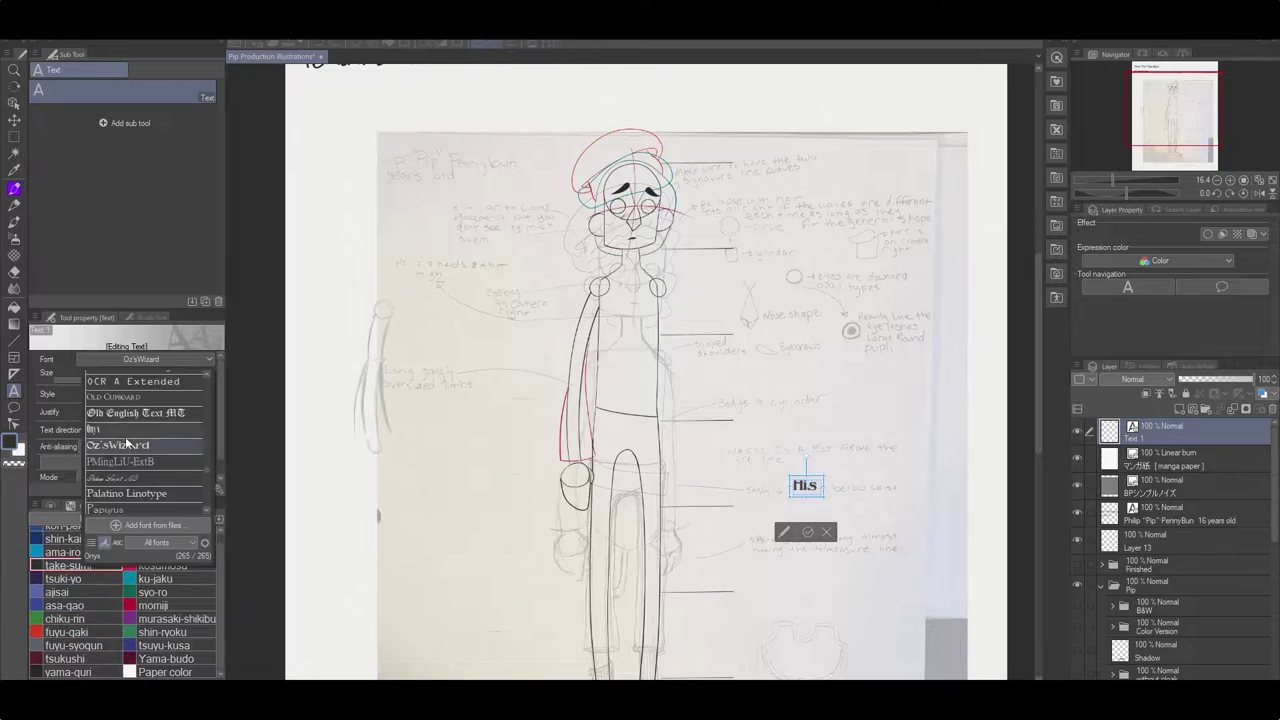
left_click(126, 443)
left_click_drag(93, 376, 103, 378)
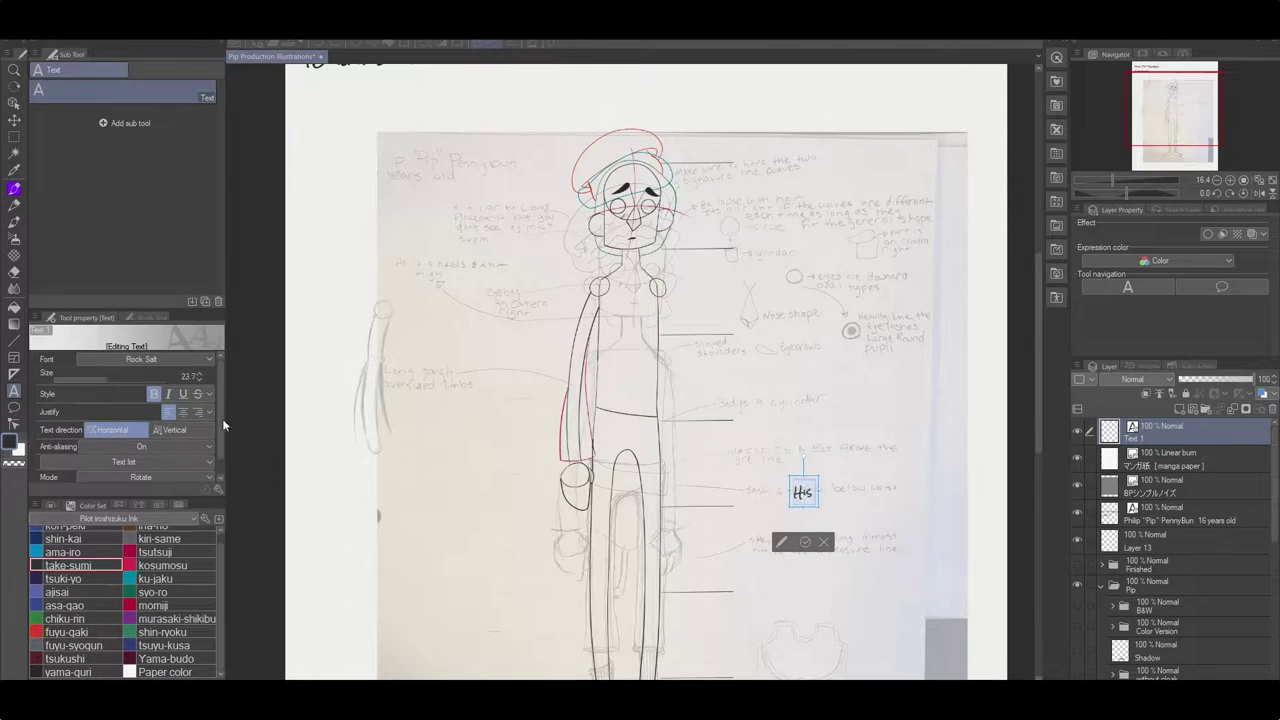
Enter "He is 7 heads tall" as the note's text.
left_click_drag(976, 355, 976, 389)
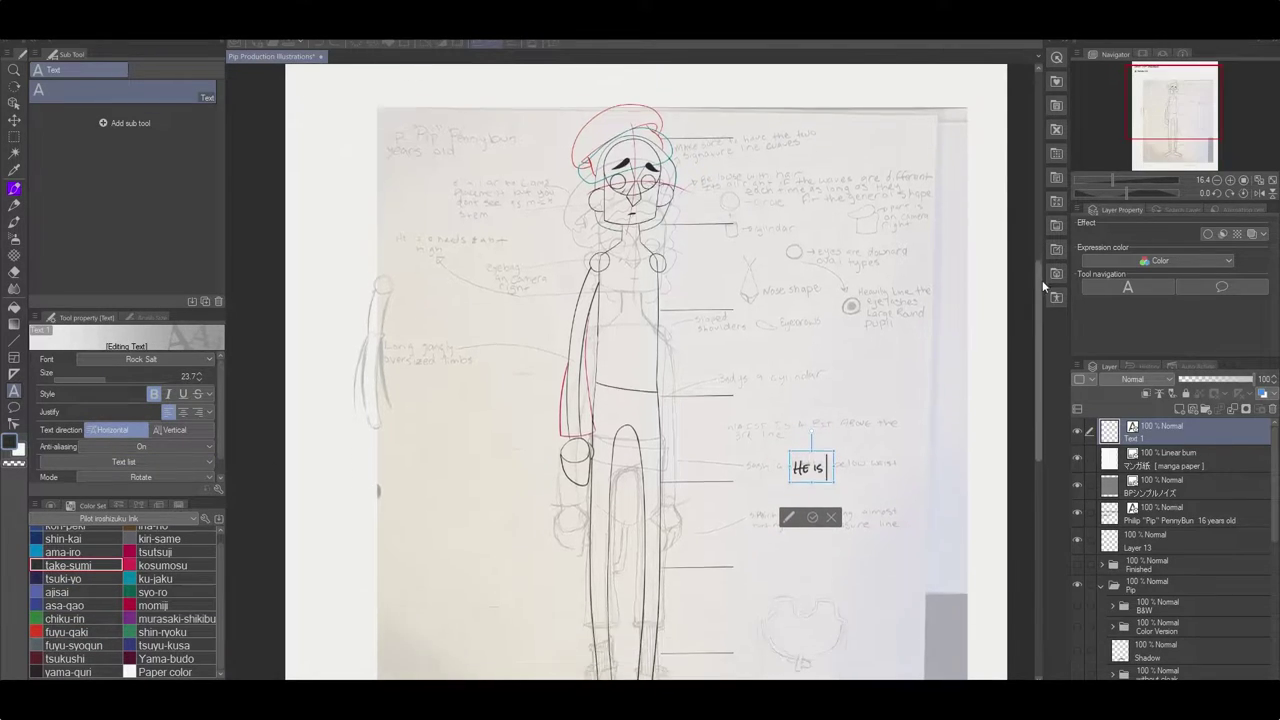
scroll(745, 370, "down", 2)
type("7 heads ta")
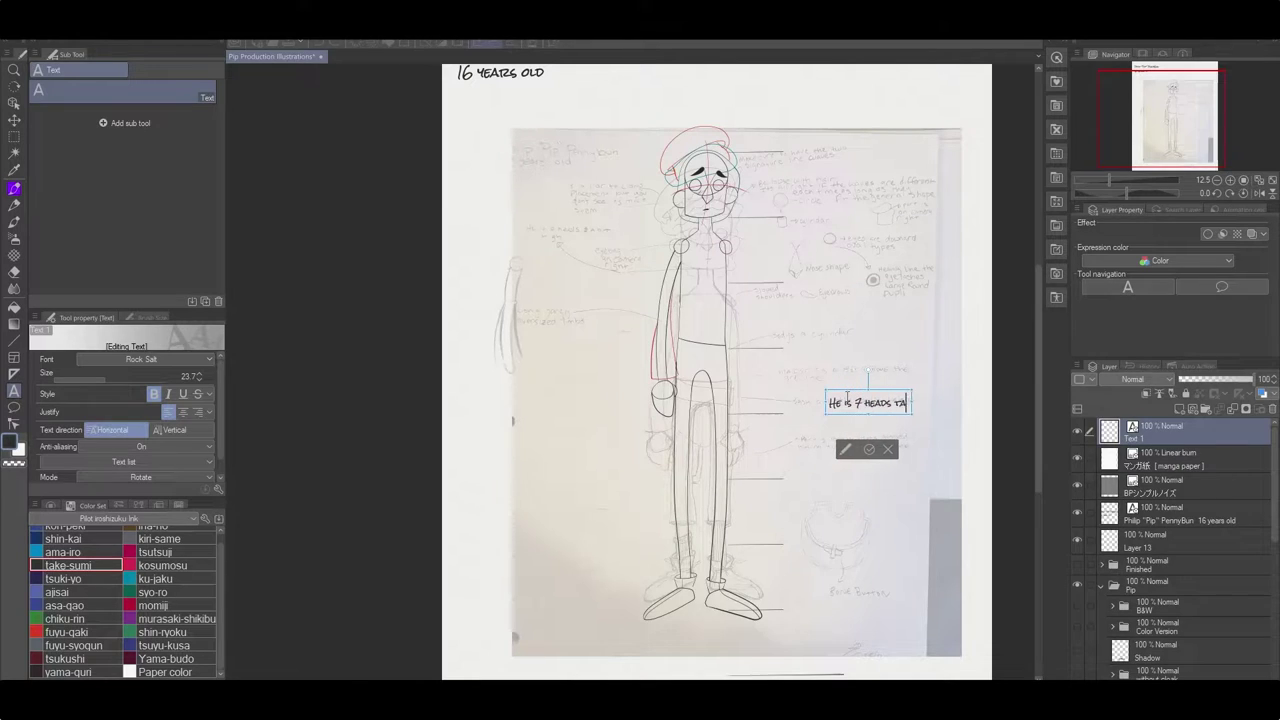
type("ll.")
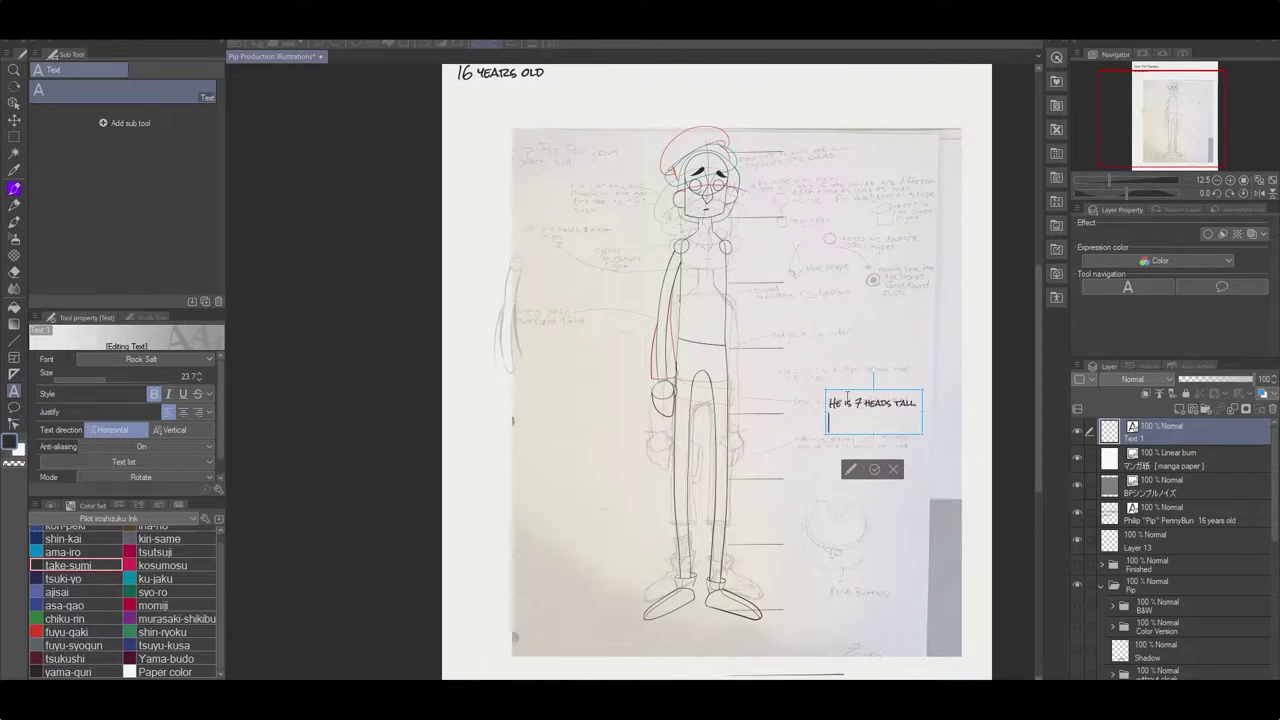
left_click(874, 449)
Move the height note's layer into the Character design composition folder above Layer 21 and place the note beside the head-top line.
left_click_drag(1140, 432, 1163, 648)
scroll(1196, 471, "down", 3)
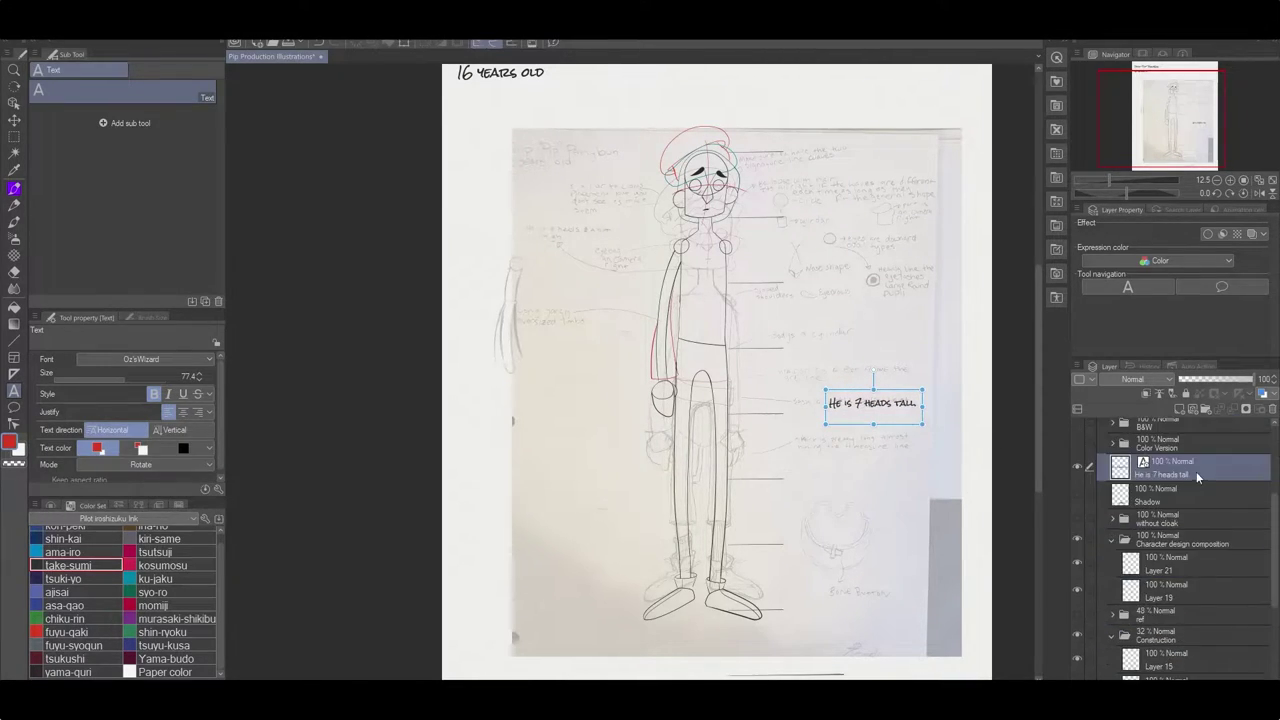
left_click(1160, 563)
key("e")
left_click(1180, 536)
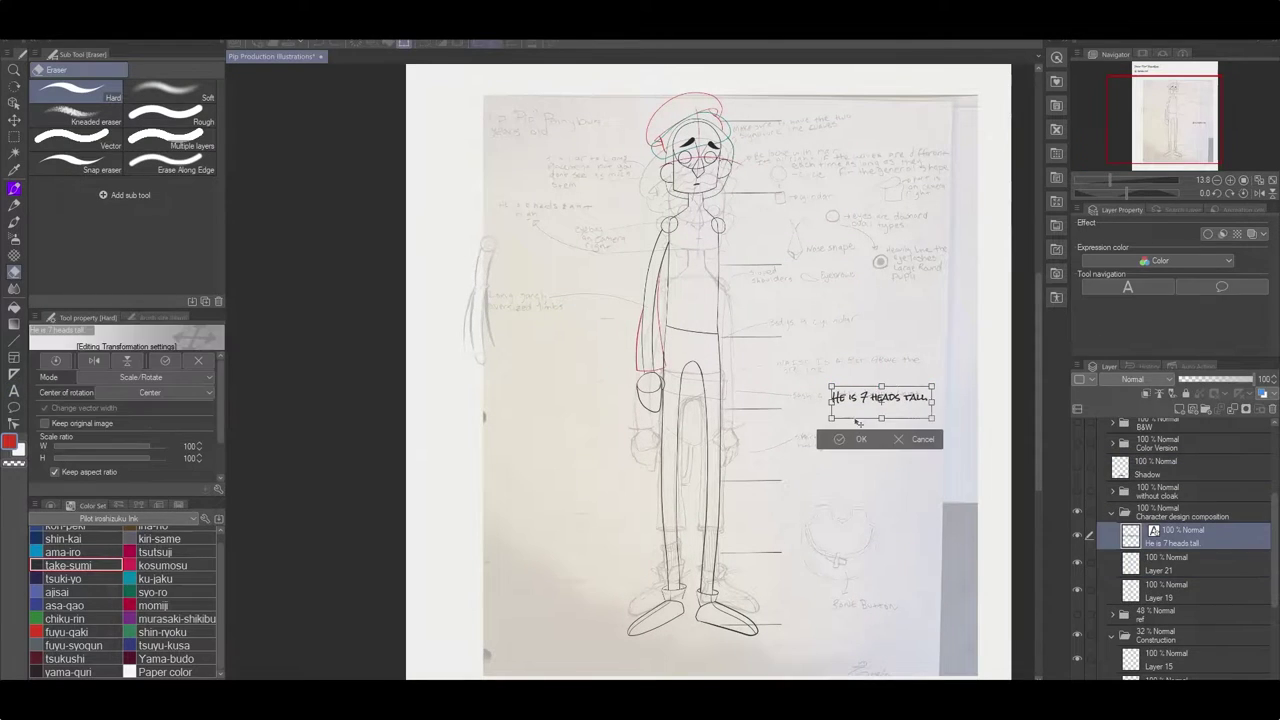
mouse_move(880, 397)
left_mouse_down()
mouse_move(825, 128)
mouse_move(836, 120)
left_mouse_up()
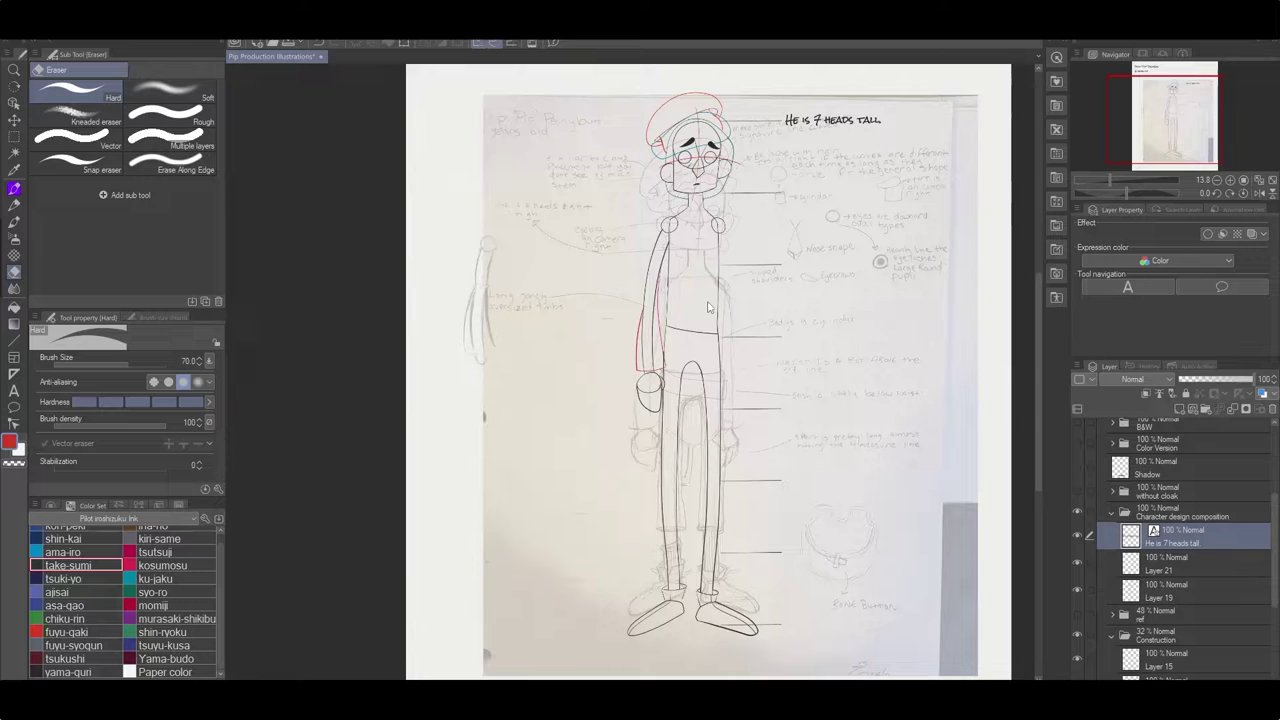
Add a text note beside the waist's height line reading "waist hits the fourth line mark".
key("t")
left_click(808, 344)
type("waist hi")
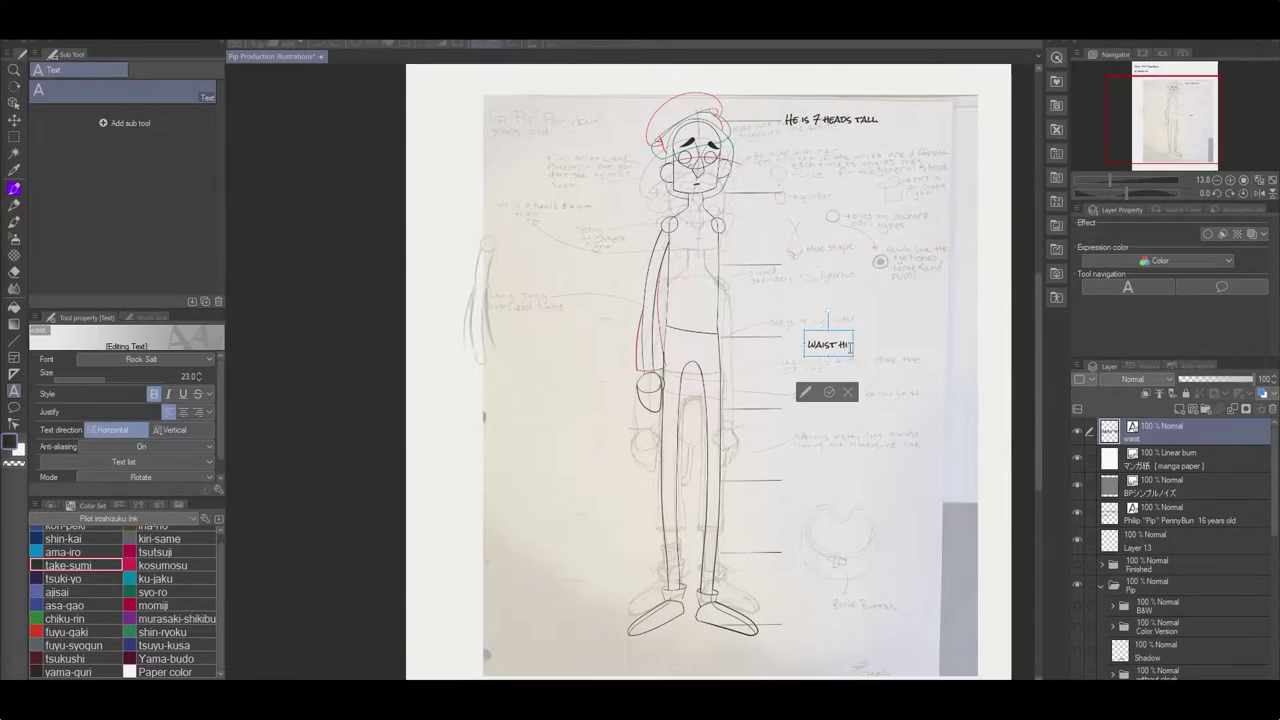
type("gs the fourth line mark")
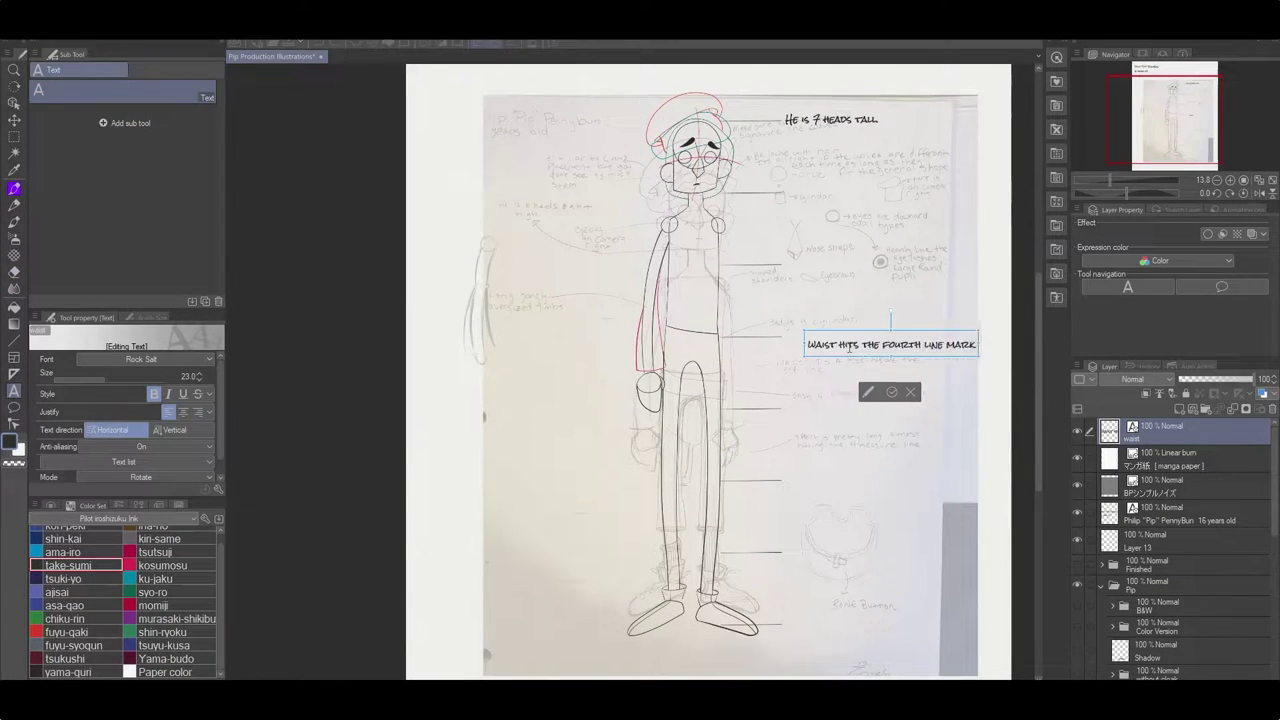
Reword the waist note to "waist hits the third line mark" and add the line "Arm goes down to fourth line" below it.
key("BackSpace")
key("BackSpace")
key("BackSpace")
key("BackSpace")
key("BackSpace")
key("BackSpace")
key("BackSpace")
key("BackSpace")
key("BackSpace")
key("BackSpace")
key("BackSpace")
key("BackSpace")
key("BackSpace")
key("BackSpace")
key("BackSpace")
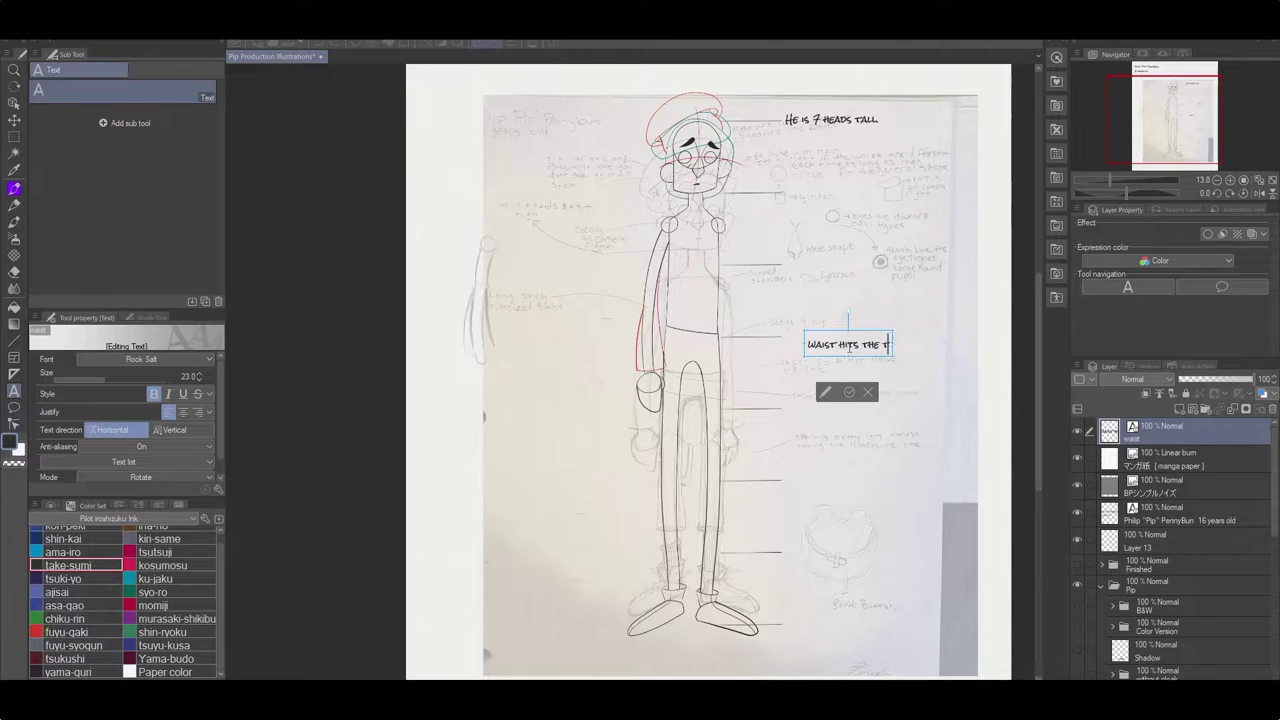
type("third line mark")
key("Return")
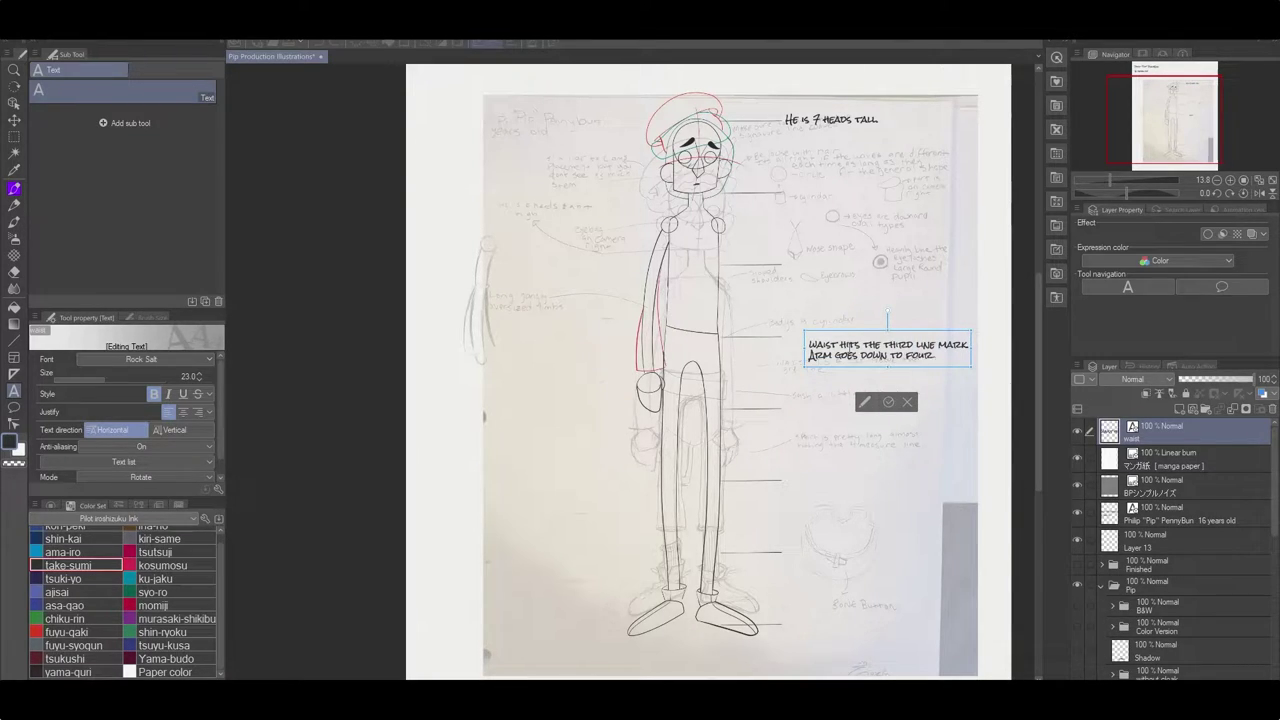
Move the note to the other side of the figure and add the line "Limbs are long with an over sized sleeve".
left_click_drag(990, 373, 630, 379)
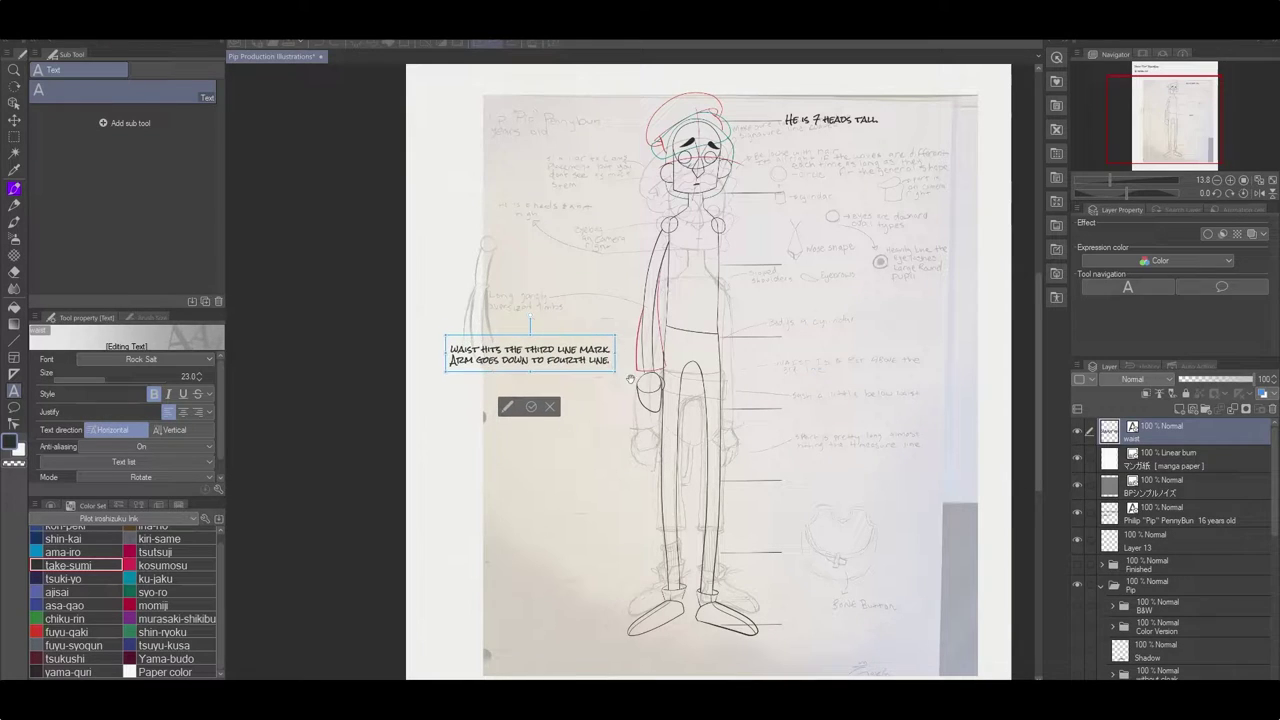
key("Return")
type("Limbs")
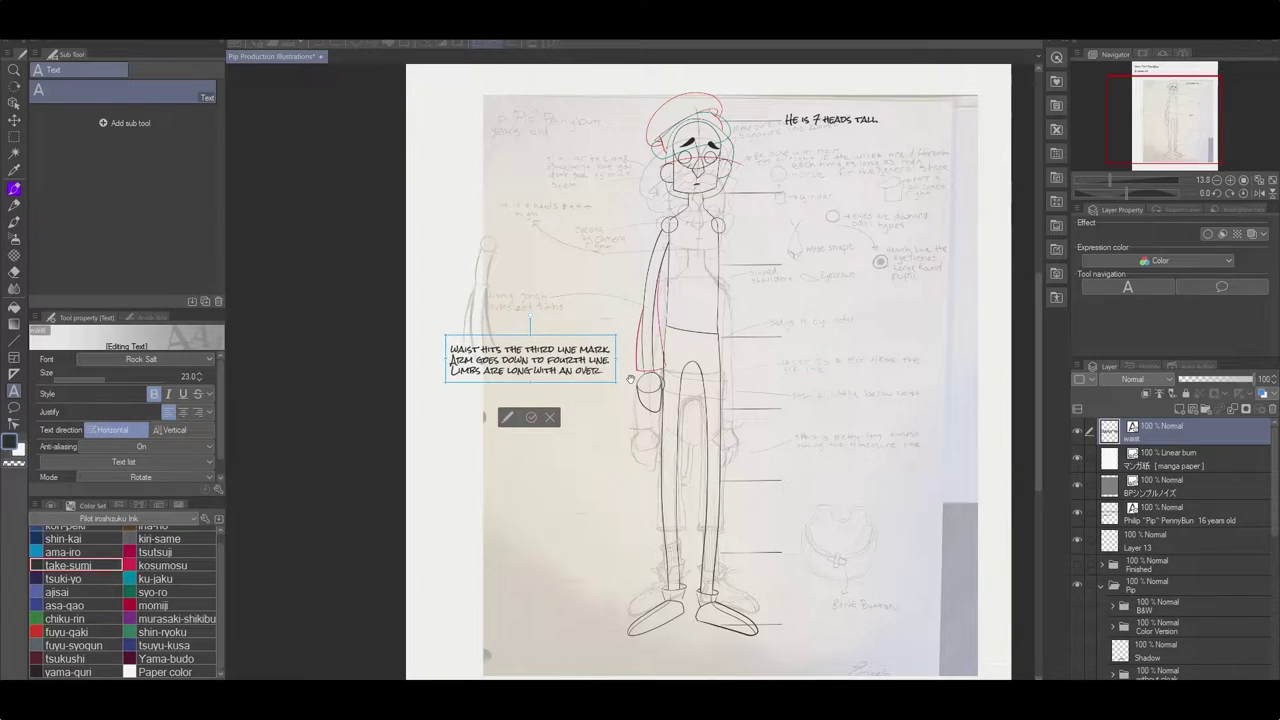
type(" are long with an over")
key("Return")
left_click_drag(630, 379, 605, 366)
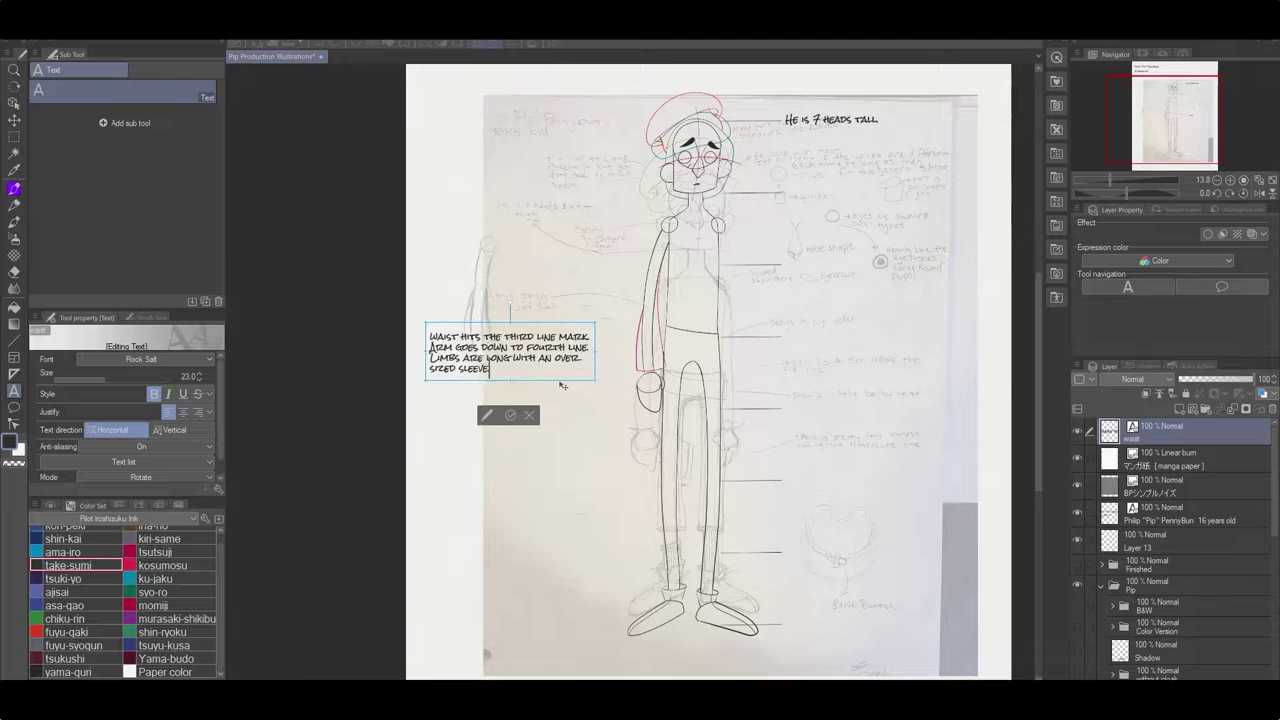
left_click(506, 411)
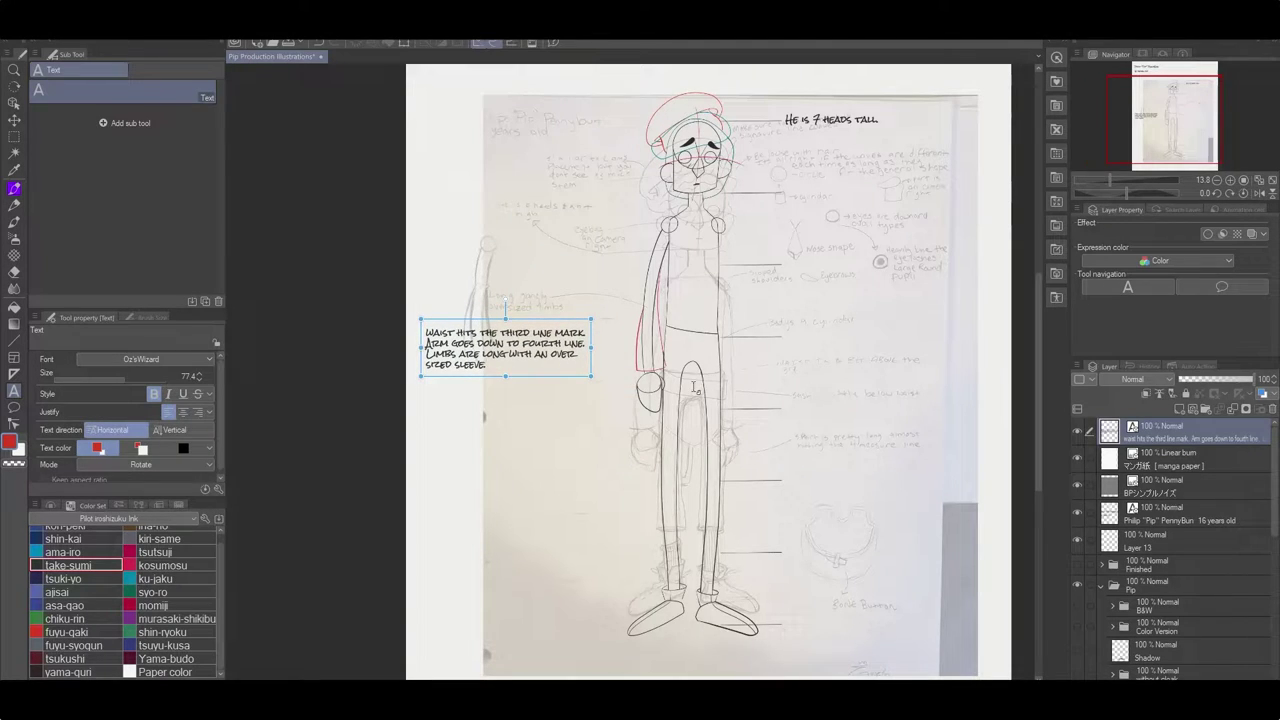
Return the waist note beside the waist's height line and split the limbs sentence into its own note beside the arm.
left_click_drag(495, 365, 923, 355)
left_click(474, 376)
key("ctrl+x")
left_click(459, 392)
key("ctrl+v")
left_click(588, 365)
left_click(591, 404)
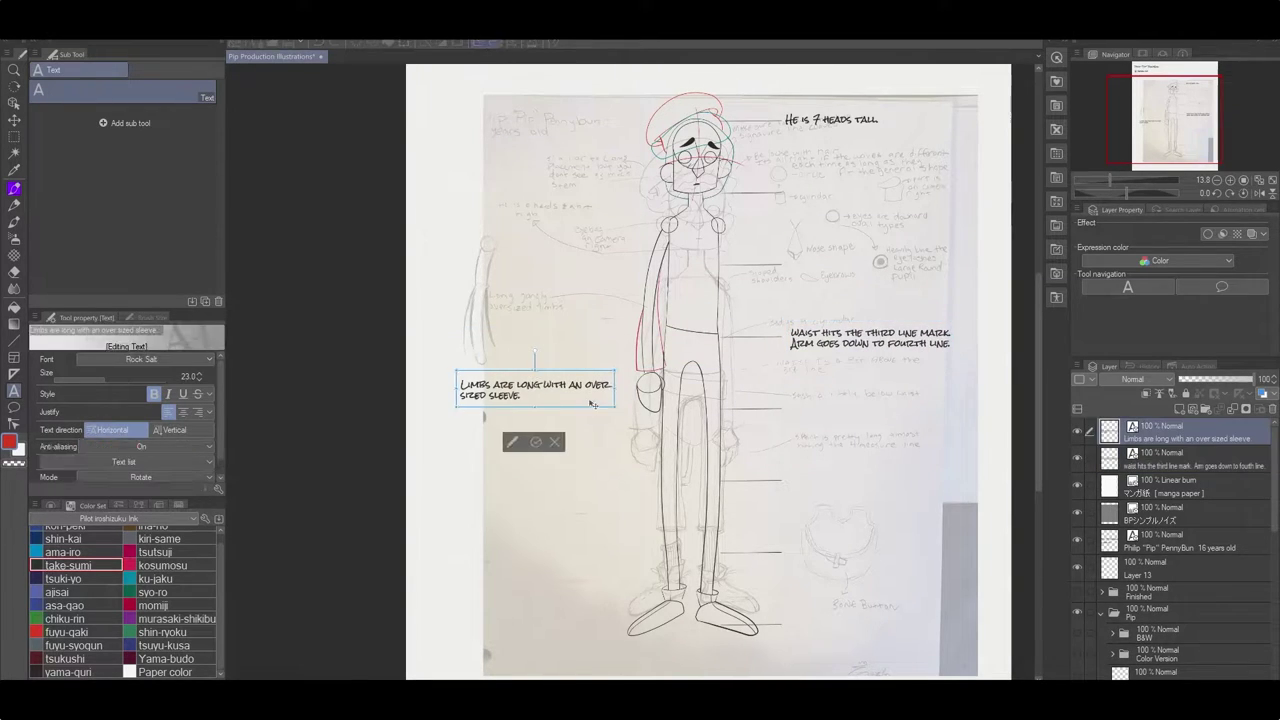
left_click_drag(591, 404, 605, 354)
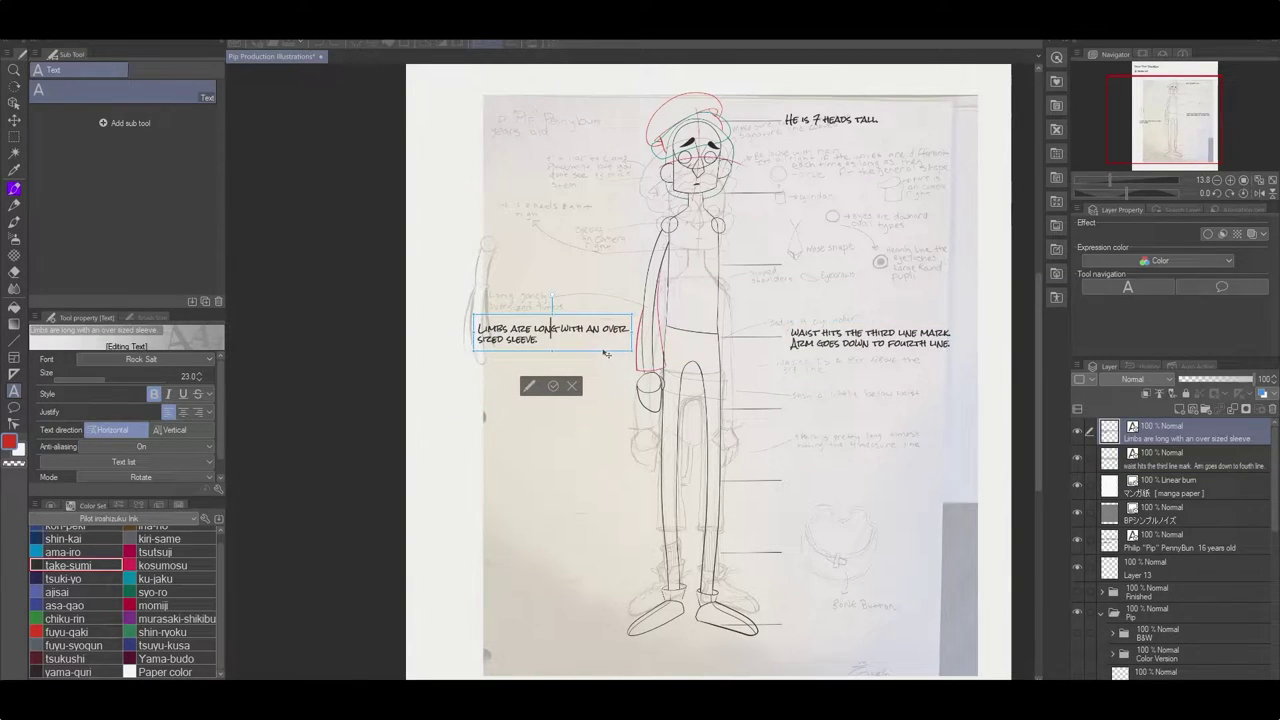
Add the note "Eyebag is alway on the left side of the face. camera right." and place it beside the head.
left_click(577, 238)
type("Eyebag is alway on")
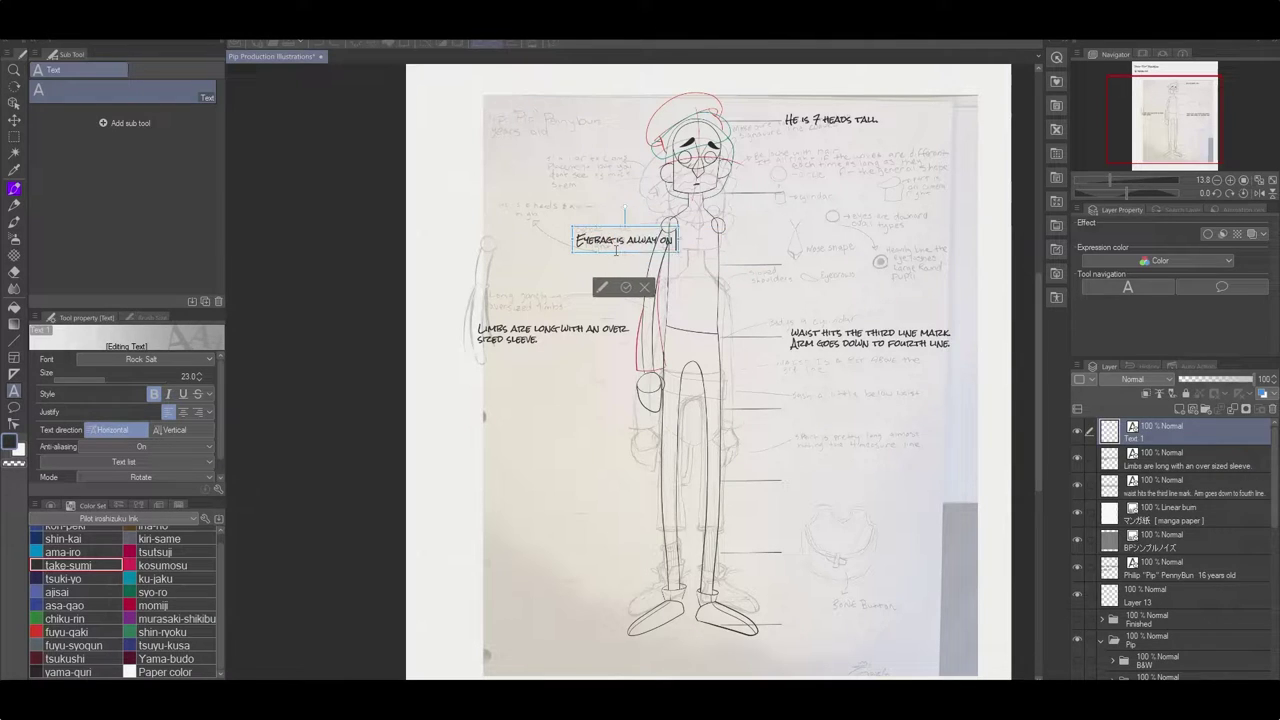
type(" the left side of the face.")
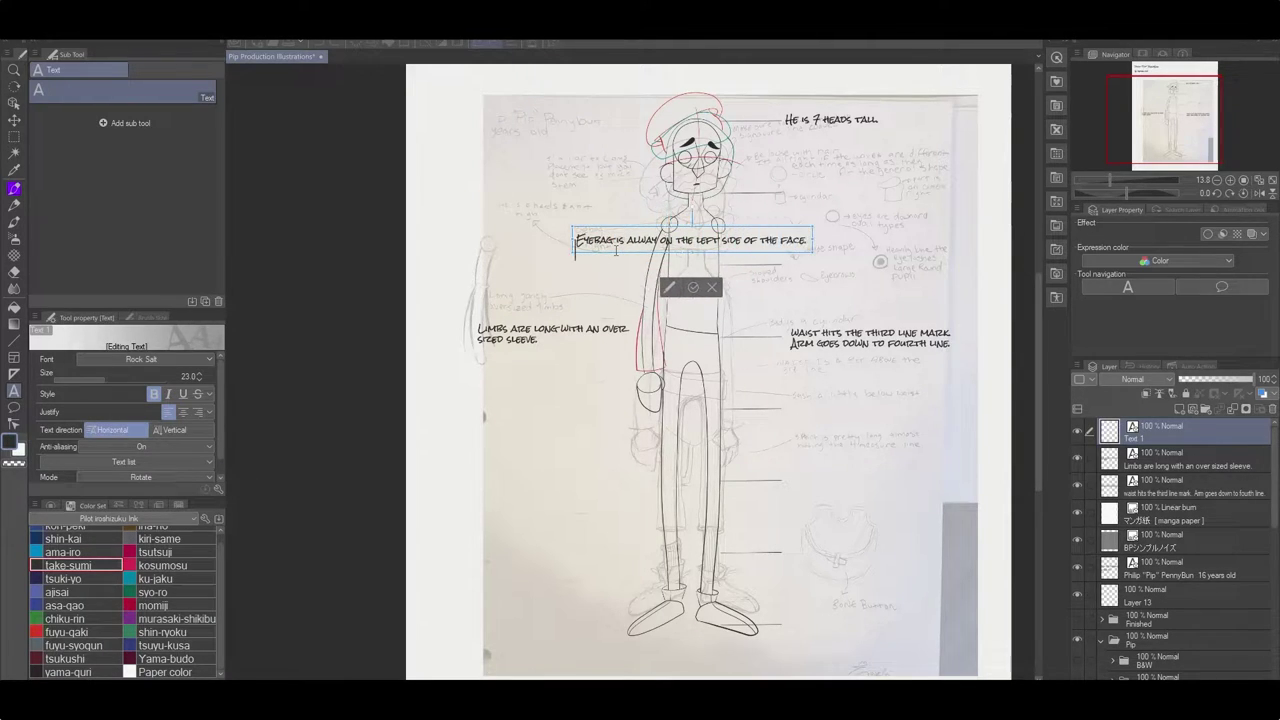
key("Return")
type("came")
left_click_drag(785, 262, 611, 143)
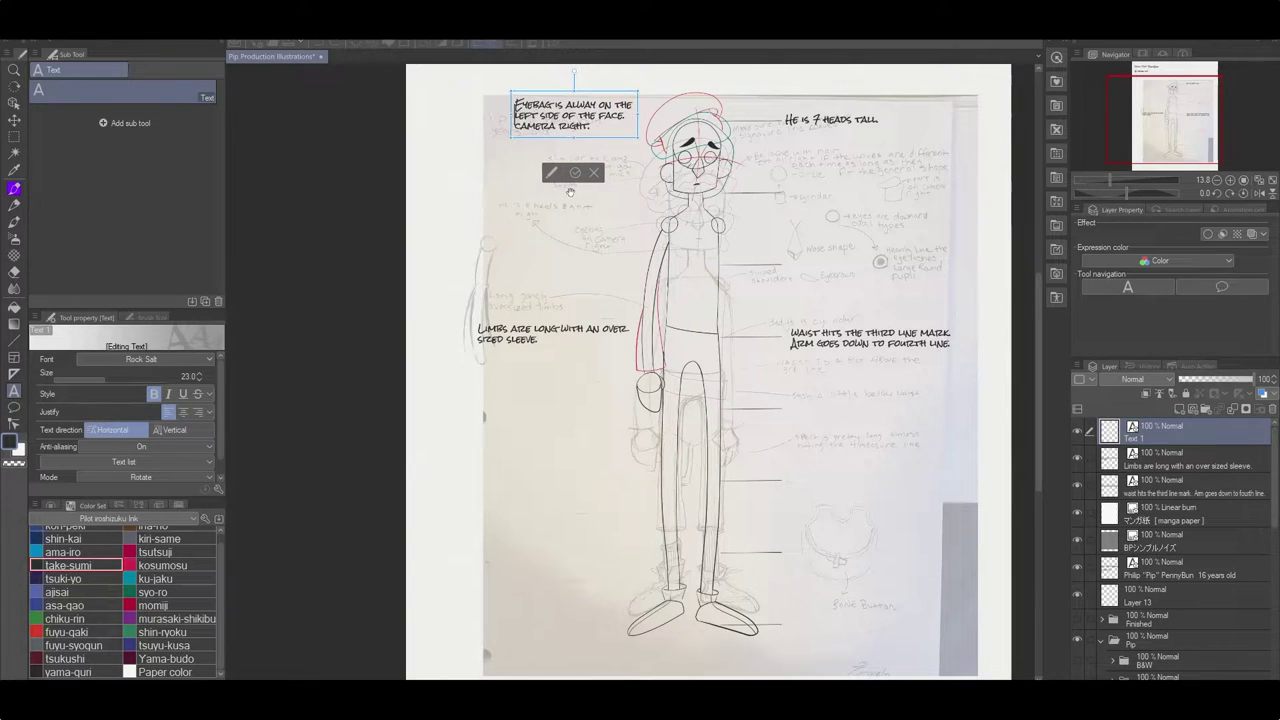
Try inking a curved leader line from the eyebag note to the figure's face on Layer 21.
key("p")
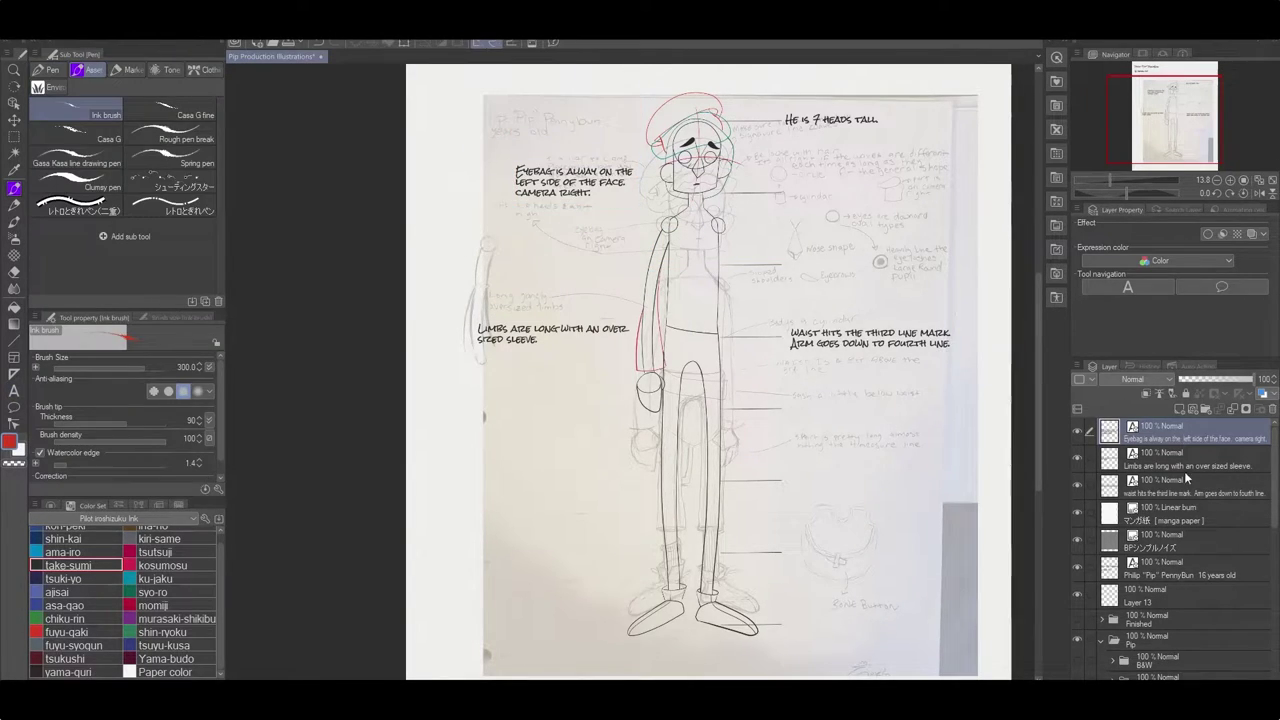
scroll(1184, 478, "down", 5)
left_click(1170, 580)
scroll(498, 166, "up", 2)
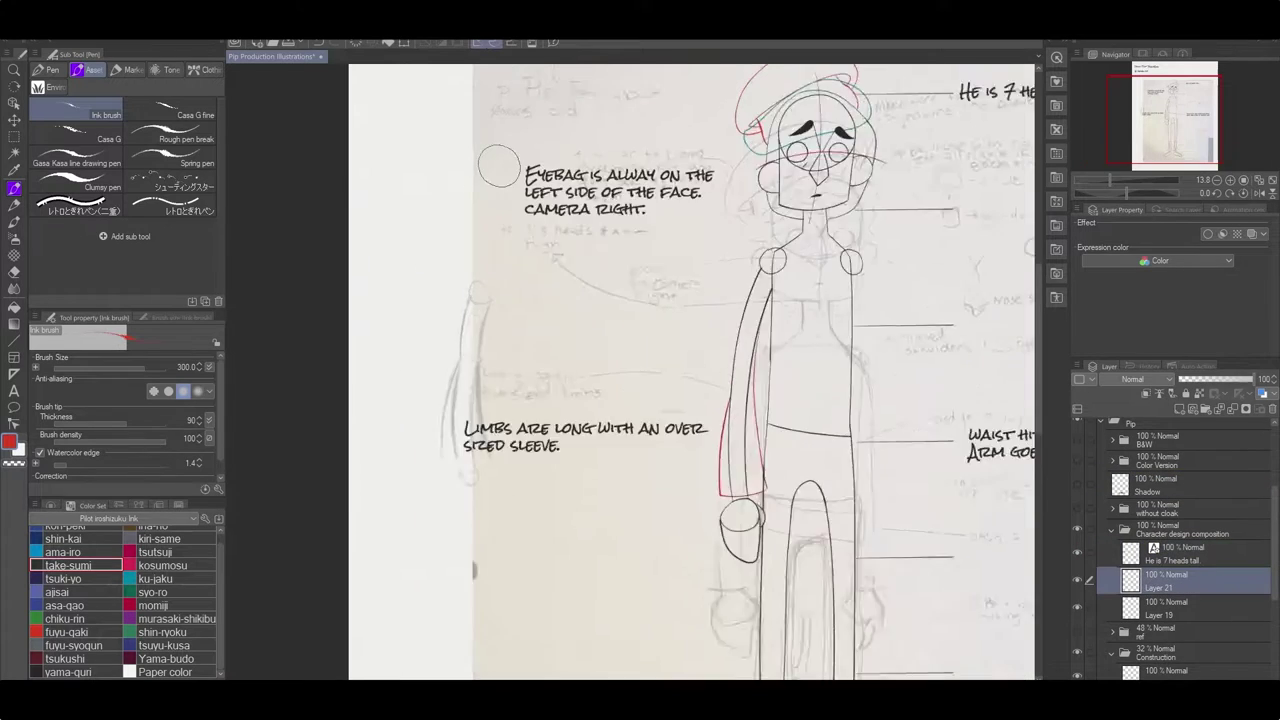
scroll(709, 349, "up", 2)
key("c")
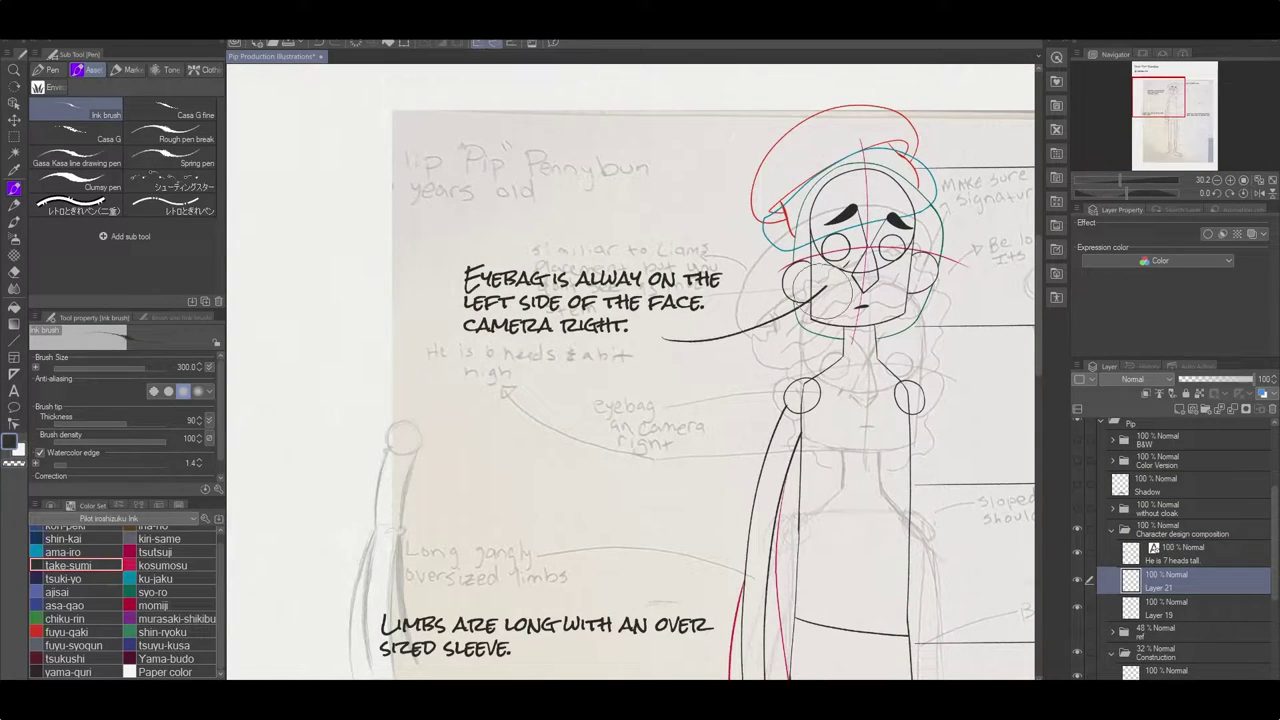
scroll(745, 345, "down", 4)
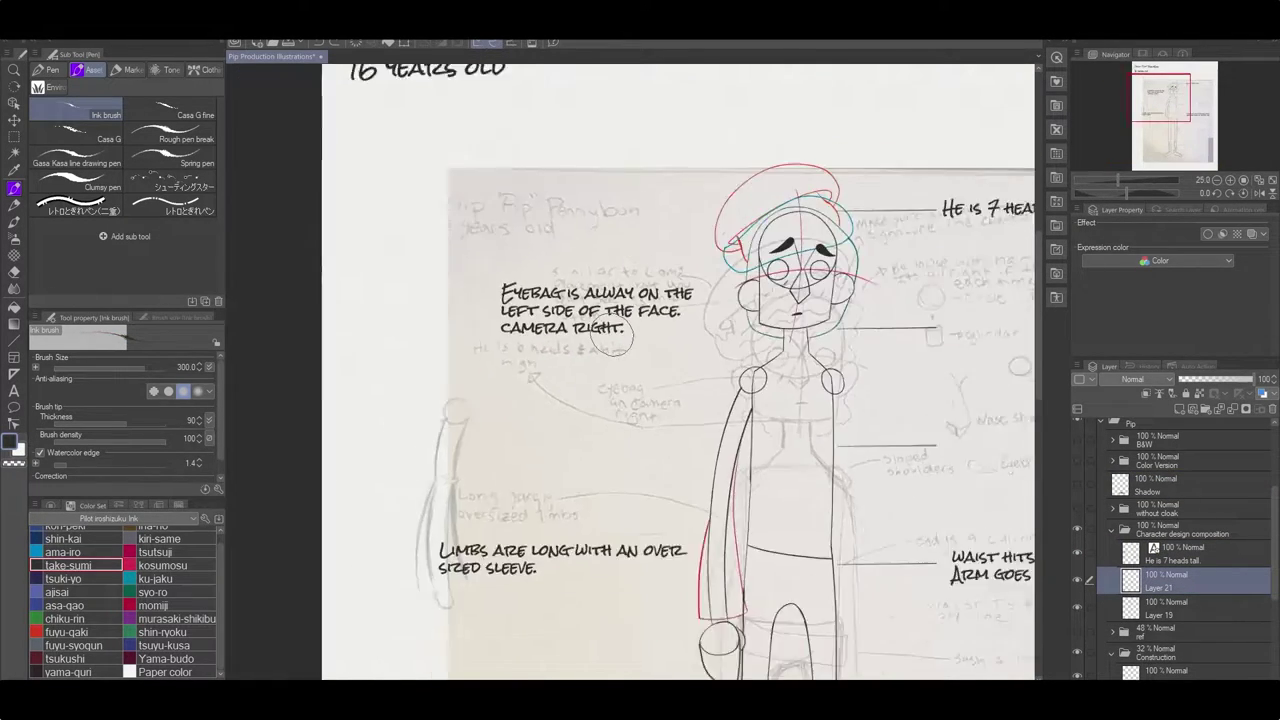
Line up the eyebag and limbs notes along the page's left margin.
key("t")
left_click(500, 318)
left_click(528, 462)
left_click_drag(524, 481, 472, 484)
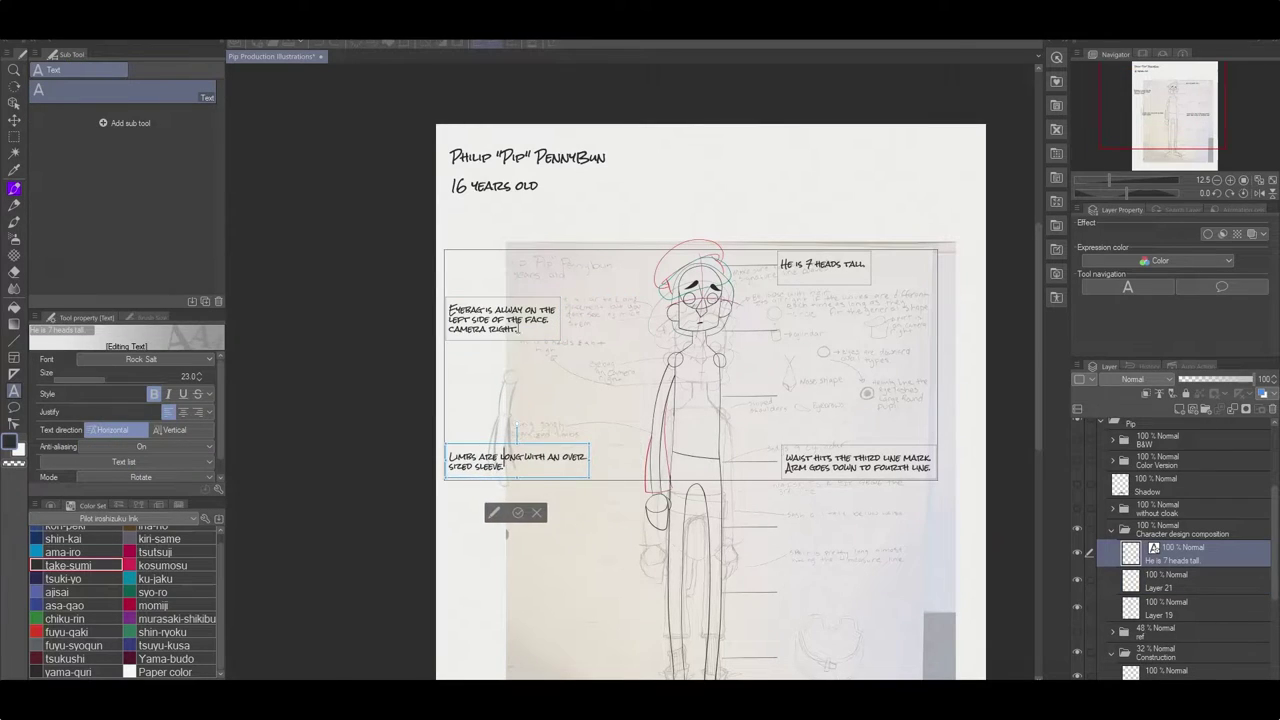
Add the heading "Notes:" in red to the eyebag note.
left_click(545, 334)
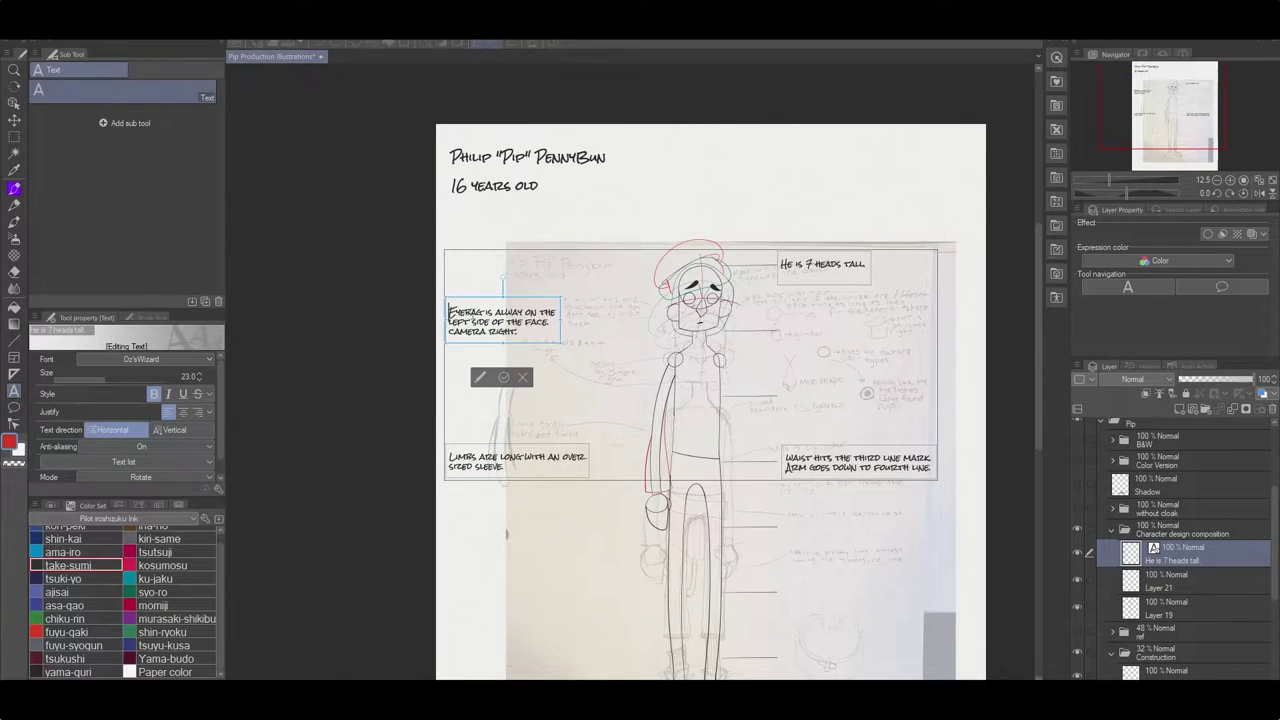
type("Notes:")
key("ctrl+z")
key("ctrl+z")
key("ctrl+z")
key("ctrl+z")
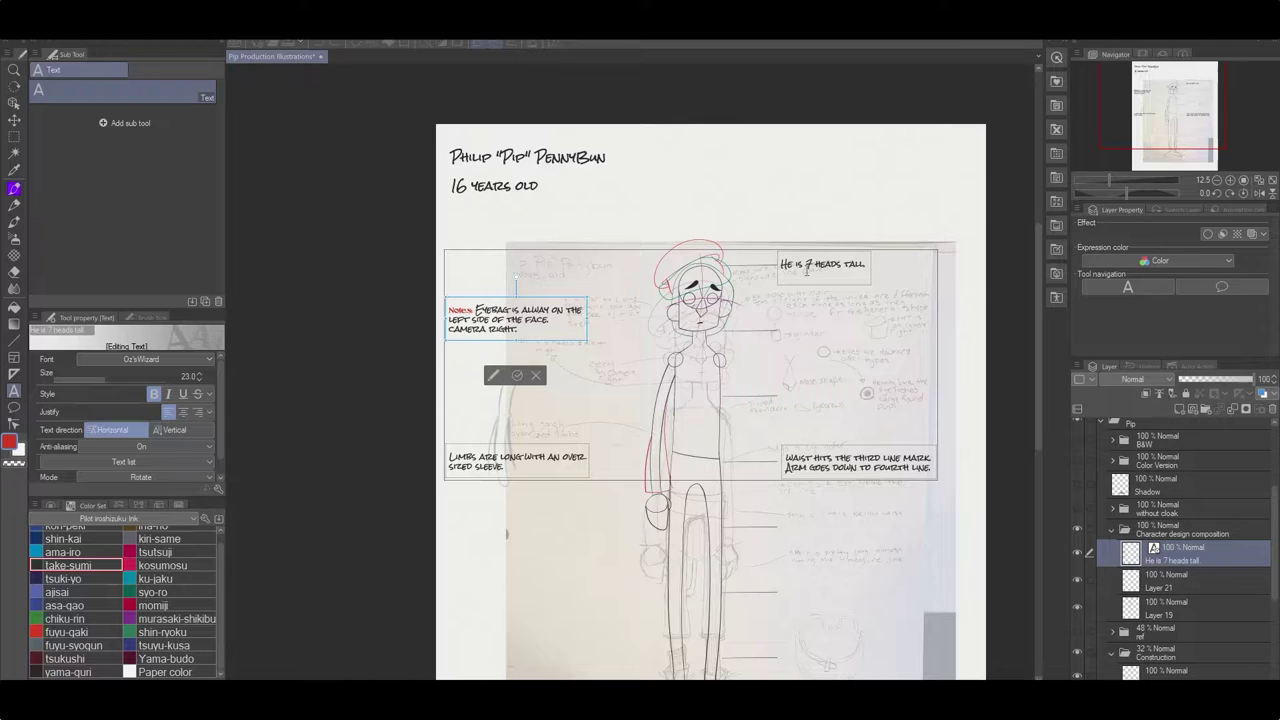
Move the "He is 7 heads tall" note under the red heading and remove the original beside the head.
key("ctrl+v")
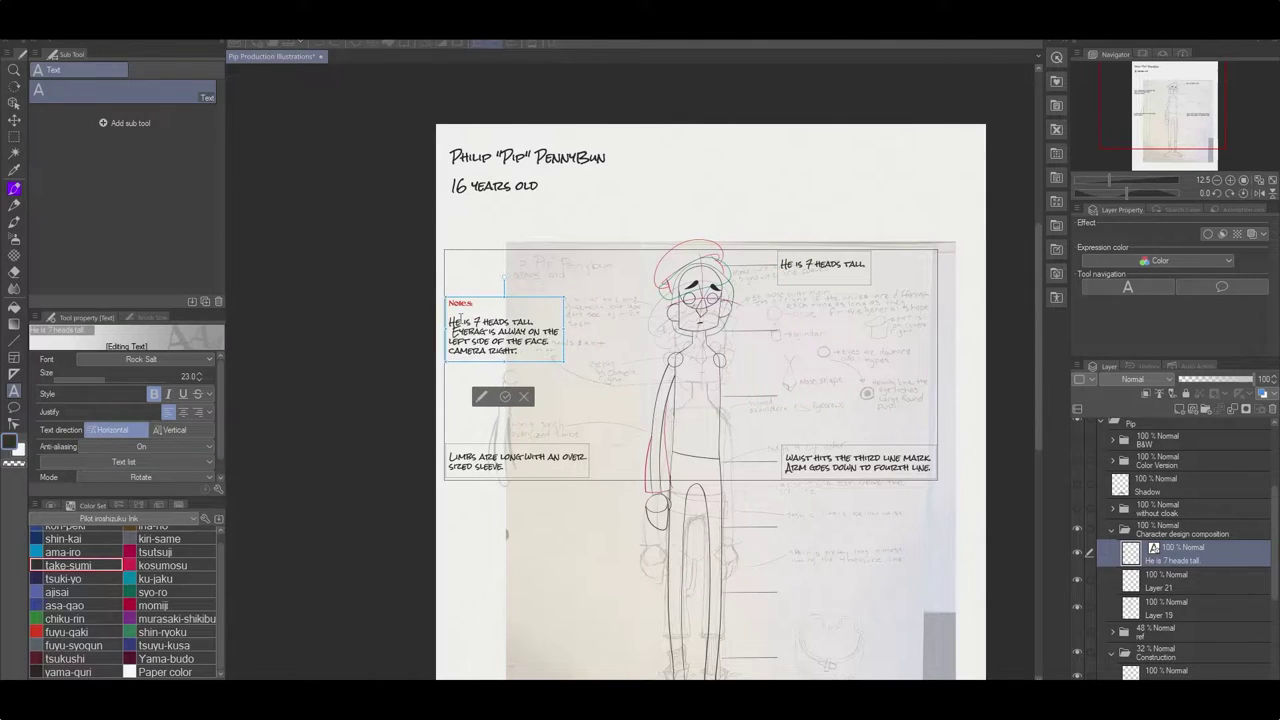
key("ctrl+z")
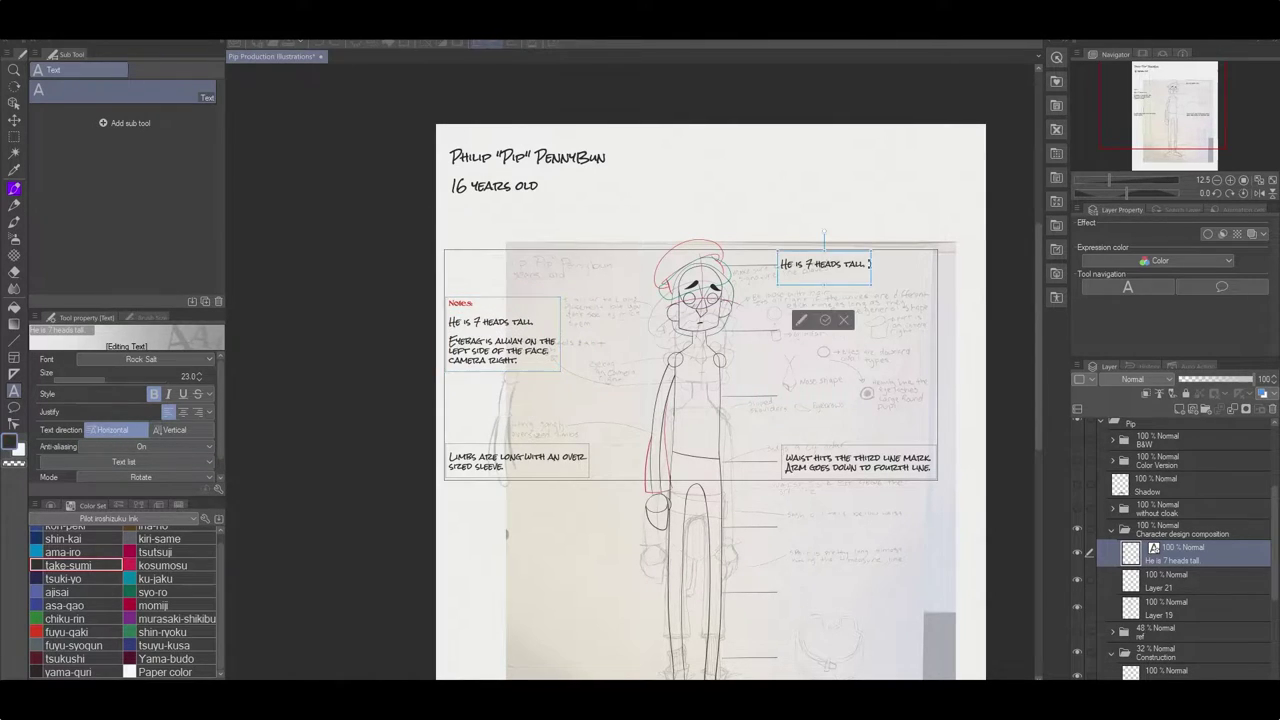
key("ctrl+z")
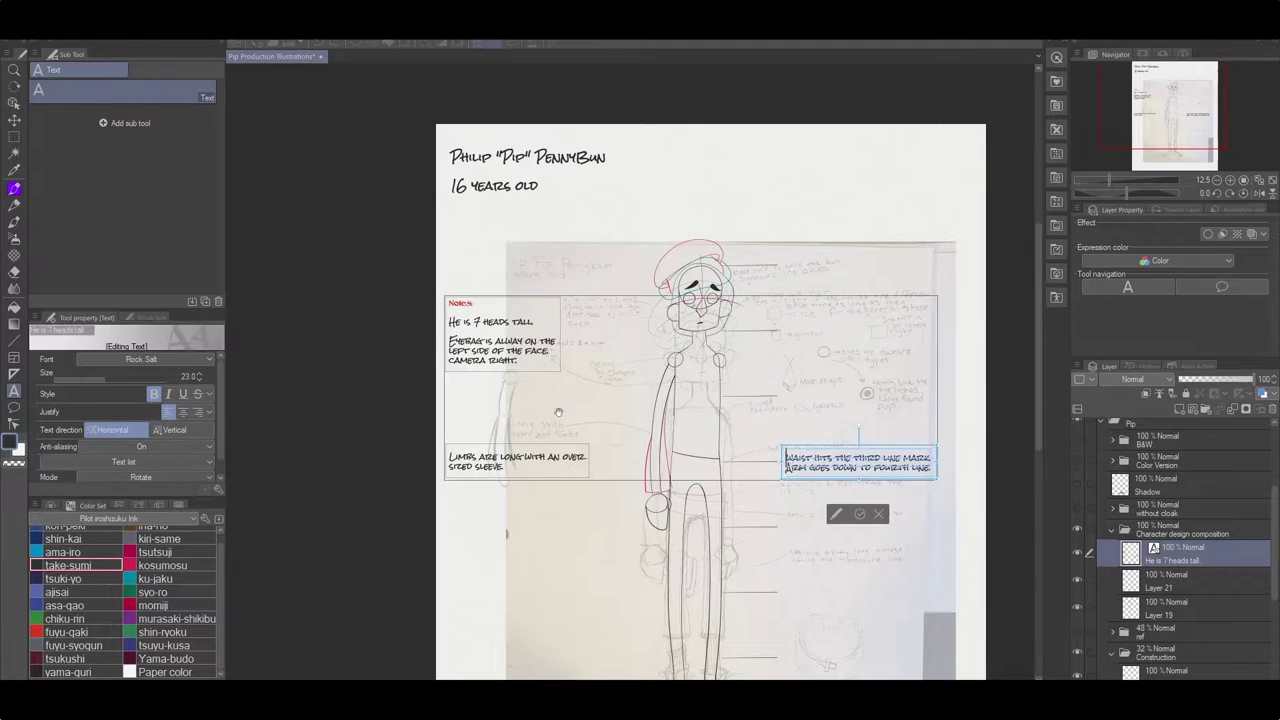
Move the waist and arm lines into the combined notes below the height line, removing their separate note.
left_click(539, 323)
key("ctrl+v")
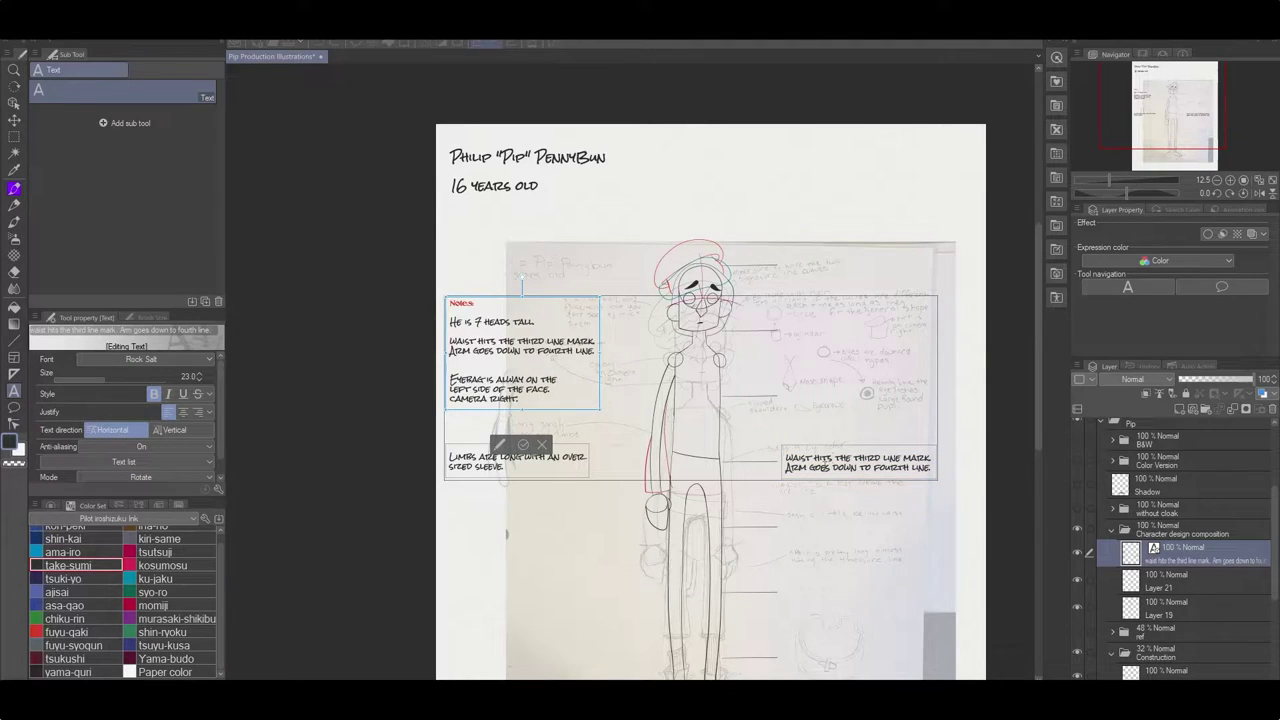
key("ctrl+z")
key("ctrl+z")
key("ctrl+z")
key("ctrl+z")
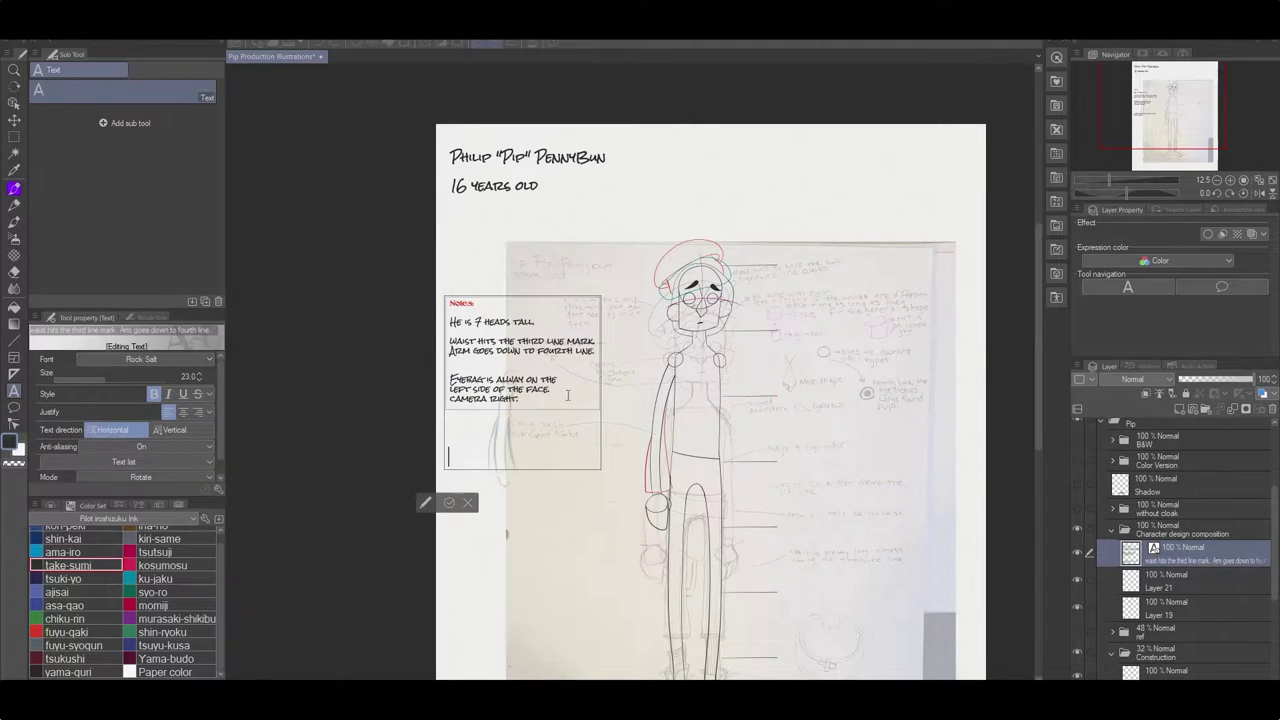
Insert "Limbs are long with an over sized sleeve." above the eyebag note and start the waist, limbs and eyebag notes with dashes.
key("ctrl+z")
type("Limbs are long with an over sized sleeve.")
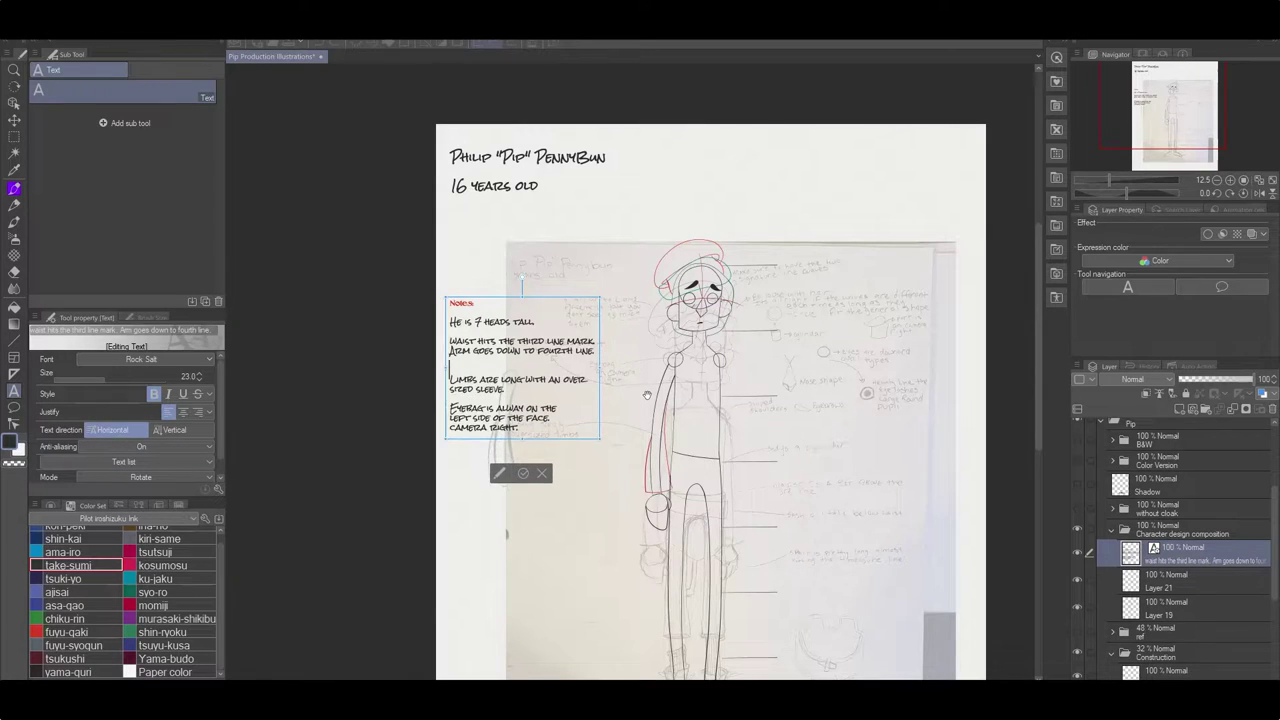
type("-")
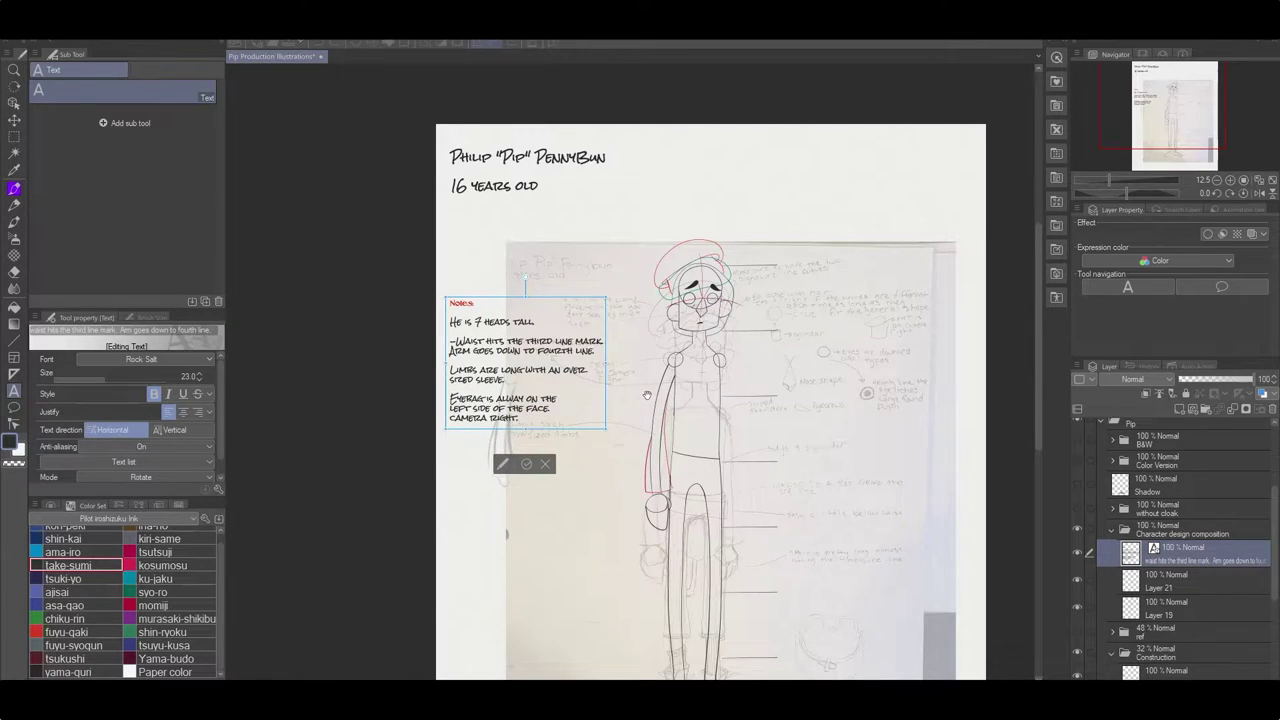
Add the lines "-Shoulders are sloped." and "-Body is Cylindrical." to the end of the notes.
key("Return")
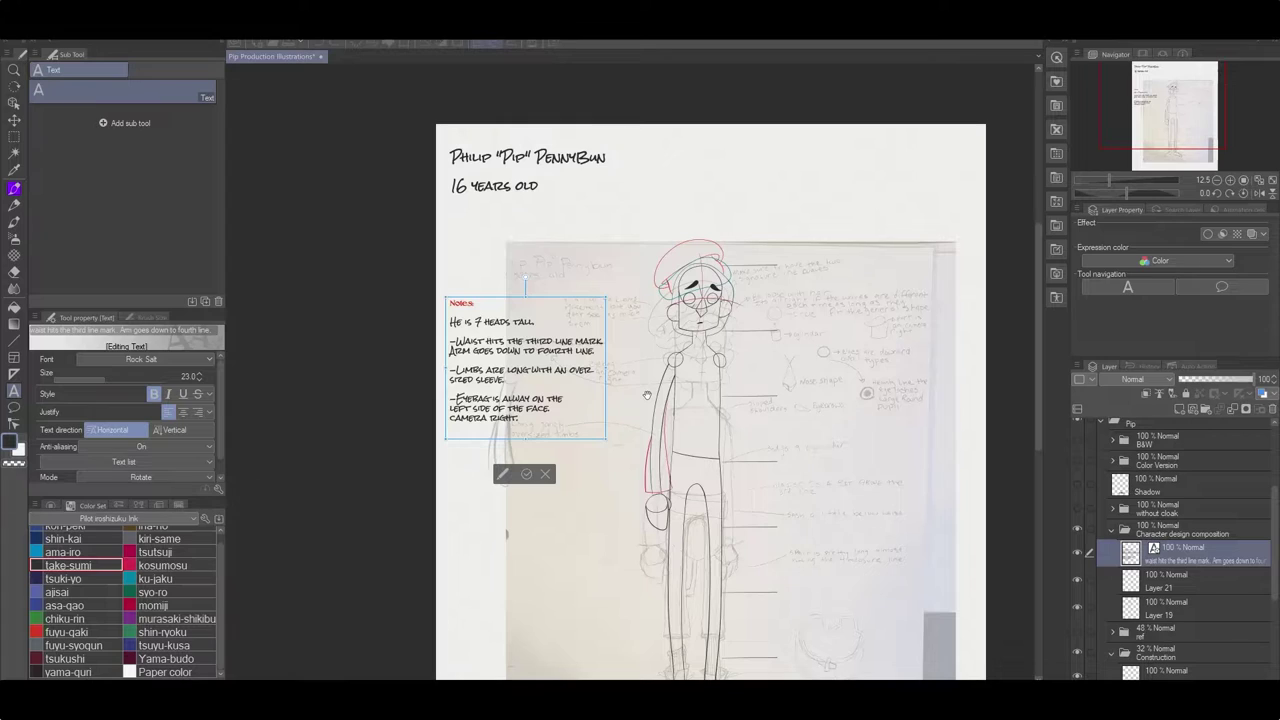
type("-Shoulders are slop")
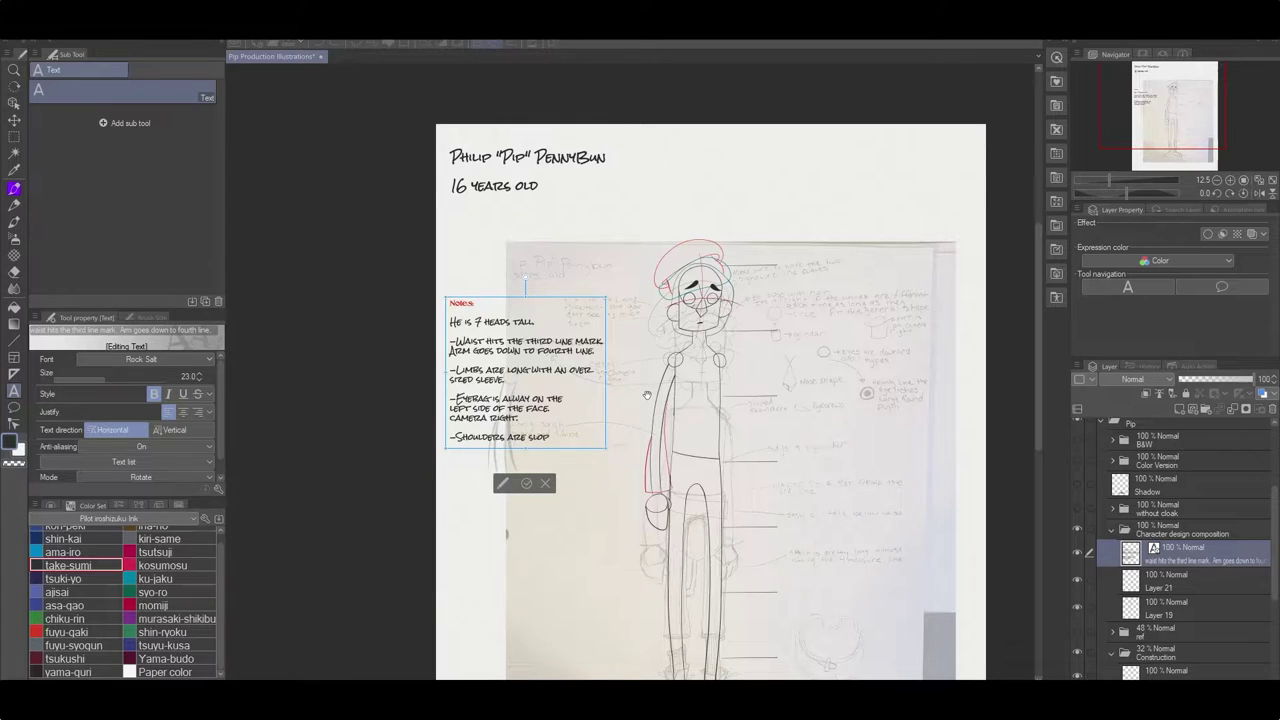
type("ed.")
key("Return")
type("-Body is Cylindrical")
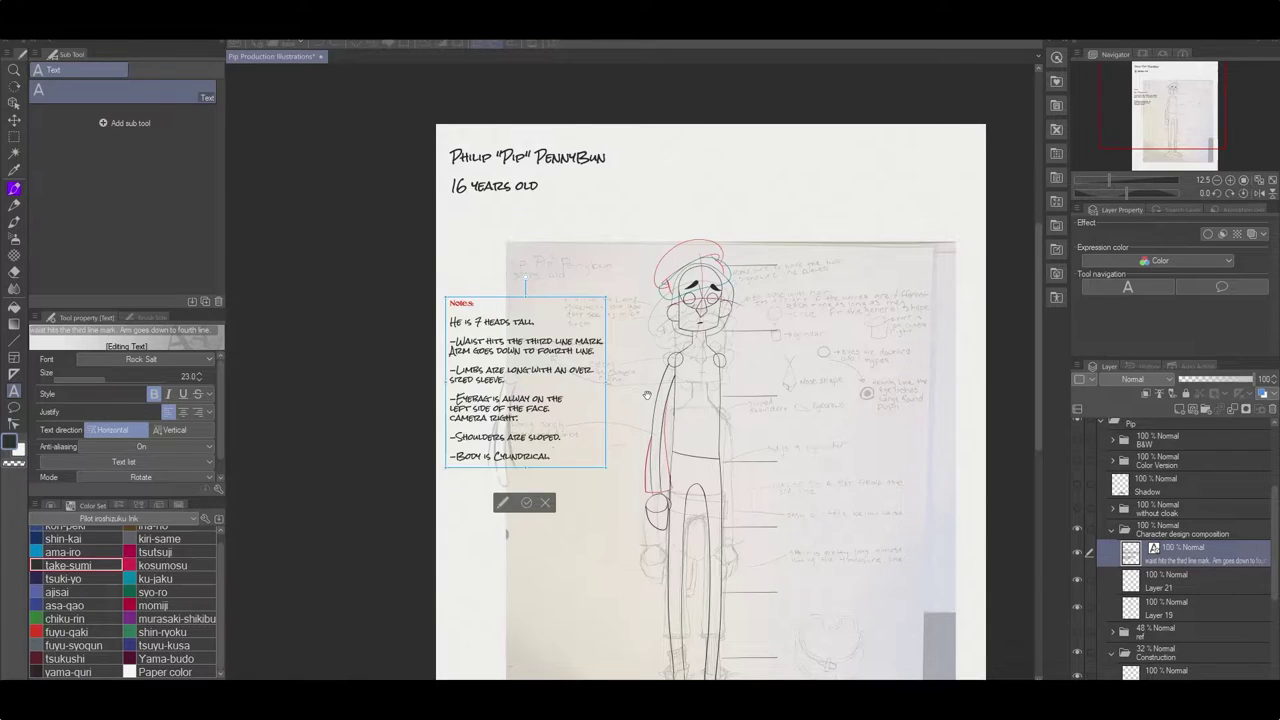
type(".")
Add the lines "-Sash should slope down the waist." and "-His shirt is long and", and commit the text.
key("Return")
type("O")
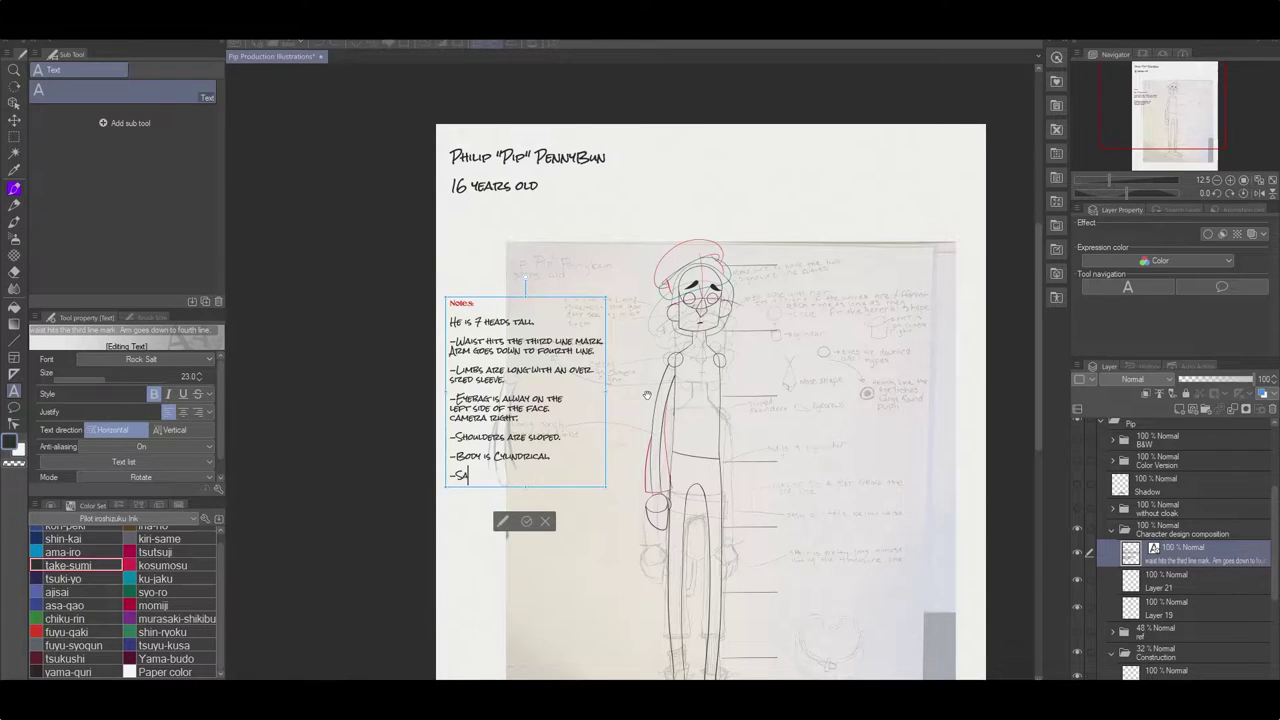
type("Sash should slope down the waist.")
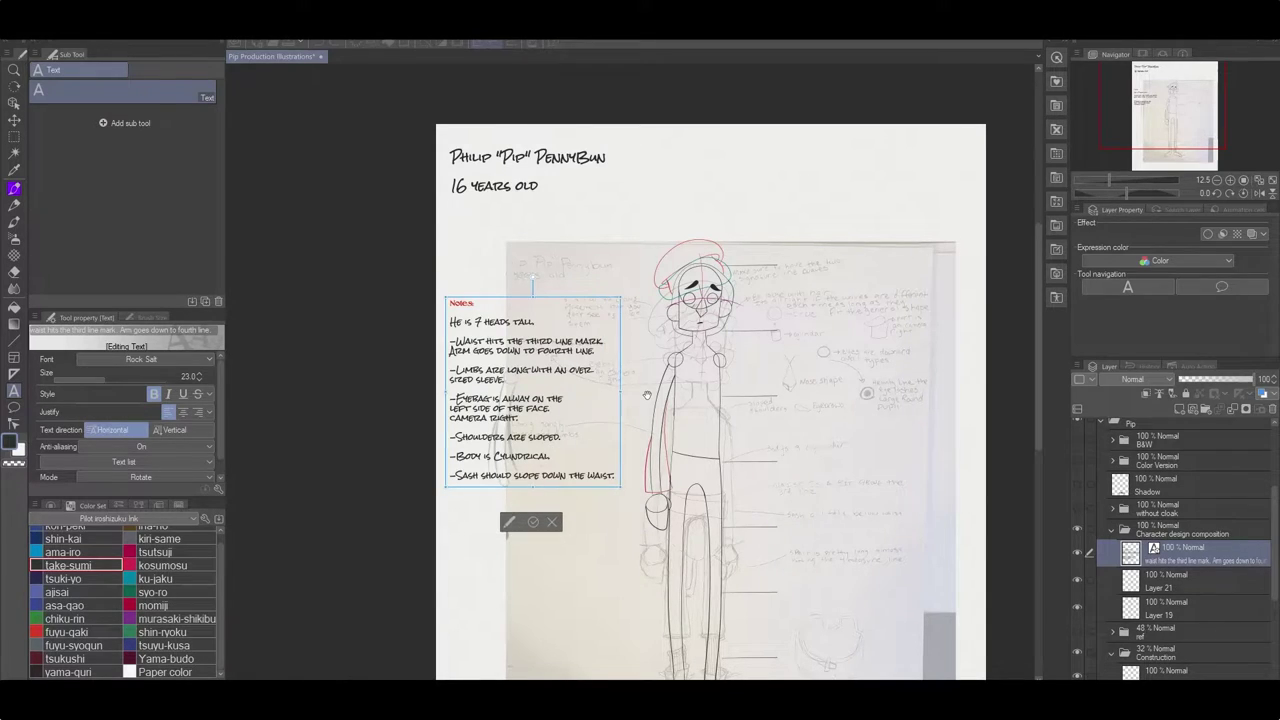
key("Return")
type("-His shirt is long and")
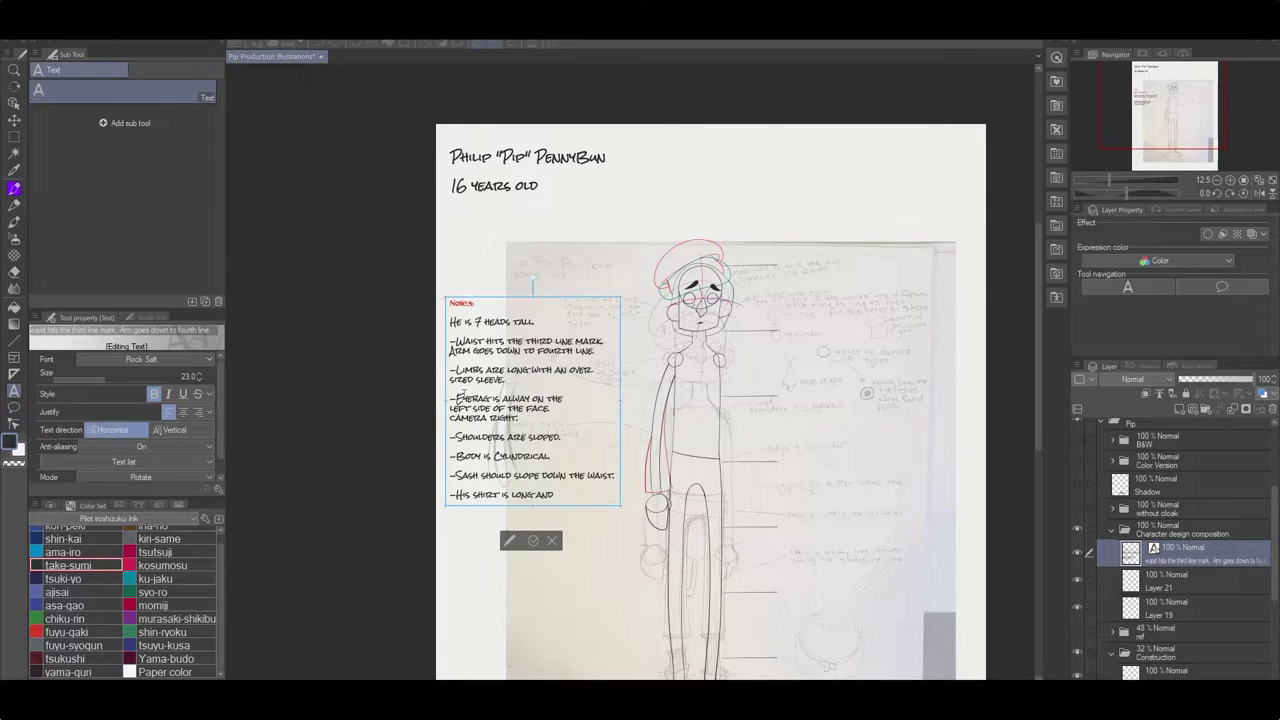
left_click(537, 541)
Show the ref folder with the character sketch and expand it to list its layers.
left_click(1077, 633)
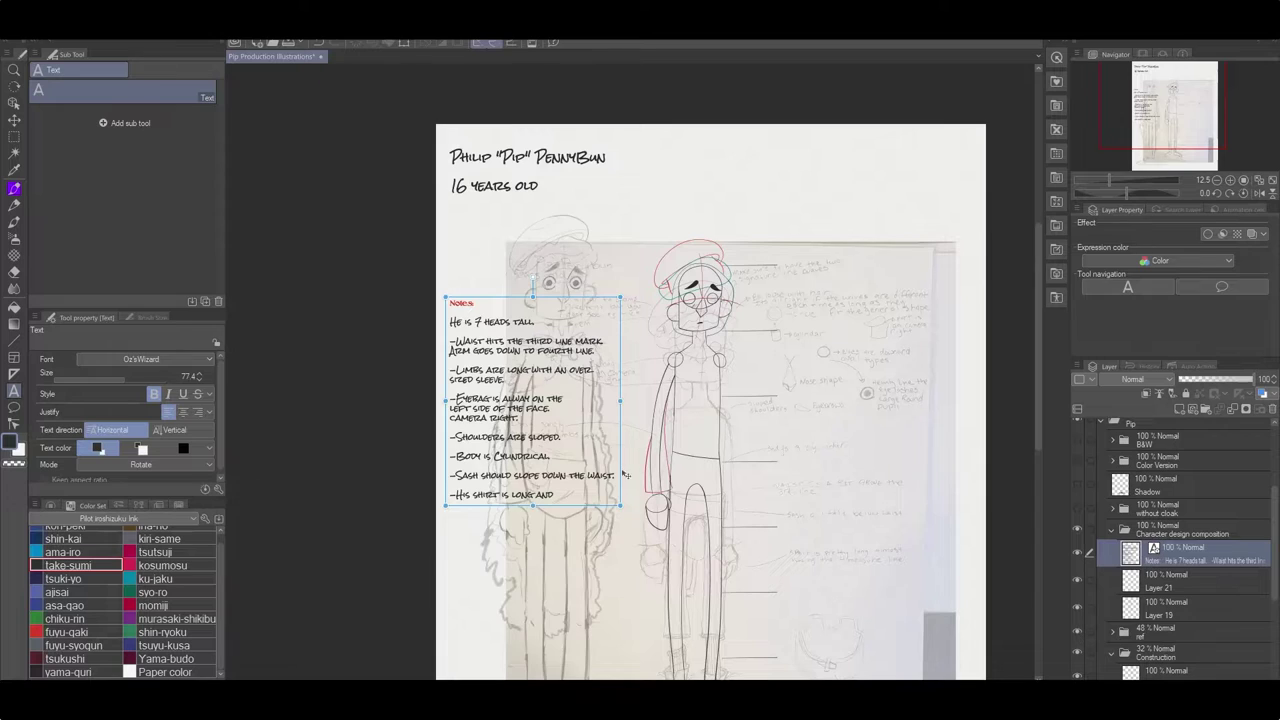
left_click(1110, 632)
left_click(1110, 631)
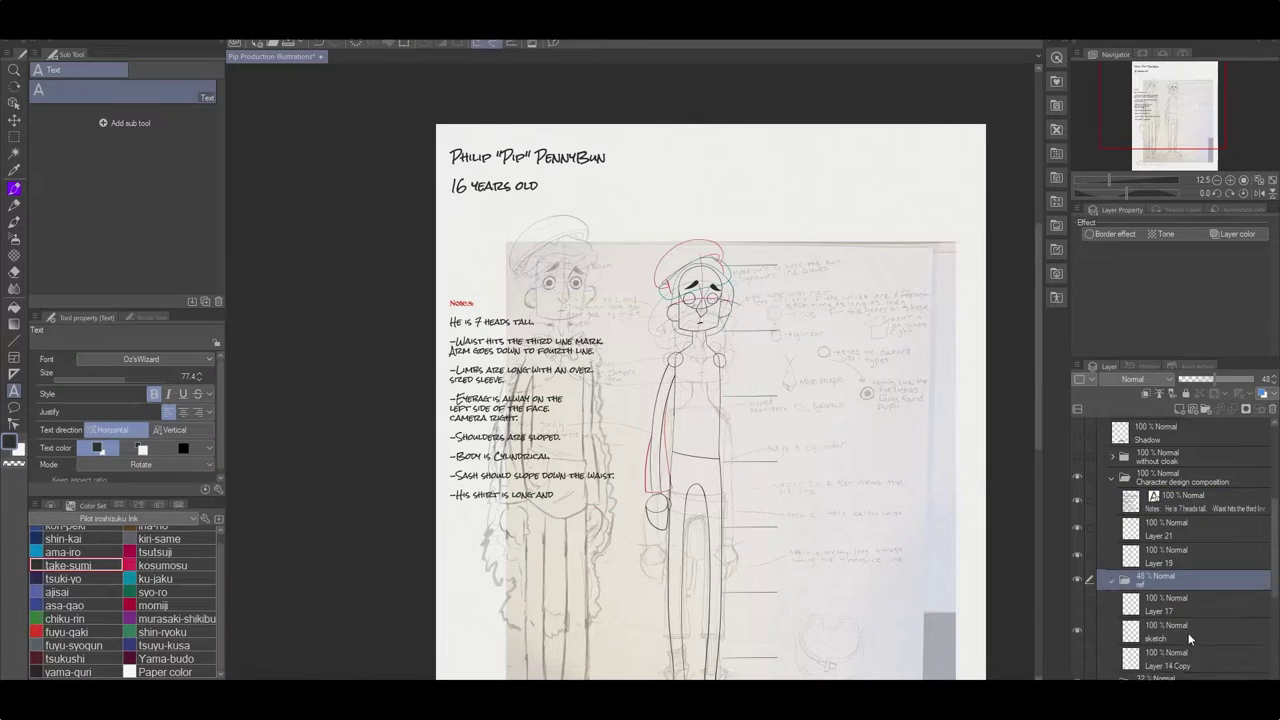
Scale a copy of the sketch layer to 93% and position it over the construction figure, and make Layer 21 active.
left_click(1165, 562)
key("ctrl+t")
left_click_drag(465, 239, 478, 256)
left_click_drag(560, 420, 685, 397)
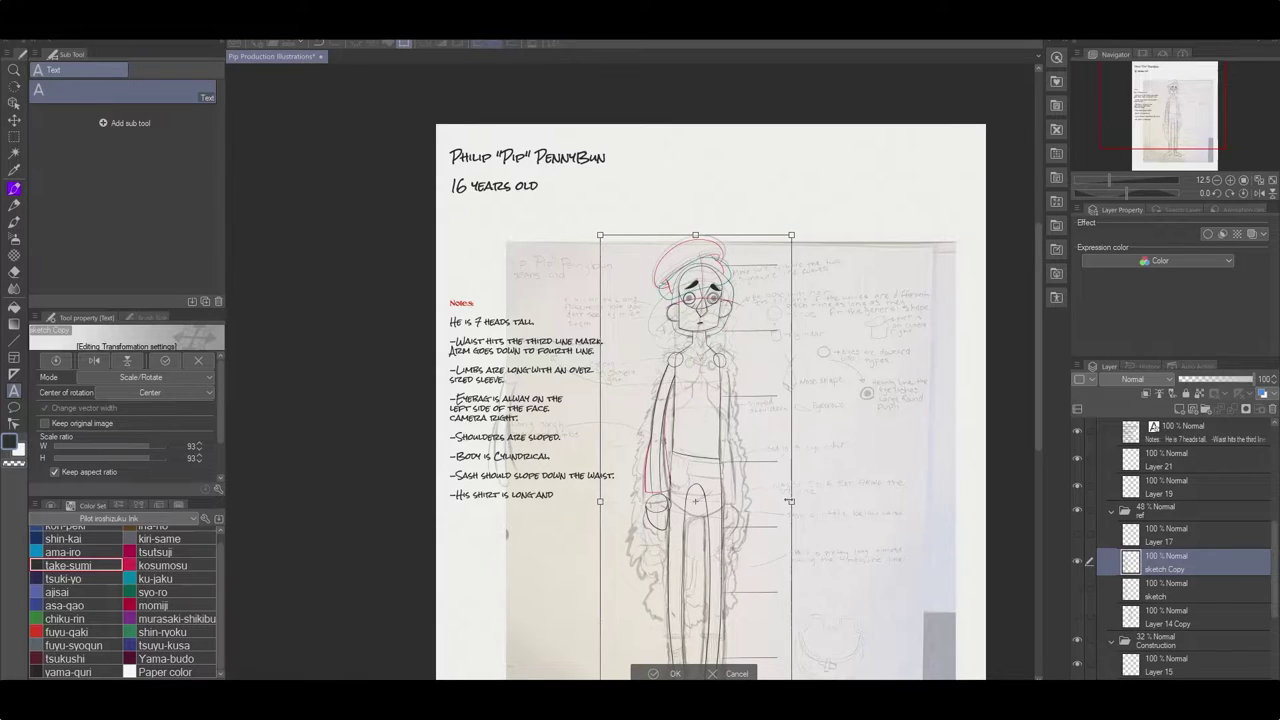
scroll(705, 547, "up", 1)
key("Return")
left_click(1160, 487)
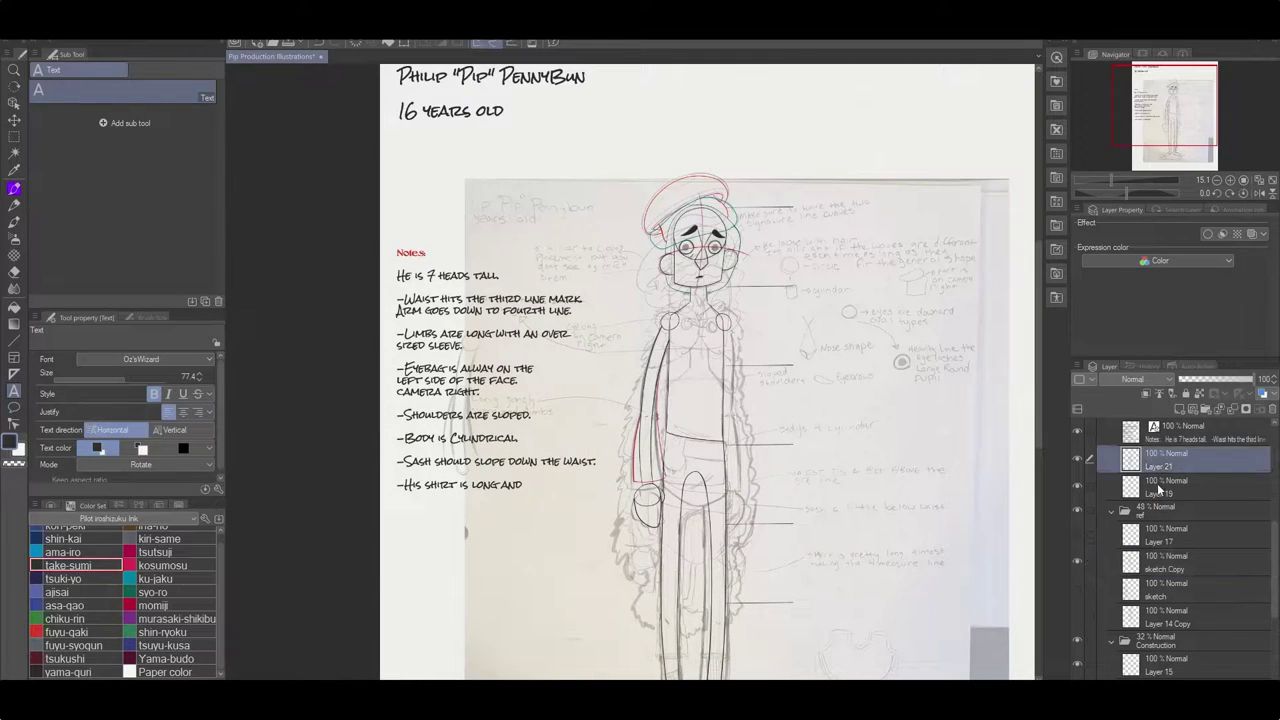
Draw the shirt's curved lower hem across the figure's hips on Layer 19 with the Ink brush in kosumosu.
key("p")
scroll(730, 558, "up", 4)
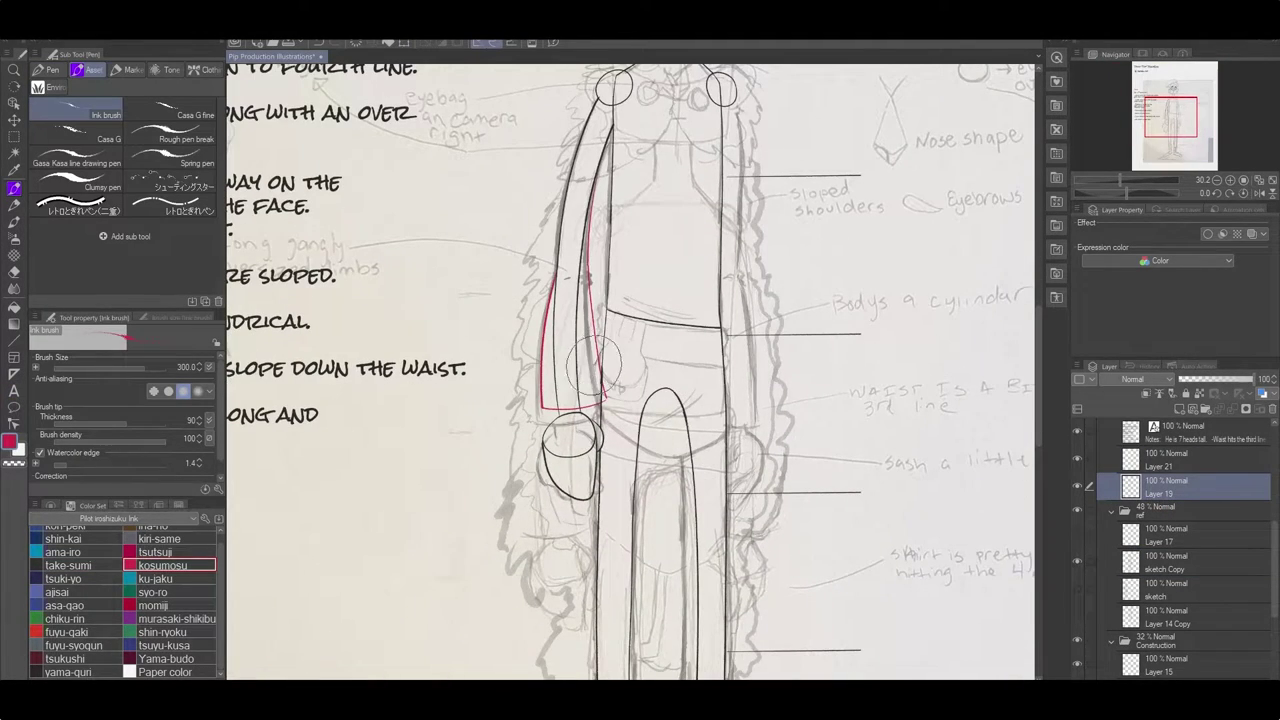
mouse_move(598, 345)
left_mouse_down()
mouse_move(673, 463)
mouse_move(726, 372)
left_mouse_up()
scroll(800, 440, "down", 3)
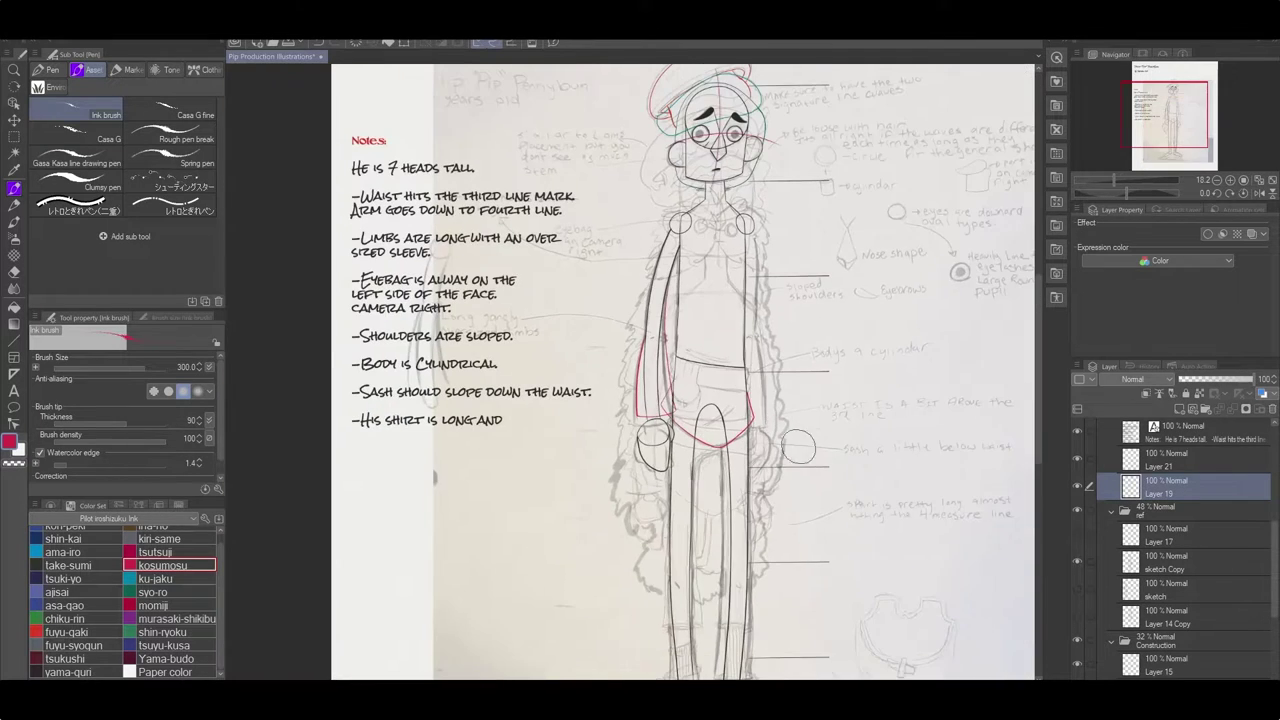
Extend the shirt line at the end of the notes with "and almost hits the fifth line mark.".
scroll(468, 432, "down", 1)
key("t")
left_click(483, 422)
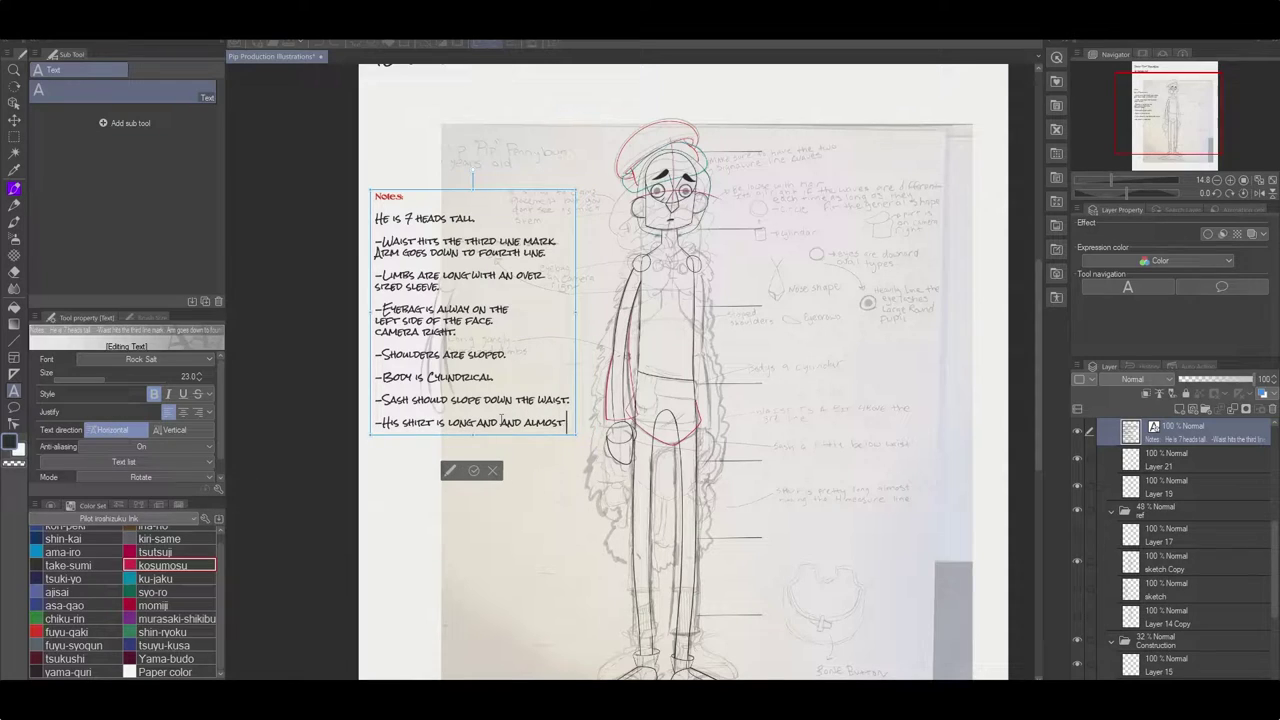
key("Return")
type("hits the fifth line mark.")
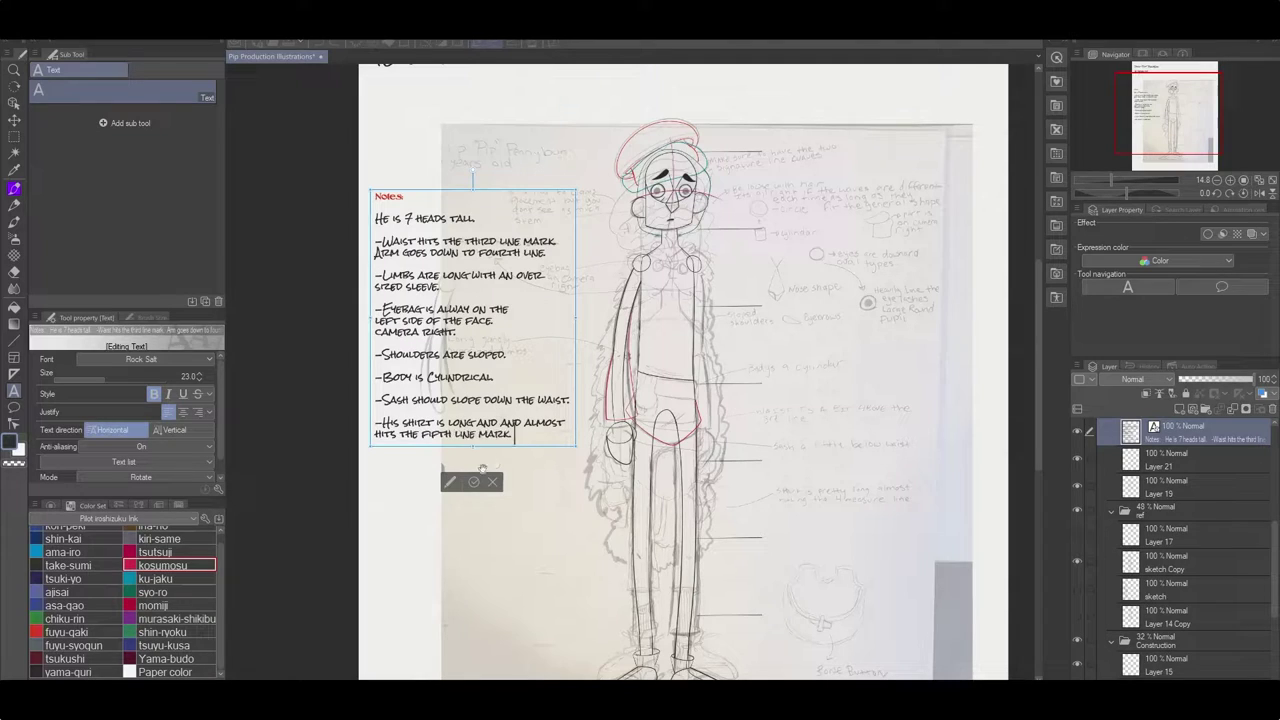
key("Return")
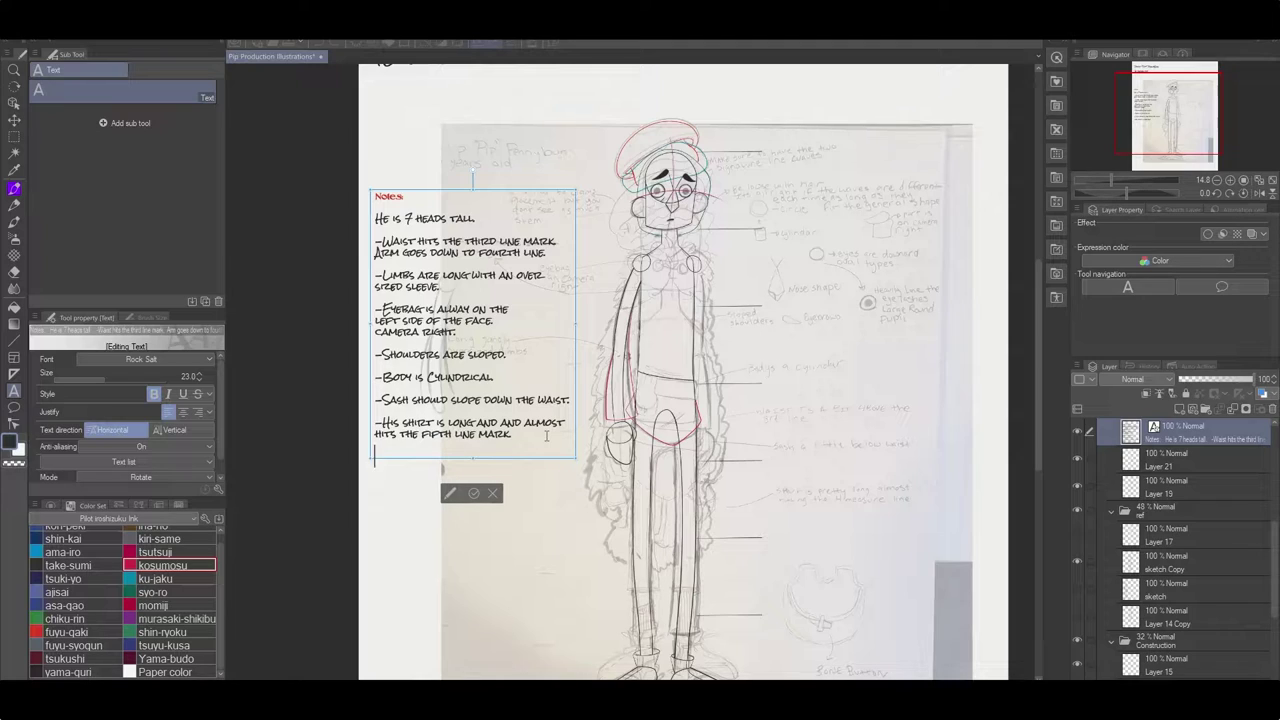
Add the note "-His cap is tilted just like Liams the only difference is that you can barely make out the stem from a front shot.".
key("Return")
type("-")
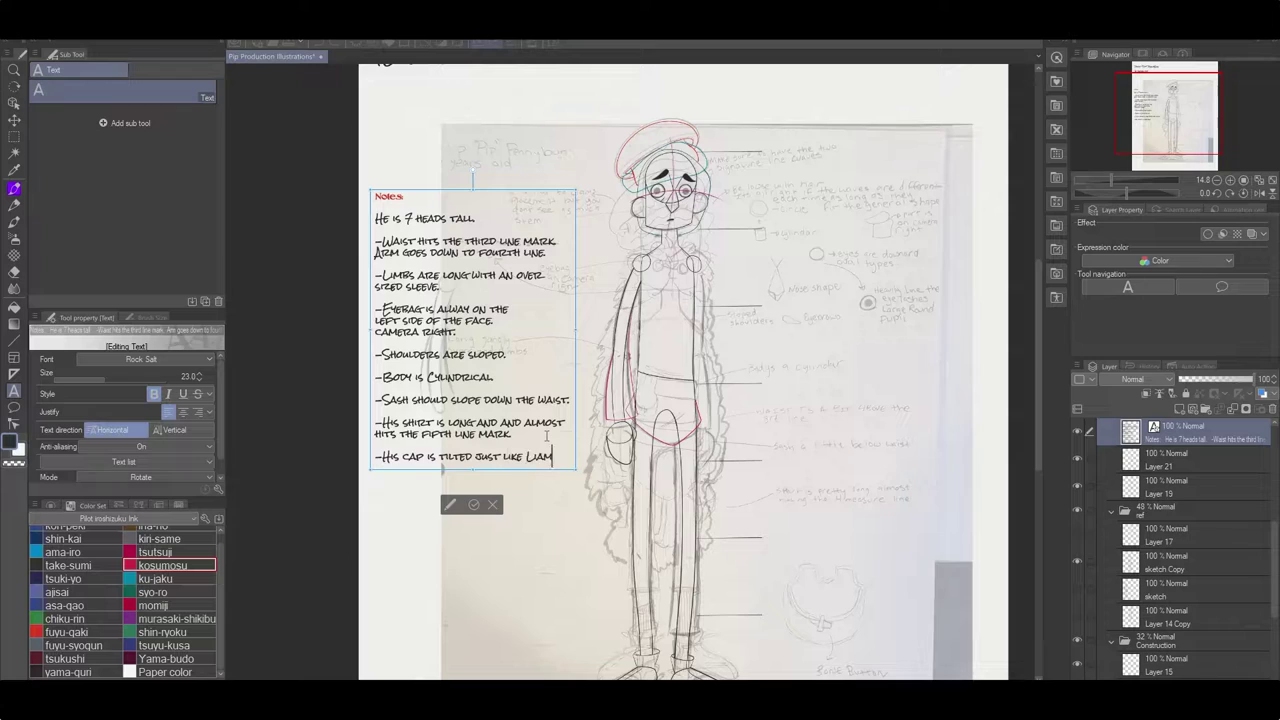
key("Return")
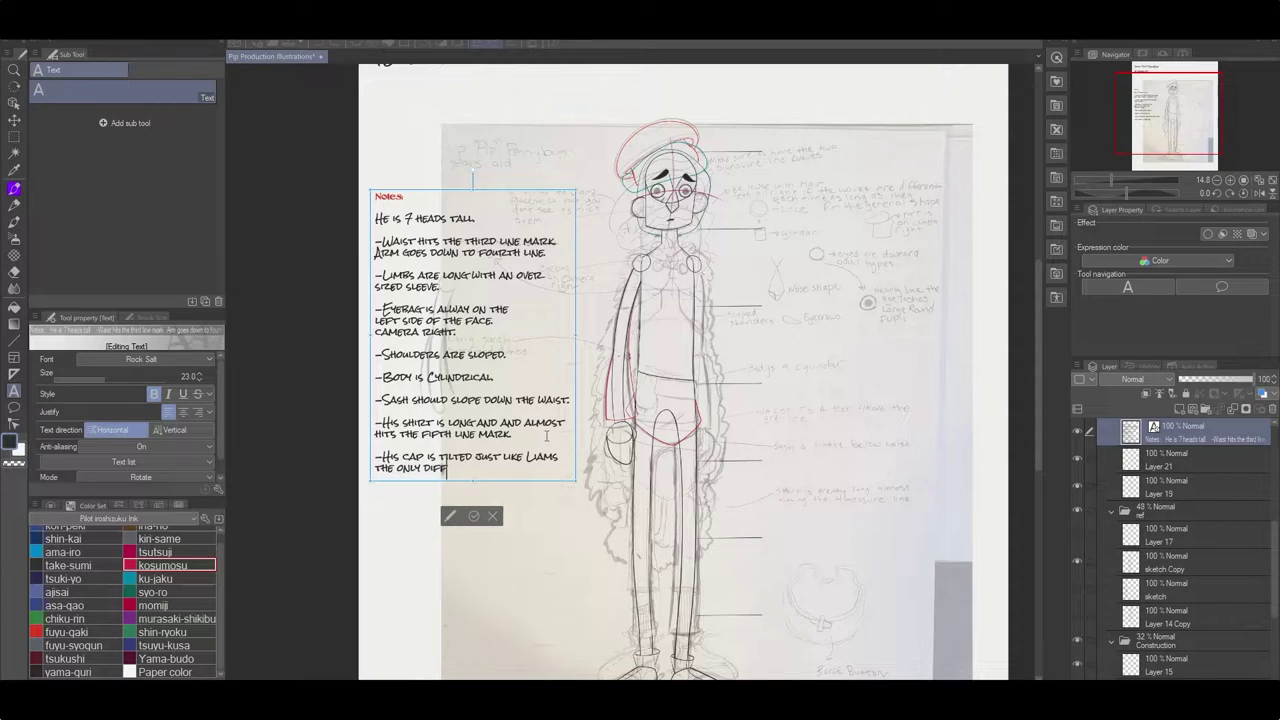
key("Return")
type("barely make out the stem")
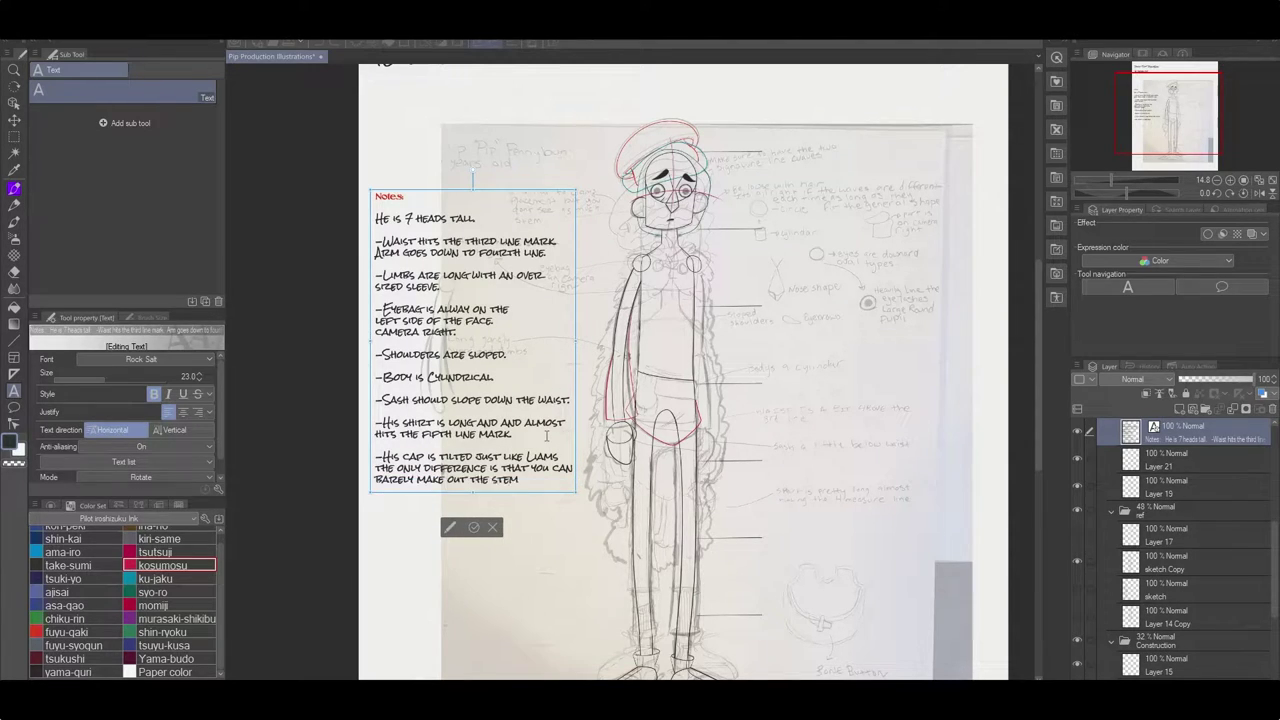
type(" from a f")
key("Return")
type("front shot.")
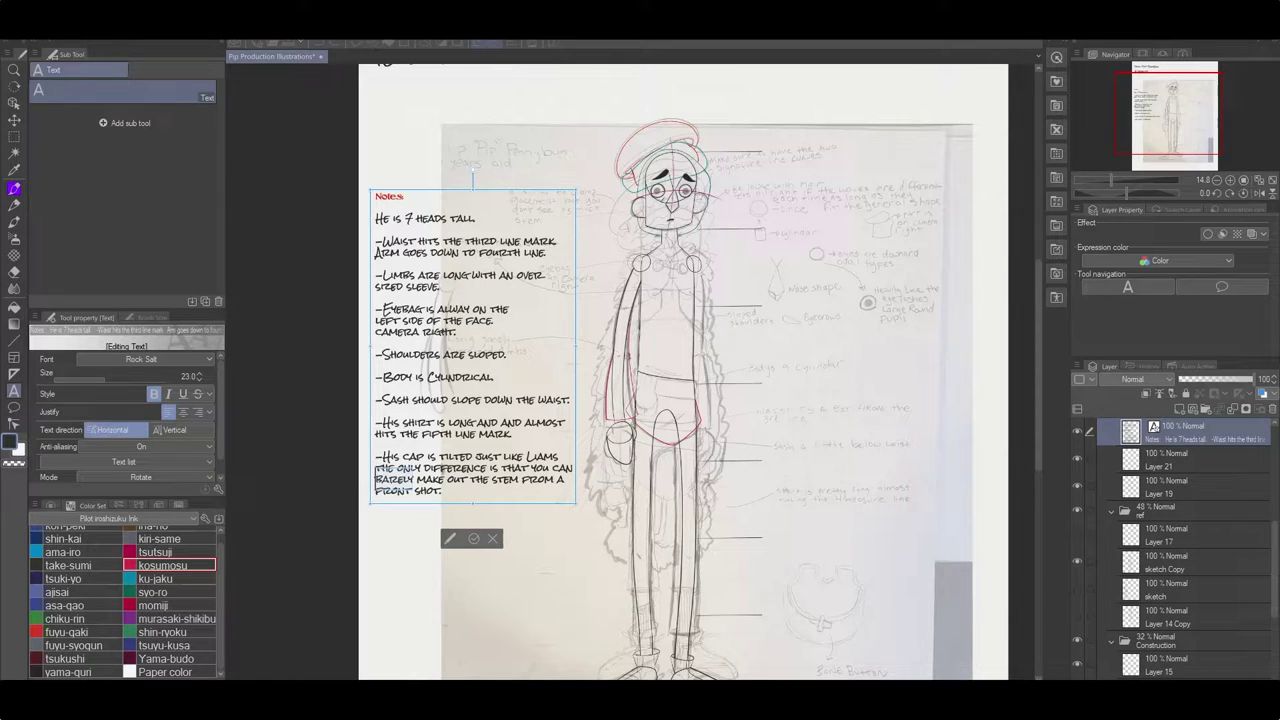
Collapse the ref folder in the layer list and look over the handwritten notes around the head.
scroll(633, 372, "up", 5)
left_click(1111, 511)
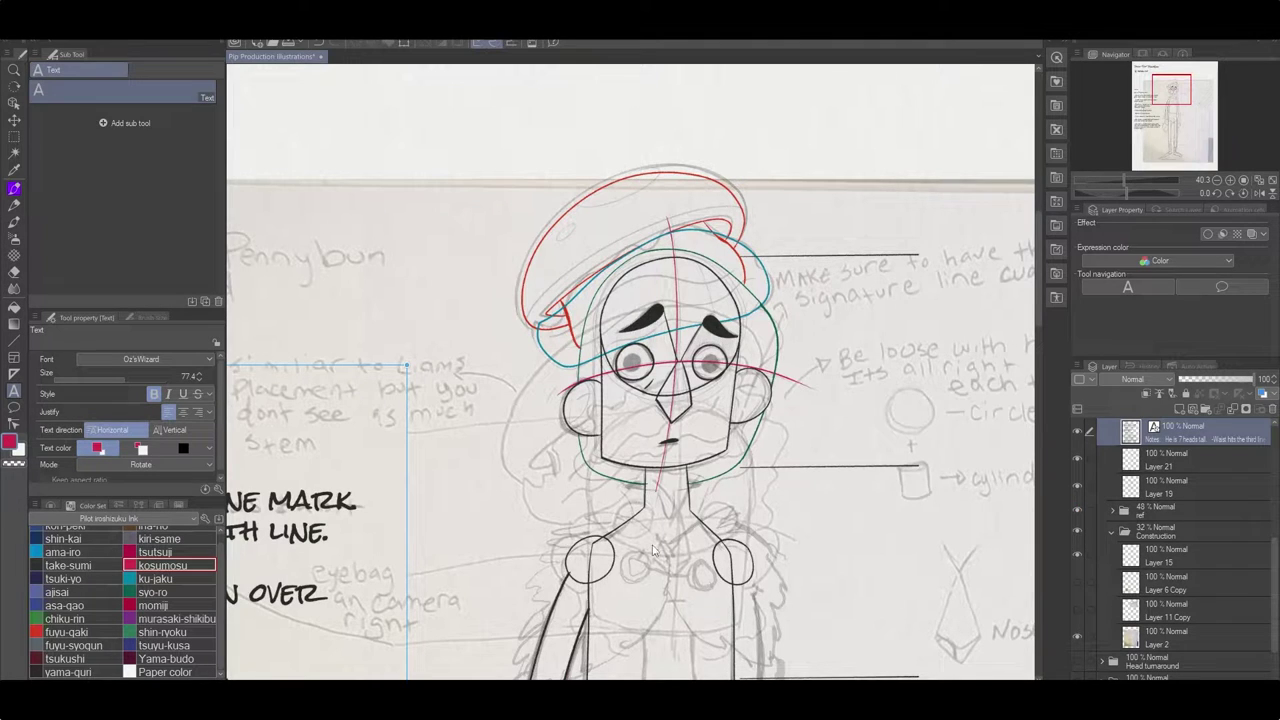
left_click_drag(645, 556, 455, 466)
scroll(593, 581, "down", 3)
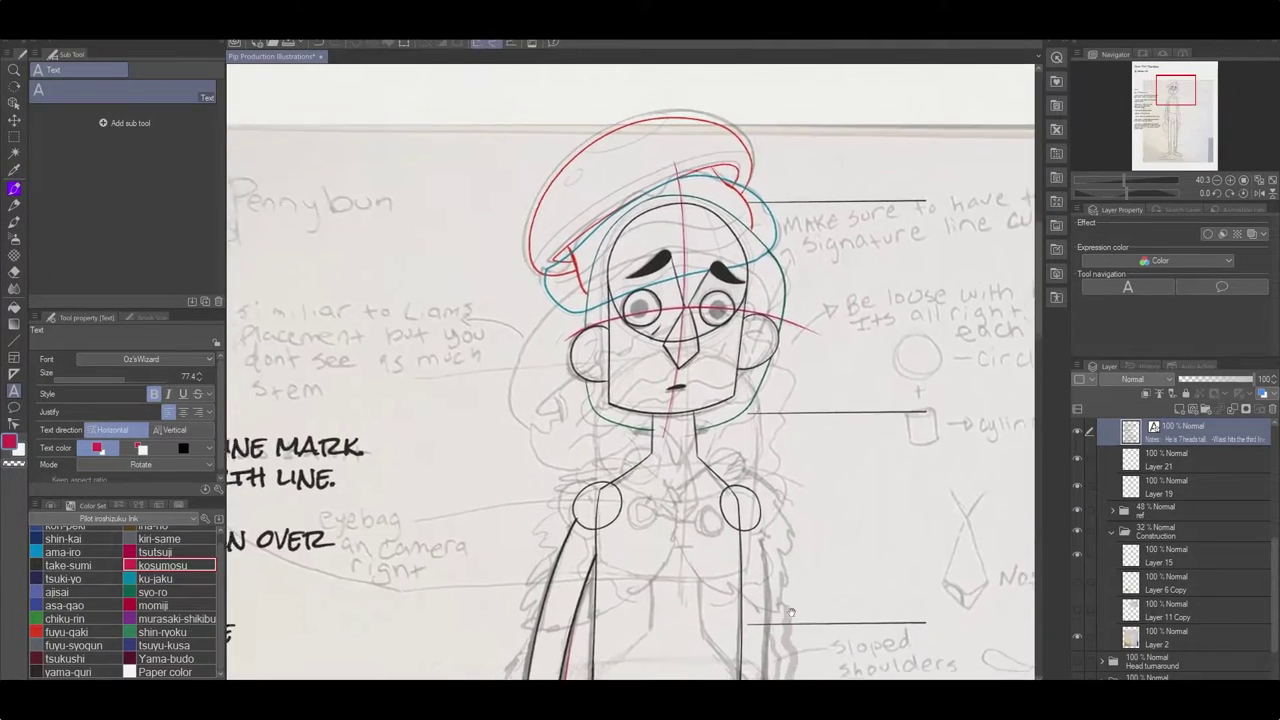
Add the note "-Be loose with the top hair piece. Just keep it within that "bacon" look with the two hair lines." and commit the text.
left_click_drag(250, 560, 697, 560)
left_click(697, 536)
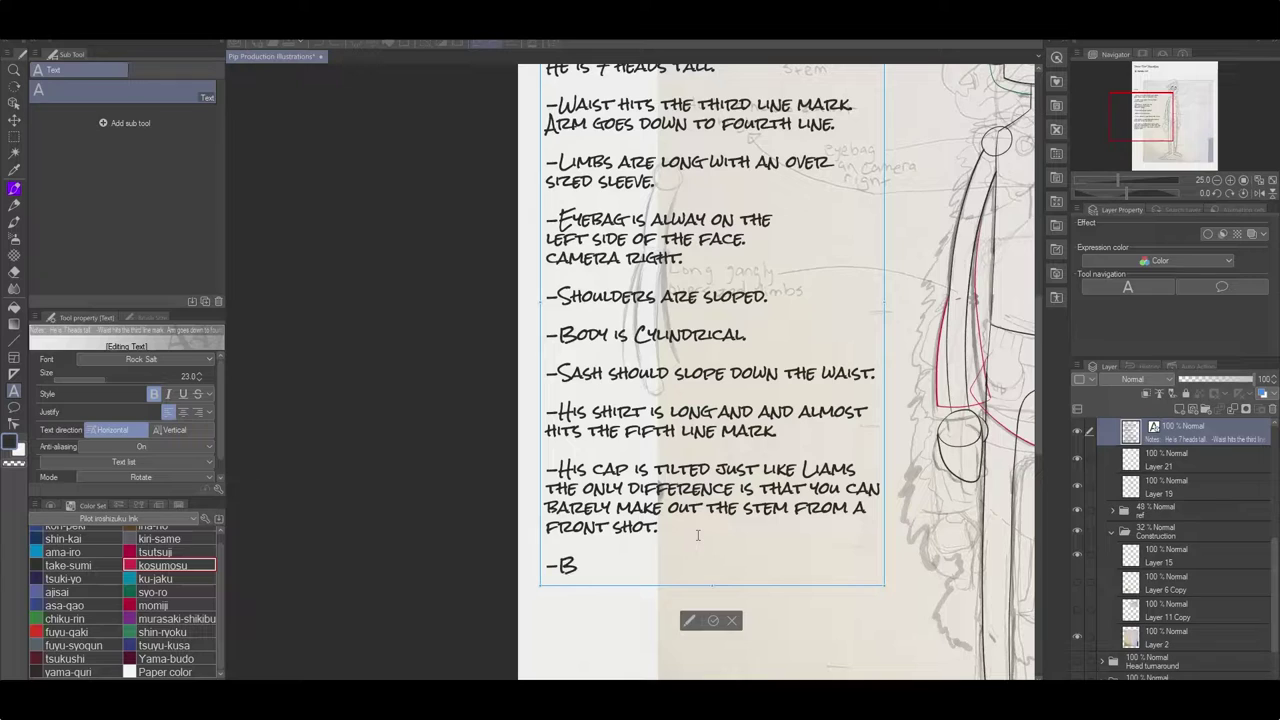
type("-Be loose with thetop hair p")
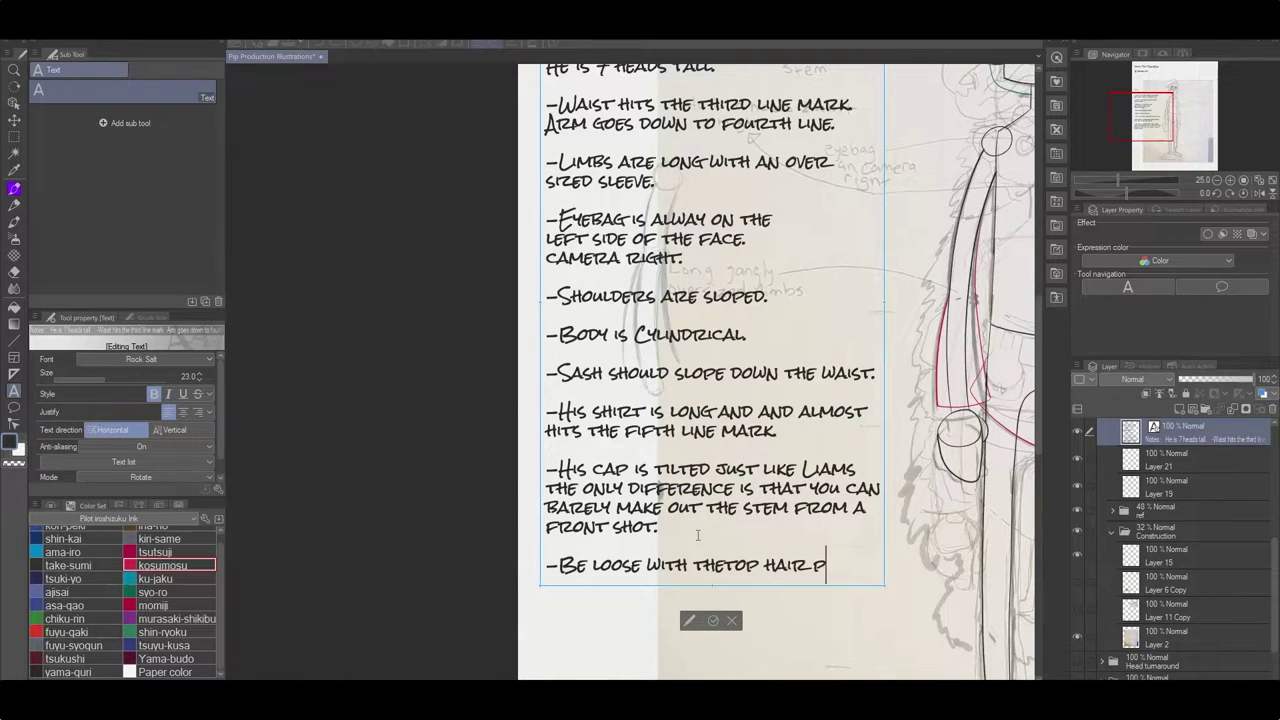
type("iece. Just")
key("Return")
type("keep it within that \"bacon\" look.")
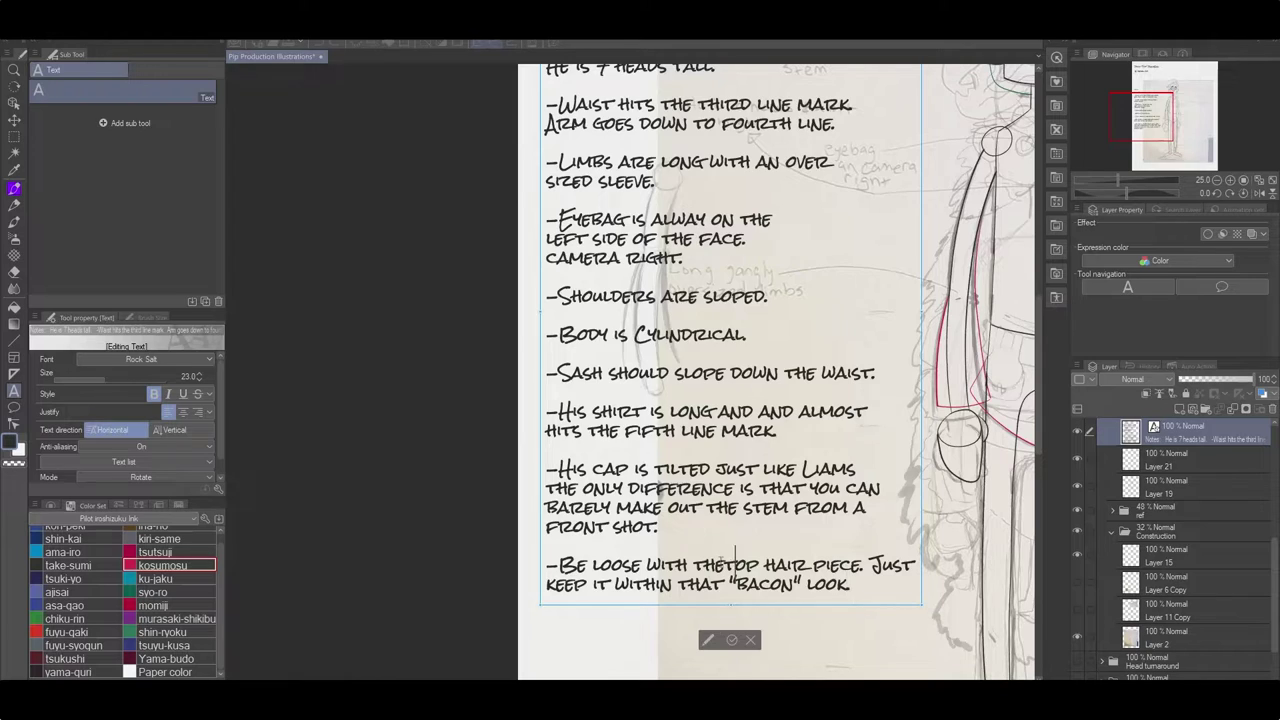
left_click(849, 585)
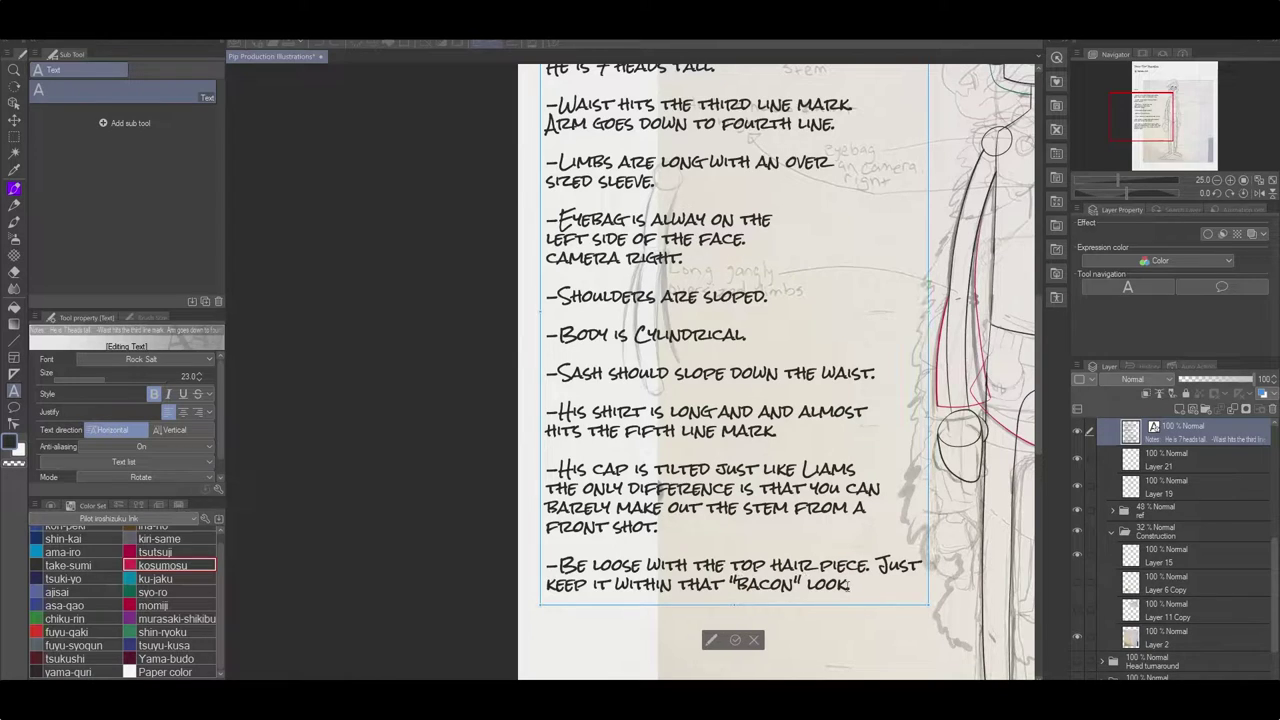
type("with the two")
key("Return")
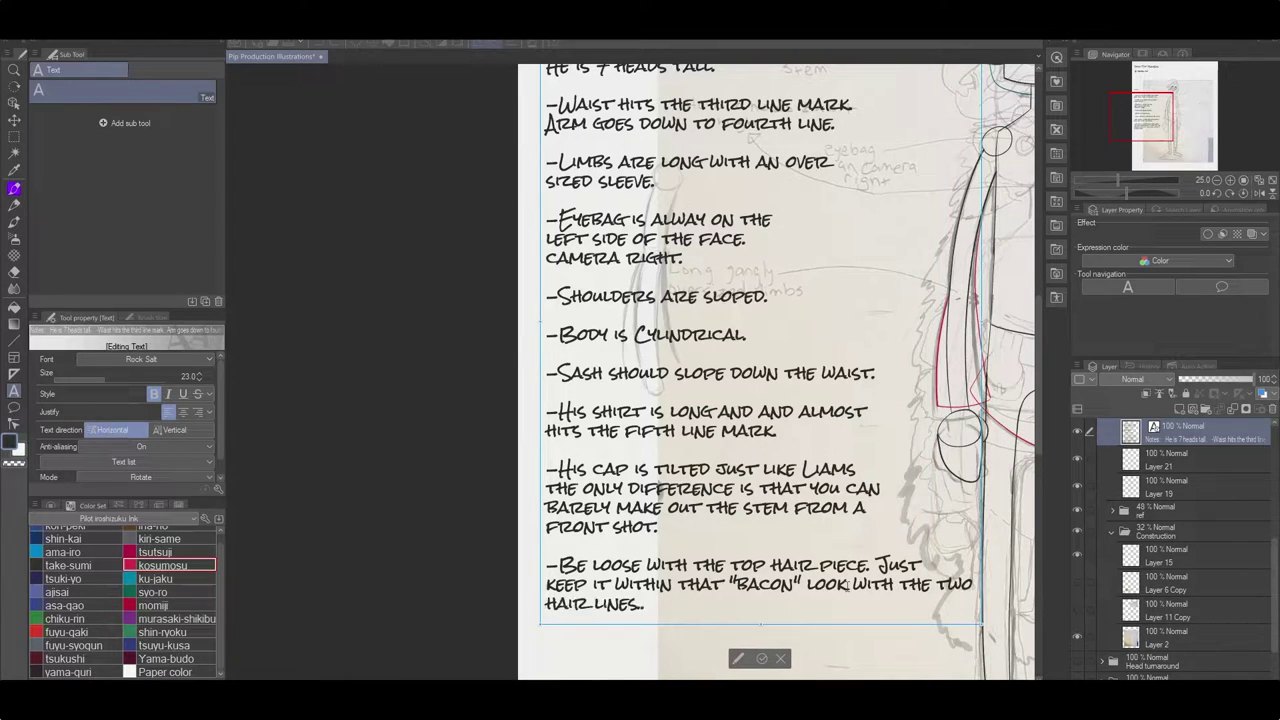
left_click(782, 651)
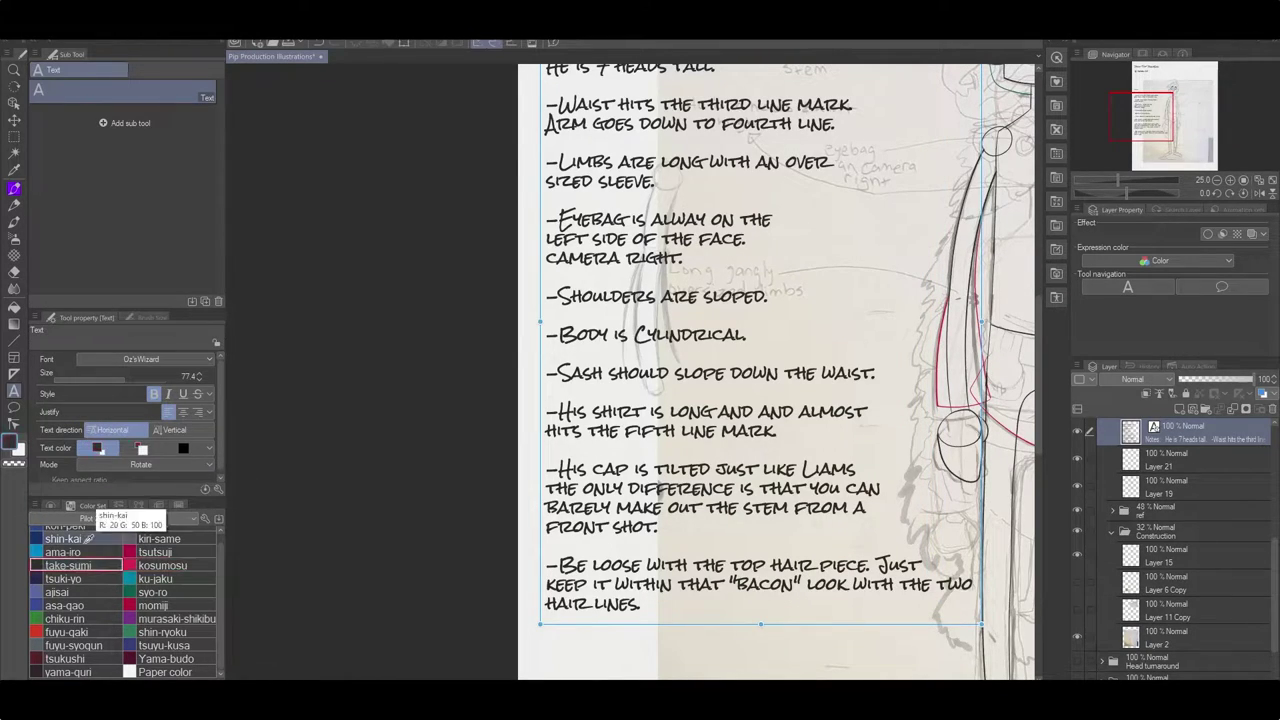
Check the artwork with Layer 19 hidden, restore it, and add a new layer above it for inking the detail shapes.
left_click(1150, 531)
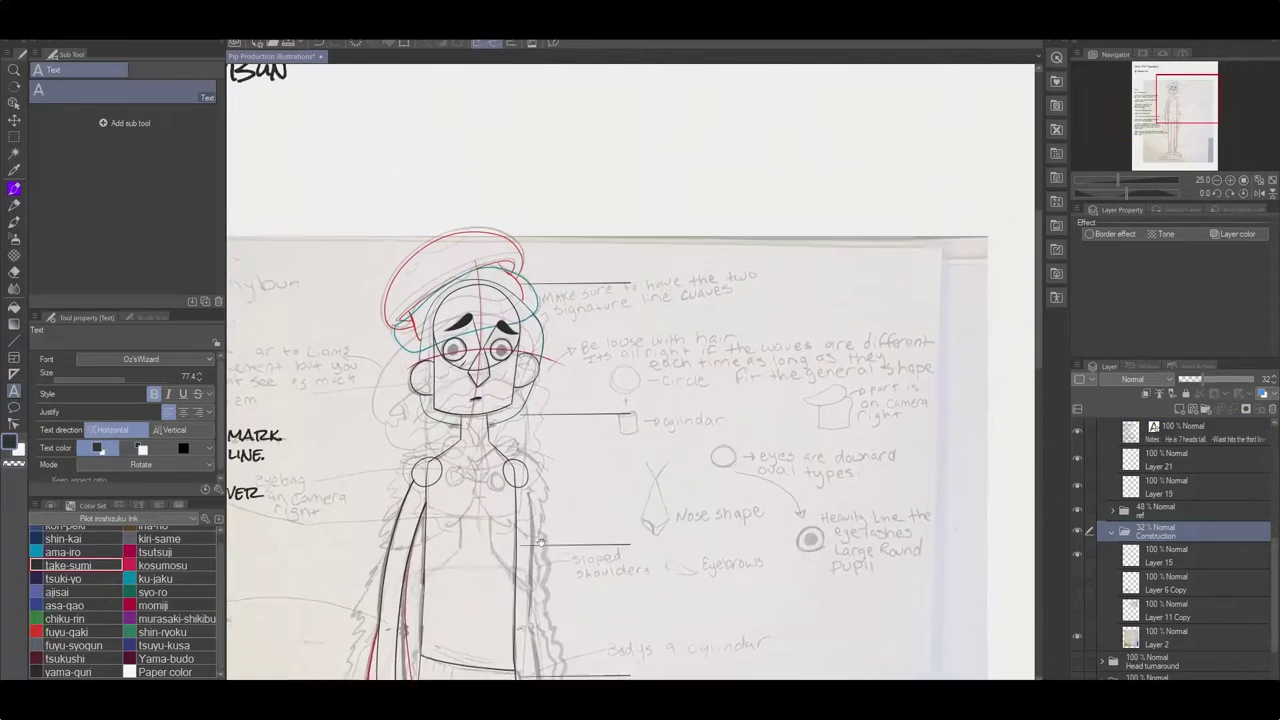
scroll(729, 430, "up", 2)
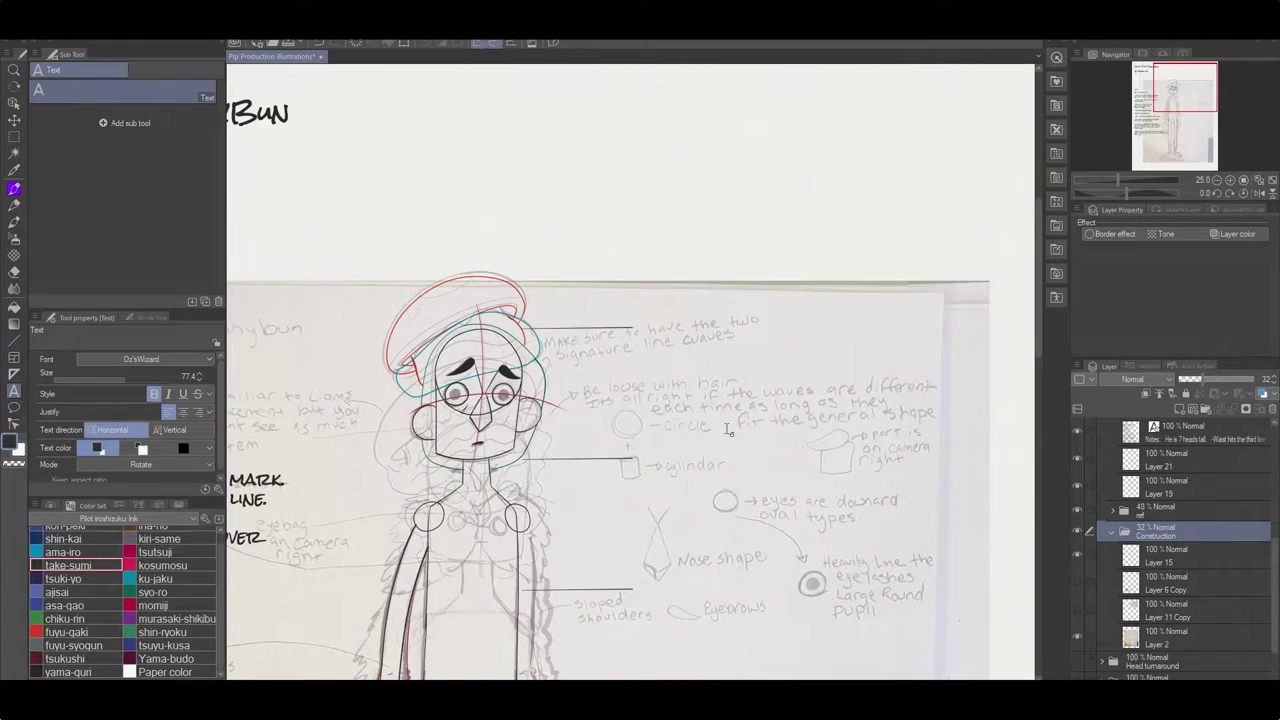
scroll(729, 430, "up", 1)
left_click(1150, 487)
left_click(1077, 485)
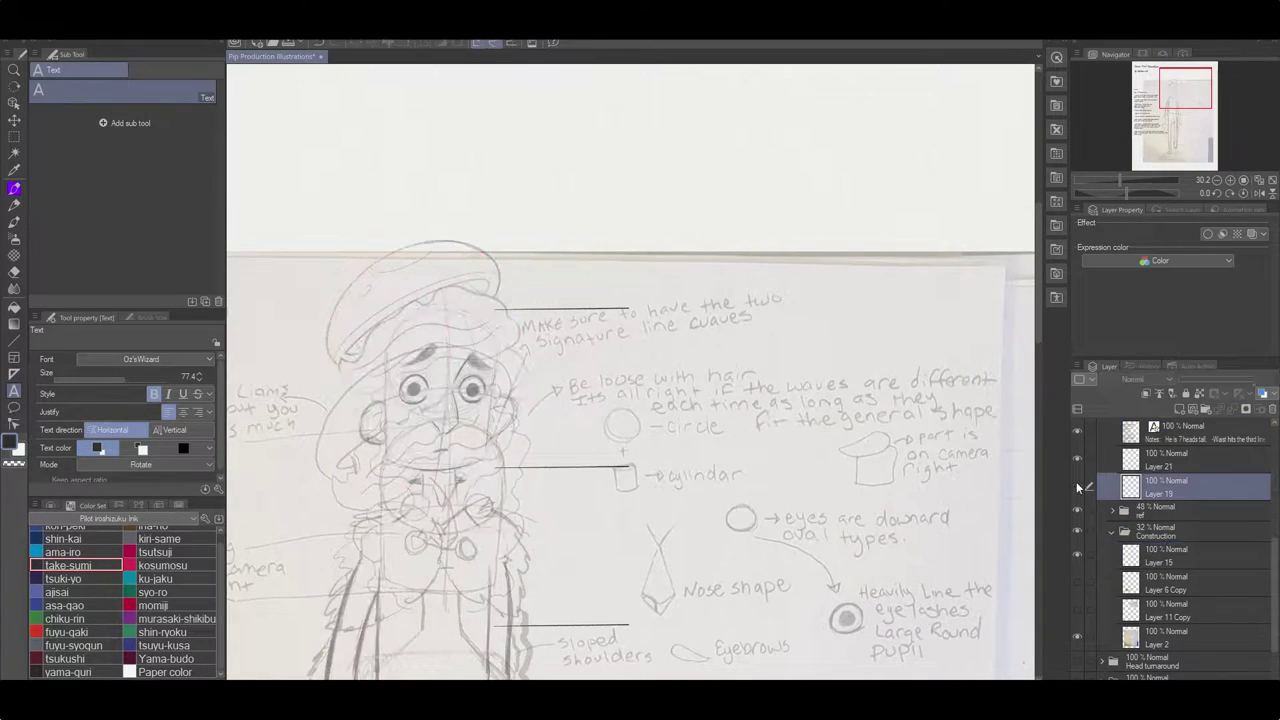
left_click(1077, 485)
left_click(1180, 407)
scroll(730, 480, "up", 1)
key("p")
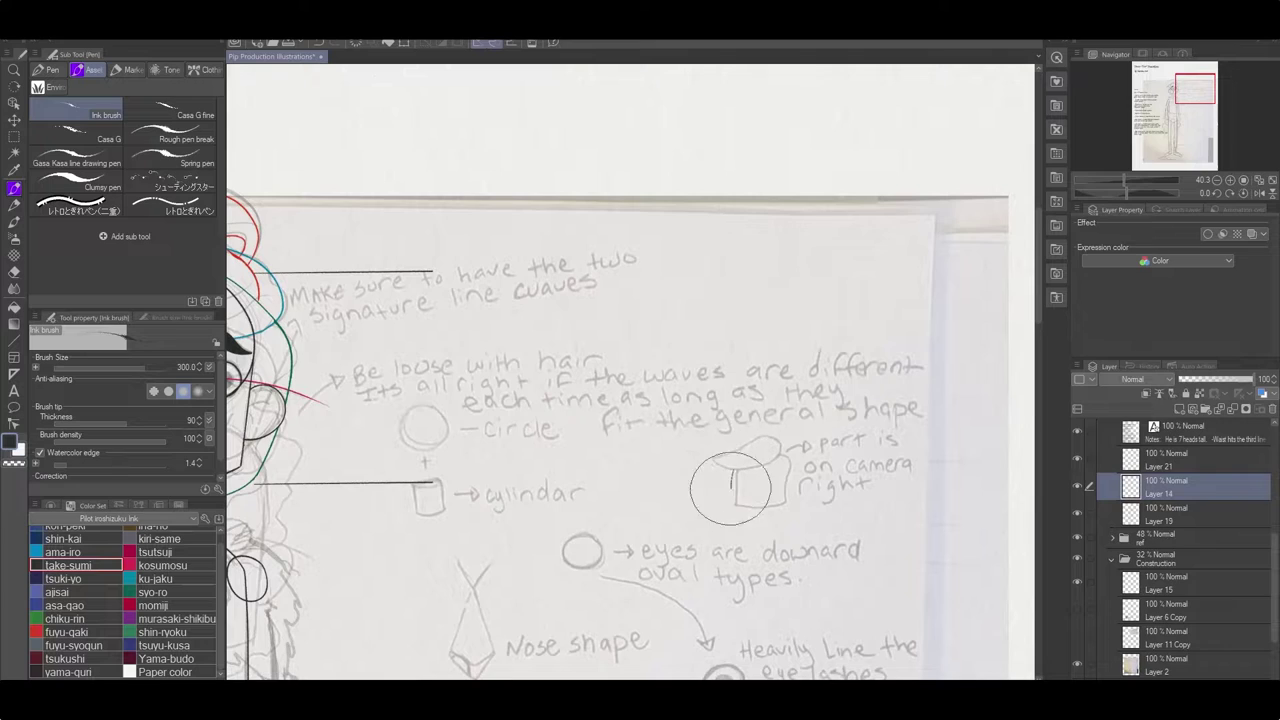
Ink the hair-part shape, the circle plus cylinder head forms, and the eye circle over the handwritten reference in take-sumi.
mouse_move(734, 470)
left_mouse_down()
mouse_move(760, 508)
mouse_move(788, 472)
mouse_move(778, 440)
mouse_move(790, 482)
left_mouse_up()
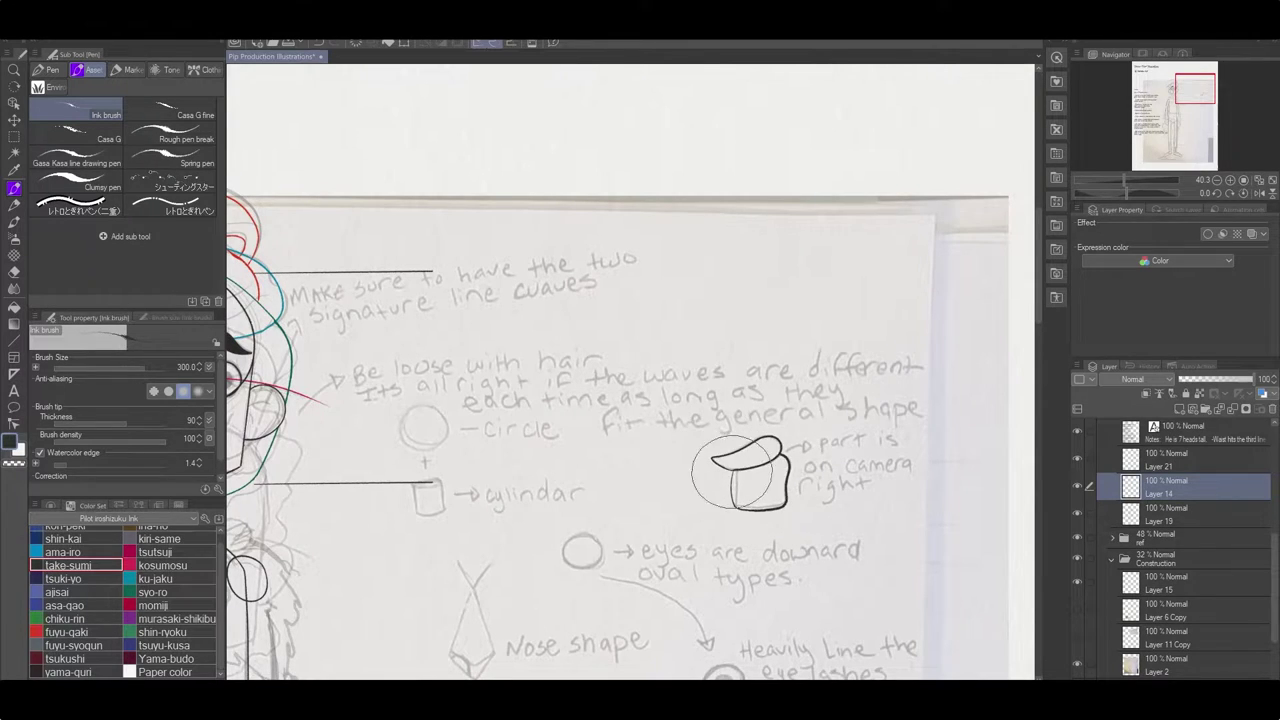
left_click_drag(424, 406, 426, 408)
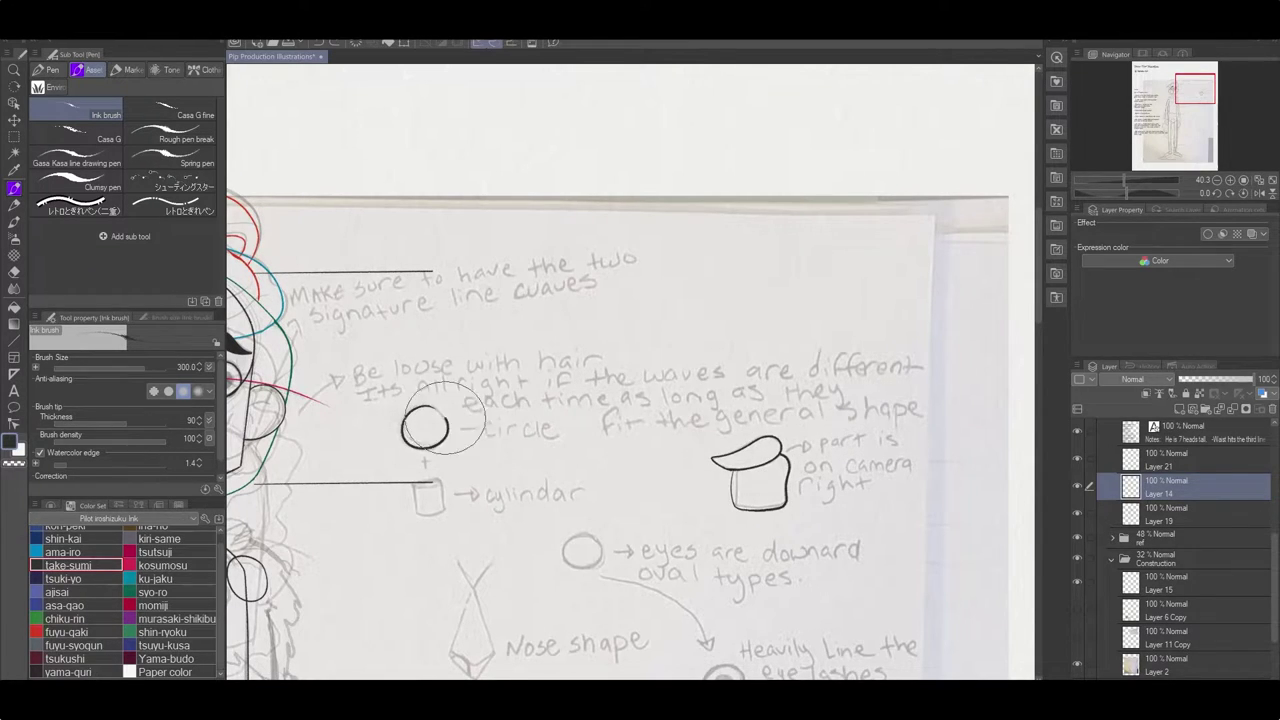
mouse_move(423, 457)
left_mouse_down()
mouse_move(526, 451)
mouse_move(552, 492)
mouse_move(568, 500)
mouse_move(580, 476)
mouse_move(587, 494)
left_mouse_up()
left_click_drag(695, 543, 597, 527)
mouse_move(625, 401)
left_mouse_down()
mouse_move(604, 430)
mouse_move(640, 412)
left_mouse_up()
Outline the eyebrow shape beside the "Eyebrows" label and fill it solid with take-sumi.
mouse_move(660, 600)
left_mouse_down()
mouse_move(622, 536)
mouse_move(656, 528)
mouse_move(610, 548)
mouse_move(656, 530)
left_mouse_up()
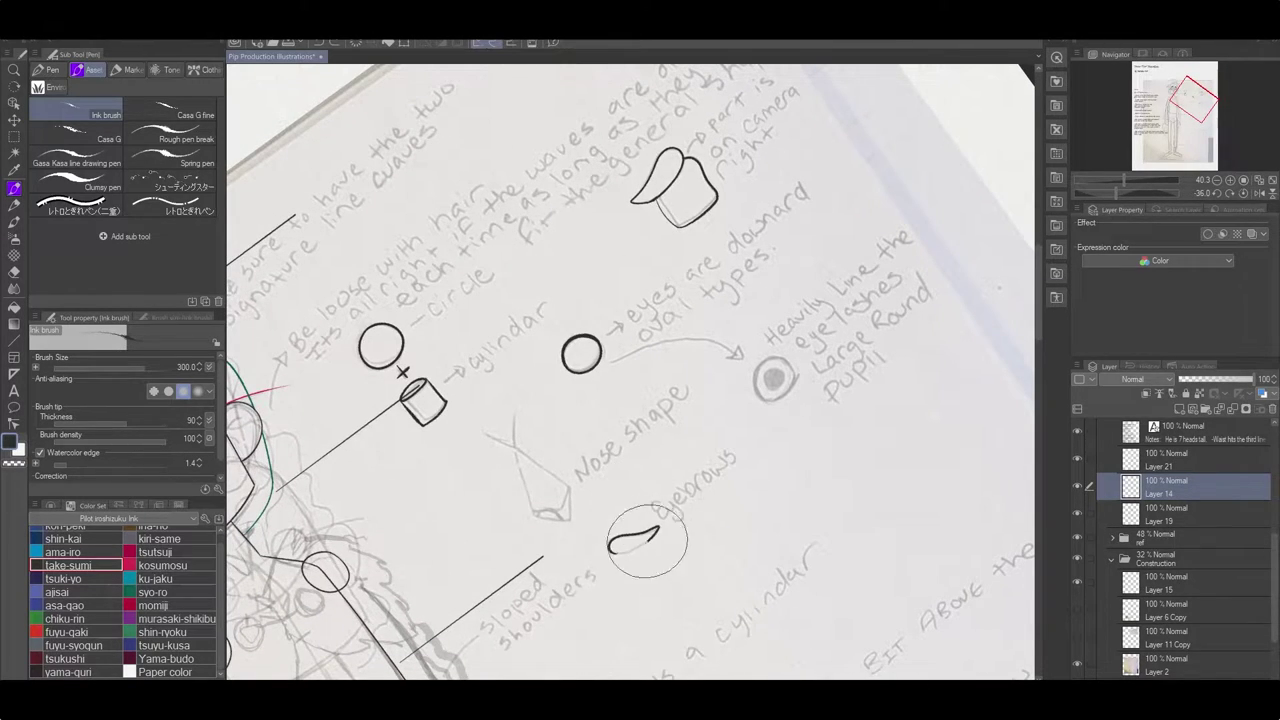
key("g")
left_click(634, 540)
Ink the pointed nose shape with its crossing upper lines in take-sumi and add a dashed kosumosu curve along its side.
key("p")
left_click_drag(483, 432, 560, 484)
mouse_move(515, 413)
left_mouse_down()
mouse_move(532, 514)
mouse_move(620, 470)
mouse_move(723, 462)
left_mouse_up()
left_click(168, 565)
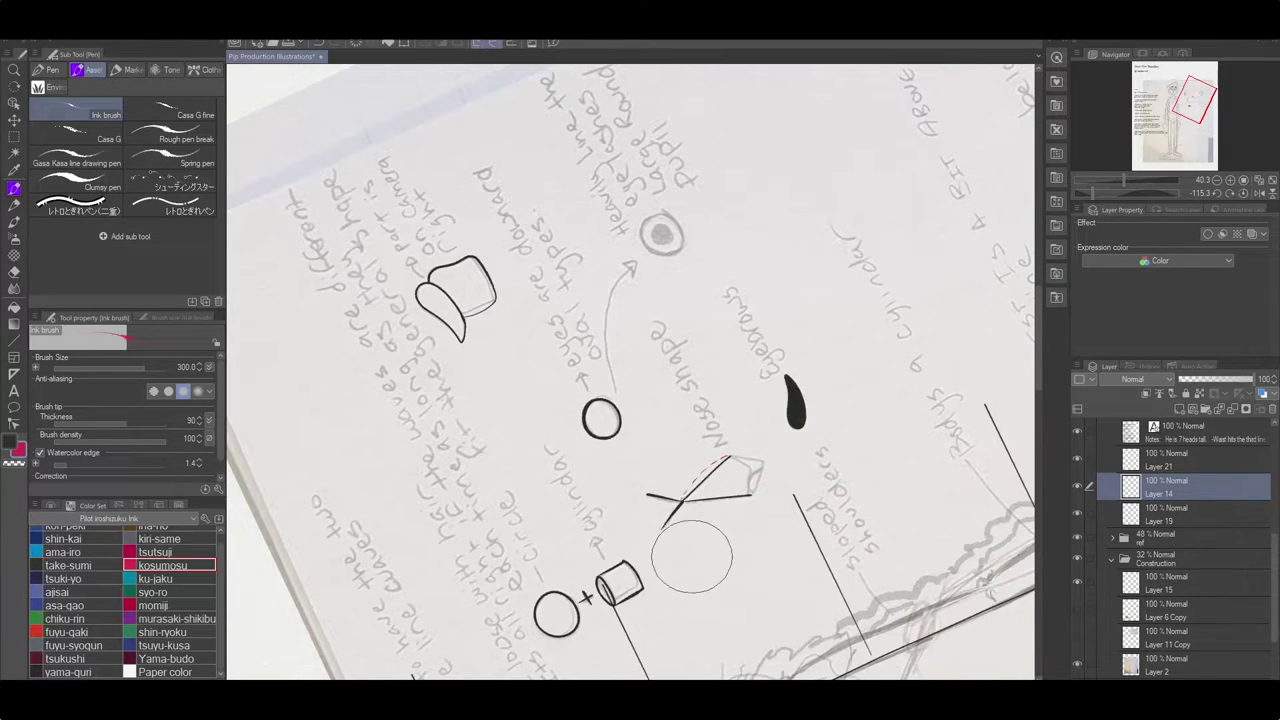
key("asciicircum")
key("asciicircum")
key("x")
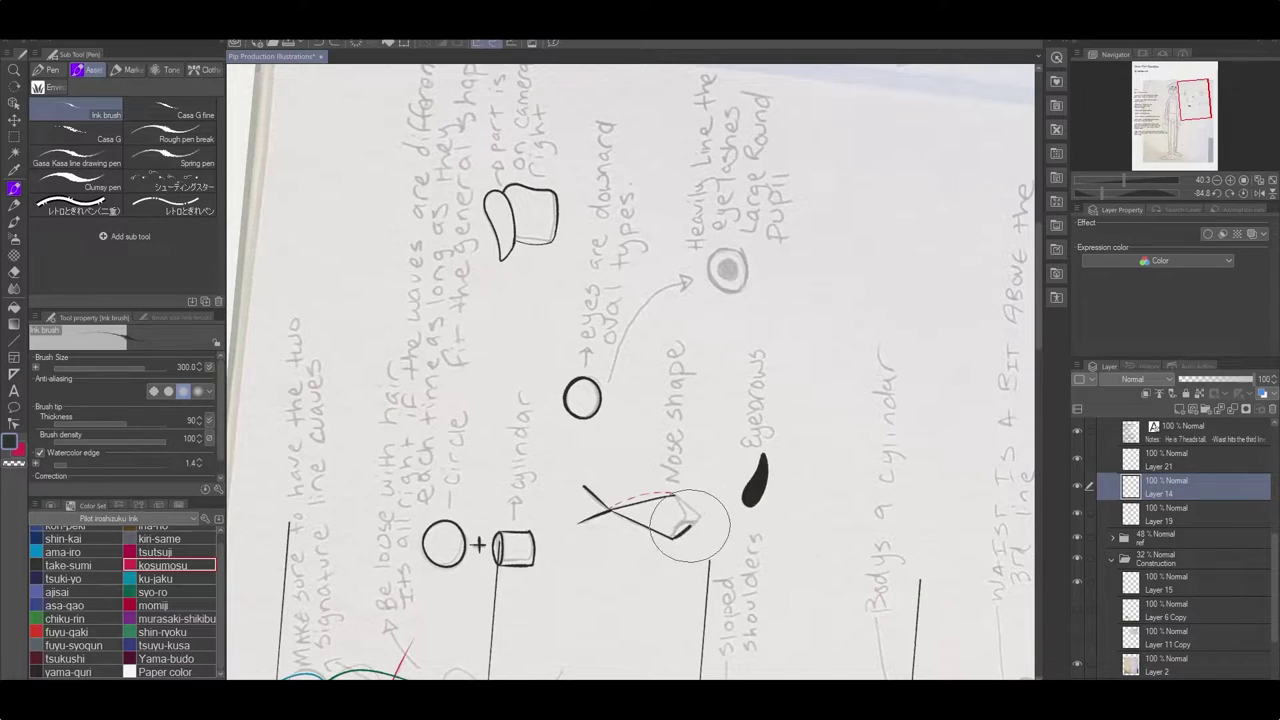
key("asciicircum")
key("asciicircum")
key("asciicircum")
key("asciicircum")
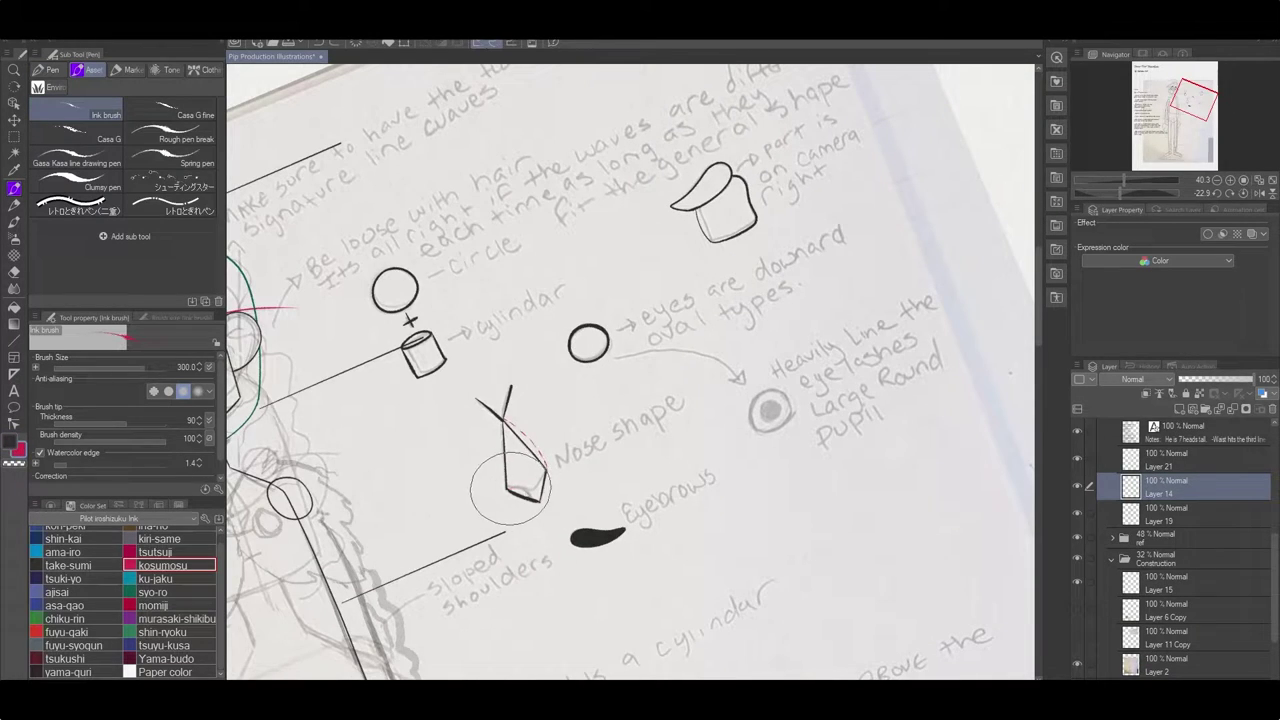
Level the canvas, start a new text object beside the hair-part drawing, and set its font to Rock Salt.
scroll(575, 580, "down", 2)
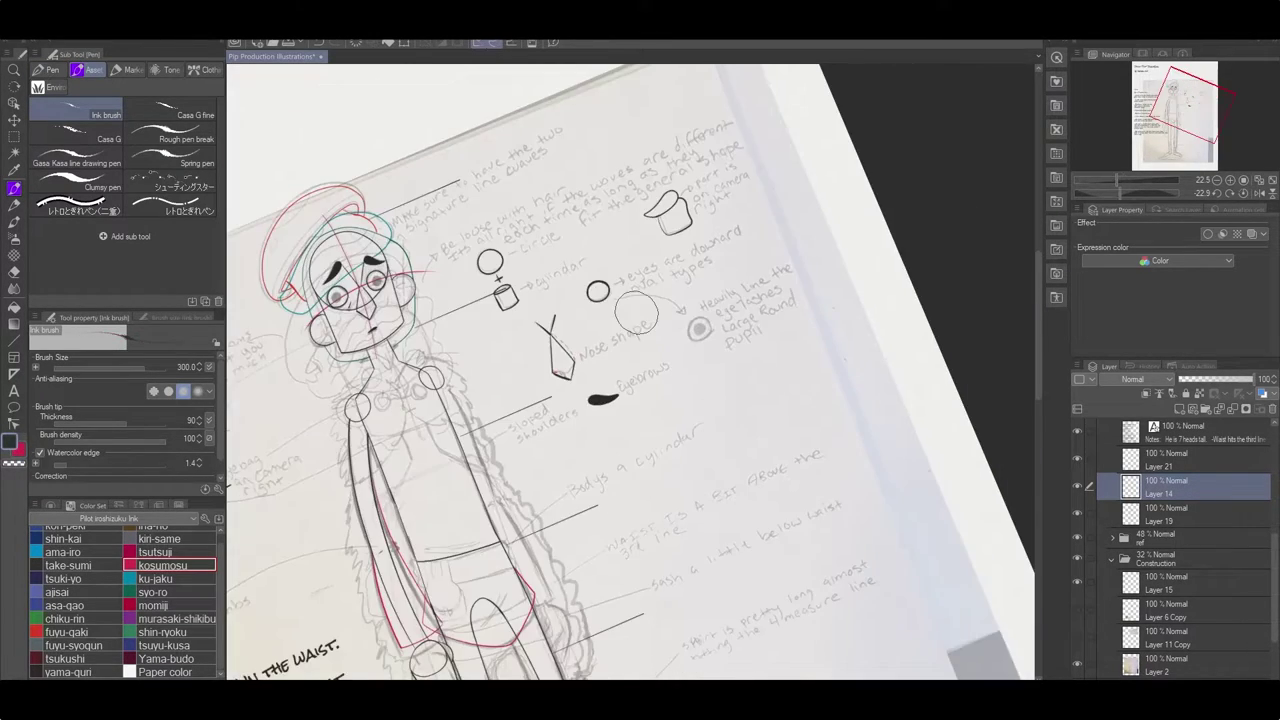
key("asciicircum")
left_click(14, 390)
left_click(740, 447)
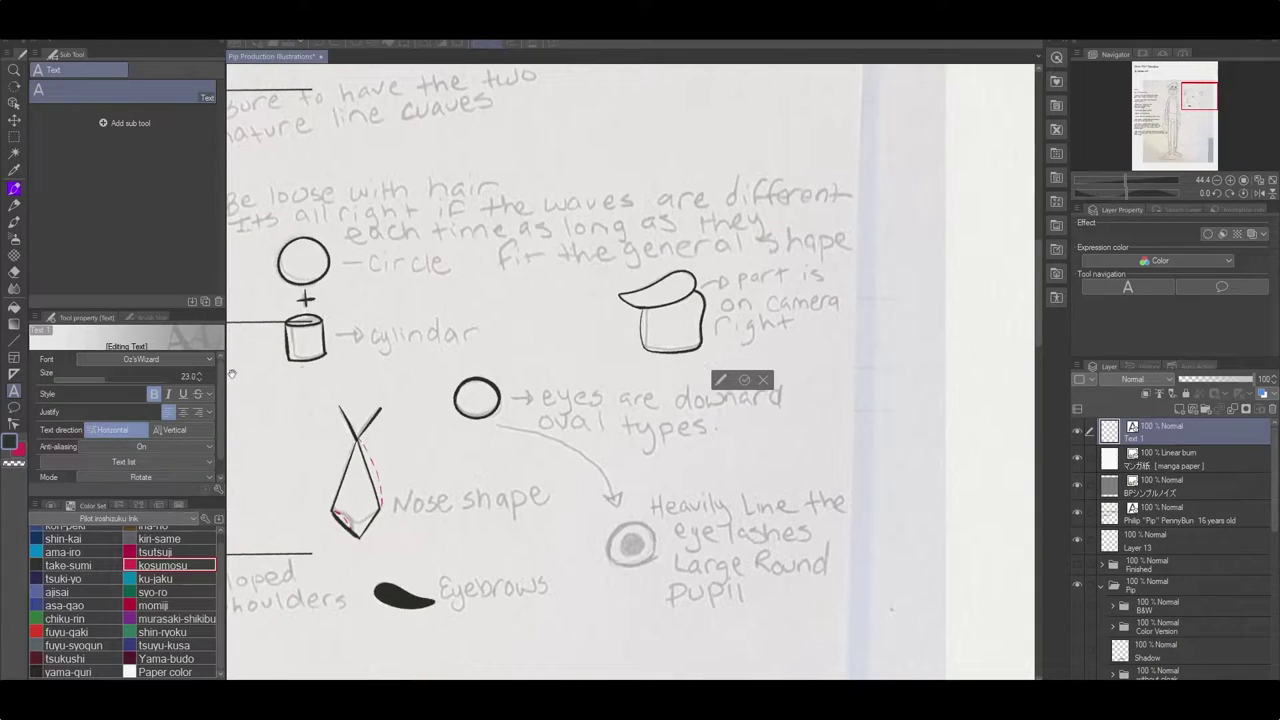
left_click(150, 359)
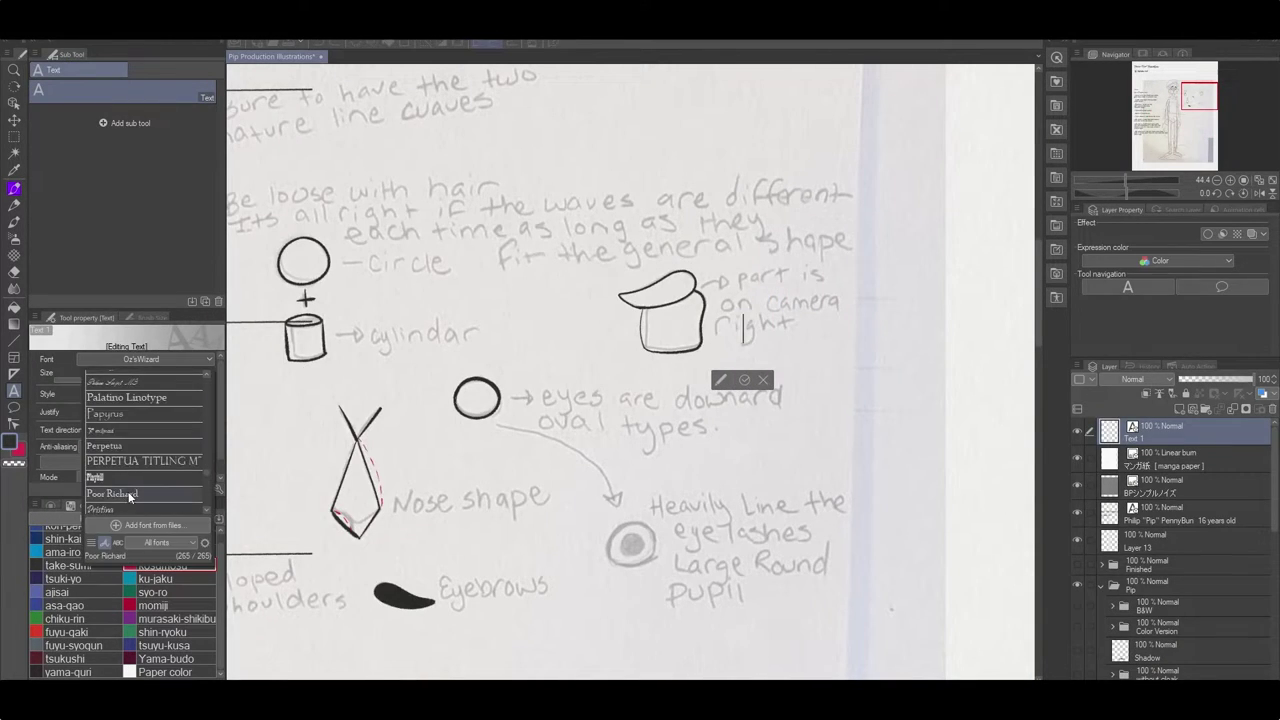
left_click(160, 413)
Enter the note "His hair part is always on the right side of his head (or camera left)." on three lines.
type("HIS HAIR PART IS AL")
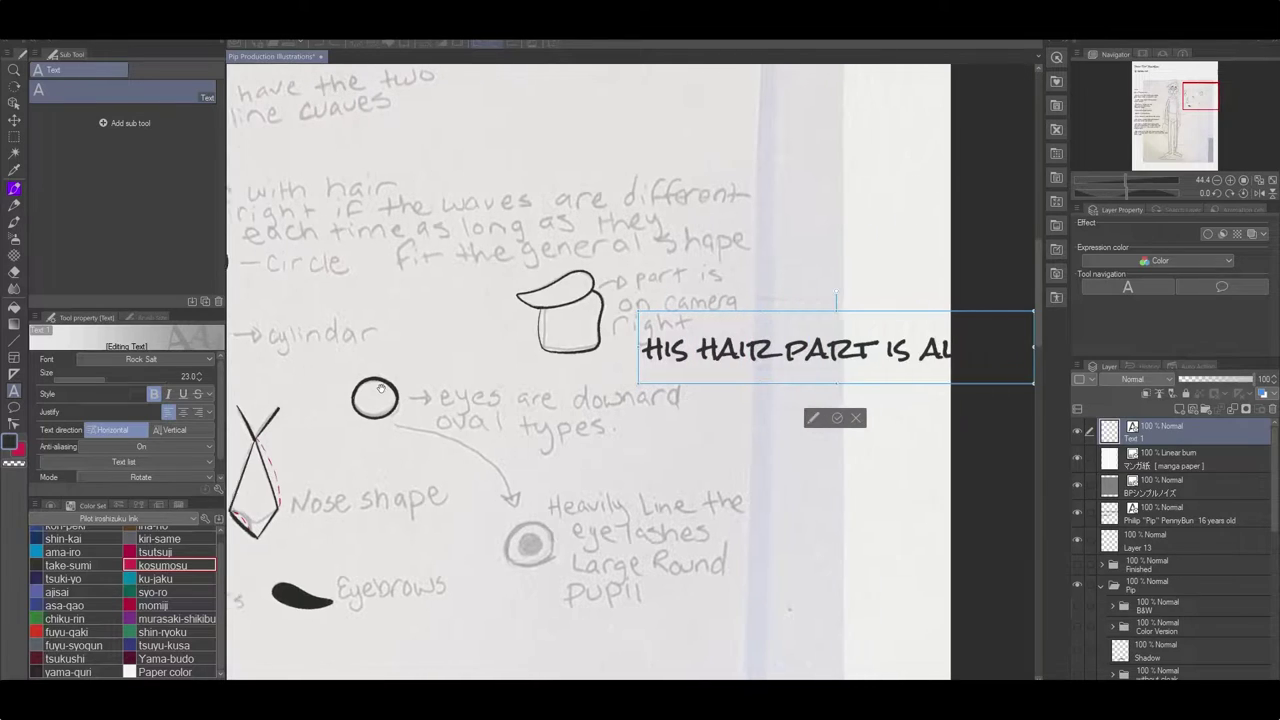
key("Return")
type("ON THE ")
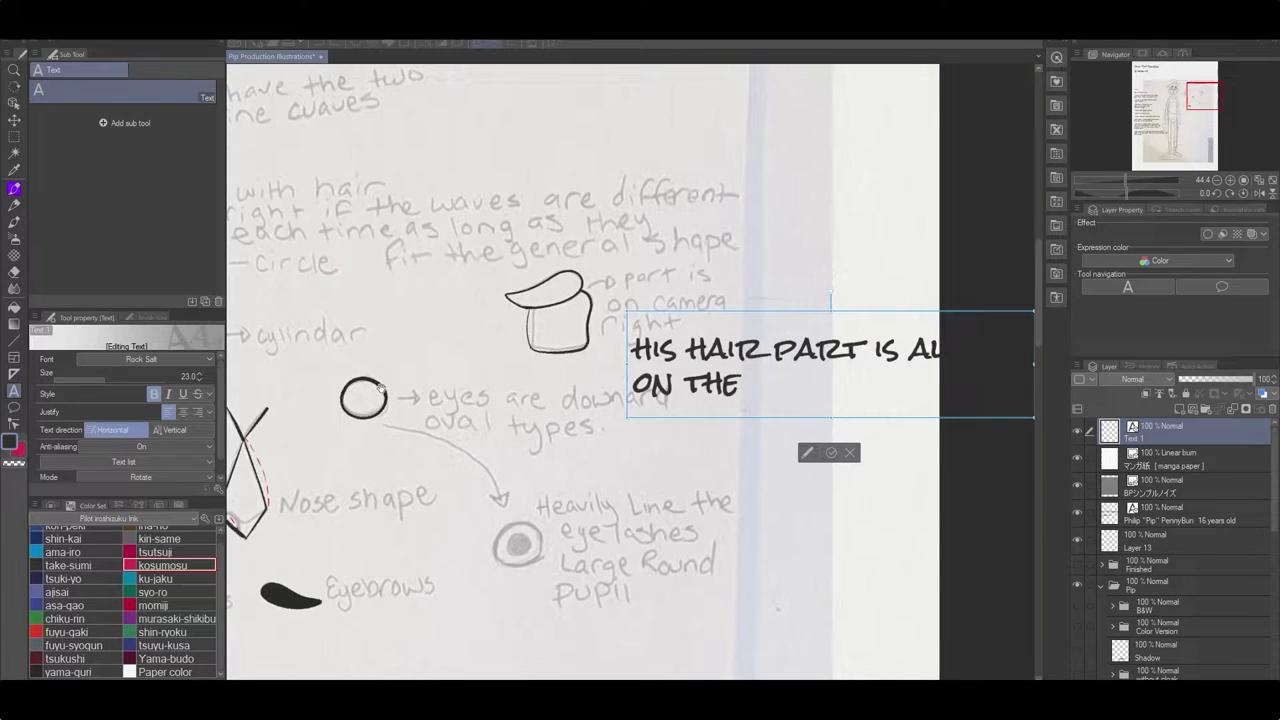
type("RIGHT SIDE OF")
key("Return")
type("HEAD (")
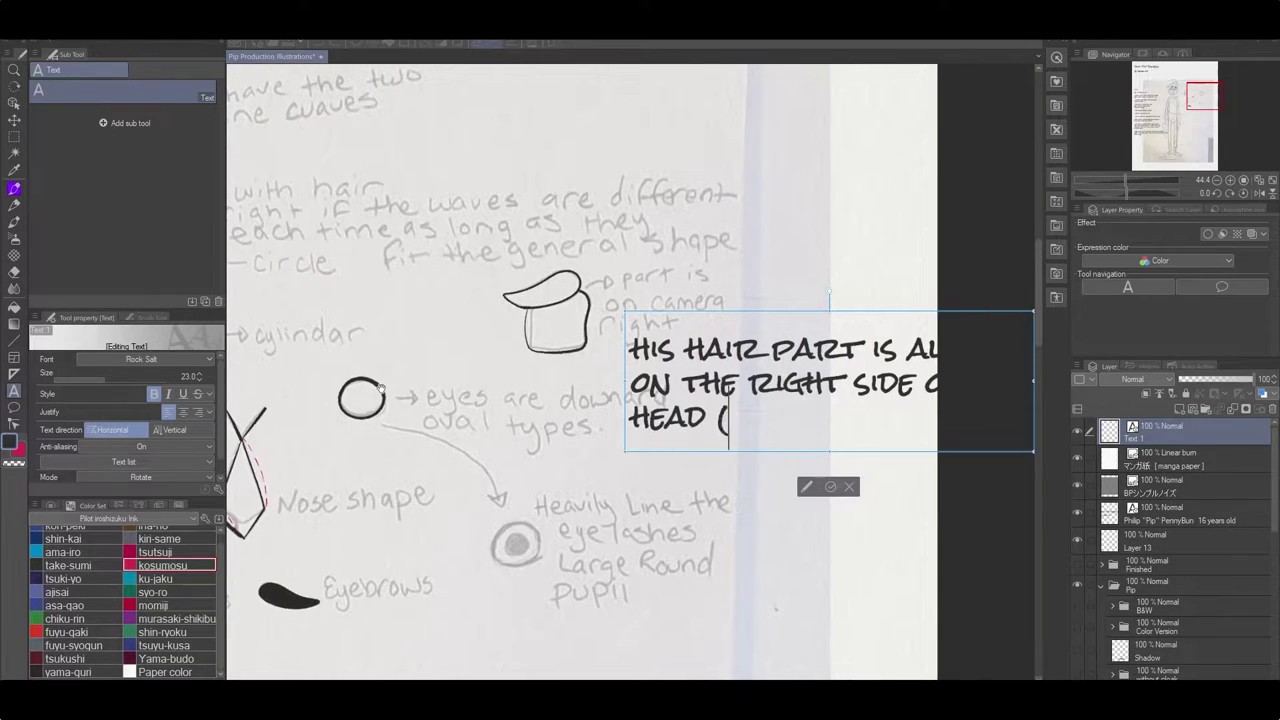
type("OR CAMERA LEFT).")
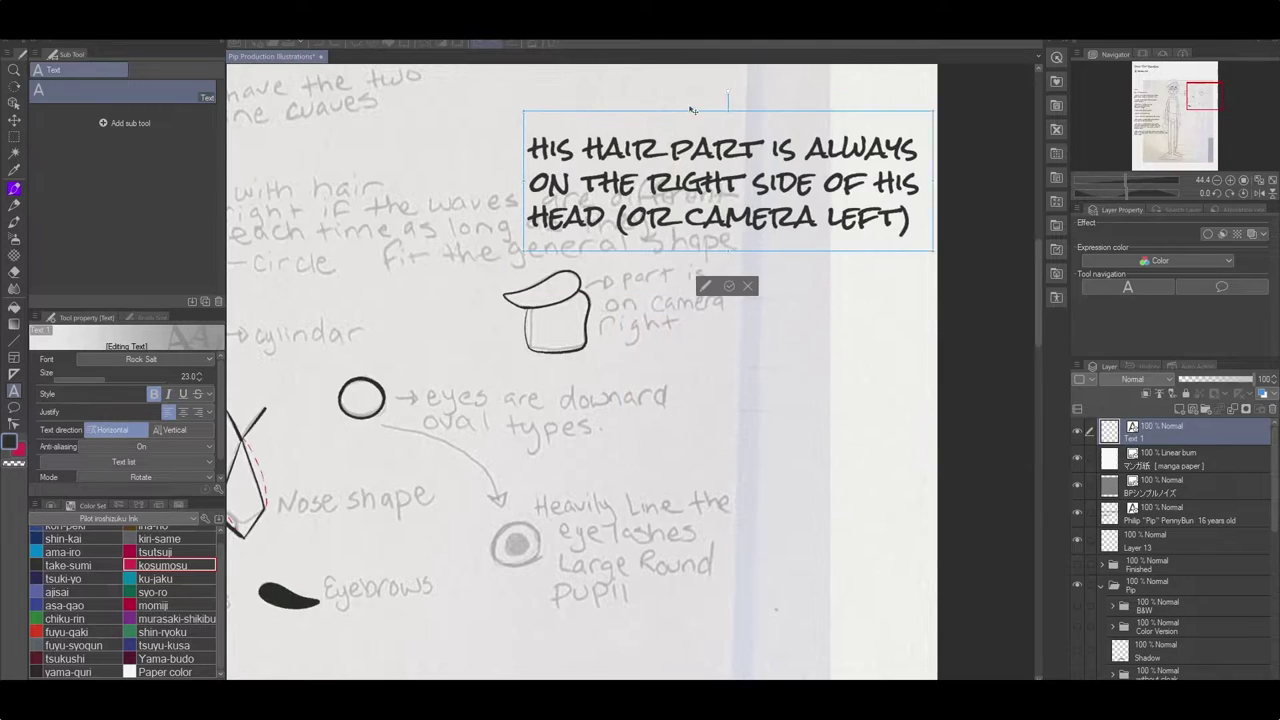
Start a new paragraph in the hair-part note reading "Eyes are downward oval shapes." on two lines.
key("Return")
key("Return")
type("EYES ARE DOWNWARD OVAL")
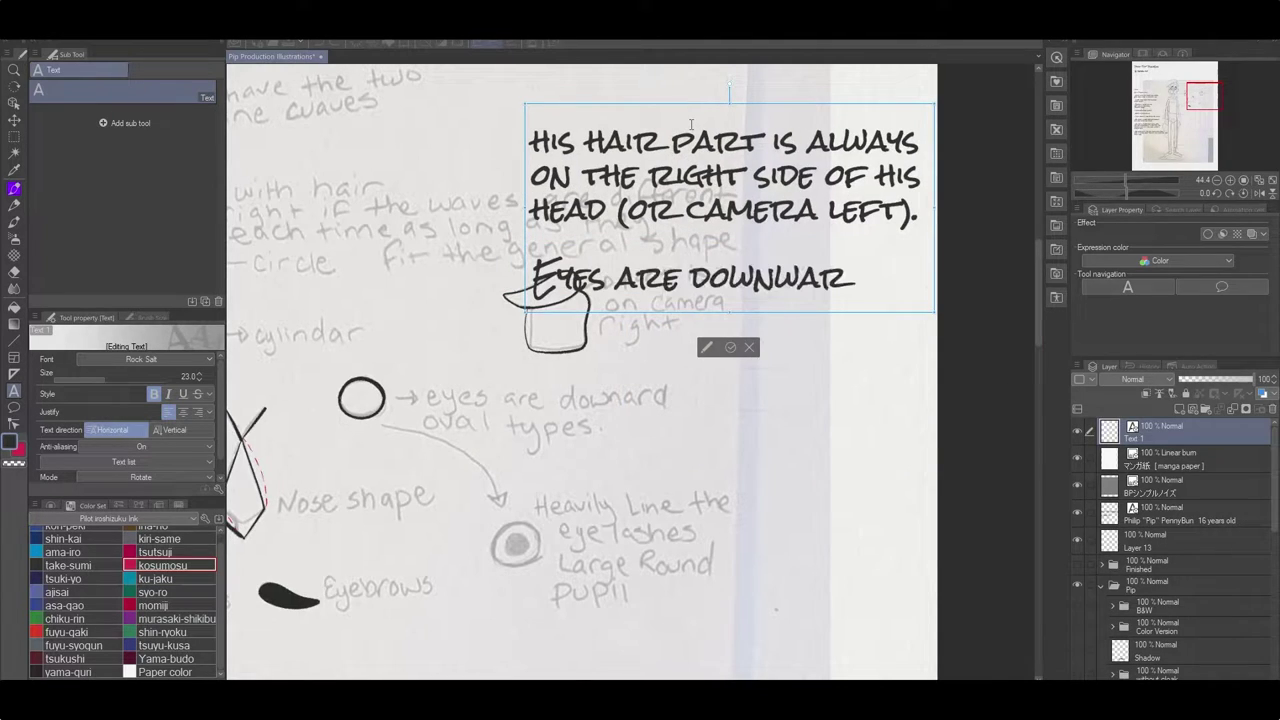
key("Return")
type("SHAPES. HEAVIL")
key("BackSpace")
key("BackSpace")
key("BackSpace")
key("BackSpace")
key("BackSpace")
key("BackSpace")
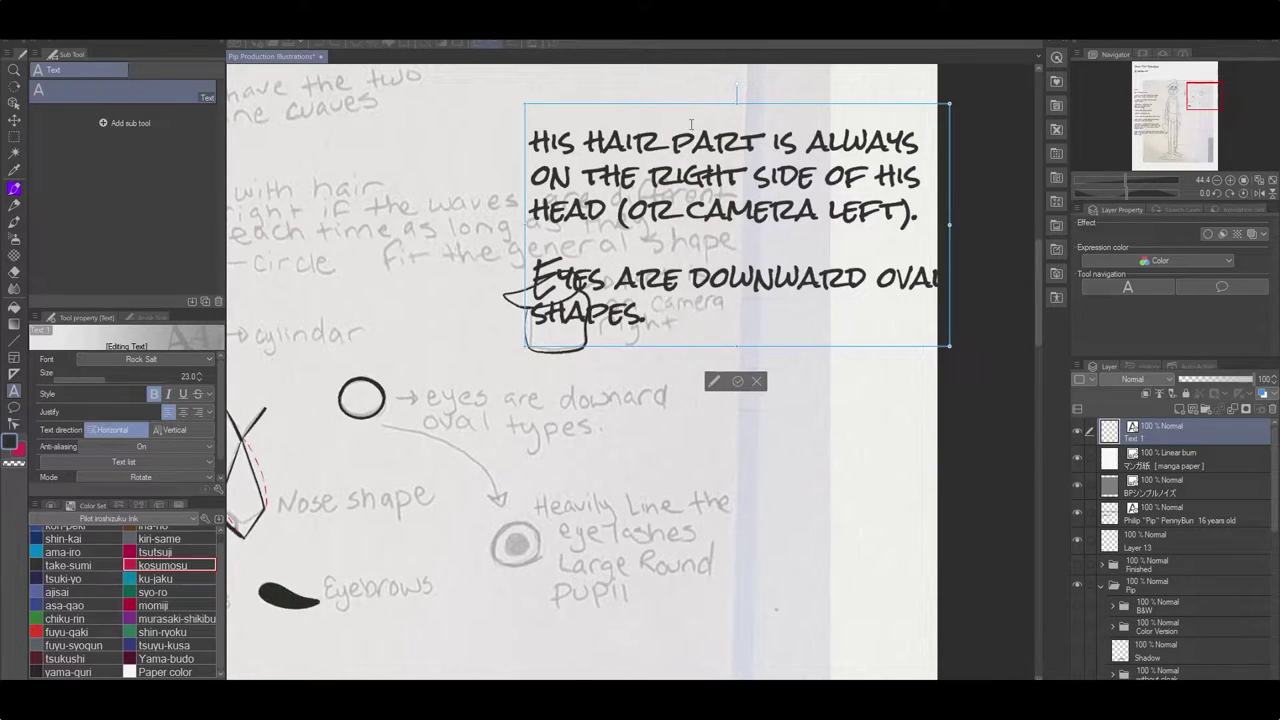
Continue the eyes paragraph with "Eyes should be heavily lined and the pupil should be nice and round." and leave a blank line.
type("EYES SHOULD BE")
key("Return")
type("HEAVILY LINED AND THE PUPIL")
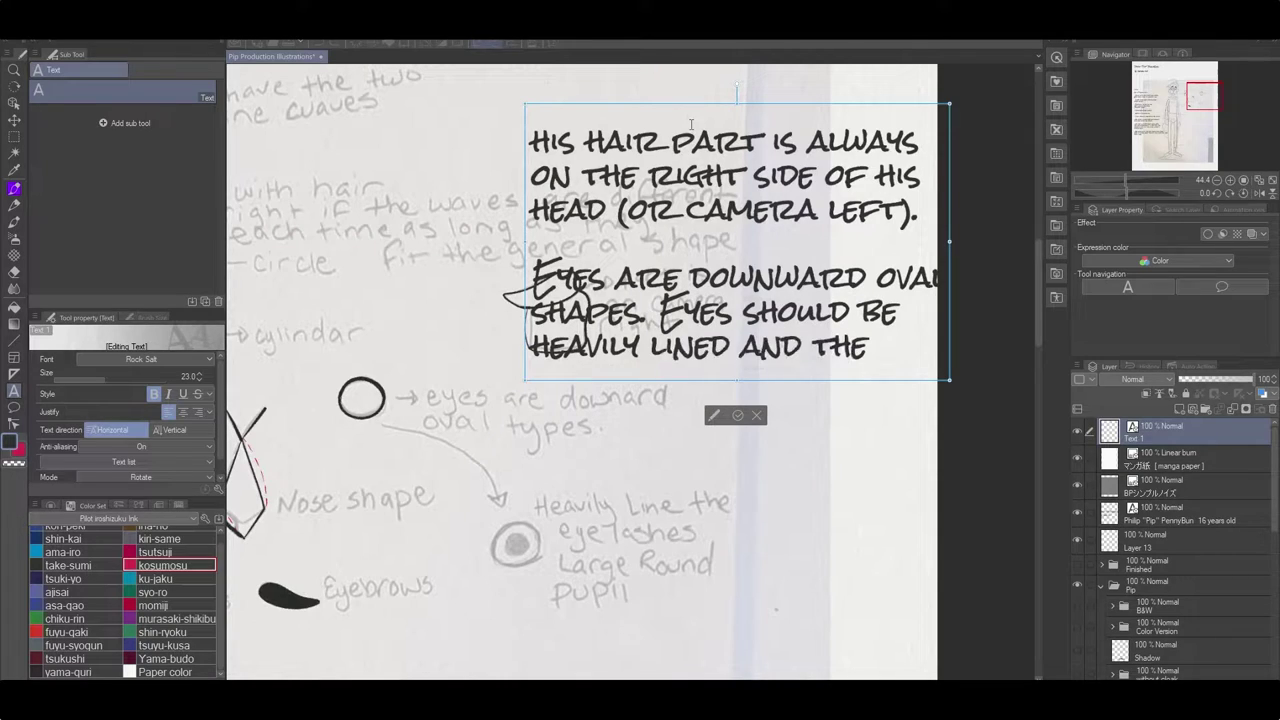
key("Return")
type("SHOULD BE NICE AND ROUND")
key("Return")
key("Return")
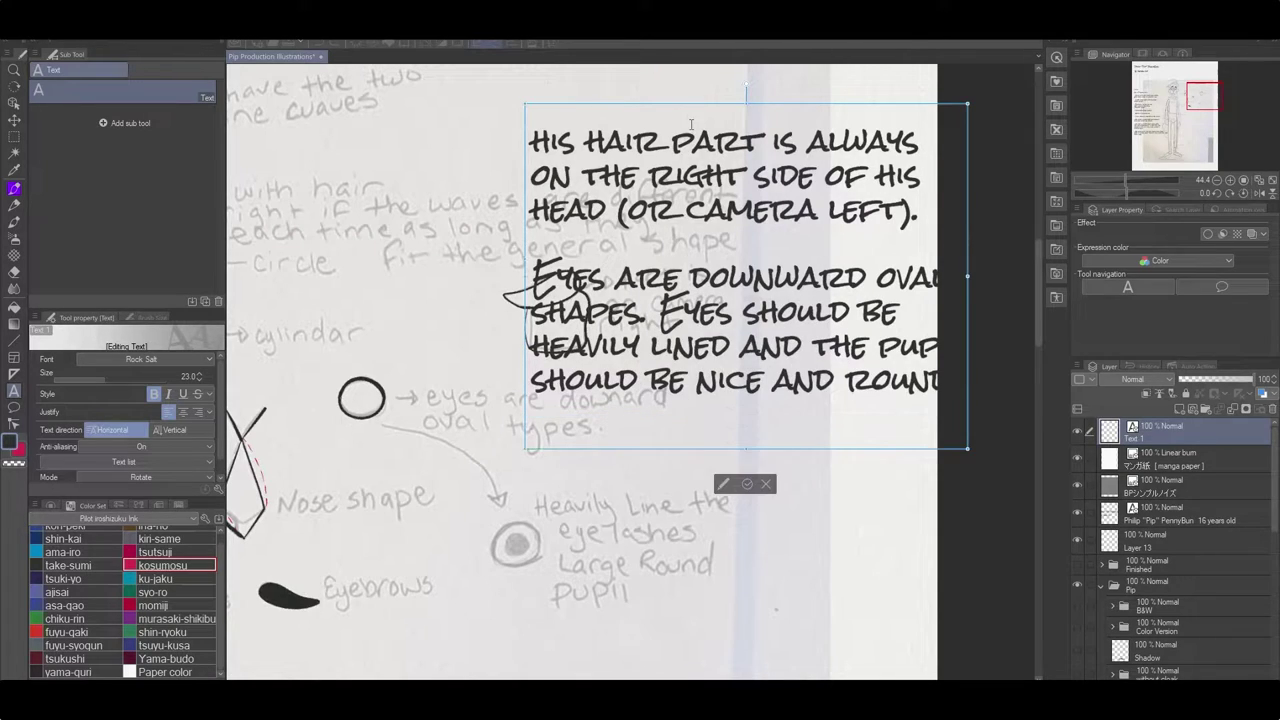
Add the head note "Head shape is a Circle + a clear cylindar." on two lines.
type("Head shape is a Circ")
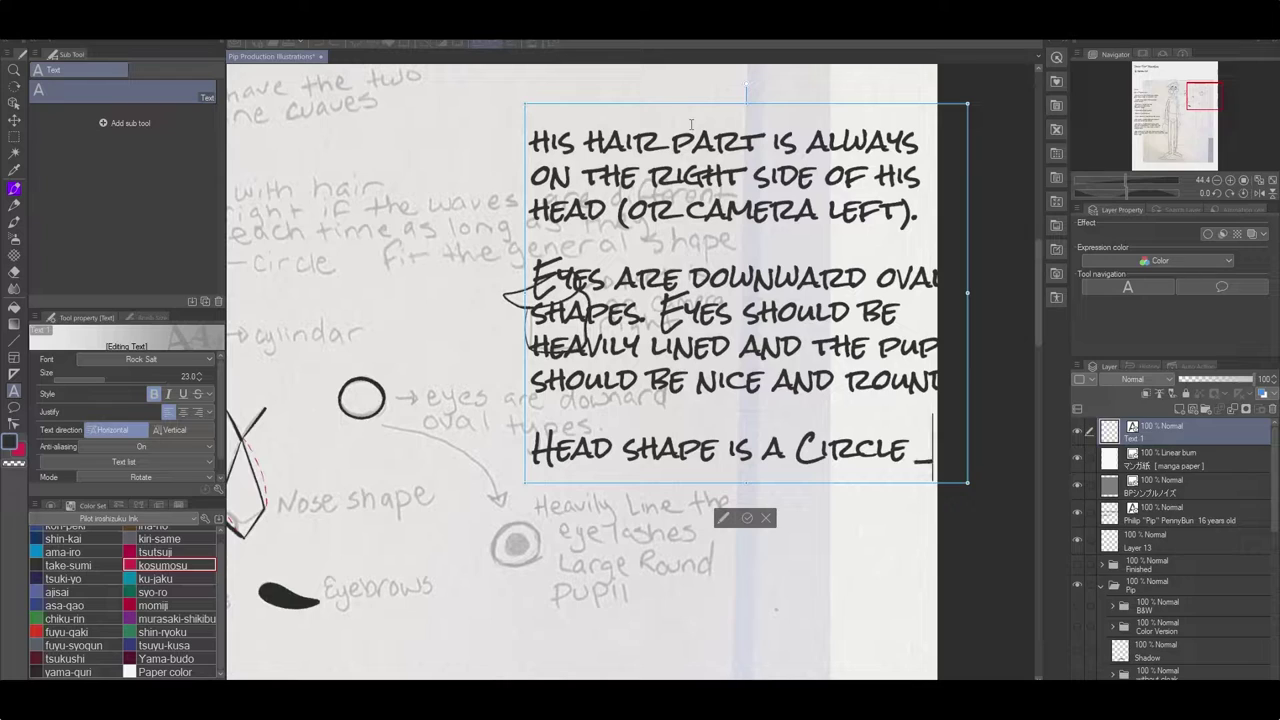
type("le +")
key("Return")
type("a clear cylindar")
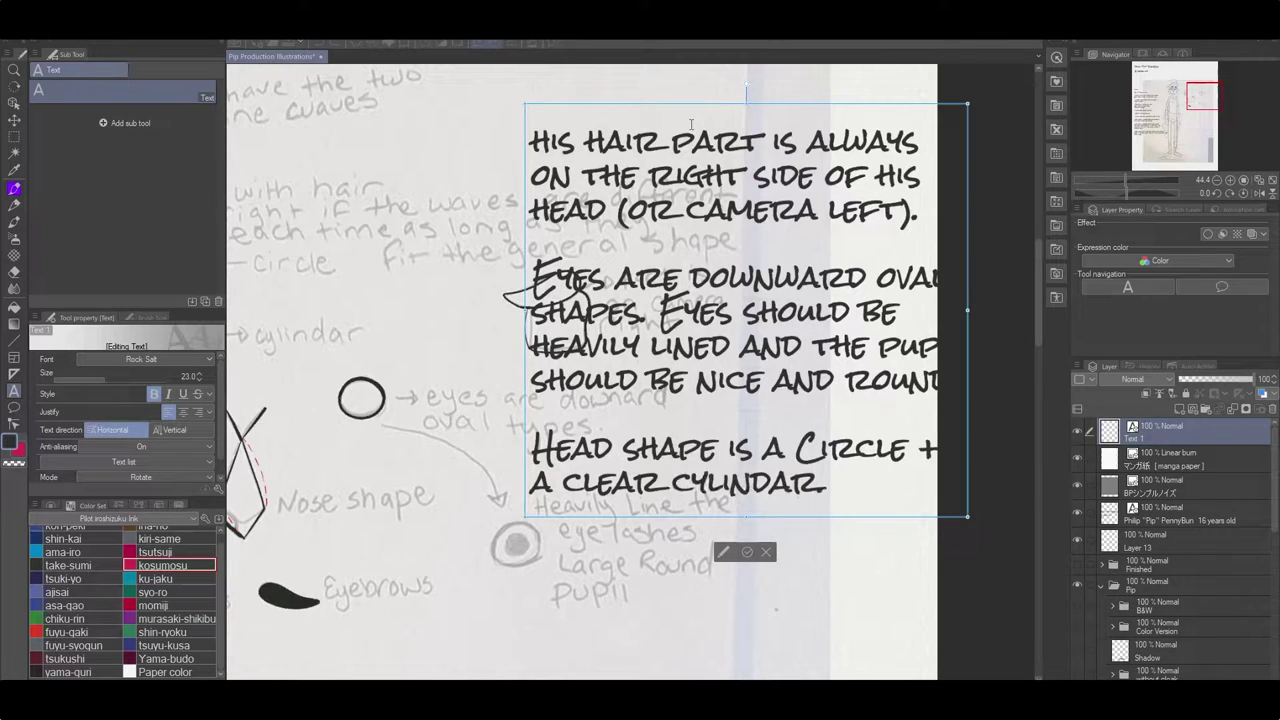
scroll(535, 411, "down", 2)
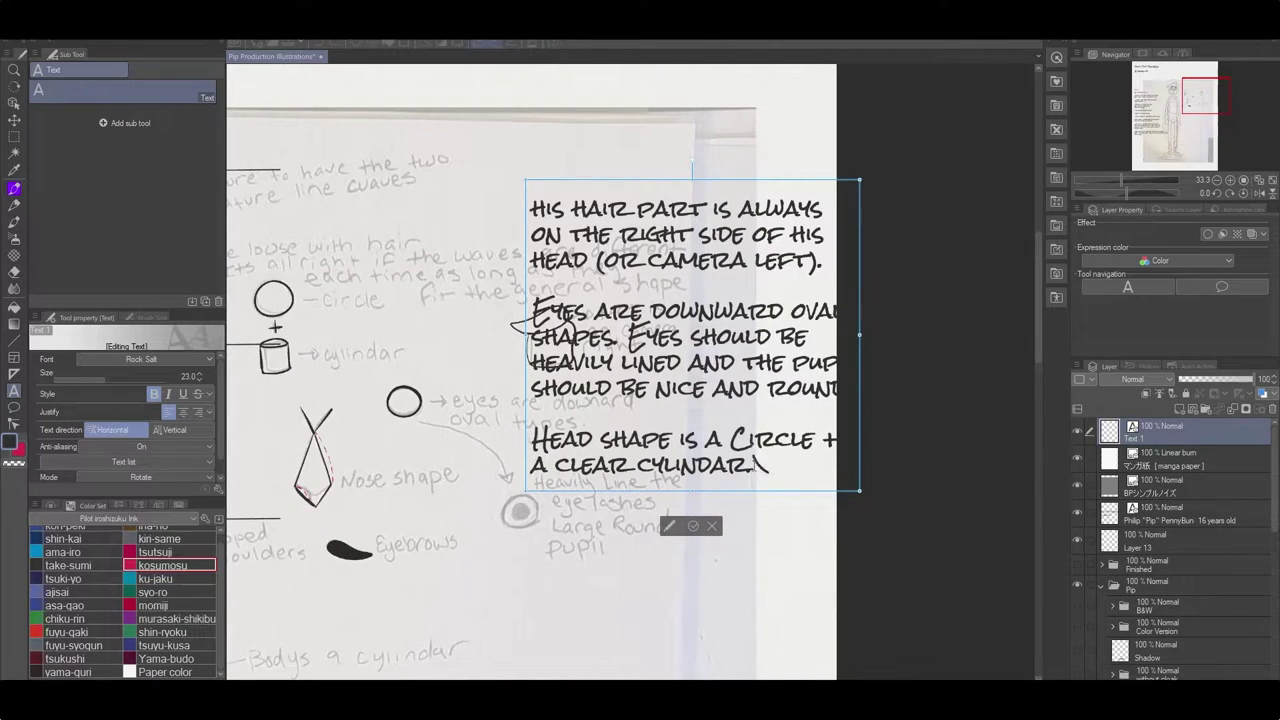
type(".")
Add a paragraph reading "Eyebrows are thick towards the front and thin towards the bottom." and commit the text.
key("Return")
key("Return")
type("Eyebrows are thick tow")
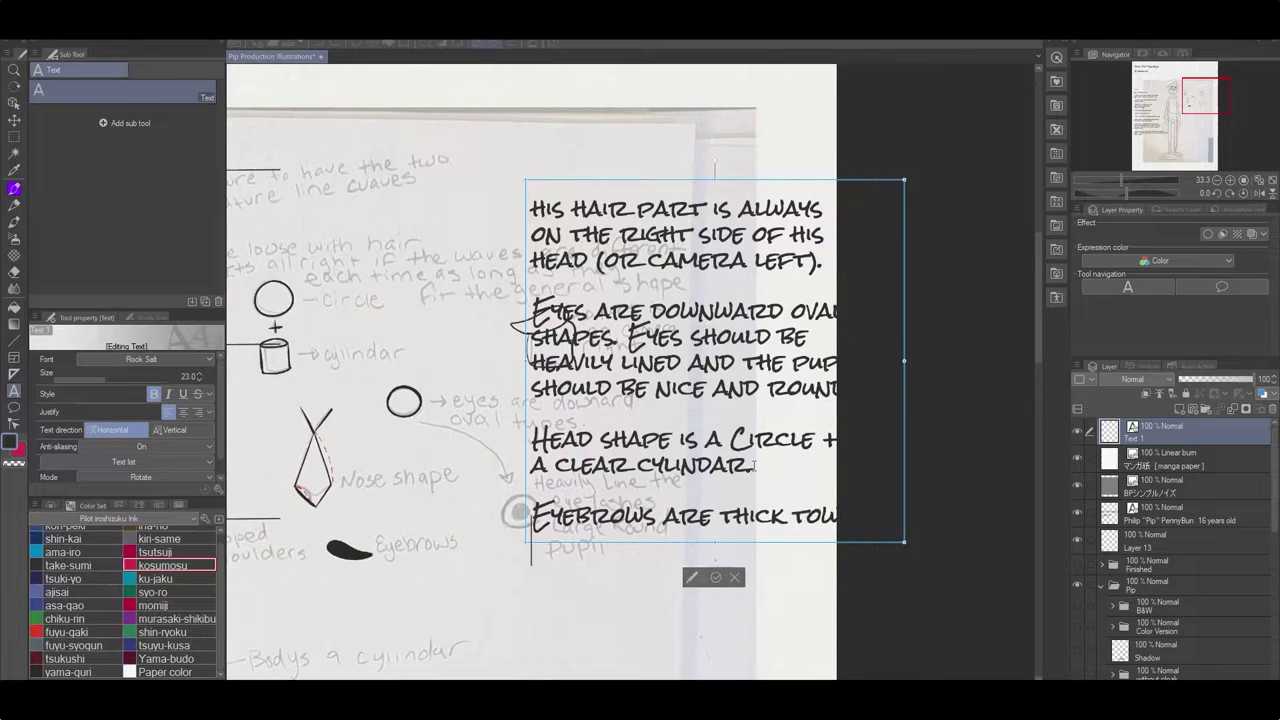
type("ards the front and thin towards the bottom.")
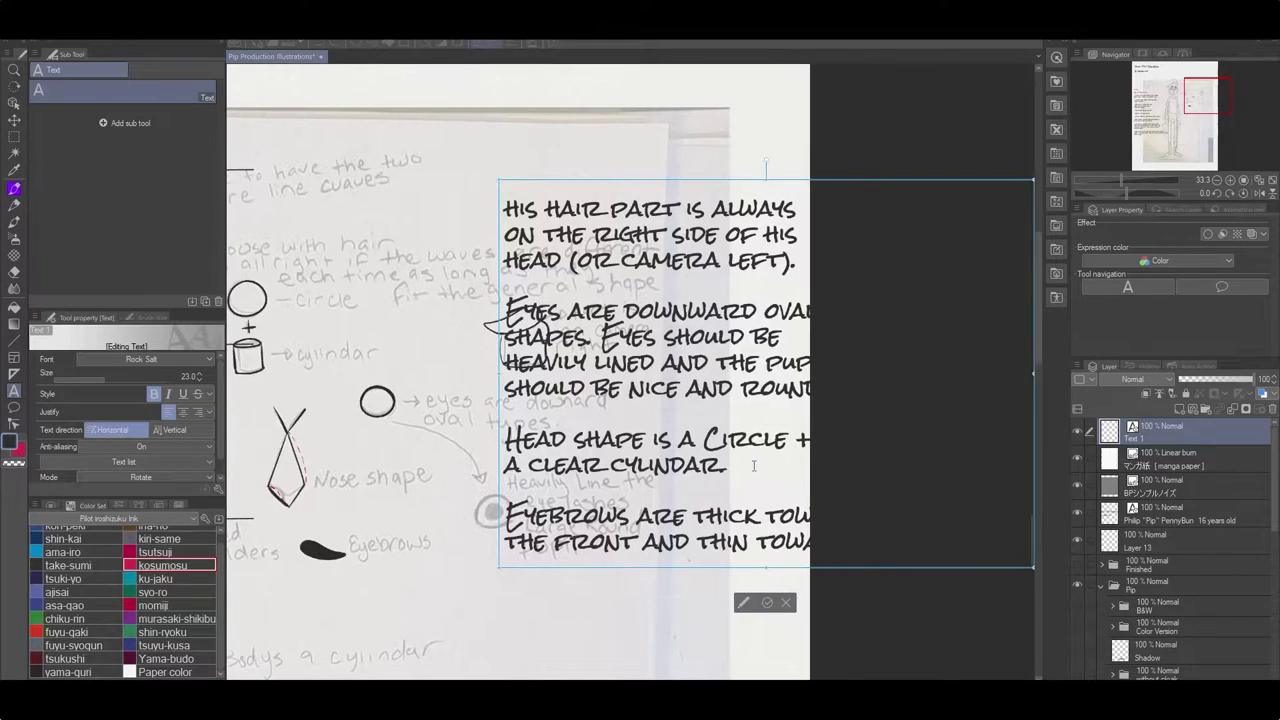
left_click(768, 606)
Move the new text layer into the Character design composition folder, hide it, and make Layer 21 active.
scroll(768, 606, "down", 1)
left_click_drag(696, 610, 539, 657)
scroll(1184, 550, "down", 5)
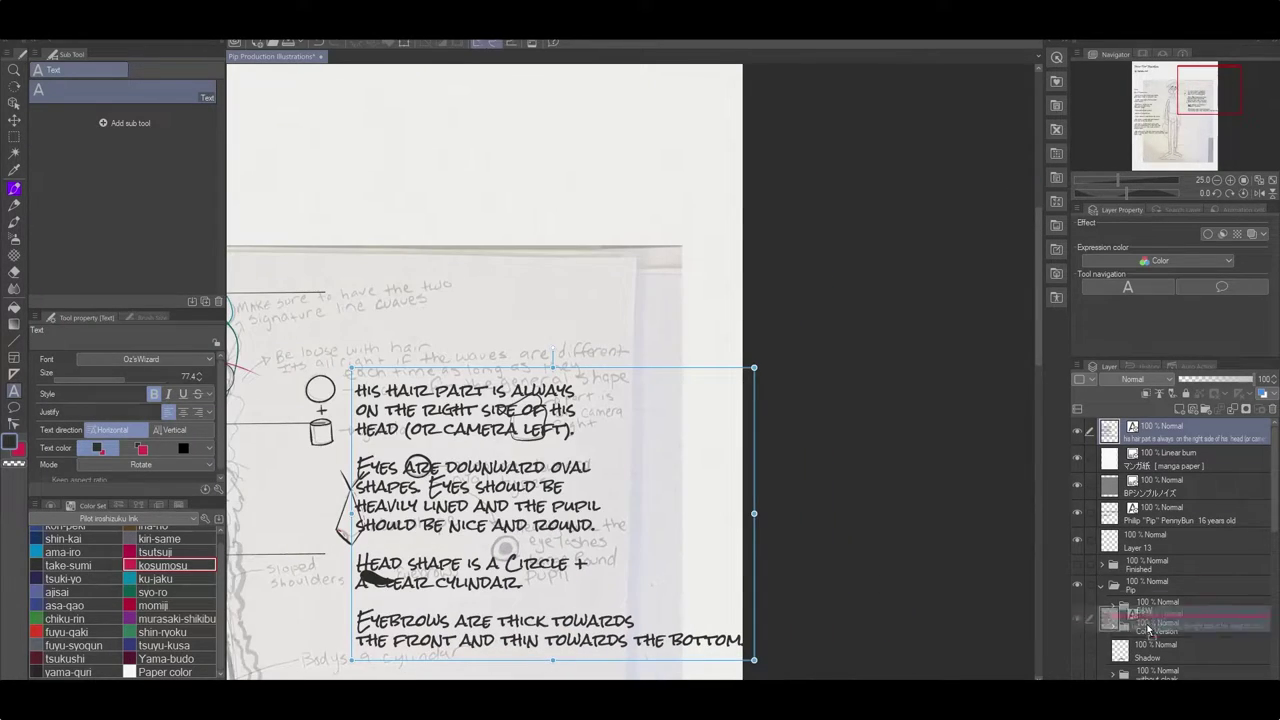
left_click(1184, 549)
left_click(1077, 526)
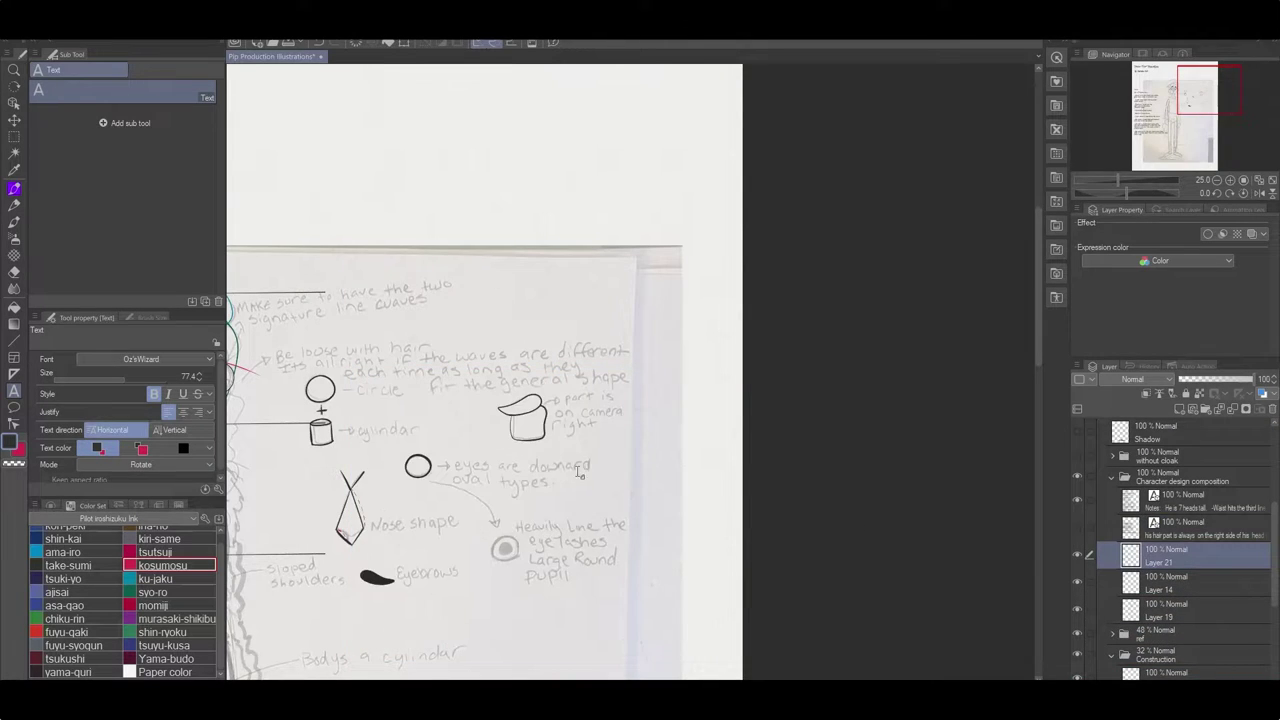
Ink the eye circle over the sketched eye beside the "Heavily line the eyelashes" note and fill its large round pupil.
scroll(612, 528, "up", 2)
key("p")
scroll(638, 440, "up", 3)
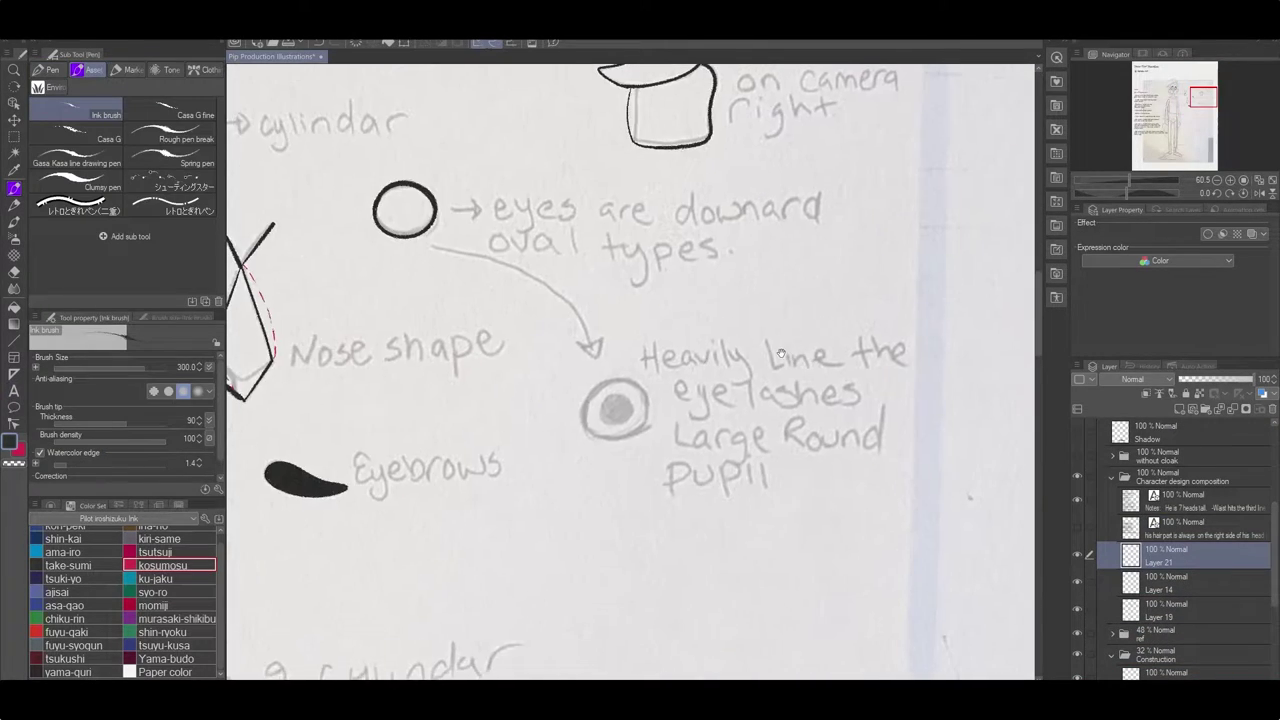
mouse_move(638, 440)
left_mouse_down()
mouse_move(592, 405)
mouse_move(620, 425)
left_mouse_up()
key("g")
key("p")
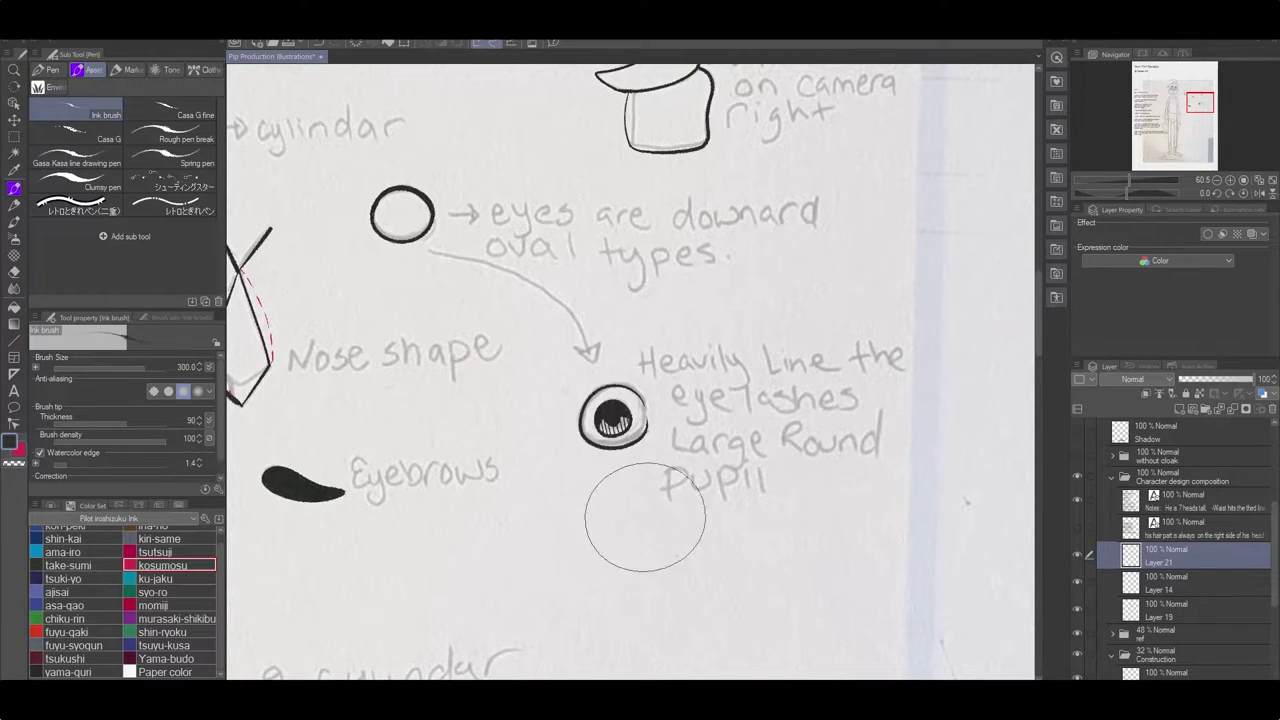
Carve light reflections out of the filled pupil of the inked eye.
key("e")
scroll(704, 464, "down", 5)
scroll(656, 362, "up", 4)
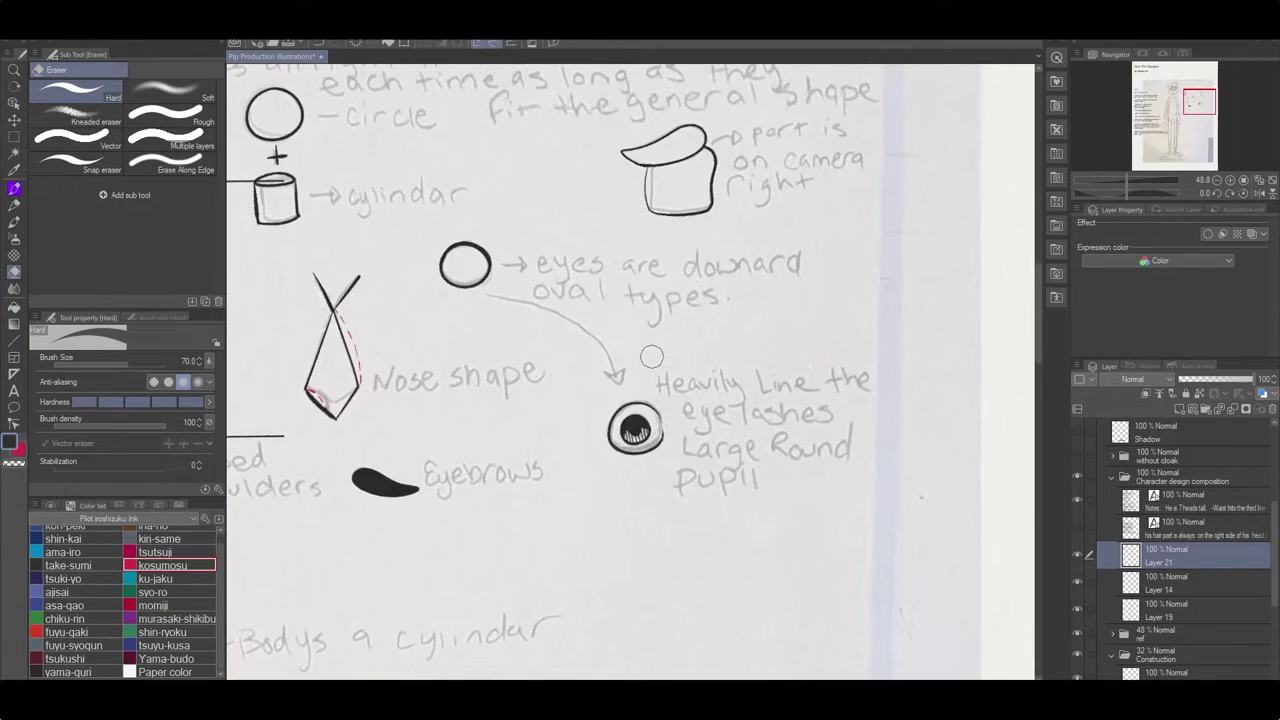
scroll(652, 362, "down", 4)
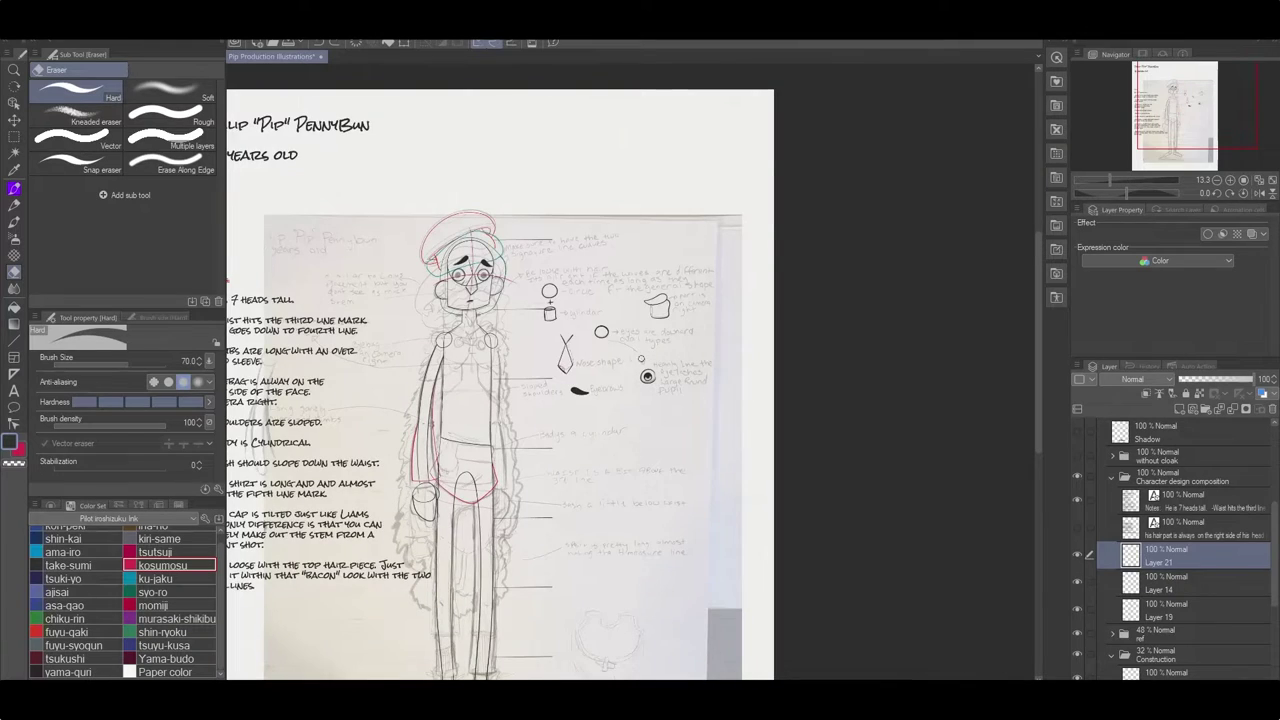
scroll(648, 375, "up", 5)
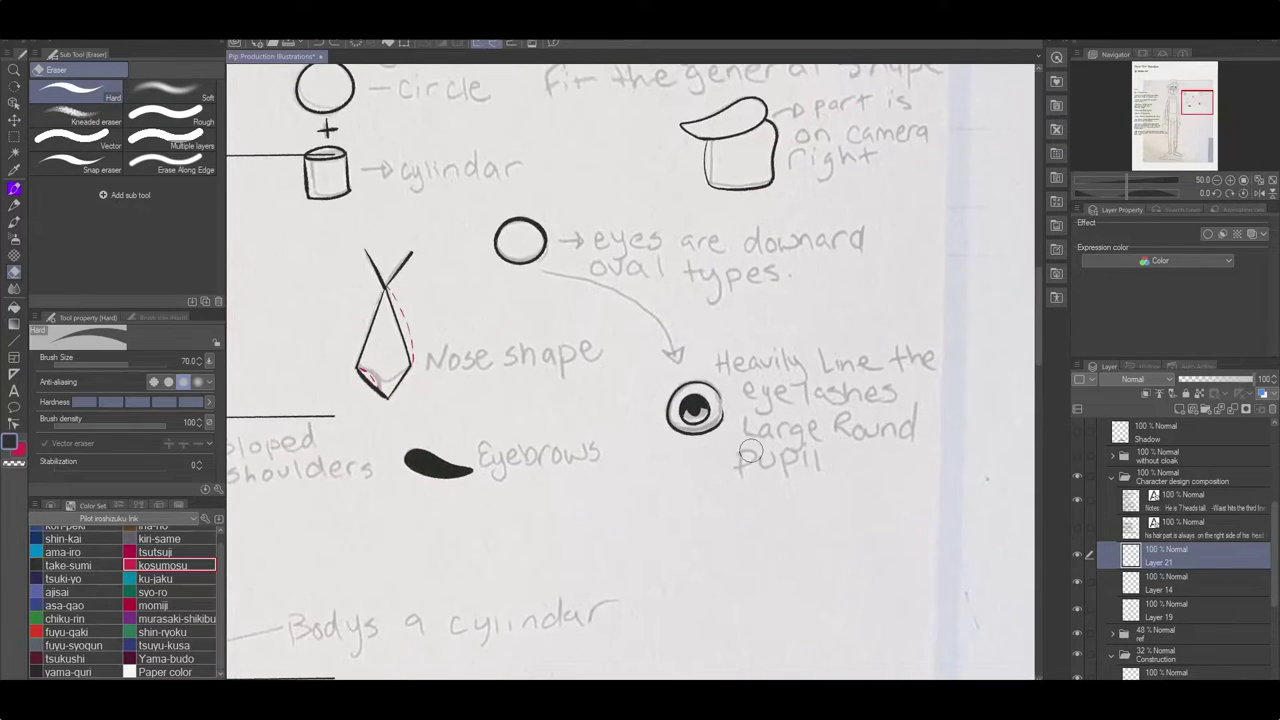
key("p")
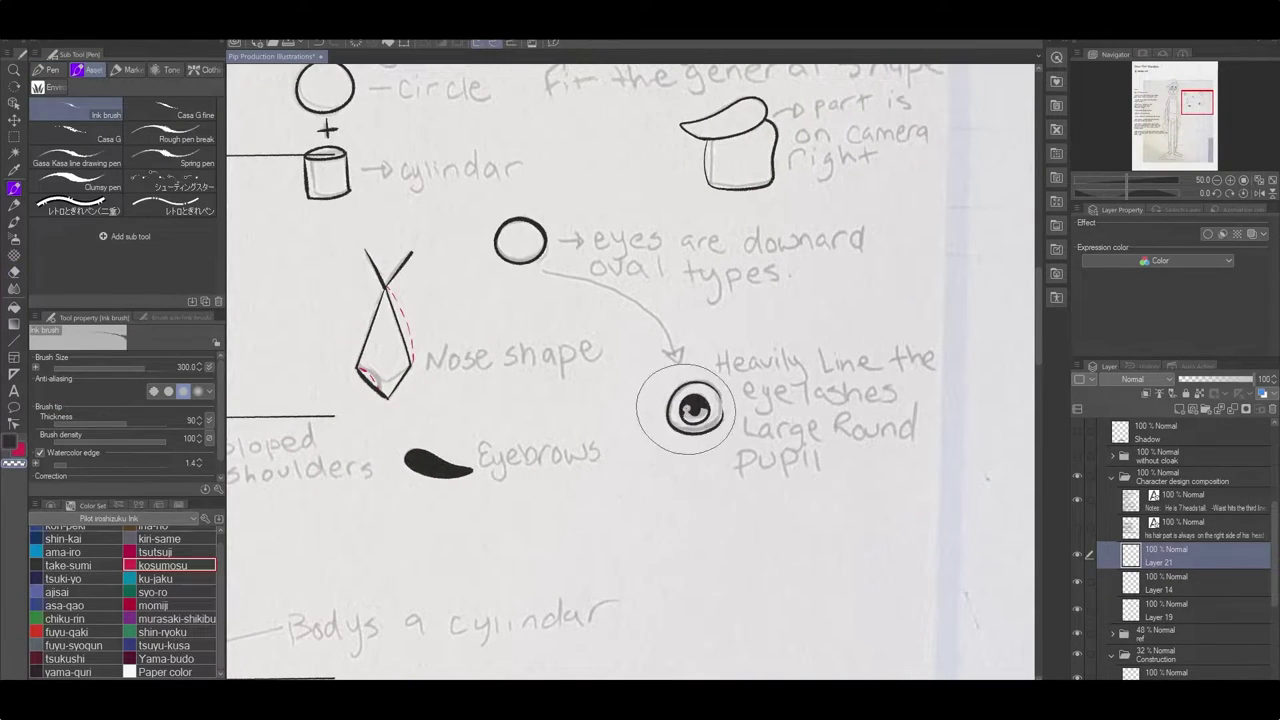
key("m")
left_click_drag(466, 202, 573, 280)
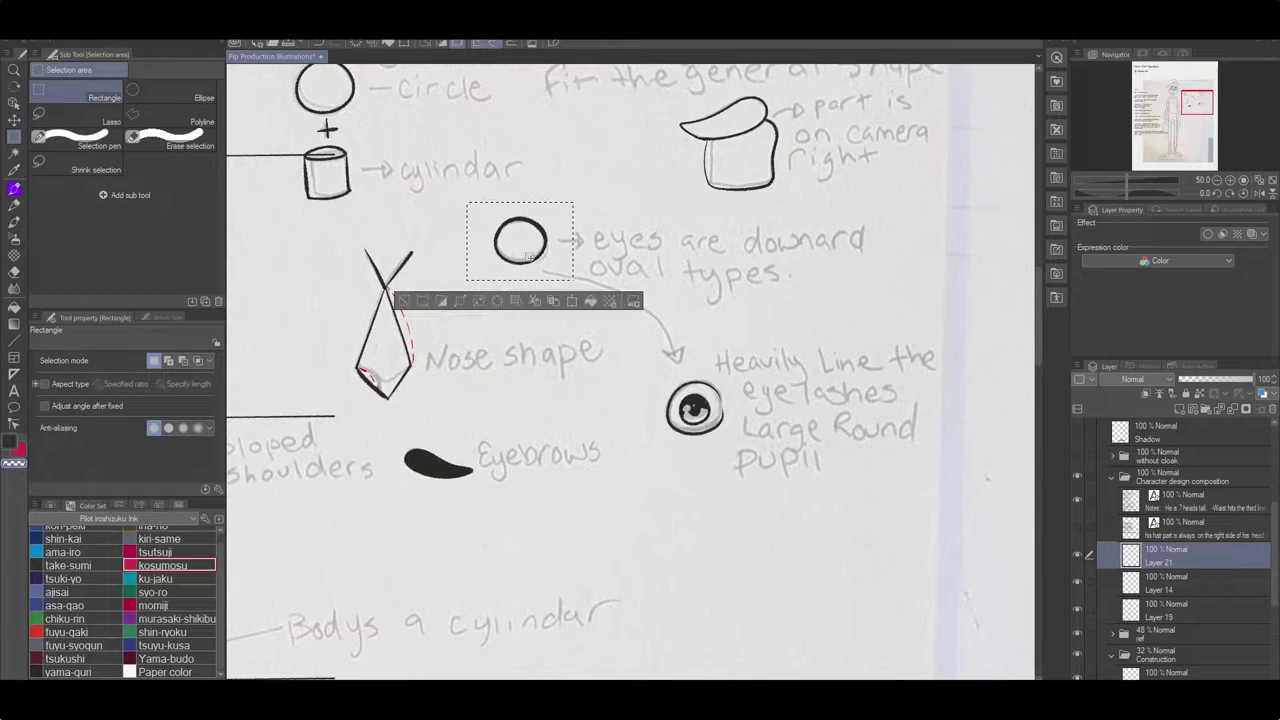
key("ctrl+e")
key("ctrl+z")
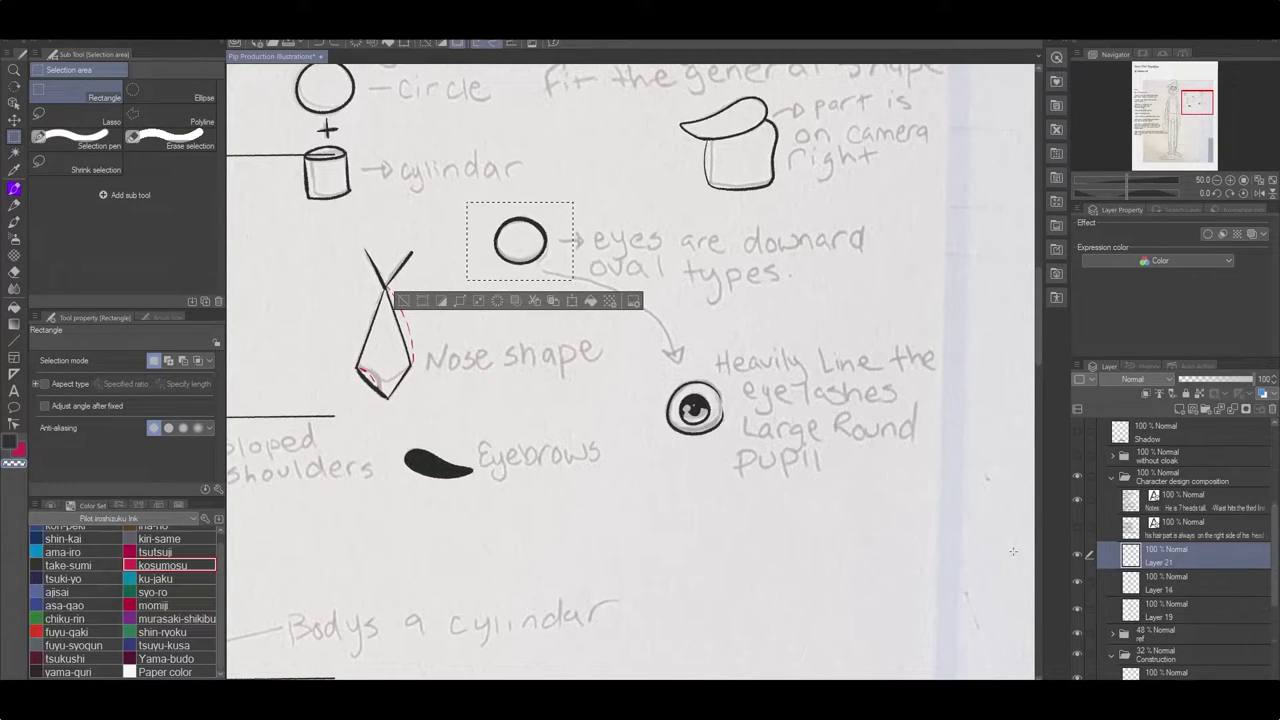
Transfer the inked eye to Layer 14 and place the plain eye circle directly above it.
left_click_drag(660, 356, 760, 474)
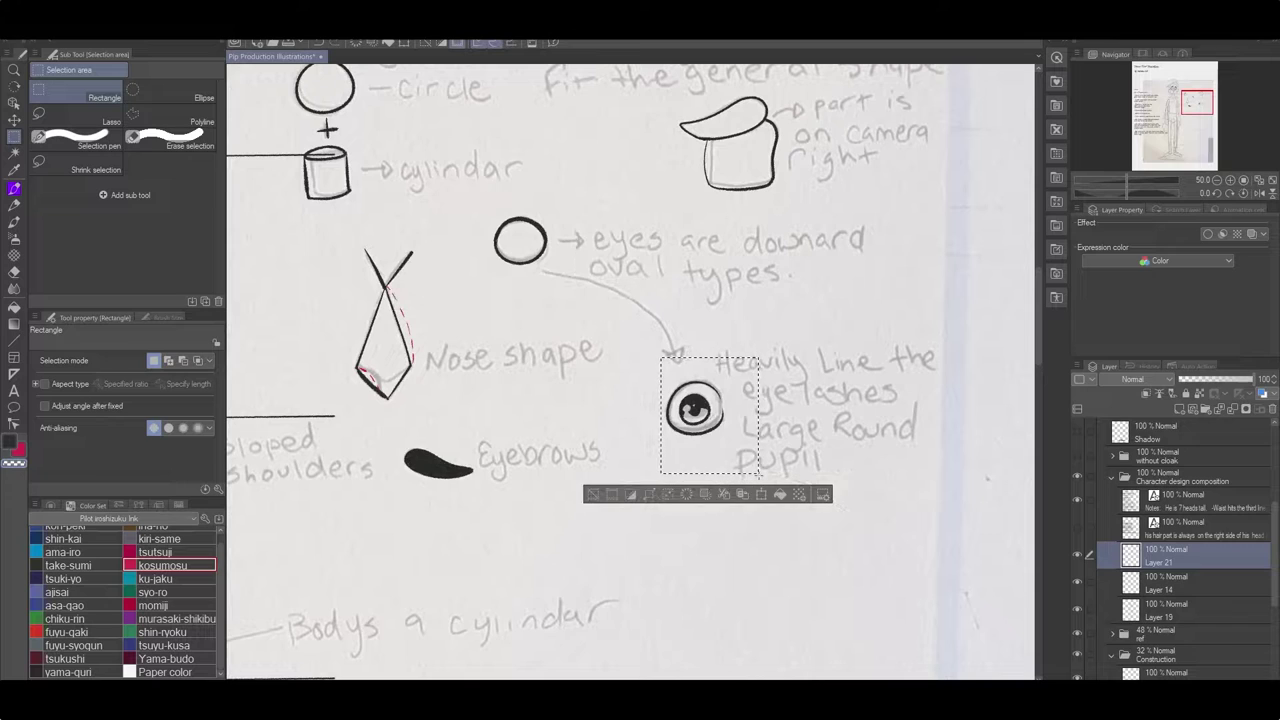
key("ctrl+c")
key("ctrl+v")
key("ctrl+z")
key("ctrl+z")
left_click(1200, 580)
key("ctrl+t")
left_click_drag(520, 243, 768, 356)
key("Return")
scroll(740, 345, "down", 3)
Move the nose shape below the inked eye and scale it to 92%.
left_click_drag(470, 343, 540, 440)
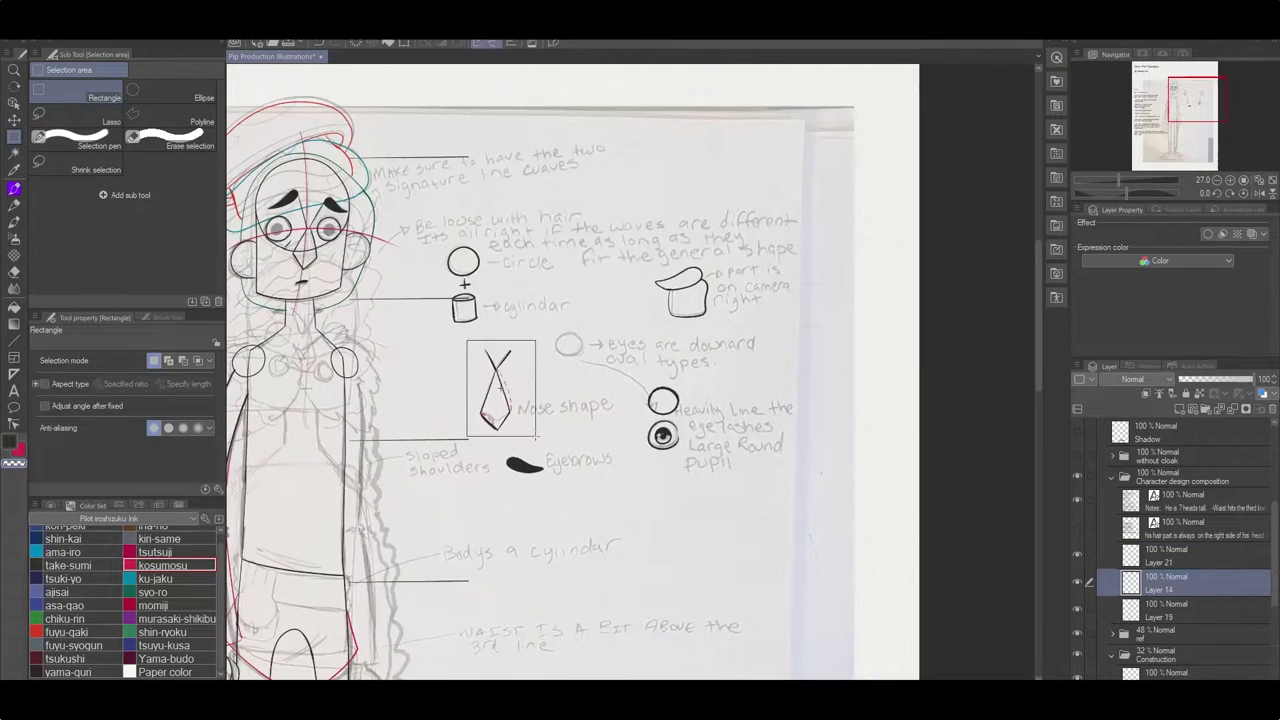
key("ctrl+t")
left_click_drag(505, 391, 670, 520)
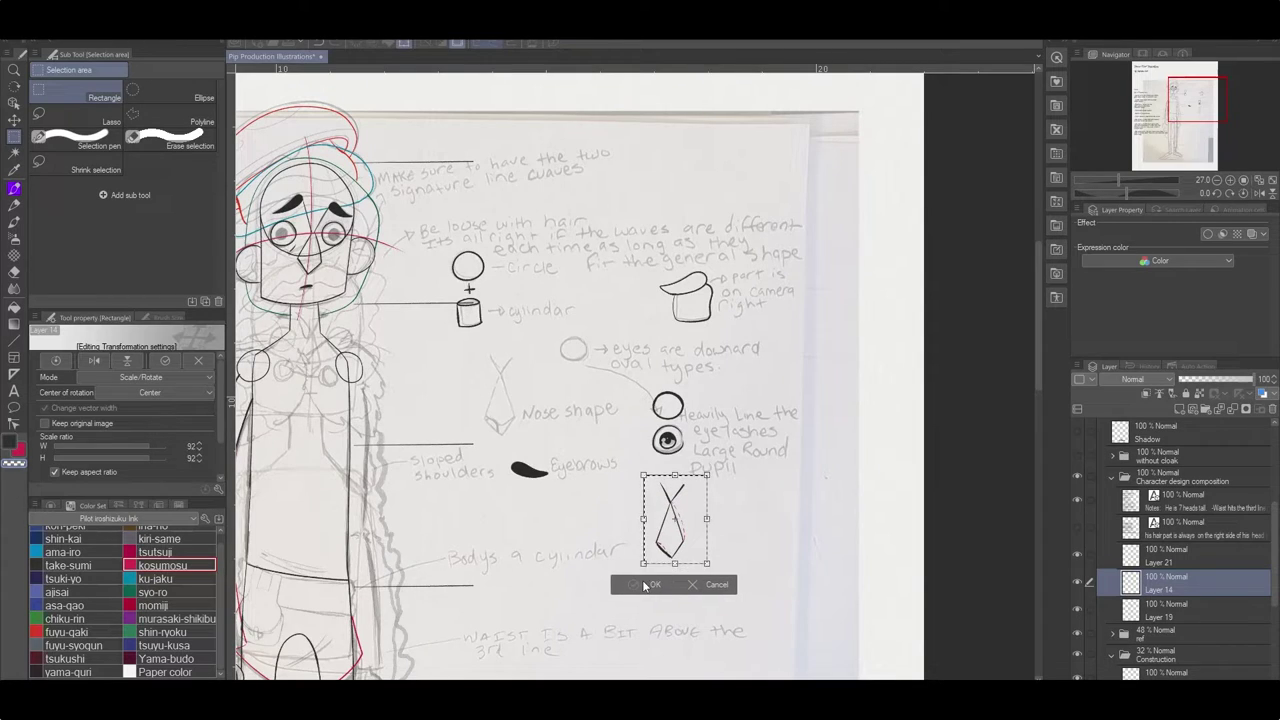
key("Return")
Place the eyebrow shape above the eye circle and the hair-part drawing below the nose to form a column.
mouse_move(497, 441)
left_mouse_down()
mouse_move(545, 491)
mouse_move(667, 350)
left_mouse_up()
key("ctrl+t")
key("Return")
mouse_move(655, 238)
left_mouse_down()
mouse_move(731, 326)
mouse_move(690, 625)
left_mouse_up()
key("ctrl+t")
key("Return")
Move the head's circle, plus sign and cylinder to the head of the shape column, above the eyebrow.
left_click_drag(445, 245, 495, 332)
key("ctrl+t")
left_click_drag(470, 290, 665, 292)
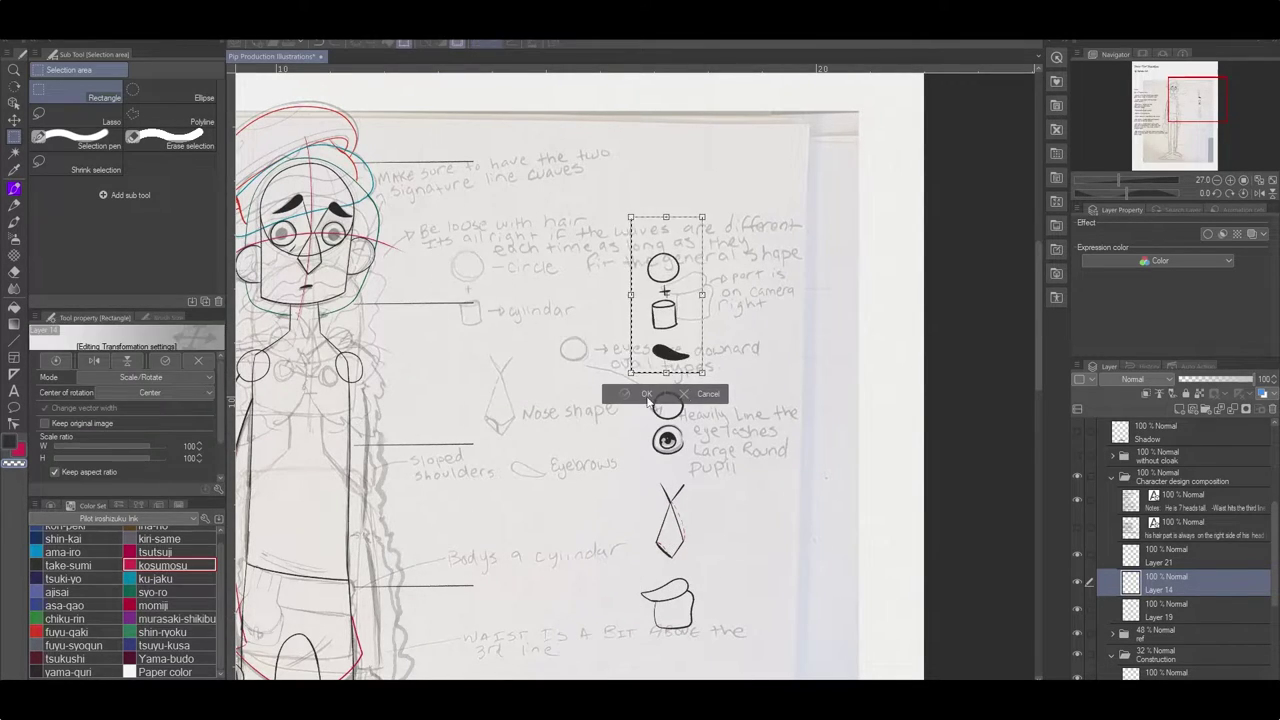
key("Return")
Scale the whole column of detail shapes to 127% and position it beside the figure.
left_click_drag(601, 225, 757, 655)
key("ctrl+t")
scroll(757, 655, "down", 2)
mouse_move(650, 400)
left_mouse_down()
mouse_move(630, 420)
mouse_move(663, 420)
left_mouse_up()
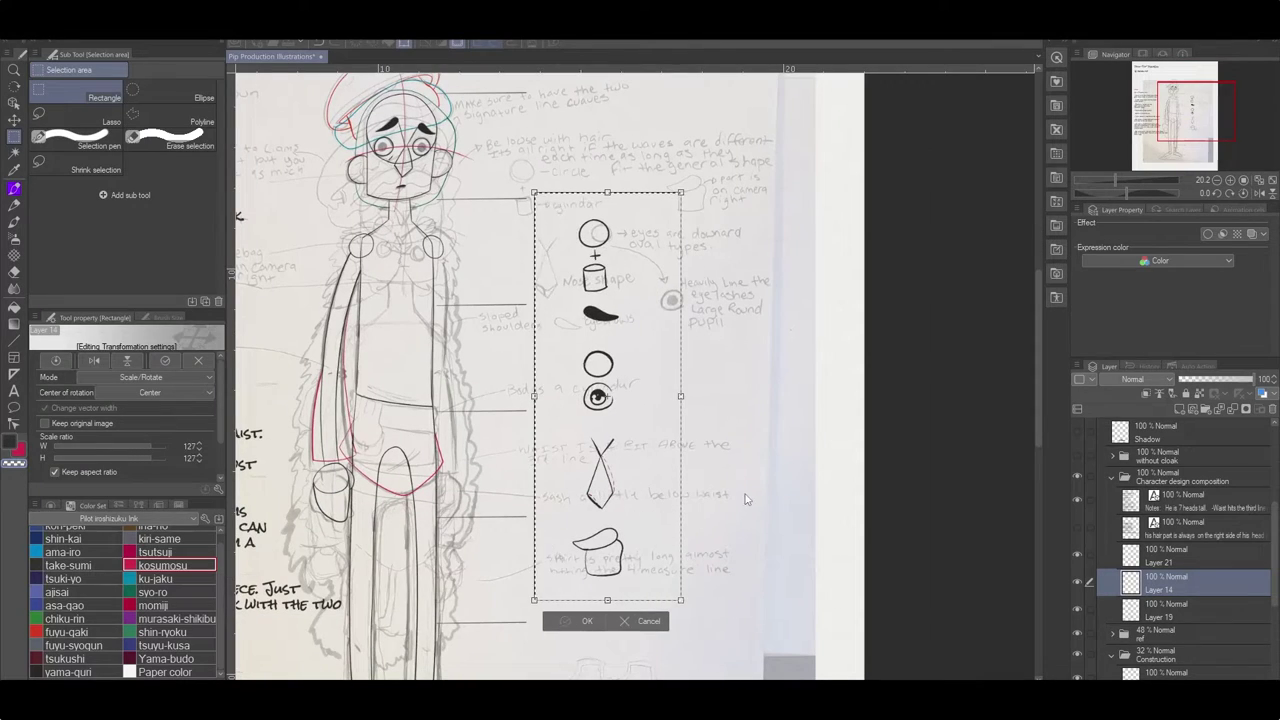
key("Return")
Show the detail notes layer, wrap "the bottom." onto its own line, and rasterize the layer.
left_click(1190, 527)
left_click(1077, 527)
key("t")
left_click(660, 300)
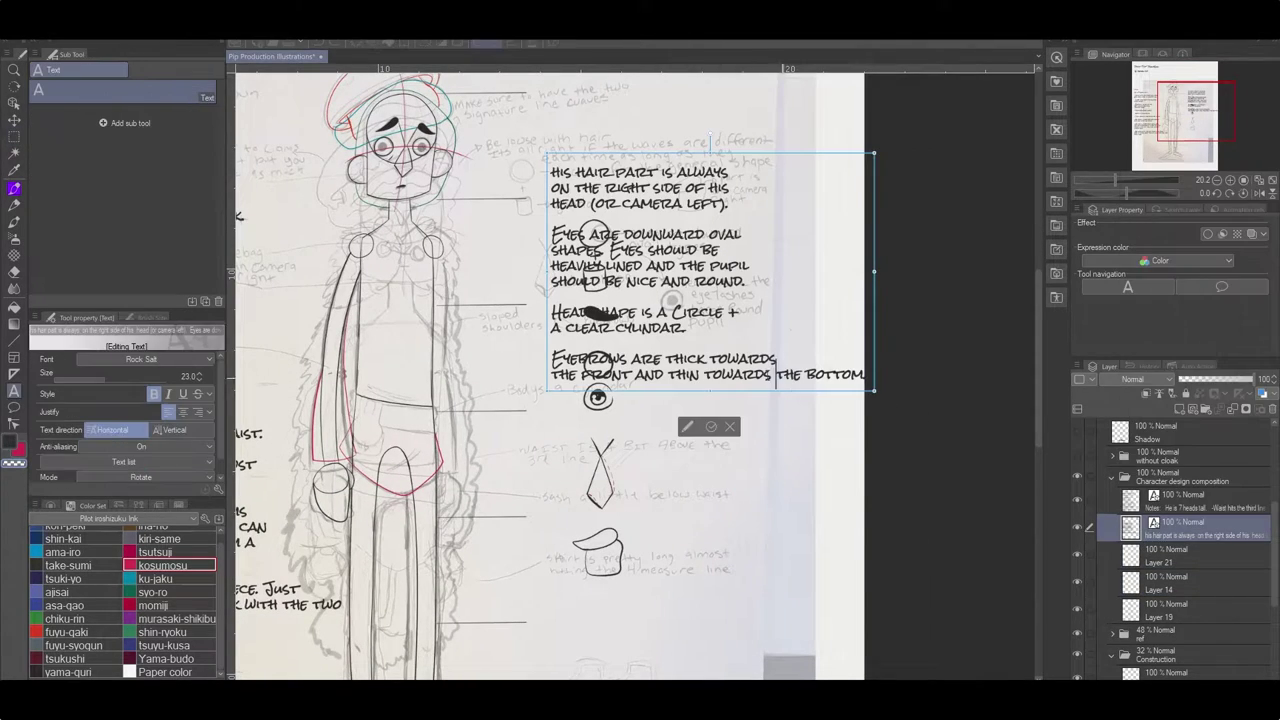
key("Escape")
Move the whole block of detail notes over the figure, clear of the shape column.
key("m")
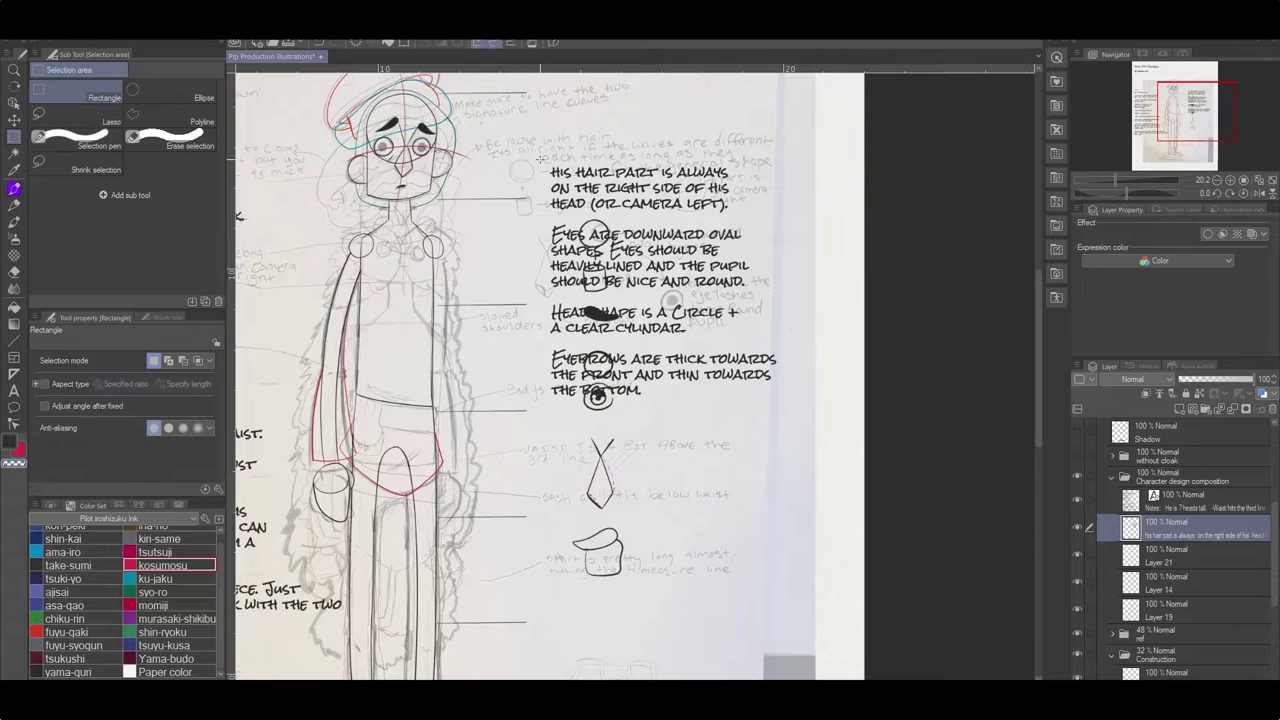
left_click_drag(541, 160, 821, 467)
key("ctrl+t")
left_click_drag(489, 498, 219, 474)
key("Return")
Move the head shape note beside the circle and cylinder drawings.
left_click_drag(270, 278, 485, 312)
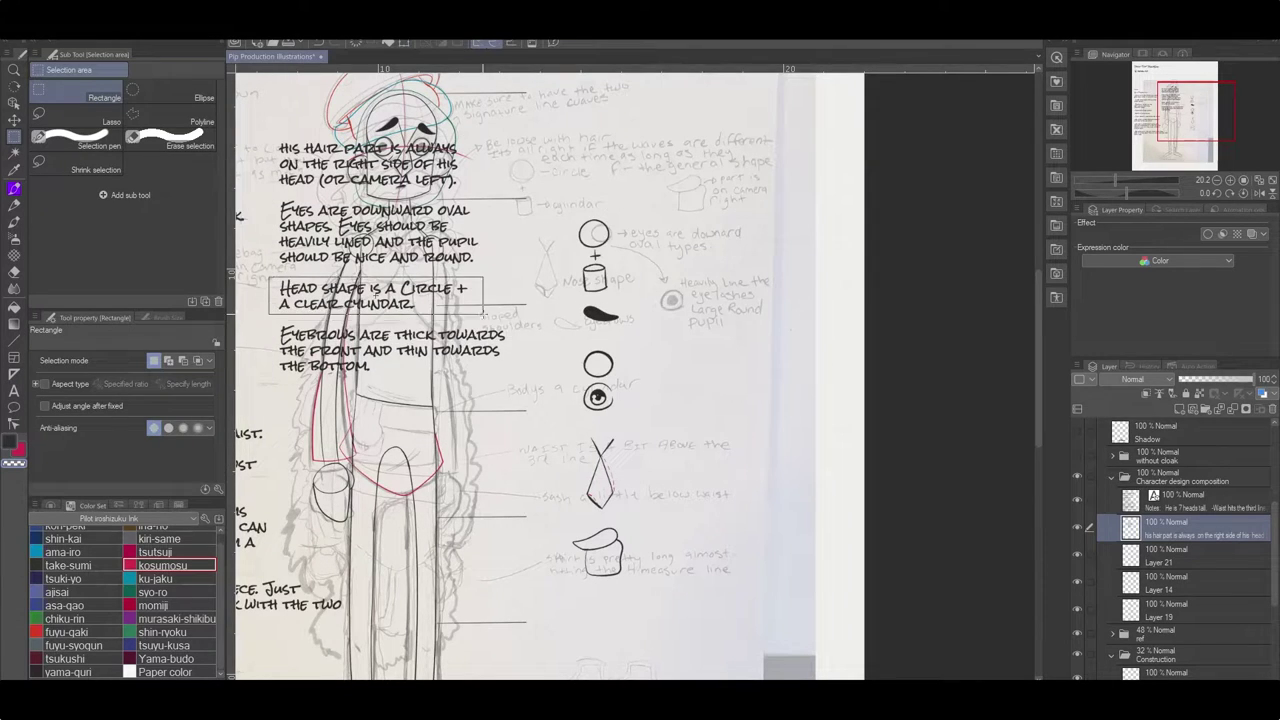
key("ctrl+t")
left_click_drag(399, 306, 741, 268)
key("Return")
Move the eyebrows note beside the filled eyebrow shape.
left_click_drag(270, 318, 510, 378)
key("ctrl+t")
left_click_drag(390, 350, 736, 325)
key("ctrl+z")
key("ctrl+y")
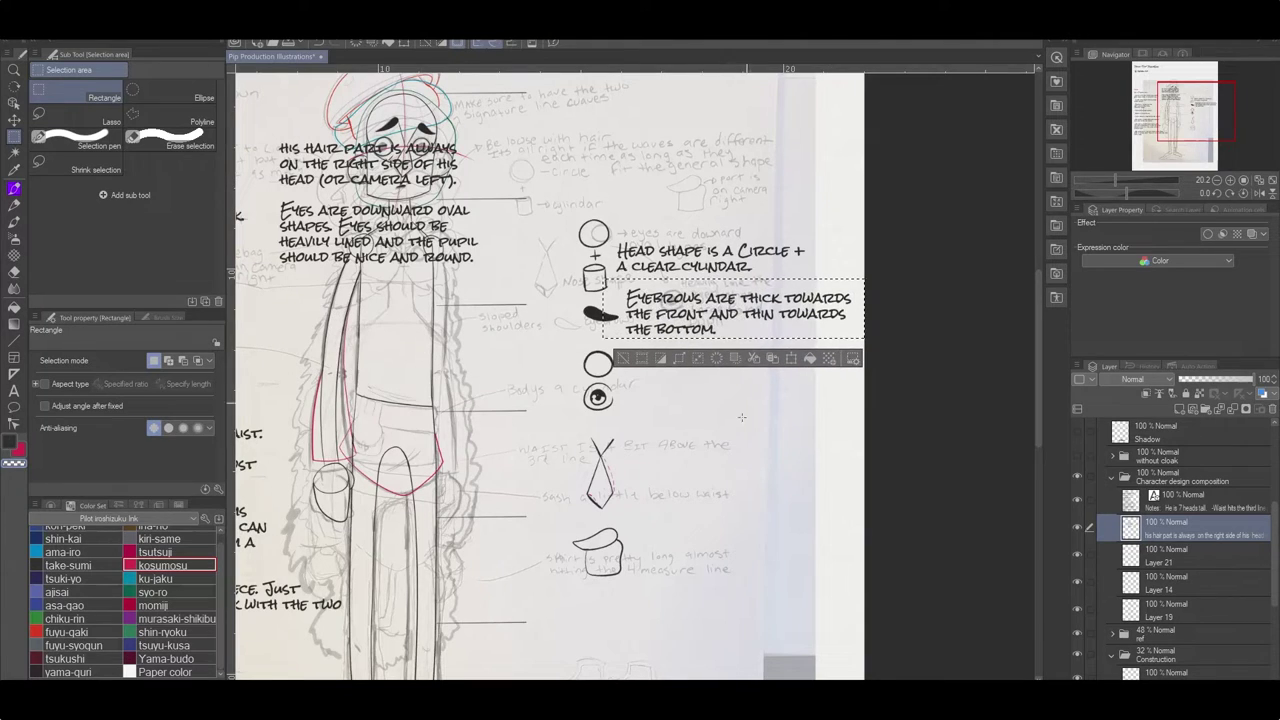
key("ctrl+y")
left_click(1180, 556, "ctrl")
key("ctrl+t")
left_click_drag(668, 552, 686, 552)
key("Return")
Move the eyes note beside the two eye drawings and the hair-part note beside the hair drawing.
left_click_drag(262, 192, 502, 290)
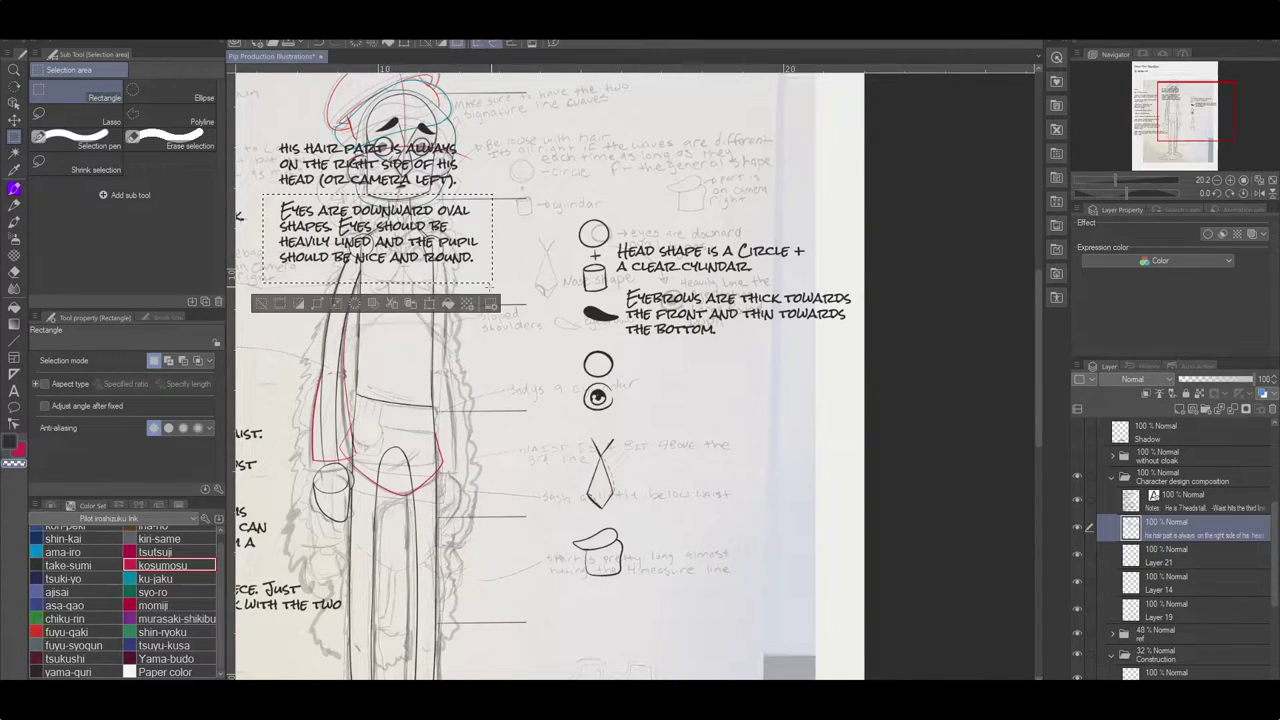
key("ctrl+t")
left_click_drag(380, 230, 728, 388)
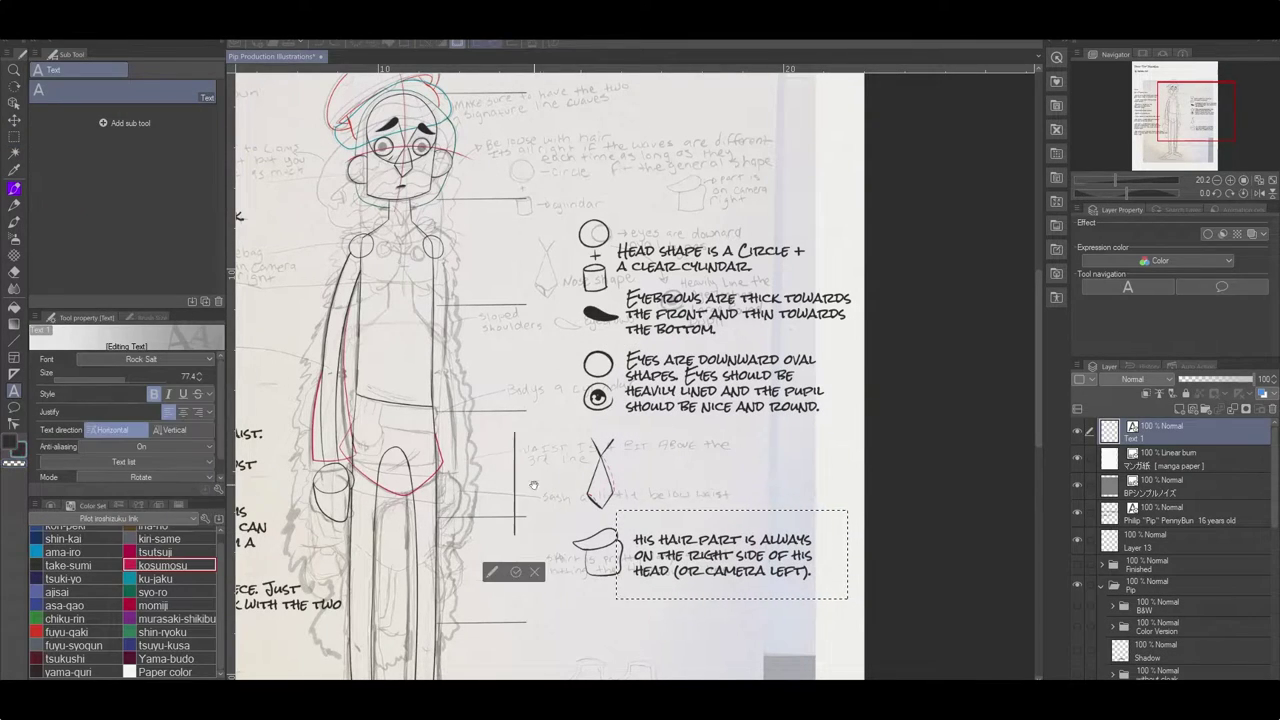
left_click(515, 454)
key("ctrl+z")
key("ctrl+y")
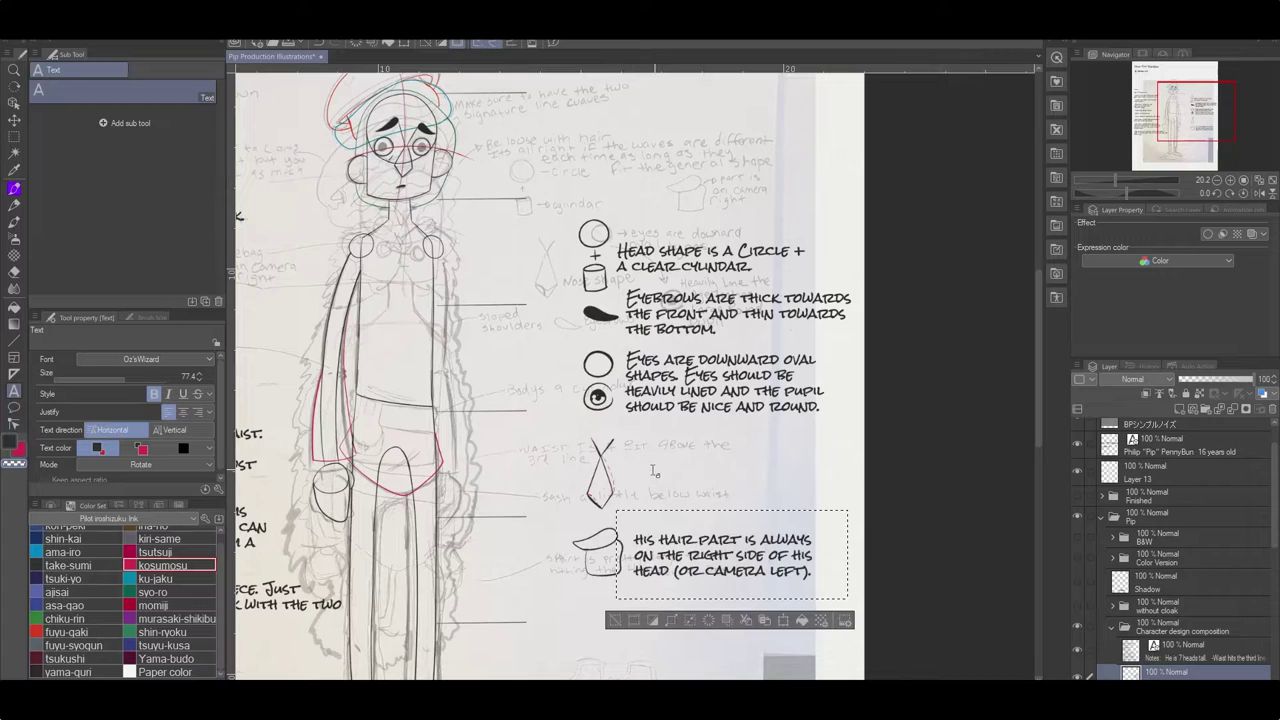
Add the Rock Salt note "Nose is an elongated triangle that you round out on the bridge." beside the nose and merge it into the detail notes layer.
left_click(655, 484)
type("Nose")
left_click(145, 358)
scroll(173, 443, "down", 2)
left_click(173, 460)
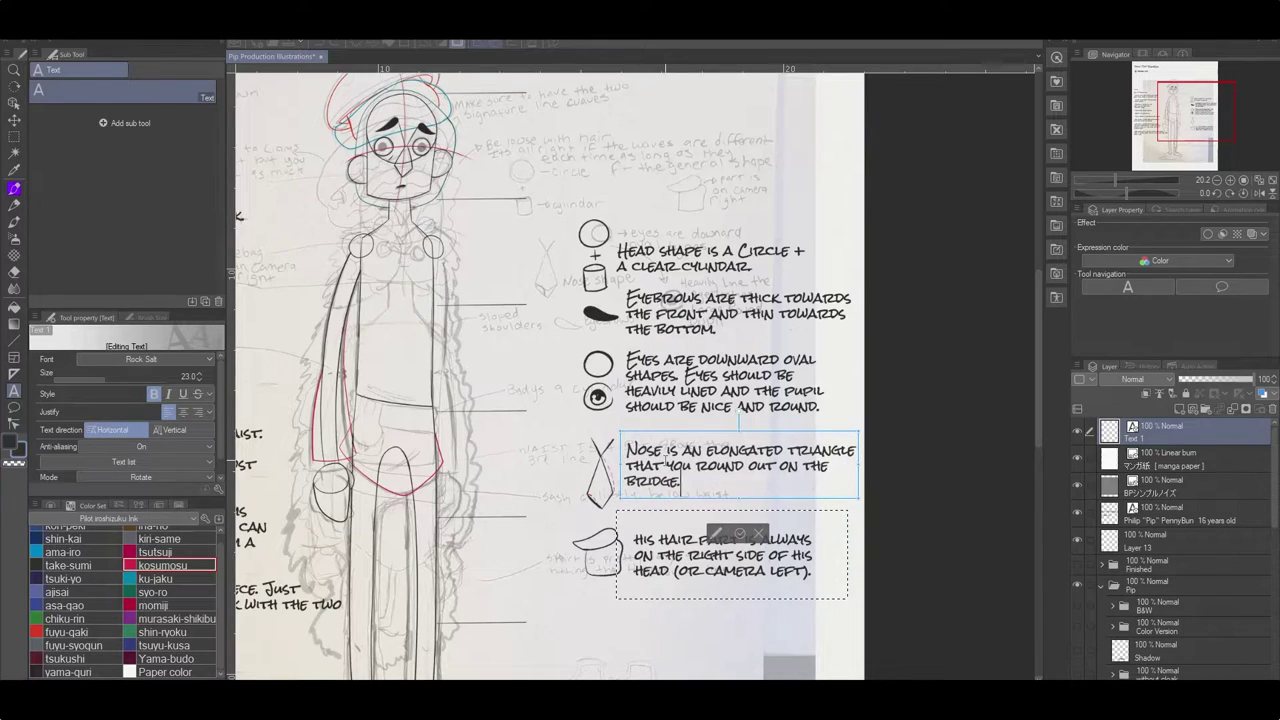
left_click(745, 540)
right_click(1165, 549)
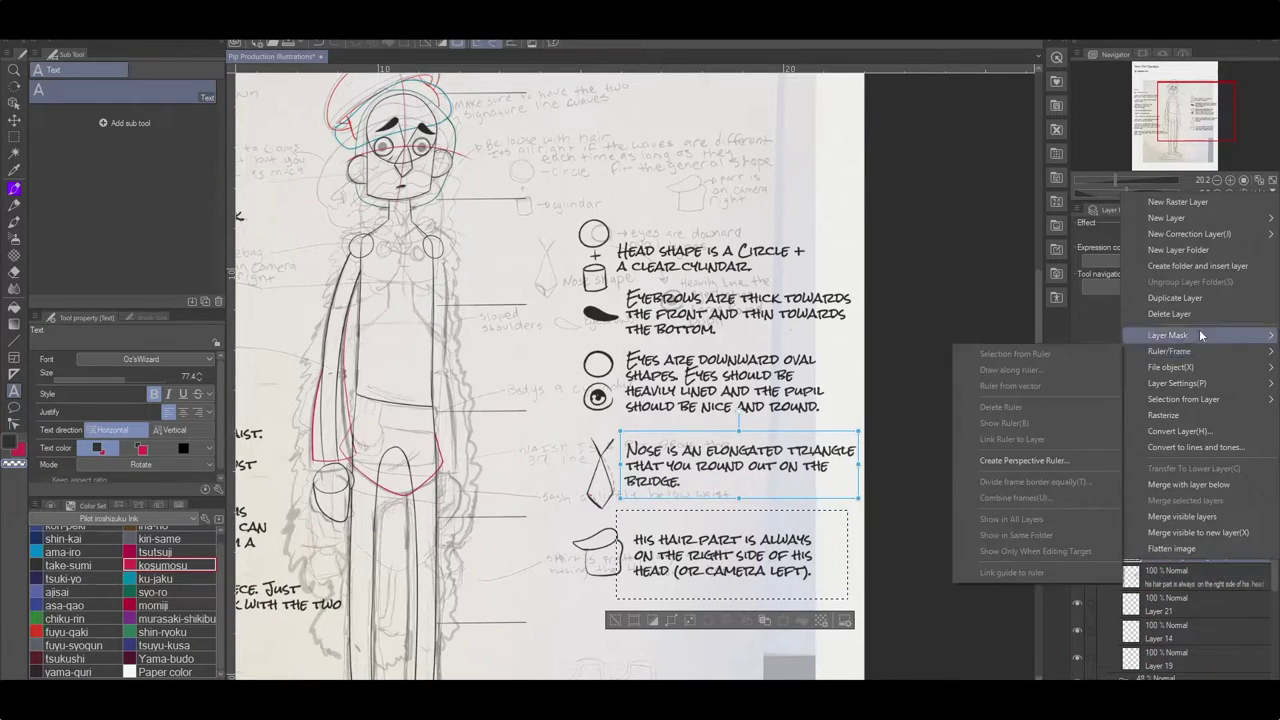
left_click(1080, 583)
Rename the layer holding the horizontal height lines "height Line" and the layer of small detail drawings "body bits".
double_click(1183, 580)
type("height Line")
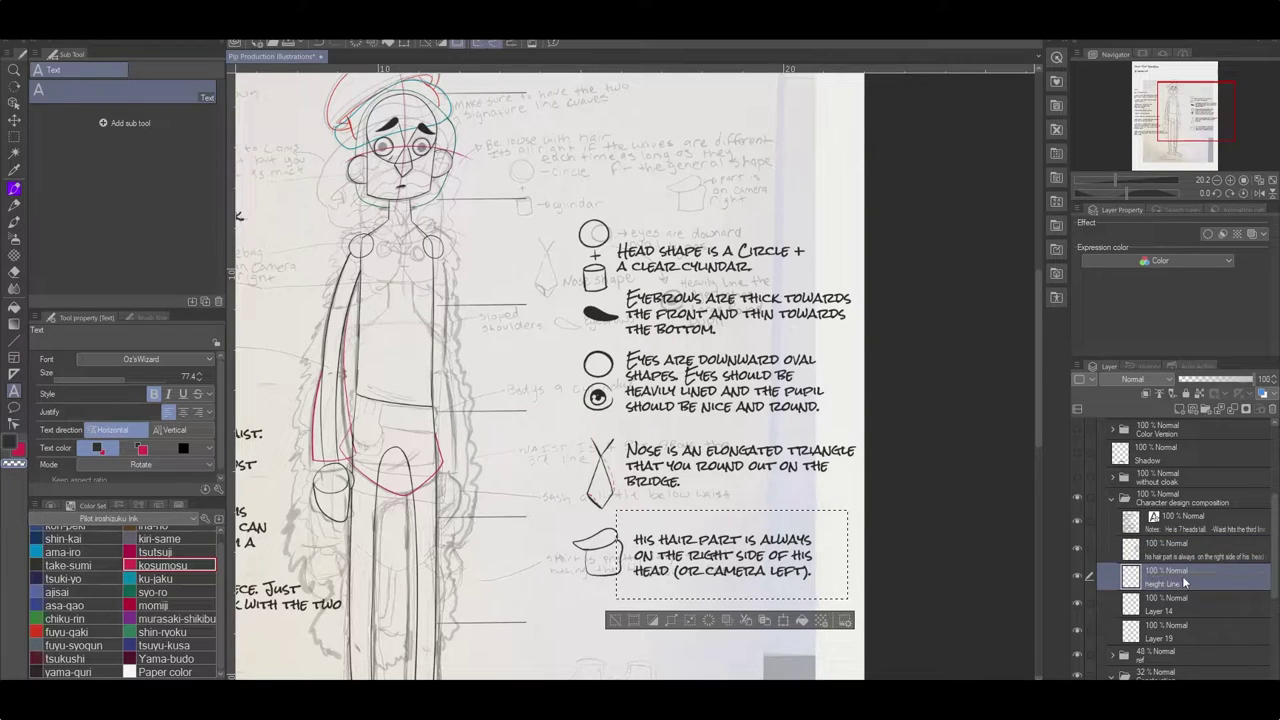
left_click(1140, 598)
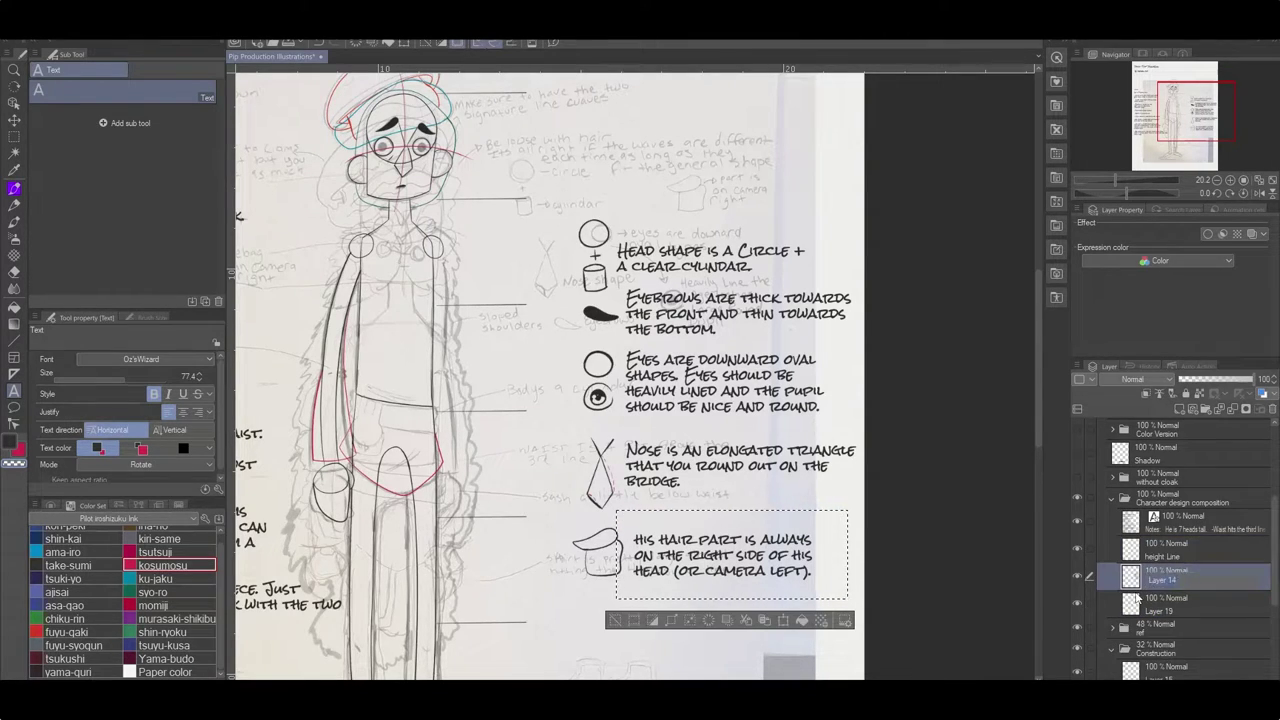
scroll(739, 518, "down", 2)
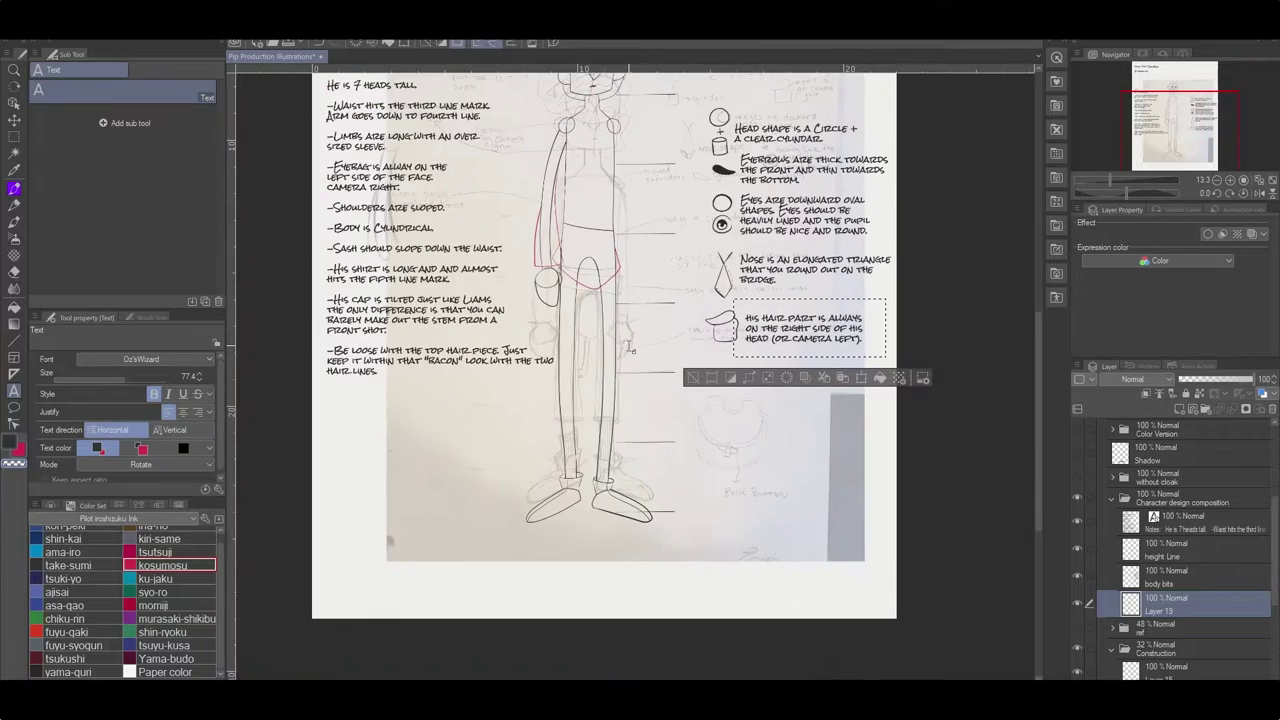
On a new layer above Layer 19, trace the pouch sketch with the Ink brush, including its flap edge and bone button.
left_click(739, 518)
left_click(1158, 557)
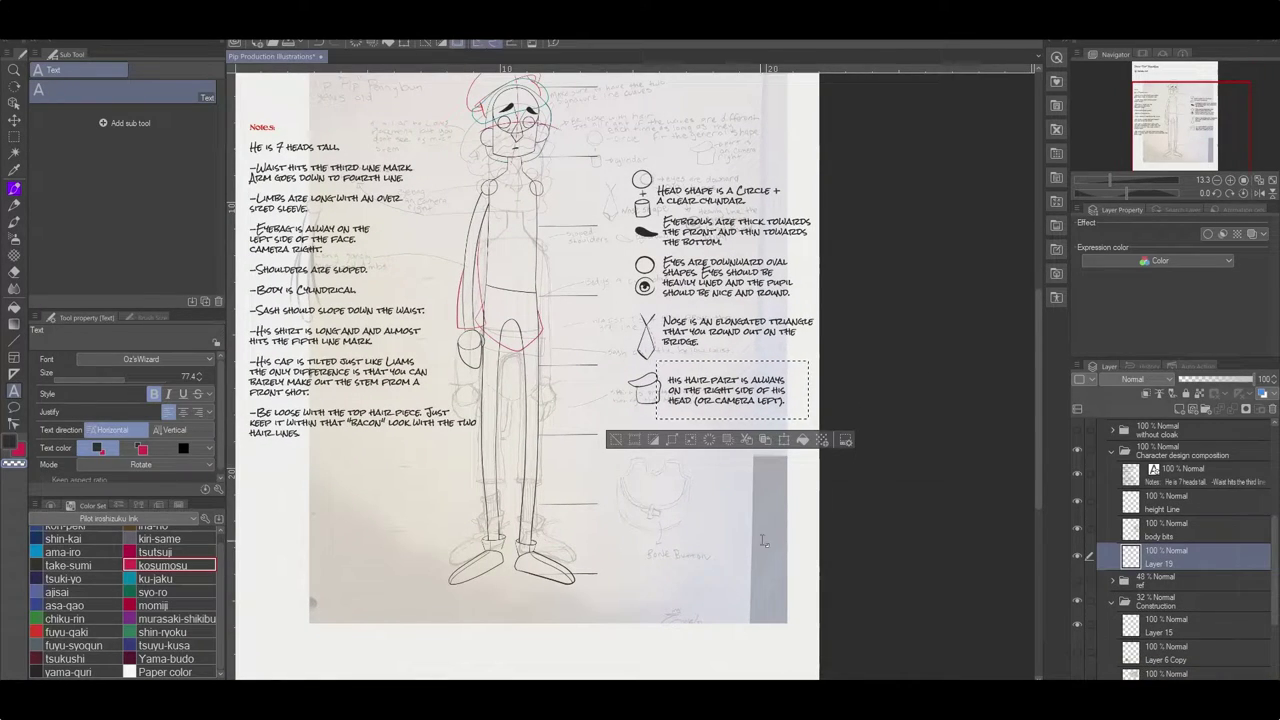
key("p")
scroll(702, 511, "up", 3)
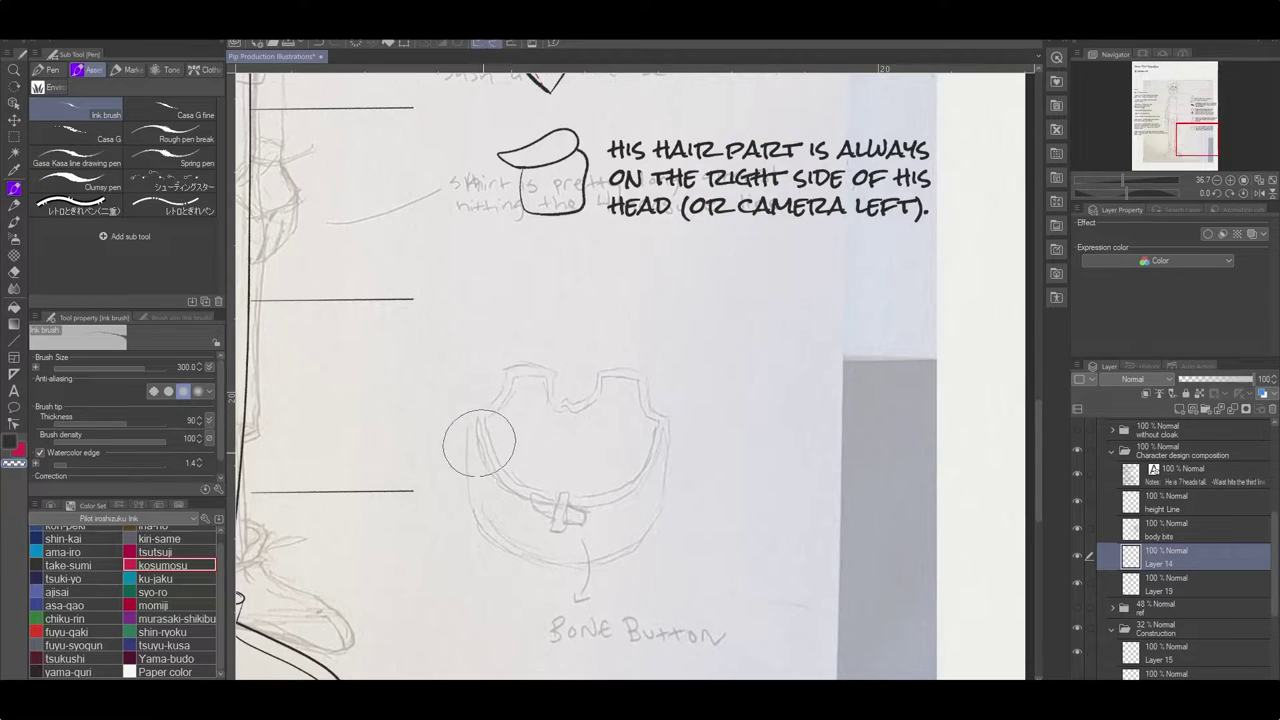
mouse_move(489, 471)
left_mouse_down()
mouse_move(474, 425)
mouse_move(504, 380)
mouse_move(553, 362)
mouse_move(558, 405)
mouse_move(610, 365)
mouse_move(650, 387)
mouse_move(667, 420)
mouse_move(666, 490)
mouse_move(560, 567)
mouse_move(471, 437)
mouse_move(592, 283)
mouse_move(745, 238)
mouse_move(557, 318)
mouse_move(640, 215)
left_mouse_up()
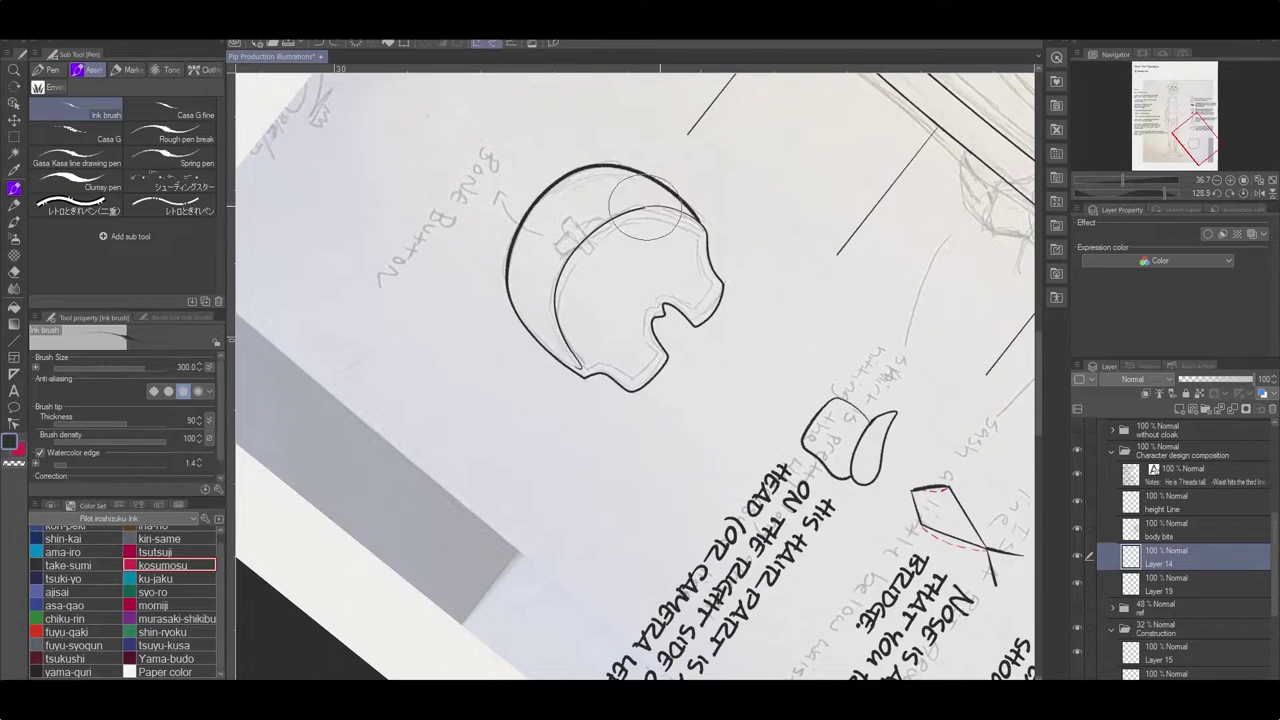
mouse_move(600, 300)
left_mouse_down()
mouse_move(500, 290)
mouse_move(657, 345)
mouse_move(632, 220)
mouse_move(596, 344)
left_mouse_up()
key("e")
key("p")
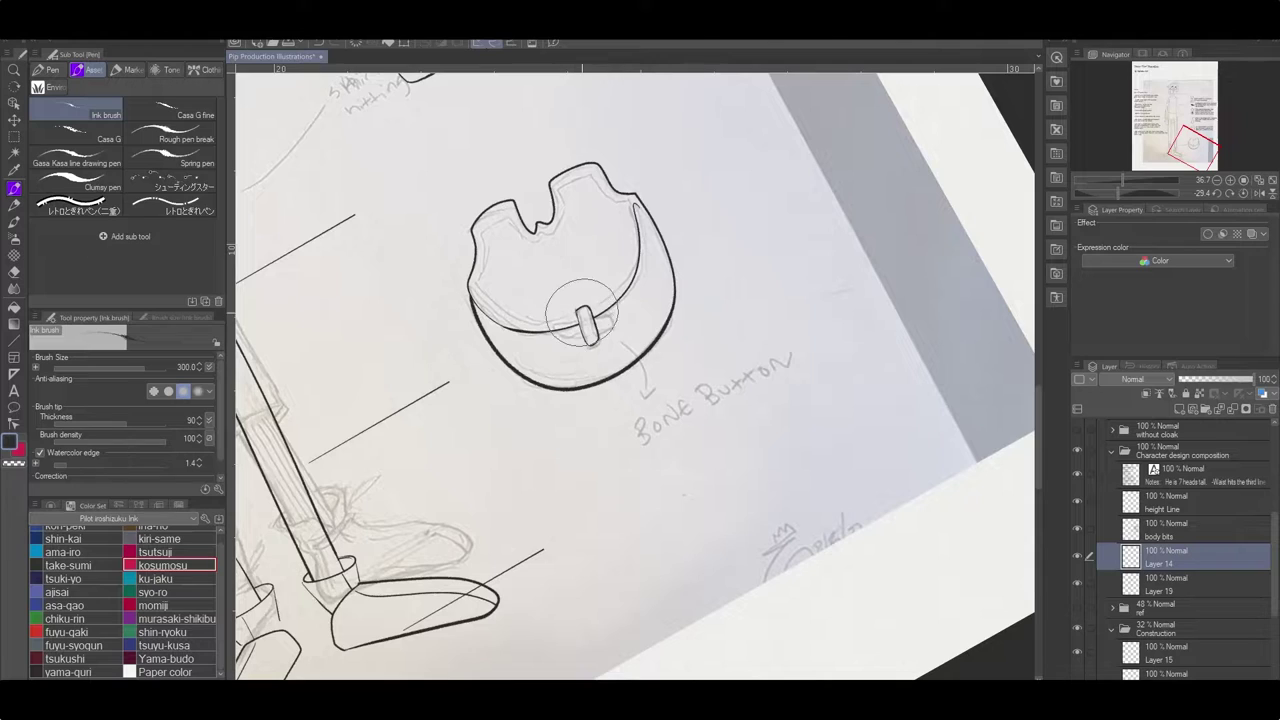
scroll(628, 290, "up", 3)
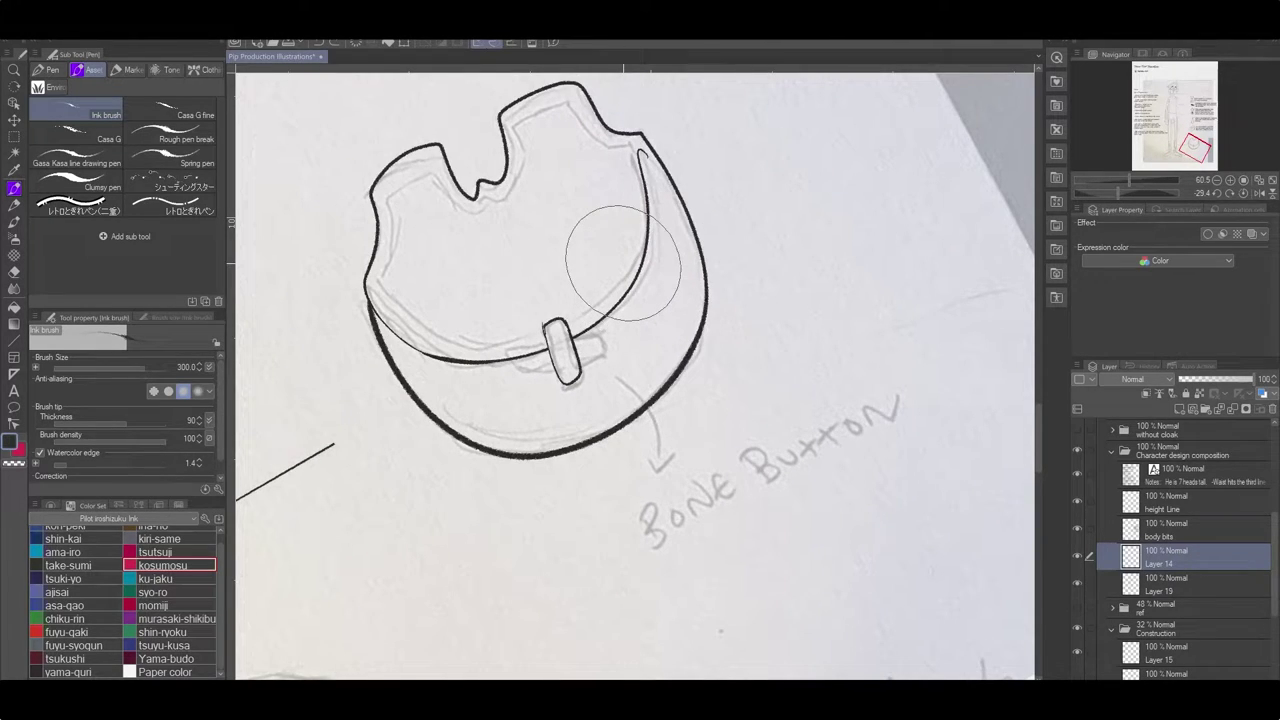
scroll(730, 360, "down", 3)
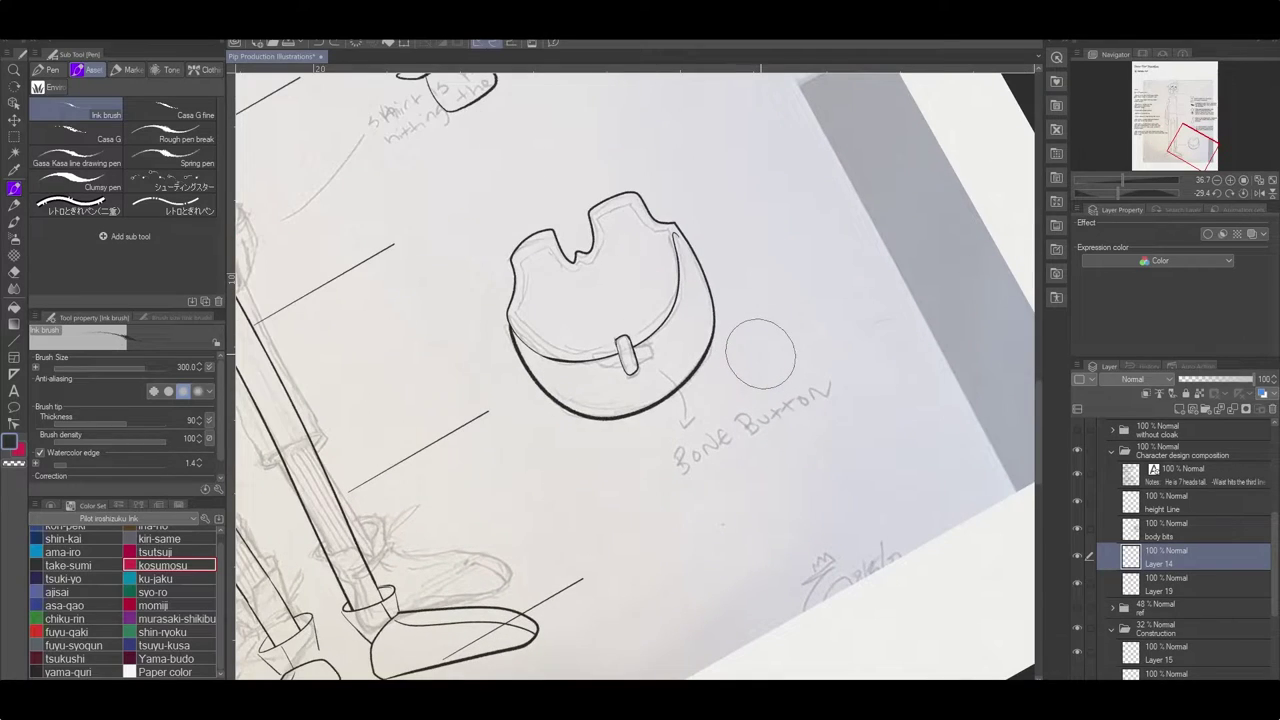
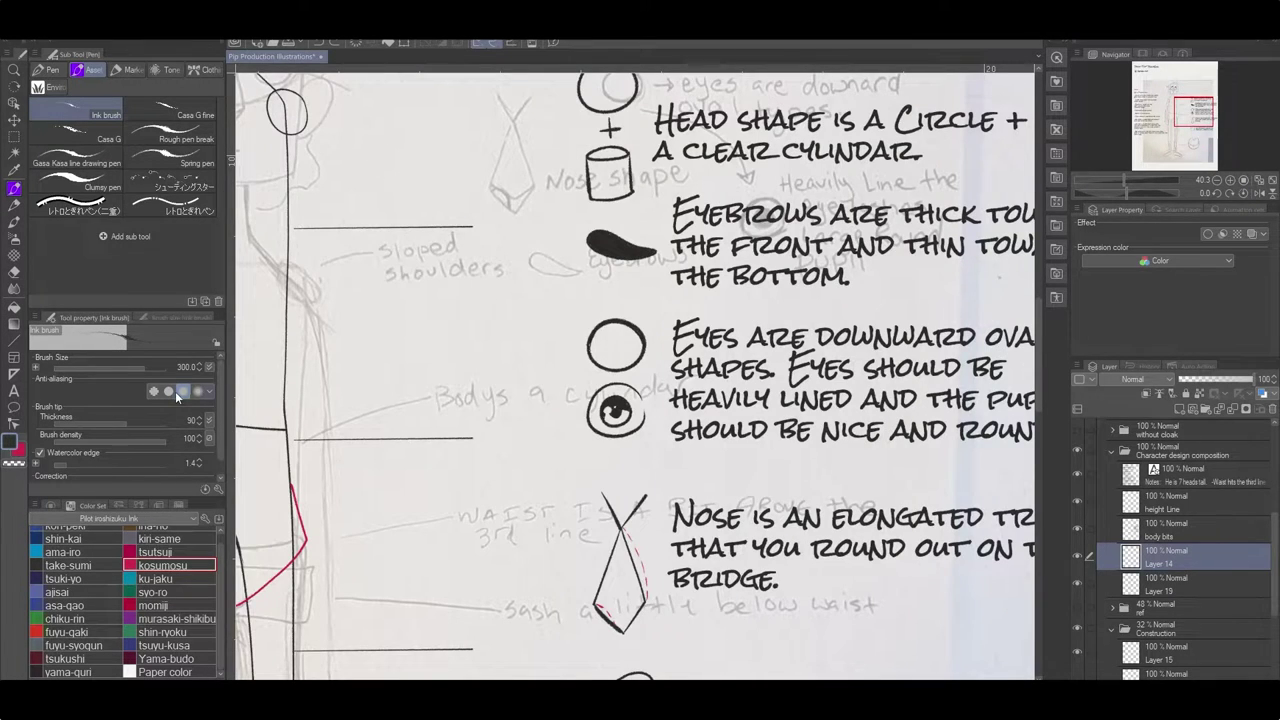
Merge the height Line and body bits layers into Layer 19, keeping the pouch on its own layer.
key("ctrl+0")
scroll(1147, 628, "up", 2)
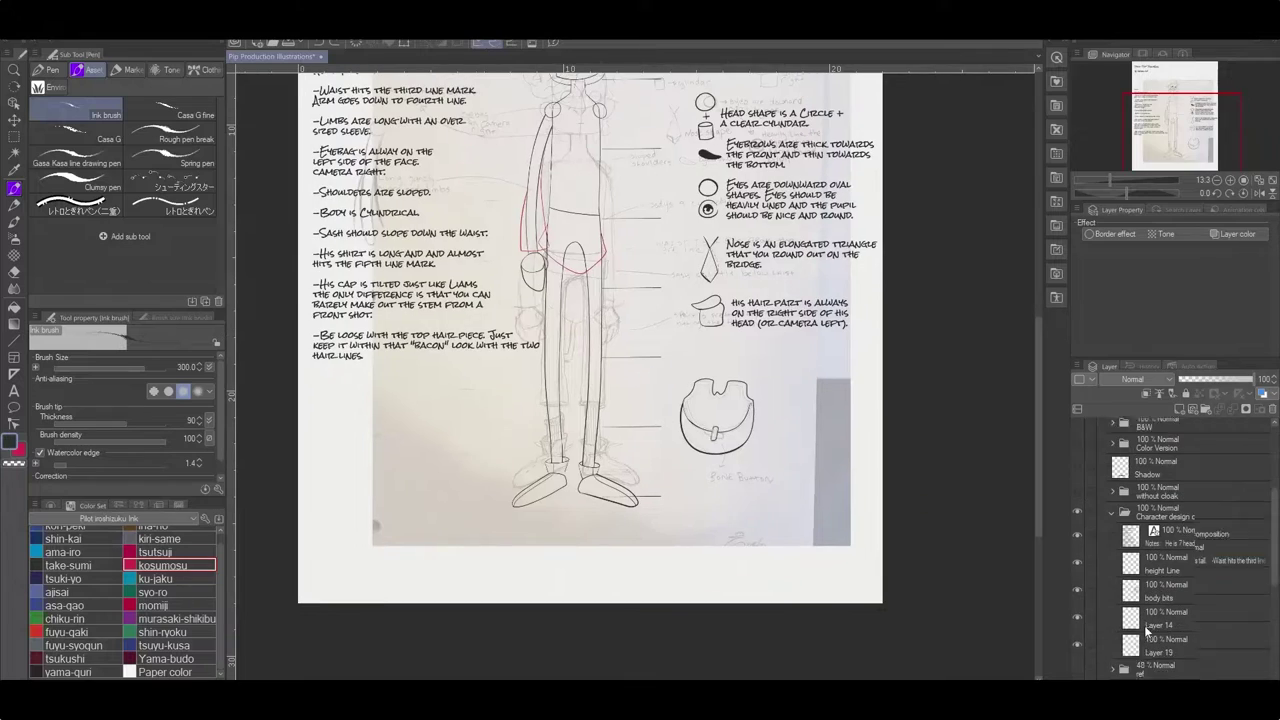
scroll(1147, 628, "down", 1)
left_click(1147, 628)
left_click(1076, 573)
left_click(1076, 573)
left_click_drag(1160, 573, 1165, 602)
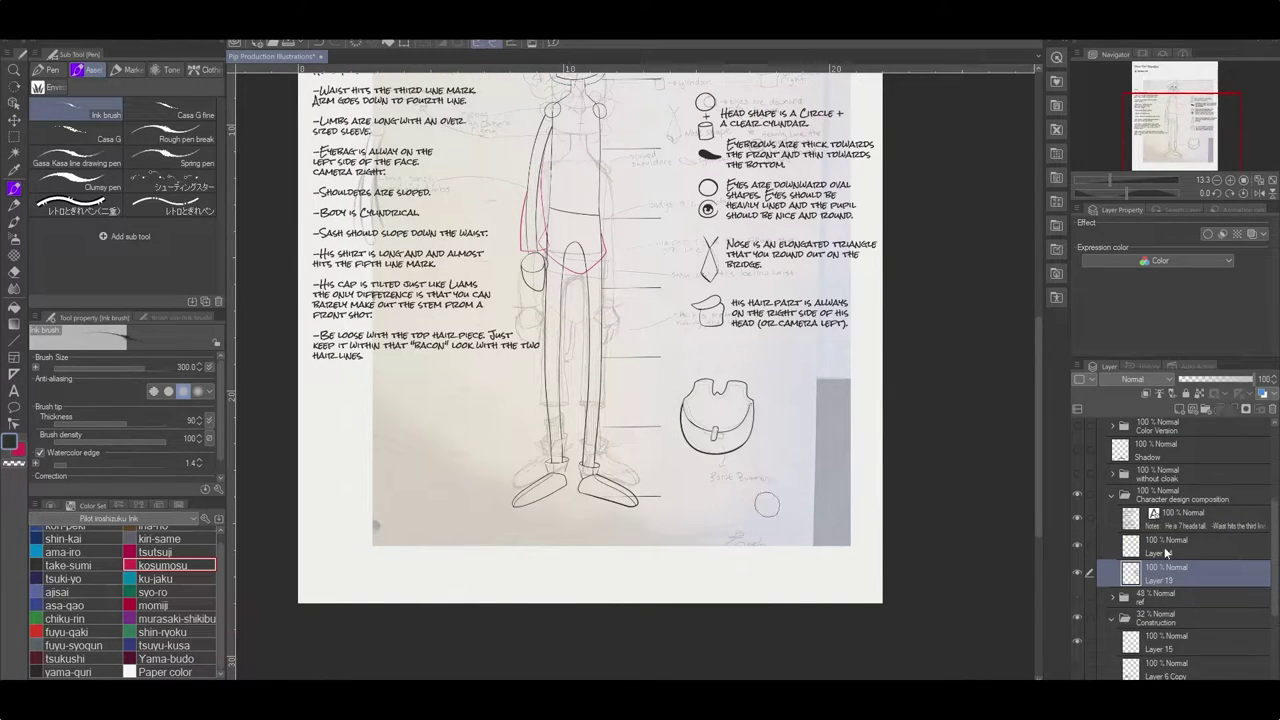
Remove the inked pouch from Layer 14 and hide the scanned paper sketch behind the figure.
left_click(1232, 409)
key("p")
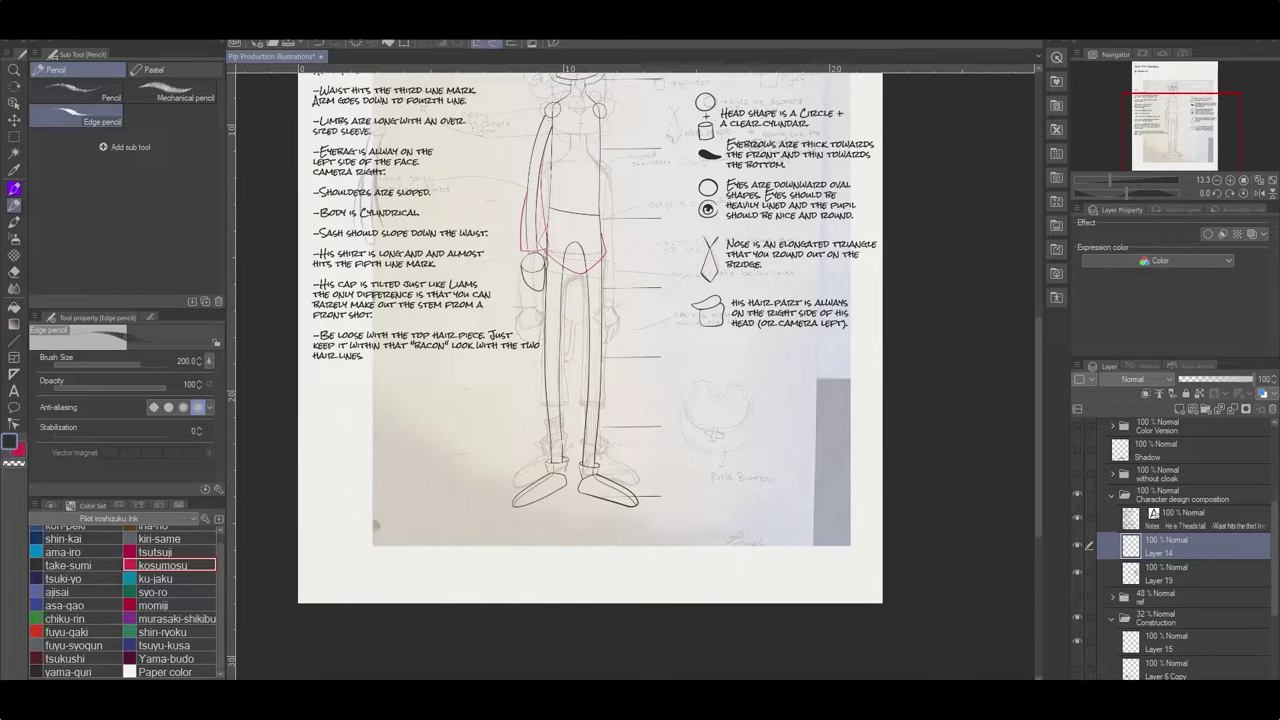
scroll(559, 231, "up", 2)
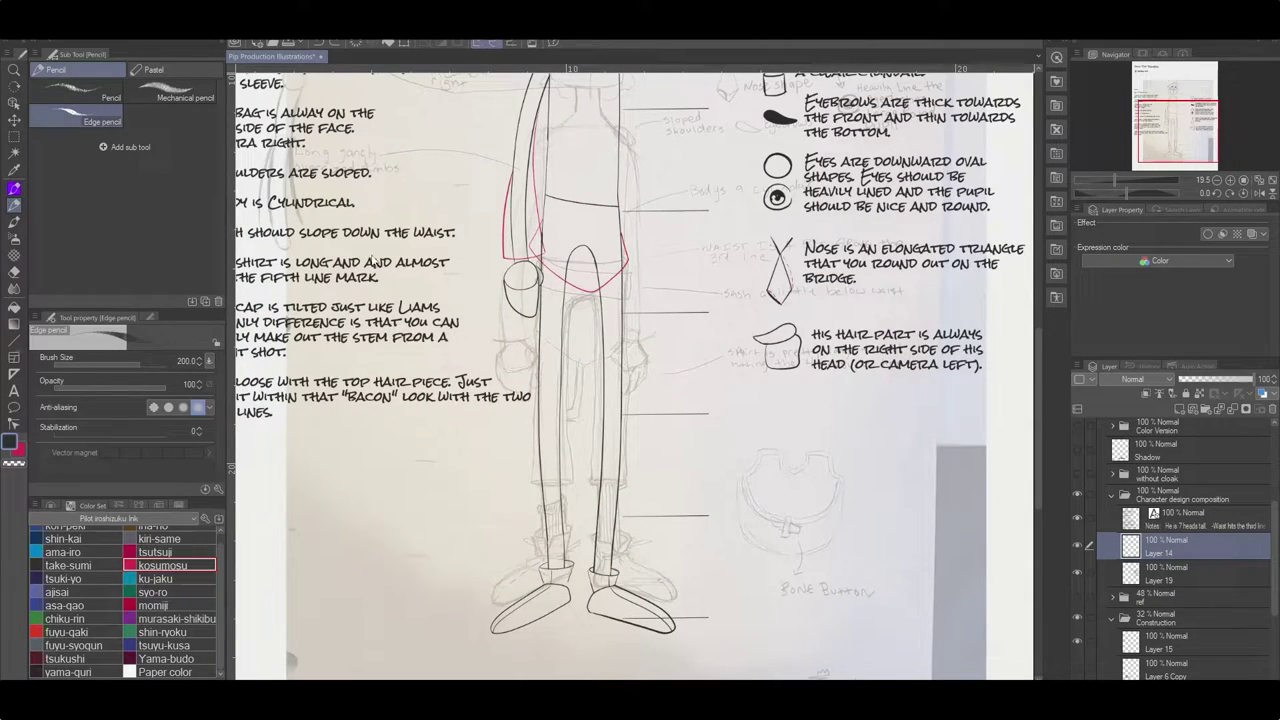
left_click(1262, 396)
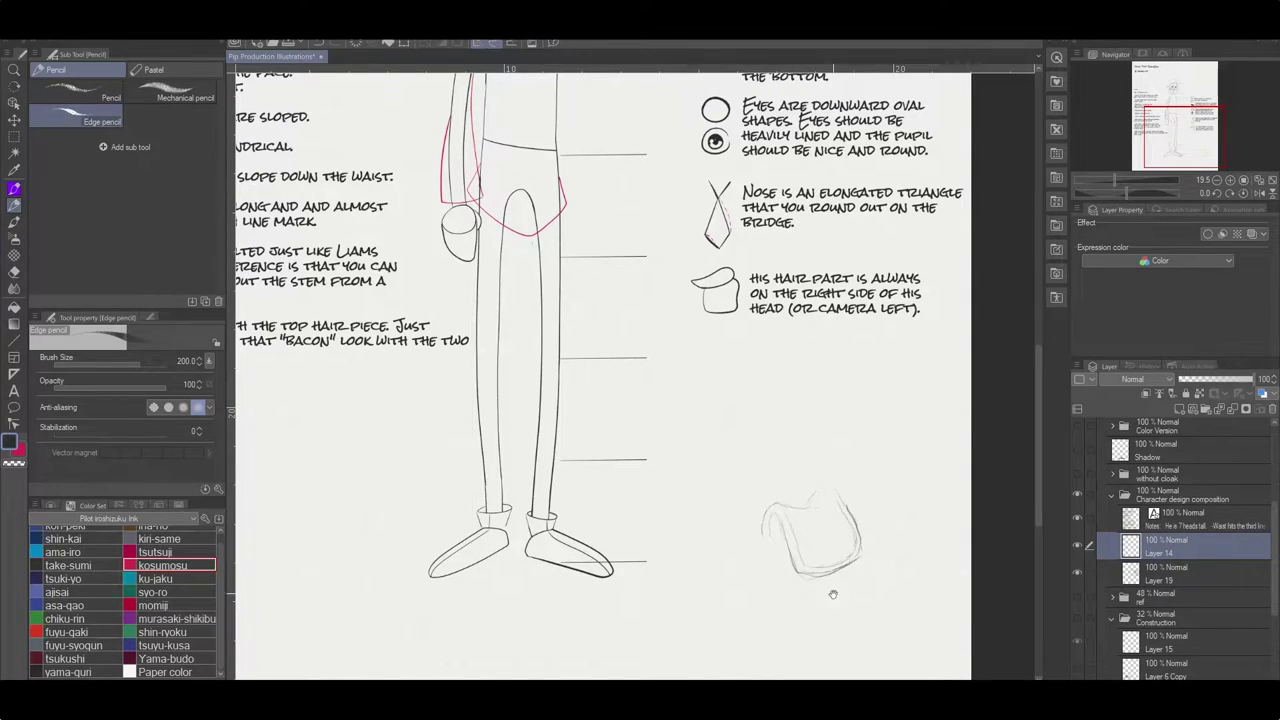
Sketch a flap satchel with a long shoulder strap below the hair drawing using the Edge pencil, refining the strap and shading its inner side.
left_click_drag(833, 594, 807, 511)
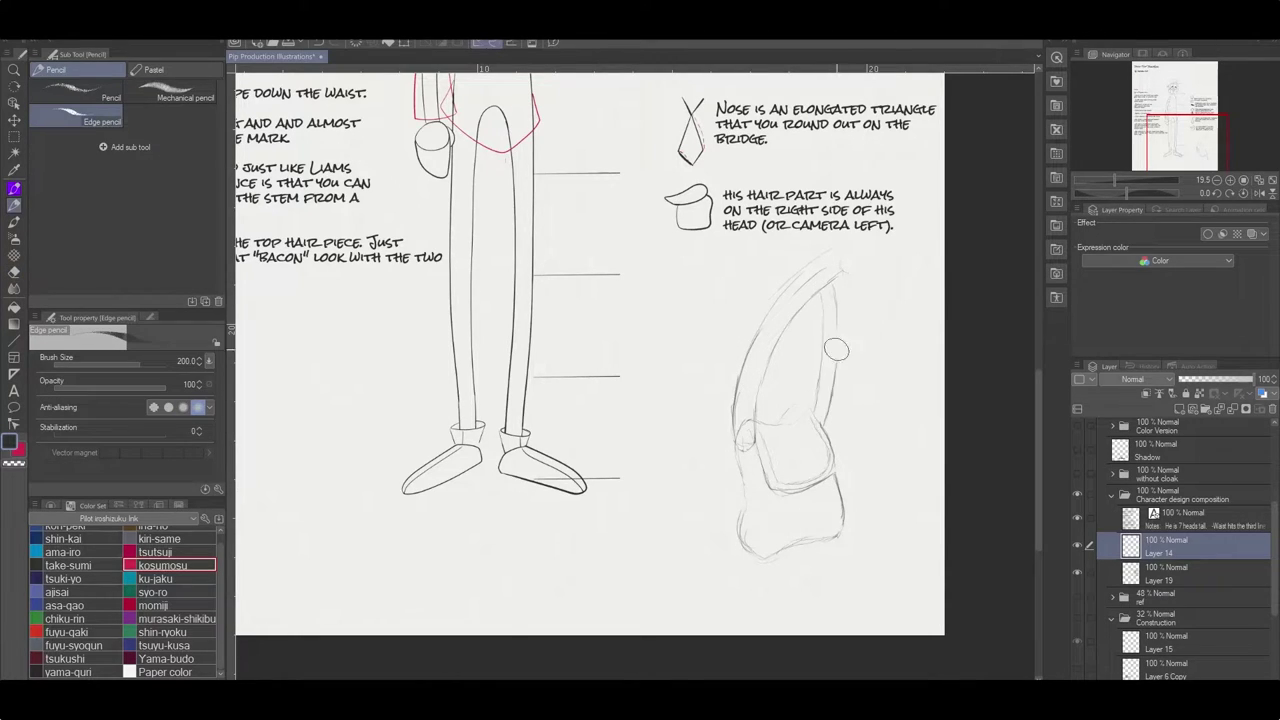
key("e")
key("p")
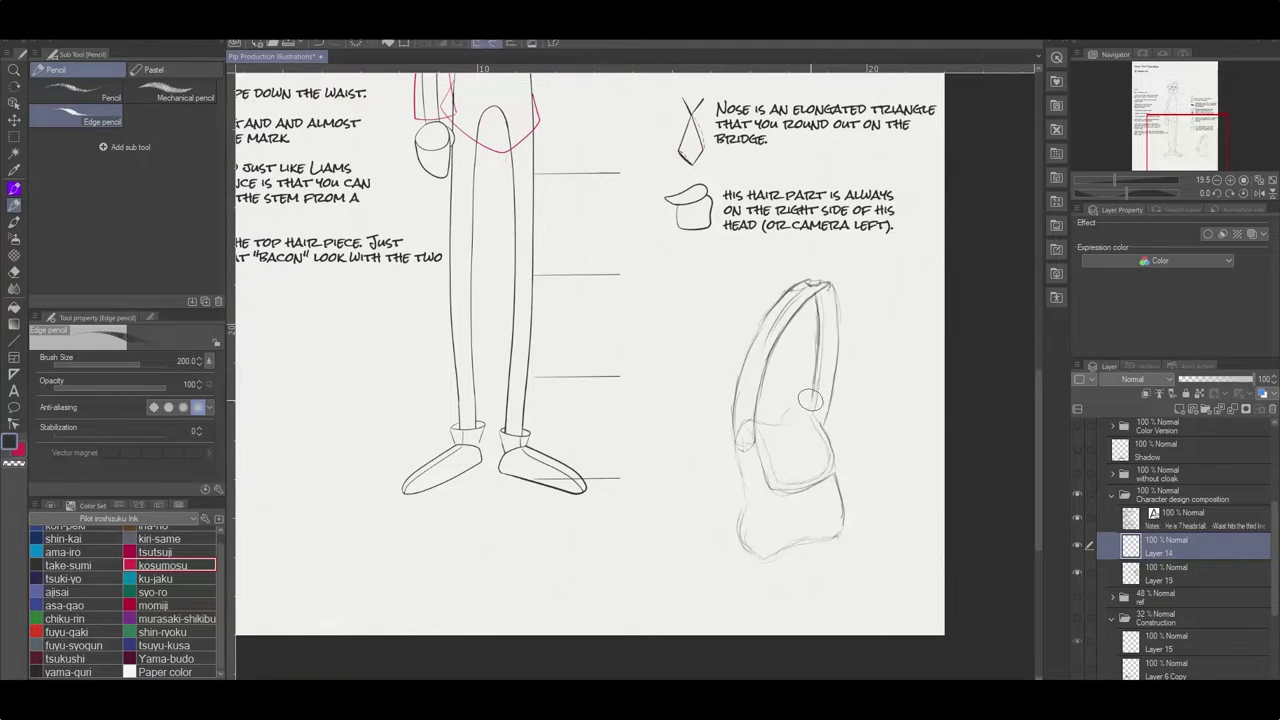
key("e")
key("p")
key("p")
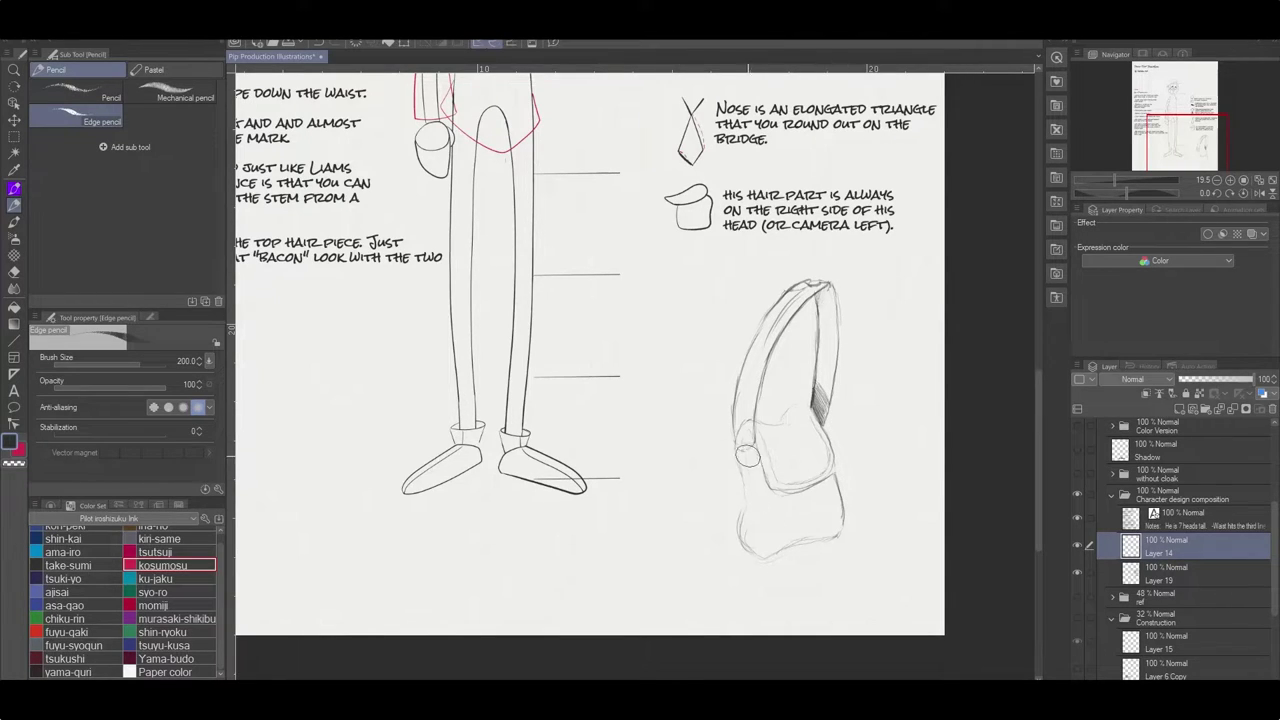
Darken the satchel's lower outline and draw the bone button at the edge of its flap.
left_click_drag(800, 450, 830, 300)
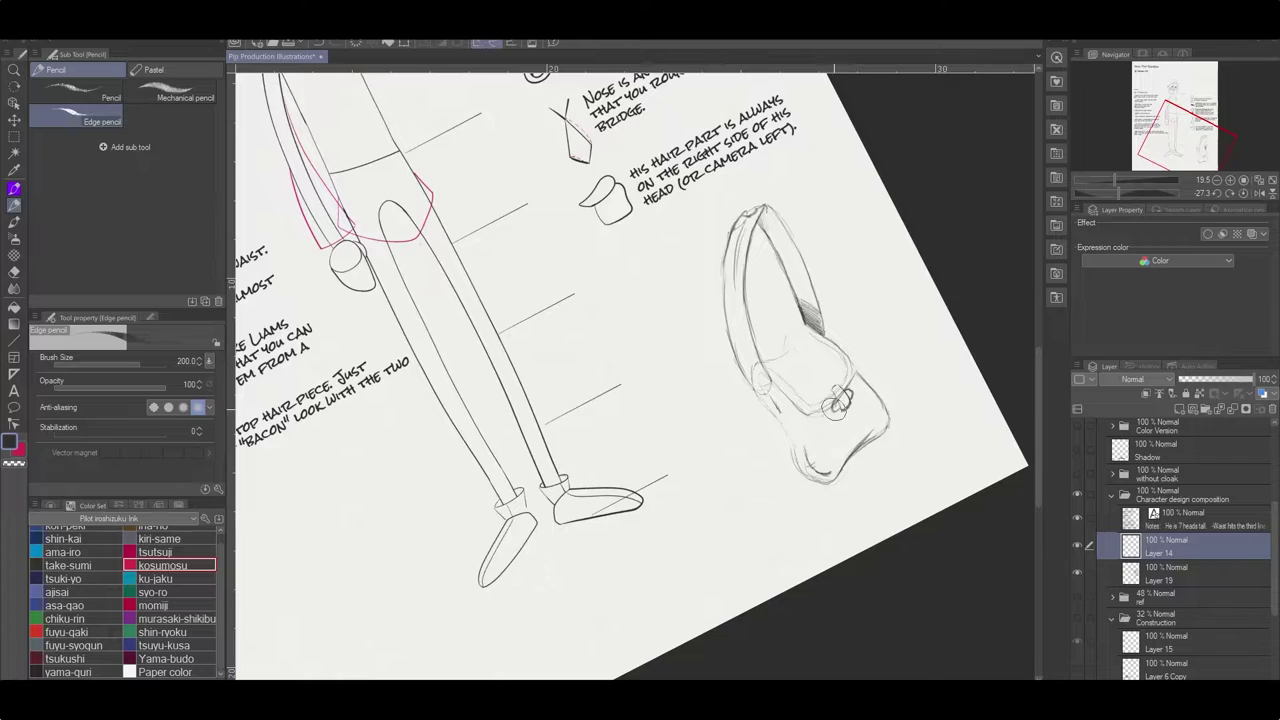
key("e")
key("p")
Move the satchel sketch closer to the figure's feet, away from the page edge.
key("ctrl+t")
mouse_move(570, 370)
left_mouse_down()
mouse_move(657, 400)
mouse_move(720, 373)
mouse_move(528, 428)
mouse_move(566, 459)
mouse_move(653, 461)
left_mouse_up()
mouse_move(146, 358)
left_click(290, 445)
left_click_drag(710, 578, 849, 502)
key("Return")
key("r")
scroll(849, 502, "up", 2)
key("ctrl+z")
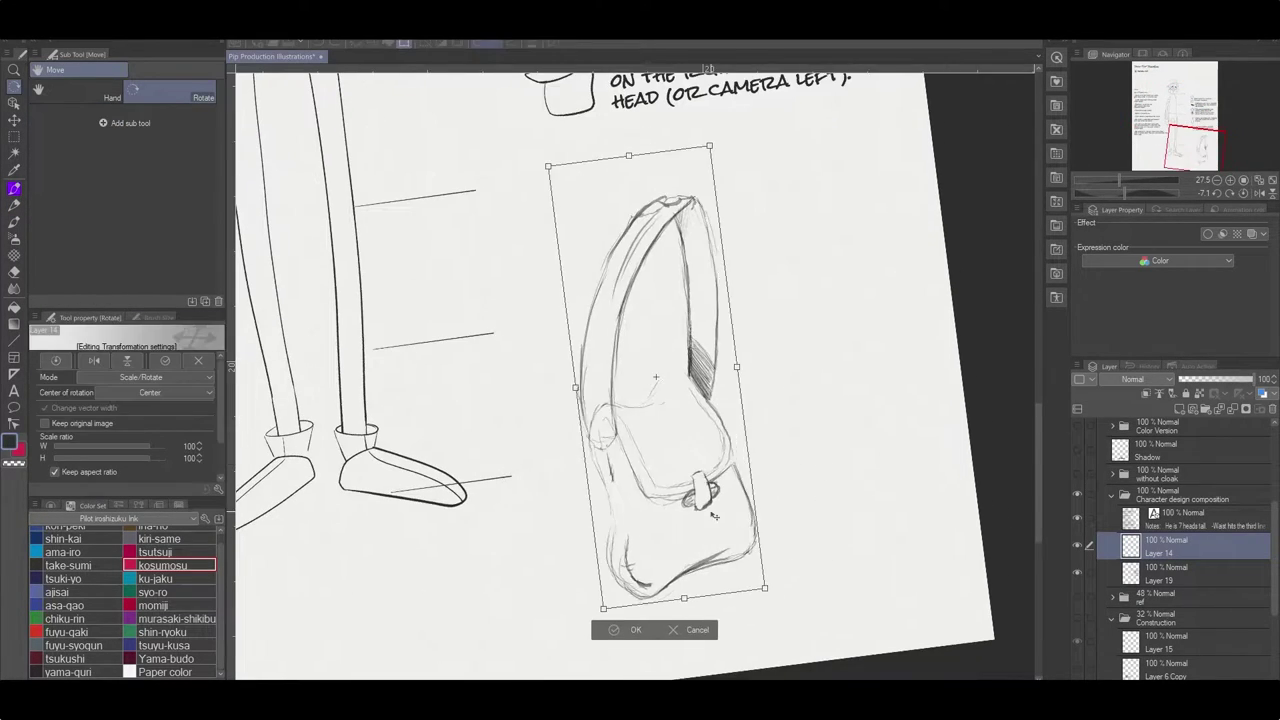
Start a text note beside the satchel and format it in Rock Salt at size 23.
key("t")
left_click(756, 295)
type("Pips")
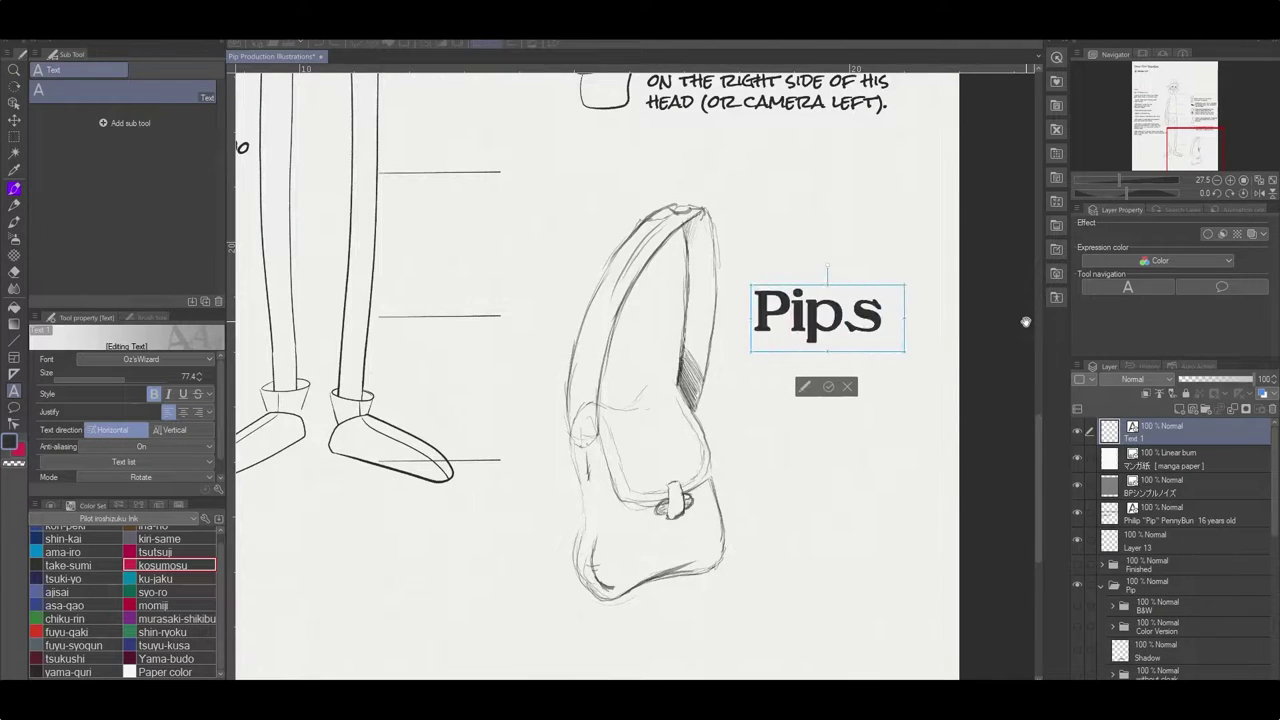
key("ctrl+a")
left_click(140, 359)
left_click(152, 433)
left_click(195, 373)
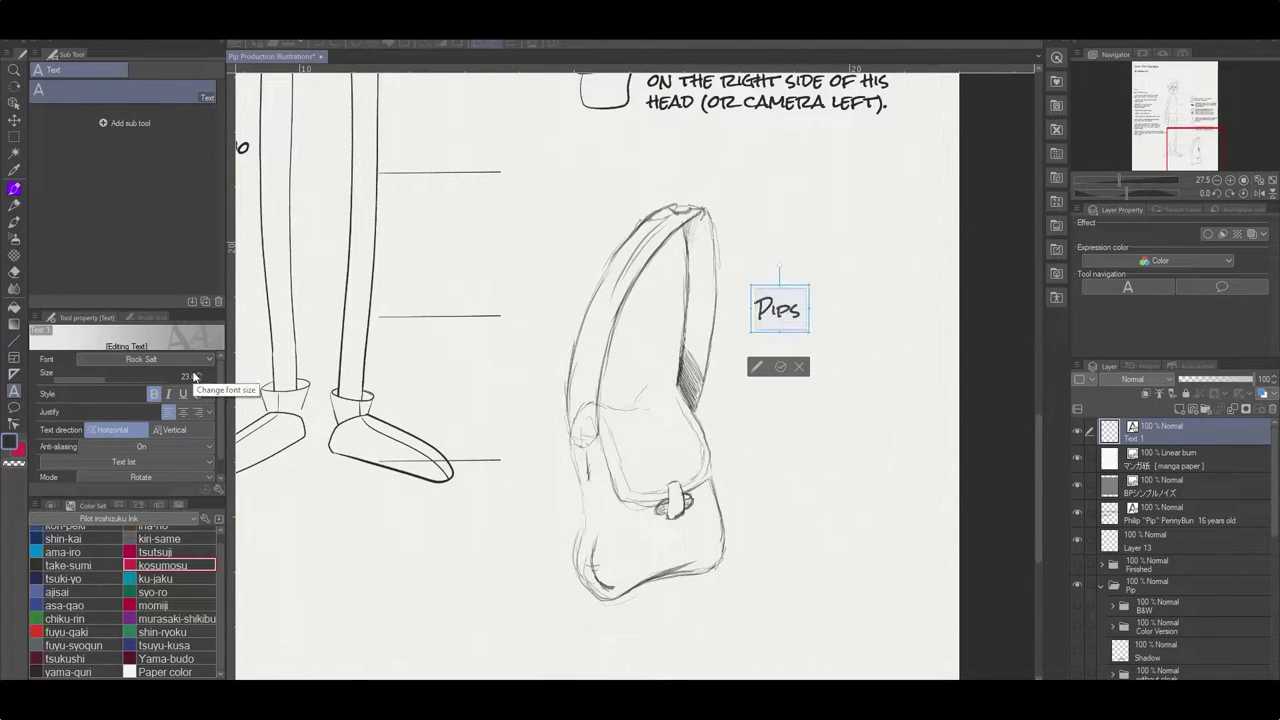
Write the note "His satchel is thick and full." on two lines beside the satchel and move its layer into the Character design composition folder.
type("His satchel is thick")
key("Return")
type("A")
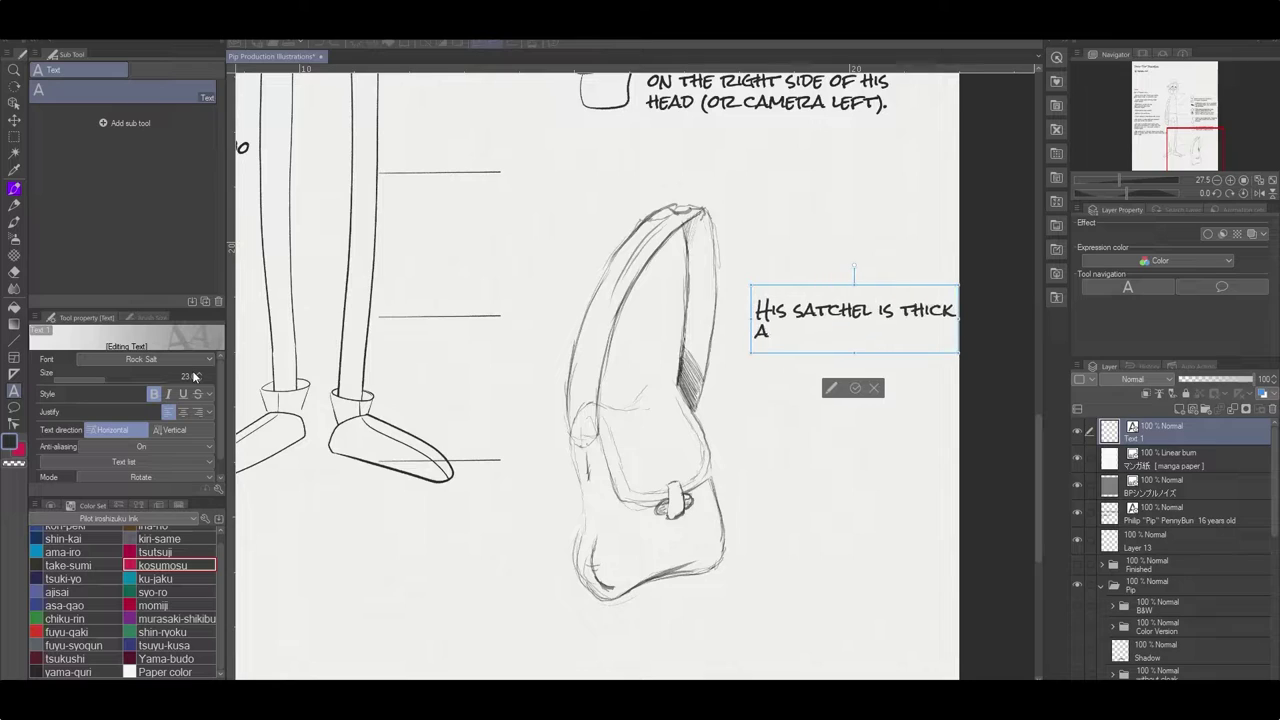
left_click_drag(781, 358, 785, 434)
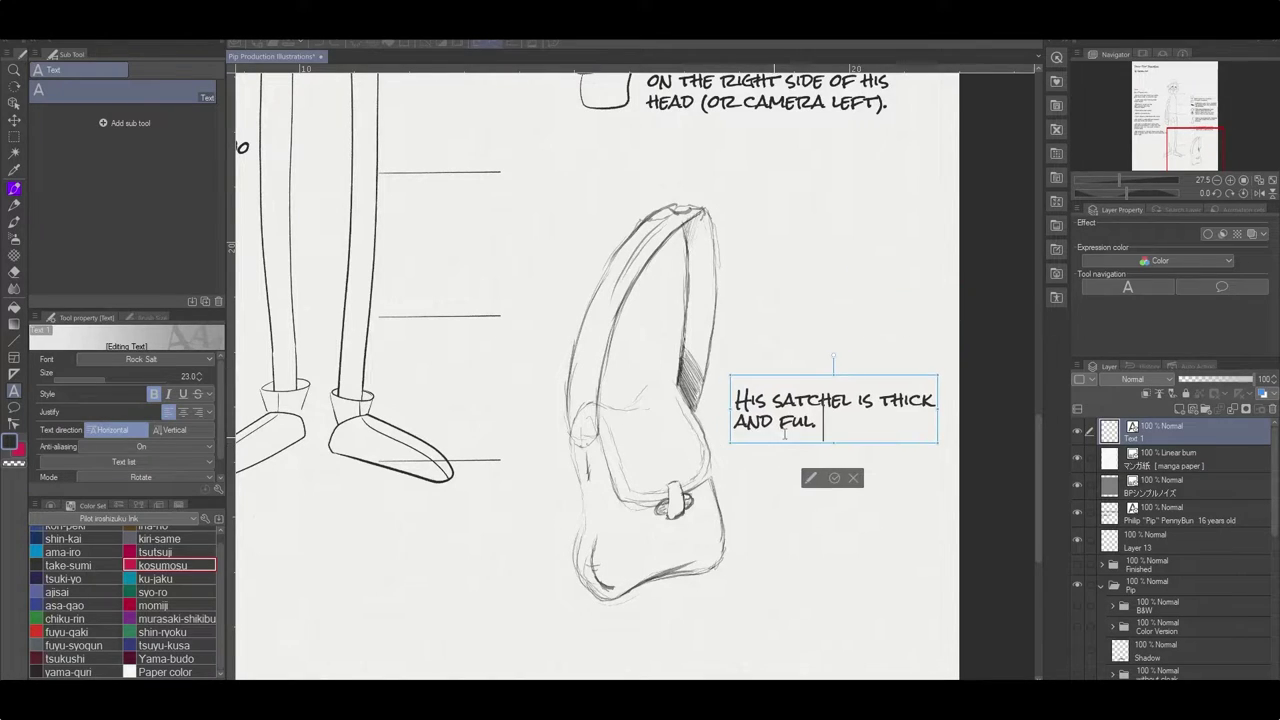
type(".")
scroll(1175, 550, "down", 3)
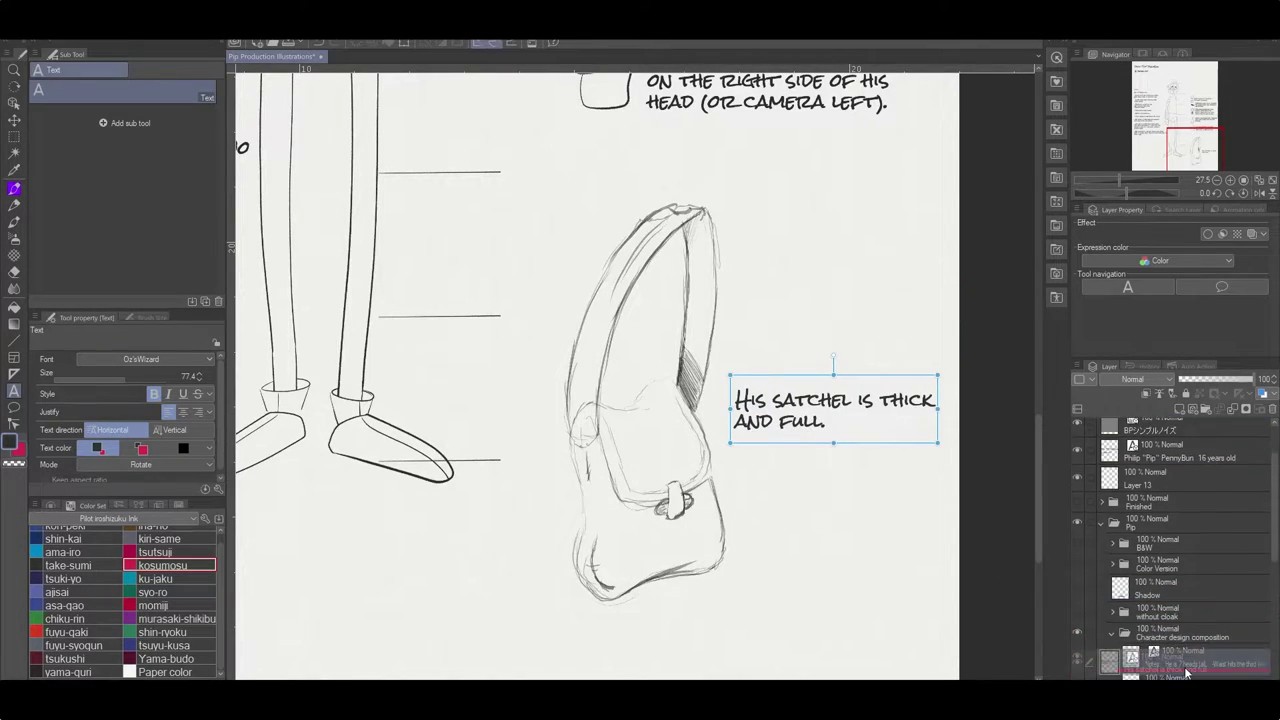
Nudge the satchel sketch on Layer 14 slightly farther away from its note.
left_click(1161, 619)
key("ctrl+t")
key("Left")
key("Left")
key("Left")
key("Left")
key("Return")
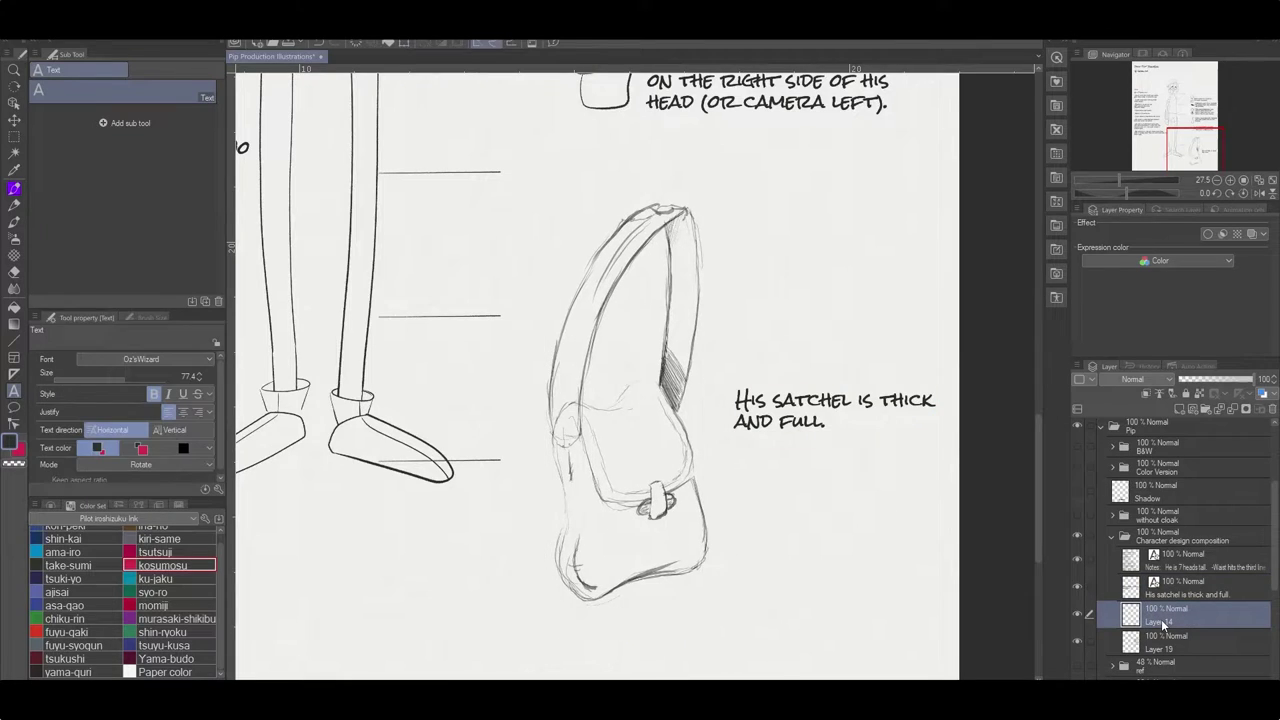
Tint the satchel sketch layer blue with the layer color effect.
scroll(1175, 550, "up", 2)
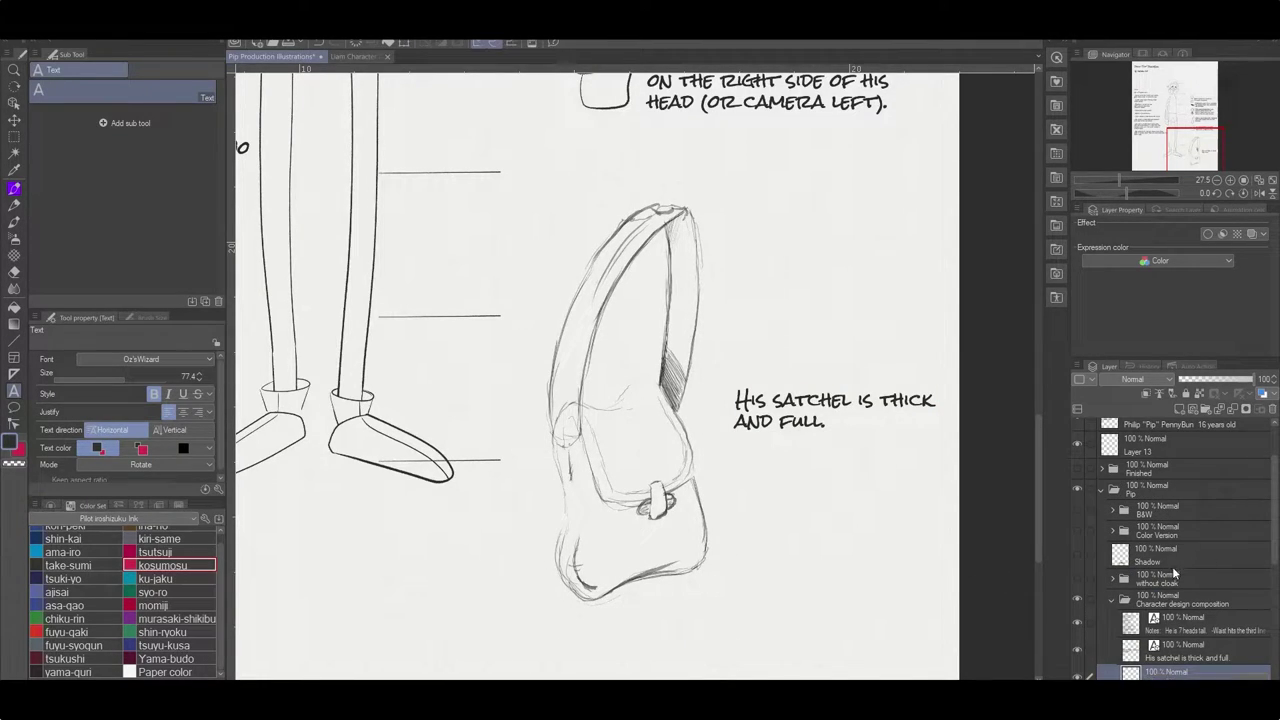
key("ctrl+plus")
left_click(1251, 233)
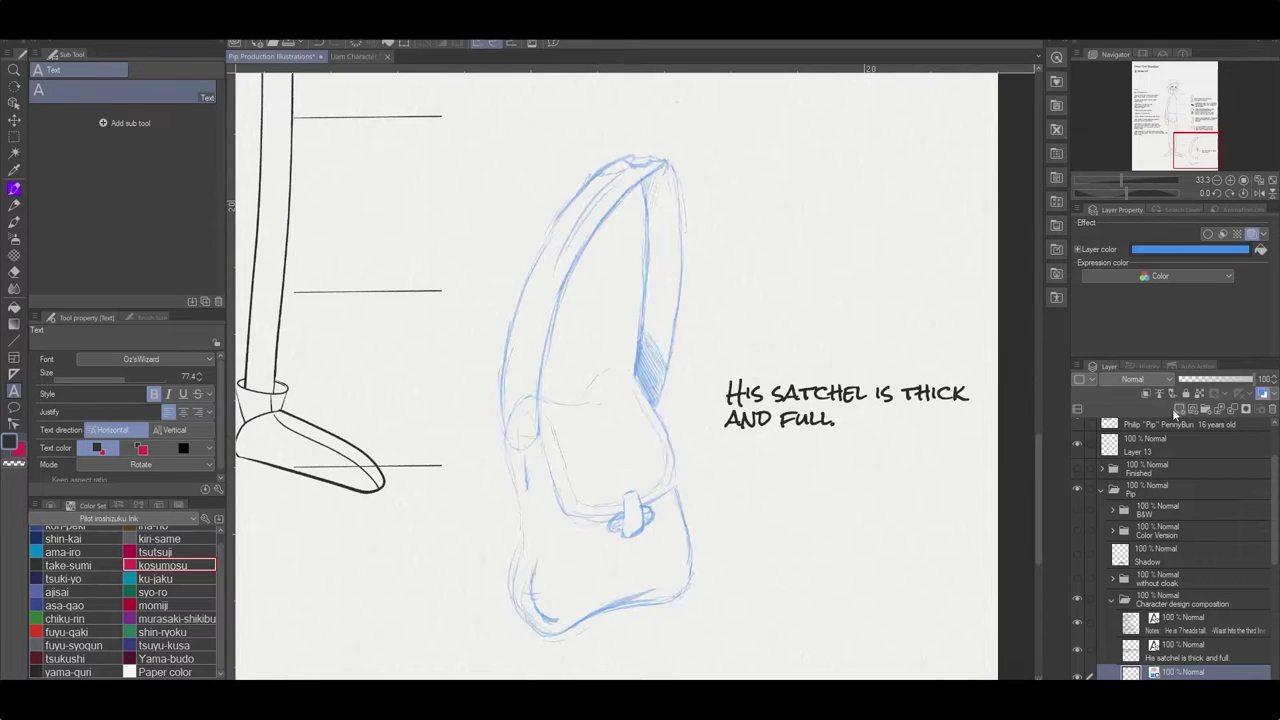
On a new layer, ink the satchel's front strap and the adjoining side of the bag over the blue sketch with the Ink brush.
scroll(1150, 580, "down", 2)
key("p")
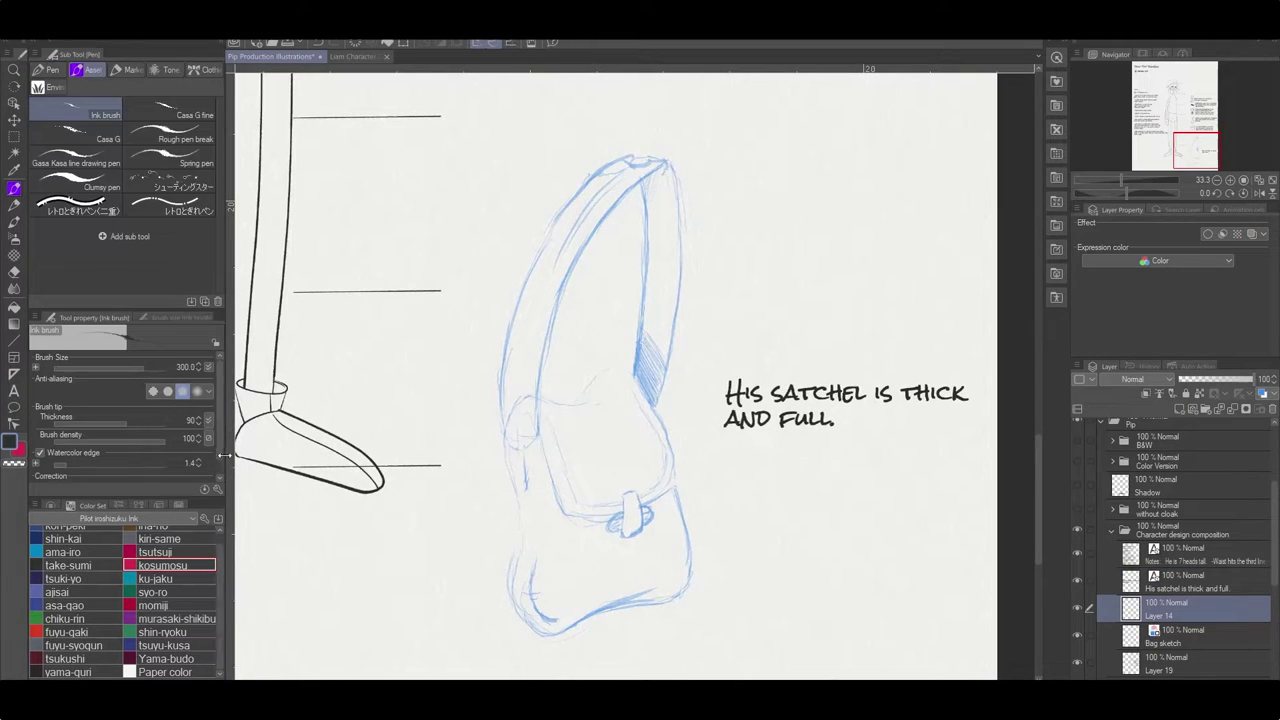
mouse_move(499, 412)
left_mouse_down()
mouse_move(530, 256)
mouse_move(618, 157)
mouse_move(655, 165)
left_mouse_up()
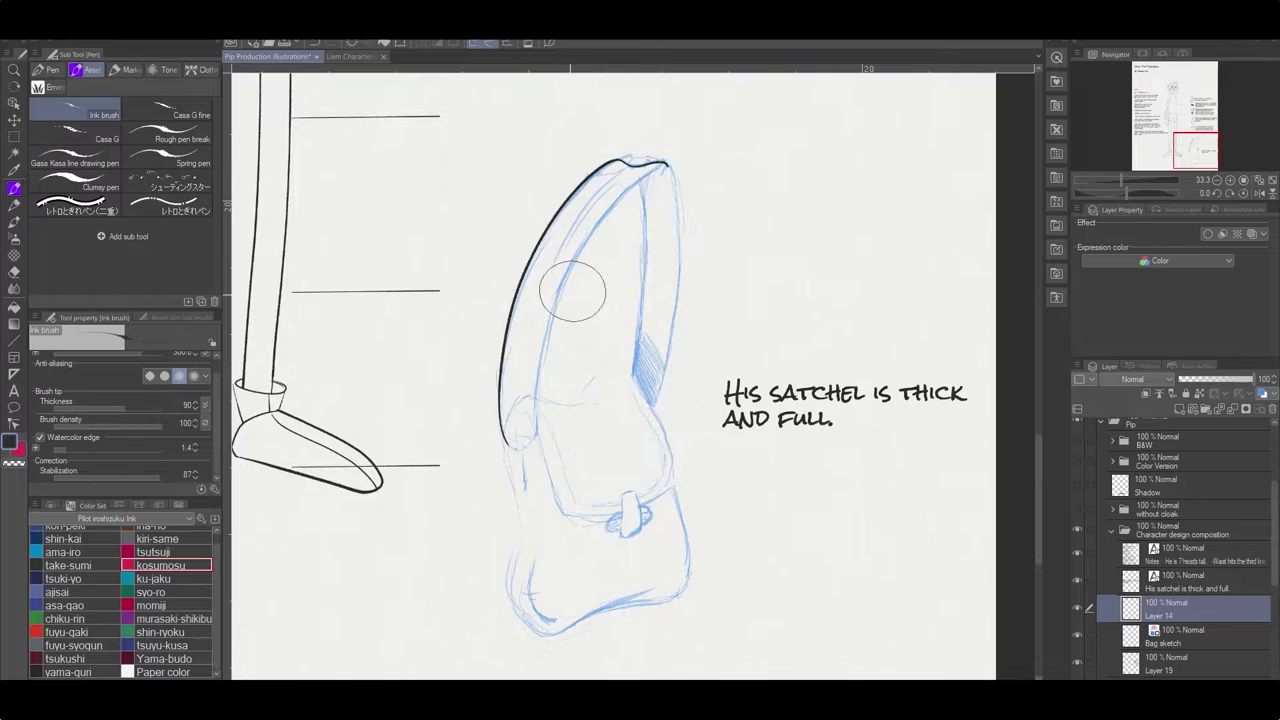
mouse_move(535, 428)
left_mouse_down()
mouse_move(562, 282)
mouse_move(640, 183)
left_mouse_up()
left_click_drag(608, 337, 605, 291)
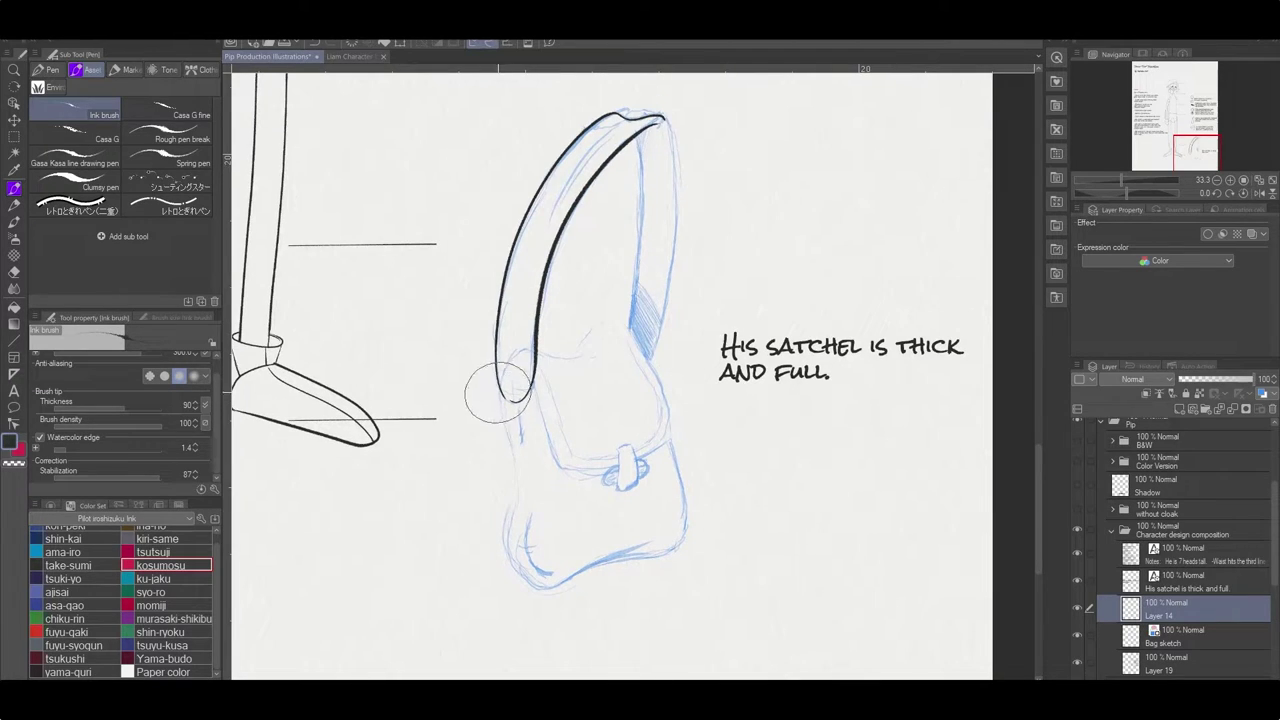
left_click_drag(496, 392, 510, 583)
left_click_drag(519, 433, 497, 405)
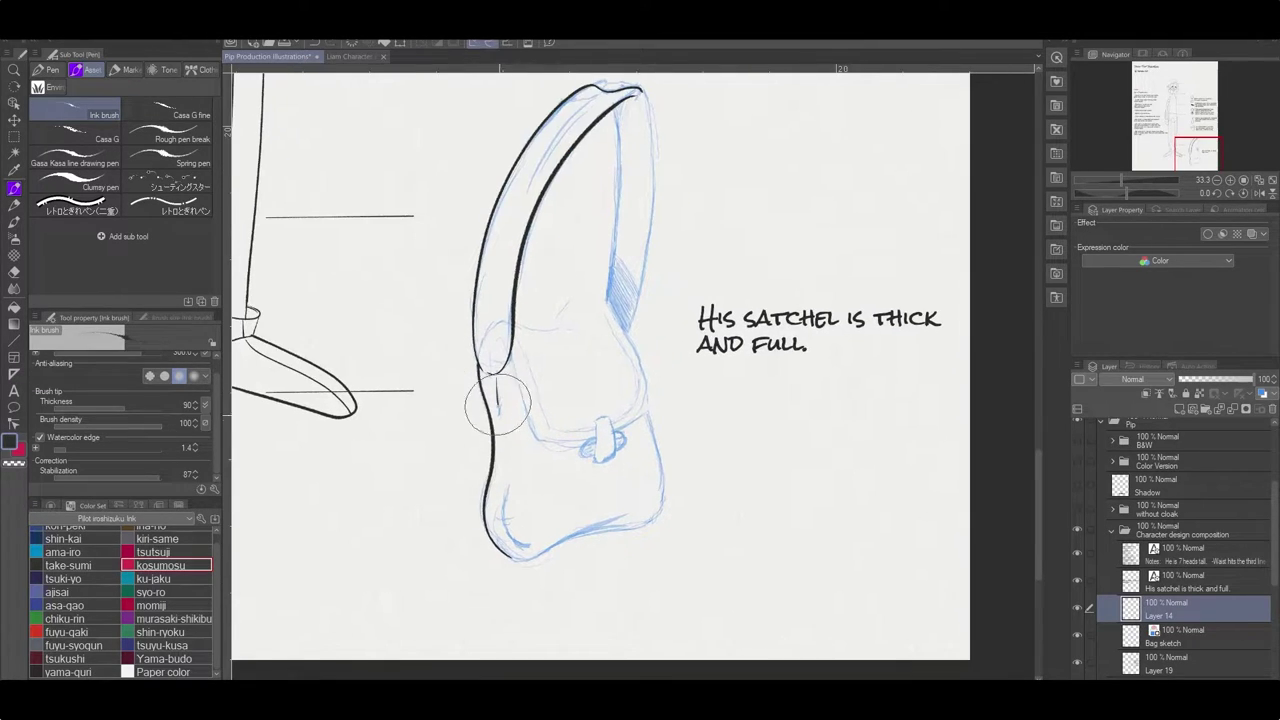
mouse_move(508, 487)
left_mouse_down()
mouse_move(545, 560)
mouse_move(560, 300)
mouse_move(610, 176)
left_mouse_up()
Ink the rest of the satchel body, the back strap and the outer edge of the flap along the blue sketch.
key("r")
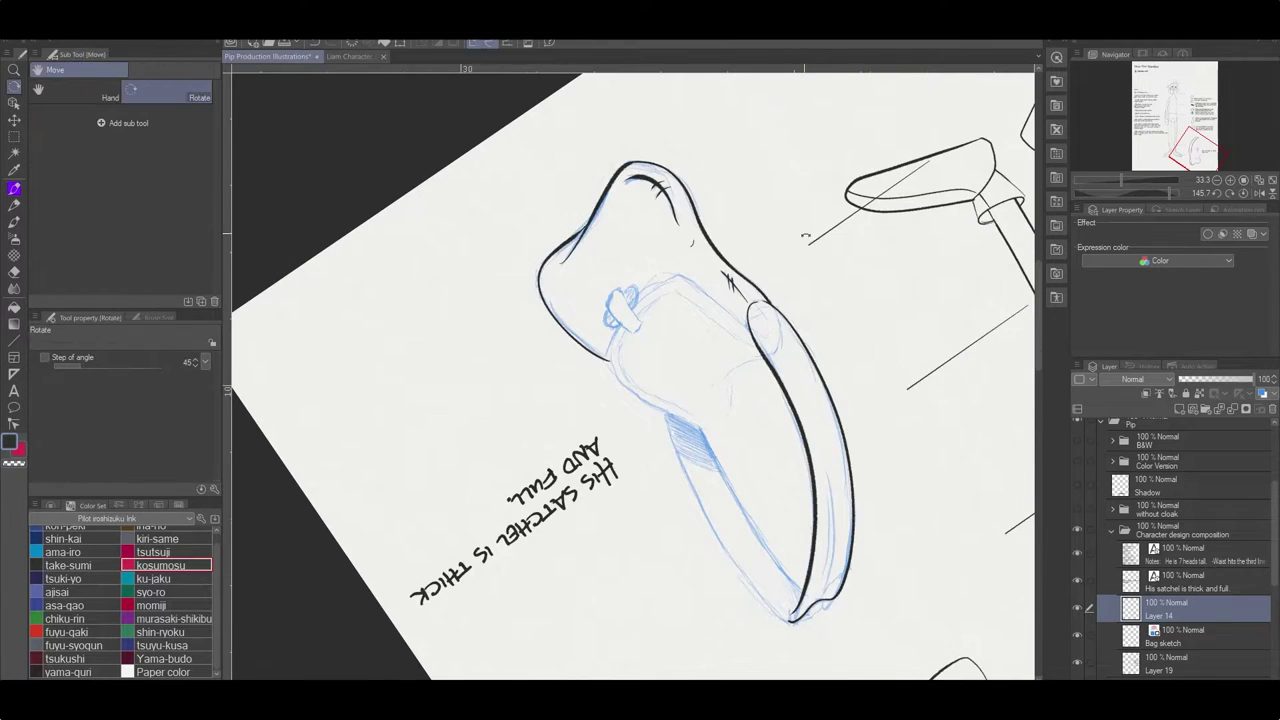
mouse_move(600, 300)
left_mouse_down()
mouse_move(626, 383)
mouse_move(586, 329)
mouse_move(457, 400)
mouse_move(588, 355)
mouse_move(305, 465)
mouse_move(571, 290)
left_mouse_up()
scroll(626, 383, "up", 2)
key("p")
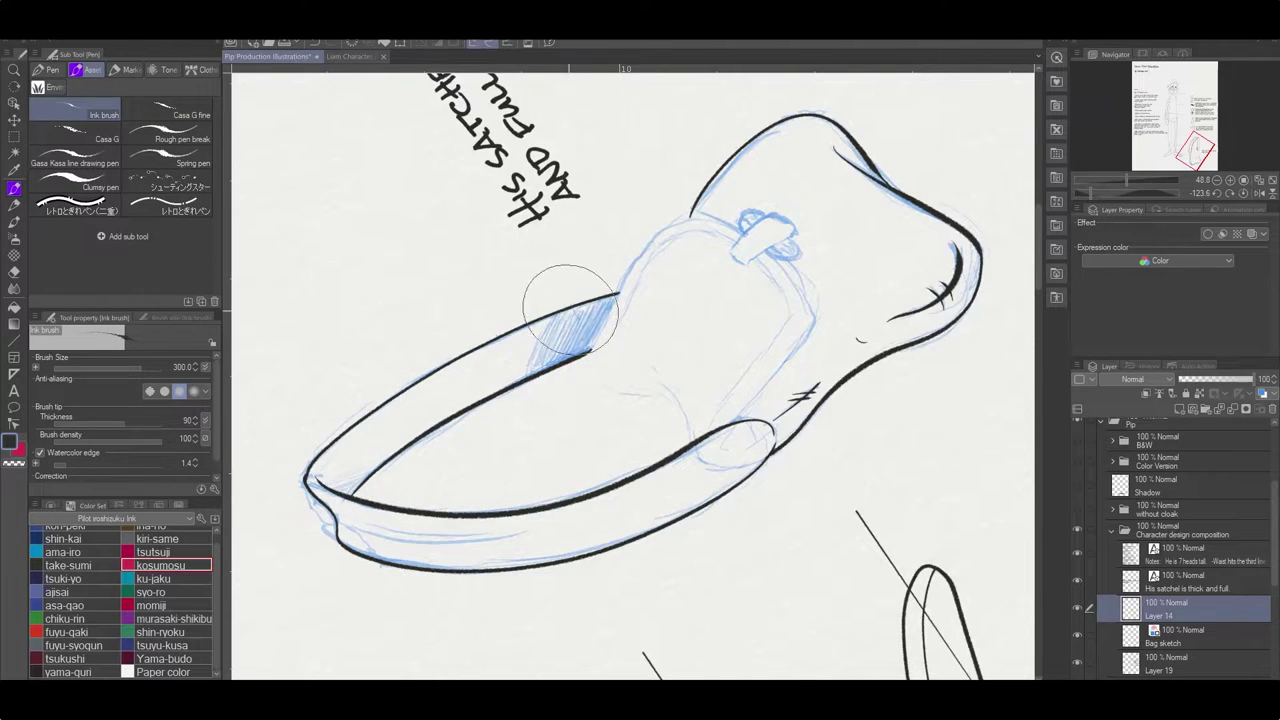
key("r")
mouse_move(300, 480)
left_mouse_down()
mouse_move(559, 338)
mouse_move(590, 226)
left_mouse_up()
key("p")
scroll(586, 214, "down", 3)
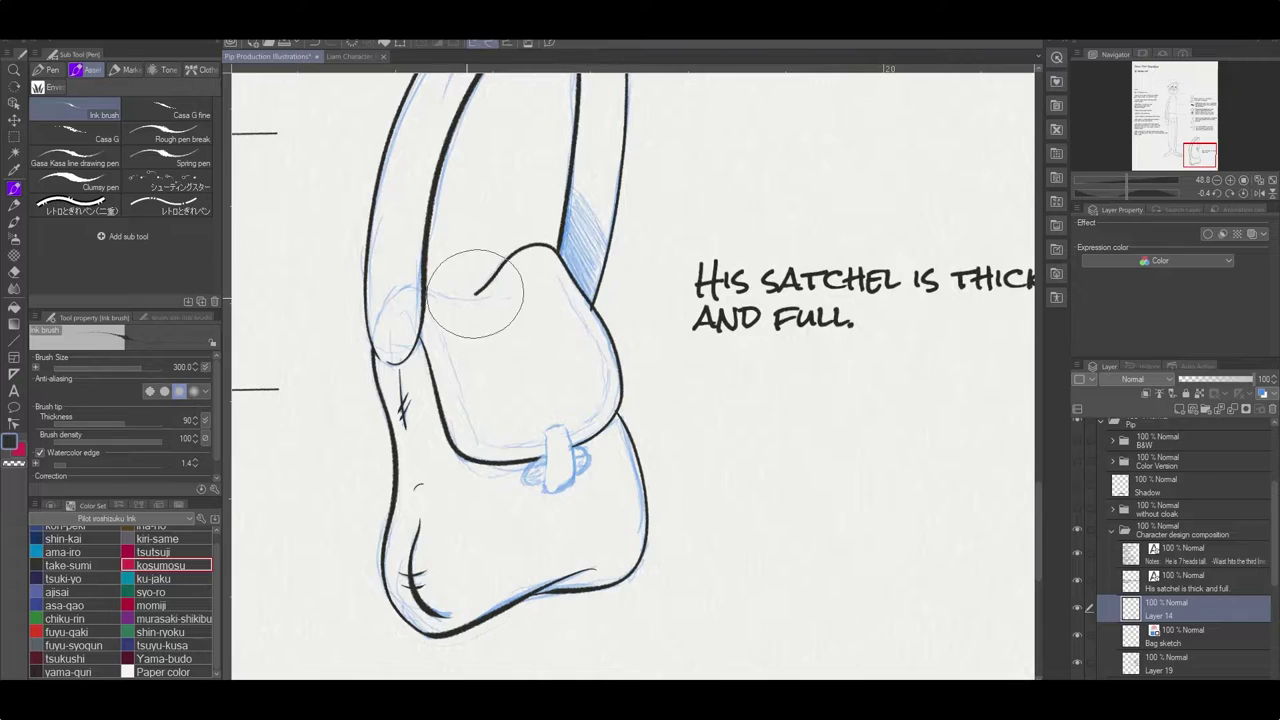
Finish inking the satchel flap with its upper edge and inner border line, and outline the clasp strap.
key("r")
left_click_drag(471, 286, 562, 420)
key("e")
scroll(700, 400, "down", 3)
key("r")
left_click_drag(886, 371, 760, 200)
key("p")
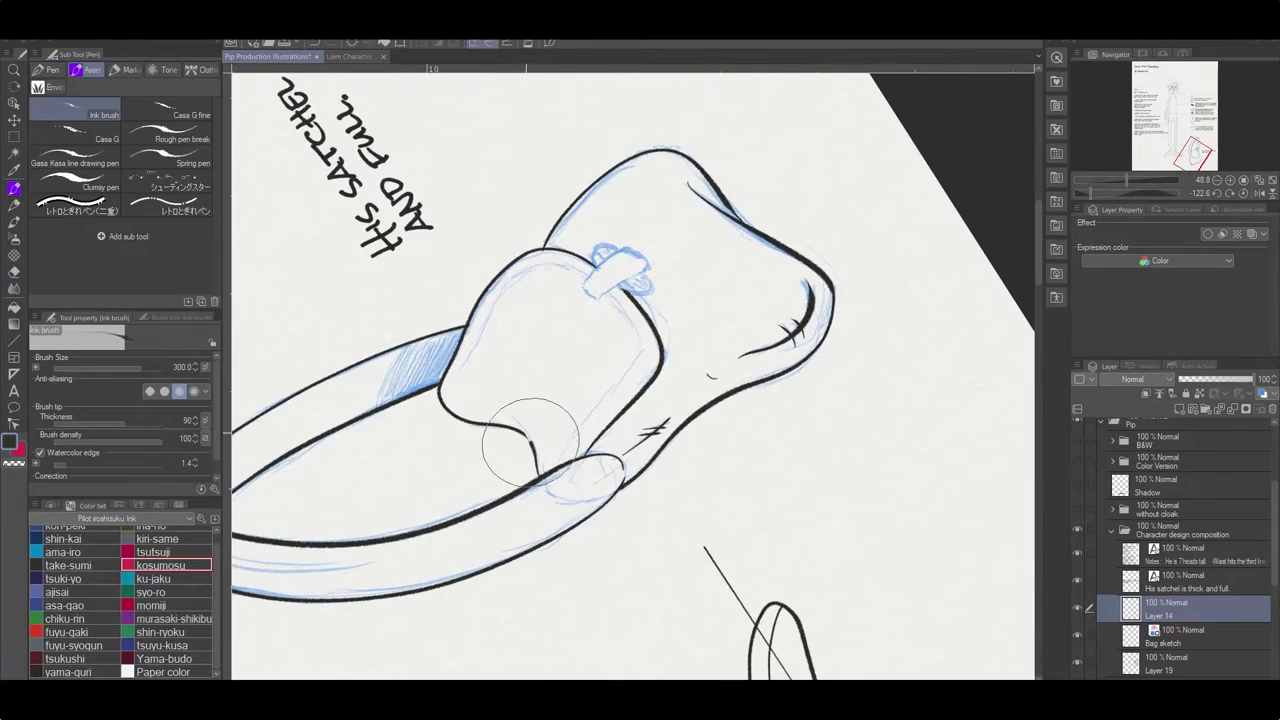
key("r")
left_click_drag(618, 312, 543, 330)
key("p")
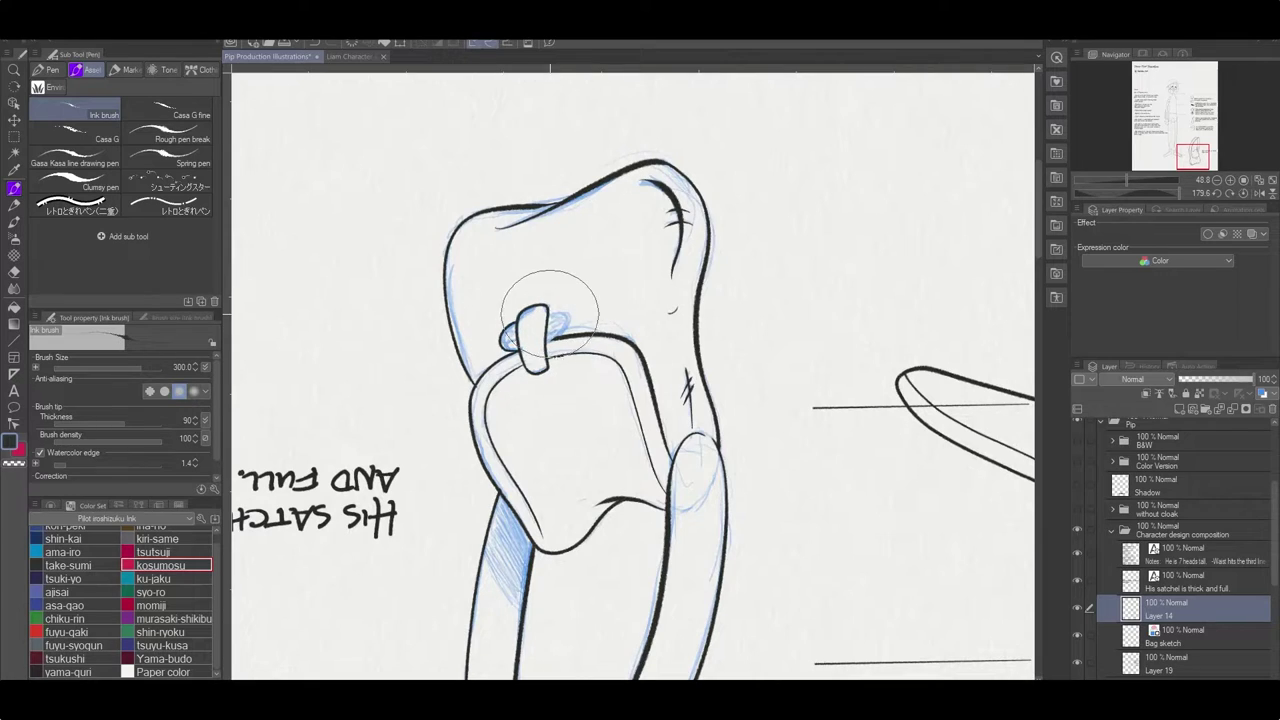
Hatch the satchel's button on a separate layer, erase the lines crossing the clasp strap, and merge it into the bag line art.
key("r")
left_click_drag(543, 286, 742, 421)
key("p")
key("ctrl+shift+n")
left_click_drag(760, 345, 730, 392)
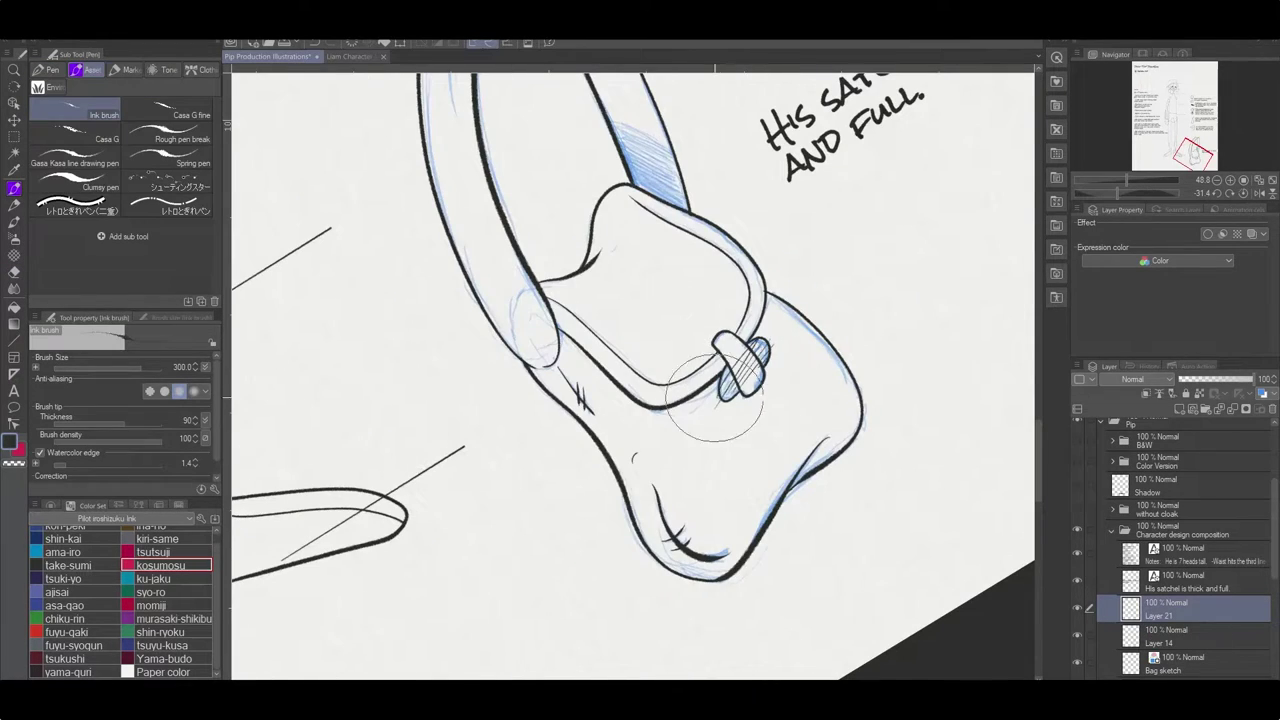
key("e")
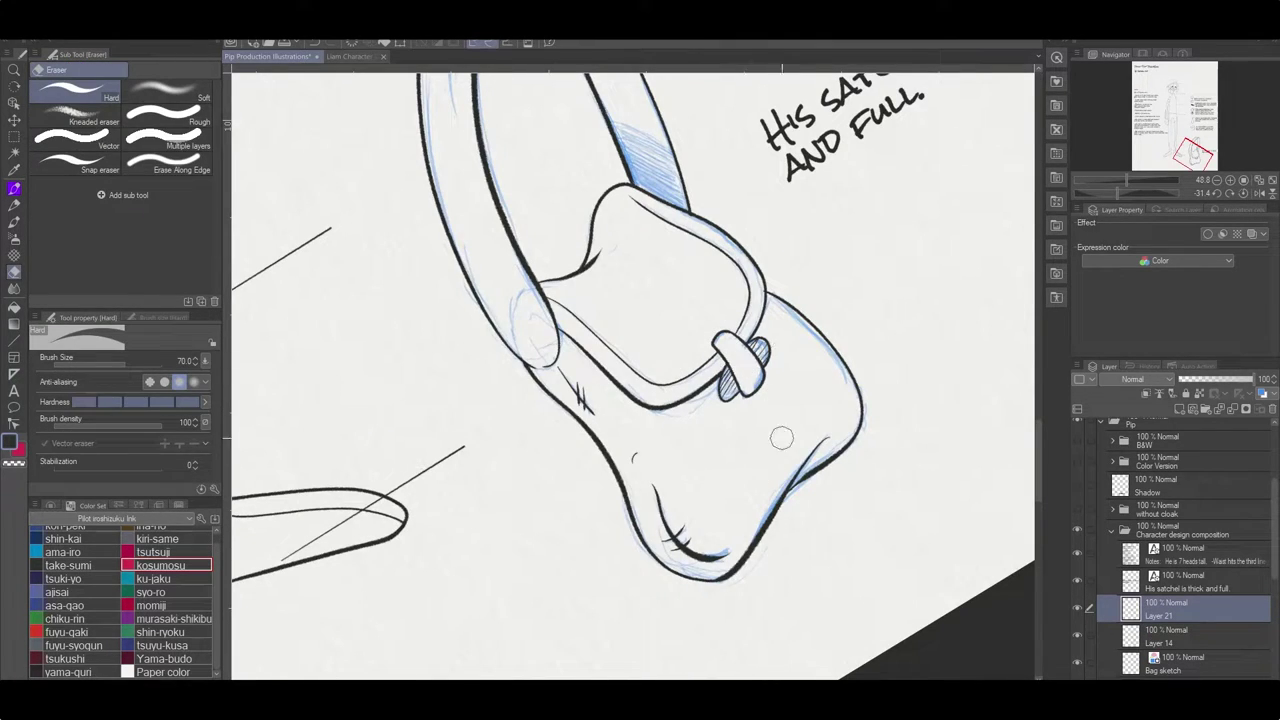
key("ctrl+e")
Draw thin hatching lines across the lower end of the back strap on a new layer and duplicate them alongside.
key("r")
left_click_drag(657, 357, 668, 360)
scroll(668, 360, "down", 3)
scroll(668, 360, "up", 2)
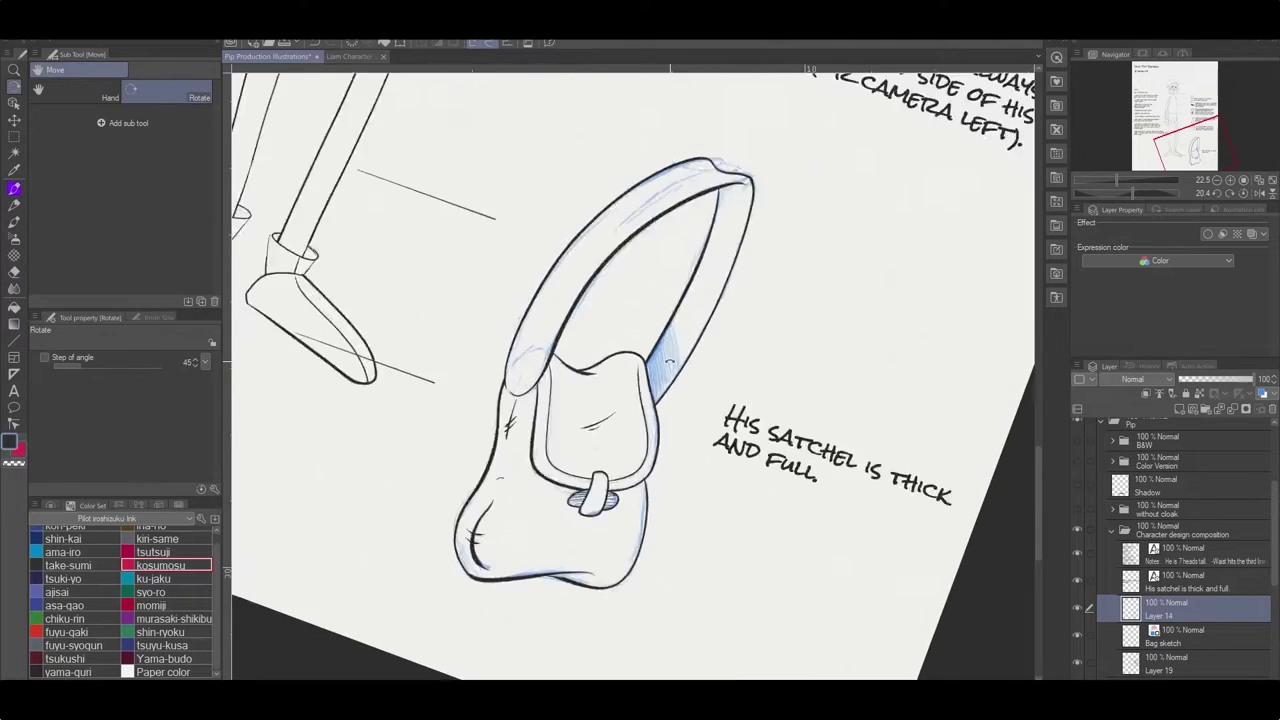
scroll(668, 360, "up", 3)
key("p")
key("ctrl+t")
key("Return")
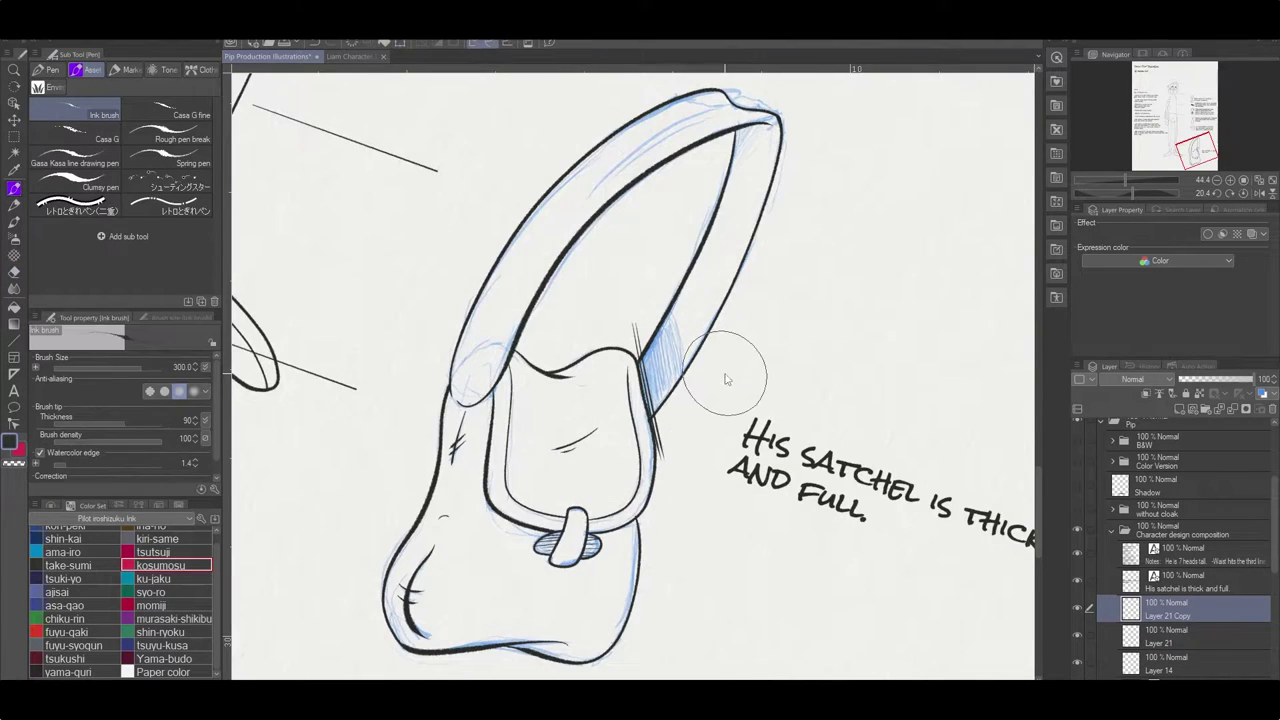
Keep duplicating and offsetting the hatching lines until they cover the shaded area of the back strap.
key("ctrl+t")
key("Return")
key("ctrl+t")
key("Return")
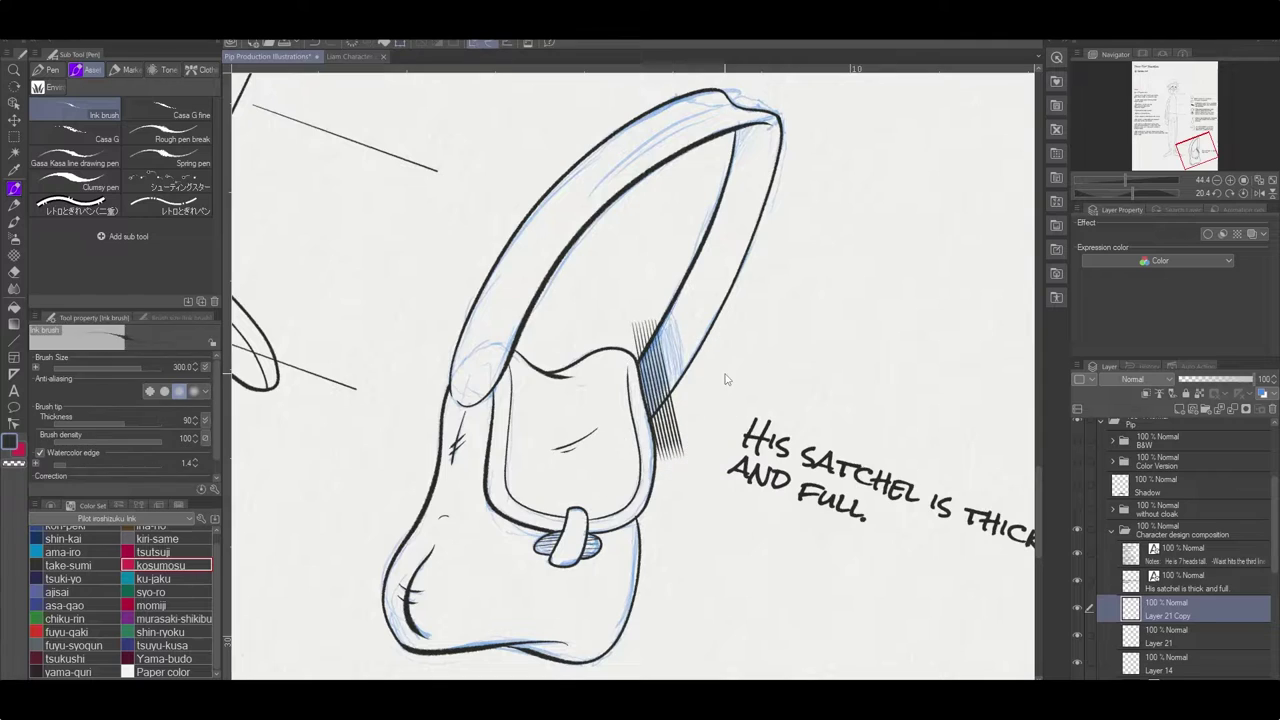
key("ctrl+t")
left_click_drag(726, 379, 778, 257)
key("Return")
key("ctrl+t")
key("Return")
key("r")
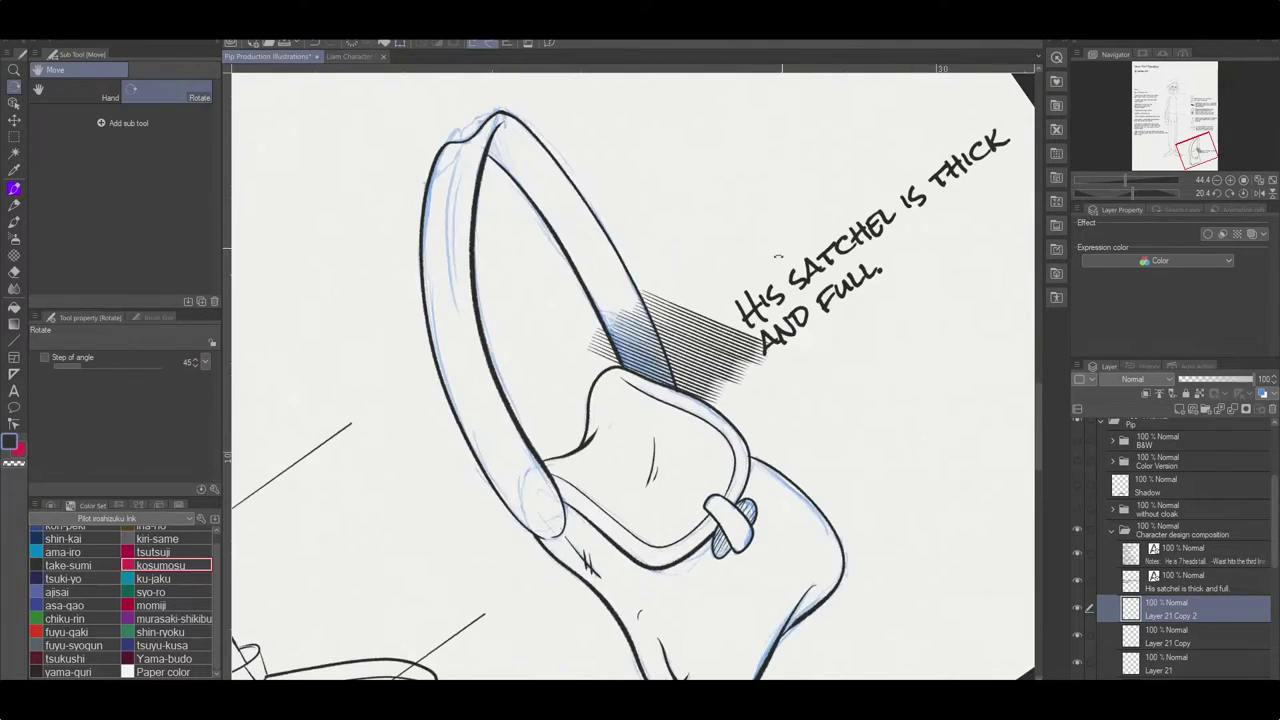
Merge the hatching copies into one layer and erase the lines that extend beyond the back strap.
key("ctrl+e")
key("ctrl+e")
key("e")
mouse_move(700, 300)
left_mouse_down()
mouse_move(750, 343)
mouse_move(565, 310)
left_mouse_up()
Merge the hatching layer with the satchel line art and rename the resulting layer Bag.
key("r")
scroll(640, 519, "down", 5)
left_click_drag(640, 519, 500, 380)
key("ctrl+e")
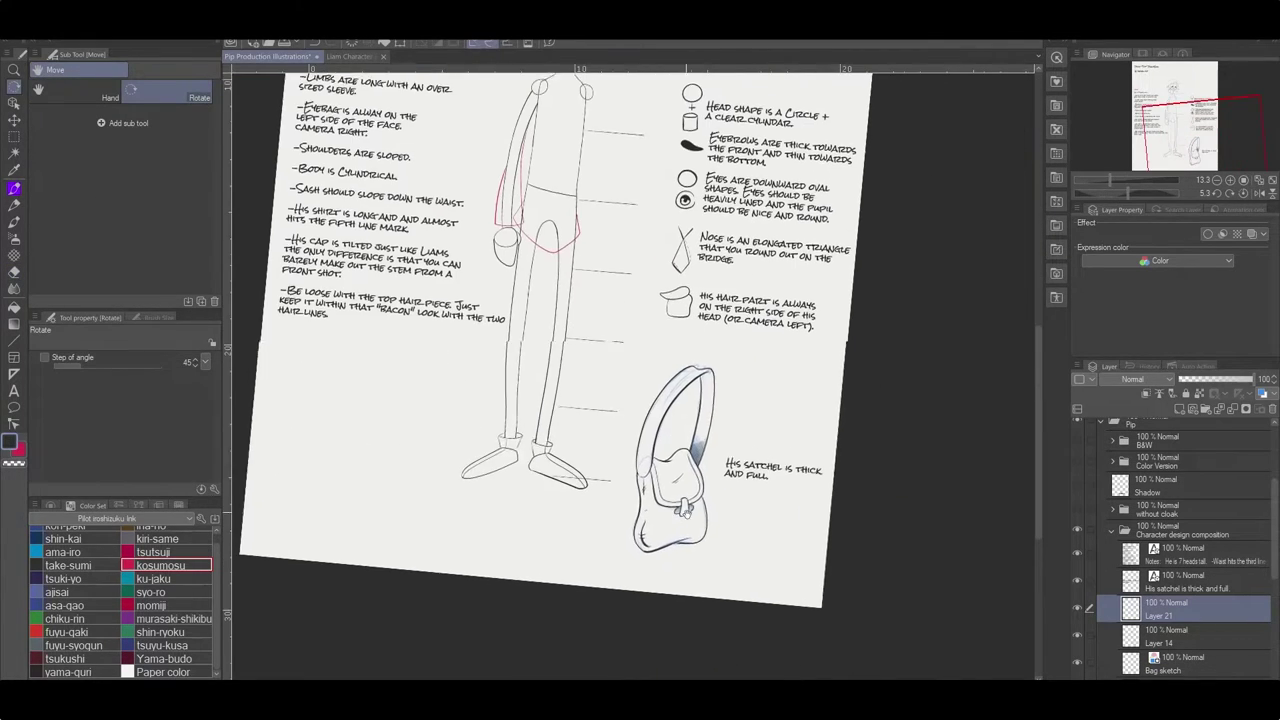
double_click(1165, 612)
type("Bag")
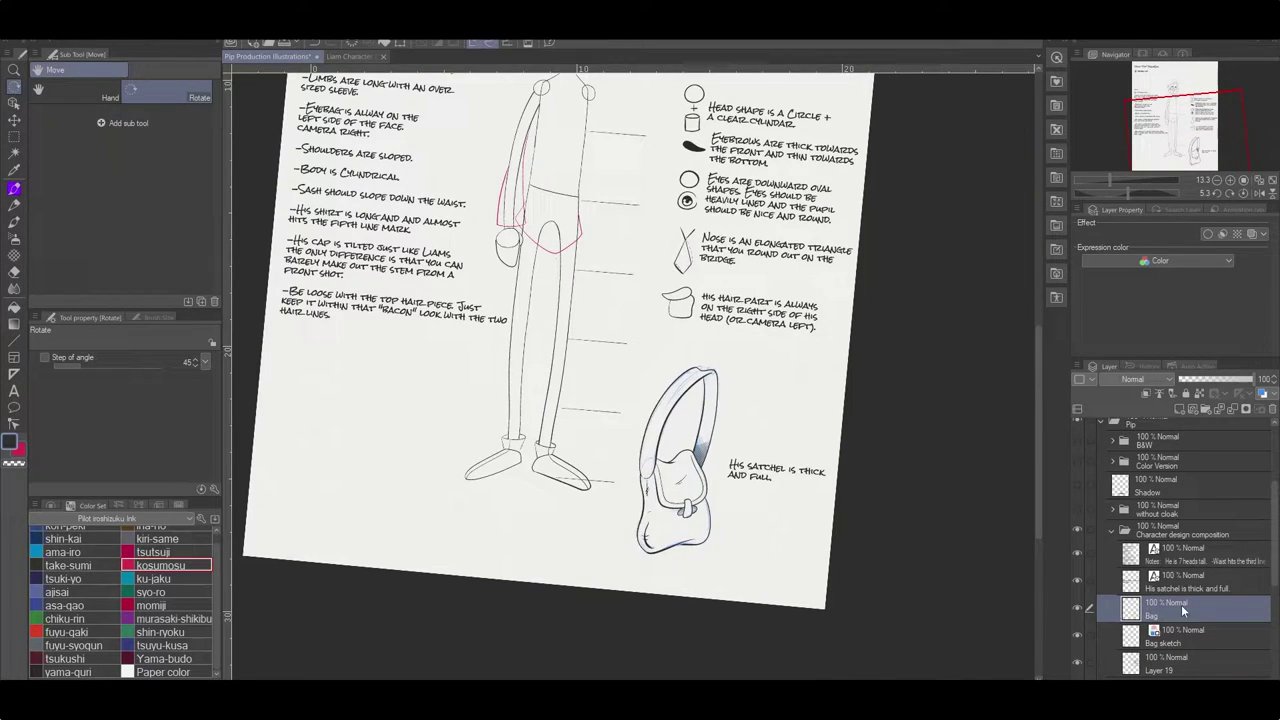
Scale the hand reference on Layer 11 Copy to 73% and move it to the page's upper-right corner.
scroll(1120, 610, "down", 3)
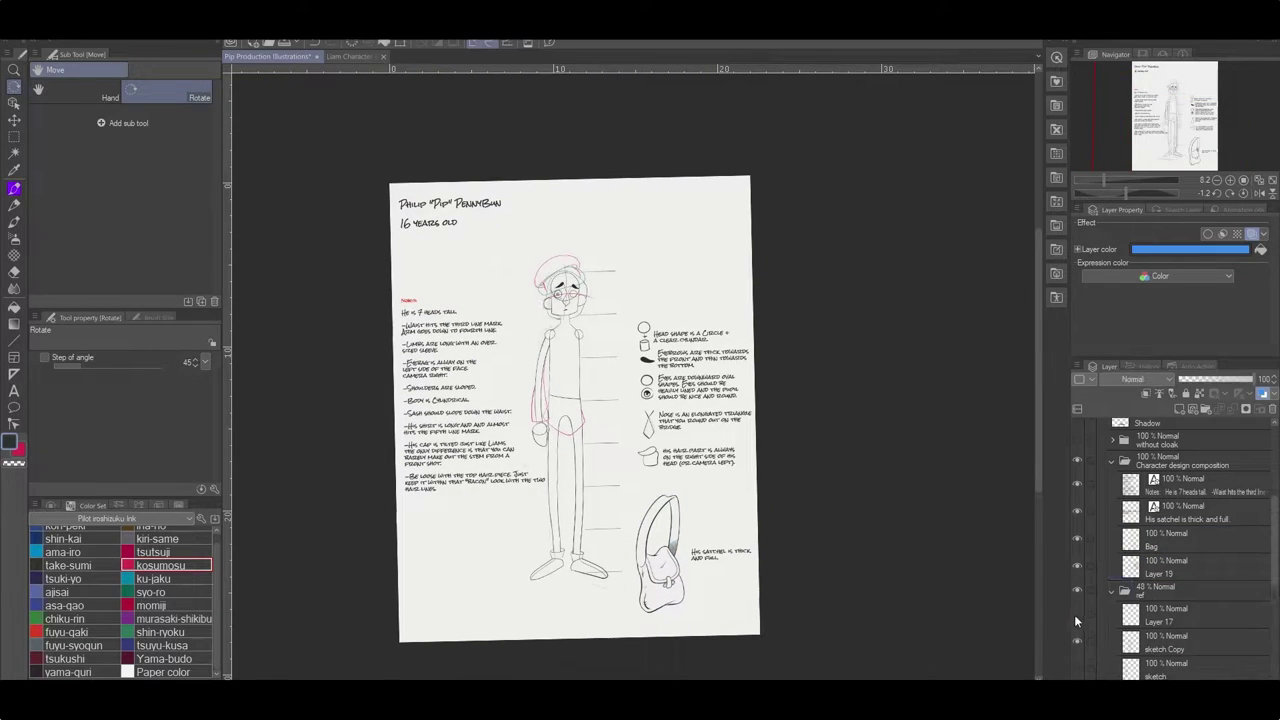
scroll(1078, 620, "down", 5)
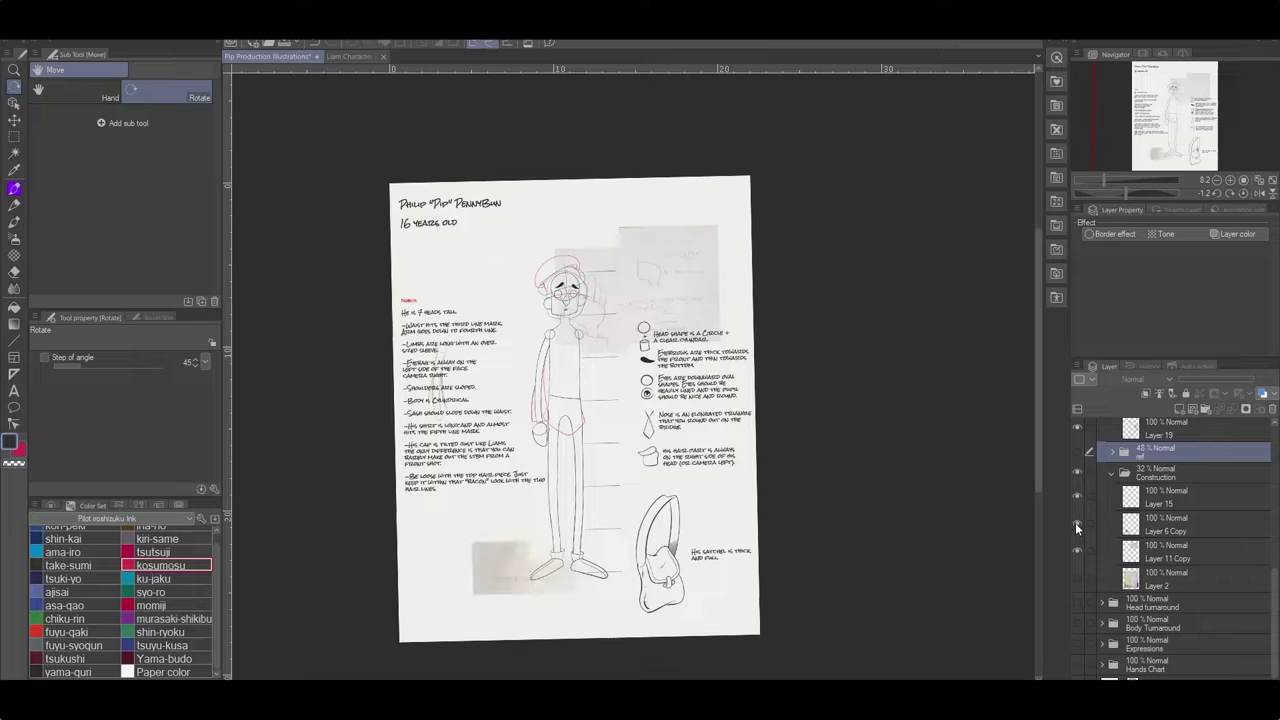
left_click(1165, 551)
key("ctrl+t")
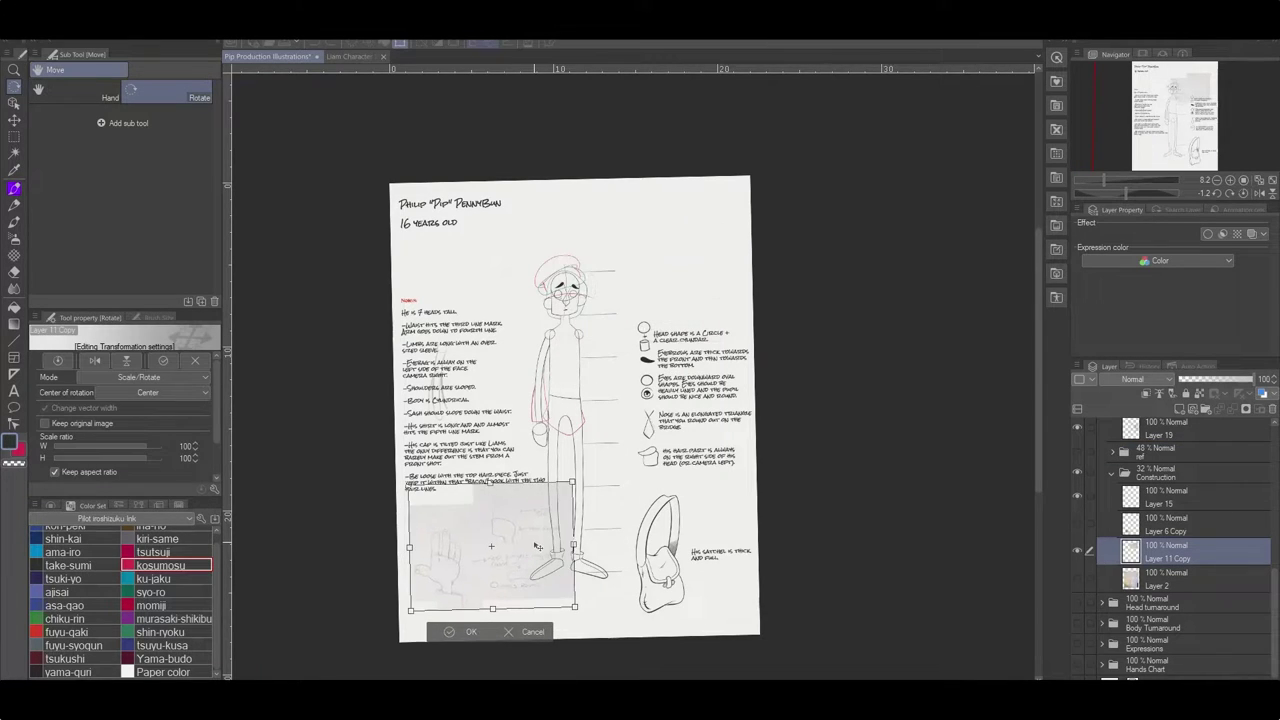
left_click_drag(537, 546, 700, 251)
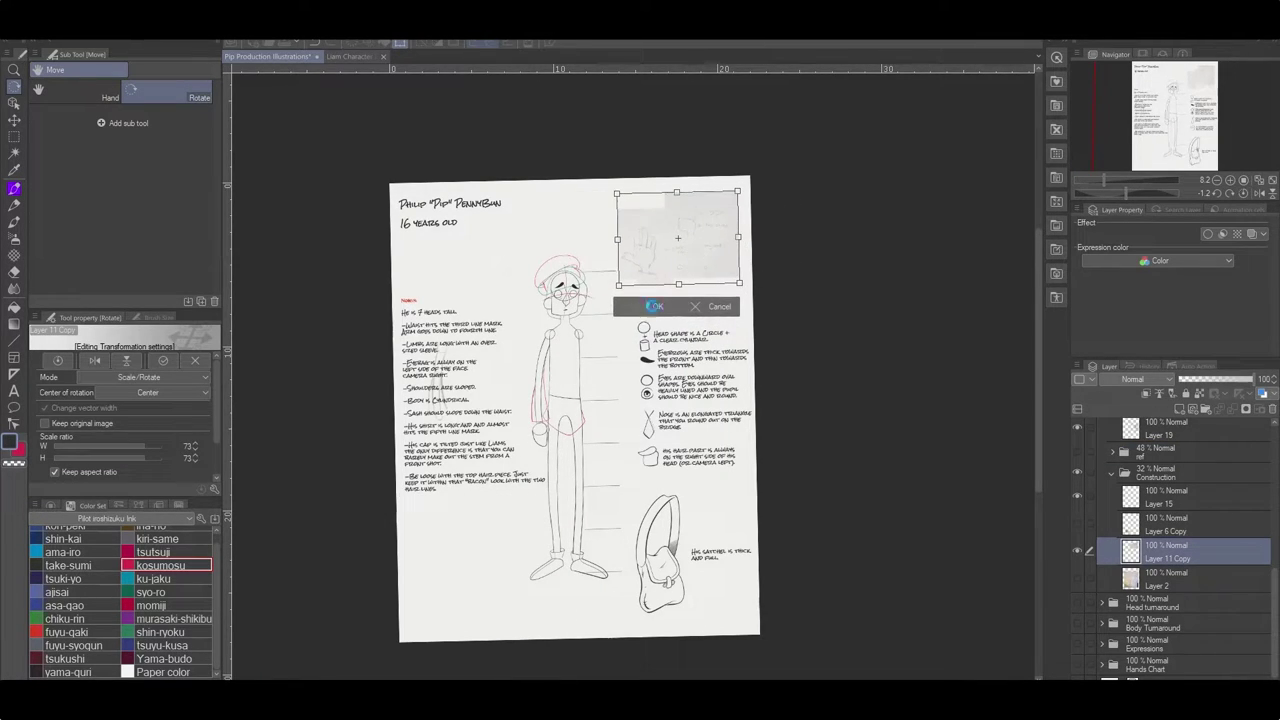
left_click(654, 306)
On a new layer in the Character design composition folder, ink the reference hand's fingers and the sides of the palm and wrist.
scroll(685, 212, "up", 5)
key("t")
scroll(745, 308, "up", 2)
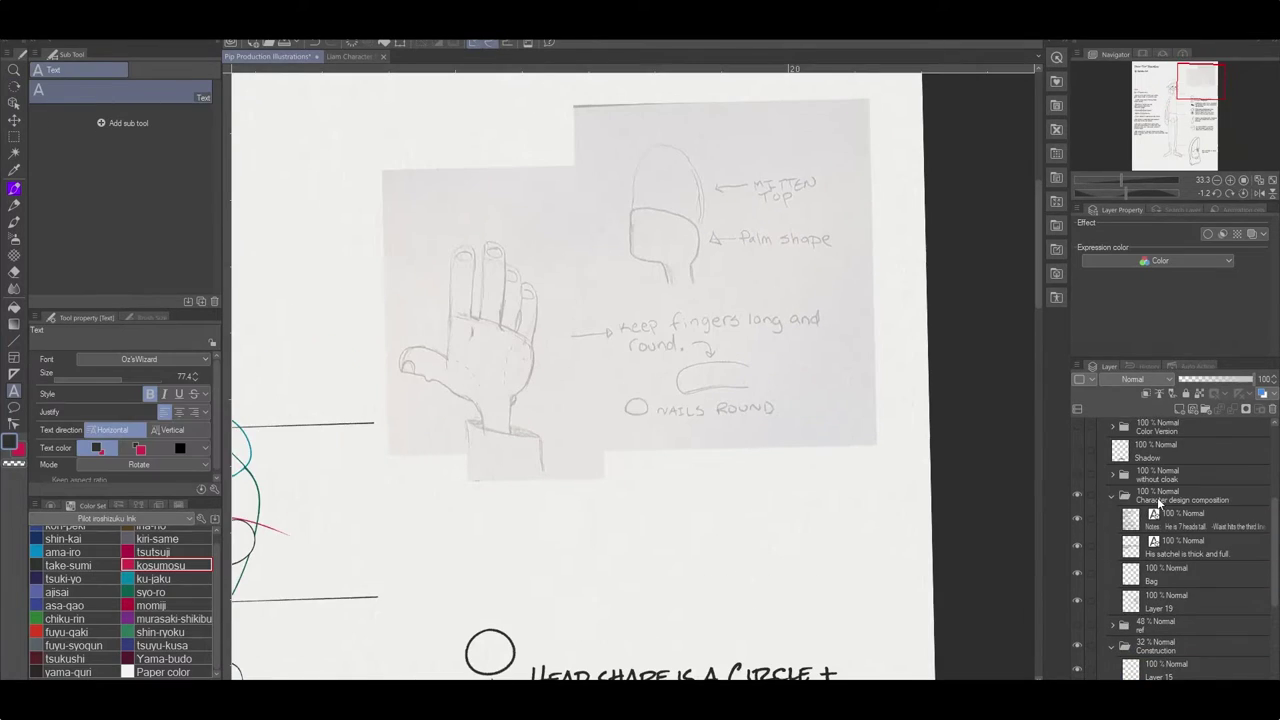
key("p")
scroll(461, 368, "up", 1)
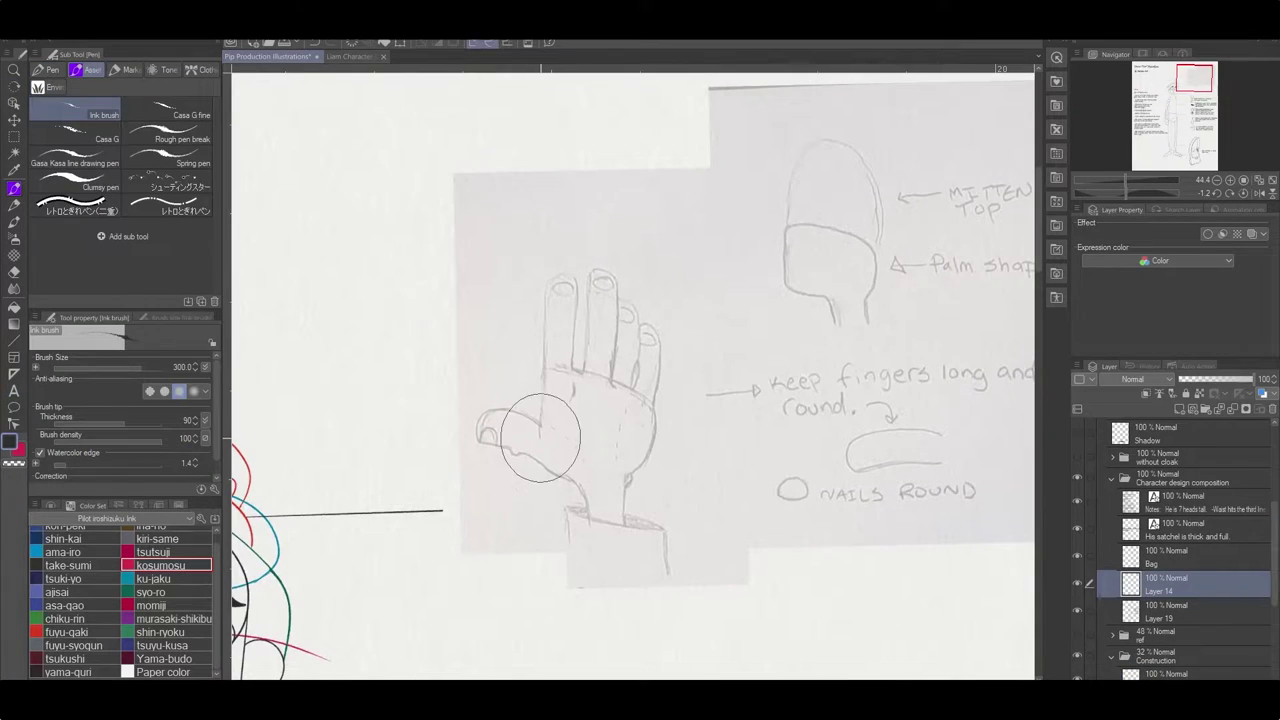
mouse_move(540, 440)
left_mouse_down()
mouse_move(543, 382)
mouse_move(540, 440)
left_mouse_up()
mouse_move(543, 357)
left_mouse_down()
mouse_move(571, 286)
mouse_move(575, 375)
mouse_move(588, 268)
mouse_move(612, 378)
mouse_move(612, 290)
mouse_move(588, 310)
mouse_move(652, 292)
mouse_move(655, 400)
left_mouse_up()
key("ctrl+z")
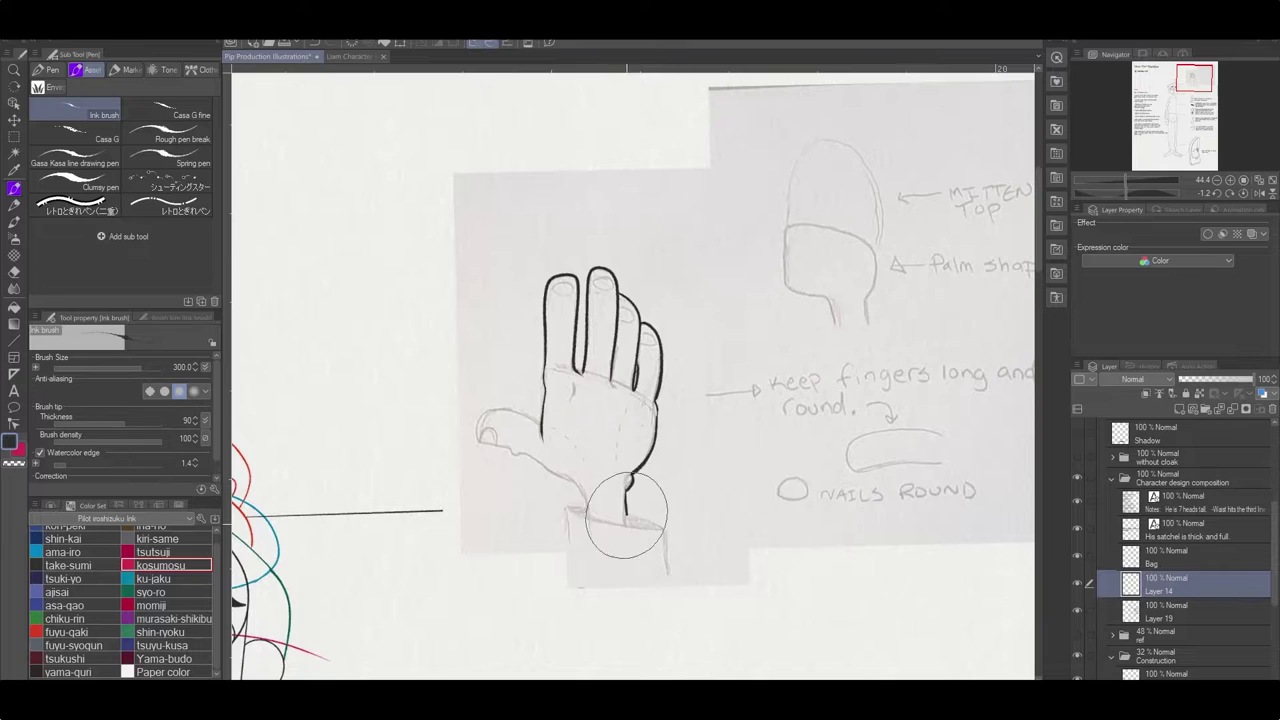
Ink the hand's thumb, fingernails and sleeve cuff, and fill the inside of the cuff with the dark colour.
left_click_drag(623, 500, 514, 300)
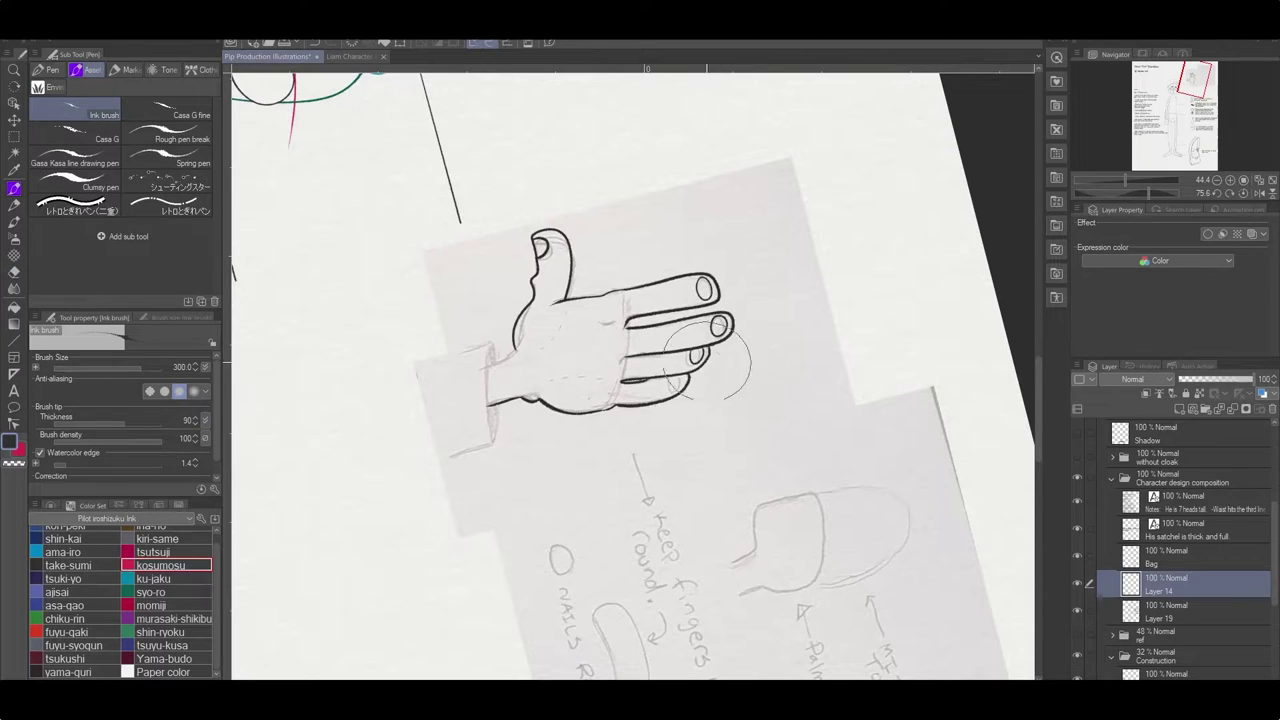
key("r")
mouse_move(685, 390)
left_mouse_down()
mouse_move(640, 420)
mouse_move(610, 500)
mouse_move(843, 302)
left_mouse_up()
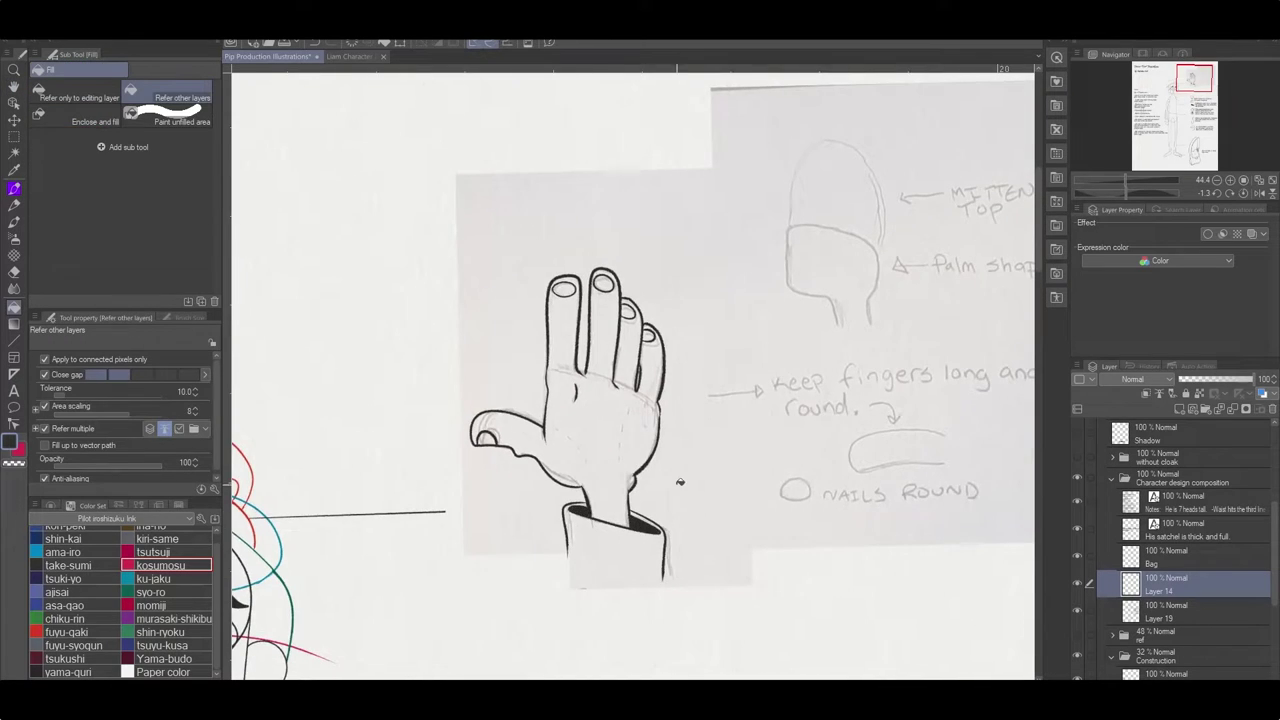
Duplicate the inked hand and place one version beside the reference, above the character's head.
scroll(680, 482, "down", 4)
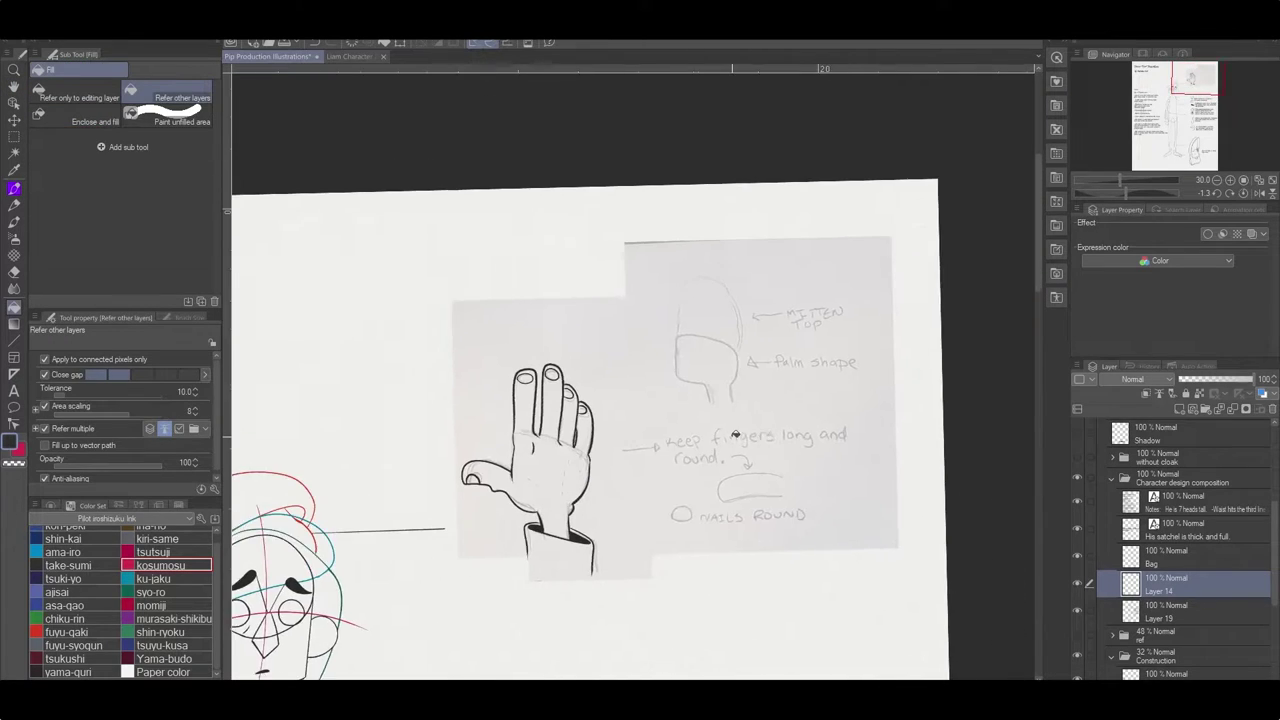
scroll(703, 414, "up", 2)
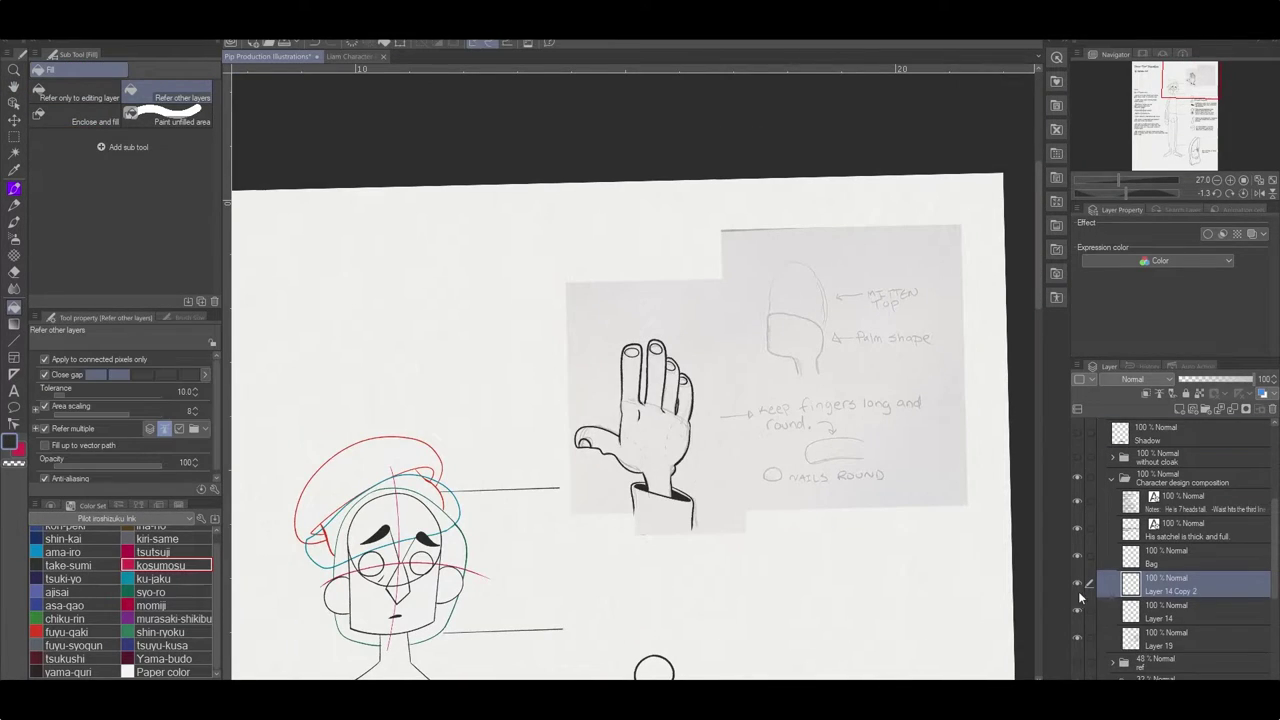
key("ctrl+j")
key("ctrl+t")
left_click_drag(635, 430, 470, 305)
left_click(455, 432)
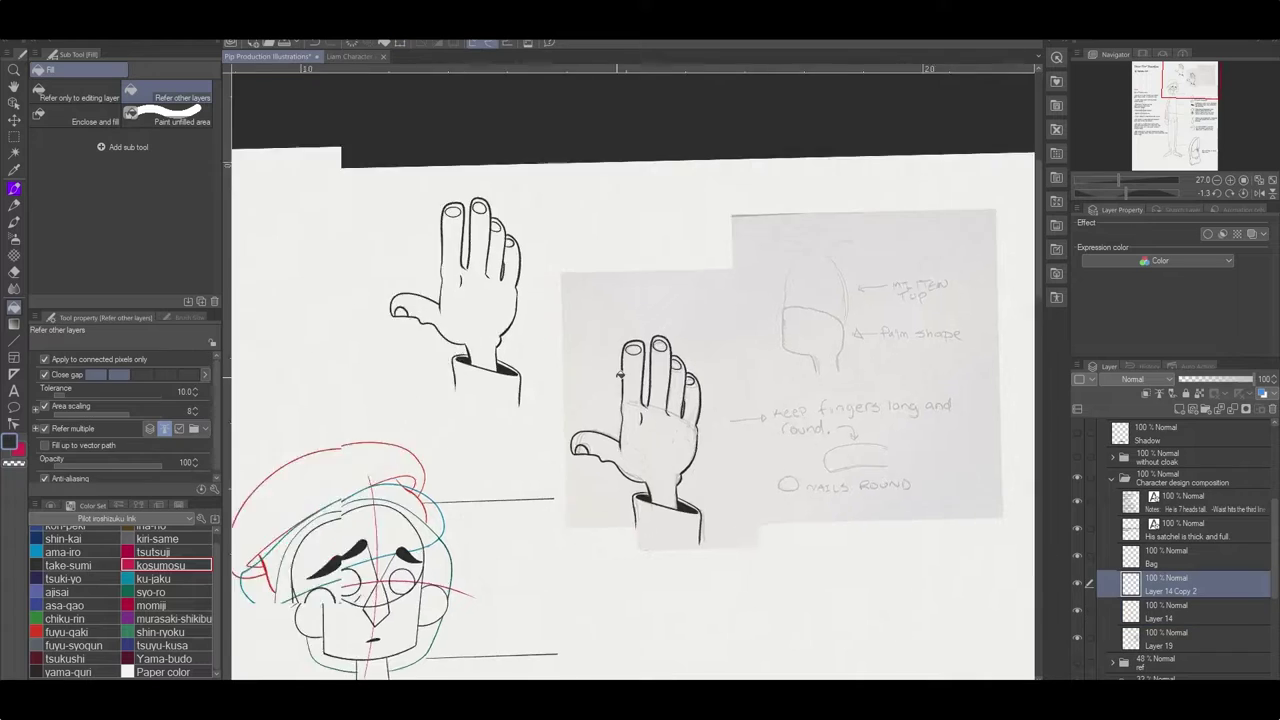
Erase the fingernails and the small knuckle marks from the inked hand over the reference.
scroll(735, 452, "up", 2)
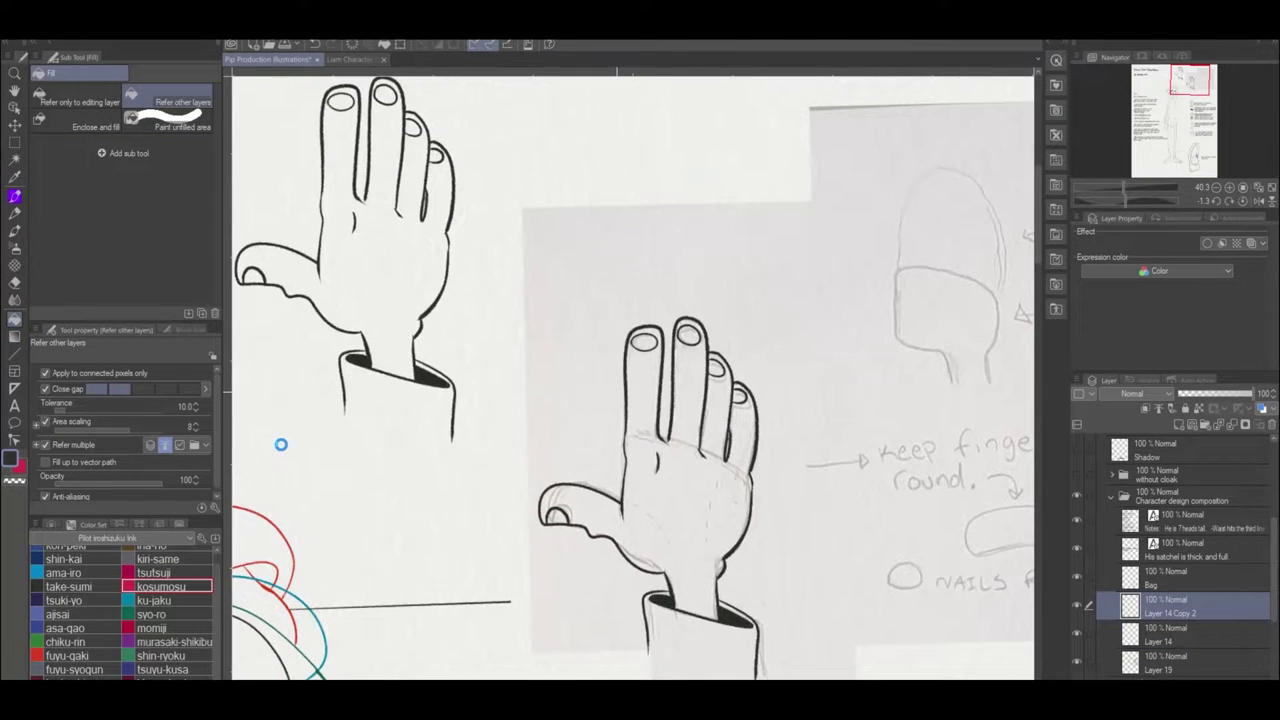
scroll(281, 444, "up", 2)
scroll(687, 470, "up", 1)
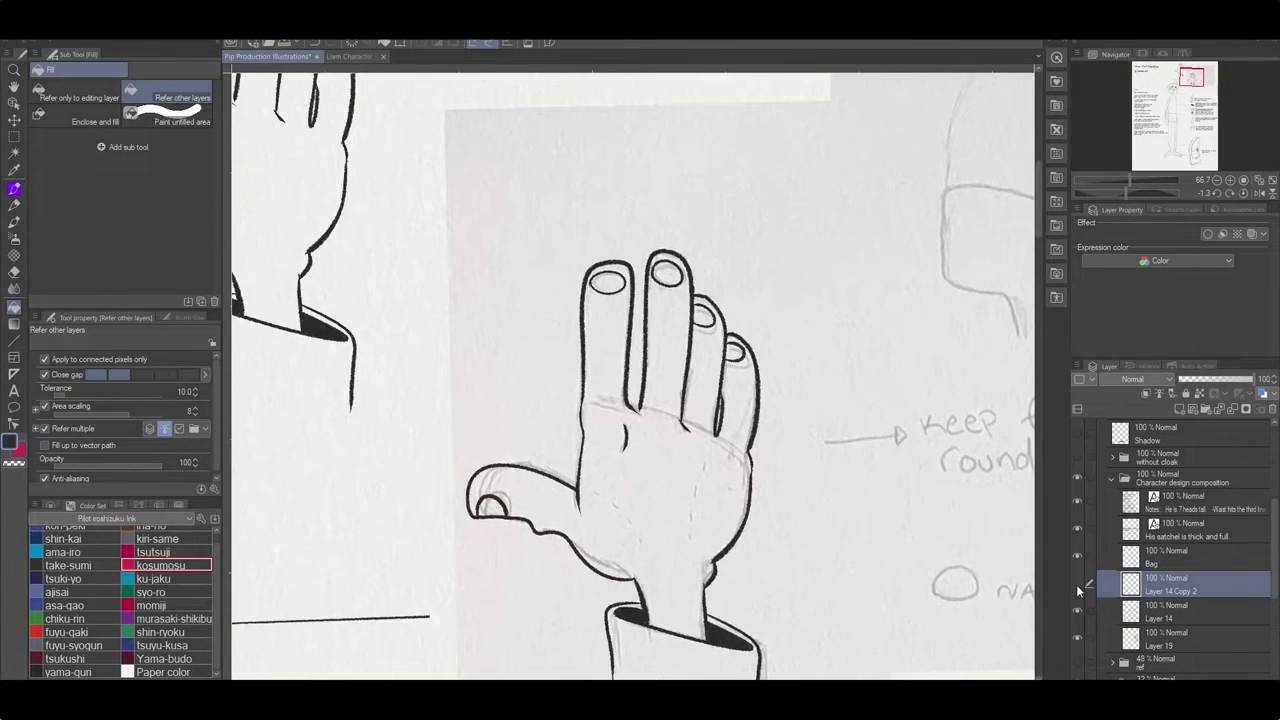
key("e")
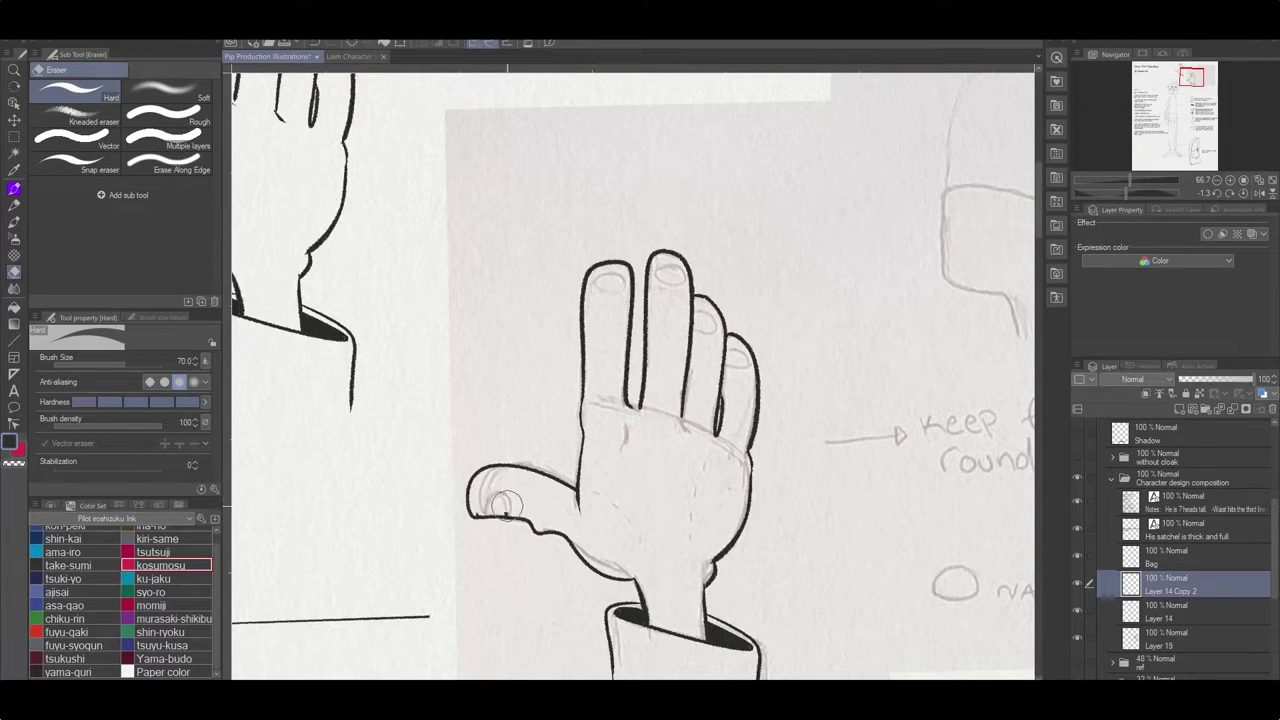
Ink the palm details on the hand over the reference: thumb mound, outer palm curve and the line below the fingers.
key("p")
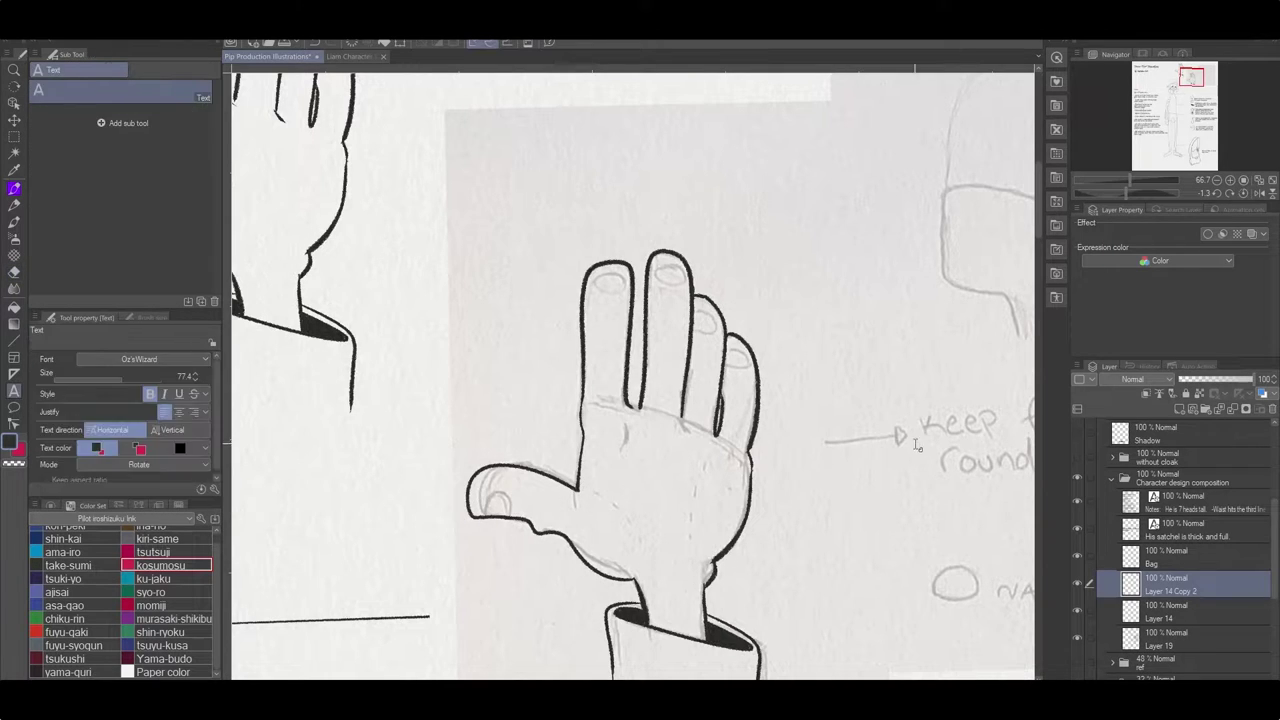
mouse_move(577, 502)
left_mouse_down()
mouse_move(800, 315)
mouse_move(722, 505)
left_mouse_up()
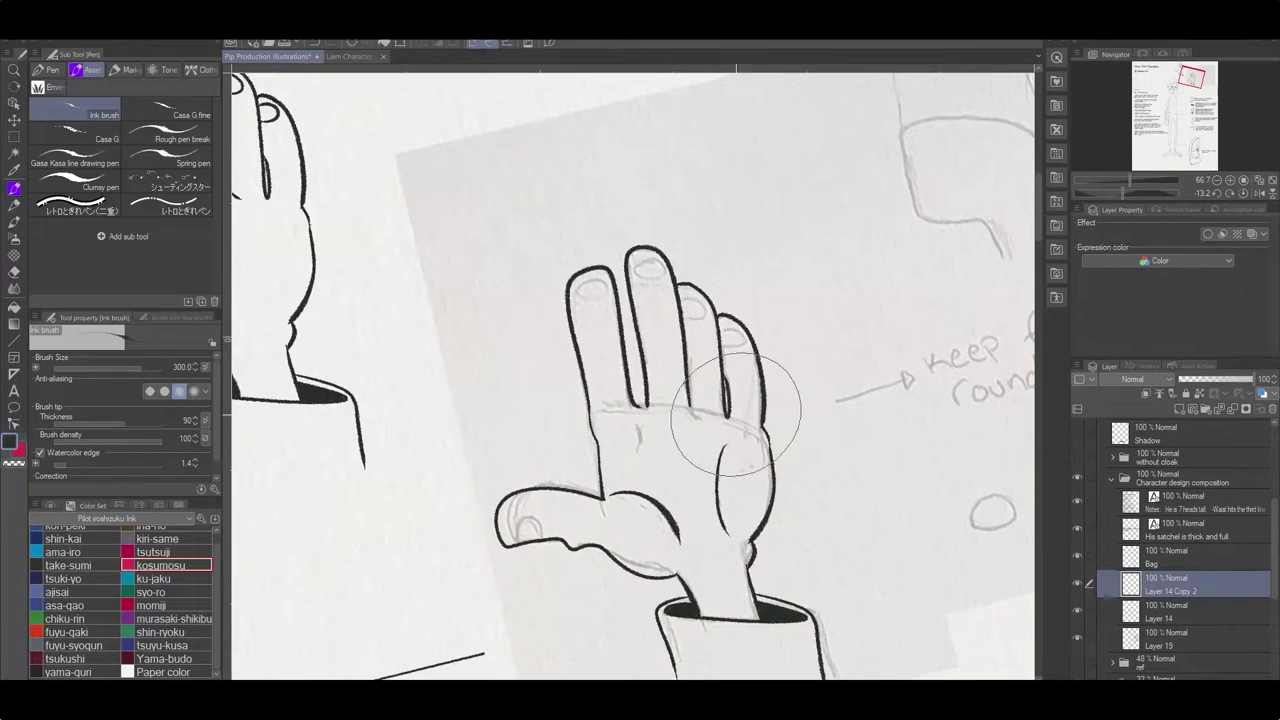
mouse_move(728, 406)
left_mouse_down()
mouse_move(640, 300)
mouse_move(790, 650)
left_mouse_up()
Select the sleeve cuff below the palm-view hand and paste it onto its own layer.
scroll(730, 528, "up", 2)
key("m")
left_click_drag(640, 545, 650, 640)
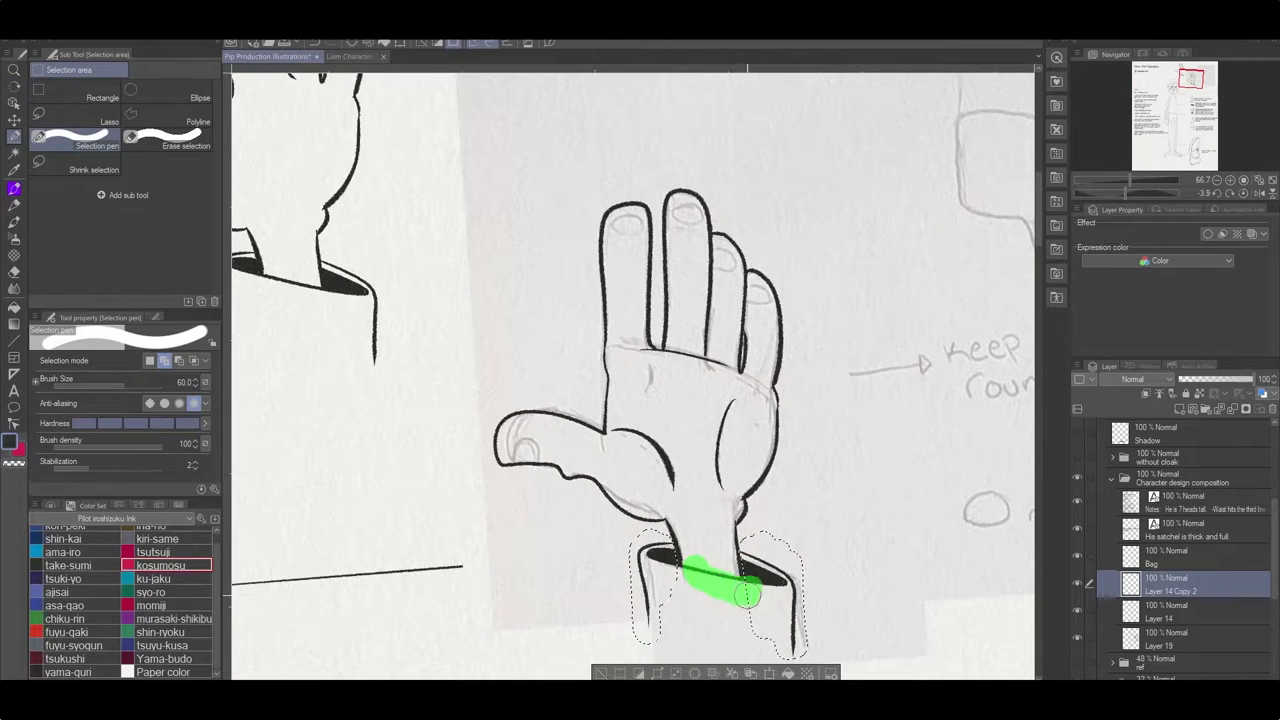
left_click_drag(747, 595, 720, 580)
key("ctrl+c")
key("ctrl+v")
Flip the separated cuff horizontally at the wrist, clear the selection and return to the hand's layer.
left_click(50, 36)
mouse_move(75, 360)
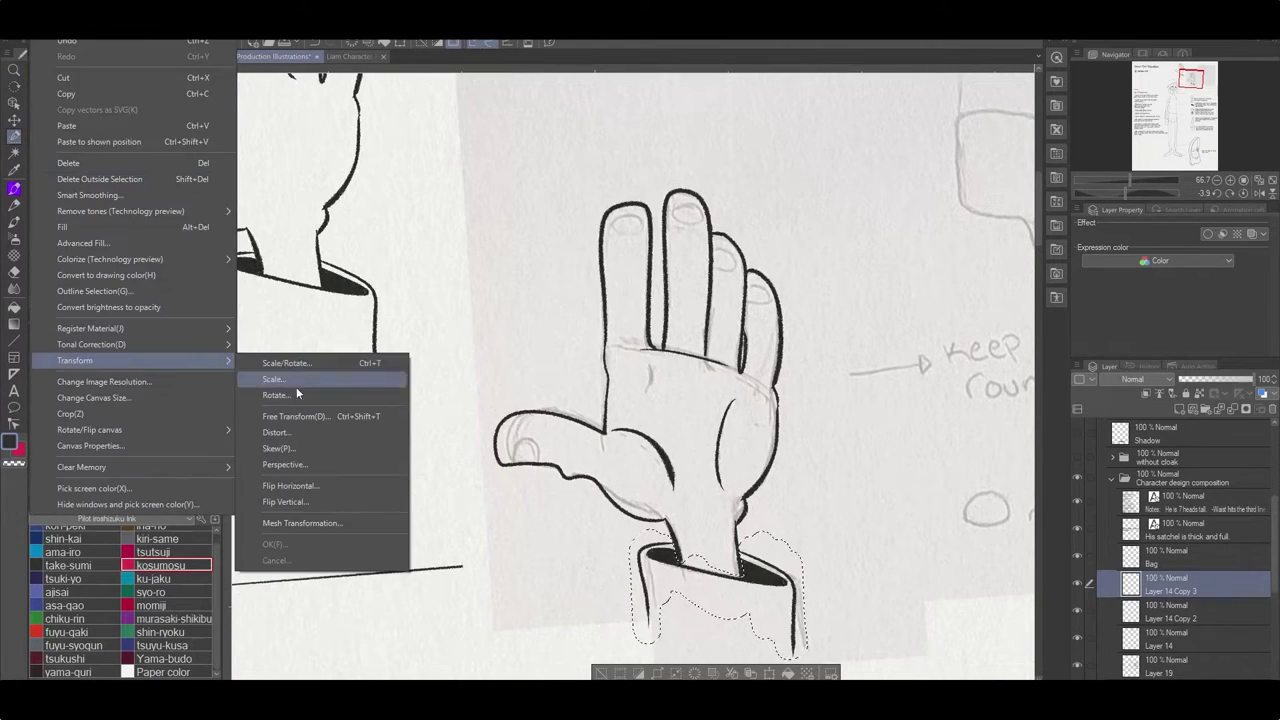
left_click(296, 387)
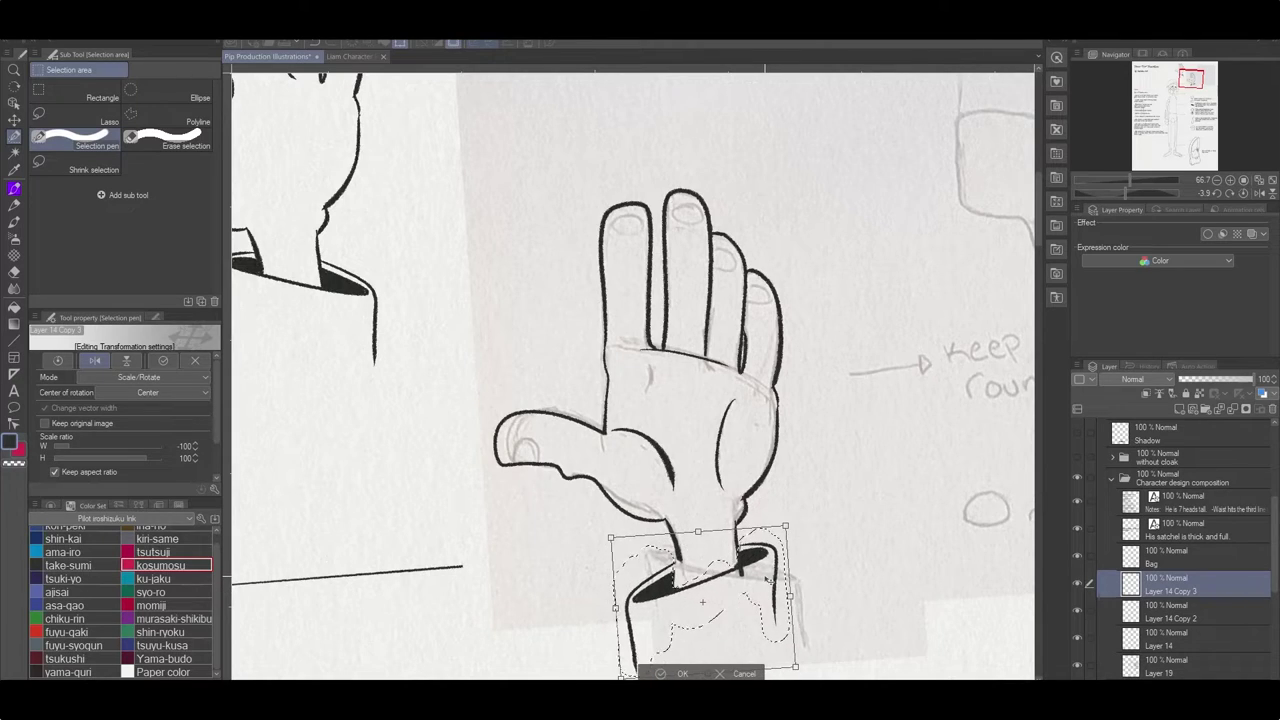
key("Return")
left_click(1170, 612)
key("ctrl+d")
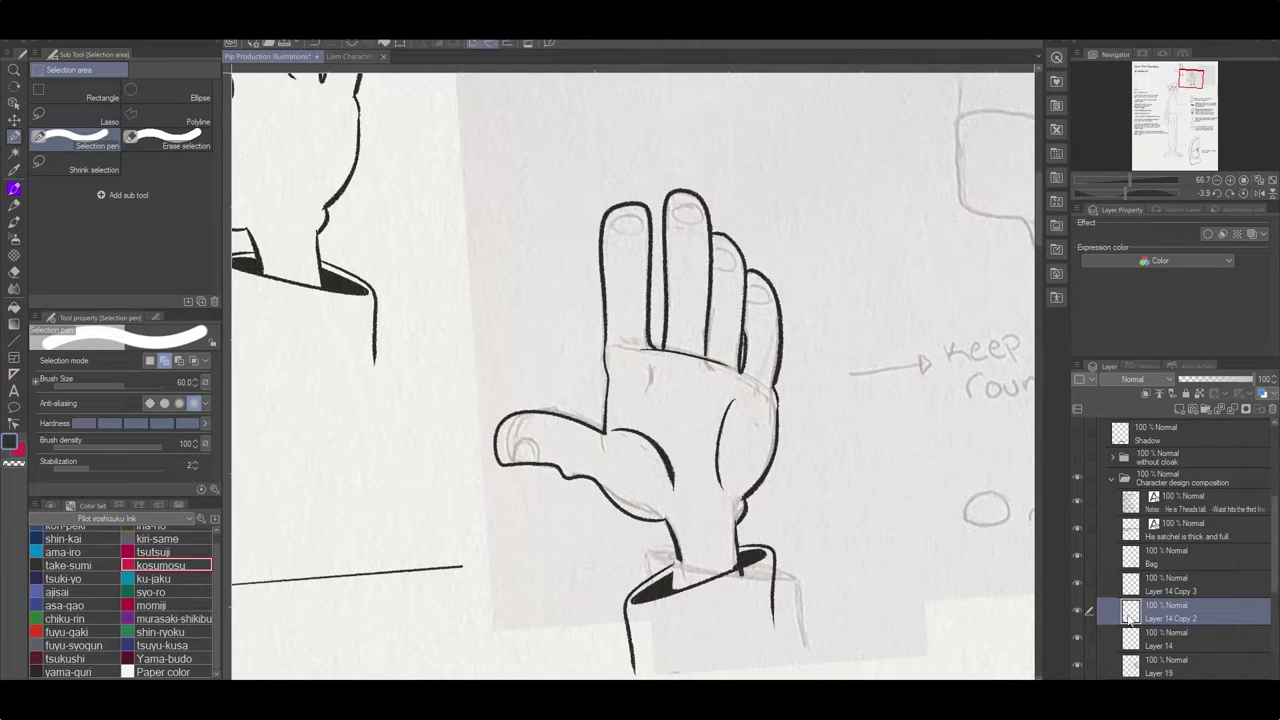
Clean up and ink the wrist lines of the palm-view hand so they meet the flipped cuff.
key("e")
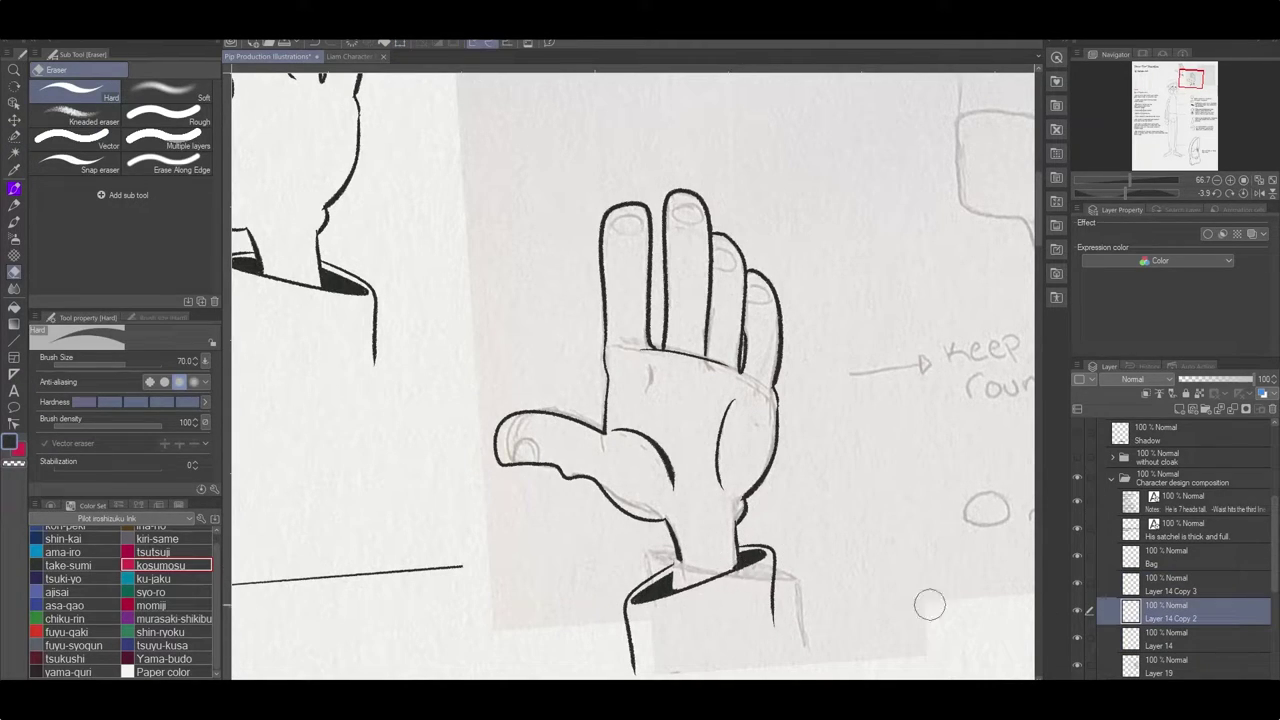
key("p")
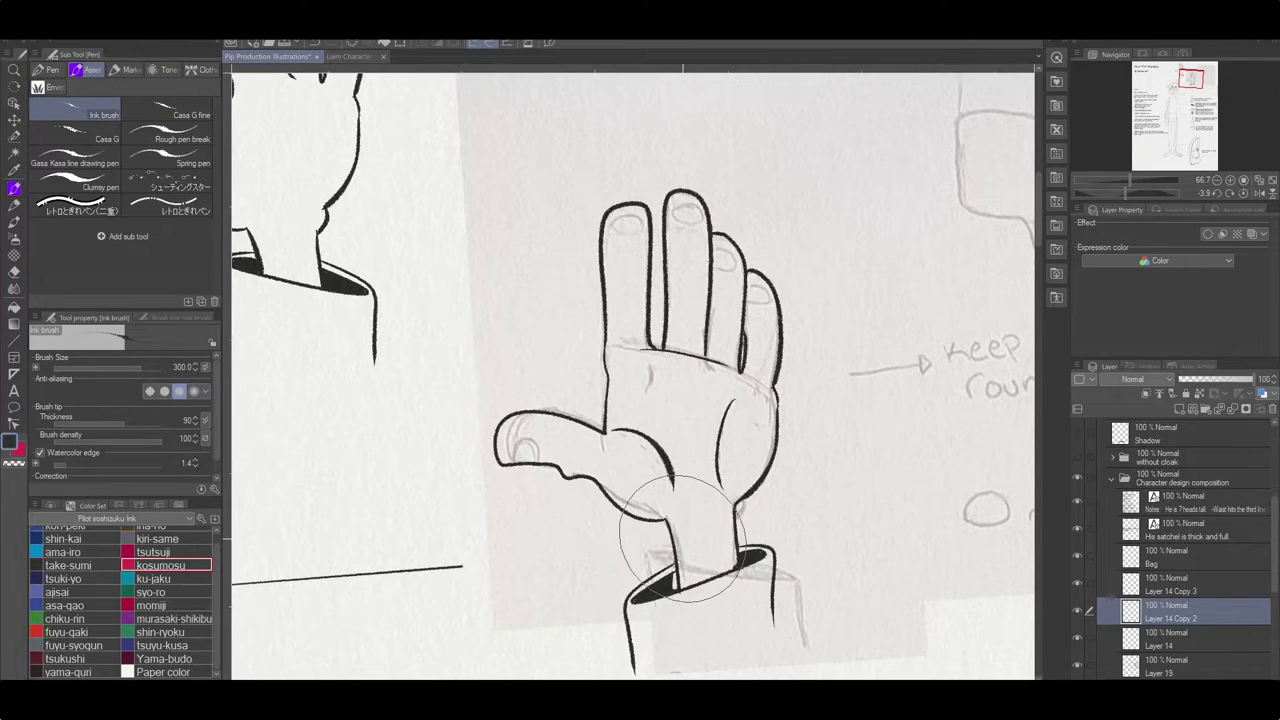
key("g")
left_click_drag(680, 537, 777, 549)
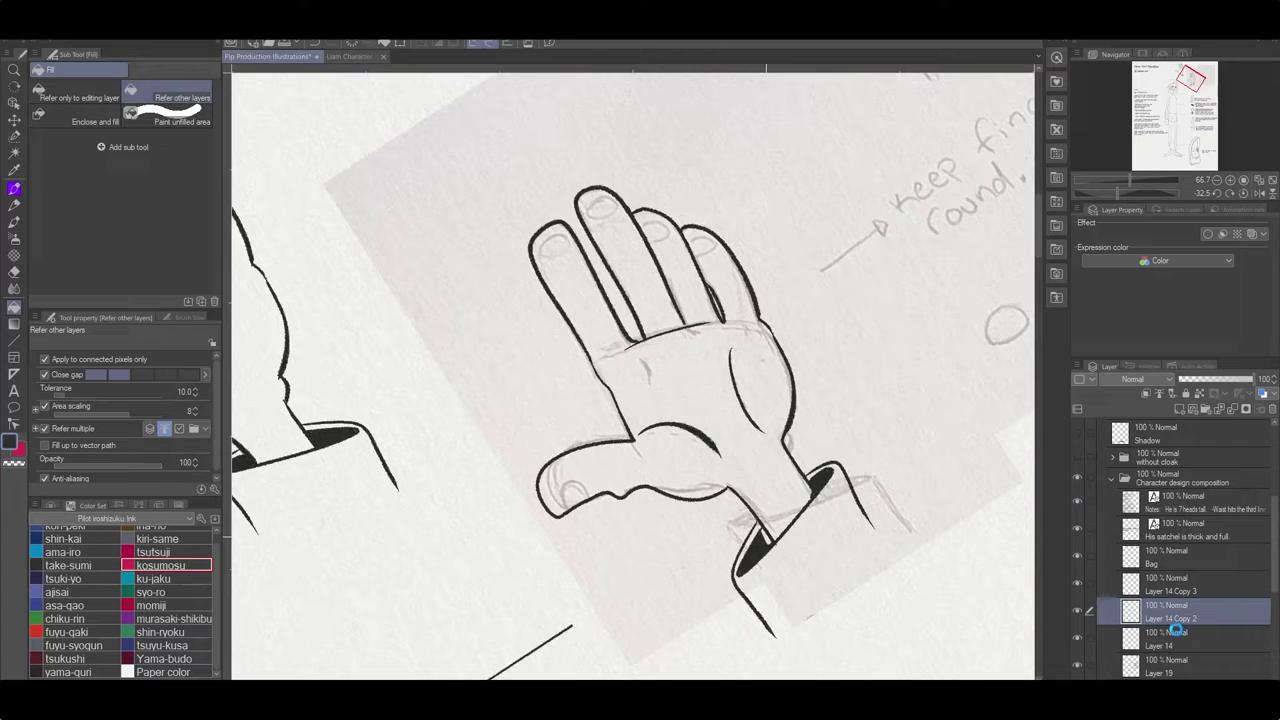
Merge the palm-view hand and its cuff into Layer 14 with the back-view hand.
key("ctrl+e")
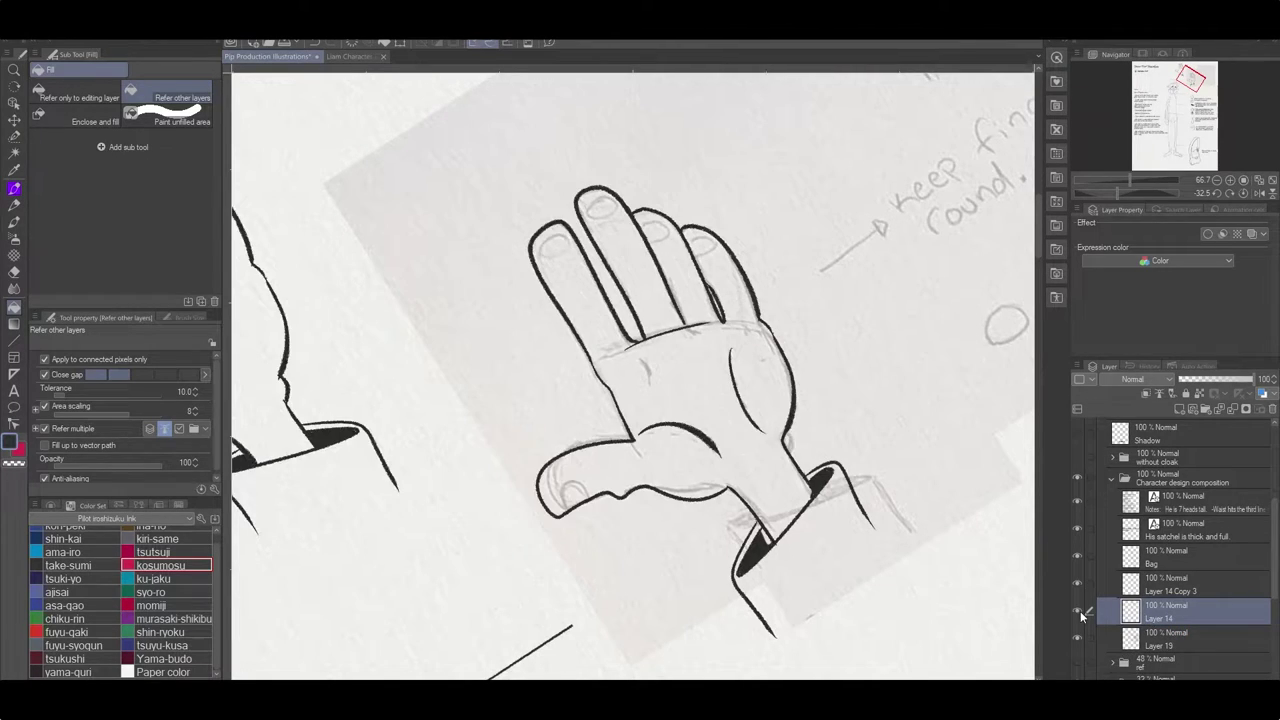
key("ctrl+e")
key("e")
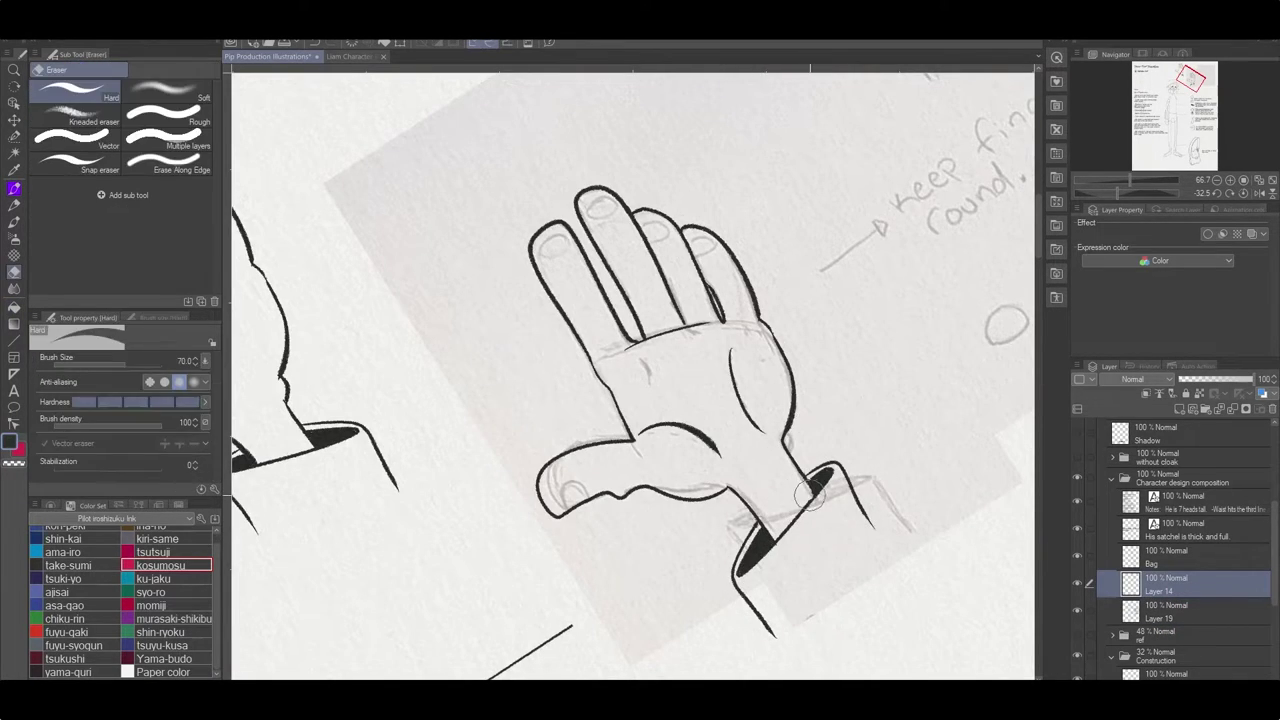
key("p")
Move both inked hands together down beside the character's head, above the head shape notes.
scroll(866, 471, "down", 5)
key("ctrl+@")
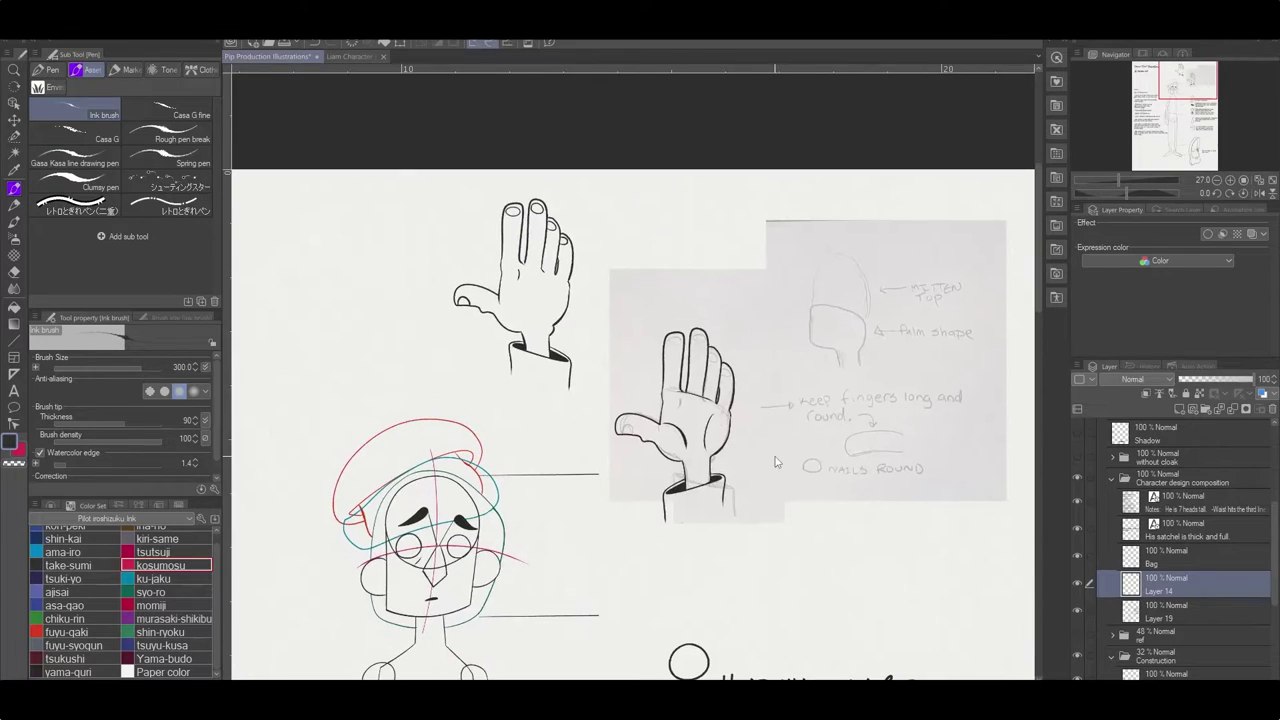
key("ctrl+t")
mouse_move(513, 292)
left_mouse_down()
mouse_move(773, 363)
mouse_move(825, 542)
left_mouse_up()
key("Return")
Select the back-view hand alone and move it to the right of the palm-view hand.
key("m")
left_click_drag(591, 289, 758, 535)
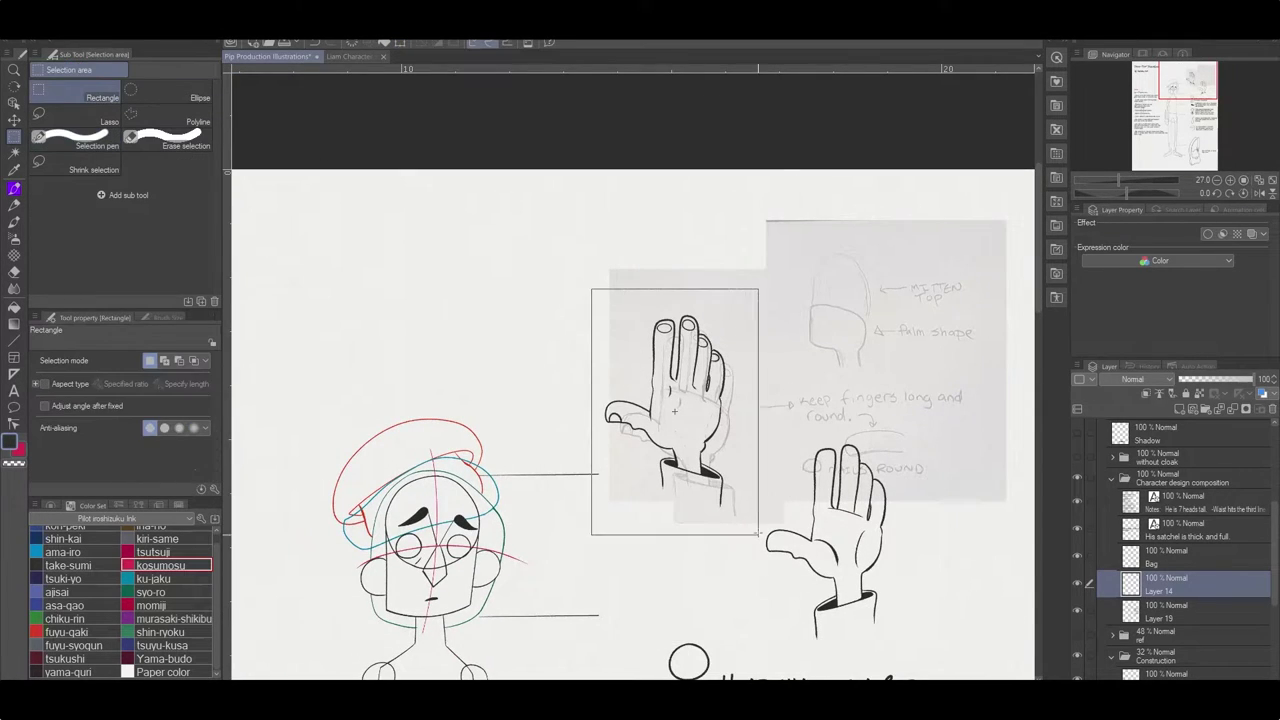
key("ctrl+t")
left_click_drag(674, 410, 955, 556)
left_click_drag(872, 568, 735, 527)
key("Return")
Add the text "Back Hand Palm" in Rock Salt at size 23, rasterize it and move it into the Character design composition folder.
key("t")
left_click(681, 355)
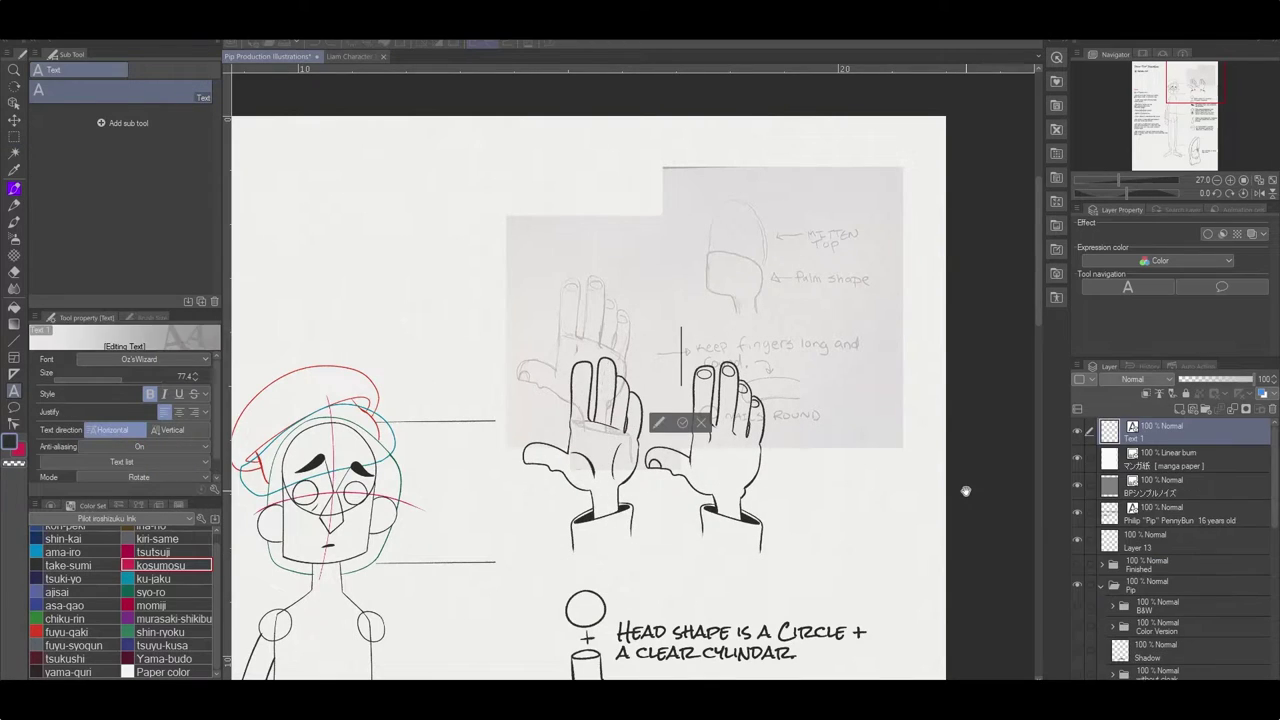
left_click(144, 360)
left_click(140, 400)
type("Back")
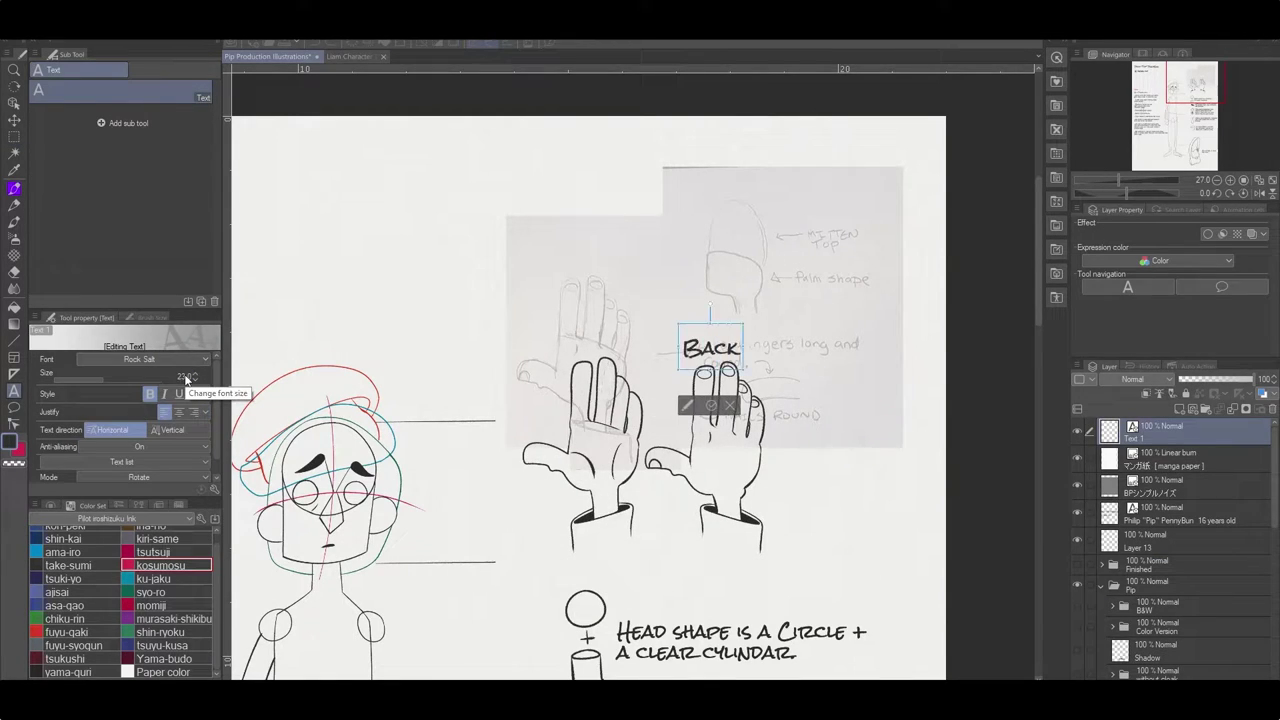
type(" Hand Palm")
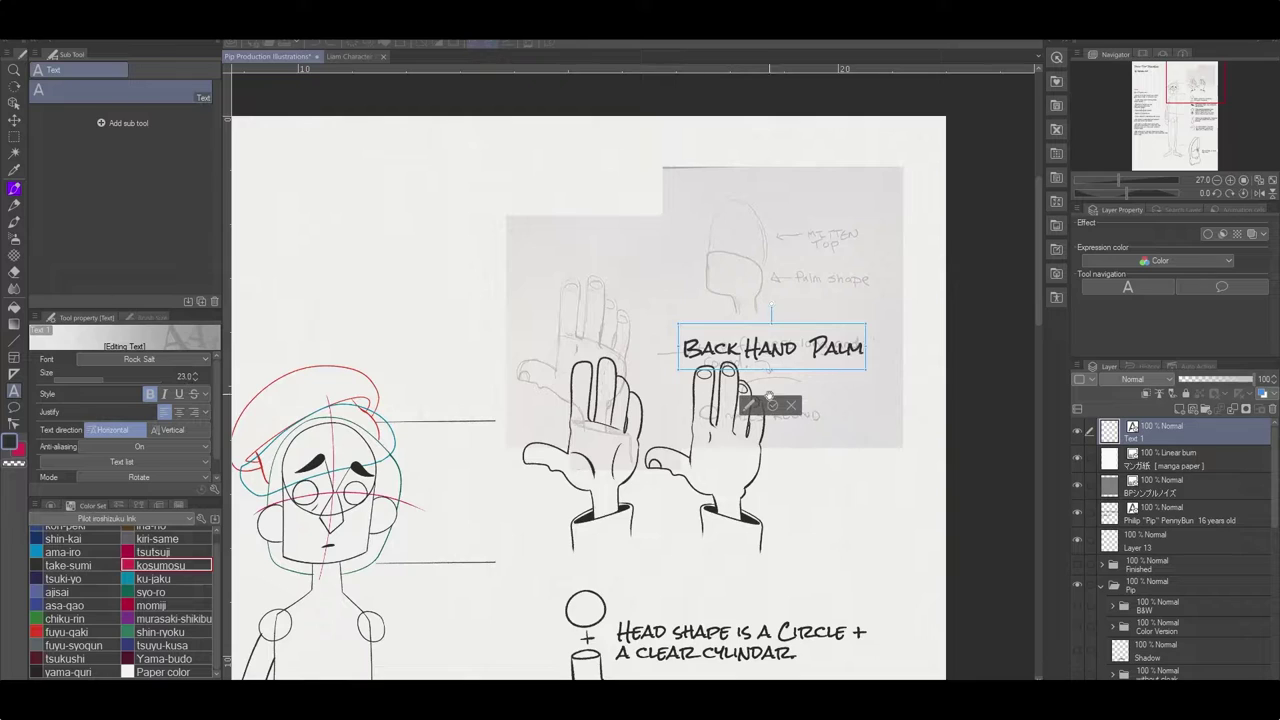
right_click(1160, 430)
left_click_drag(1160, 430, 1180, 590)
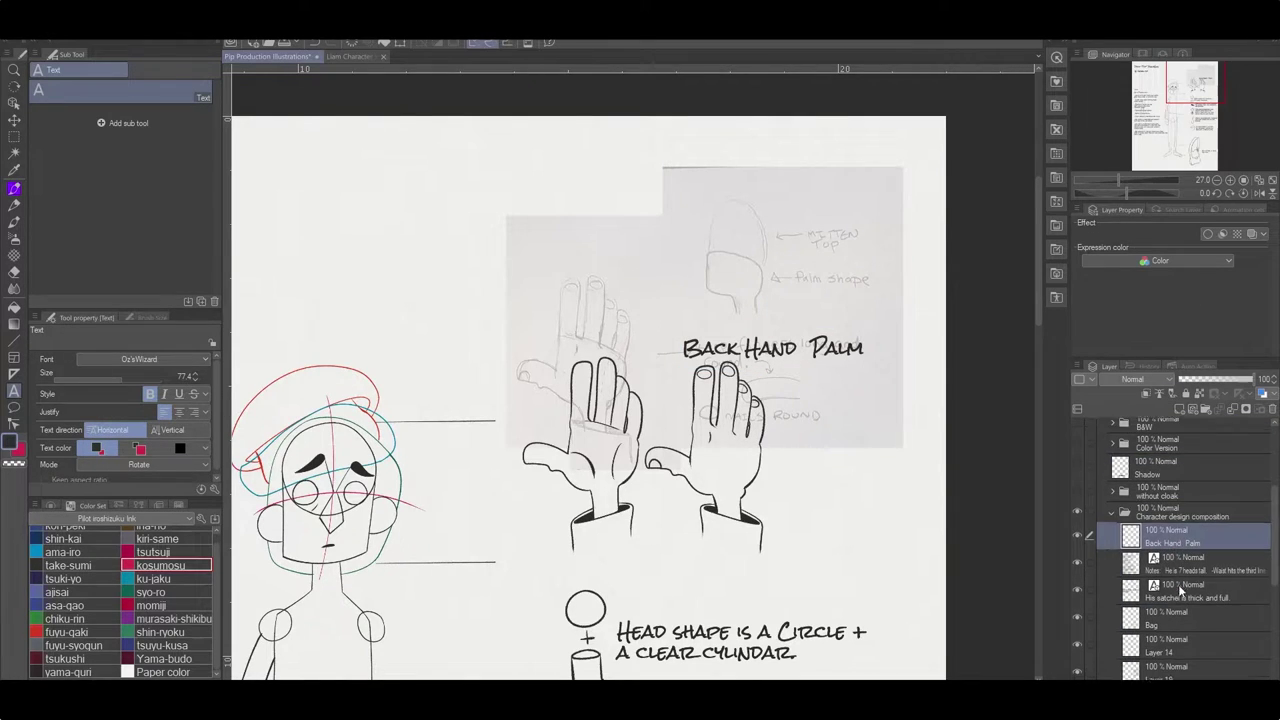
Select the word "Palm" in the hand label and move it above the palm-view hand.
key("m")
left_click_drag(805, 330, 870, 366)
key("ctrl+t")
mouse_move(838, 348)
left_mouse_down()
mouse_move(590, 296)
mouse_move(598, 348)
left_mouse_up()
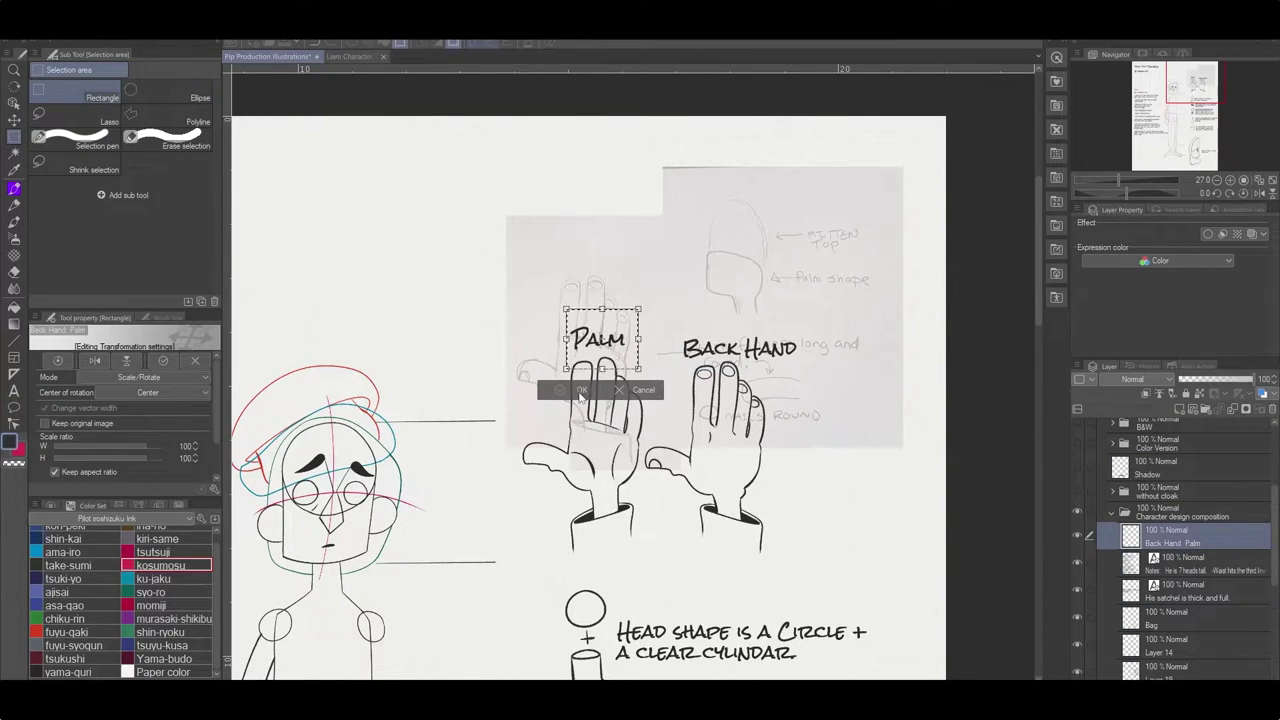
left_click(580, 396)
Align the "Back Hand" label above the back-view hand and merge the labels into Layer 14.
left_click(791, 294)
mouse_move(674, 334)
left_mouse_down()
mouse_move(811, 366)
mouse_move(732, 339)
left_mouse_up()
key("ctrl+t")
key("Return")
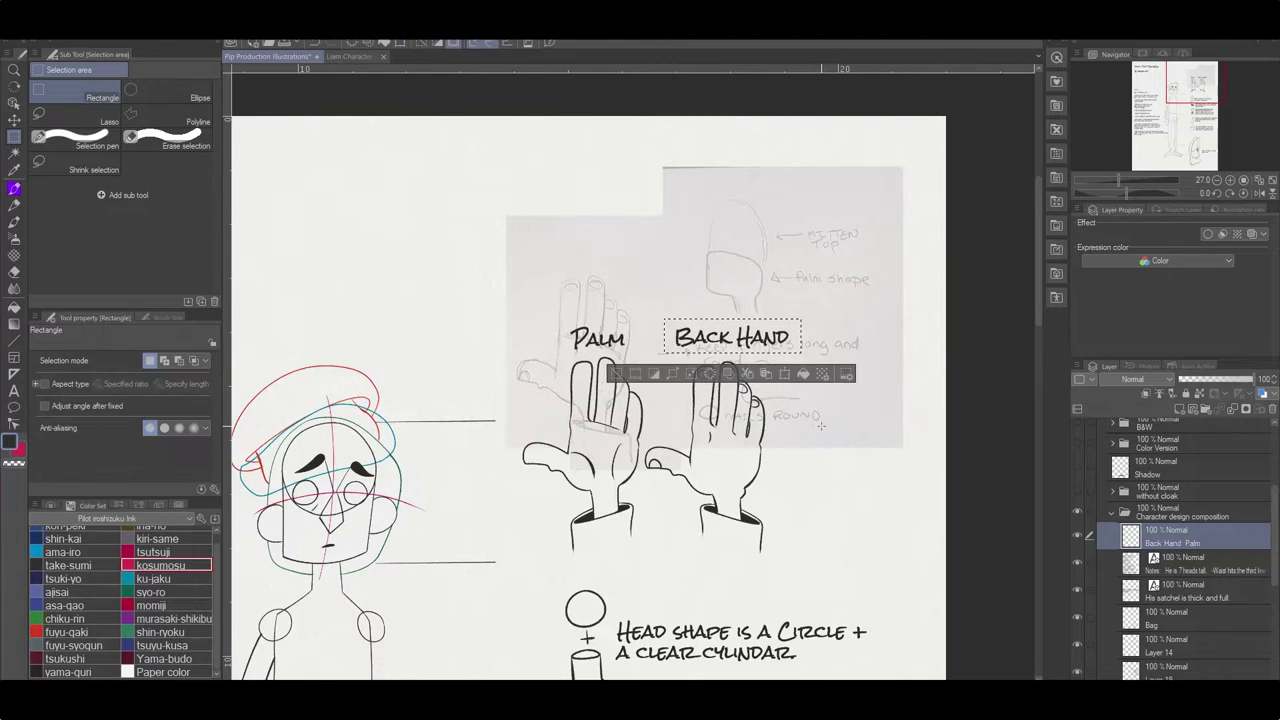
key("ctrl+d")
left_click(1190, 618)
Ink the simplified mitten-shaped hand and its palm creases in red on a new layer over the reference sketch.
left_click_drag(806, 549, 776, 505)
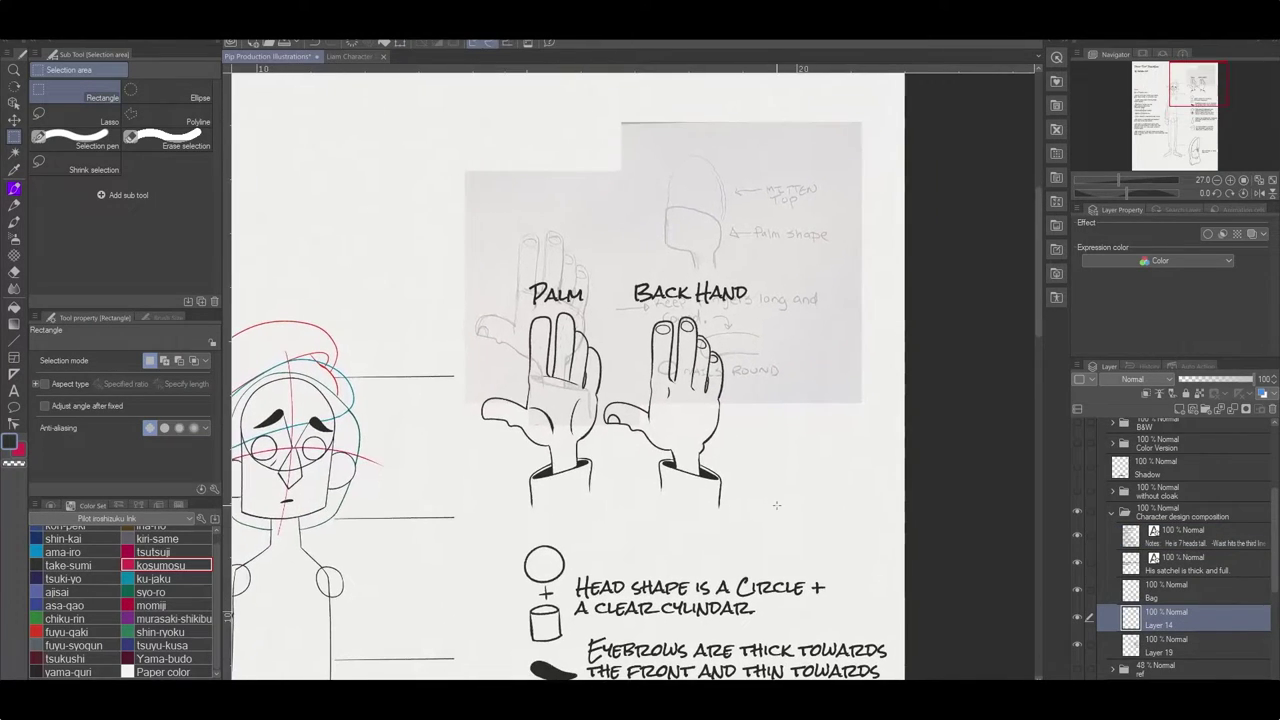
key("p")
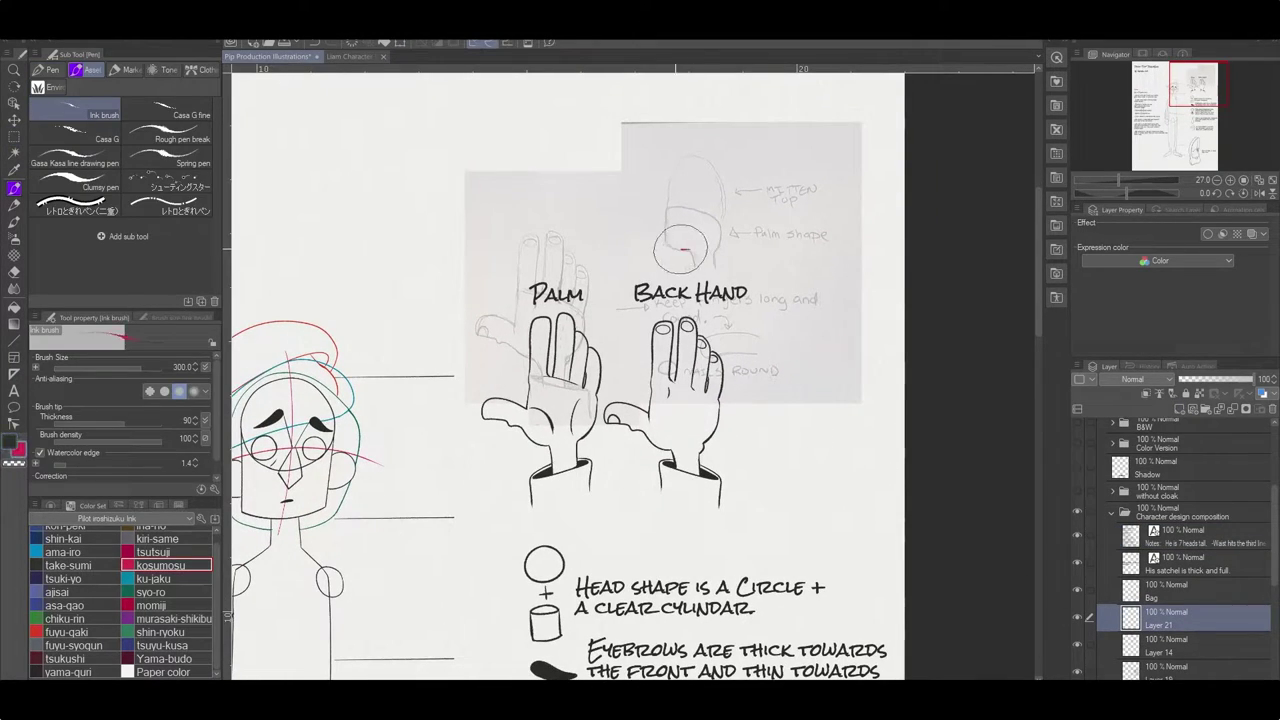
left_click_drag(705, 235, 546, 241)
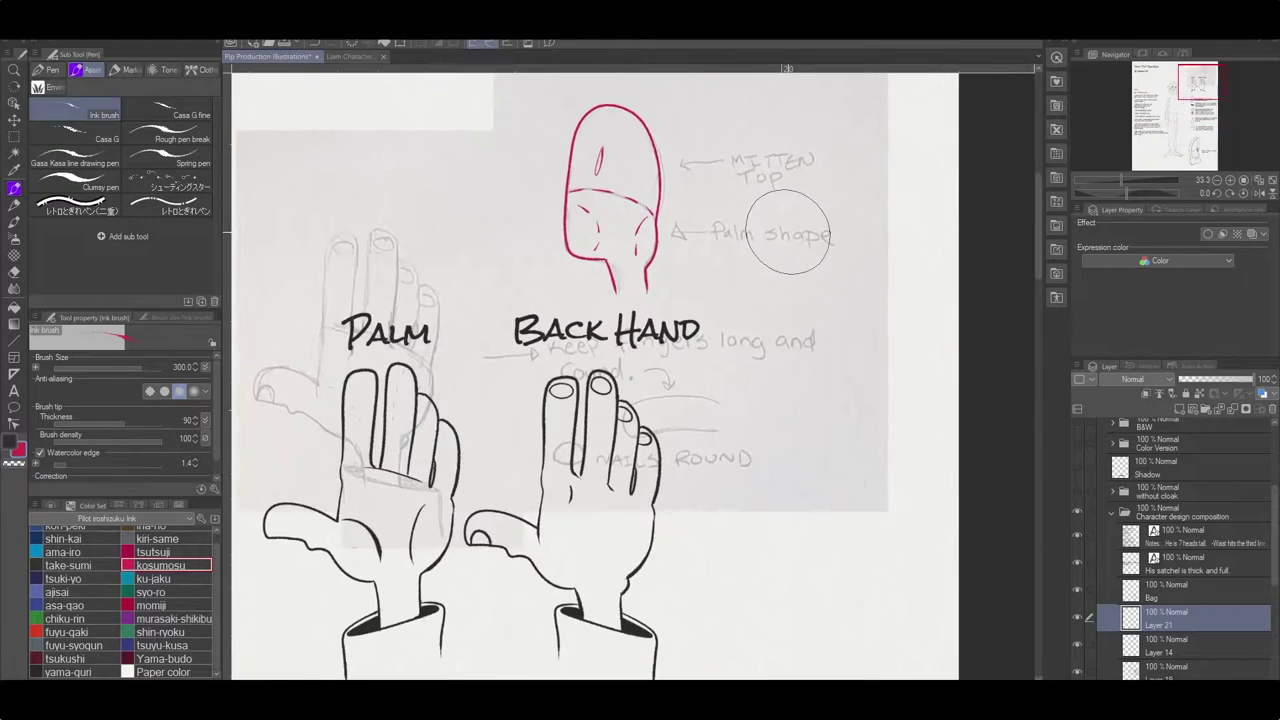
Add the two-line text "Hand Shape Mitten top." in Rock Salt at size 23 beside the red mitten drawing.
key("t")
left_click(702, 290)
left_click(195, 362)
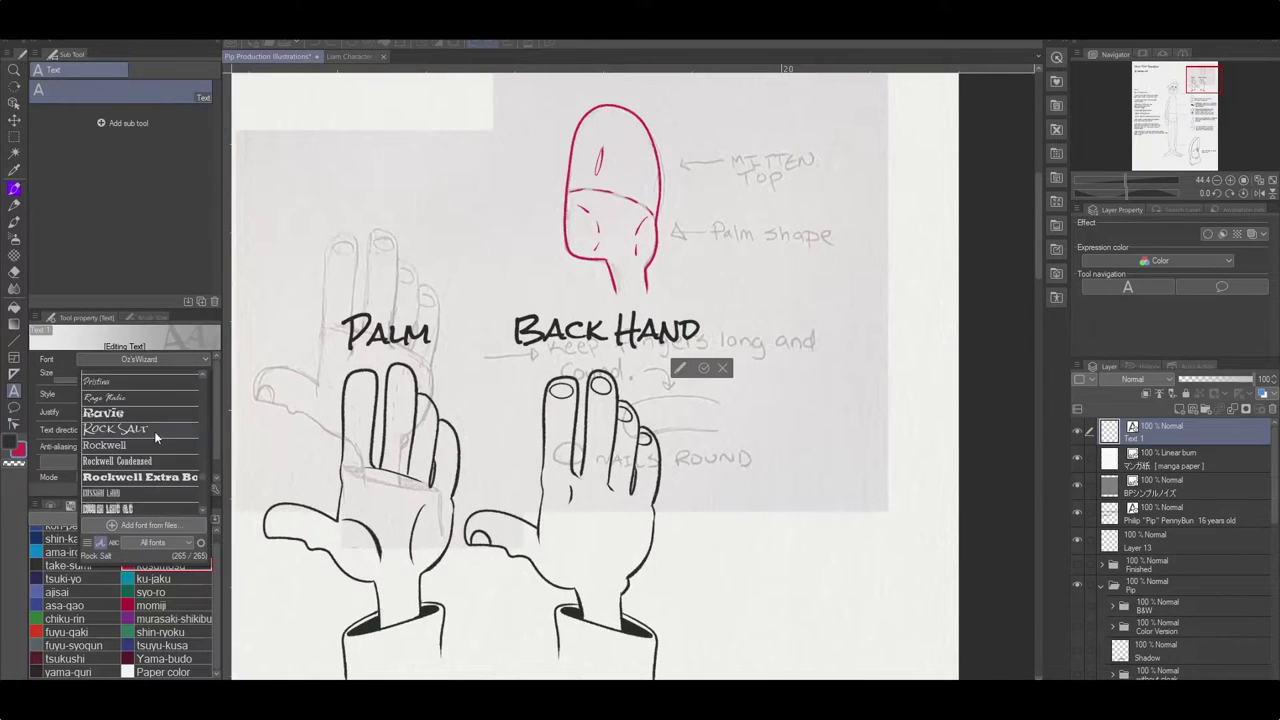
left_click(154, 431)
left_click_drag(120, 380, 102, 380)
type("Hand Shape")
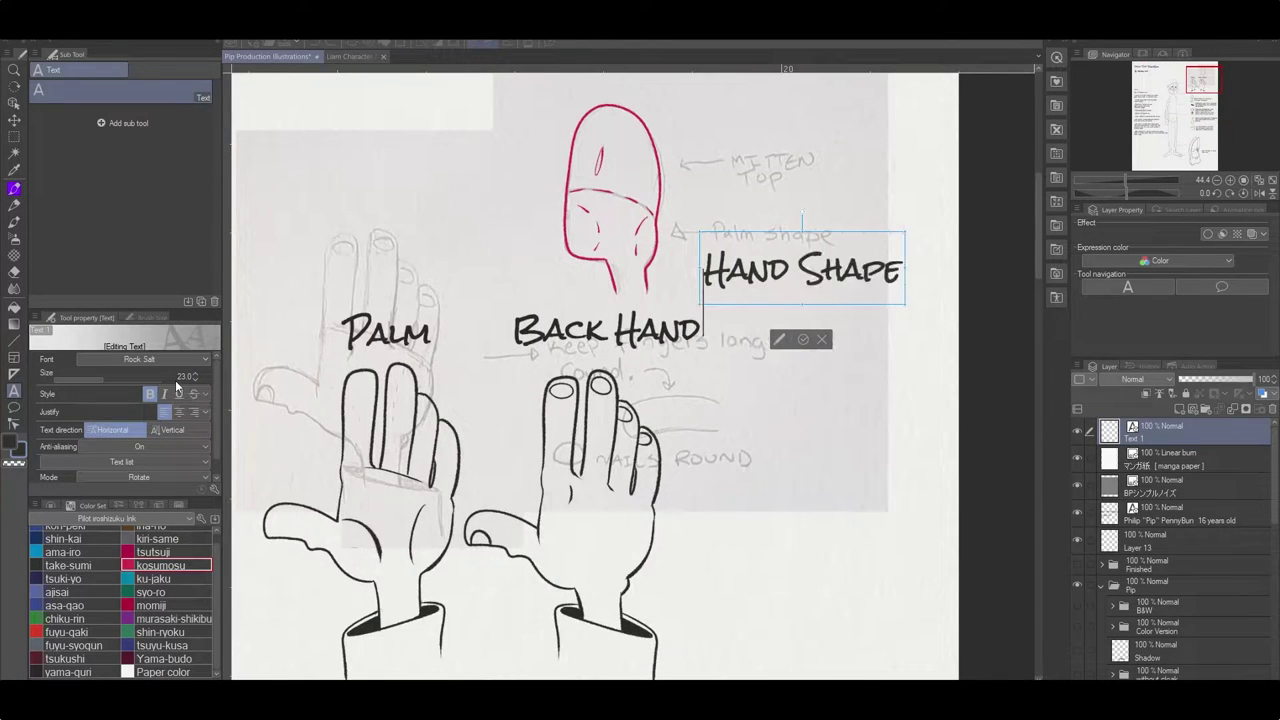
key("Return")
type("Mitten top.")
left_click_drag(800, 300, 771, 204)
Move the mitten label into the Character design composition folder and merge the hand drawings and labels into the Bag layer.
scroll(870, 413, "down", 5)
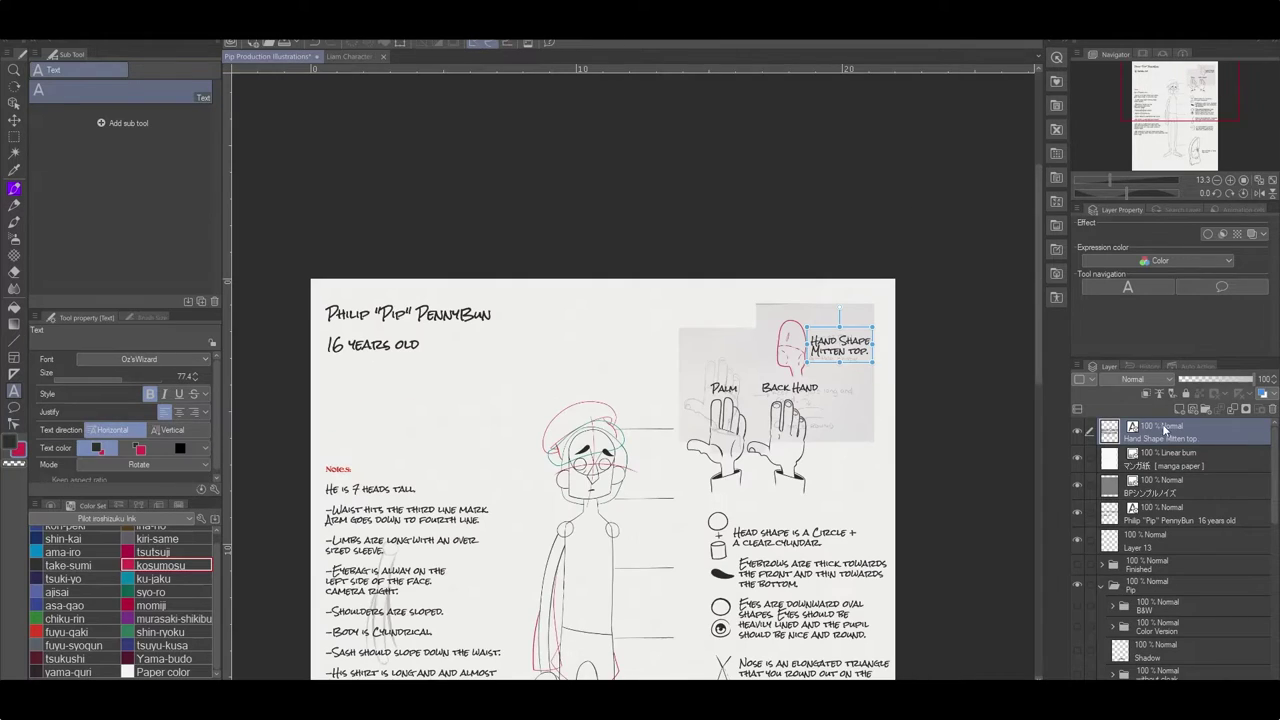
mouse_move(1160, 430)
left_mouse_down()
mouse_move(1201, 658)
mouse_move(1190, 636)
left_mouse_up()
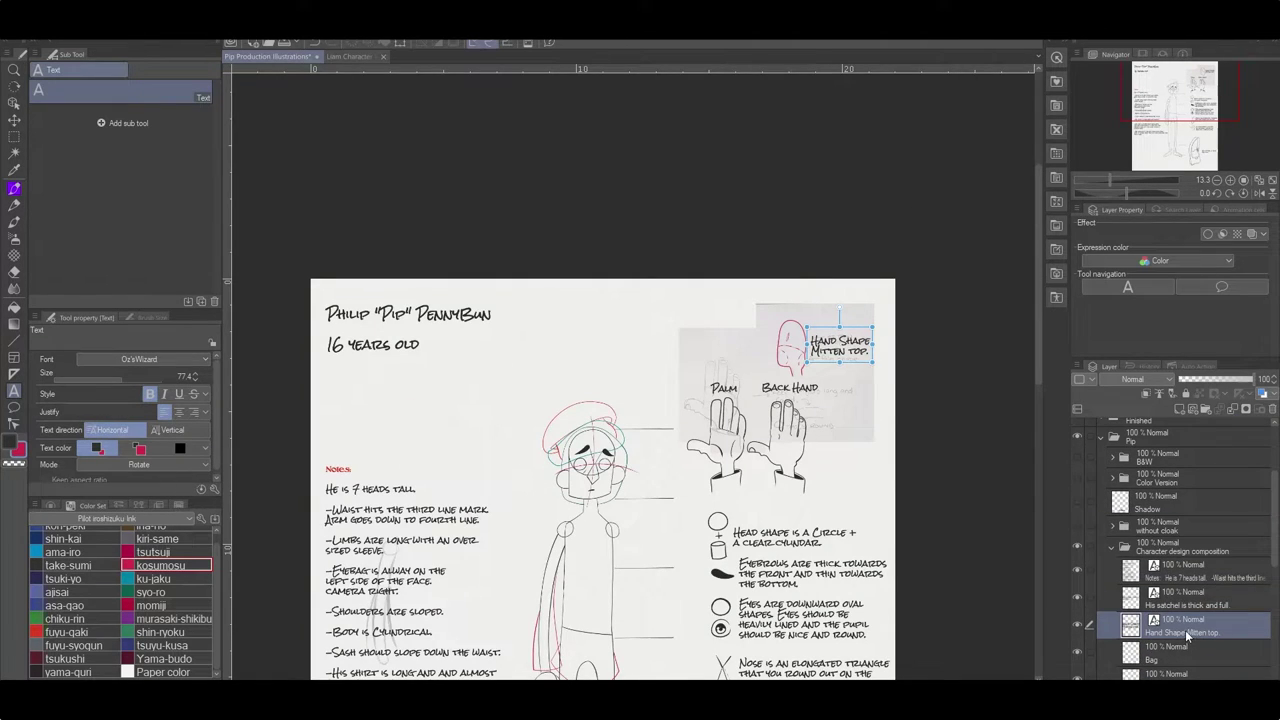
scroll(1188, 620, "down", 1)
left_click(1190, 566)
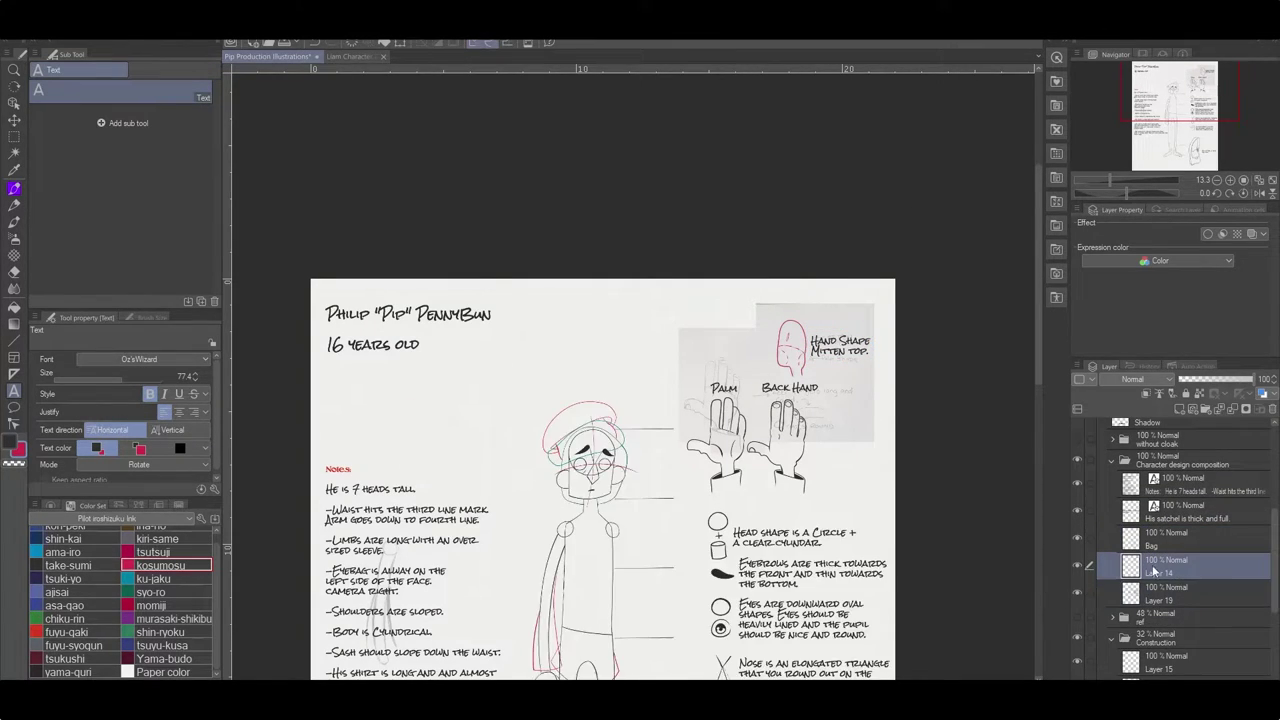
key("ctrl+e")
Merge the visible composition sheet into a new layer and move that layer into the Finished folder.
key("ctrl+0")
scroll(1135, 488, "up", 1)
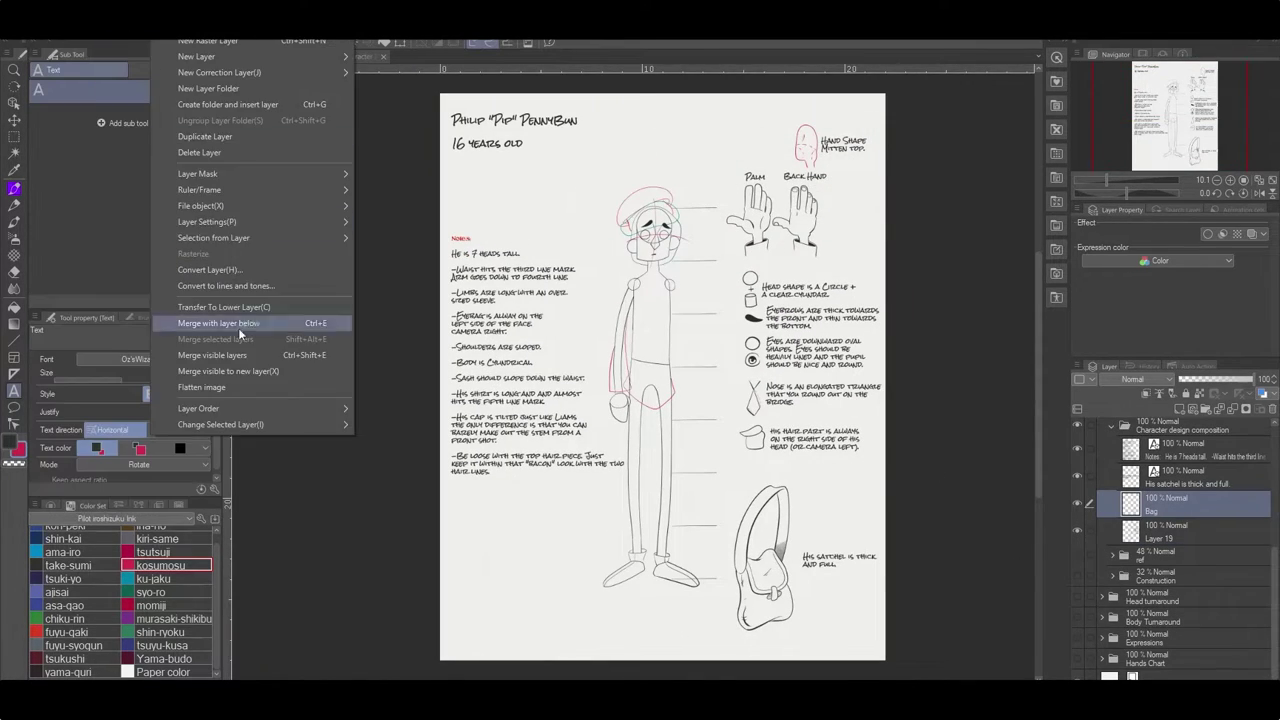
left_click(242, 367)
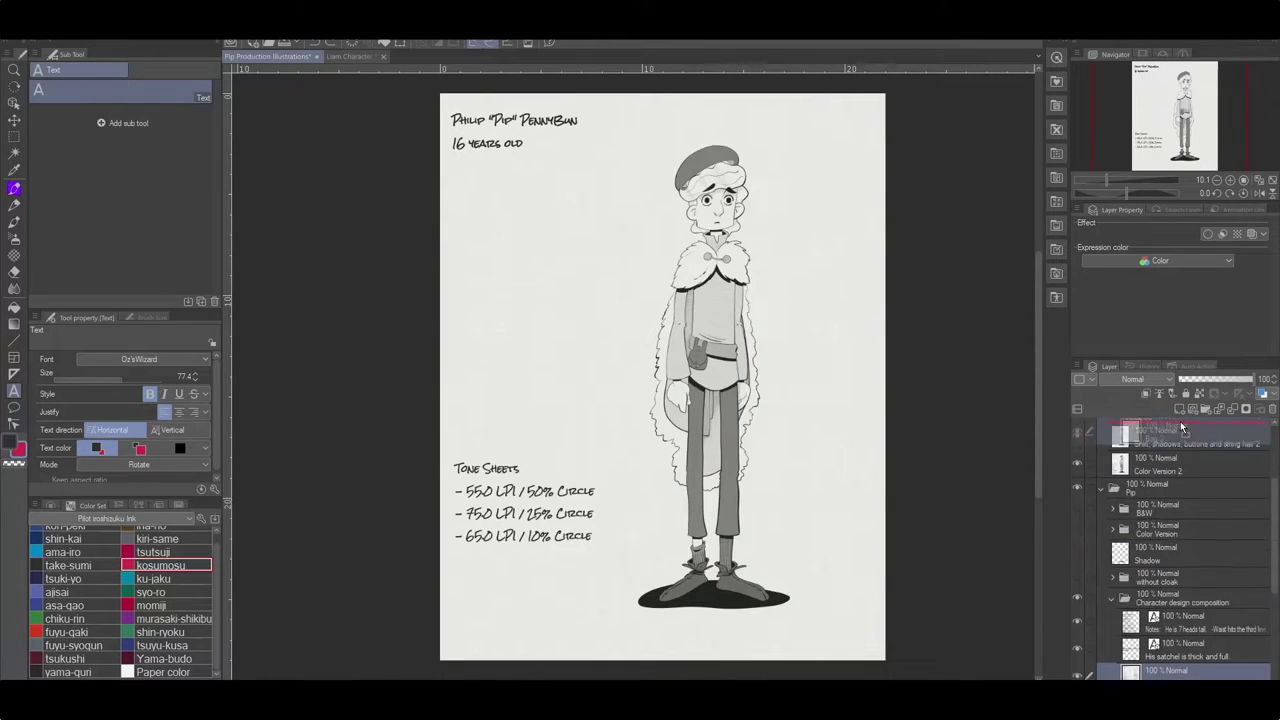
scroll(1170, 560, "up", 3)
left_click(1078, 460)
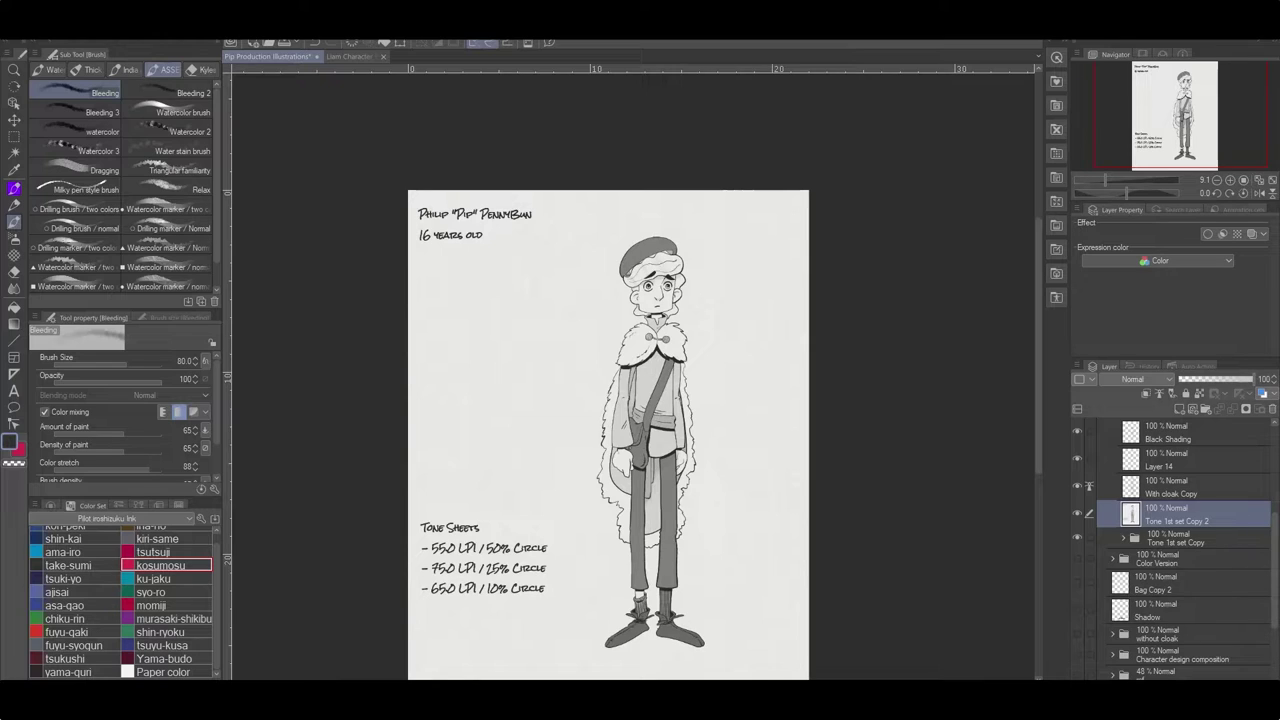
Show the Color Version instead of the B&W version and place the Bag Copy 2 layer above the With cloak layer.
left_click_drag(1180, 559, 1140, 462)
double_click(1140, 462)
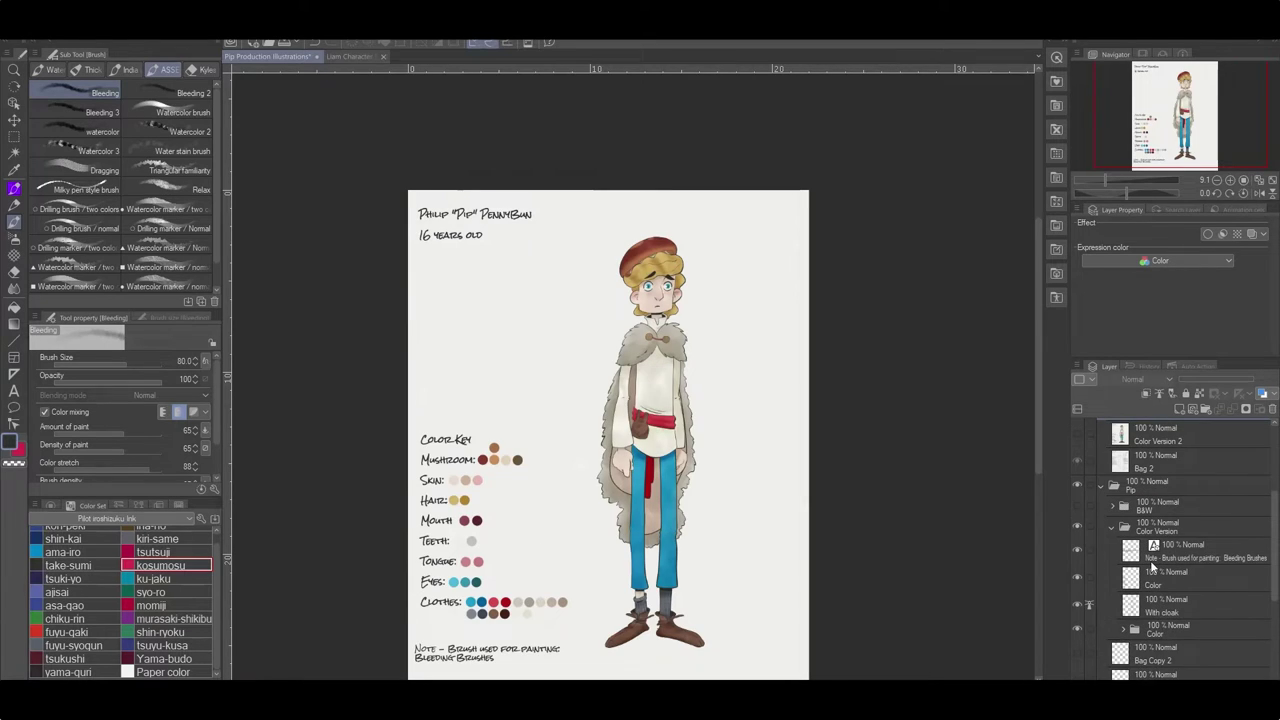
left_click_drag(1160, 562, 1168, 546)
key("ctrl+plus")
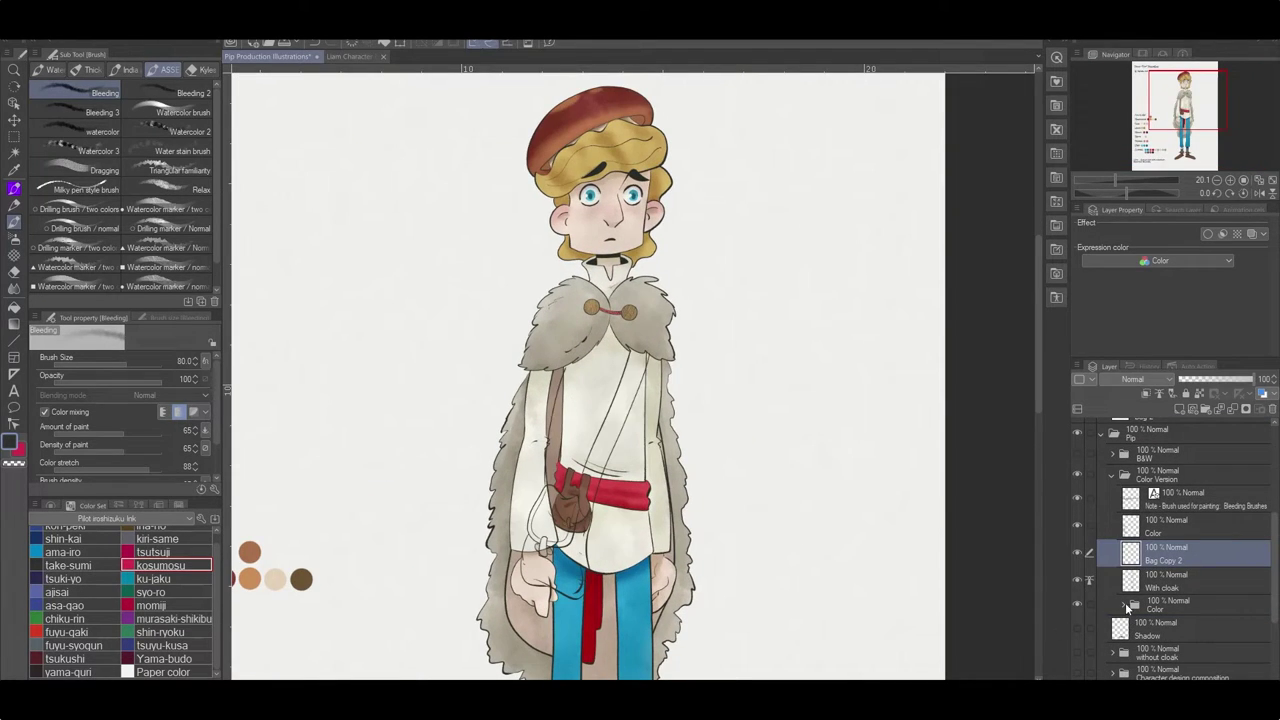
Erase the small belt pouch's ink outlines and details from the With cloak layer, around the new satchel strap.
left_click(1125, 606)
scroll(1127, 600, "down", 2)
key("ctrl+plus")
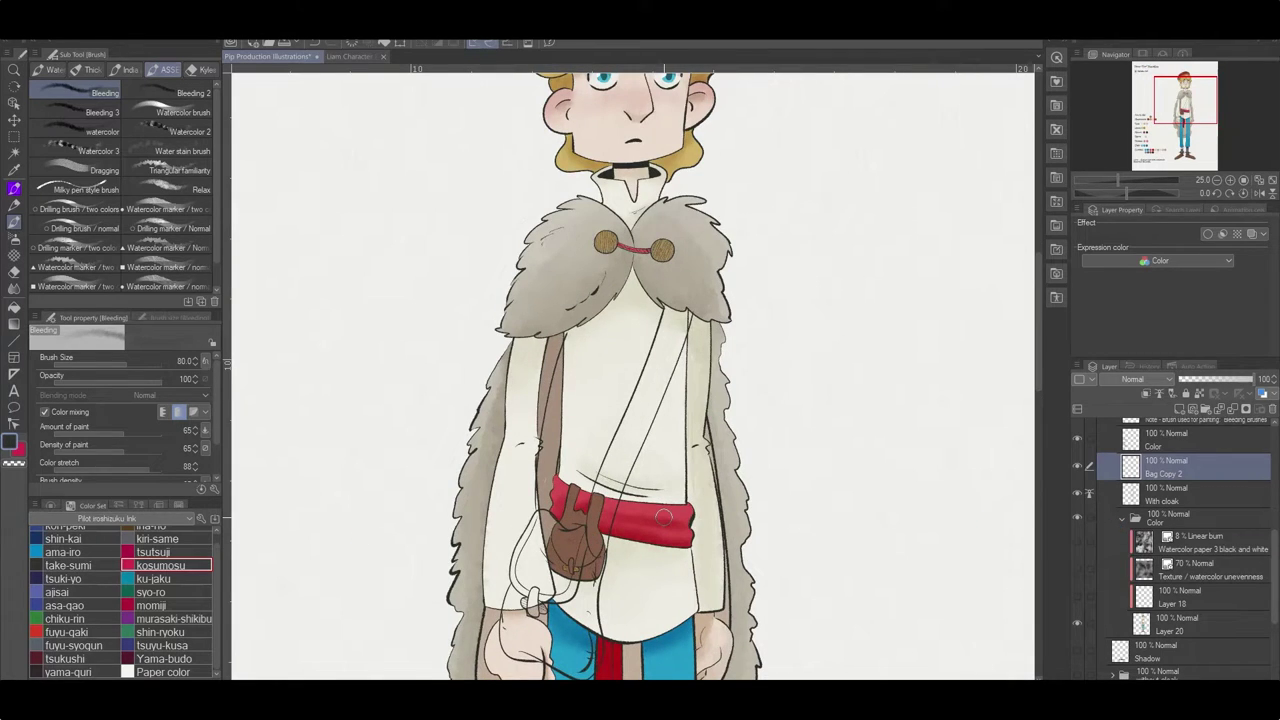
key("ctrl+plus")
left_click(1183, 492)
key("e")
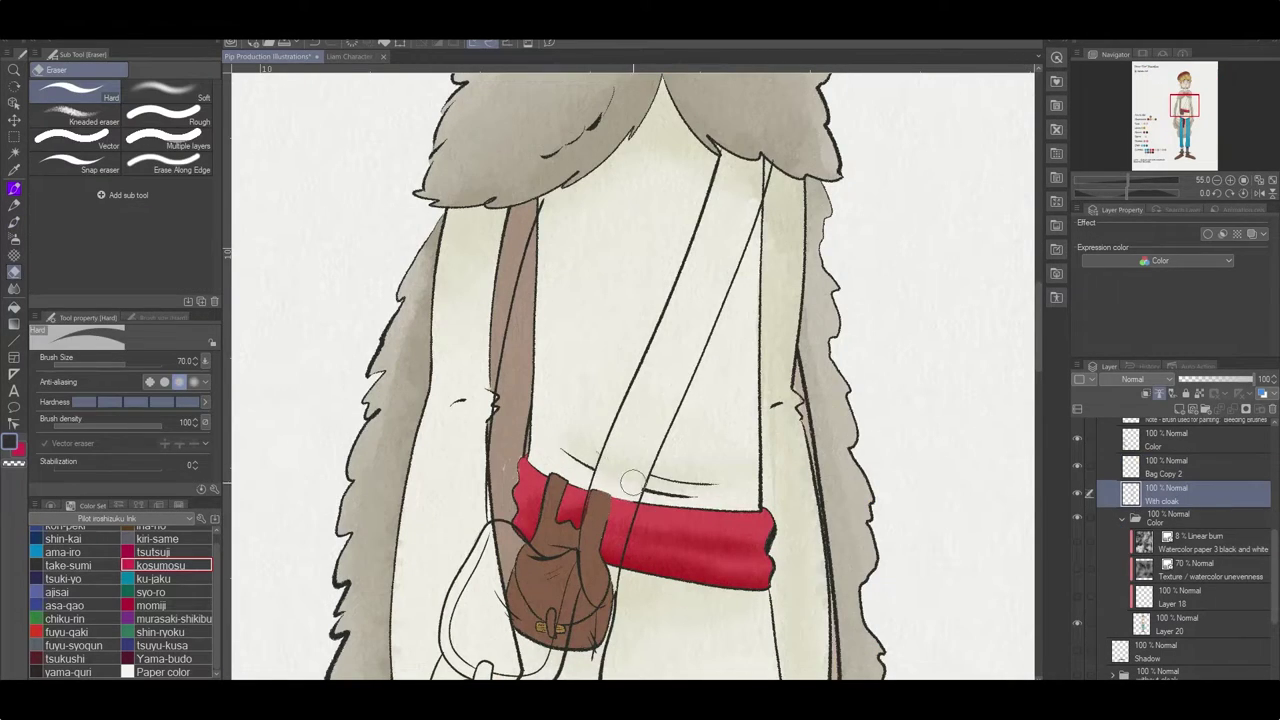
left_click_drag(608, 520, 668, 481)
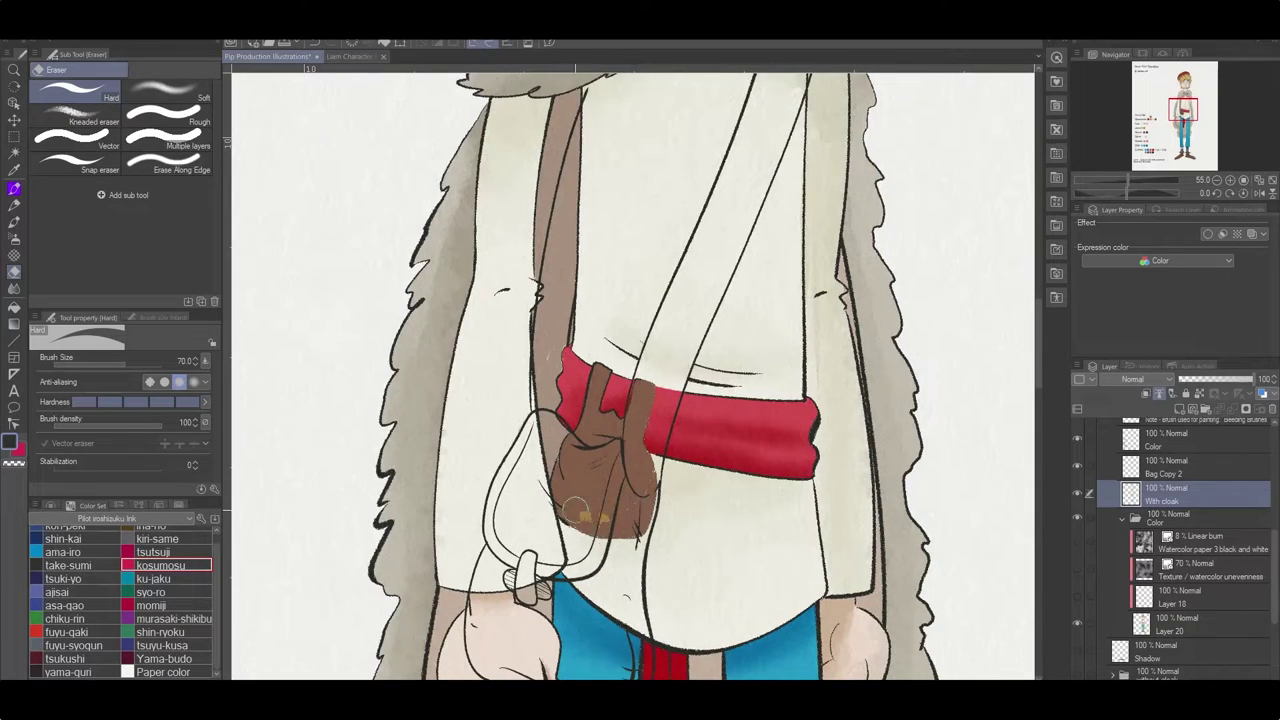
left_click_drag(576, 505, 572, 515)
Re-ink the sash and clothing lines where the pouch outlines were erased, and clean up overlapping satchel lines.
key("p")
left_click_drag(618, 425, 640, 355)
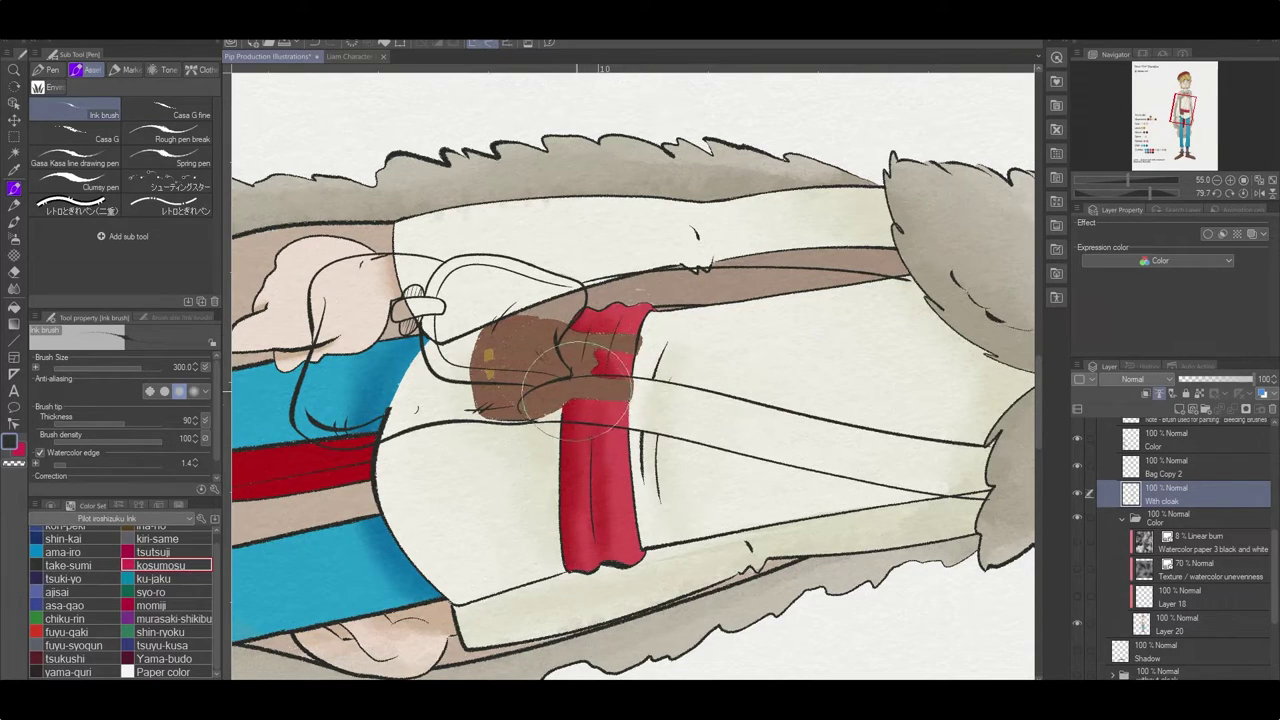
key("e")
left_click_drag(596, 430, 570, 455)
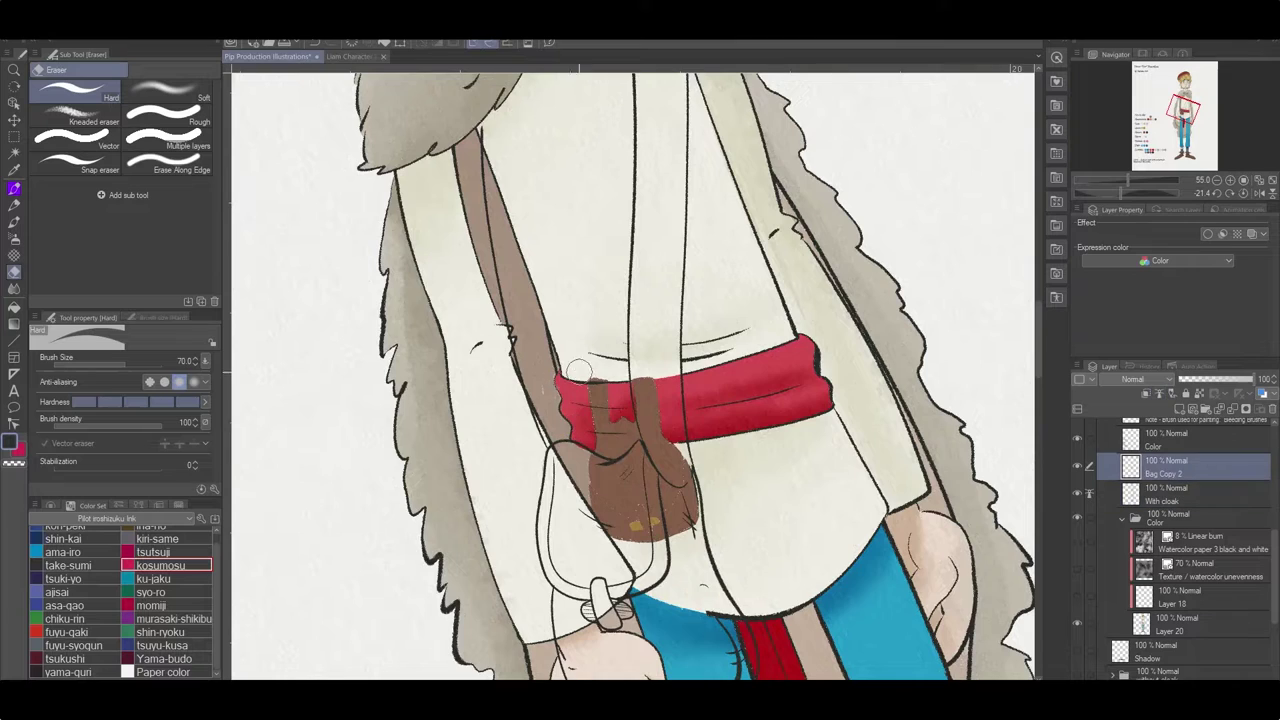
scroll(580, 375, "up", 5)
scroll(640, 285, "down", 5)
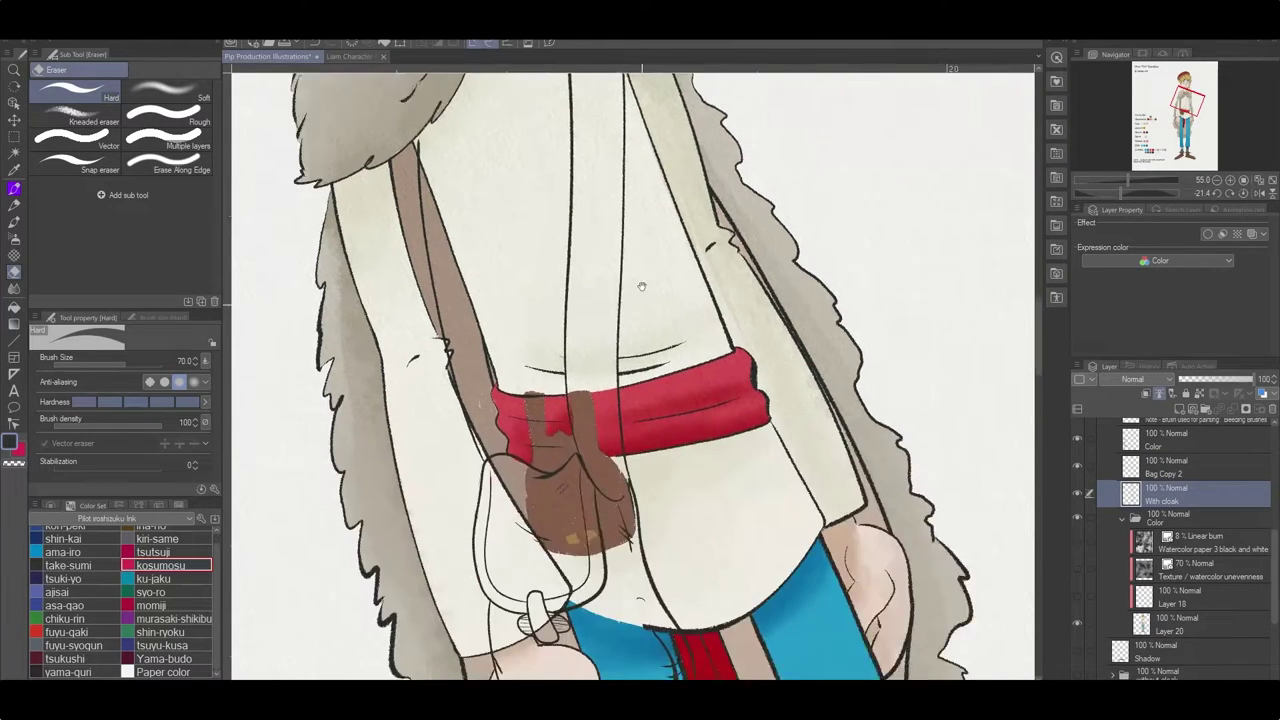
left_click(490, 298, "ctrl+shift")
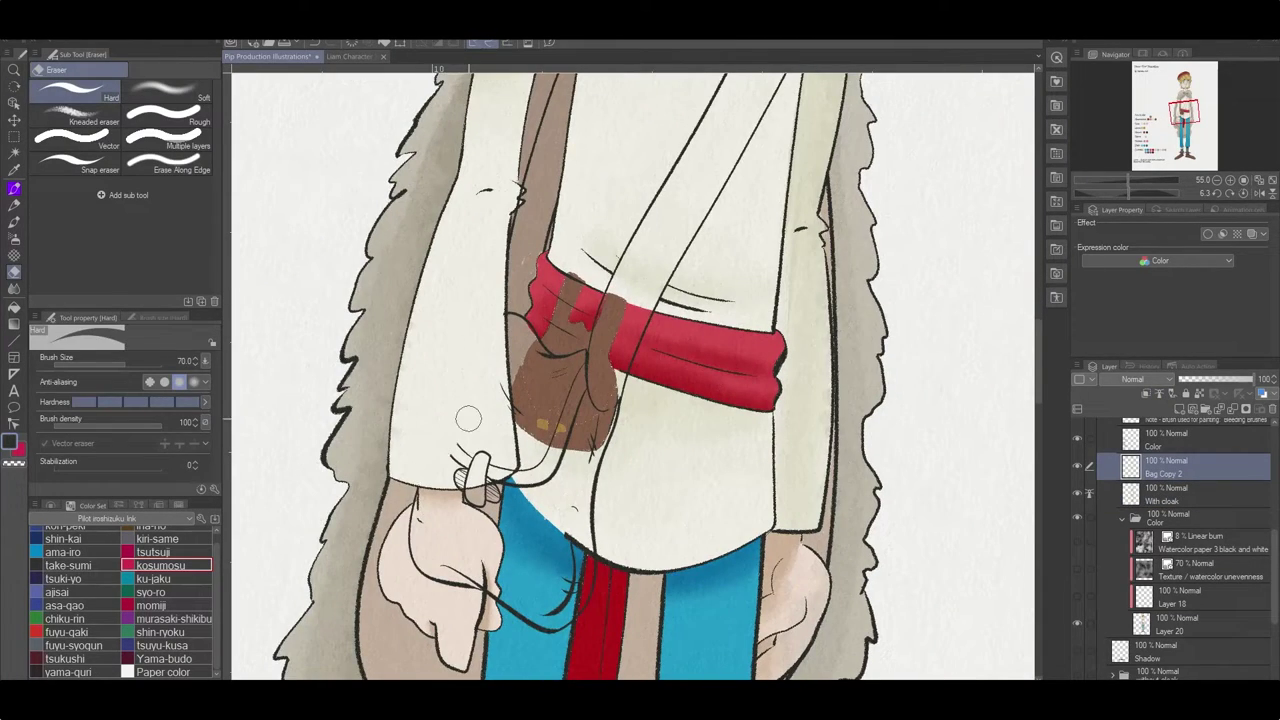
left_click(1213, 675)
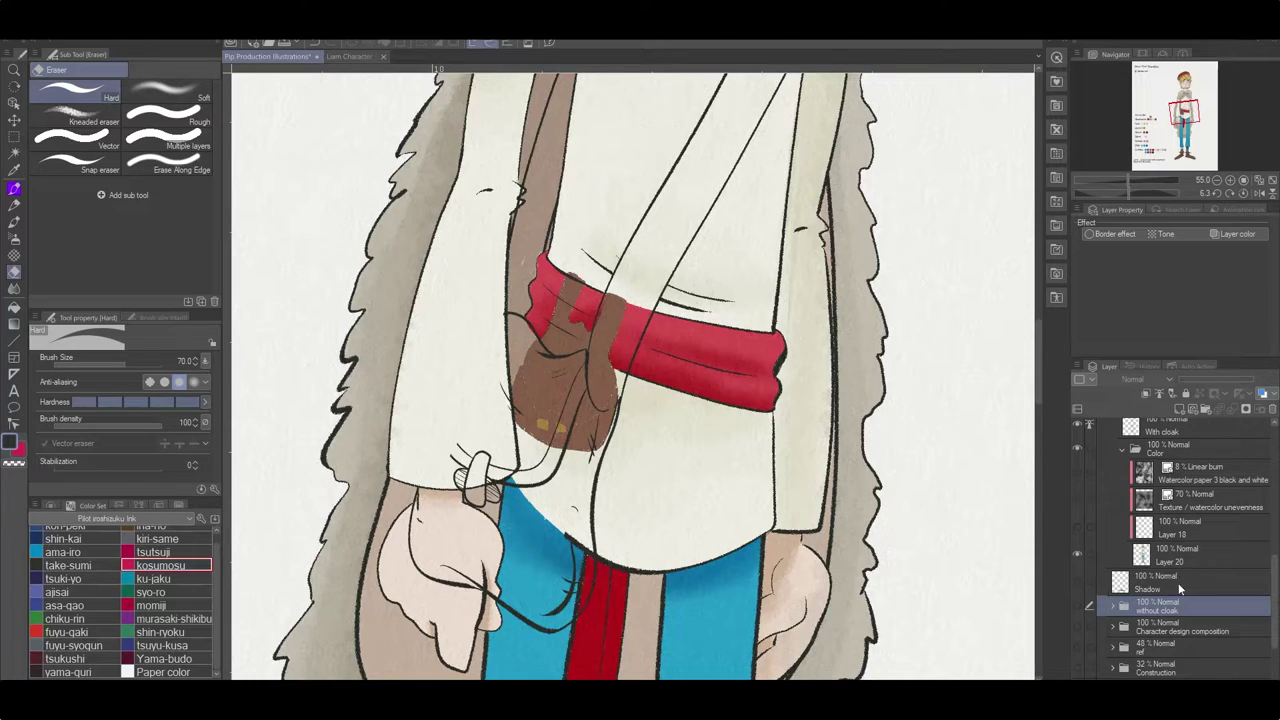
left_click(1165, 585)
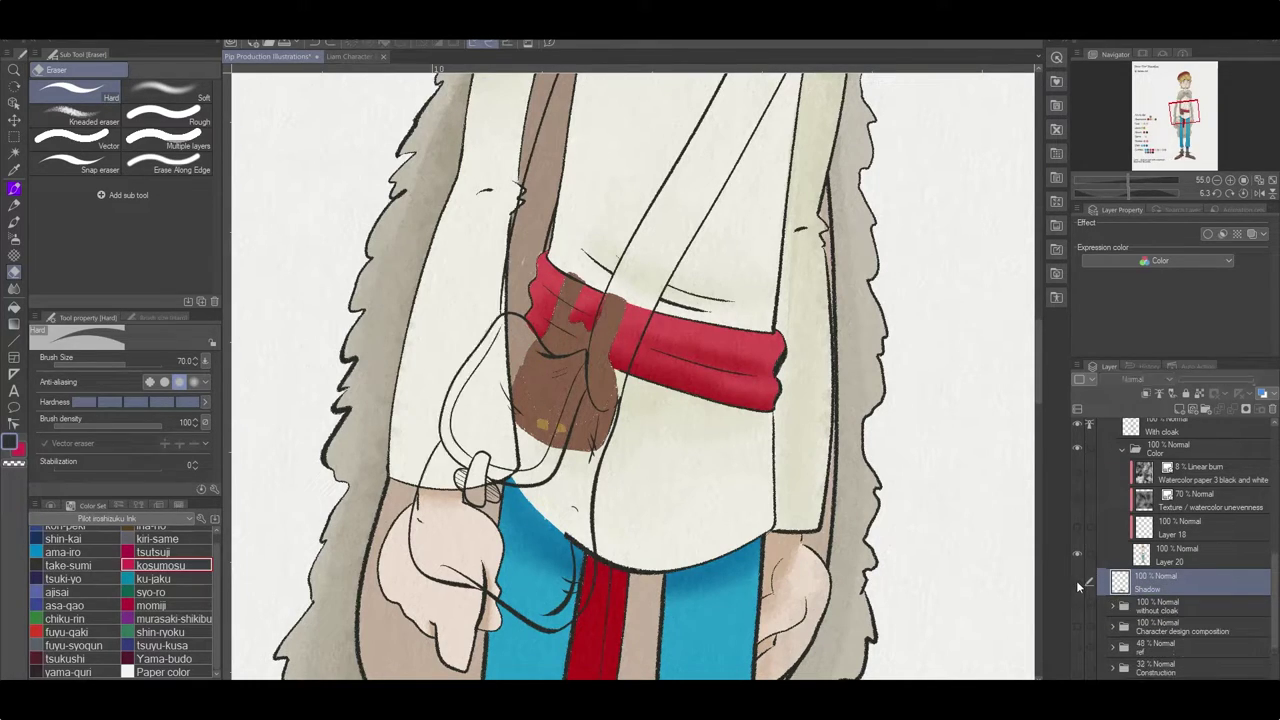
left_click_drag(1120, 582, 1196, 630)
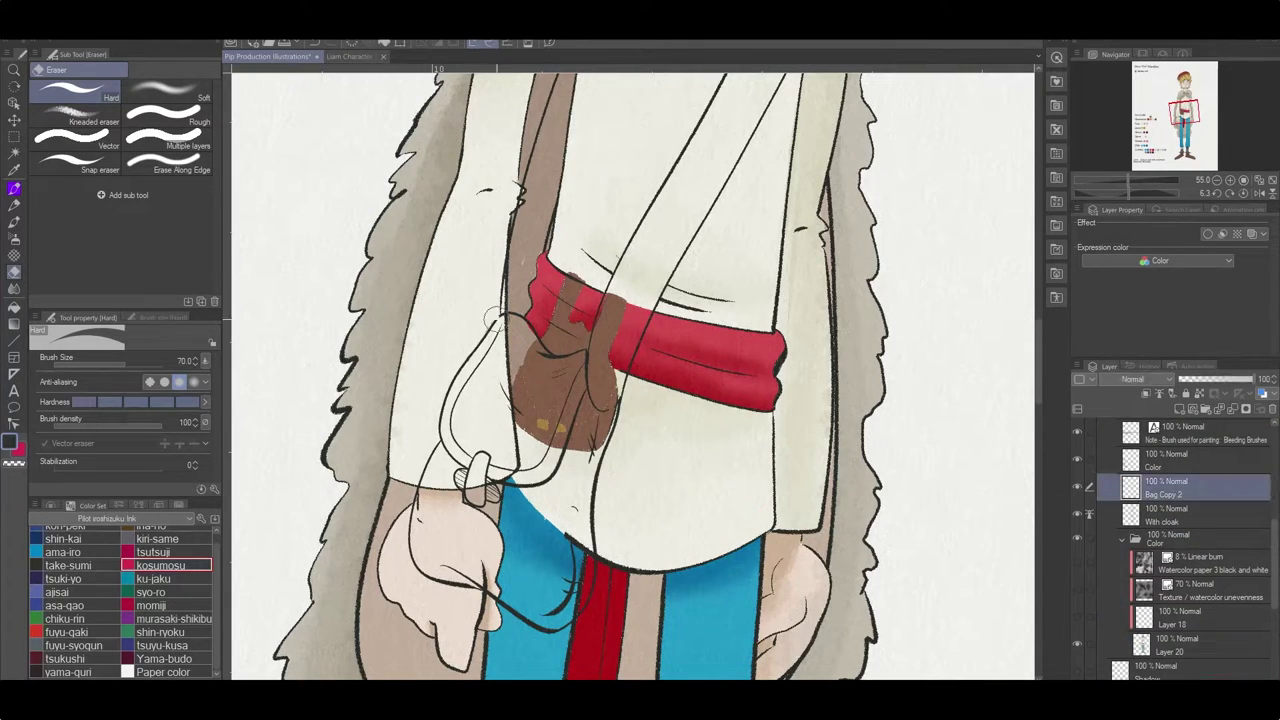
Erase the satchel, strap and buckle outlines on the Bag Copy 2 layer where they overlap the sleeve and hand.
mouse_move(499, 288)
left_mouse_down()
mouse_move(485, 362)
mouse_move(448, 384)
left_mouse_up()
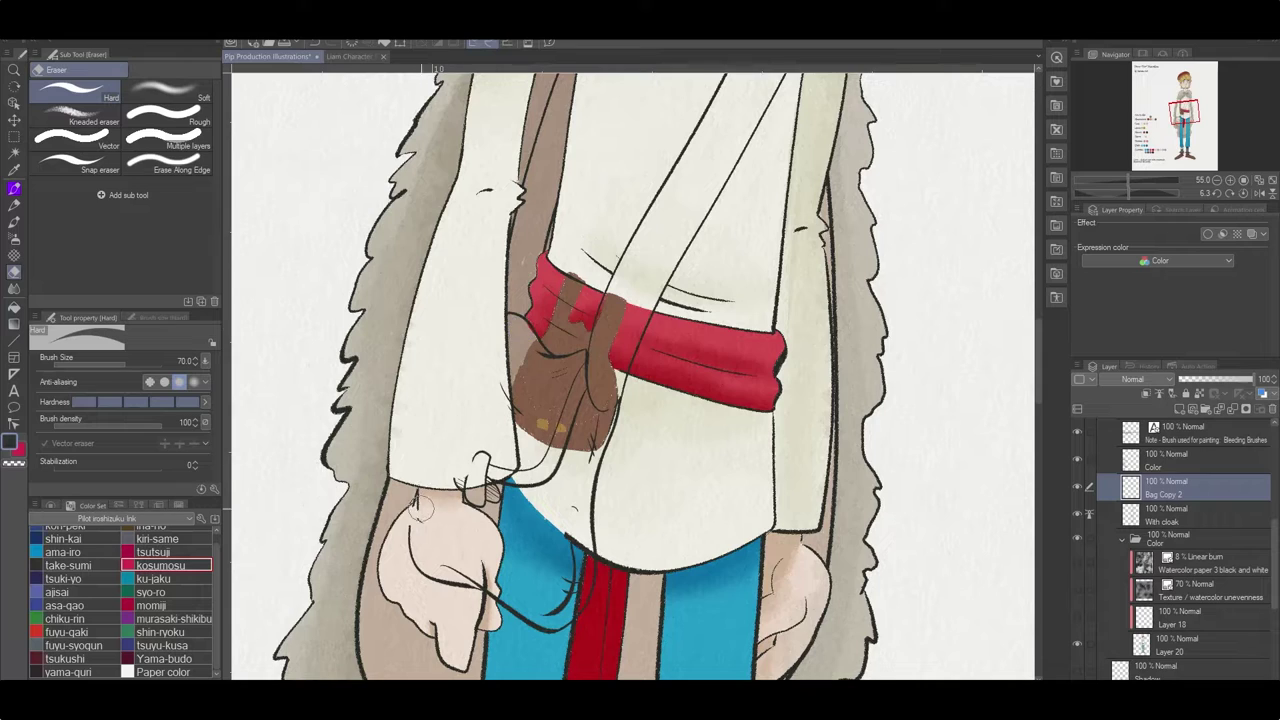
left_click_drag(445, 587, 455, 487)
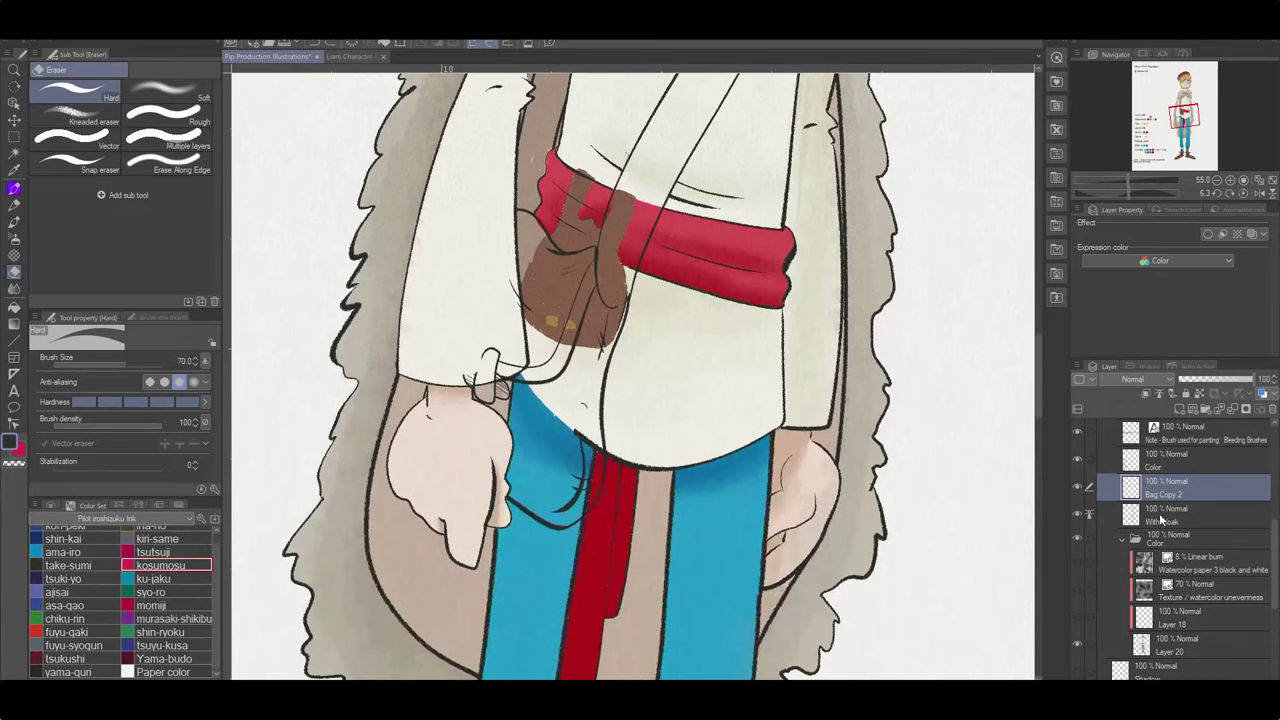
left_click(594, 456, "ctrl+shift")
left_click_drag(485, 375, 545, 455)
left_click(545, 455, "ctrl+shift")
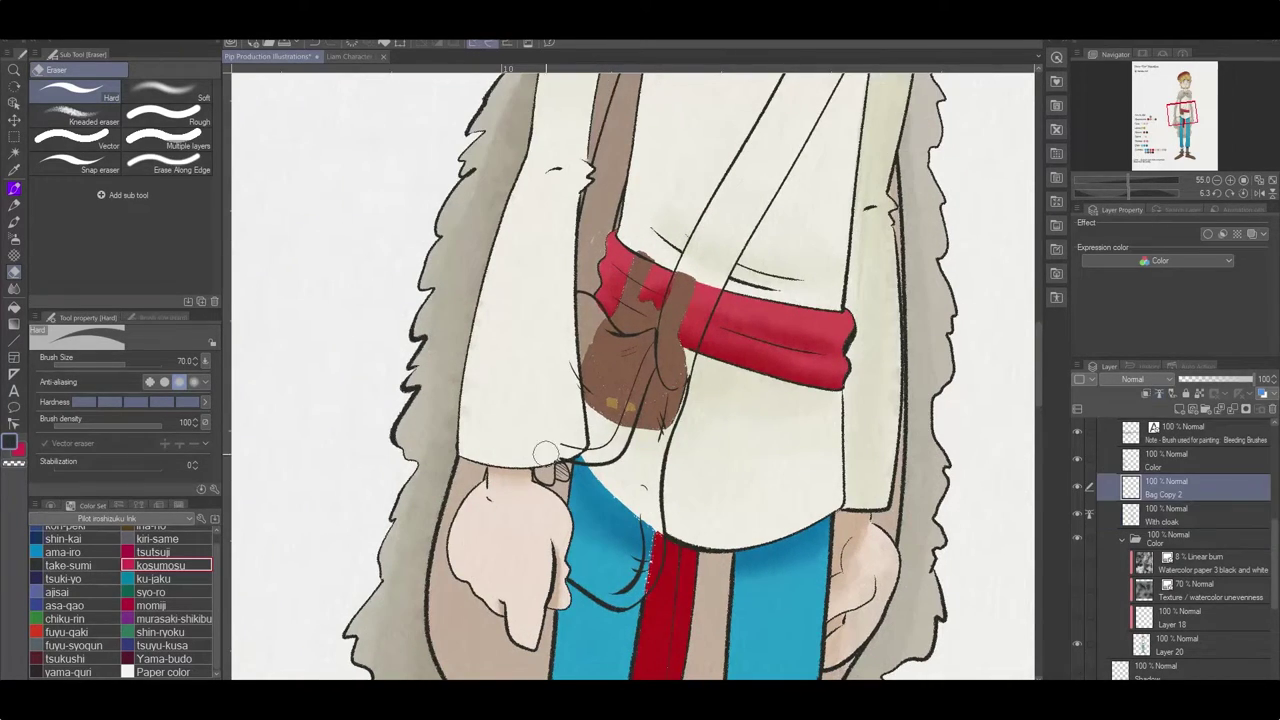
Merge the Bag Copy 2 layer into With cloak and fill the satchel with the clothing brown on Layer 20.
scroll(634, 370, "down", 3)
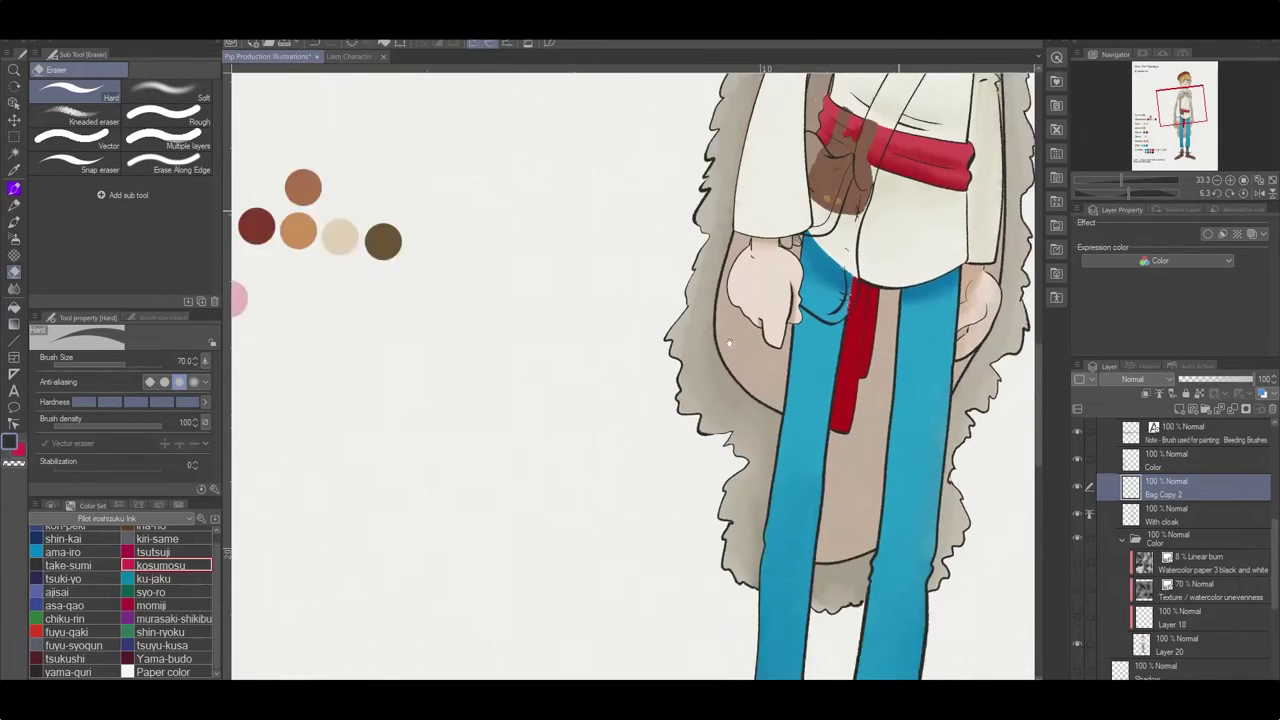
mouse_move(450, 300)
left_mouse_down()
mouse_move(800, 420)
mouse_move(550, 400)
left_mouse_up()
scroll(1179, 459, "up", 3)
scroll(634, 370, "down", 3)
key("g")
scroll(1203, 579, "down", 2)
scroll(1203, 579, "down", 2)
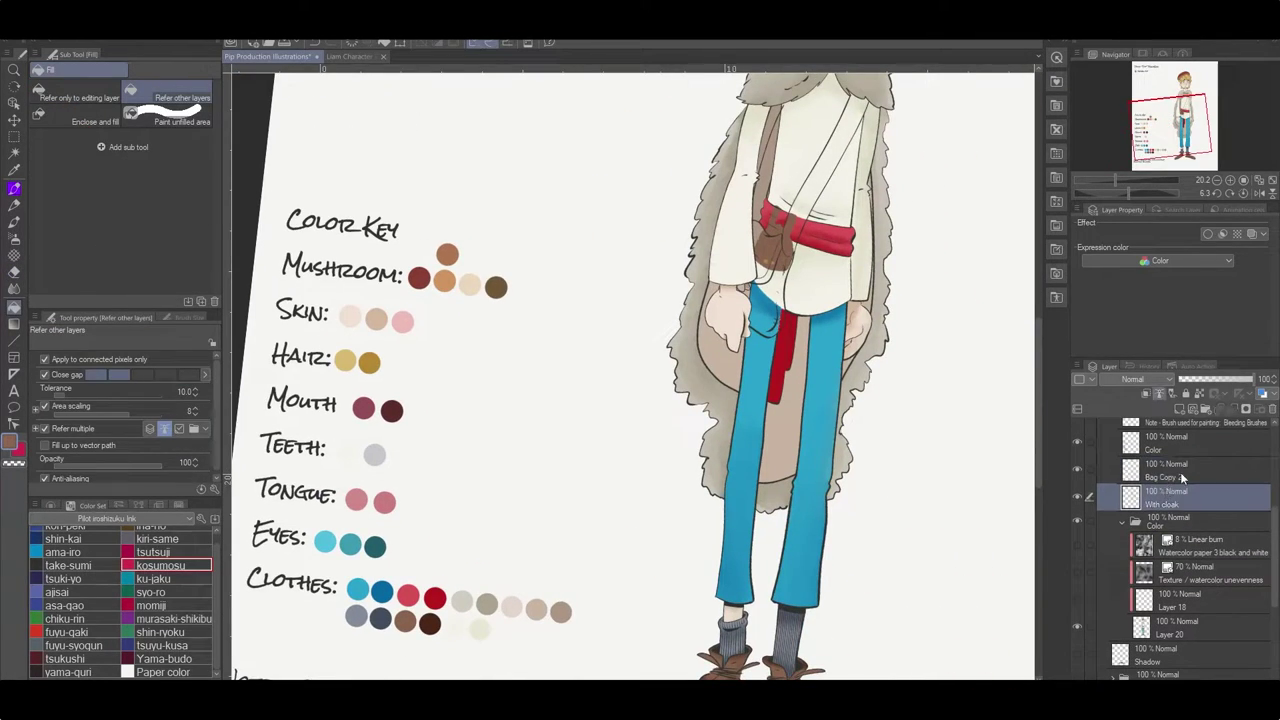
left_click(1168, 594)
scroll(767, 295, "up", 2)
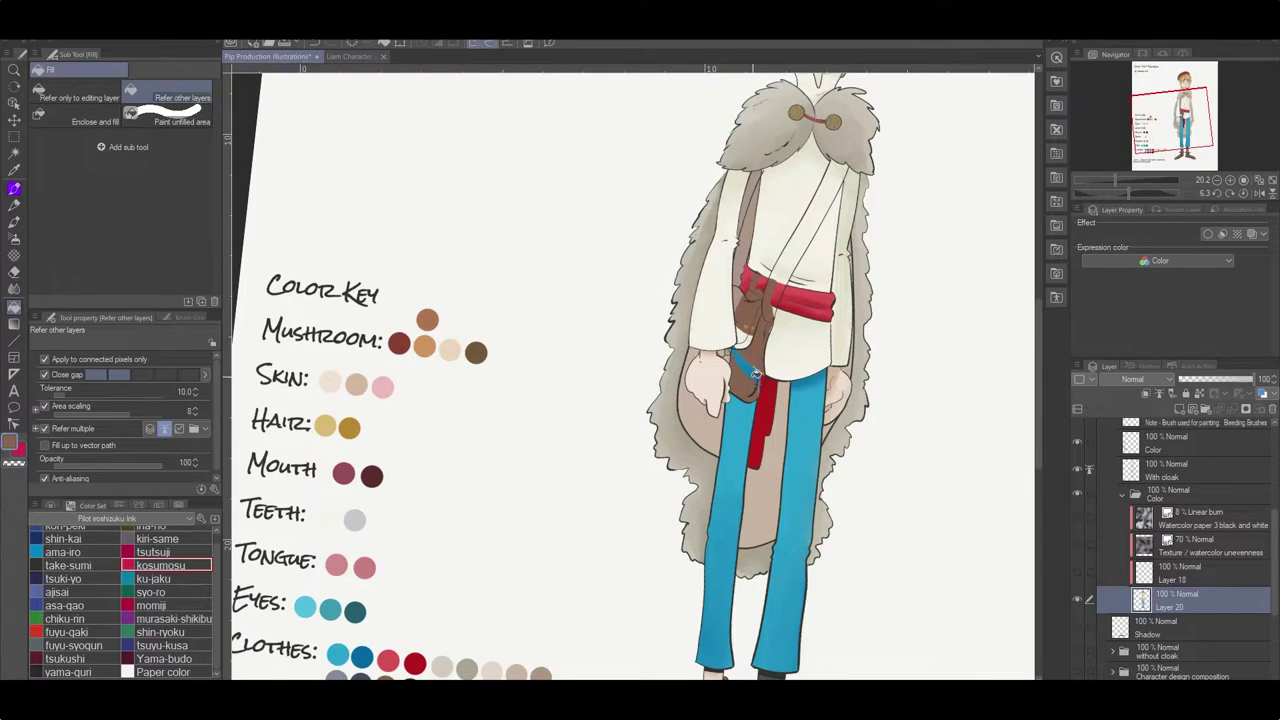
Paint the satchel's shoulder strap brown across the chest on Layer 20 with the G-pen at size 25.
key("p")
scroll(755, 372, "up", 2)
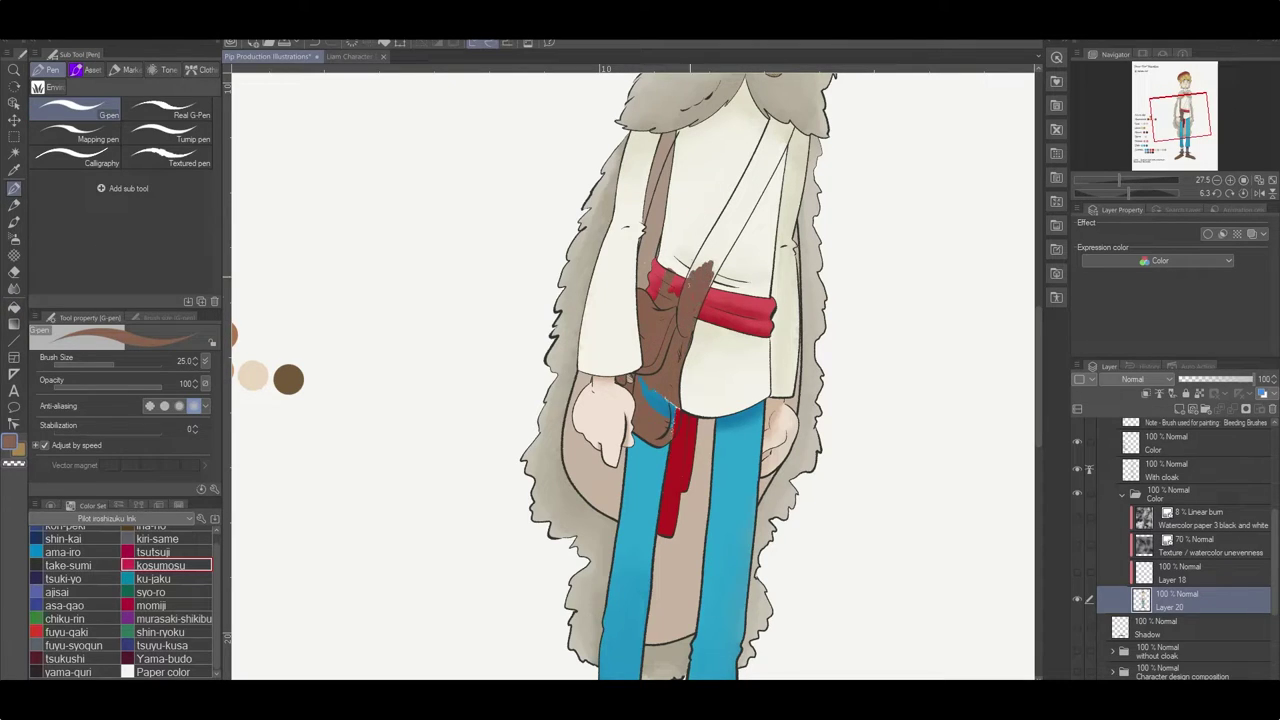
scroll(656, 372, "up", 2)
left_click(1175, 474)
key("e")
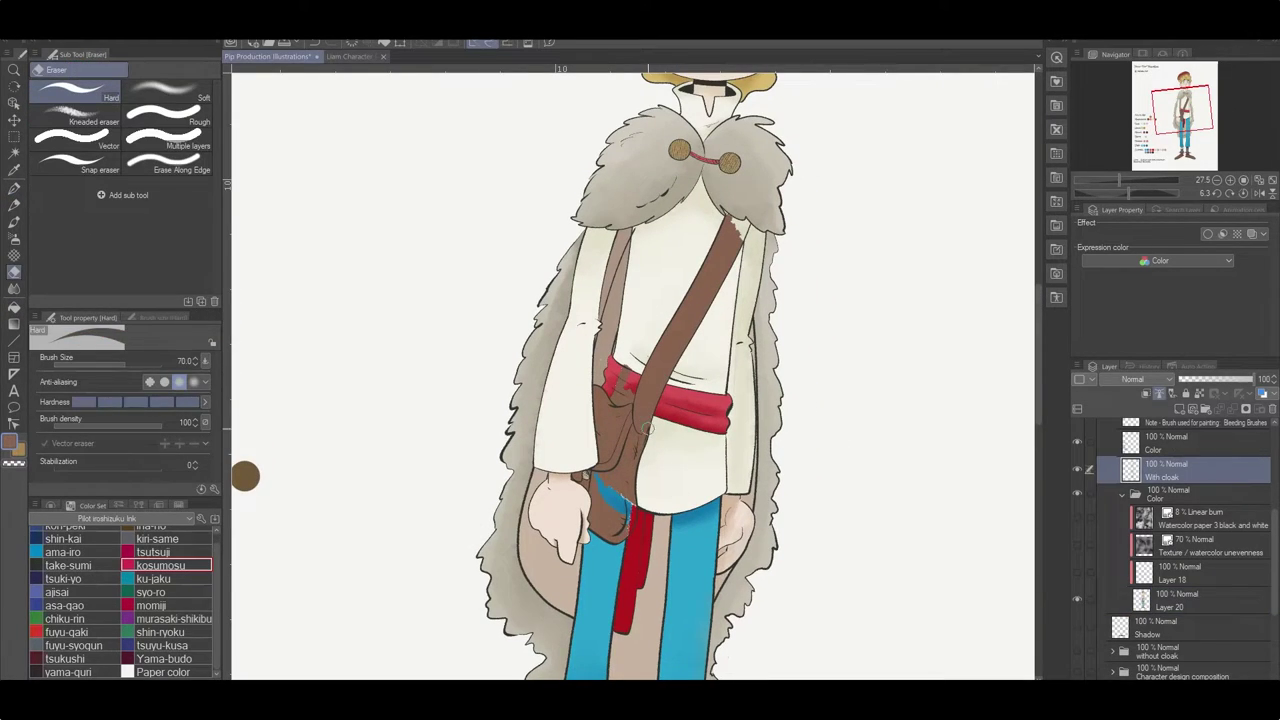
Paint the remaining blue and unfilled patches inside the satchel and strap brown on Layer 20.
left_click(1178, 597)
key("r")
left_click_drag(800, 170, 891, 411)
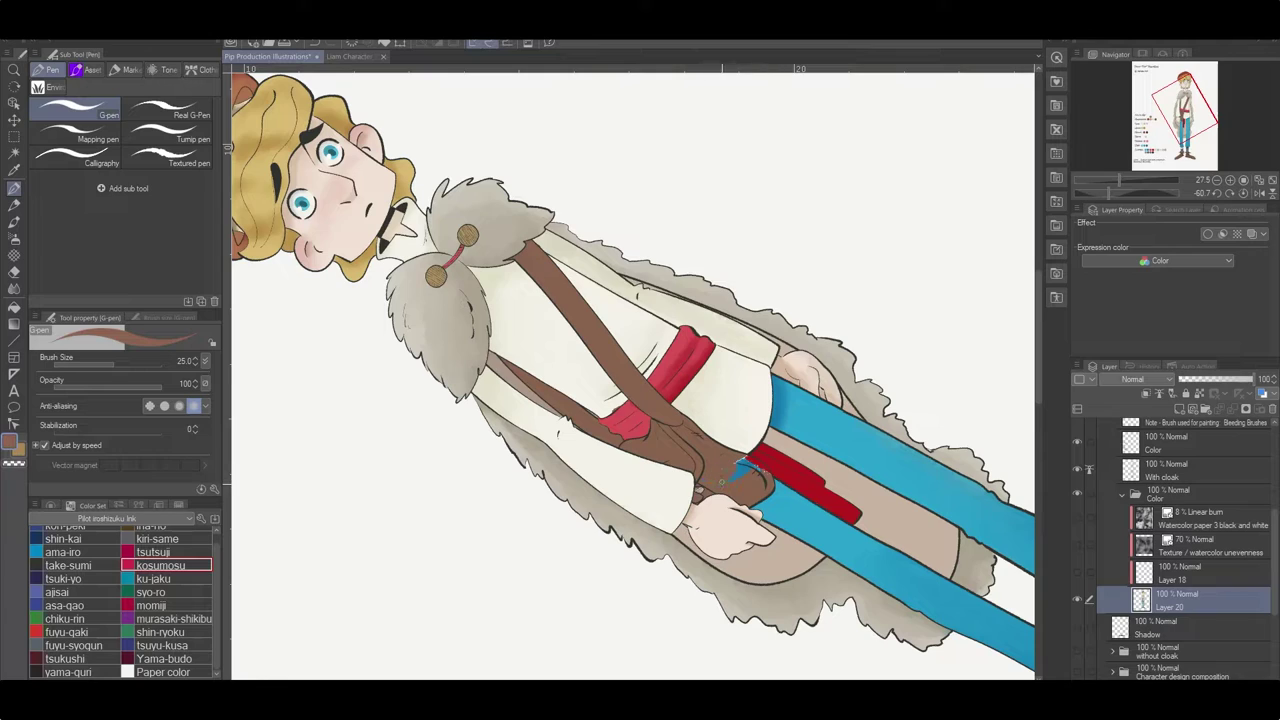
left_click_drag(753, 462, 615, 535)
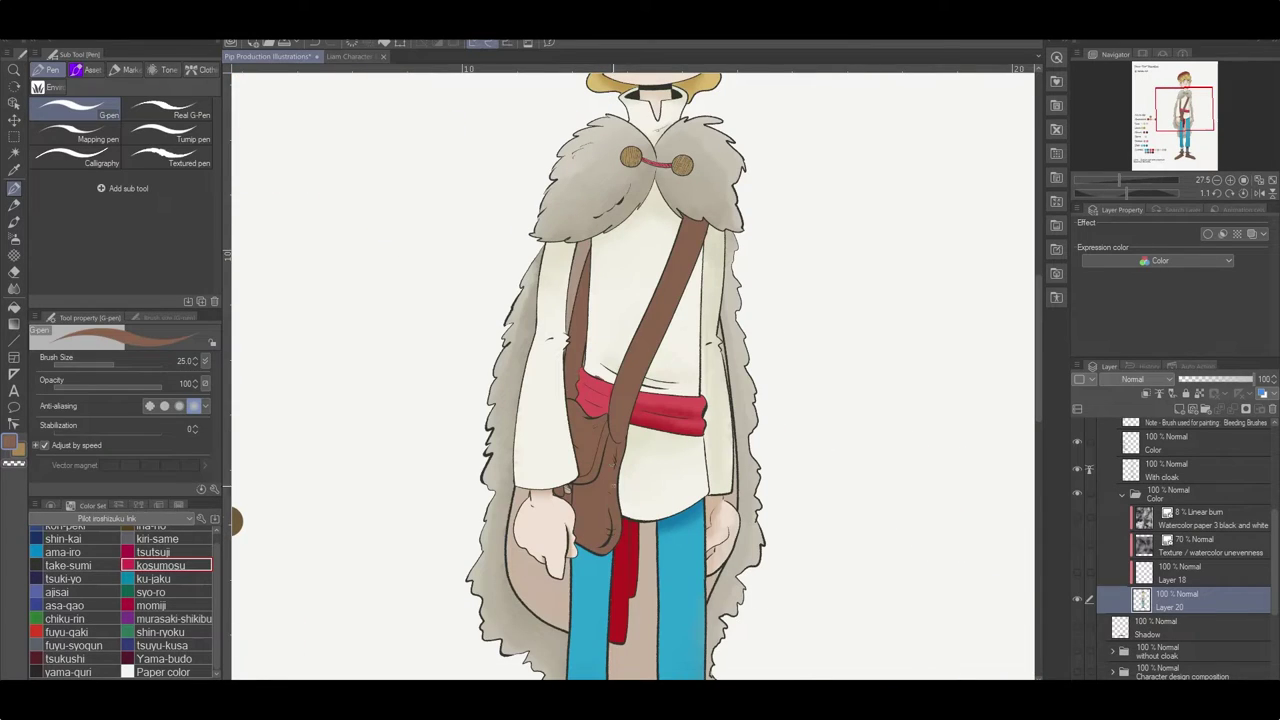
Retouch the shirt and sash colours around the satchel on Layer 20 with the G-pen and Copy stamp.
key("x")
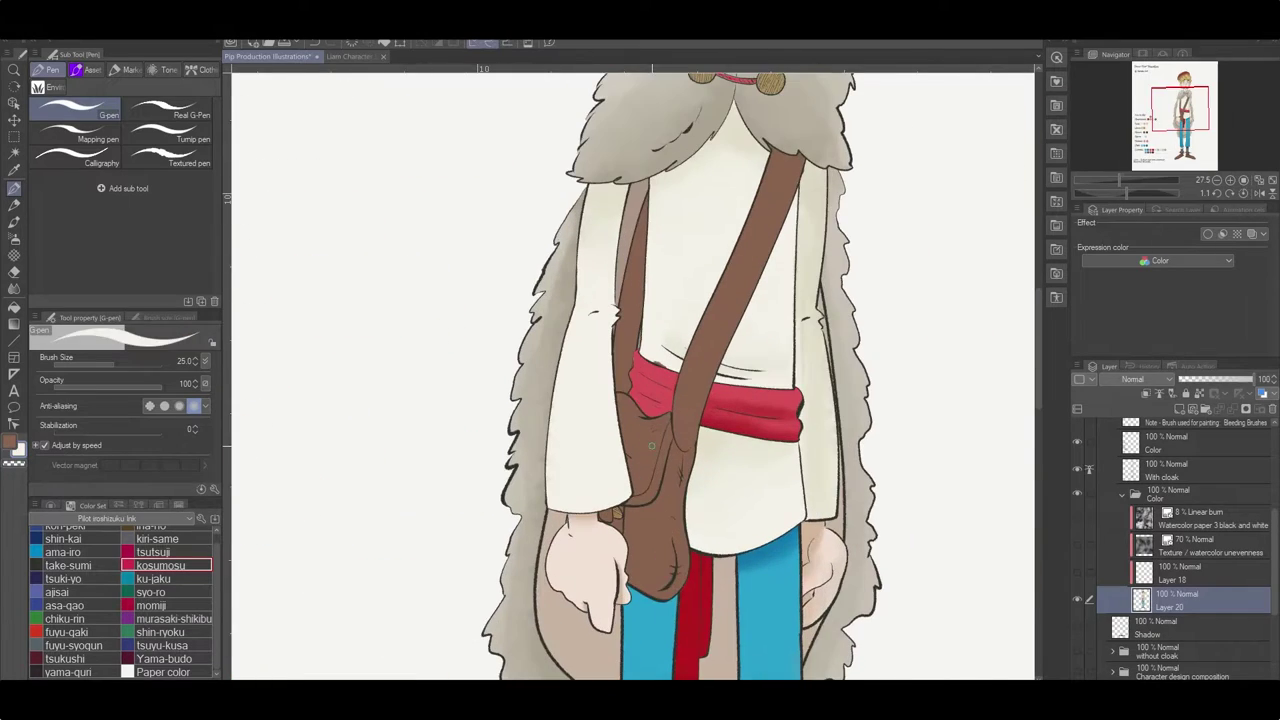
key("j")
left_click(100, 169)
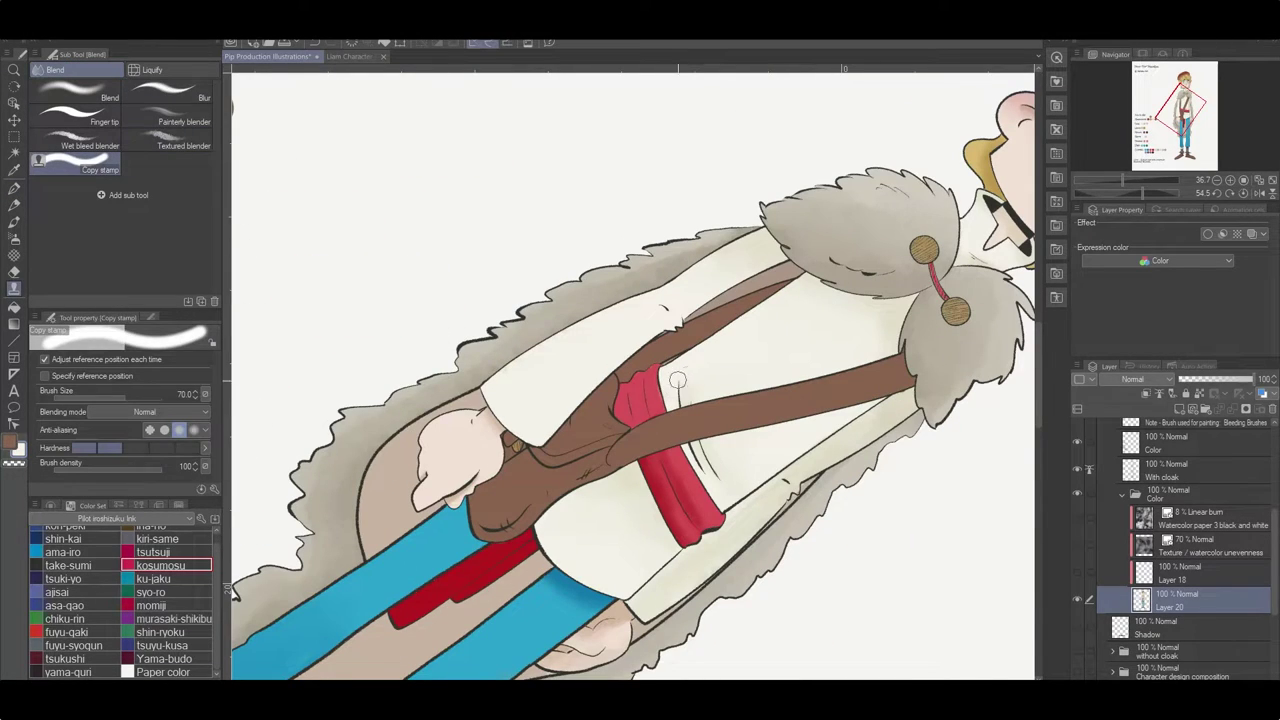
key("p")
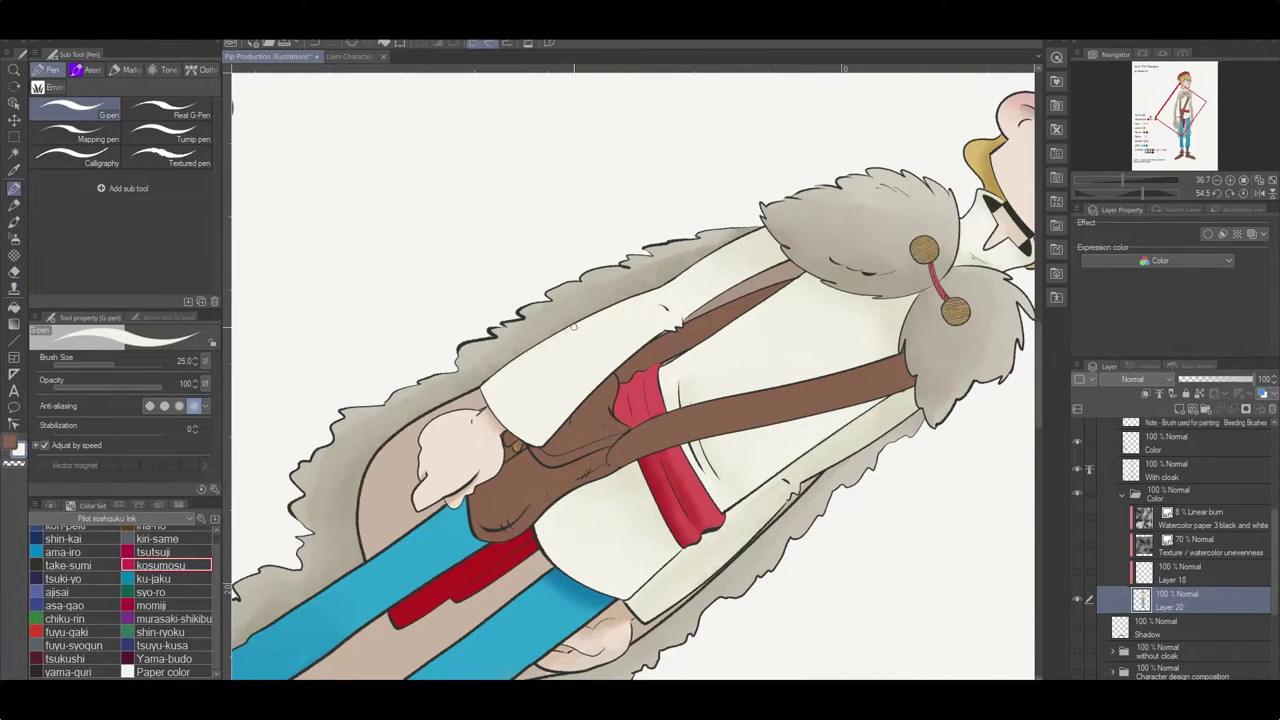
scroll(573, 326, "down", 4)
left_click_drag(573, 326, 410, 578)
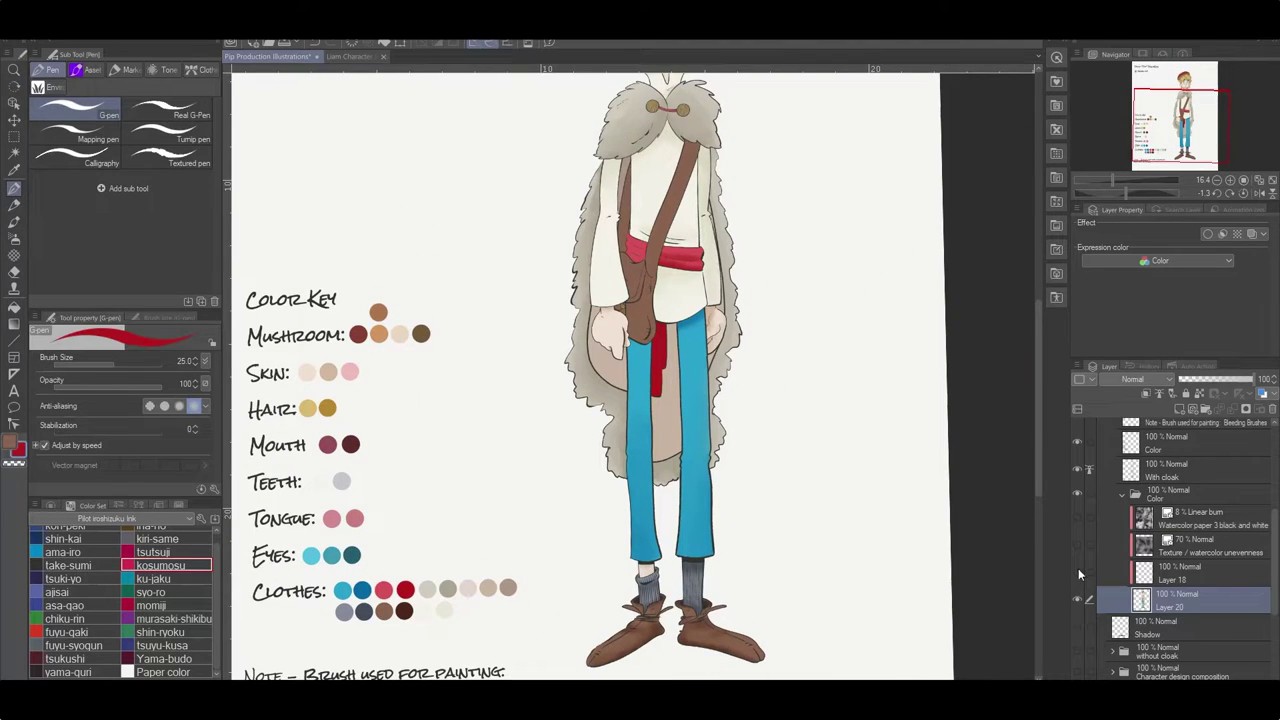
Show the paper and watercolor textures, and shade and blend the sash section beside the satchel on Layer 18.
scroll(1109, 525, "up", 5)
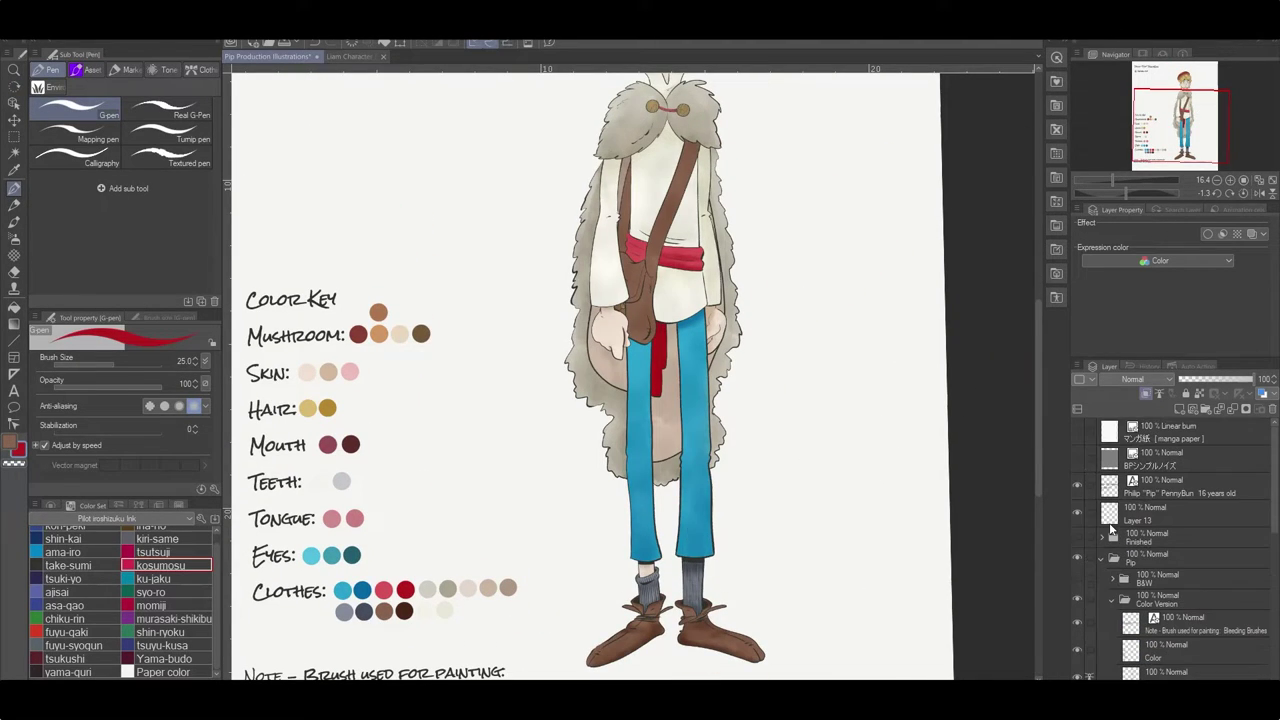
scroll(742, 495, "up", 4)
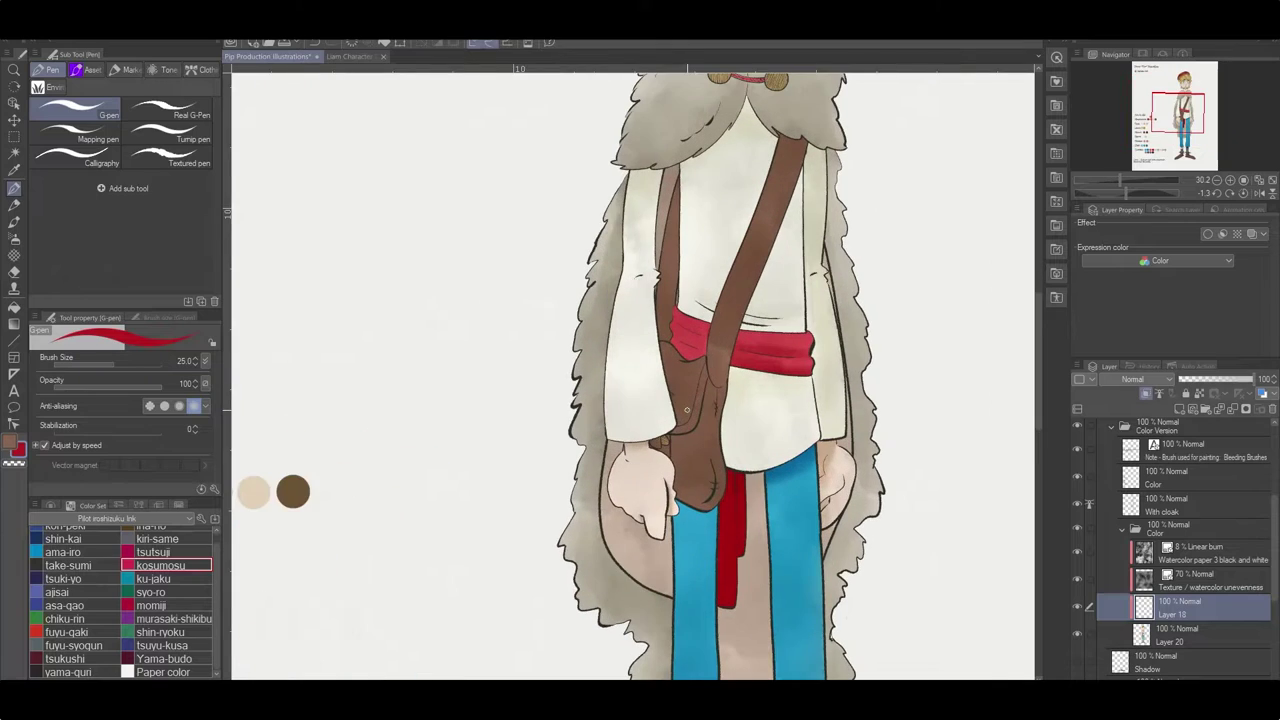
key("w")
left_click(690, 335)
key("alt+bracketright")
key("b")
mouse_move(755, 420)
left_mouse_down("shift+space")
mouse_move(690, 360)
mouse_move(680, 392)
mouse_move(632, 424)
left_mouse_up("shift+space")
key("j")
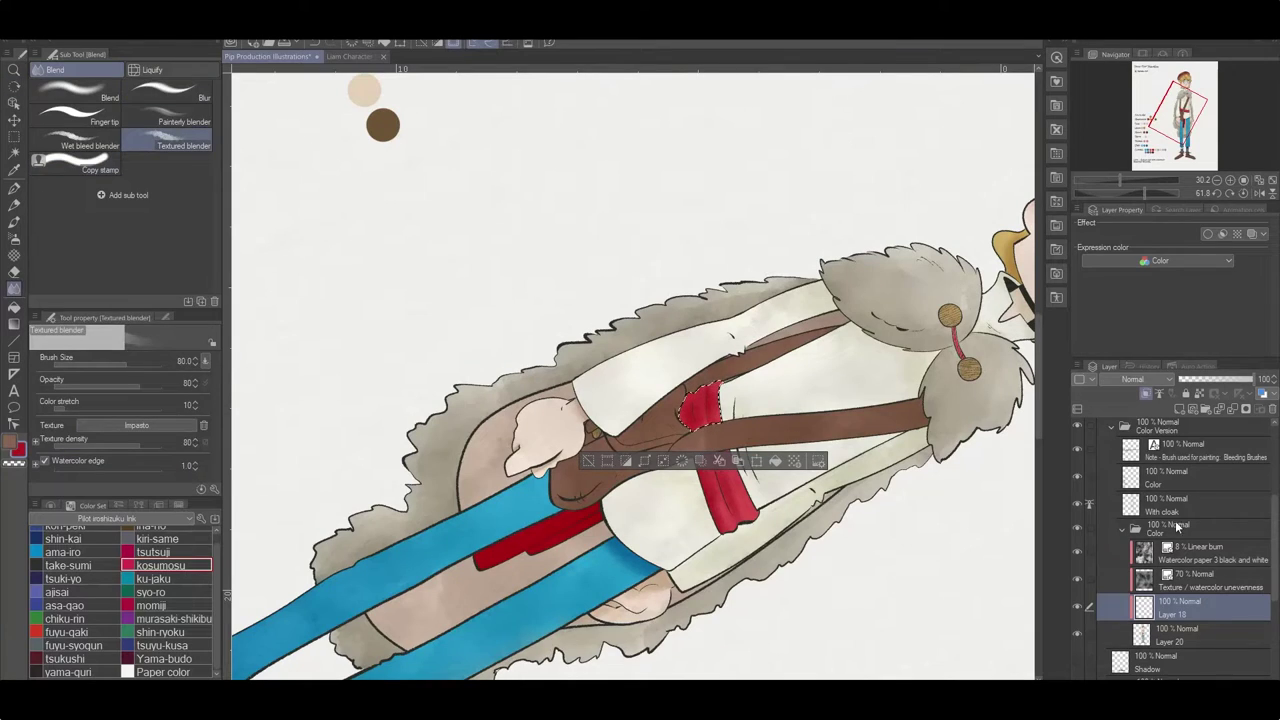
Re-ink the edge between sash and satchel on the With cloak layer and erase the excess red from Layer 20.
left_click(1170, 505)
scroll(700, 400, "up", 3)
key("b")
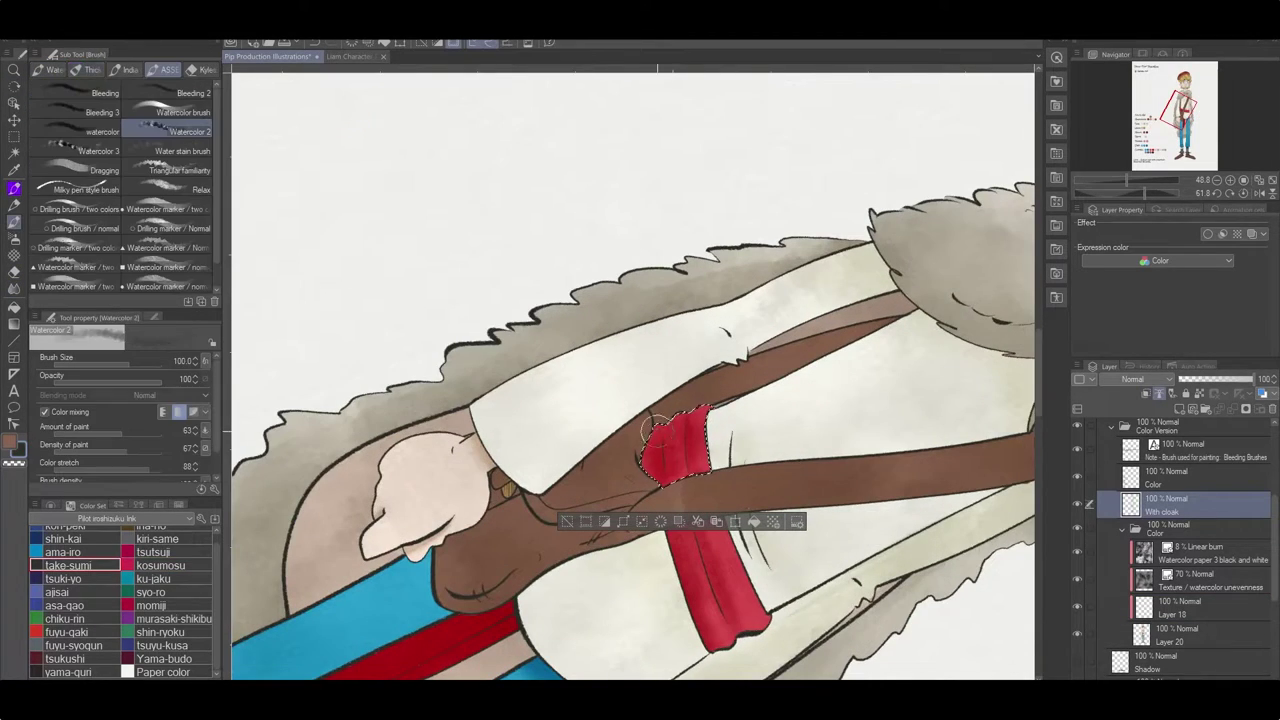
key("p")
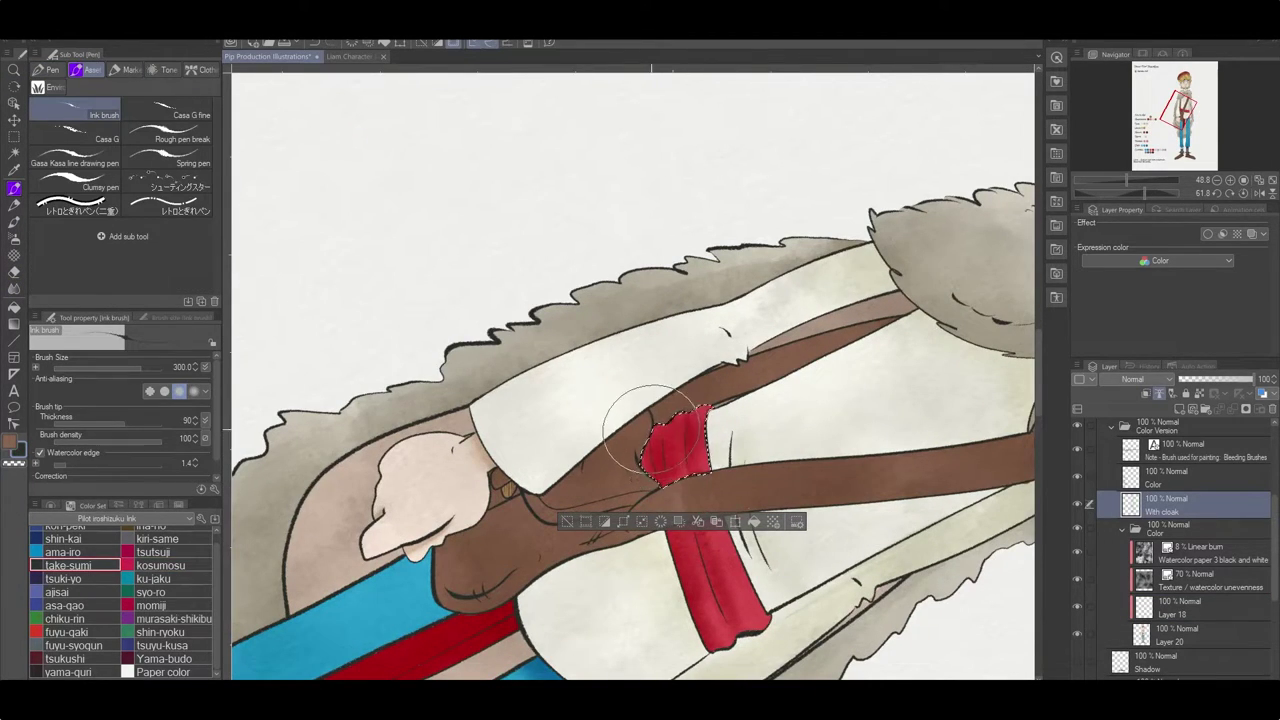
key("ctrl+d")
key("e")
left_click(745, 530, "ctrl+shift")
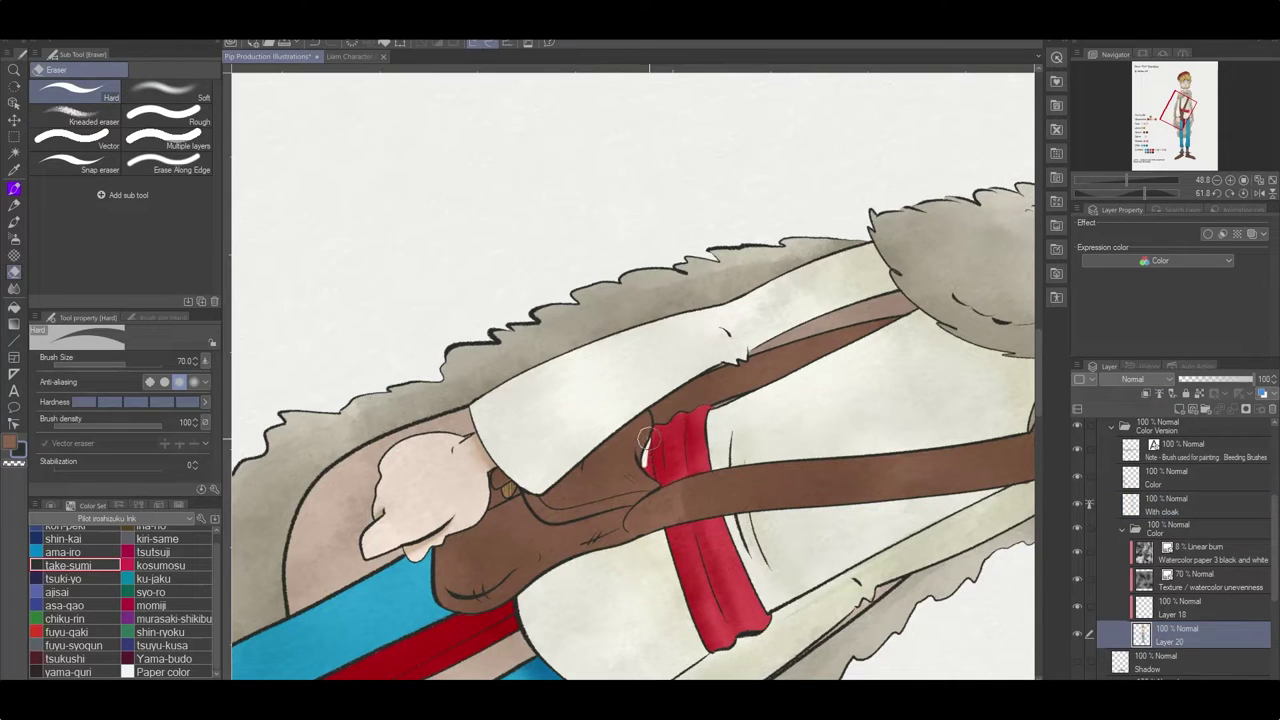
Paint the small gap between satchel and sash in the shirt colour and erase the stray shading on Layer 18.
key("p")
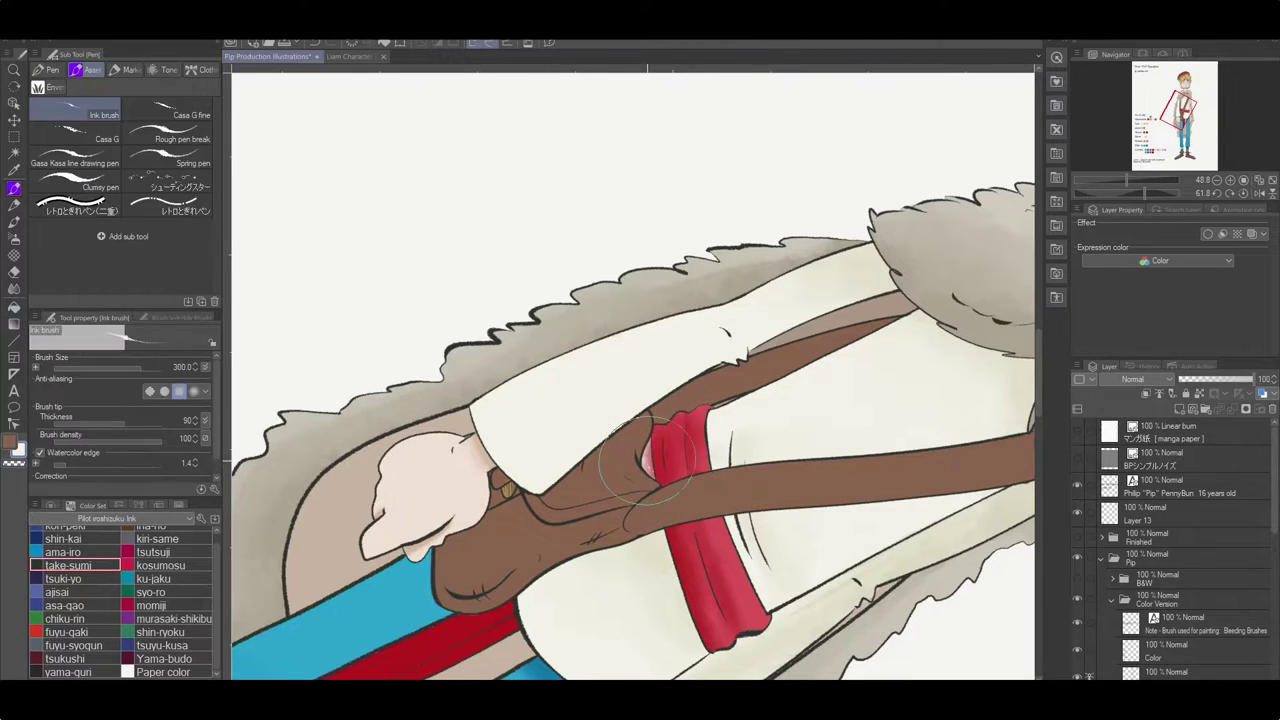
left_click(645, 465, "ctrl+shift")
key("e")
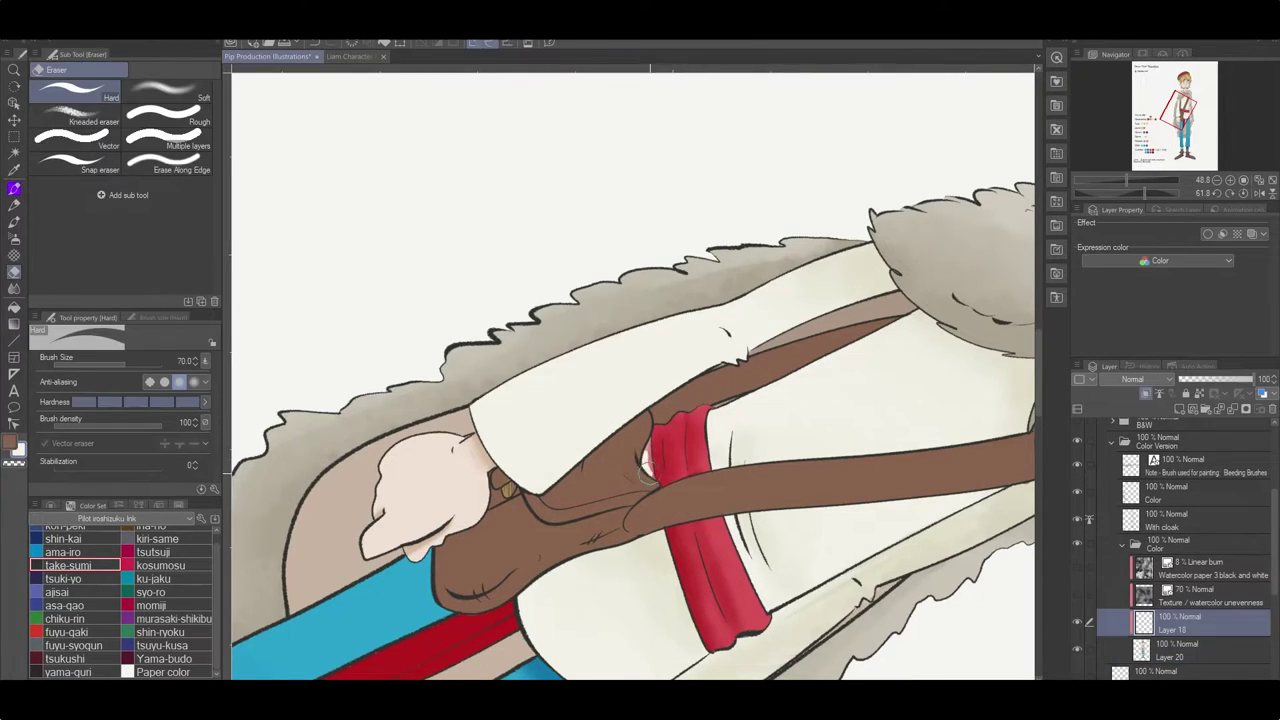
key("r")
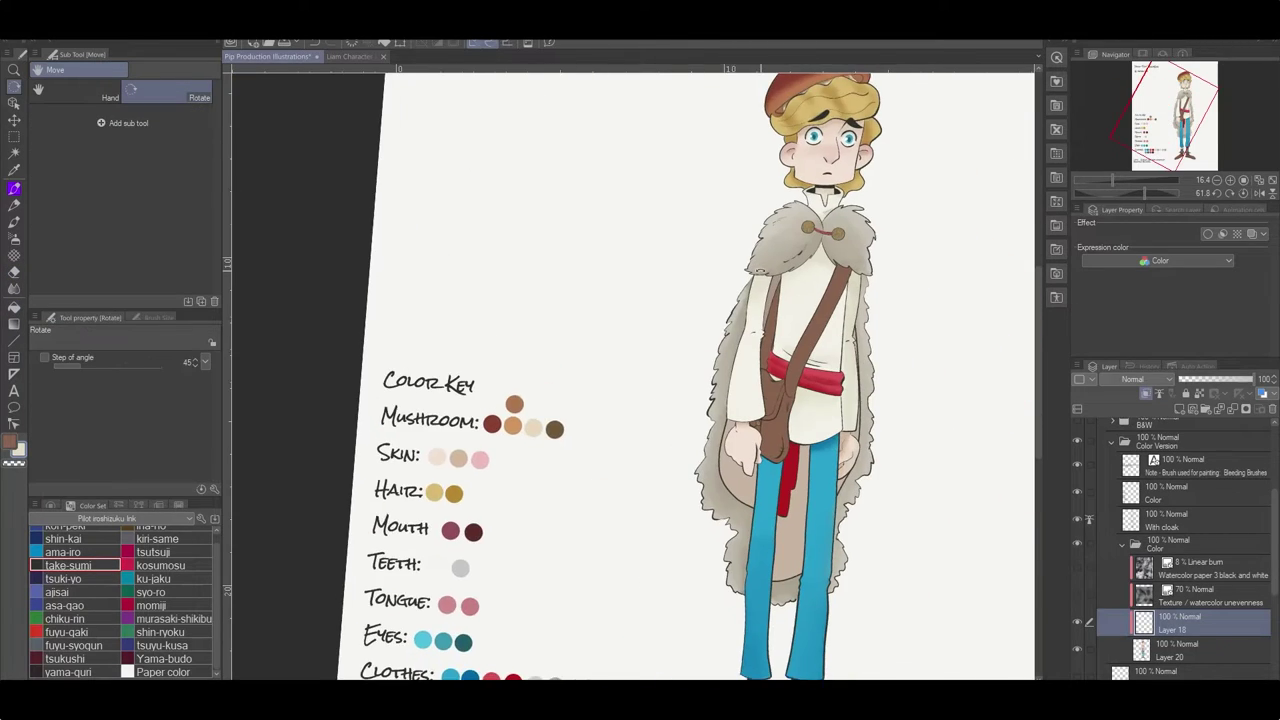
left_click_drag(521, 627, 462, 672)
Show the textures again, select the satchel and strap, and shade them on Layer 18 with the Watercolor 2 brush in dark brown.
key("p")
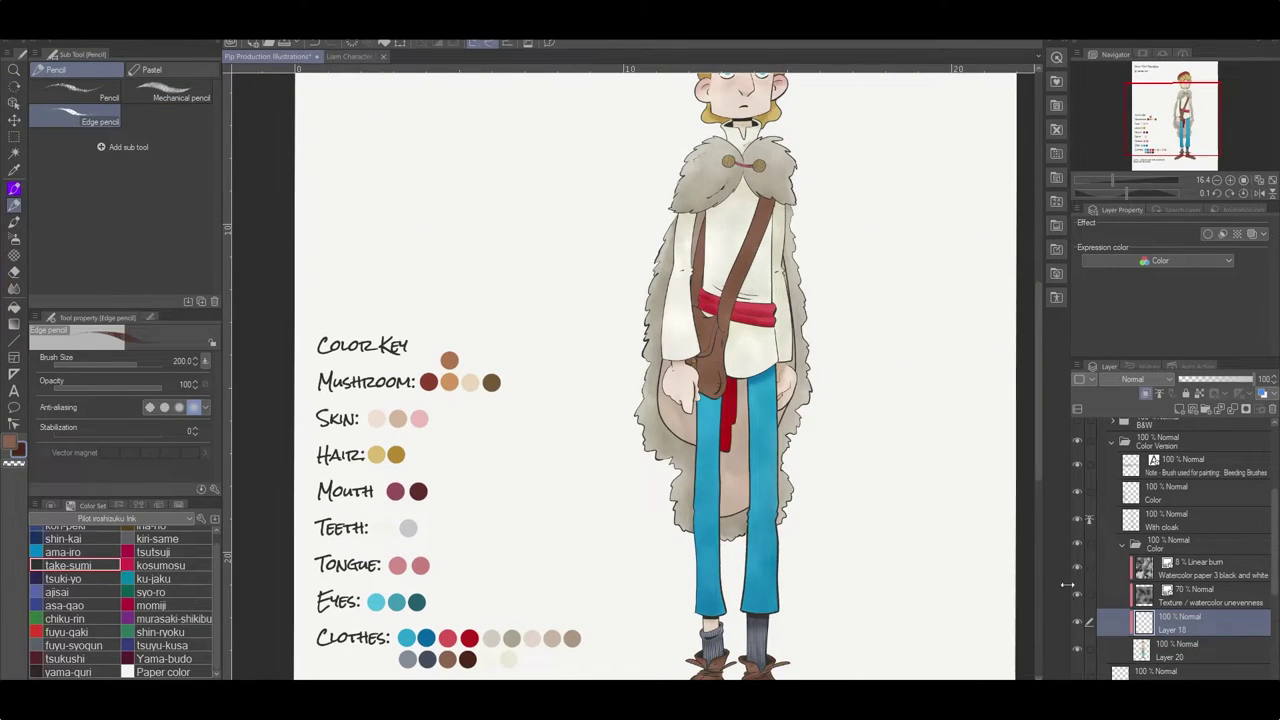
key("x")
scroll(1077, 462, "up", 5)
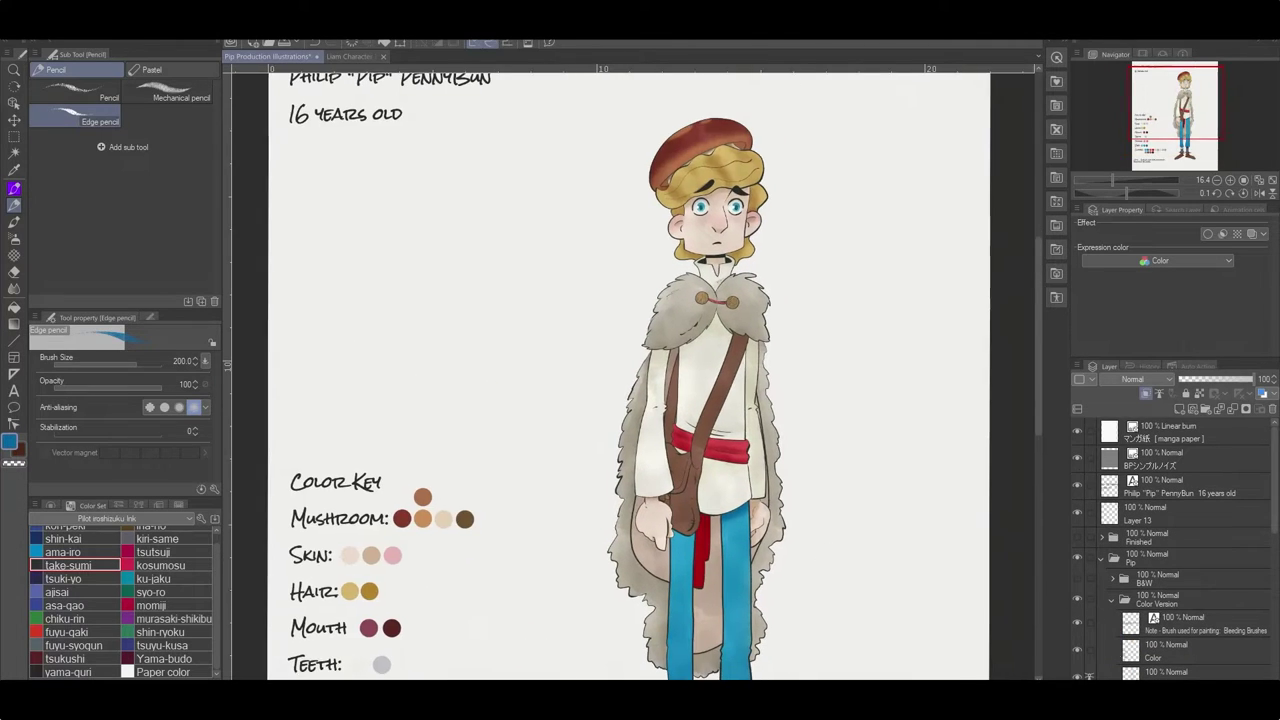
scroll(1180, 550, "down", 5)
key("w")
left_click(1143, 641, "ctrl")
left_click(1186, 640)
key("b")
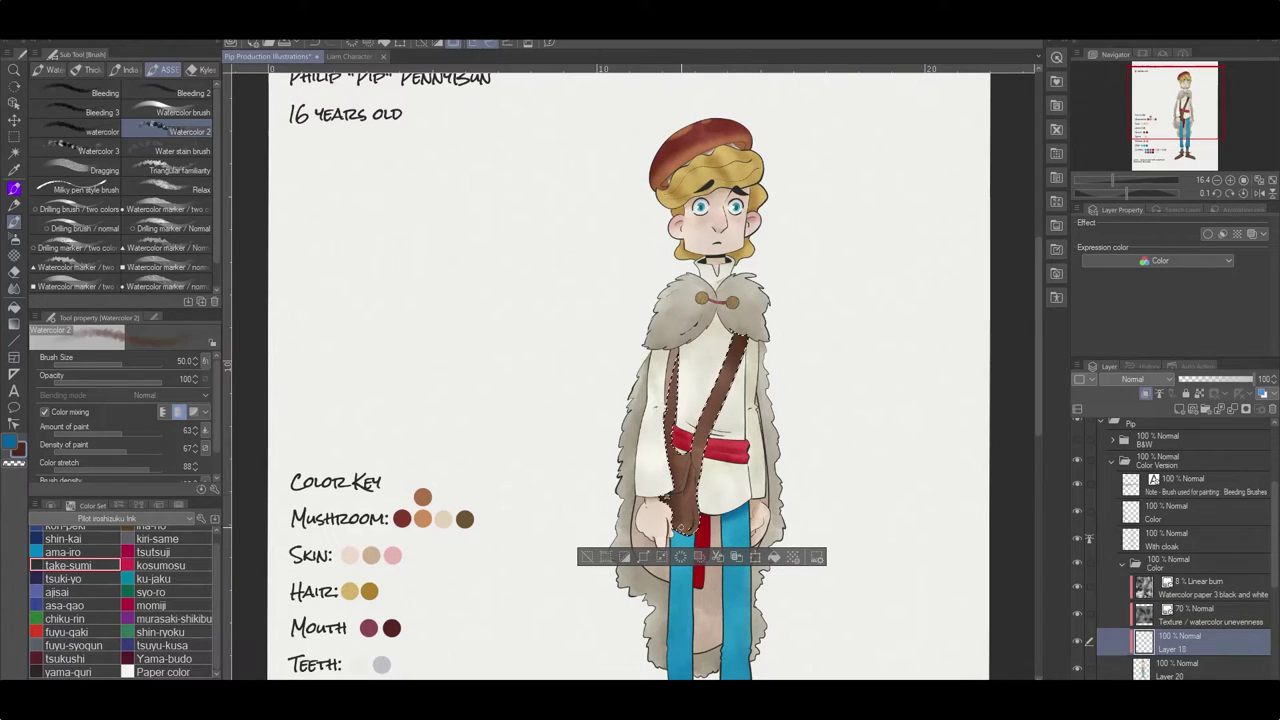
key("j")
Merge the satchel shading into Layer 20, then add water stains and textured blending to the satchel on a duplicate and merge it down.
key("b")
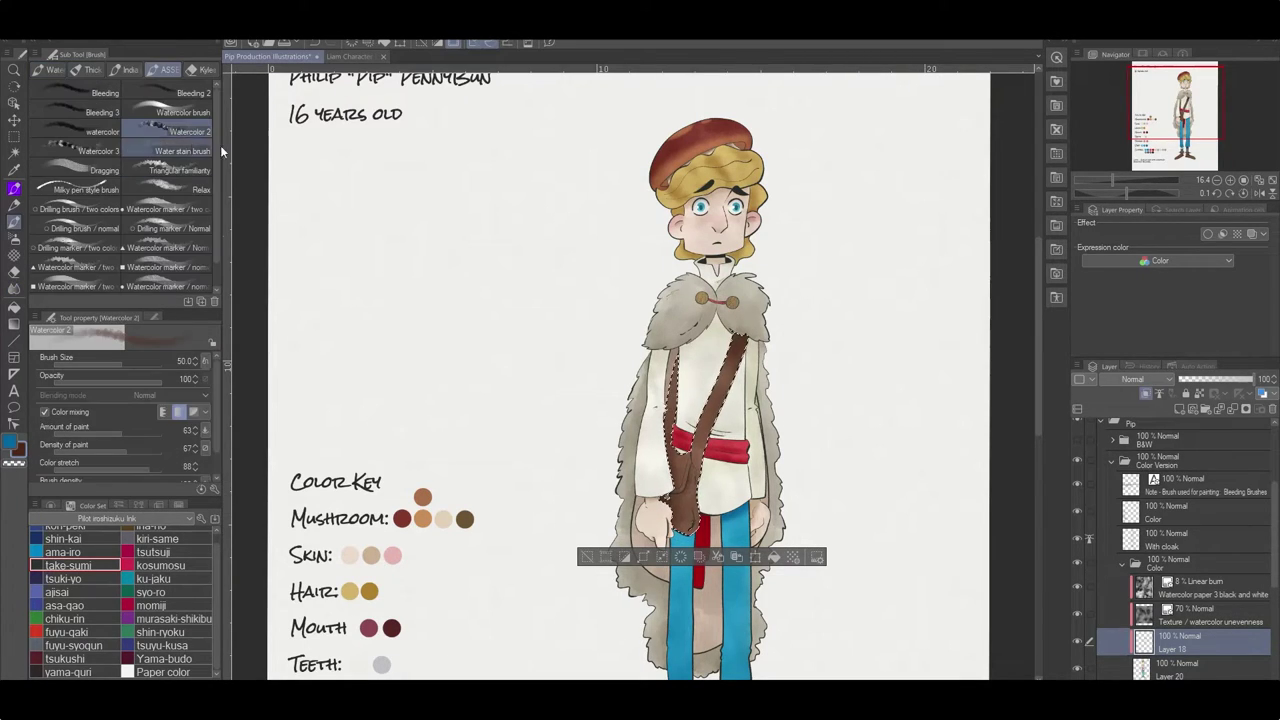
key("ctrl+e")
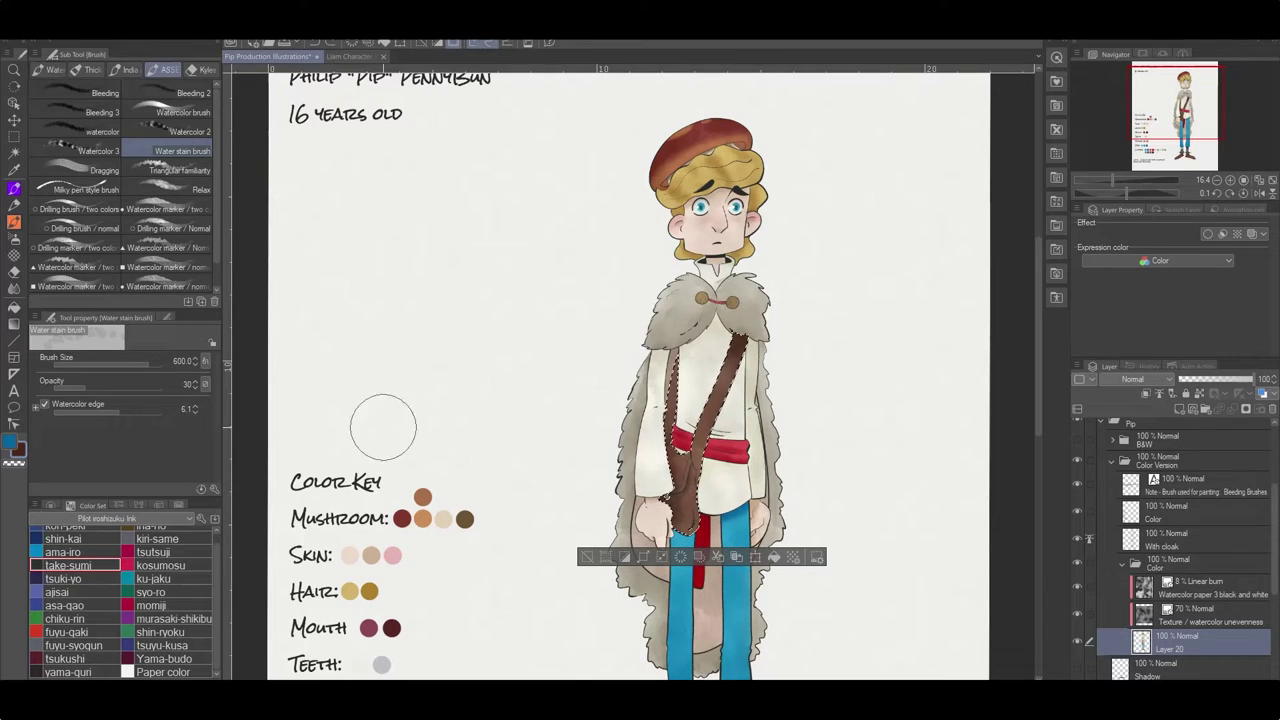
key("ctrl+j")
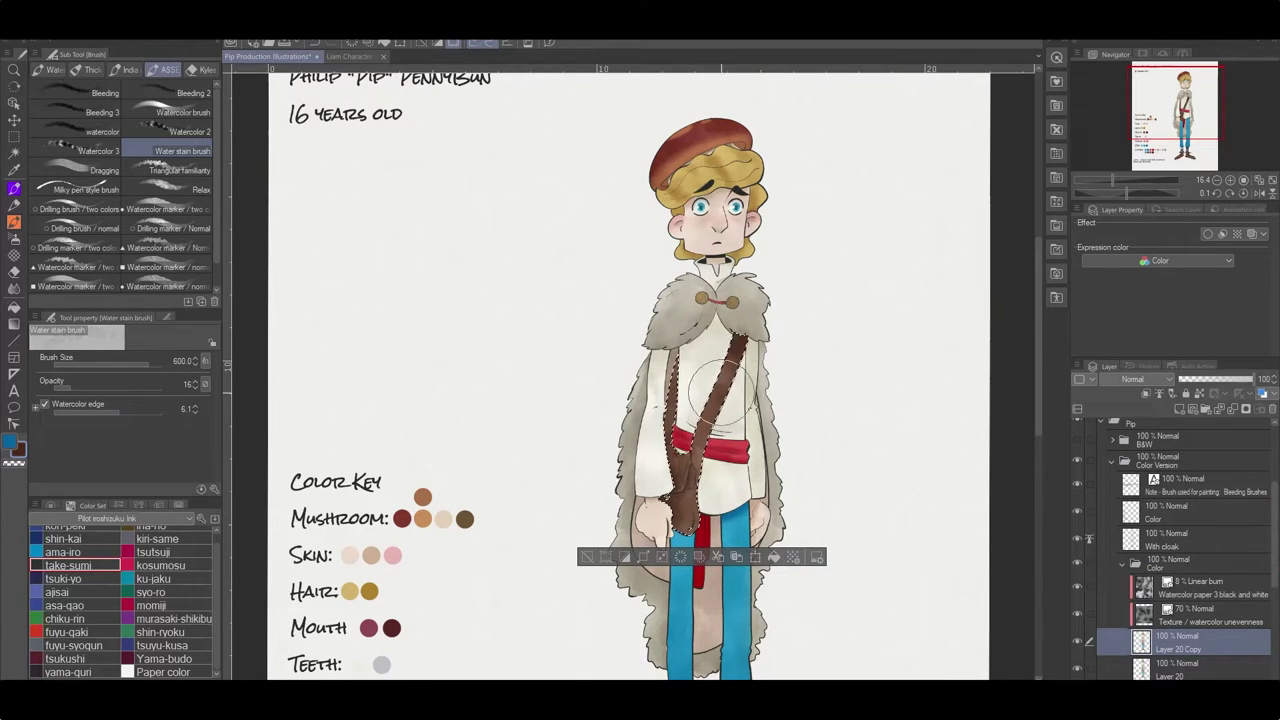
key("j")
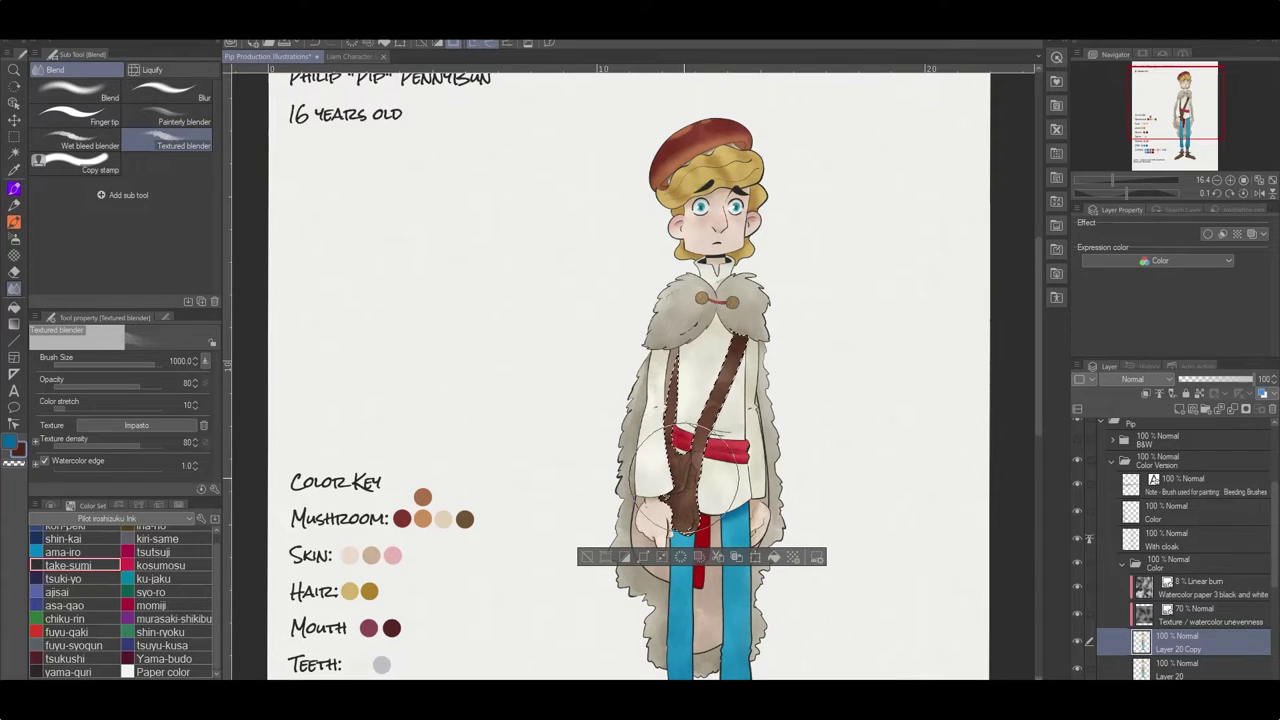
key("ctrl+e")
key("ctrl+d")
left_click_drag(744, 594, 714, 549)
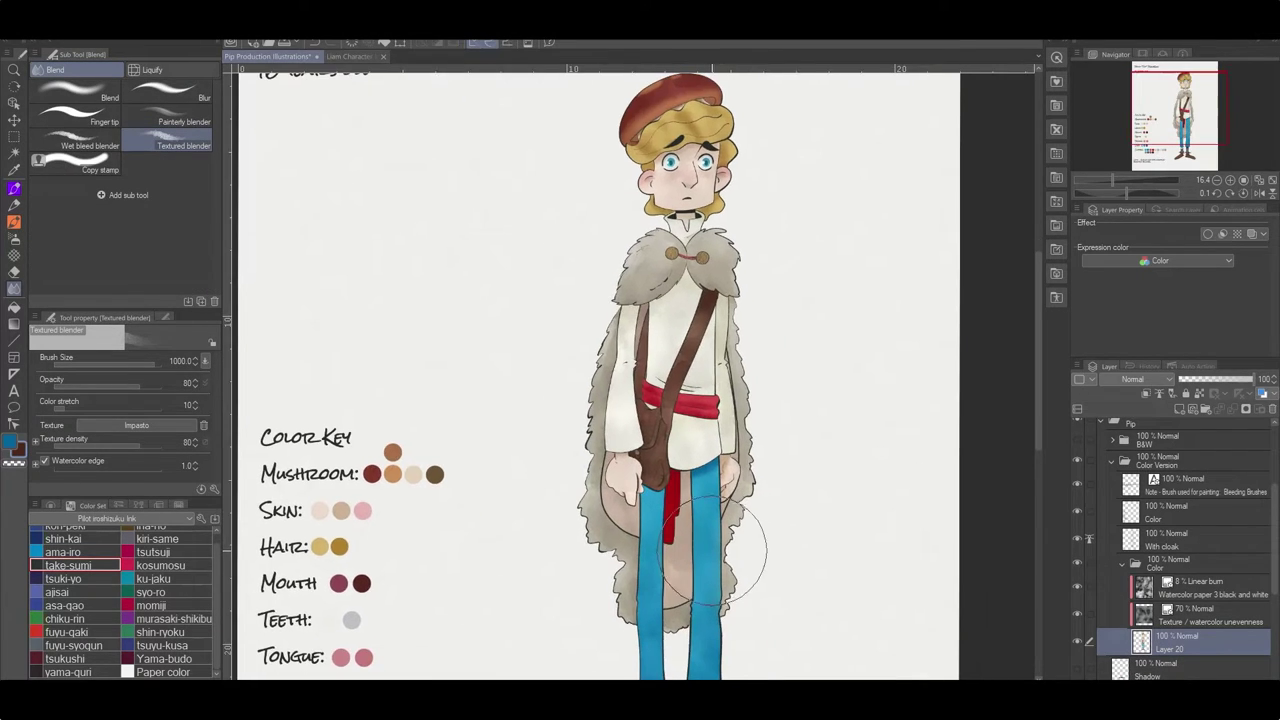
Add watercolour stains over the figure on Layer 20 using the Water stain brush at size 1500 and opacity 16.
key("b")
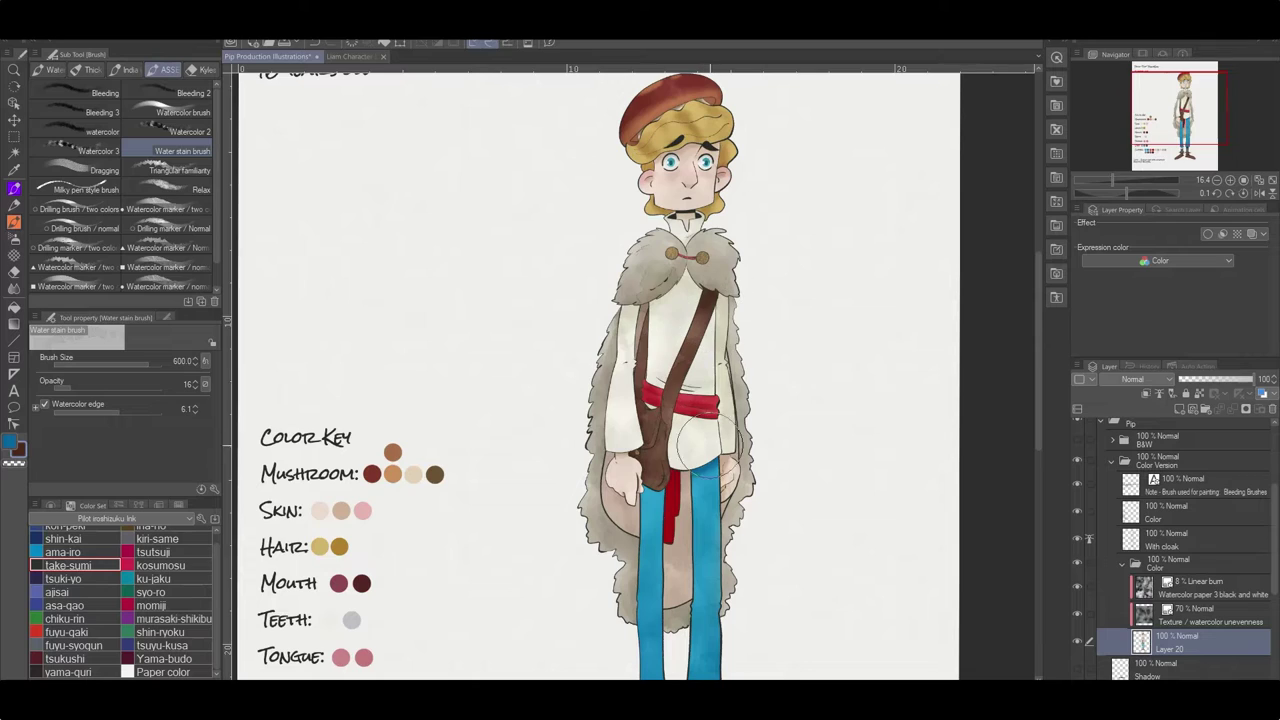
key("bracketright")
key("bracketright")
key("bracketright")
key("bracketright")
key("bracketright")
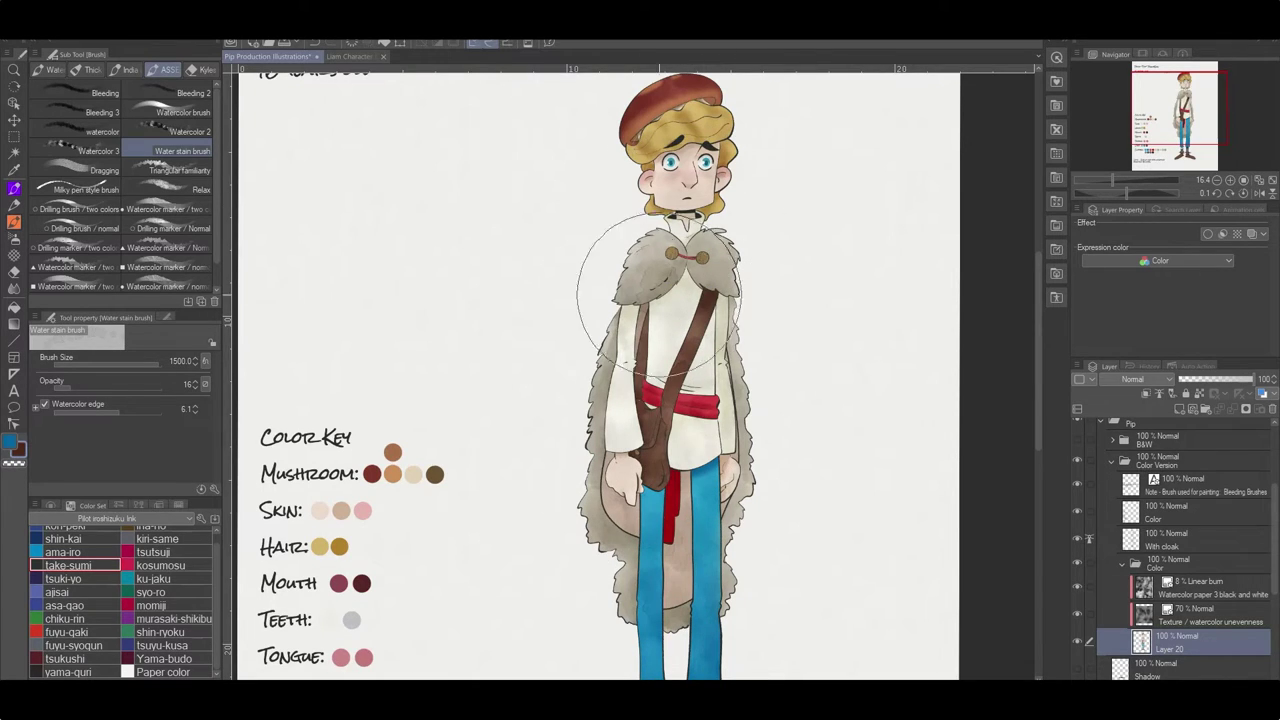
scroll(650, 400, "down", 5)
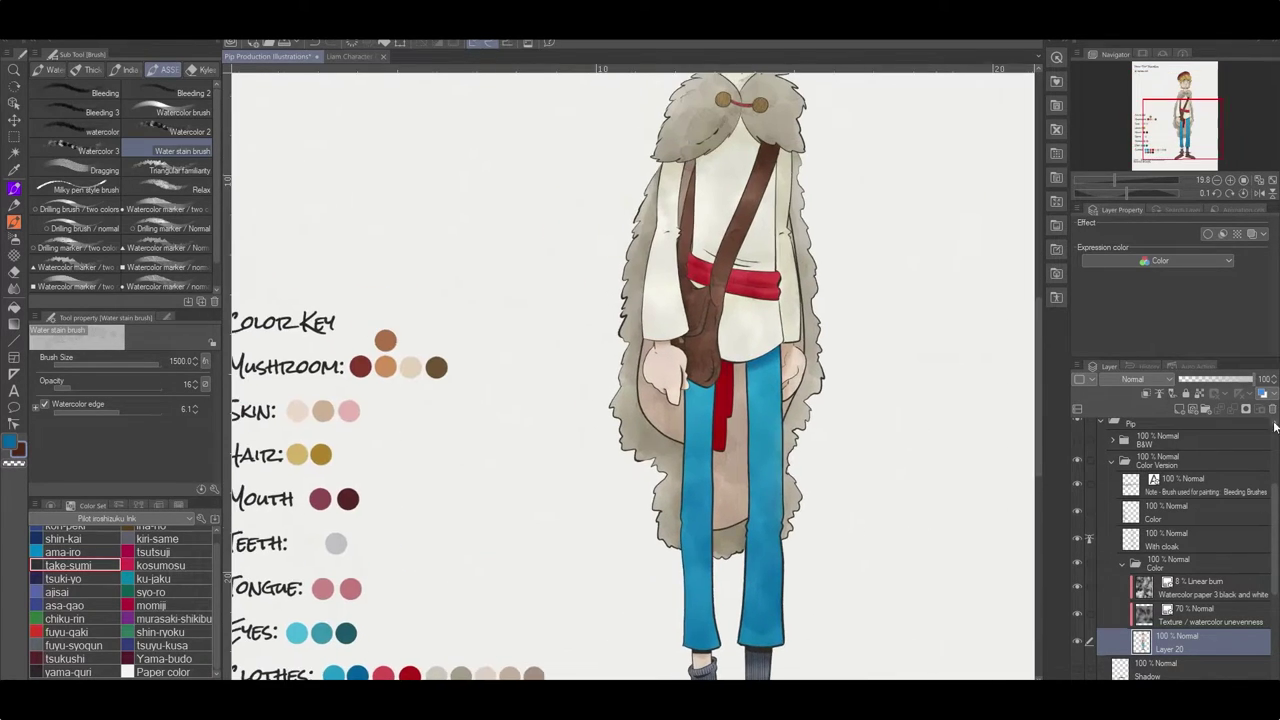
Shade the blue trousers beneath the satchel on a new clipped layer with the Watercolor 3 and Bleeding brushes, erasing stray strokes.
left_click(98, 150)
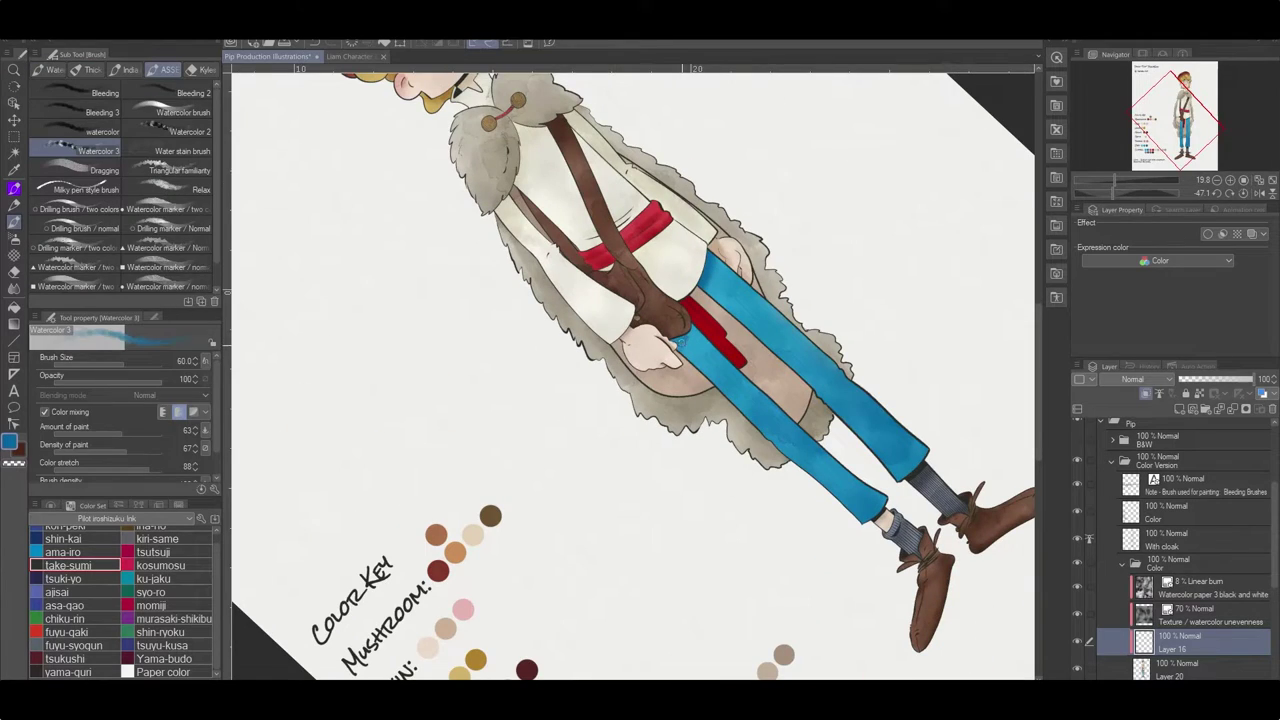
key("e")
key("b")
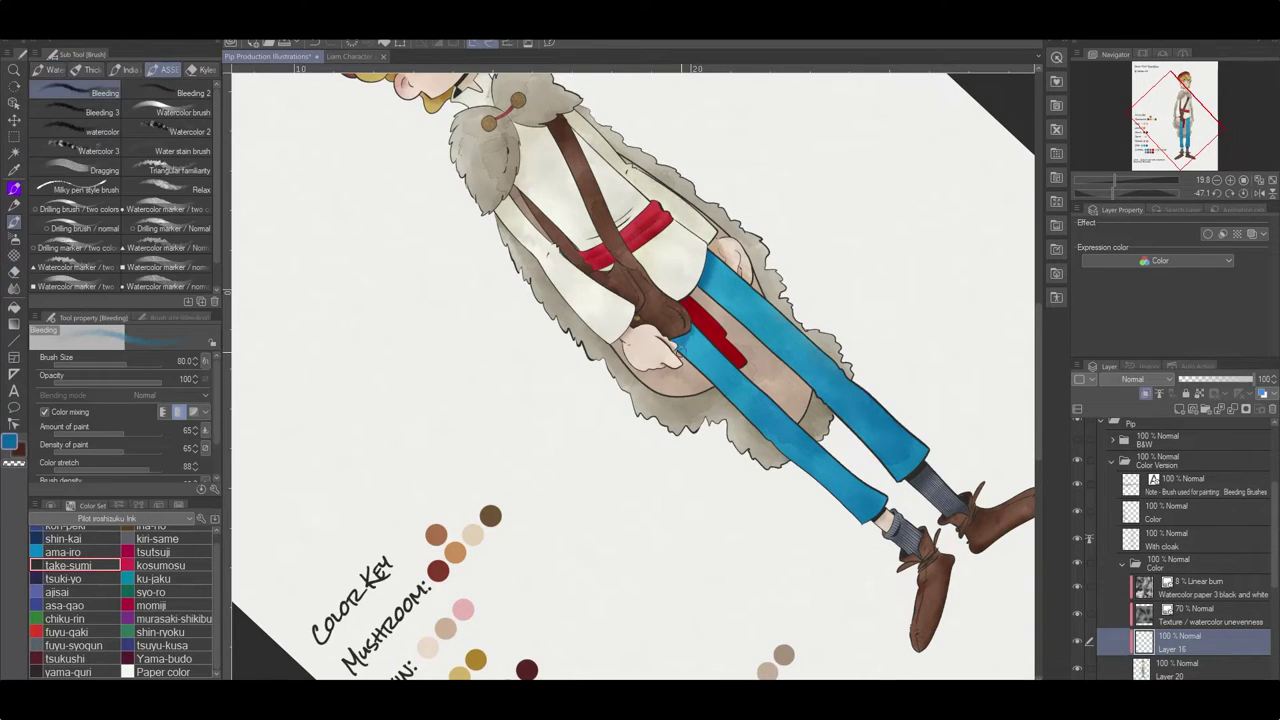
key("e")
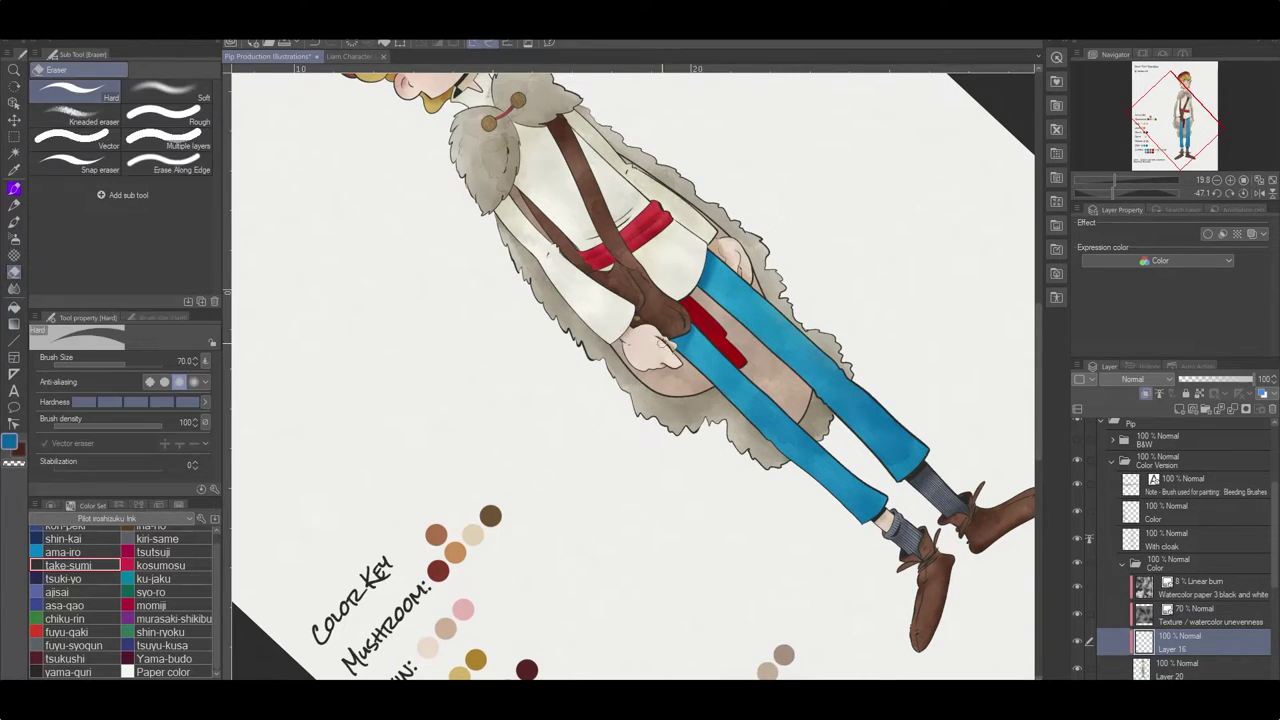
Set the trouser shading layer to Multiply and merge it into Layer 20.
key("ctrl+0")
left_click(1133, 379)
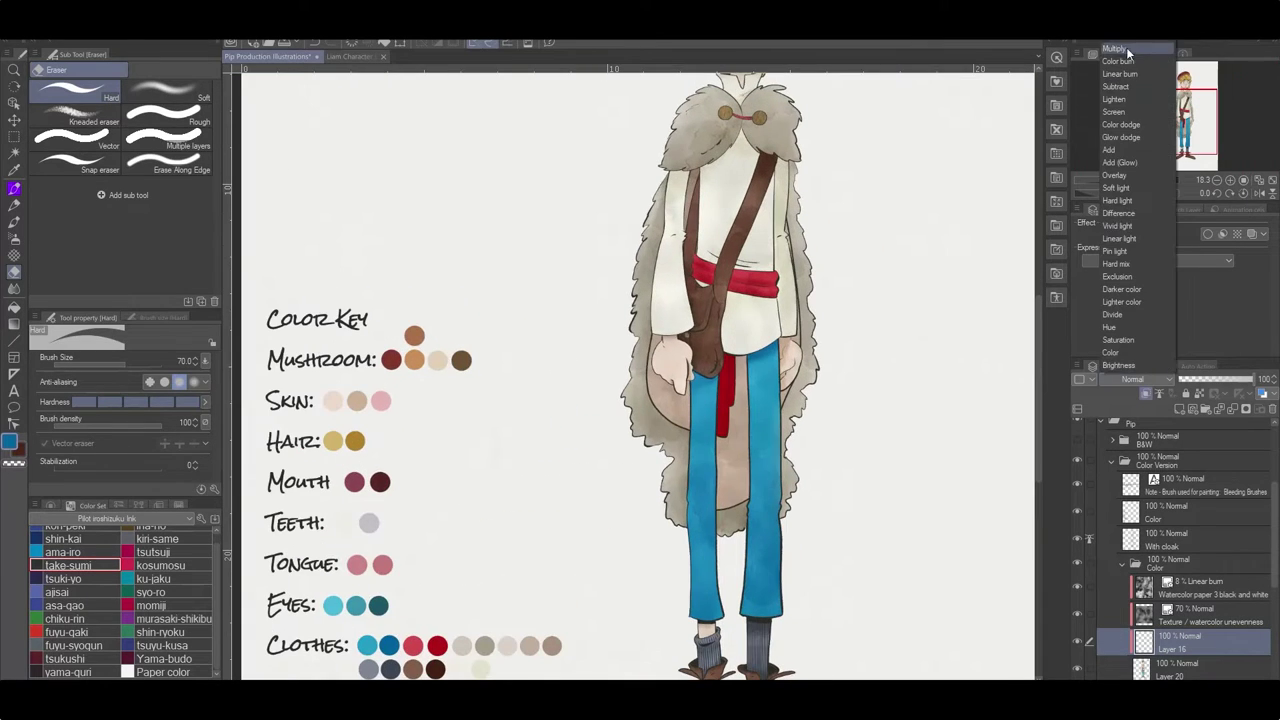
left_click(1115, 100)
key("b")
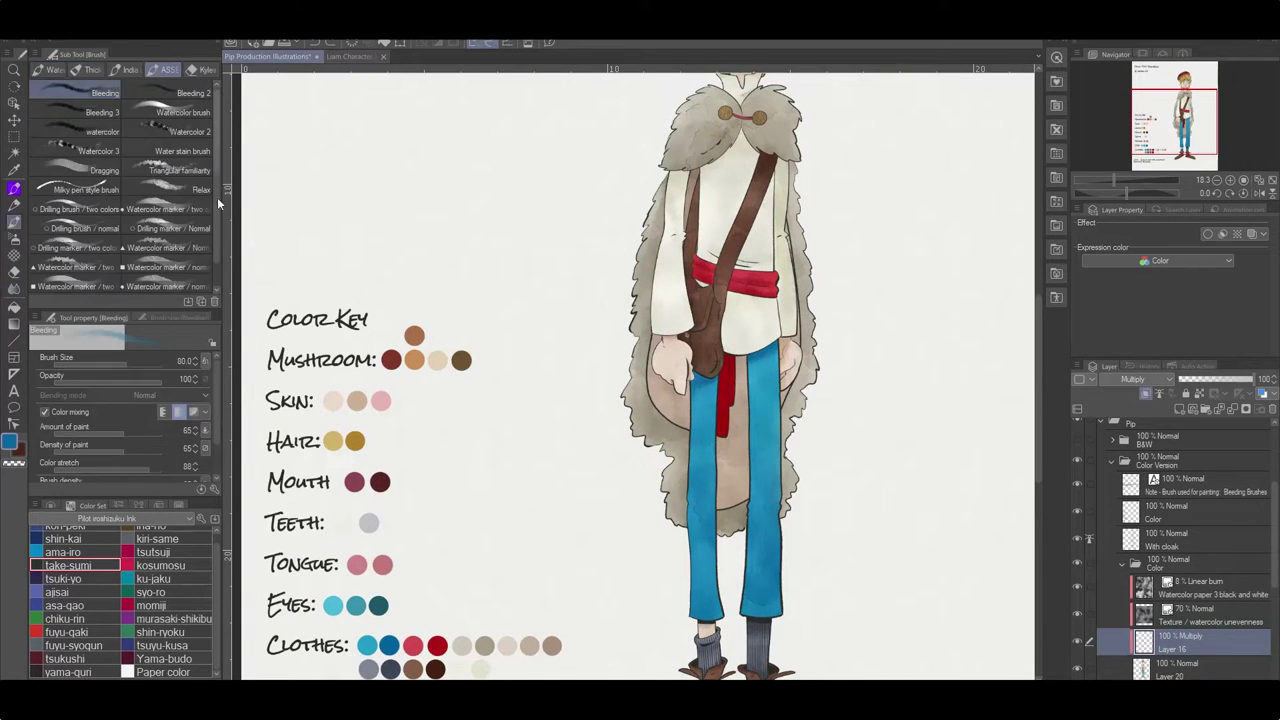
key("ctrl+e")
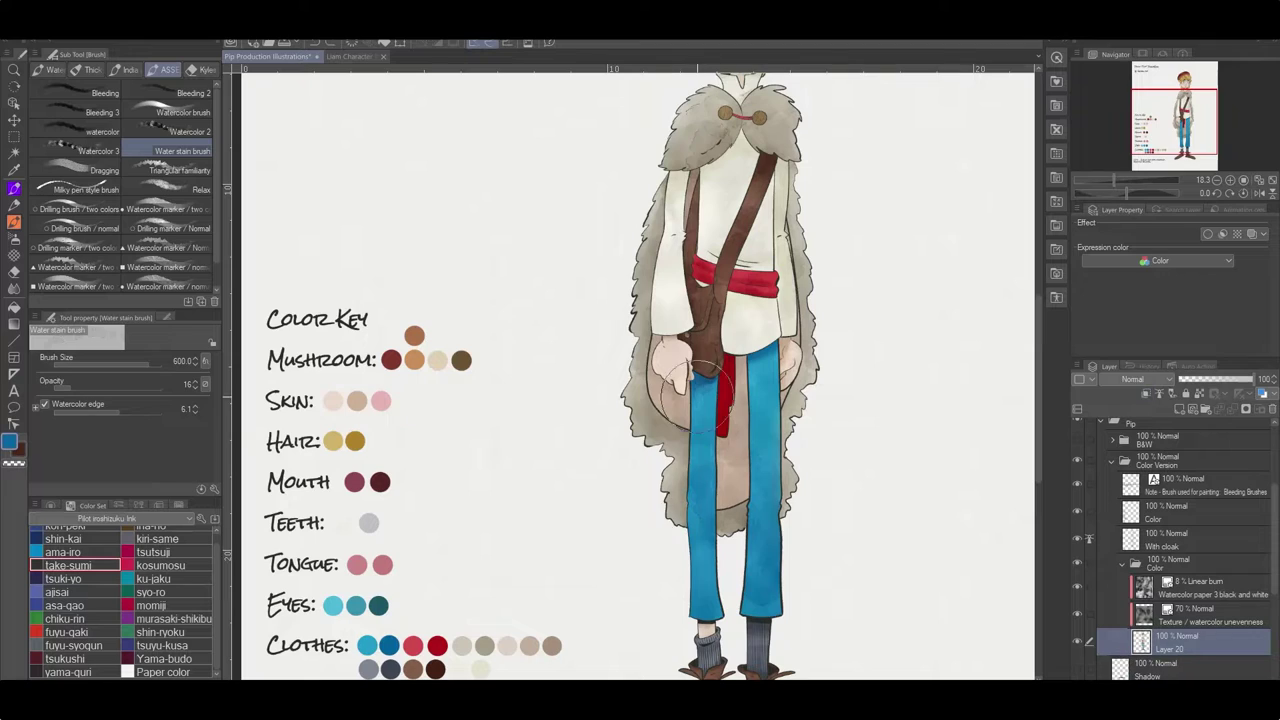
Delete the old Color Version 2 layer from the Finished folder and rename the new merged copy as Color Version.
key("ctrl+0")
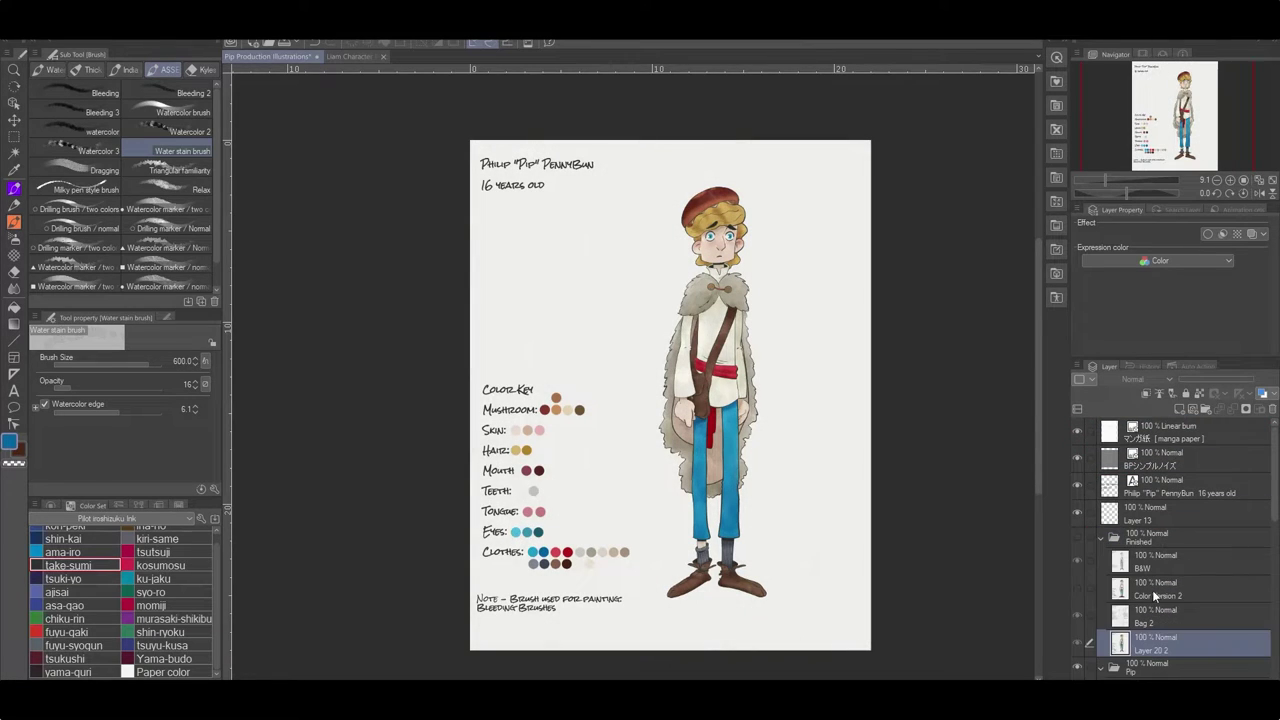
left_click(1155, 597)
key("Delete")
double_click(1150, 619)
type("Color Version")
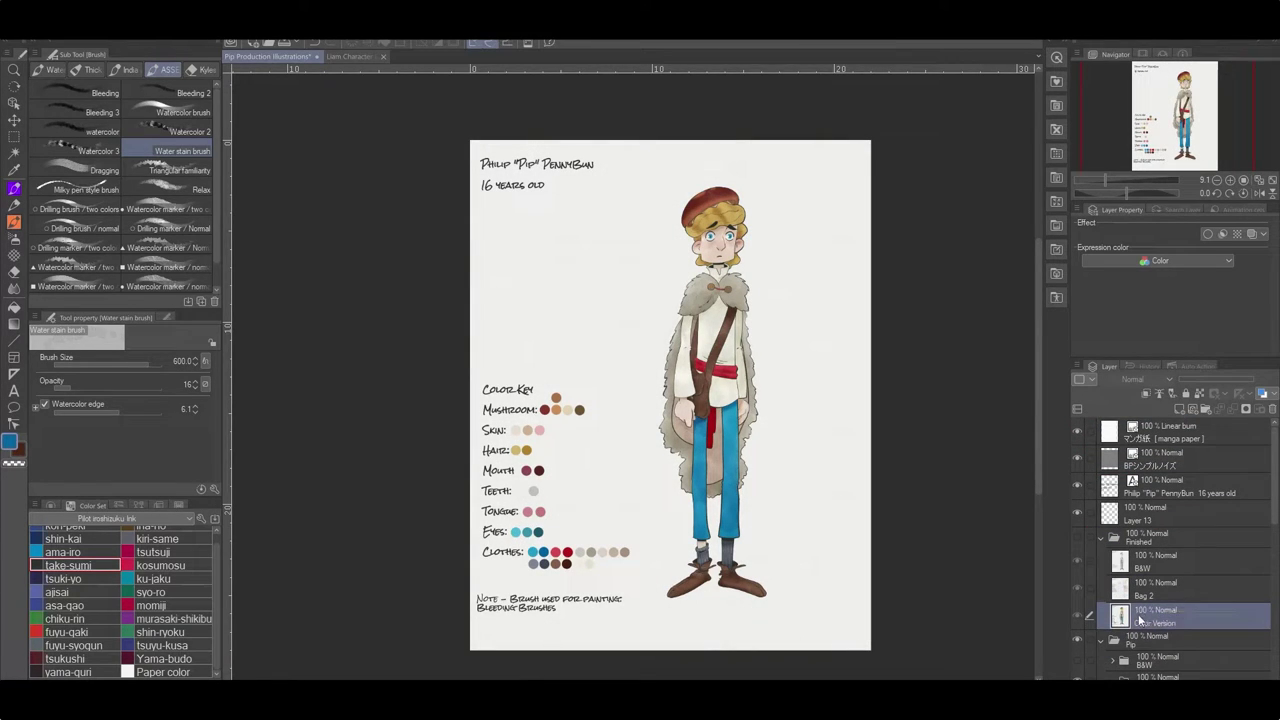
Collapse and hide the Finished and Pip folders and show the Head turnaround folder.
left_click(1101, 537)
scroll(1108, 500, "down", 3)
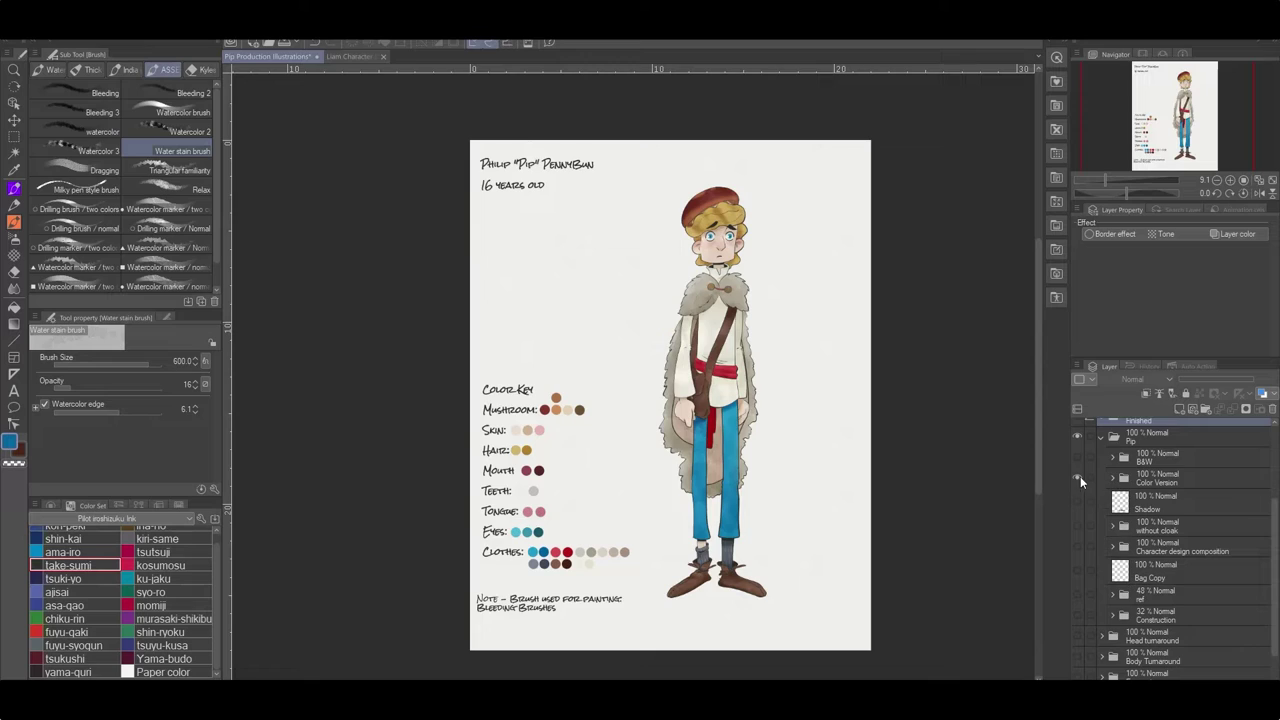
left_click(1078, 476)
left_click(1080, 553)
scroll(1073, 560, "up", 3)
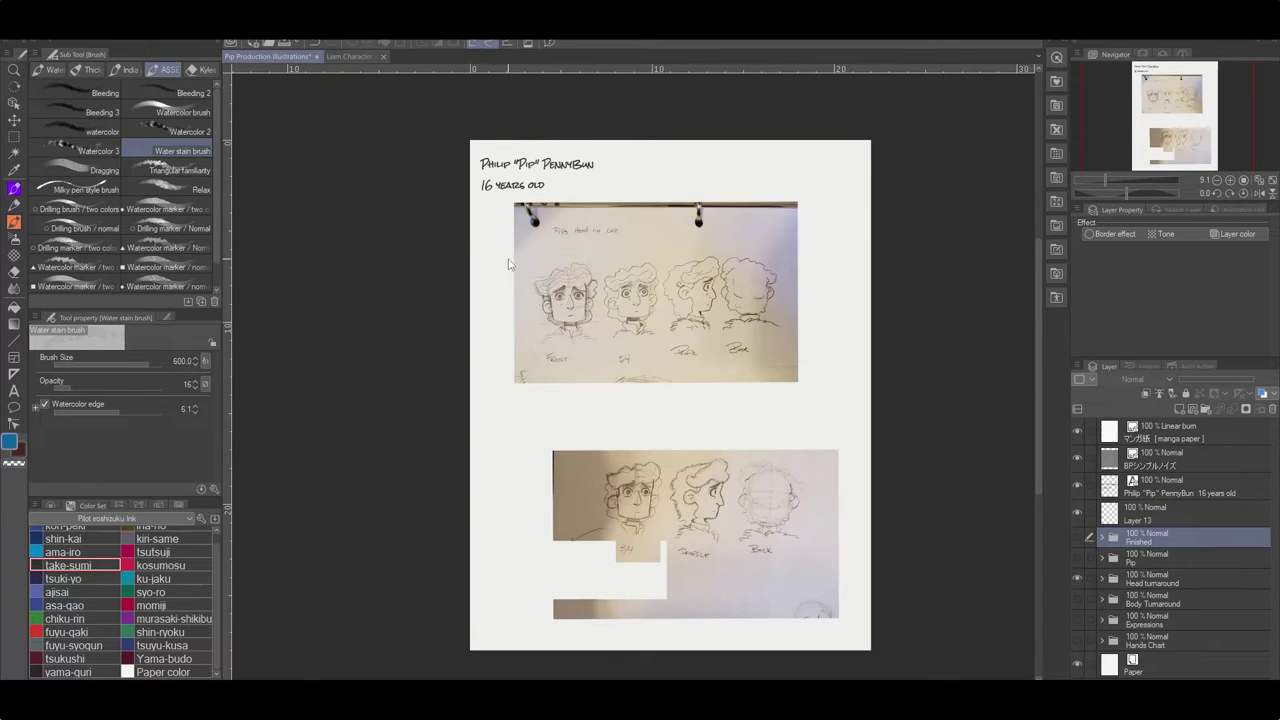
Switch to the Liam Character Design document and show the Complete Character folder inside Character Construction in place of Expressions.
left_click(365, 57)
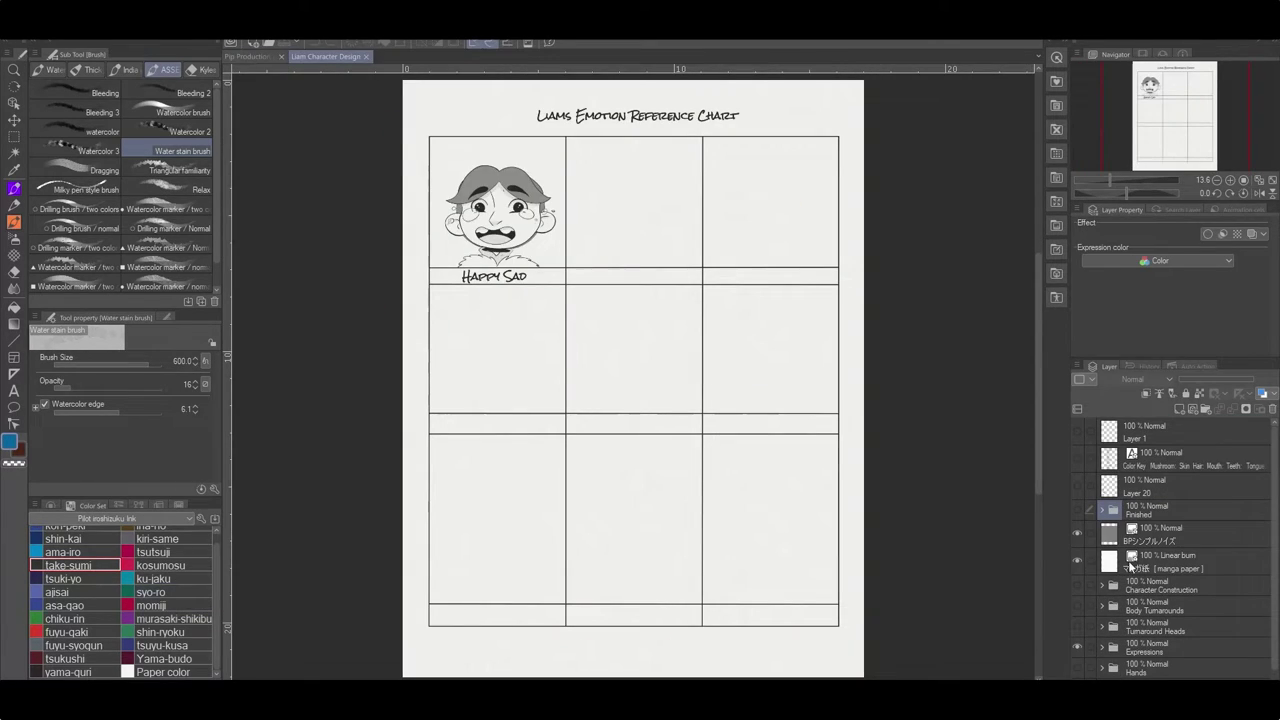
scroll(1090, 560, "down", 2)
left_click(1078, 574)
left_click(1101, 571)
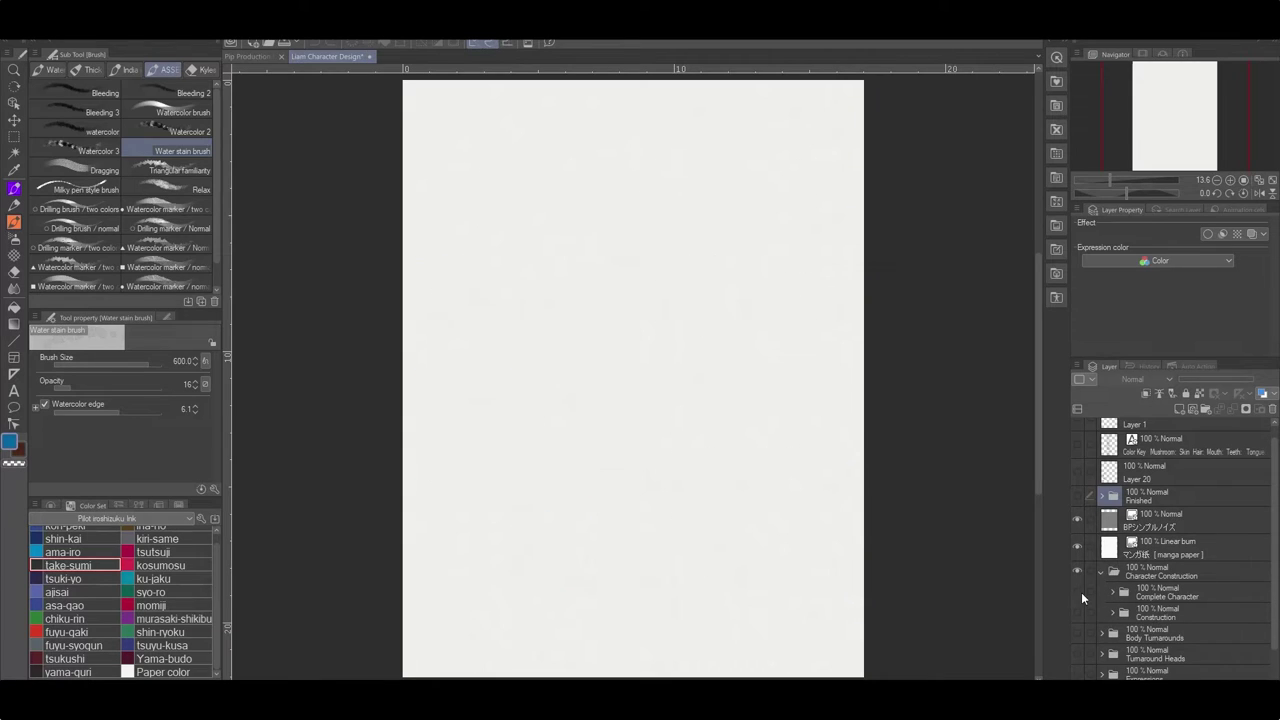
left_click(1112, 598)
scroll(1112, 604, "down", 3)
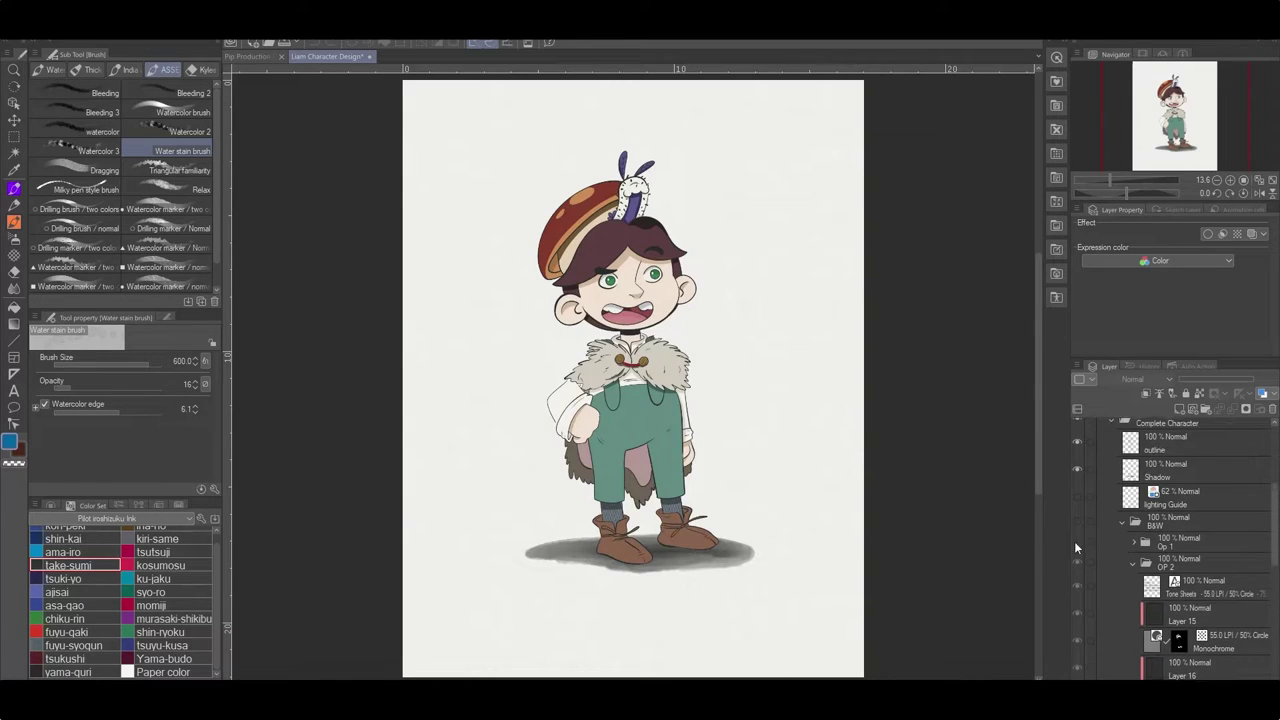
Show the B&W folder of the complete character and hide the Color Ref folder.
left_click(1077, 521)
scroll(1090, 530, "down", 4)
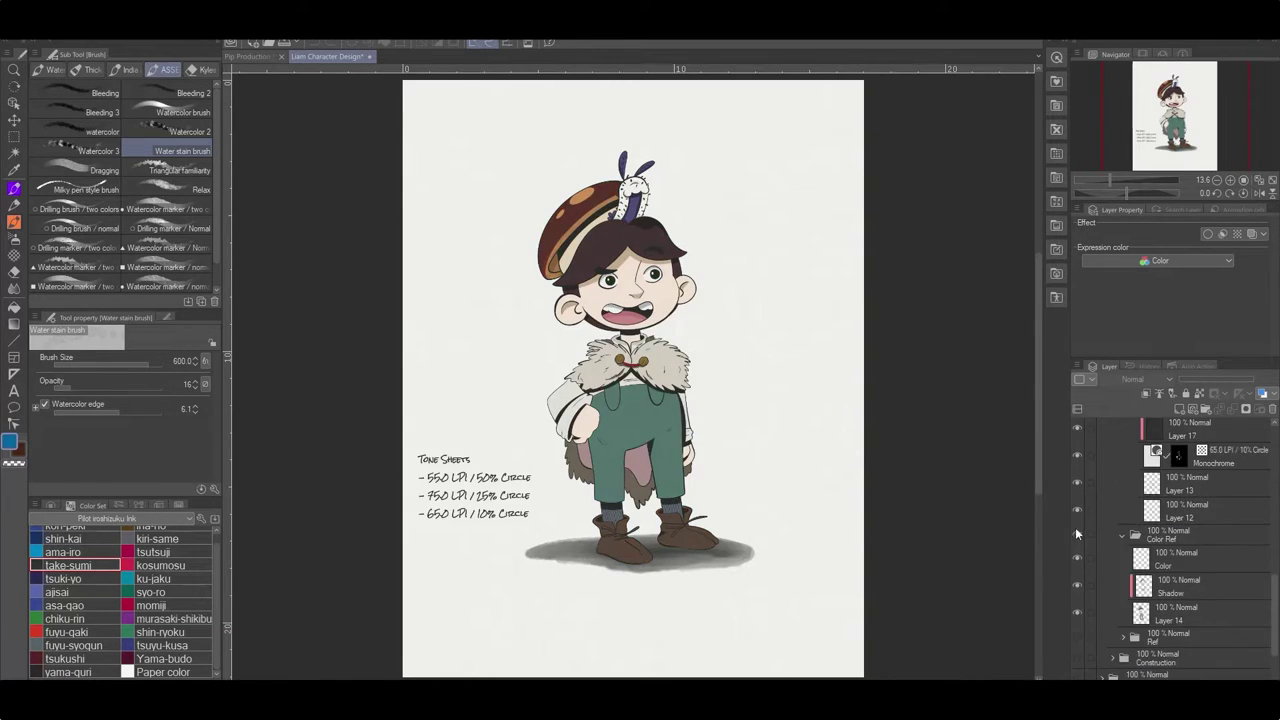
scroll(1175, 538, "up", 1)
Group the three monochrome tone layers and their clipped layers 15 to 17 in a folder named Tone.
left_click(1190, 440)
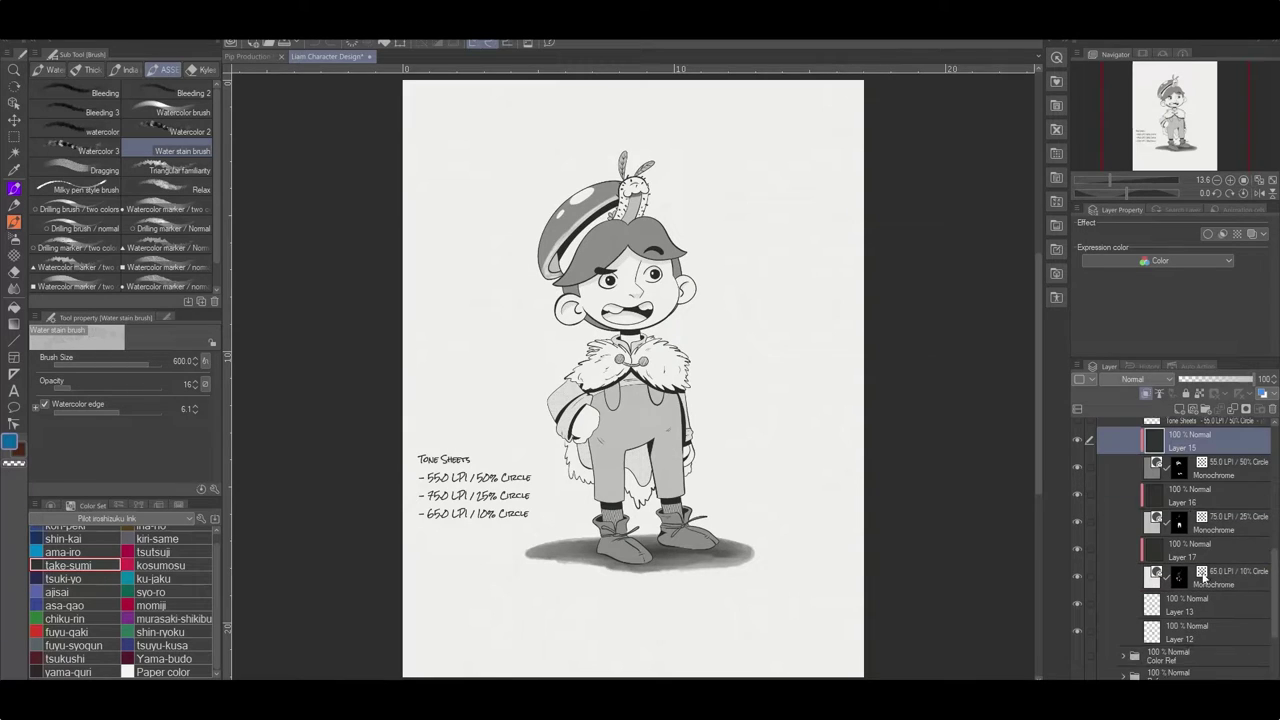
left_click(1205, 578, "shift")
key("ctrl+g")
double_click(1177, 438)
type("To")
left_click(1145, 440)
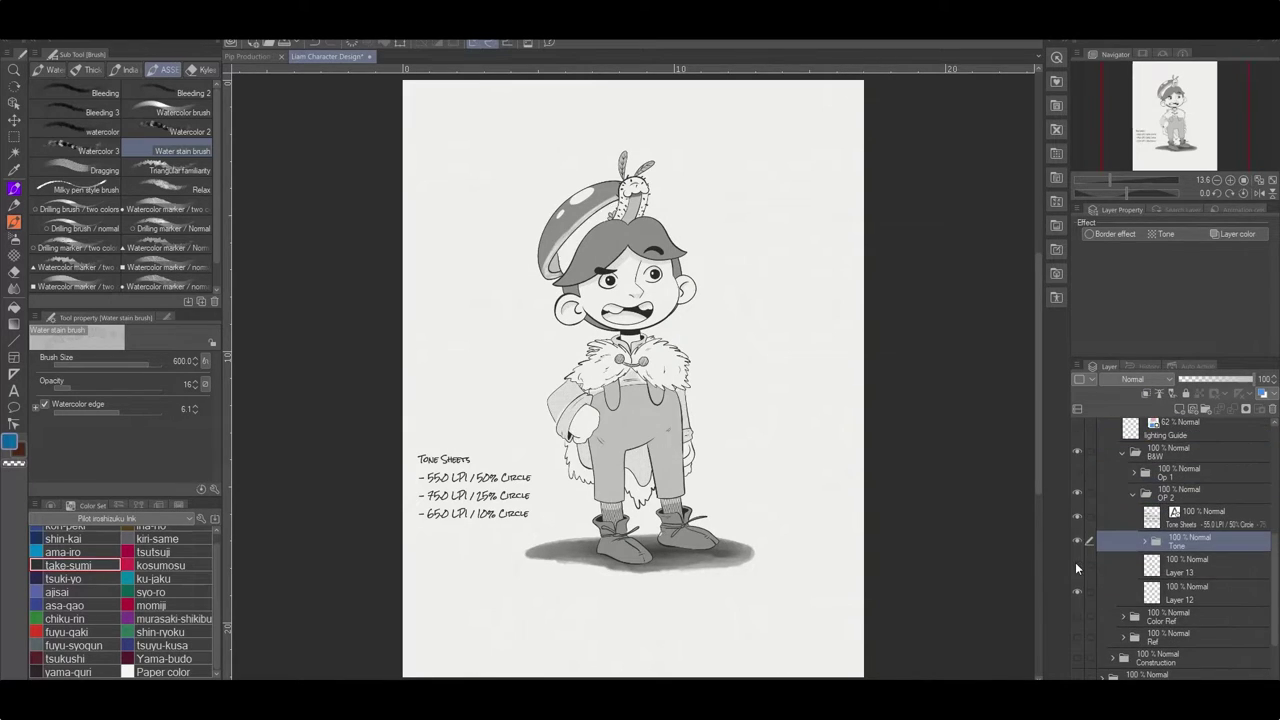
Turn on a blue layer color for Layer 12 and add a new raster layer above it.
left_click(1200, 592)
left_click(1233, 233)
key("ctrl+shift+n")
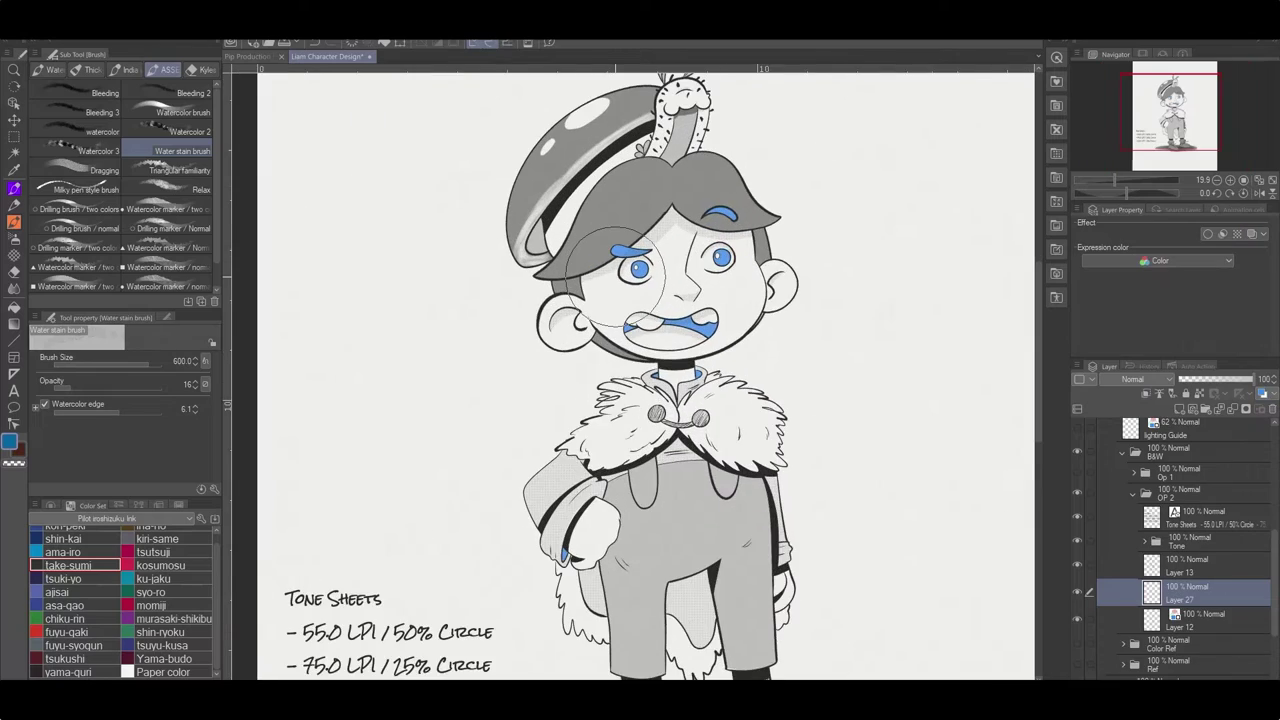
Erase the small highlight circles in both of Liam's eyes on the outline layer with the Hard eraser.
key("ctrl+plus")
key("ctrl+plus")
key("ctrl+plus")
key("e")
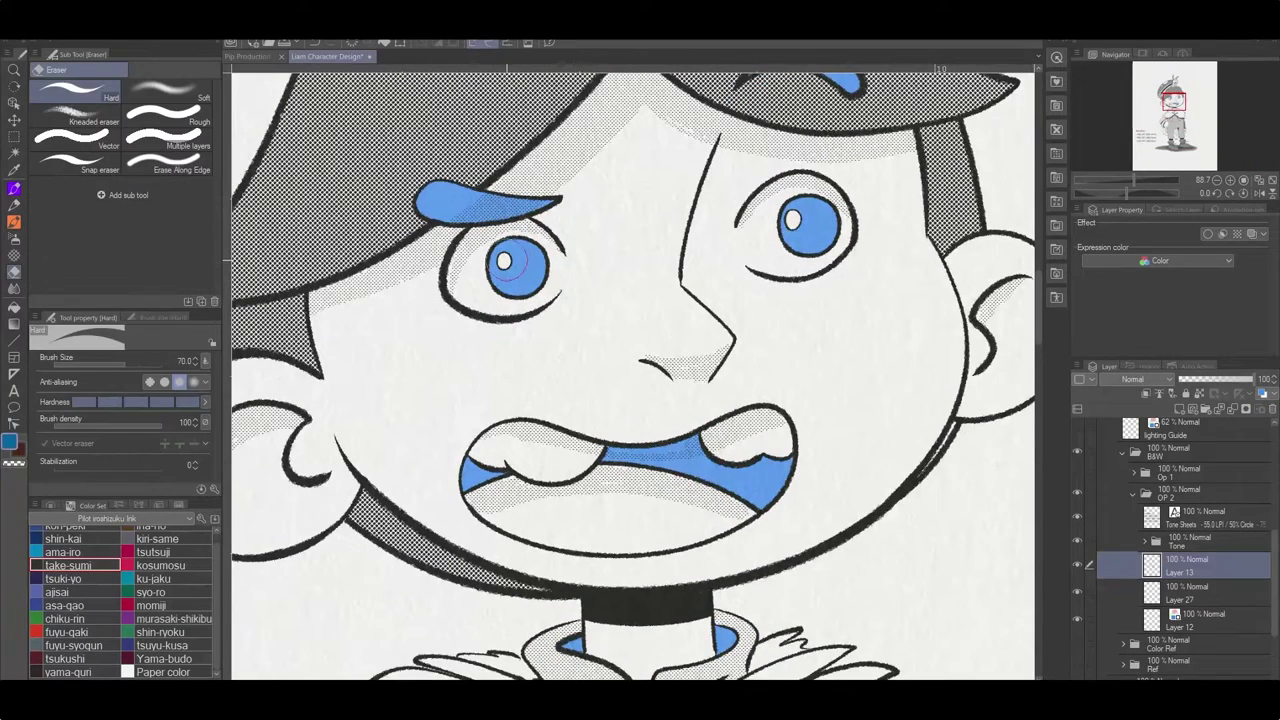
key("alt+bracketleft")
left_click(1088, 564)
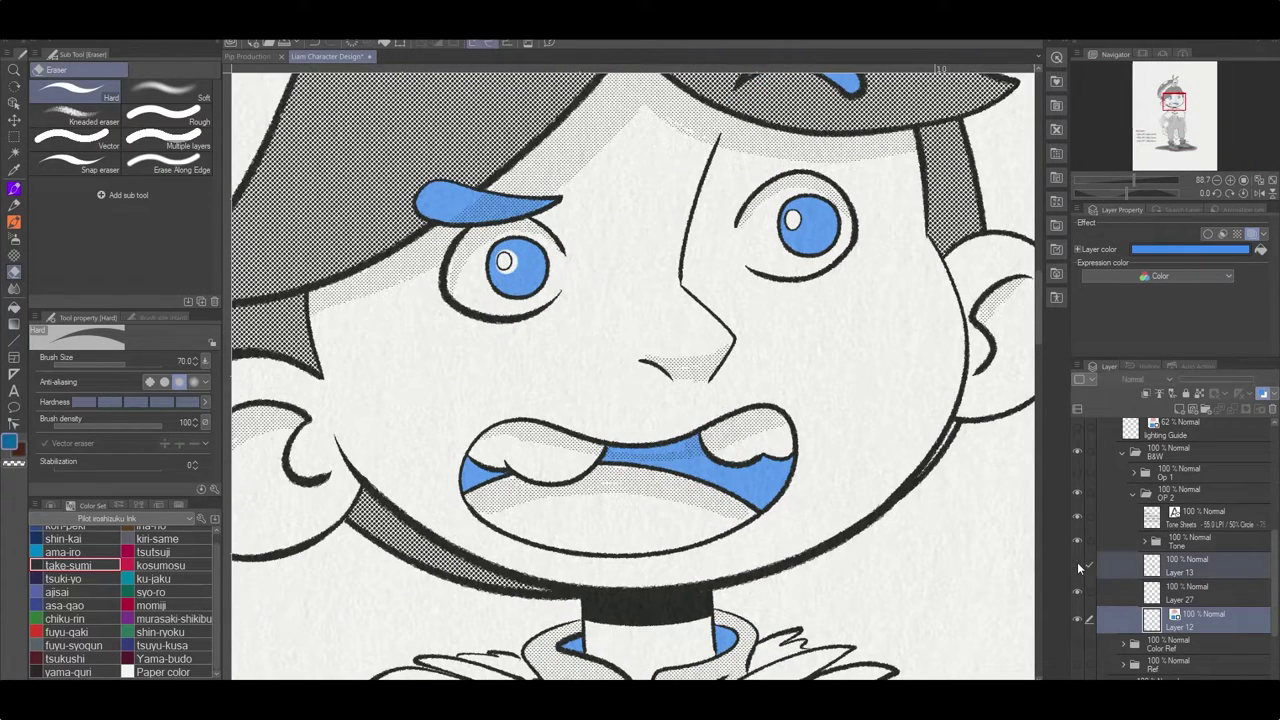
scroll(1134, 470, "up", 3)
left_click(1152, 458)
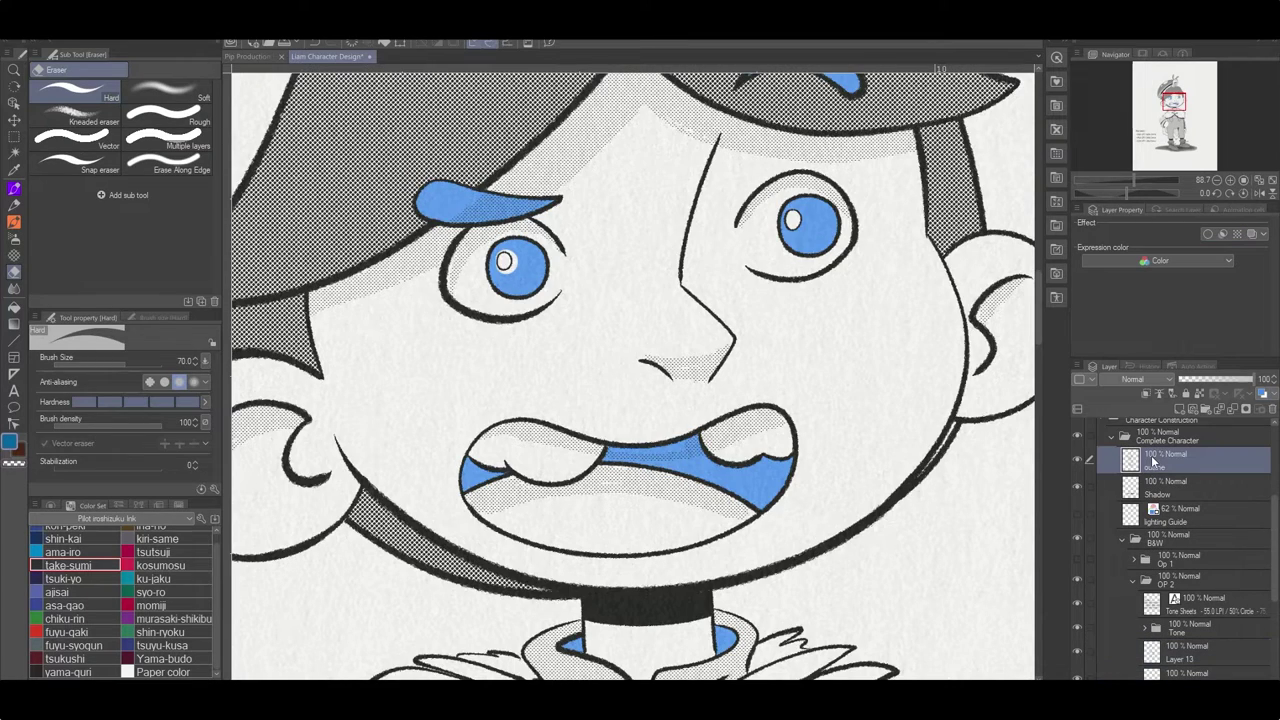
Erase the solid fill inside both irises on Layer 12.
scroll(1230, 580, "down", 2)
left_click(1200, 628)
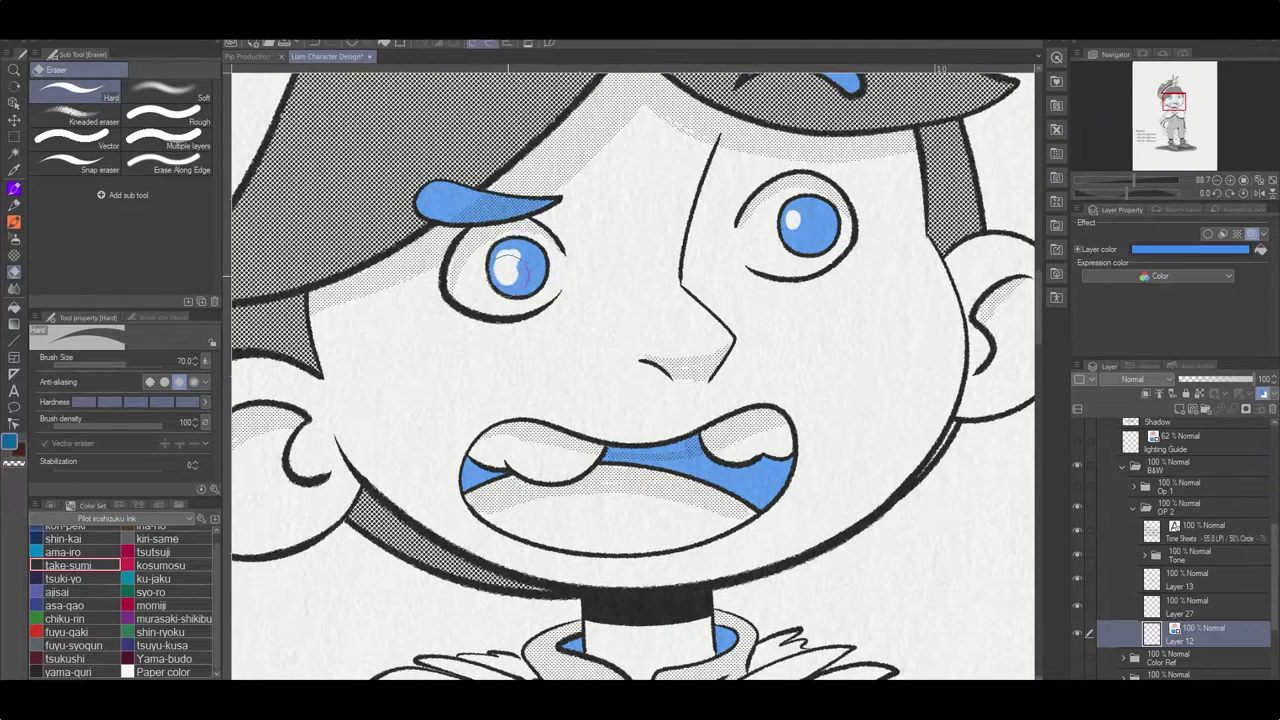
left_click_drag(495, 255, 540, 285)
left_click_drag(790, 210, 830, 240)
Turn off Layer 12's blue layer color and ink a solid black pupil with a highlight in Liam's left-hand eye on the outline layer.
key("p")
scroll(1229, 564, "up", 1)
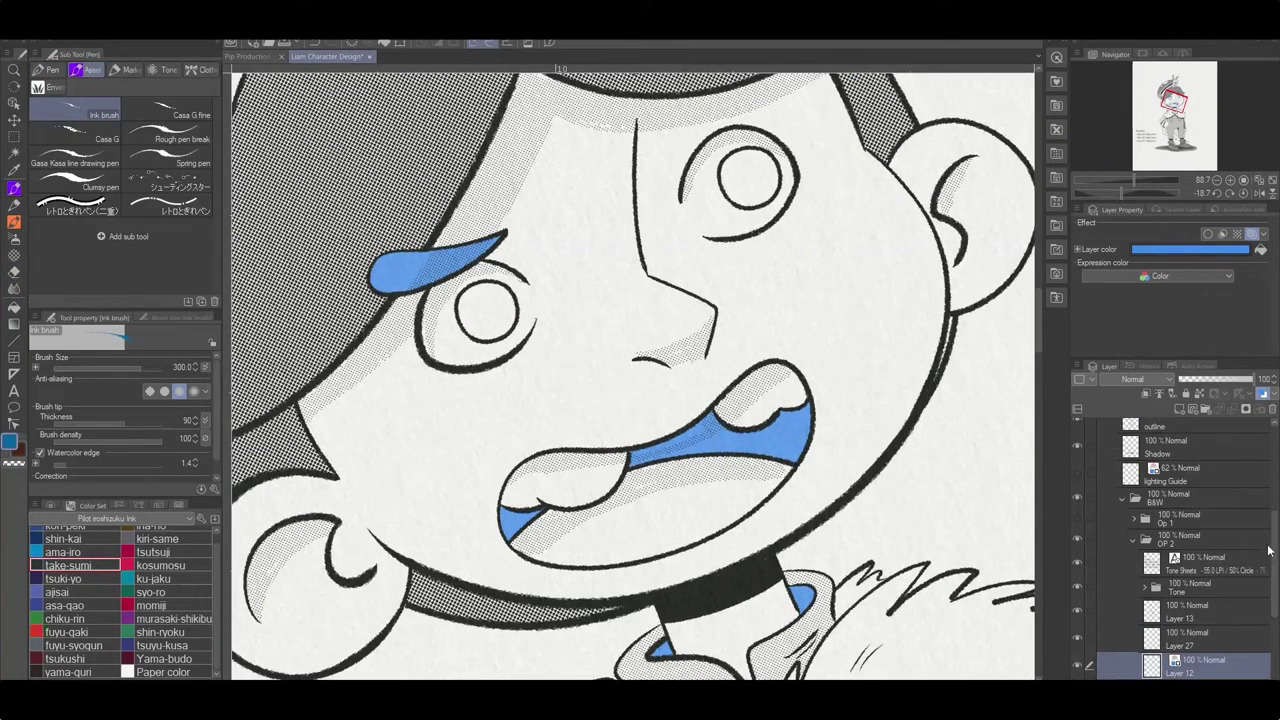
left_click(1165, 428)
left_click(1133, 540)
scroll(1200, 560, "up", 1)
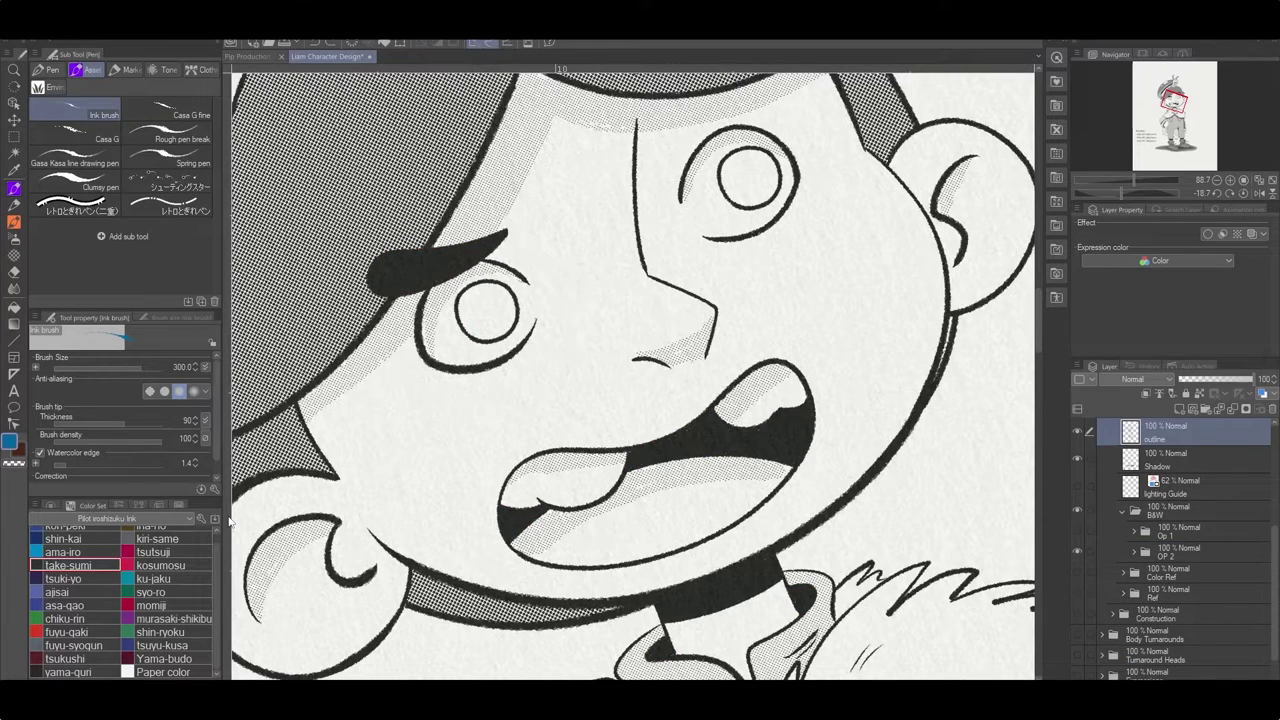
key("g")
left_click(487, 308)
key("p")
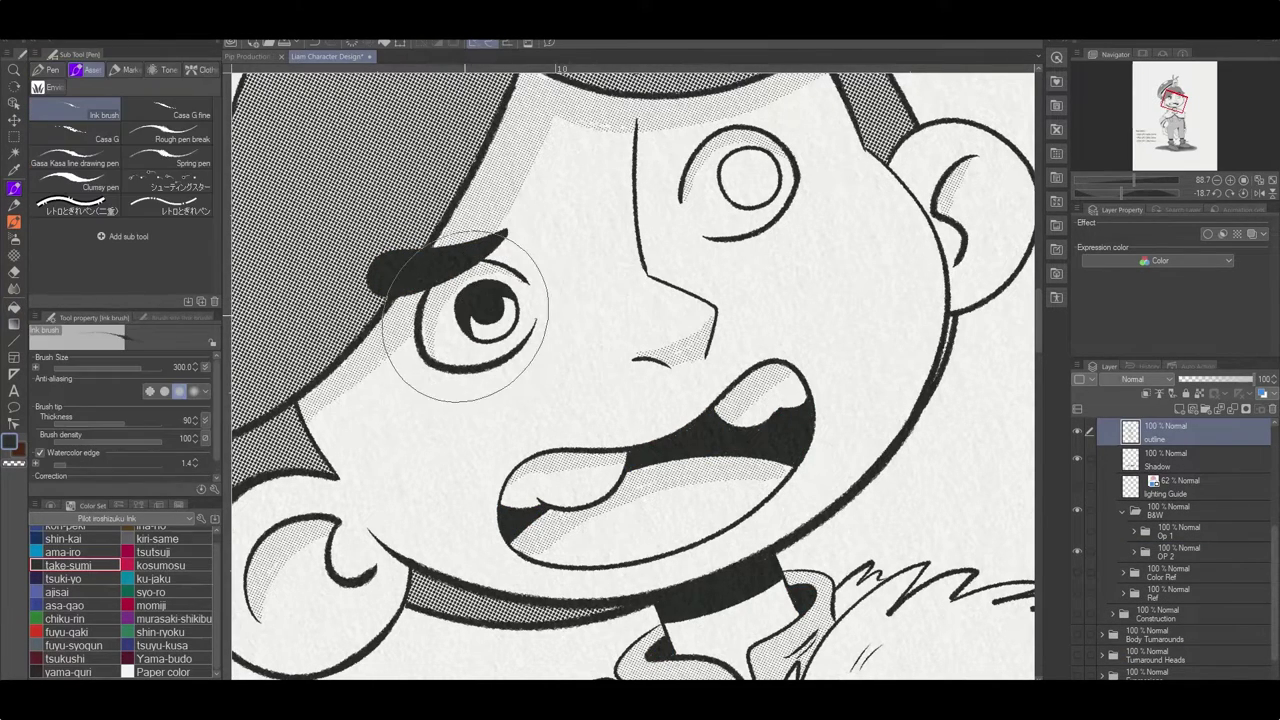
mouse_move(737, 190)
left_mouse_down()
mouse_move(758, 176)
mouse_move(739, 180)
mouse_move(820, 290)
left_mouse_up()
key("ctrl+z")
key("ctrl+z")
Ink a solid black pupil with a highlight in Liam's right-hand eye on the outline layer.
key("r")
key("p")
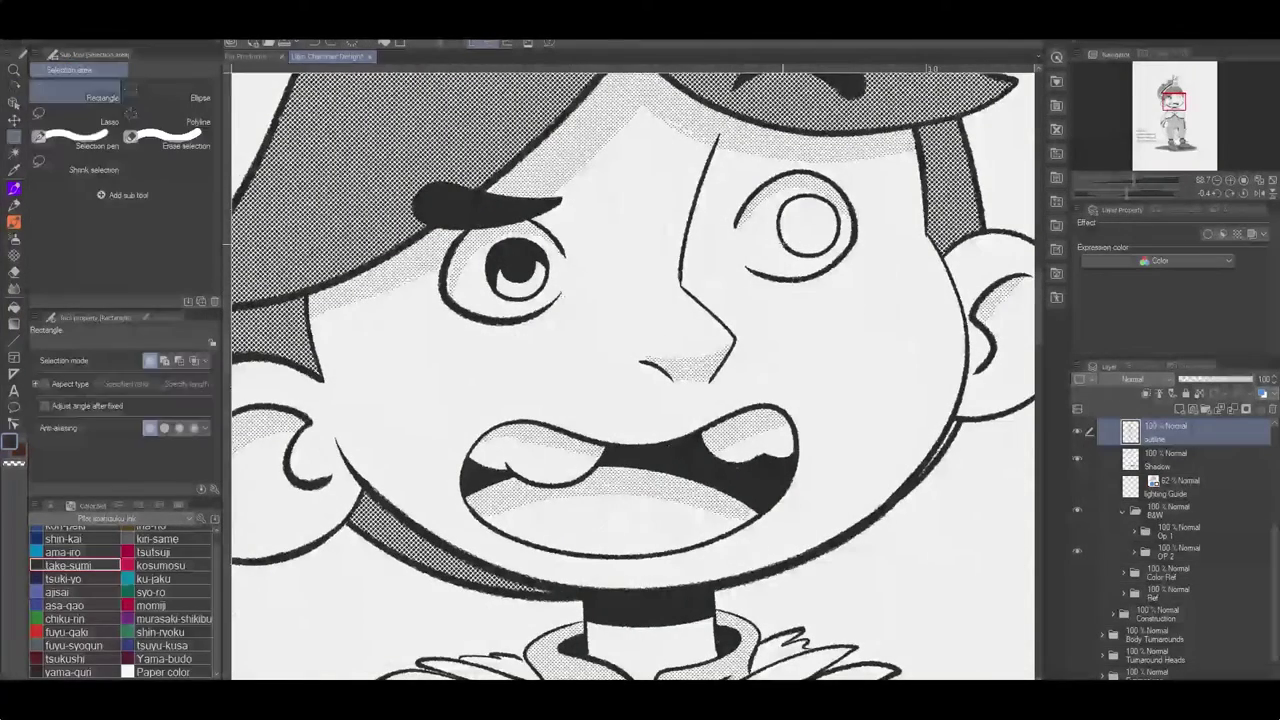
left_click_drag(800, 215, 785, 240)
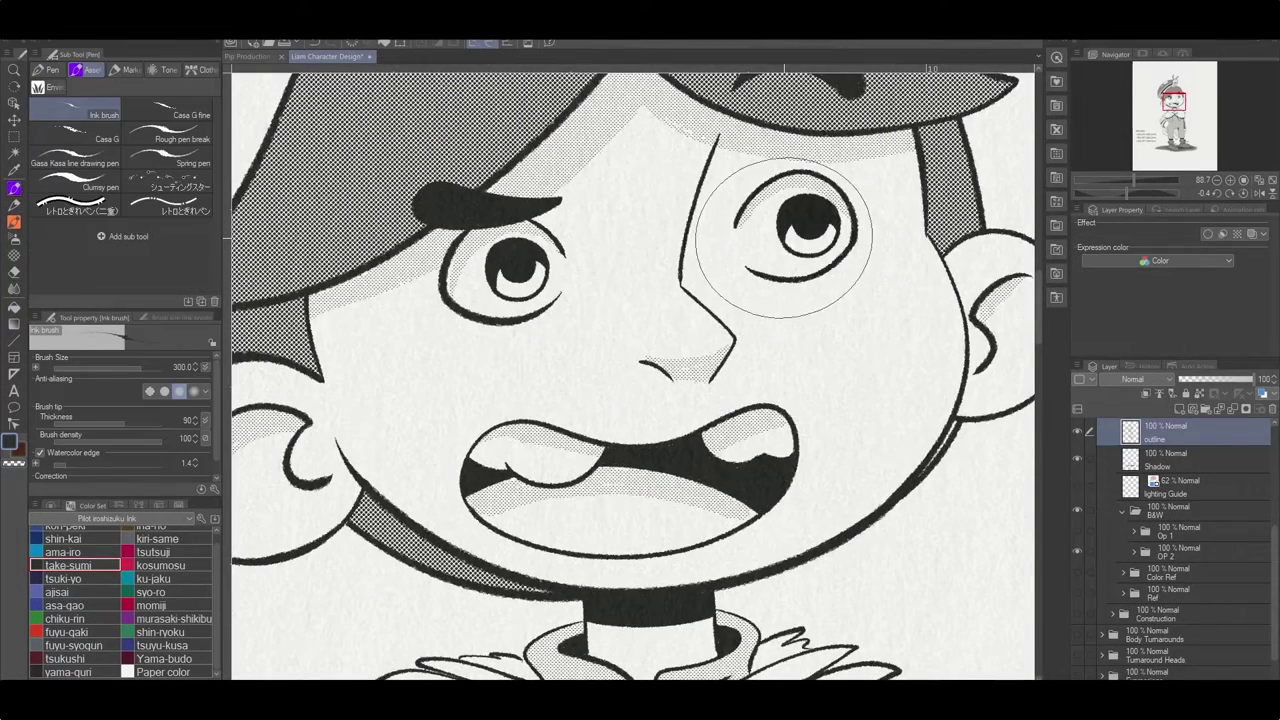
Hatch the lower part of both irises on a new raster layer and merge it into the outline layer.
key("ctrl+shift+n")
mouse_move(505, 275)
left_mouse_down()
mouse_move(500, 309)
mouse_move(538, 297)
left_mouse_up()
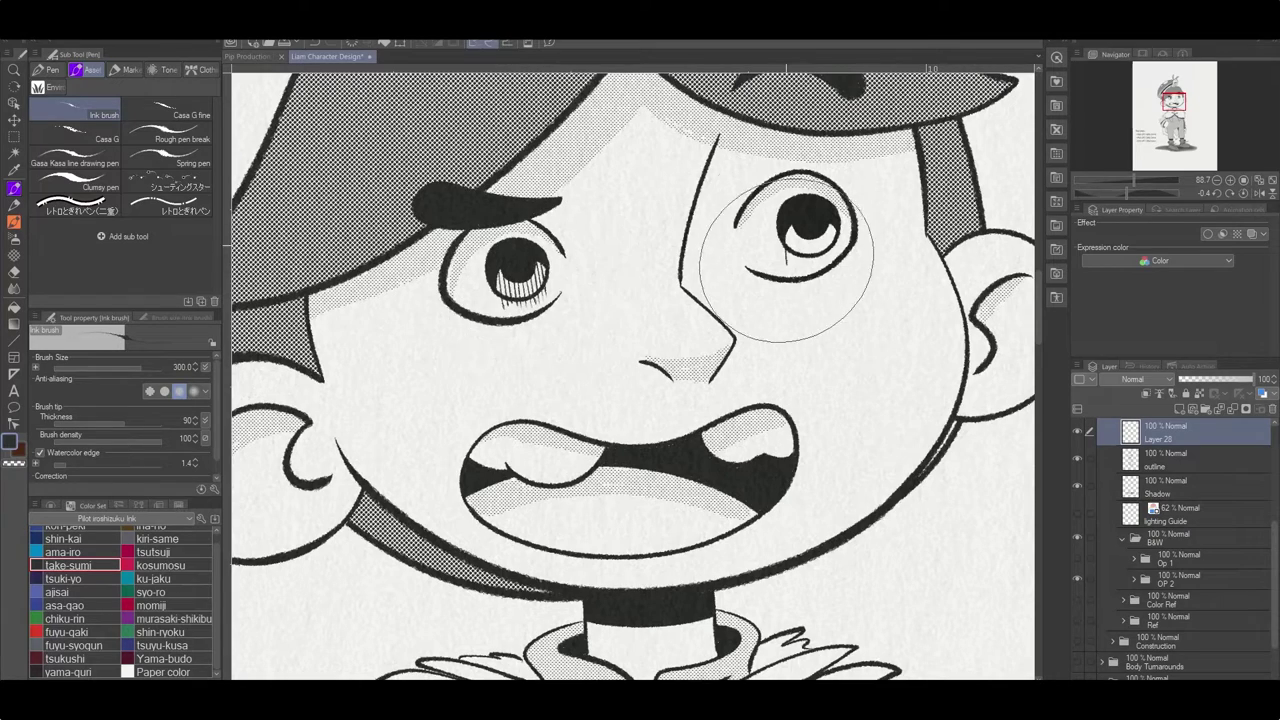
left_click_drag(795, 225, 812, 252)
key("e")
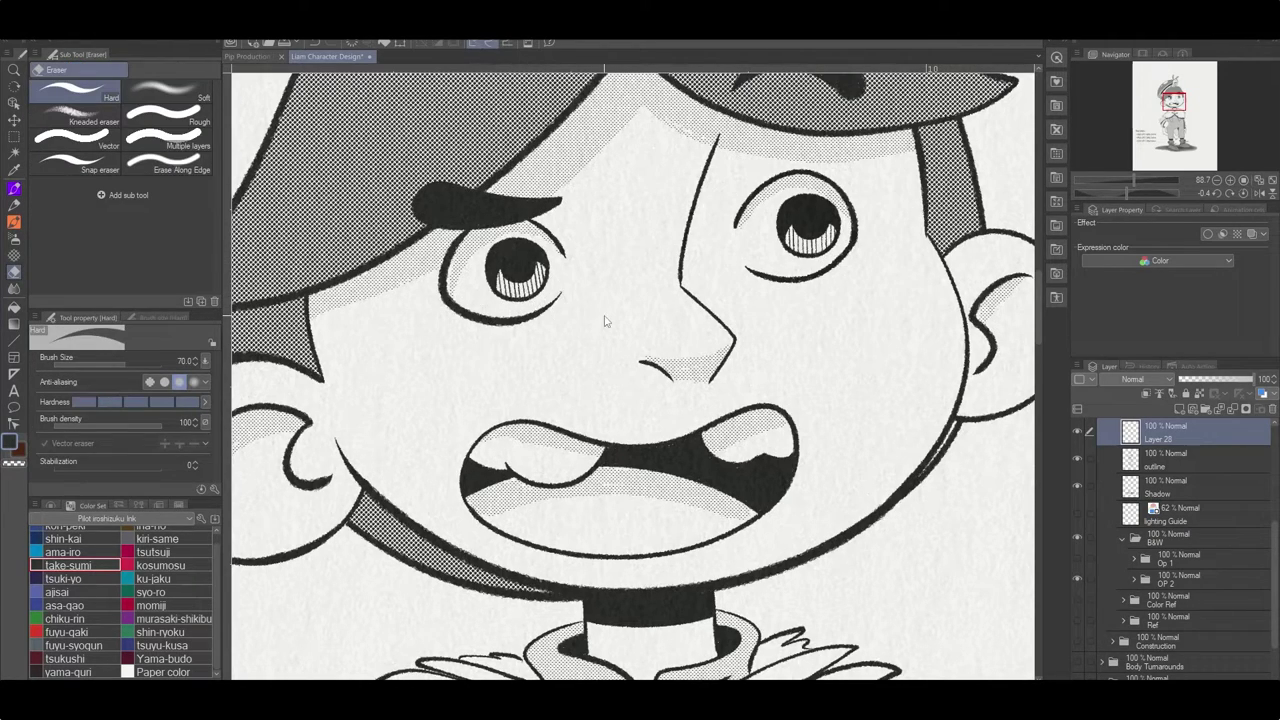
key("ctrl+e")
Cut a rounded highlight and a small dot into both pupils on the outline layer with the transparent Ink brush.
left_click_drag(604, 321, 480, 330)
key("p")
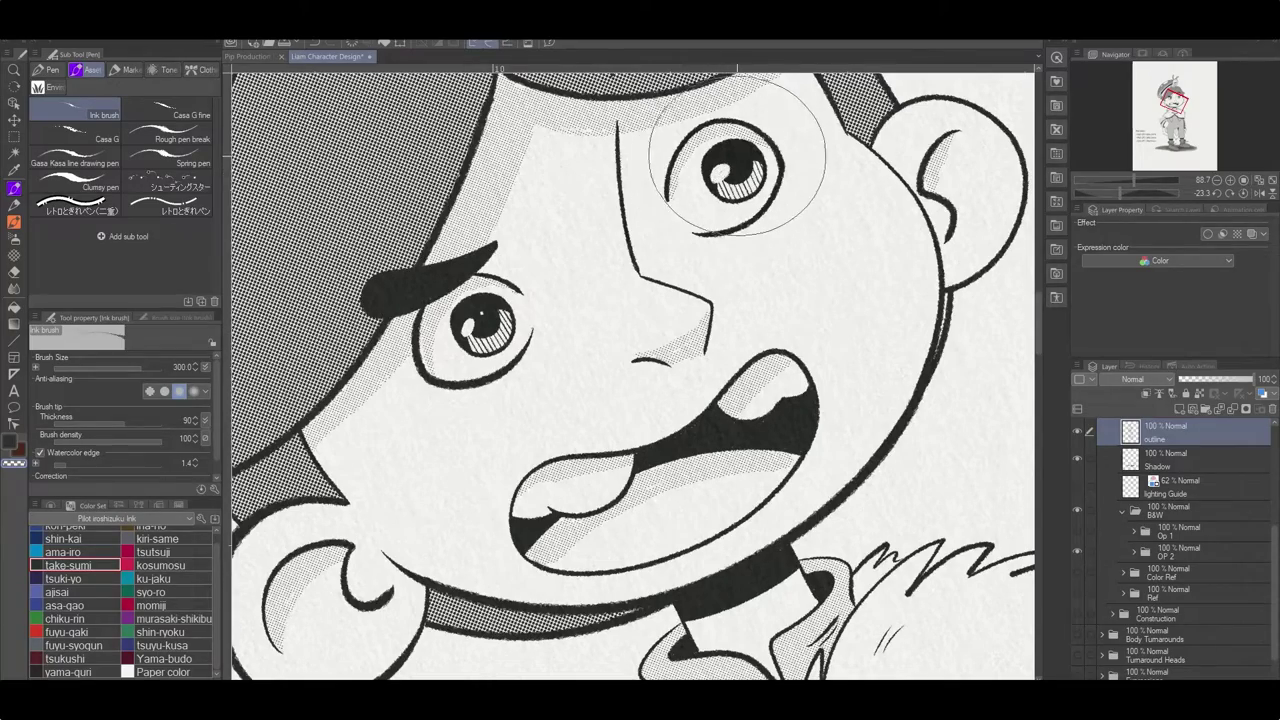
scroll(737, 158, "down", 6)
scroll(585, 403, "up", 3)
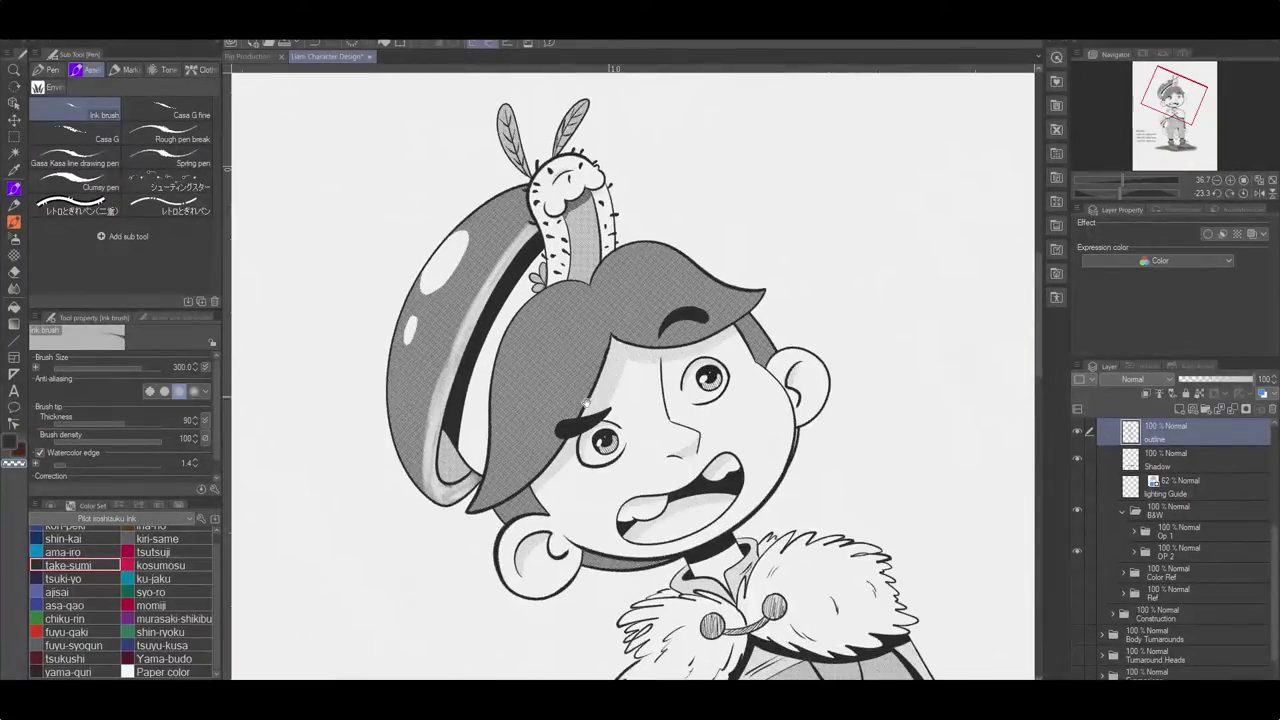
scroll(585, 403, "up", 4)
Select the left-hand iris with the Selection pen, scale it to 121% and move it beside the nose.
key("m")
mouse_move(618, 362)
left_mouse_down()
mouse_move(635, 370)
mouse_move(622, 378)
left_mouse_up()
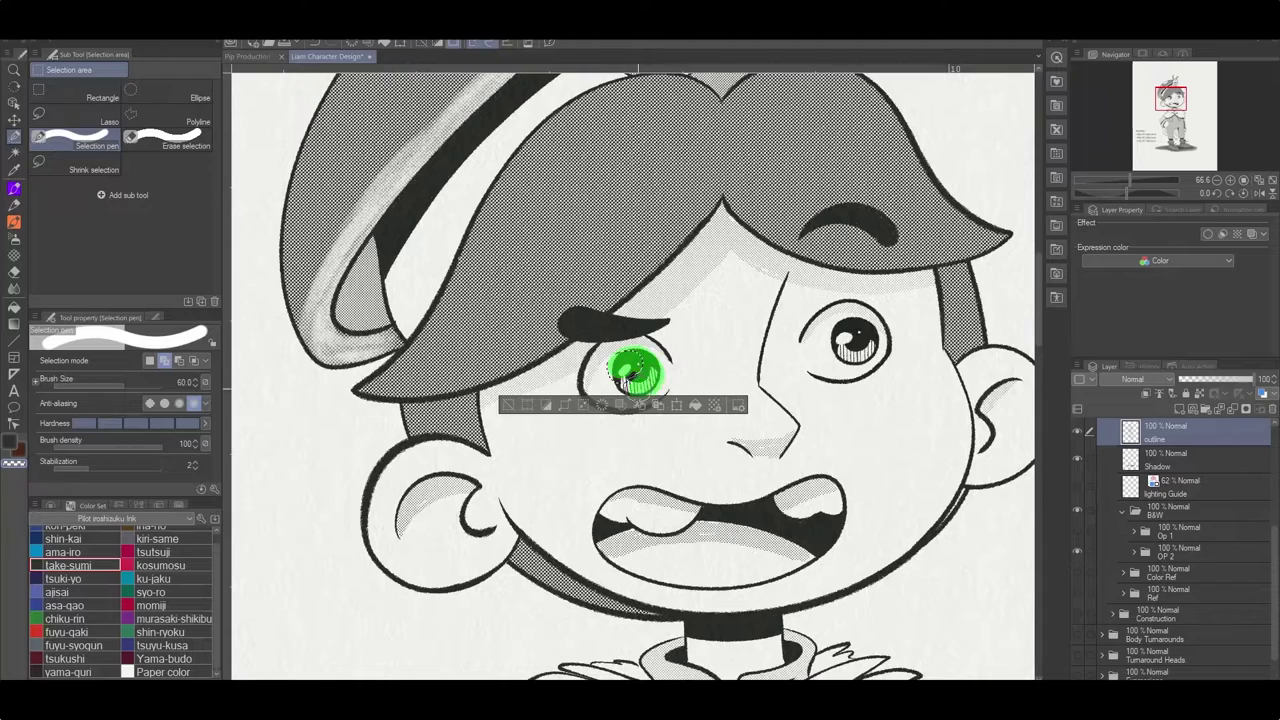
left_click_drag(845, 330, 855, 340)
key("ctrl+z")
key("ctrl+t")
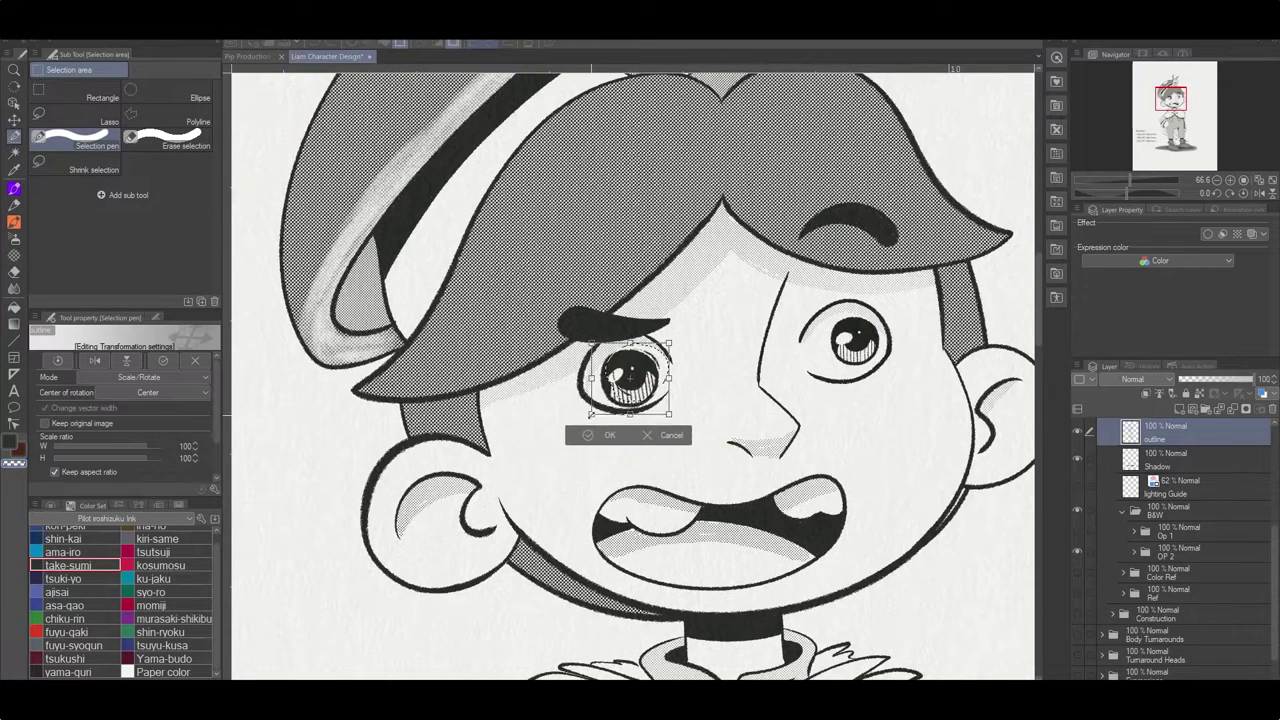
key("Return")
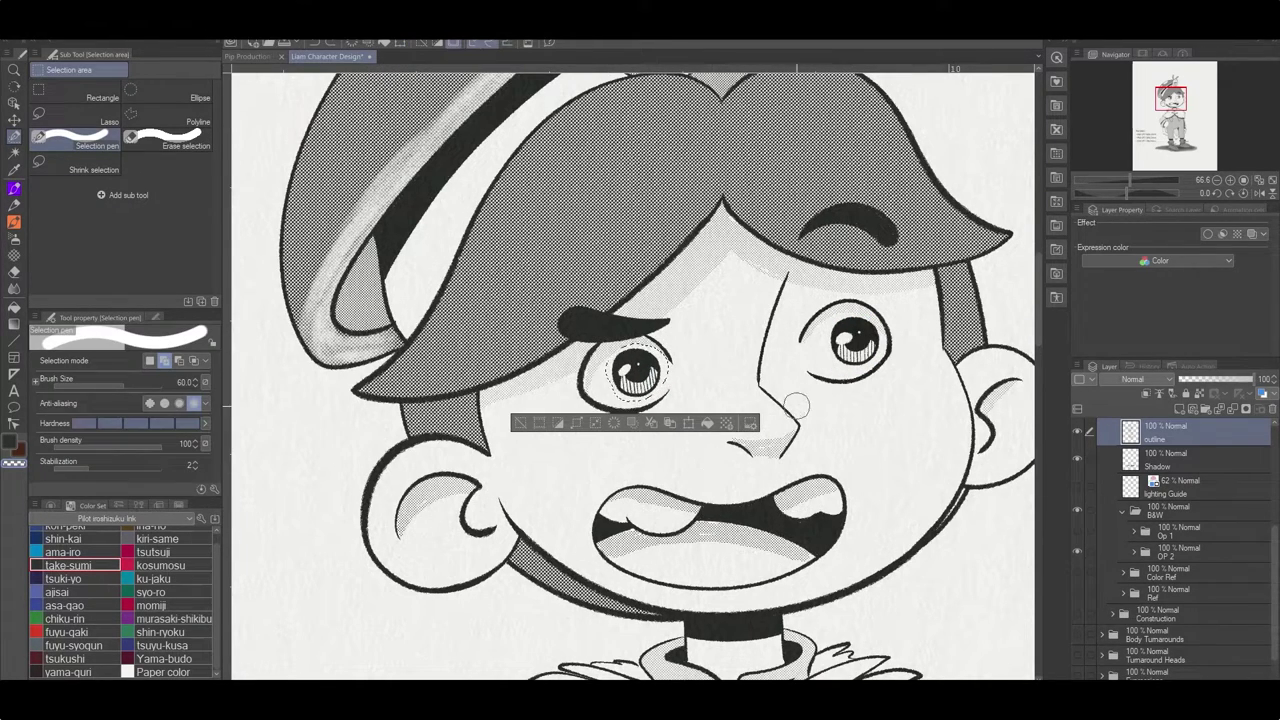
scroll(1115, 505, "up", 2)
key("ctrl+t")
left_click_drag(635, 375, 713, 400)
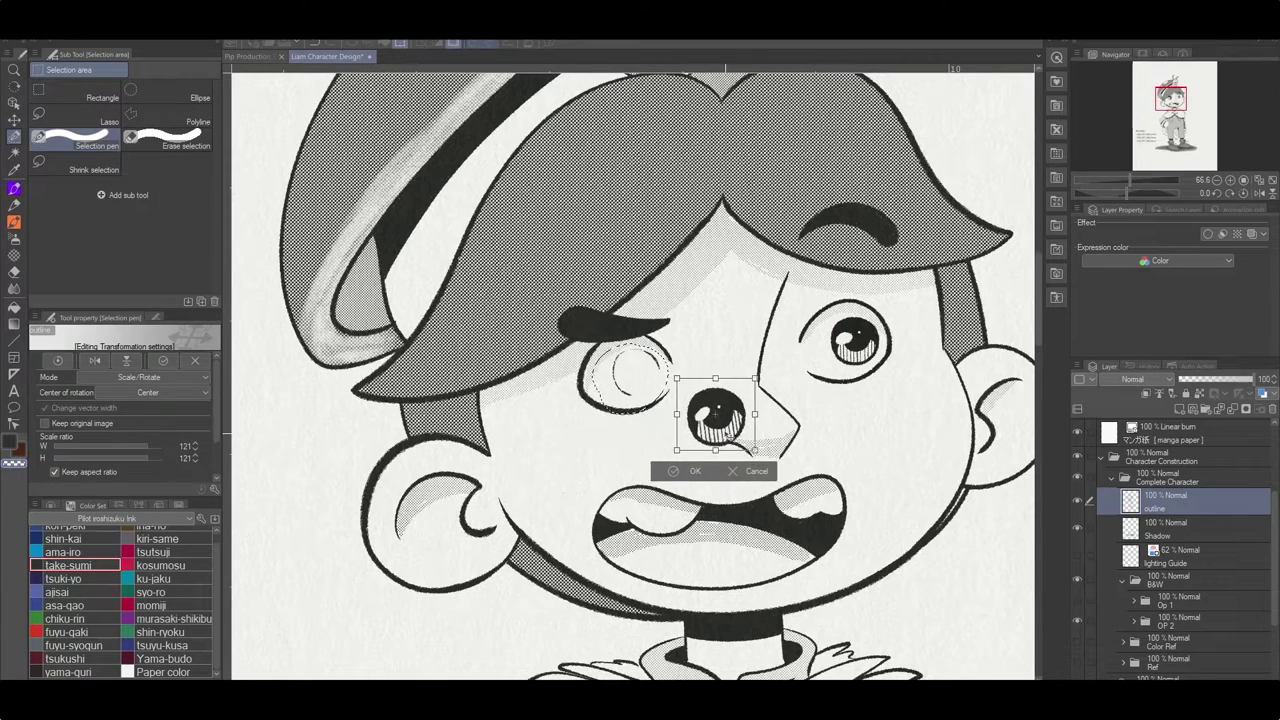
key("Return")
Deselect the iris and erase the leftover ring in the left-hand eye on the OP 2 folder's layers with the Hard eraser.
left_click(1085, 530)
key("ctrl+d")
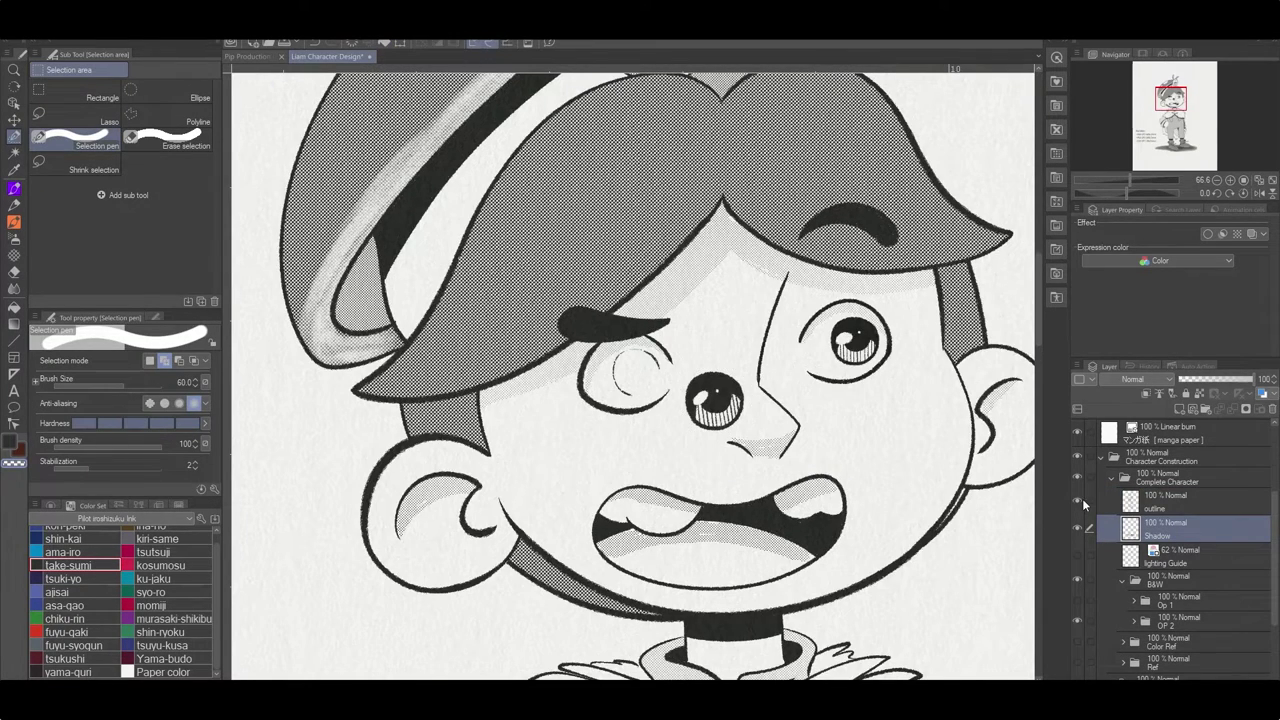
scroll(1085, 505, "down", 3)
left_click(1133, 520)
left_click(1185, 590)
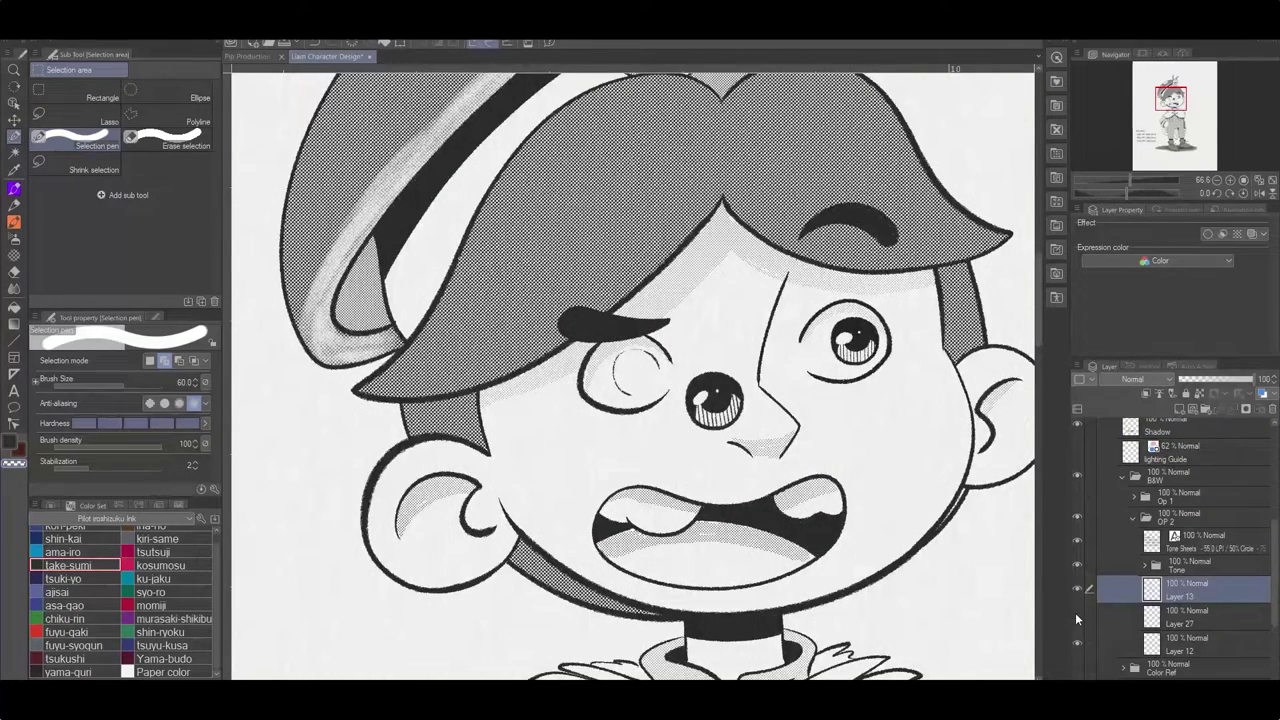
key("e")
left_click(1133, 643)
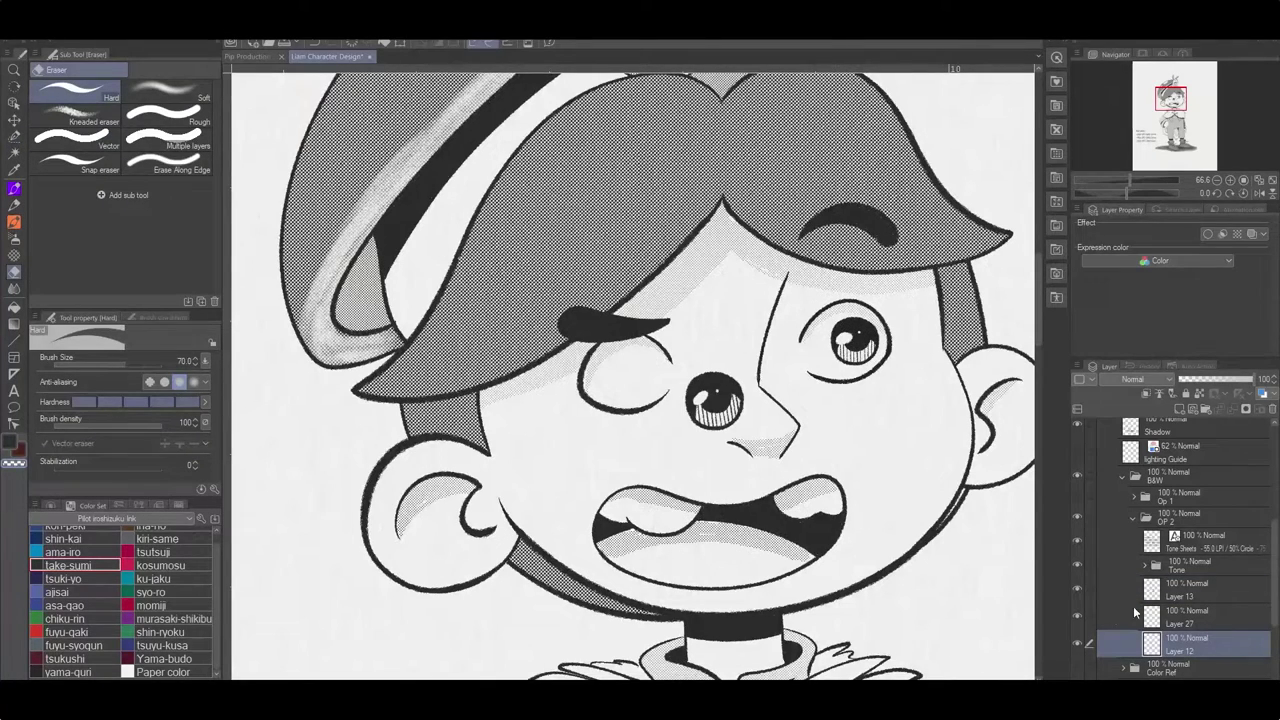
Select the enlarged iris on the outline layer and move it back into the left-hand eye.
scroll(1133, 606, "up", 3)
left_click(1170, 518)
key("m")
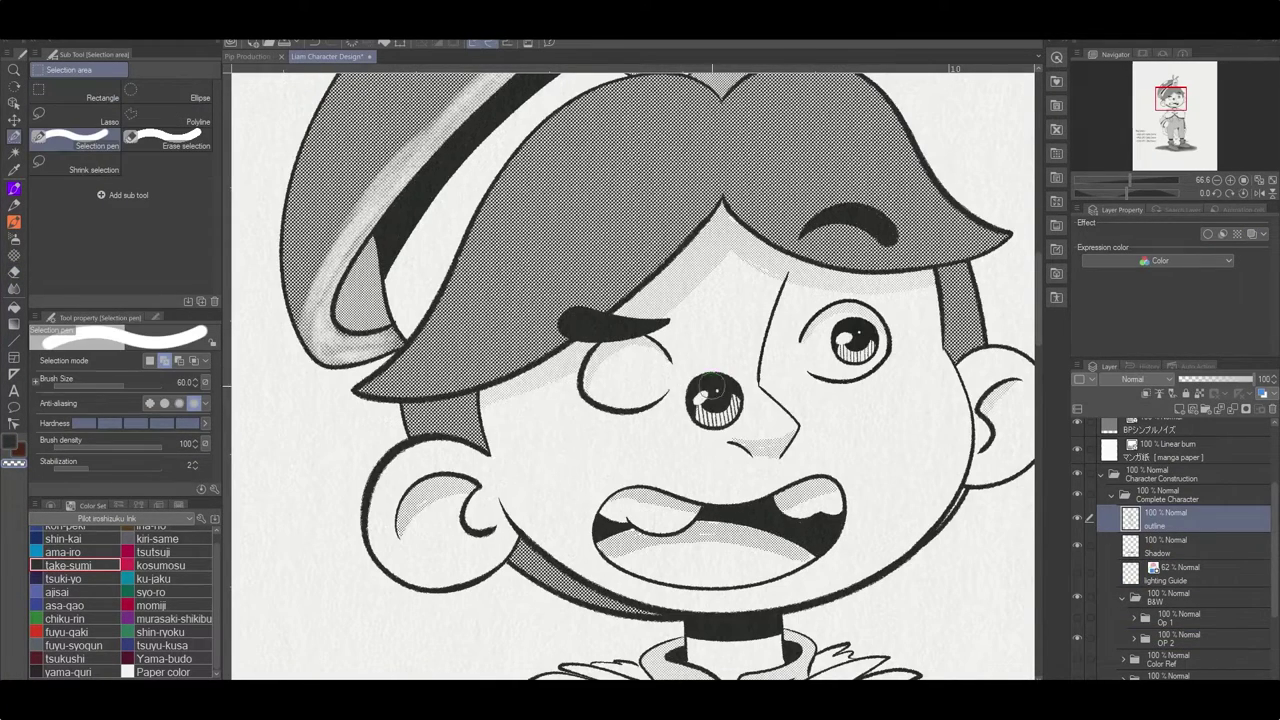
left_click_drag(712, 392, 630, 372)
Place the right-hand iris on its own layer and turn on a blue layer color for it.
left_click_drag(850, 338, 888, 360)
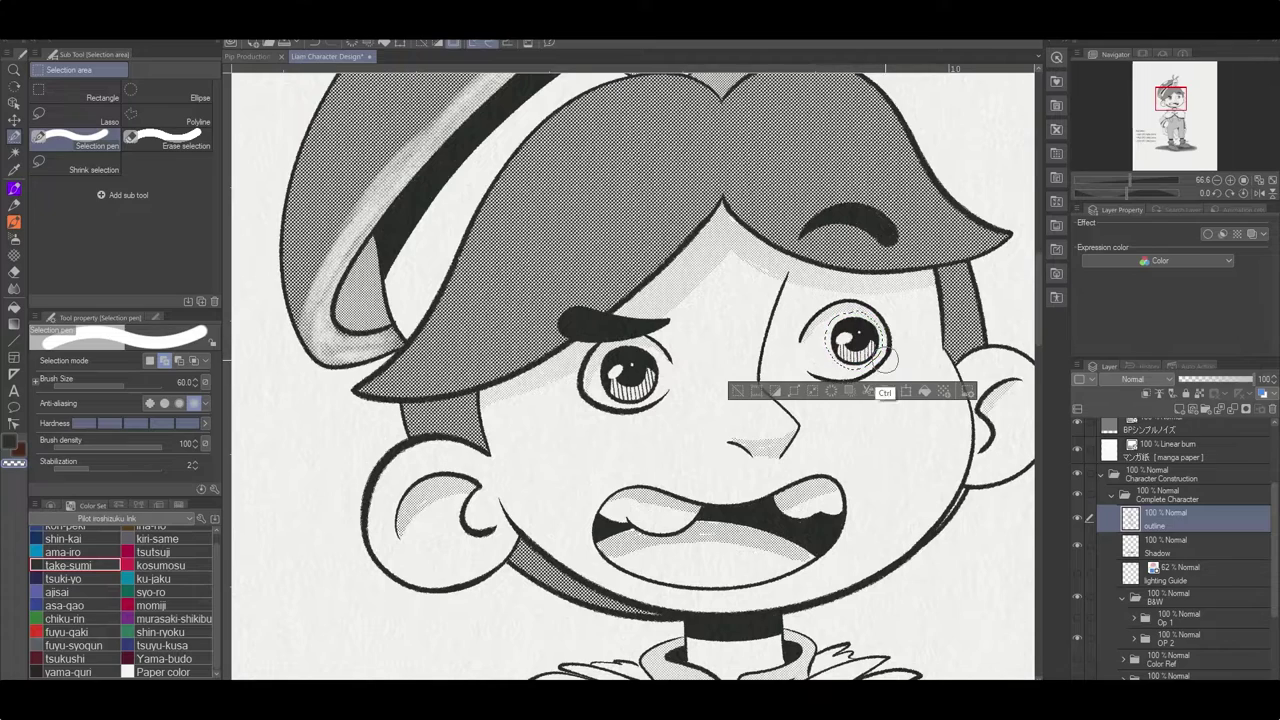
key("ctrl+c")
key("ctrl+v")
key("ctrl+d")
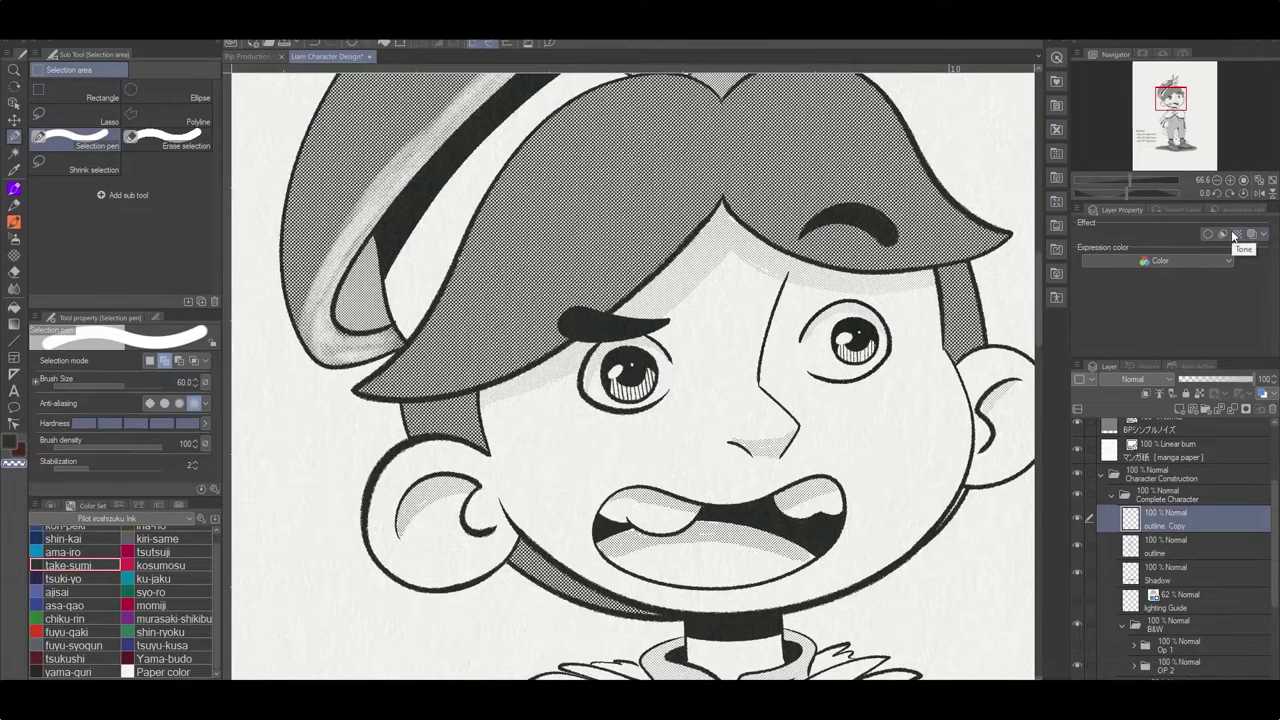
left_click(1250, 234)
Enlarge the right-hand iris, shift it slightly toward the nose and merge its layer into the outline layer.
key("ctrl+t")
mouse_move(870, 340)
left_mouse_down()
mouse_move(623, 371)
mouse_move(849, 340)
left_mouse_up()
key("Return")
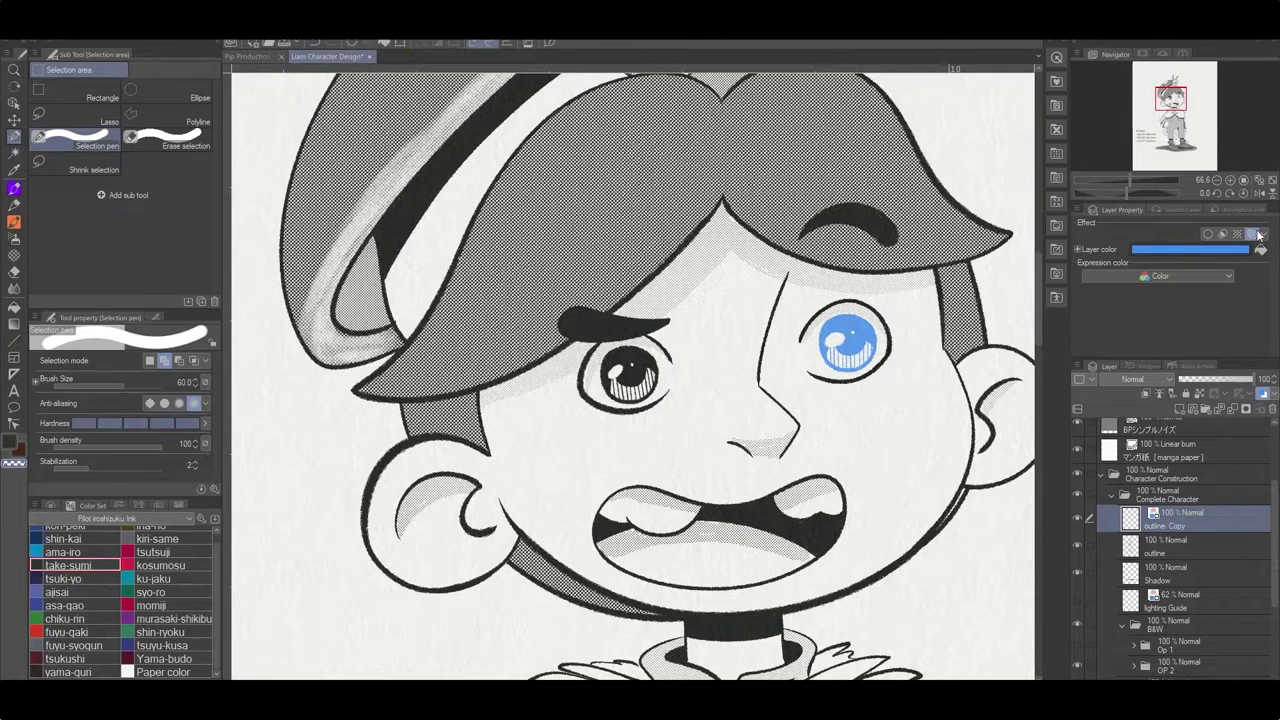
key("ctrl+e")
key("ctrl+minus")
key("ctrl+minus")
key("ctrl+minus")
key("ctrl+minus")
key("ctrl+minus")
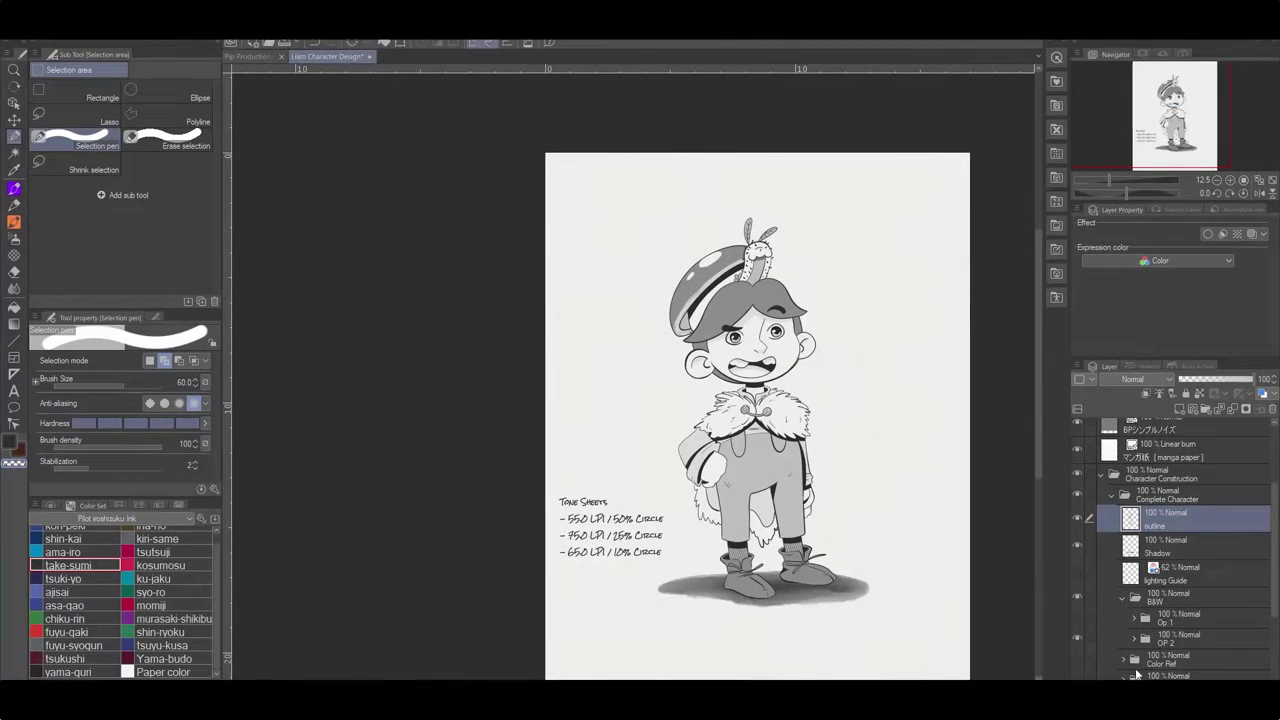
Show the name-and-age title layer and add a flattened copy of the visible page as a new layer.
left_click(1122, 596)
scroll(1118, 587, "up", 3)
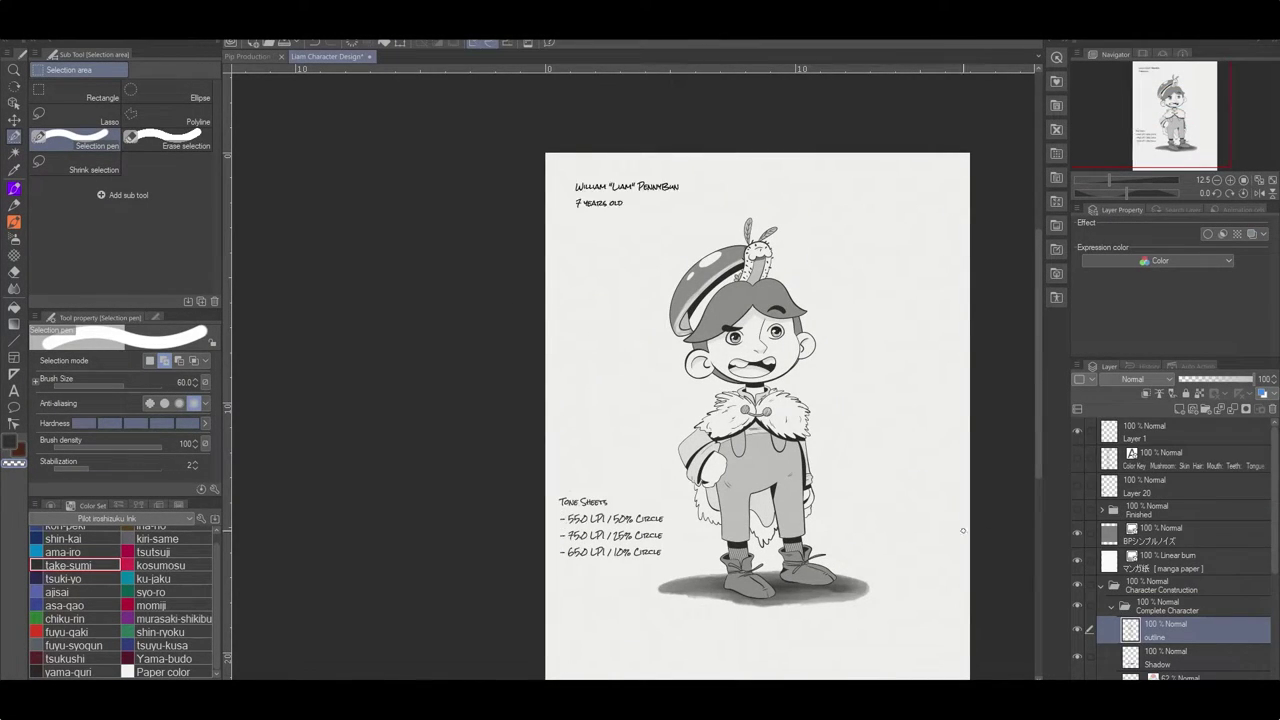
left_click(165, 38)
key("Escape")
key("ctrl+v")
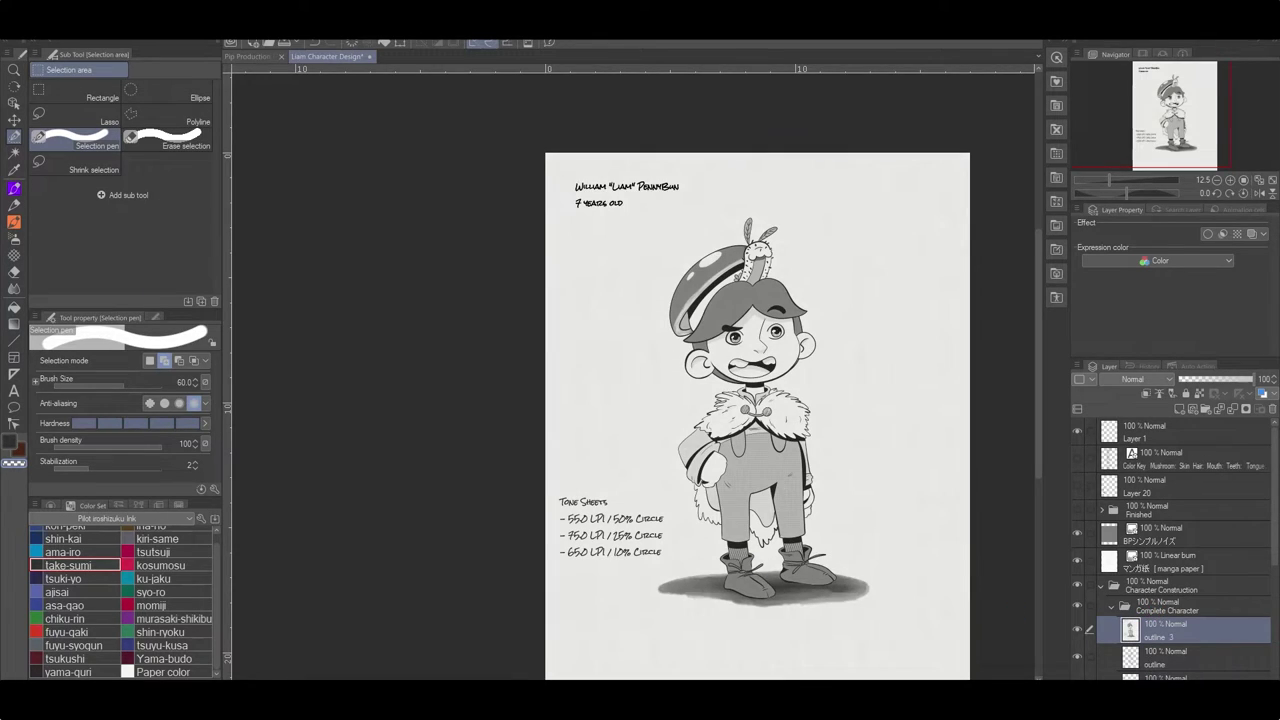
Move the flattened copy into the Finished folder below outline 2, hide it and rename it with a B&W label.
left_click_drag(1176, 563, 1180, 430)
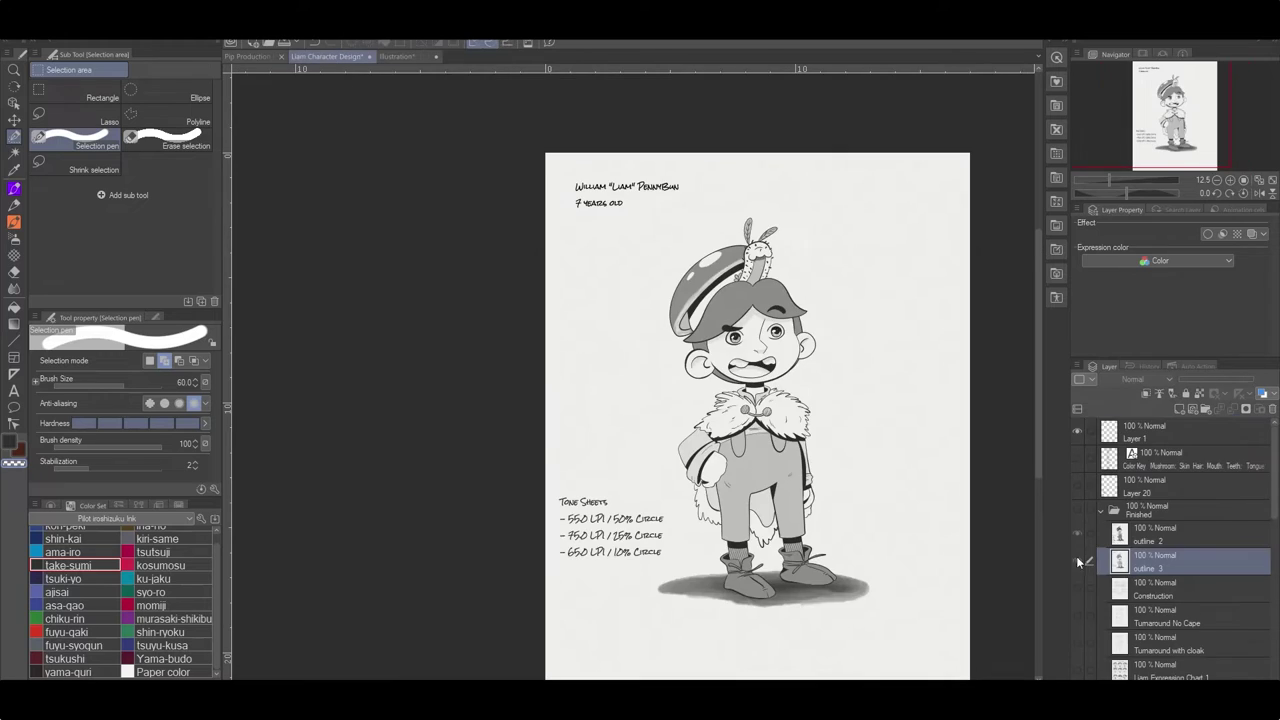
scroll(1158, 460, "down", 3)
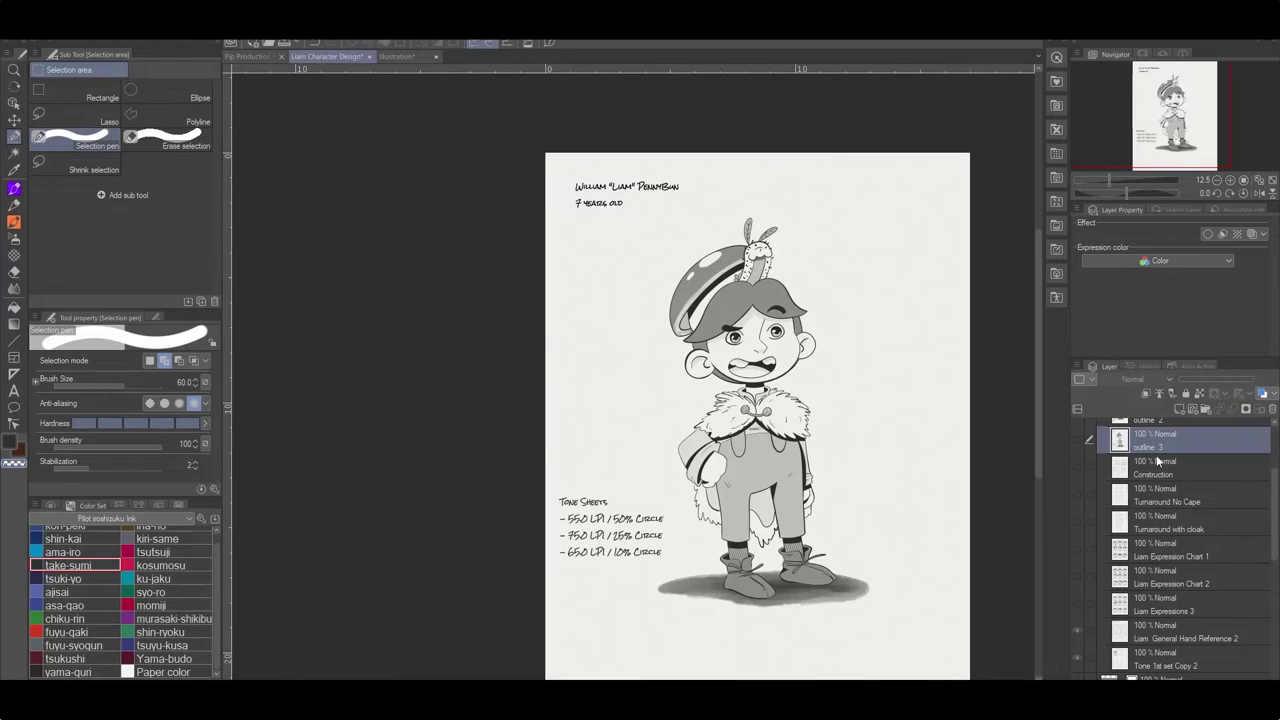
type("&W")
key("Return")
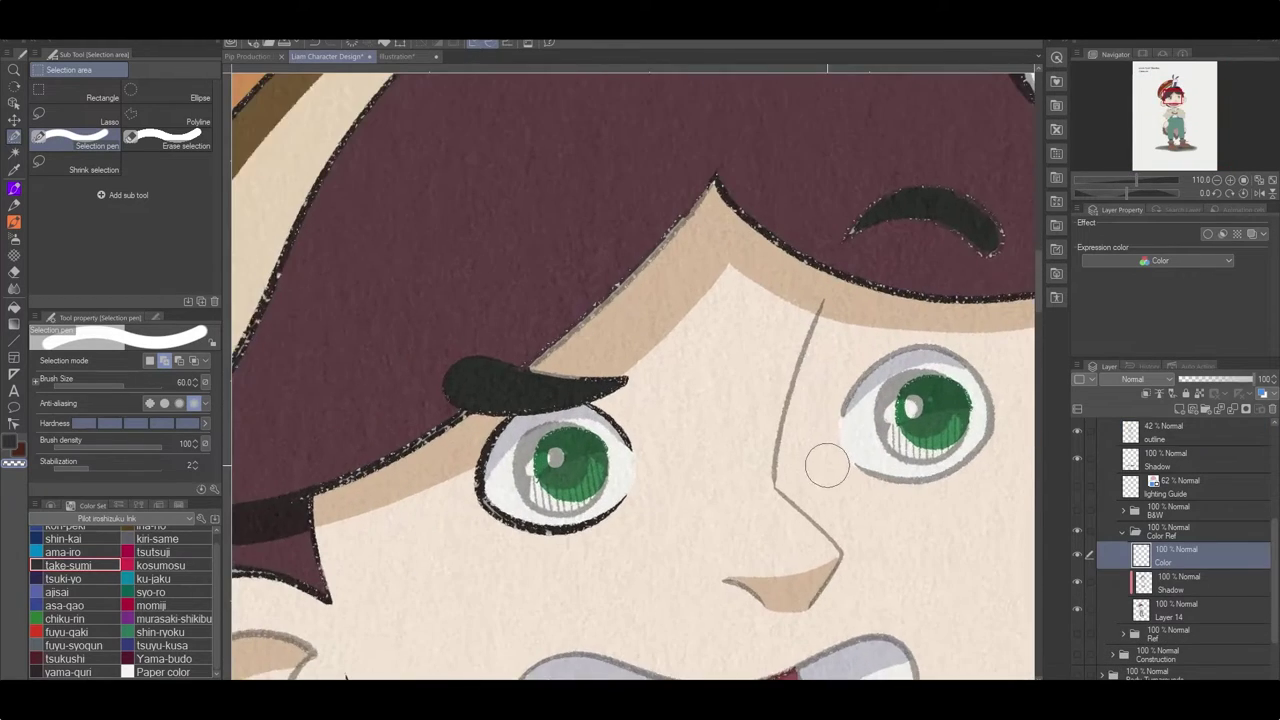
Try the outline layer at 93% opacity in the colour version and remove the Color layer from the Color Ref folder.
left_click(1165, 441)
left_click(1250, 383)
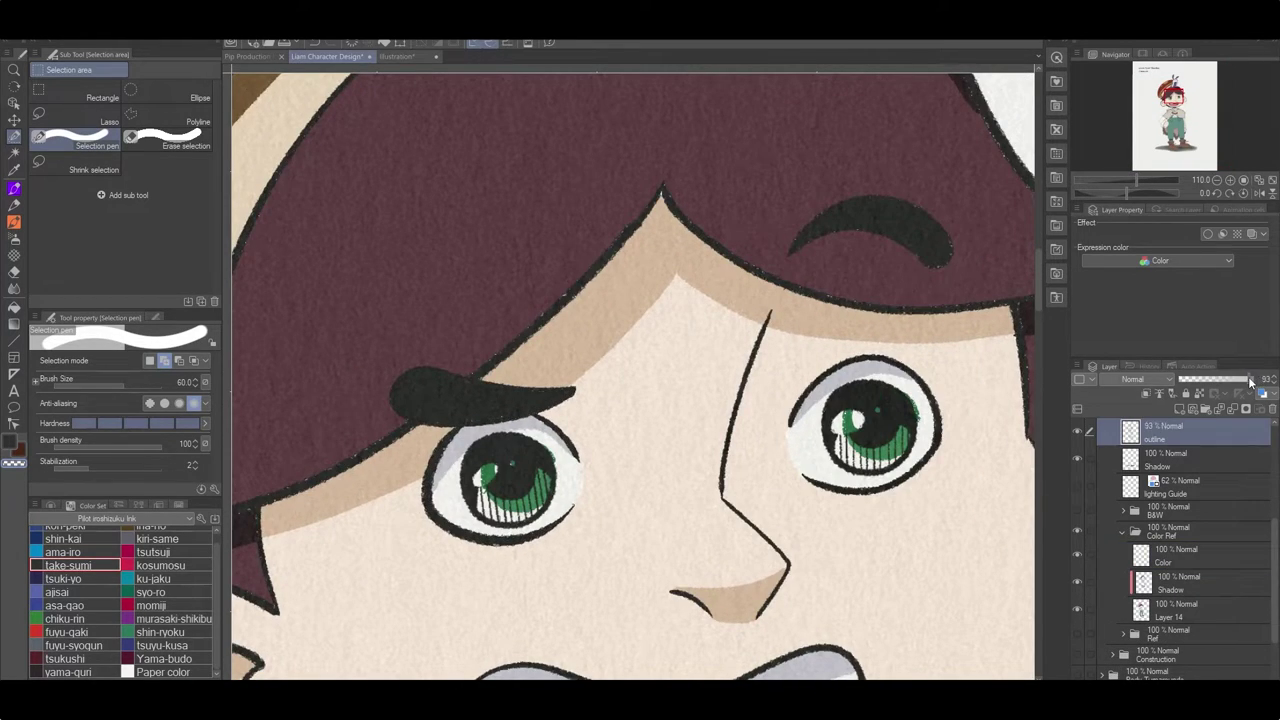
left_click(1165, 555)
scroll(1180, 540, "down", 1)
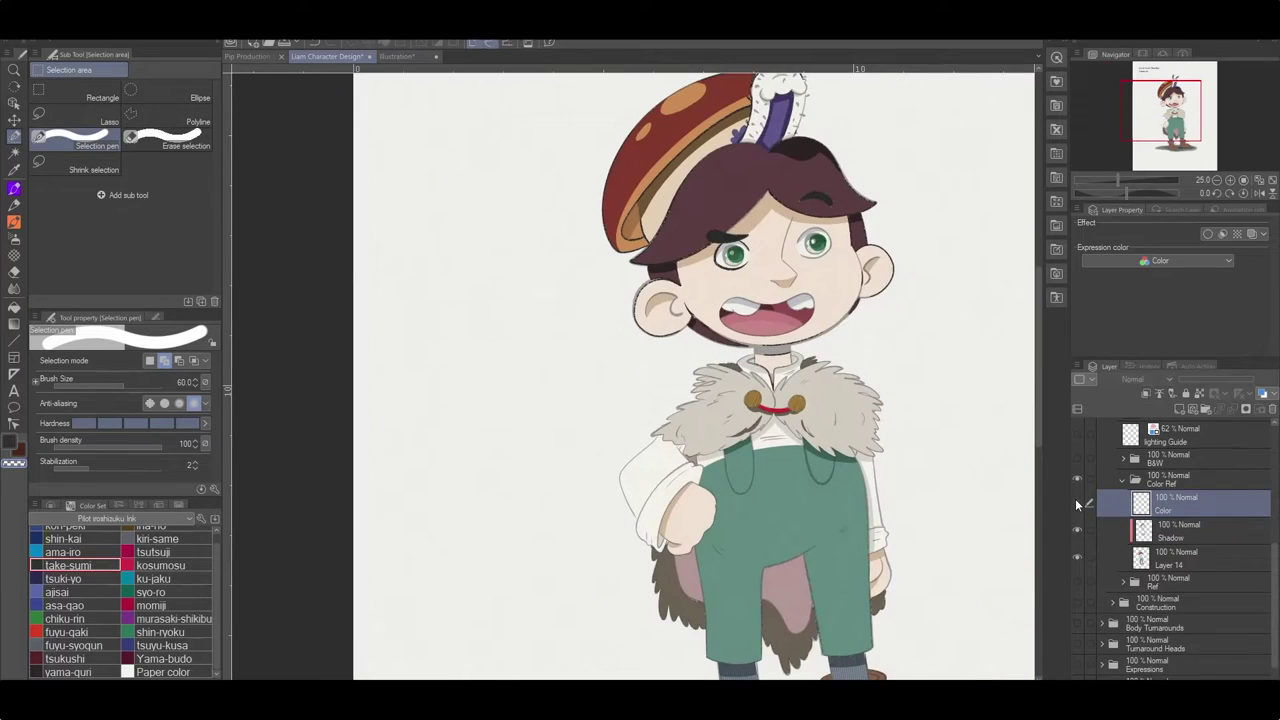
scroll(914, 317, "down", 5)
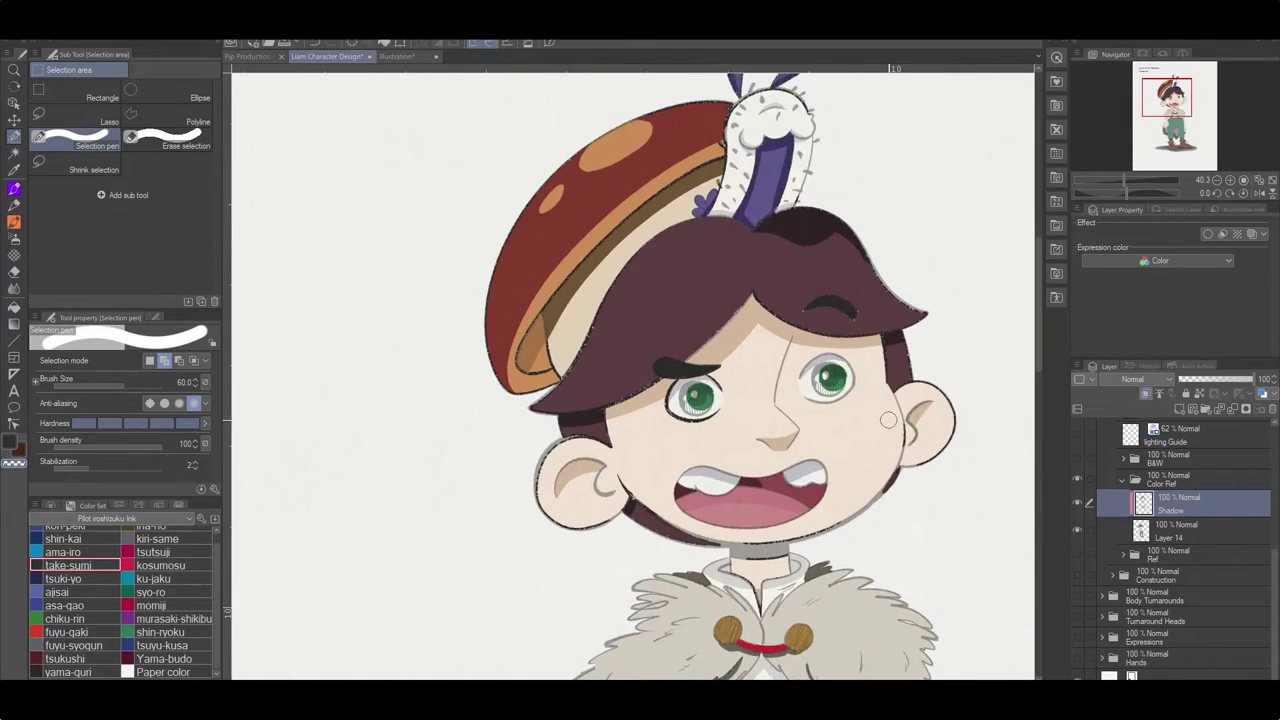
Place a 43% opacity copy of the outline layer in the Color Ref folder with a new raster layer above it.
scroll(1180, 500, "up", 1)
left_click(1165, 432)
scroll(851, 515, "up", 3)
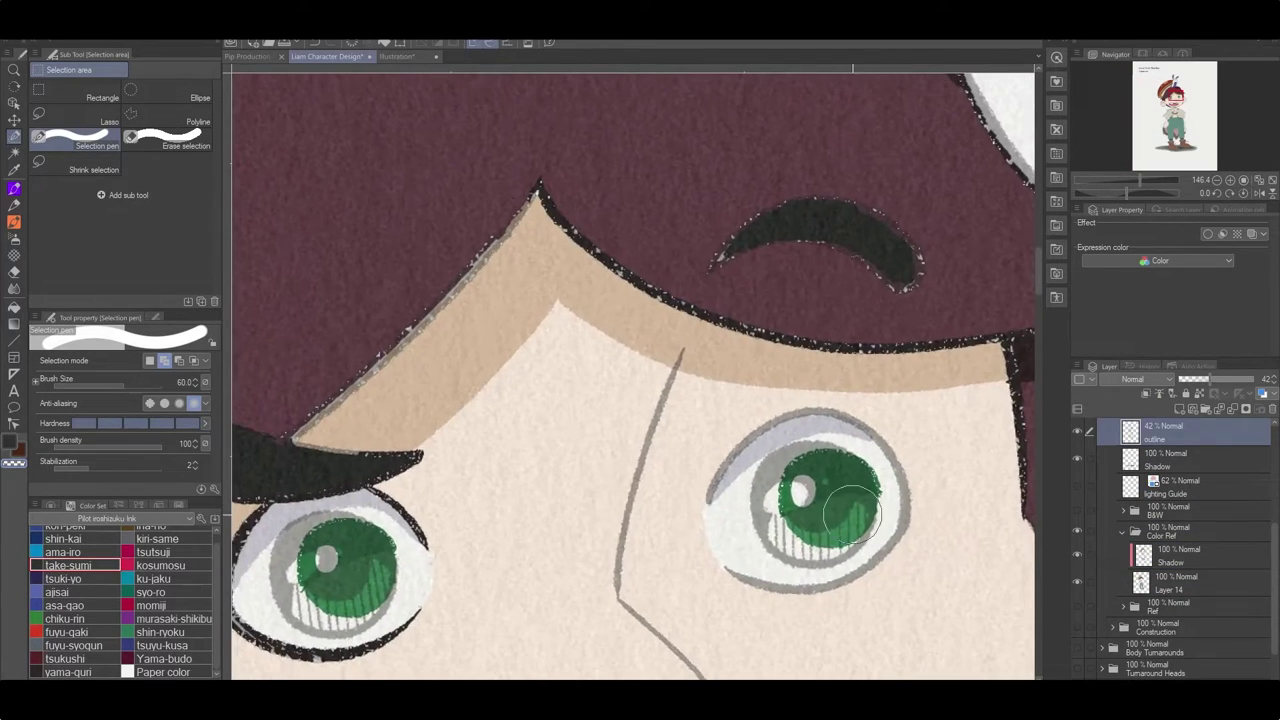
left_click_drag(1158, 443, 1168, 585)
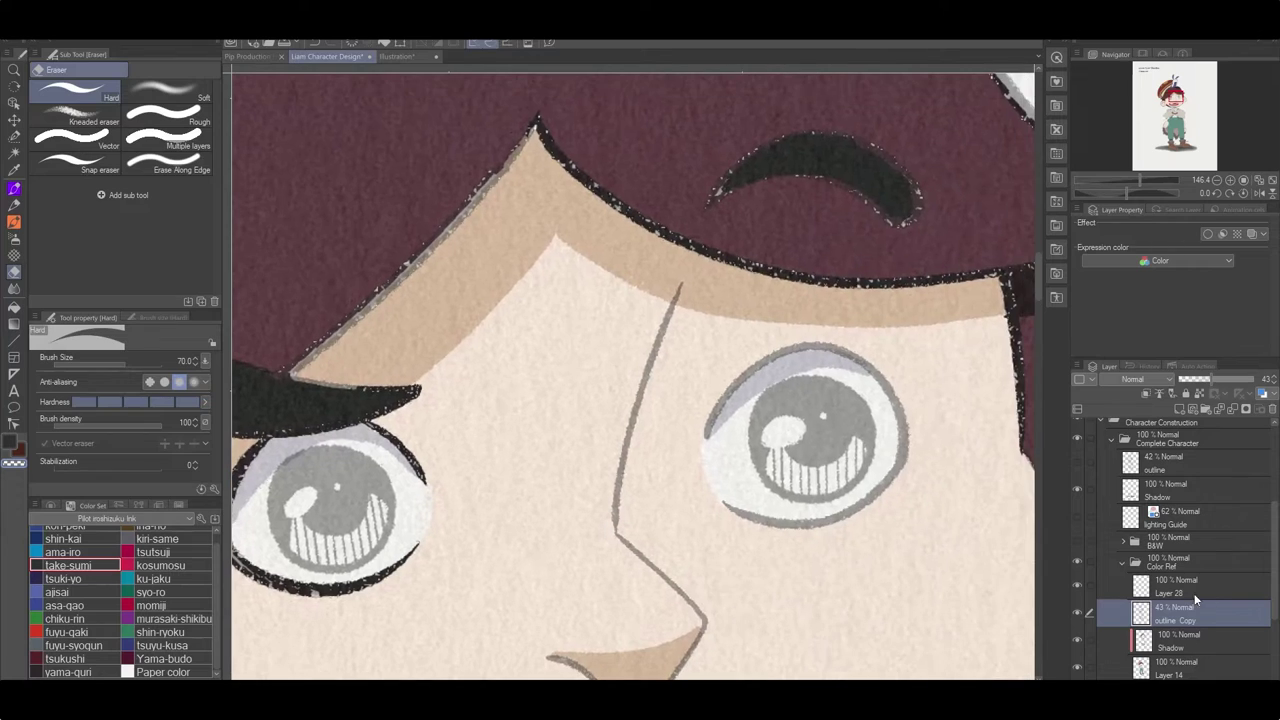
left_click(1077, 587)
Ink black rings around both irises on Layer 28 with the Ink brush.
key("p")
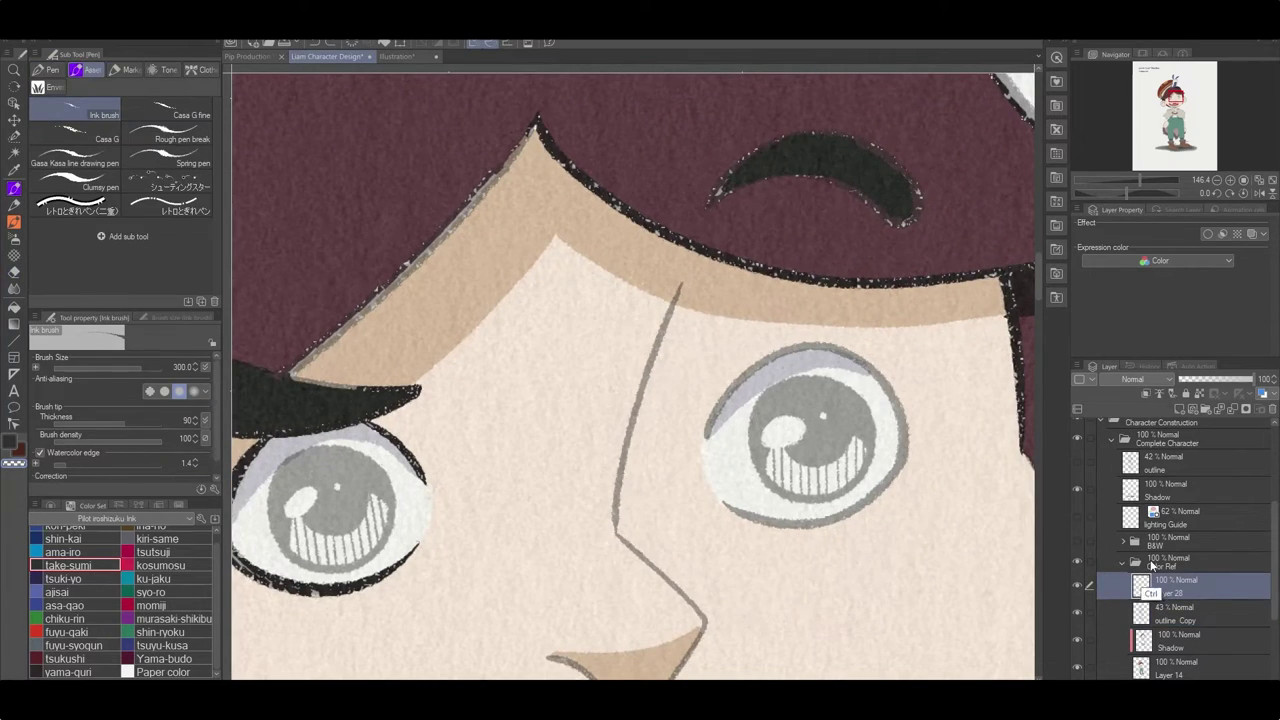
key("b")
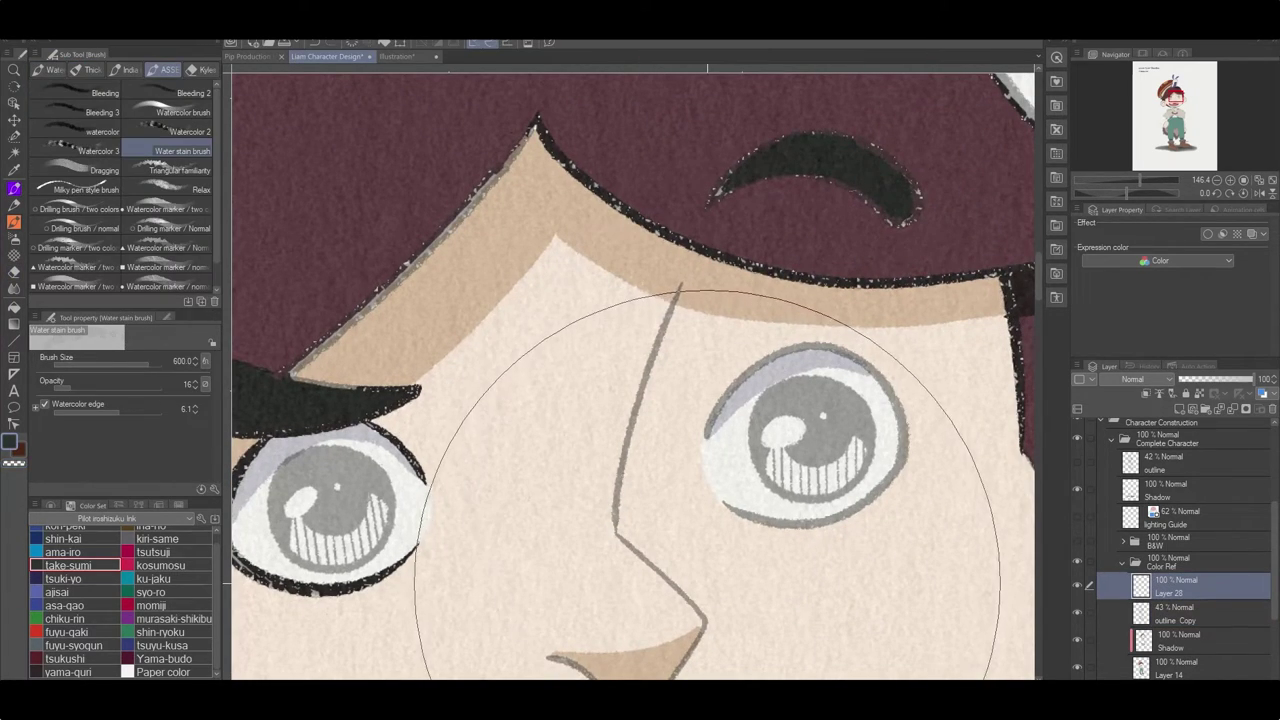
key("p")
key("ctrl+z")
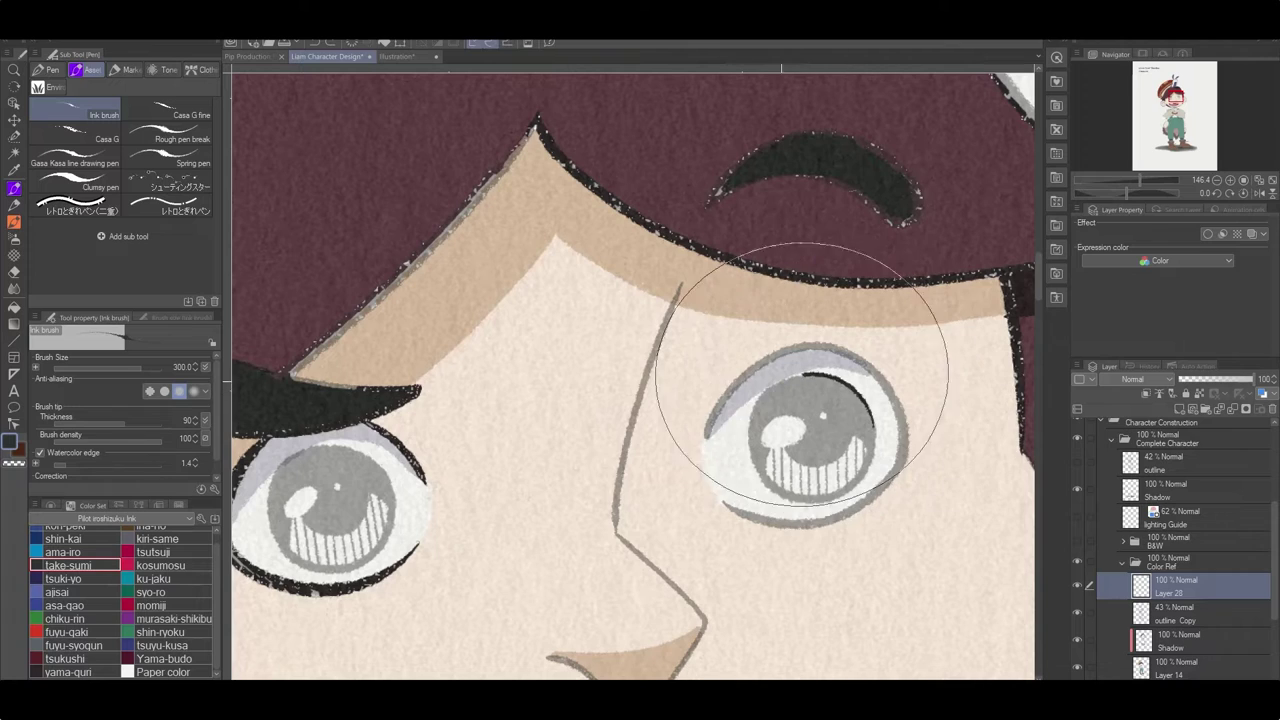
left_click_drag(800, 371, 829, 457)
key("ctrl+z")
mouse_move(800, 371)
left_mouse_down()
mouse_move(813, 498)
mouse_move(859, 458)
mouse_move(872, 418)
left_mouse_up()
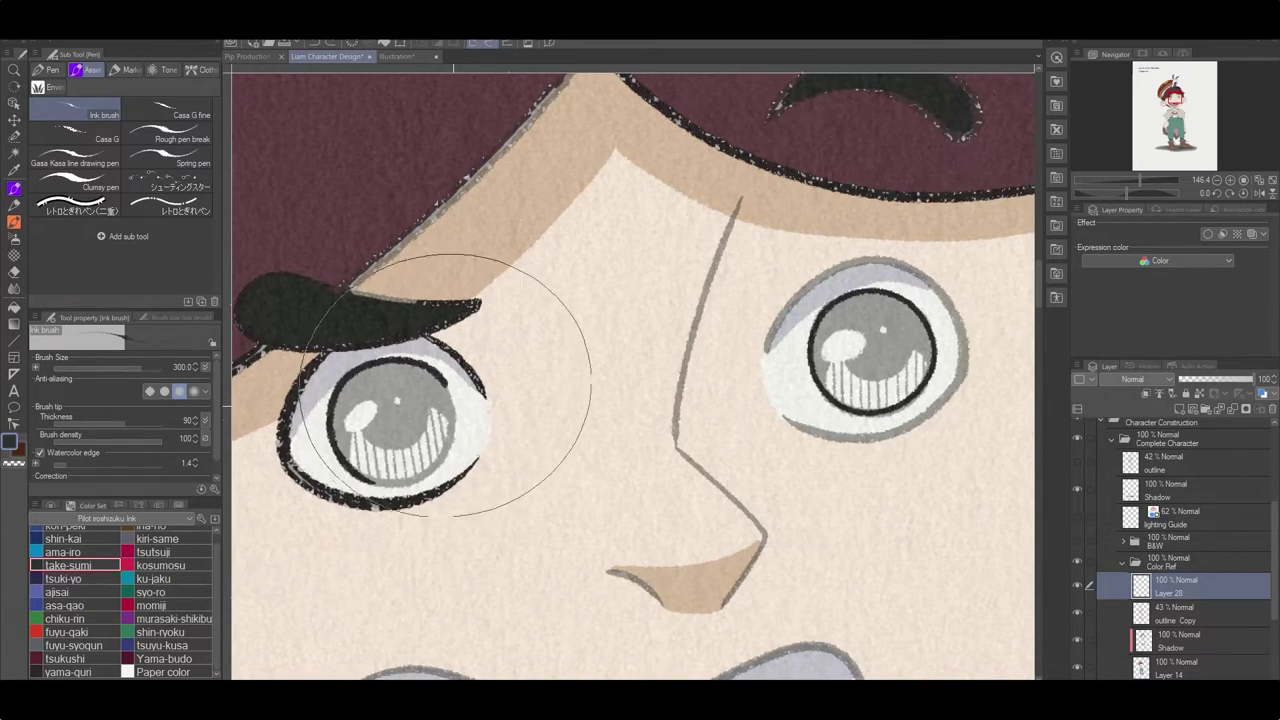
Hide the Shadow layer in the Color Ref folder and show the color key text with its swatches.
left_click(1181, 660)
key("ctrl+minus")
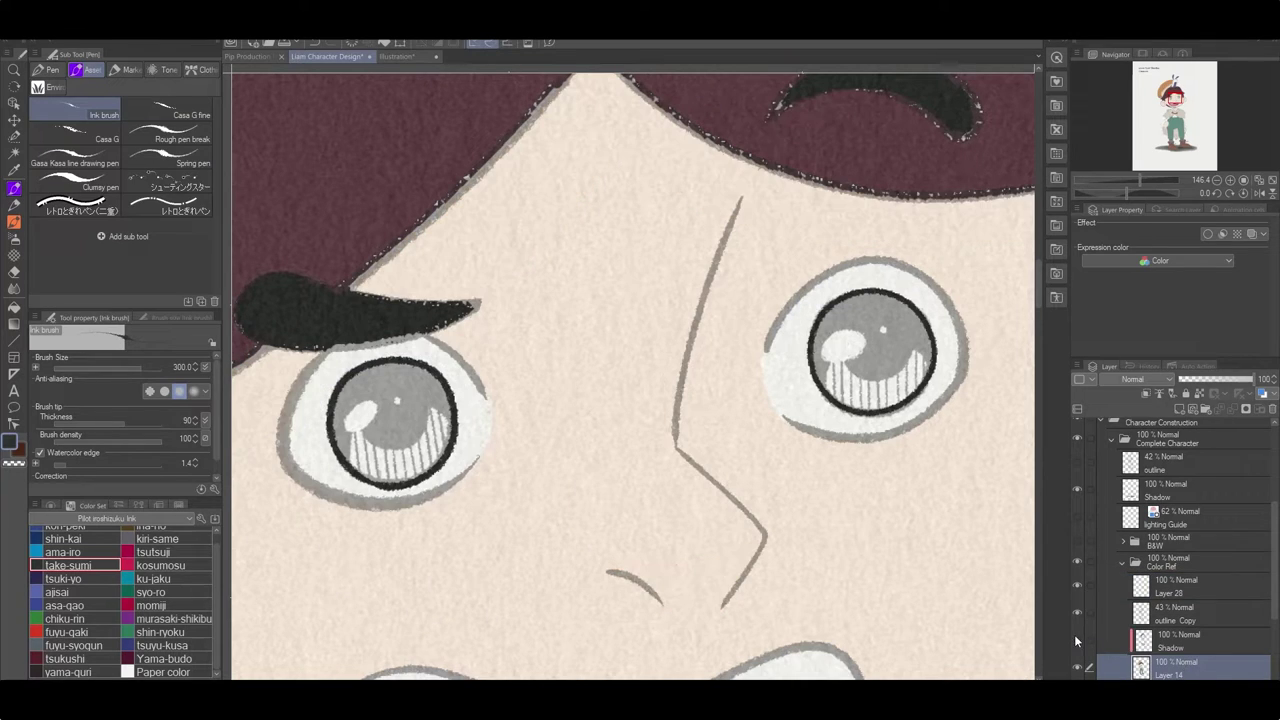
left_click(1181, 640)
key("ctrl+minus")
left_click_drag(600, 600, 542, 314)
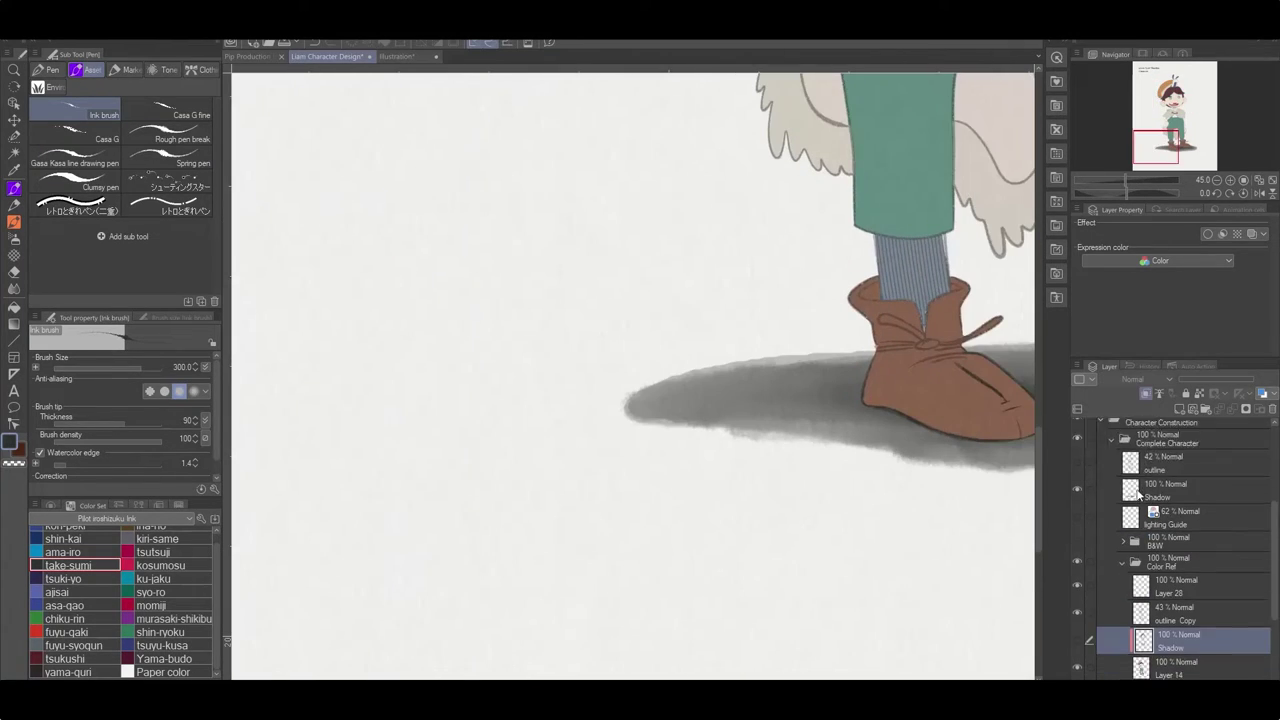
scroll(1078, 618, "up", 5)
left_click(1077, 458)
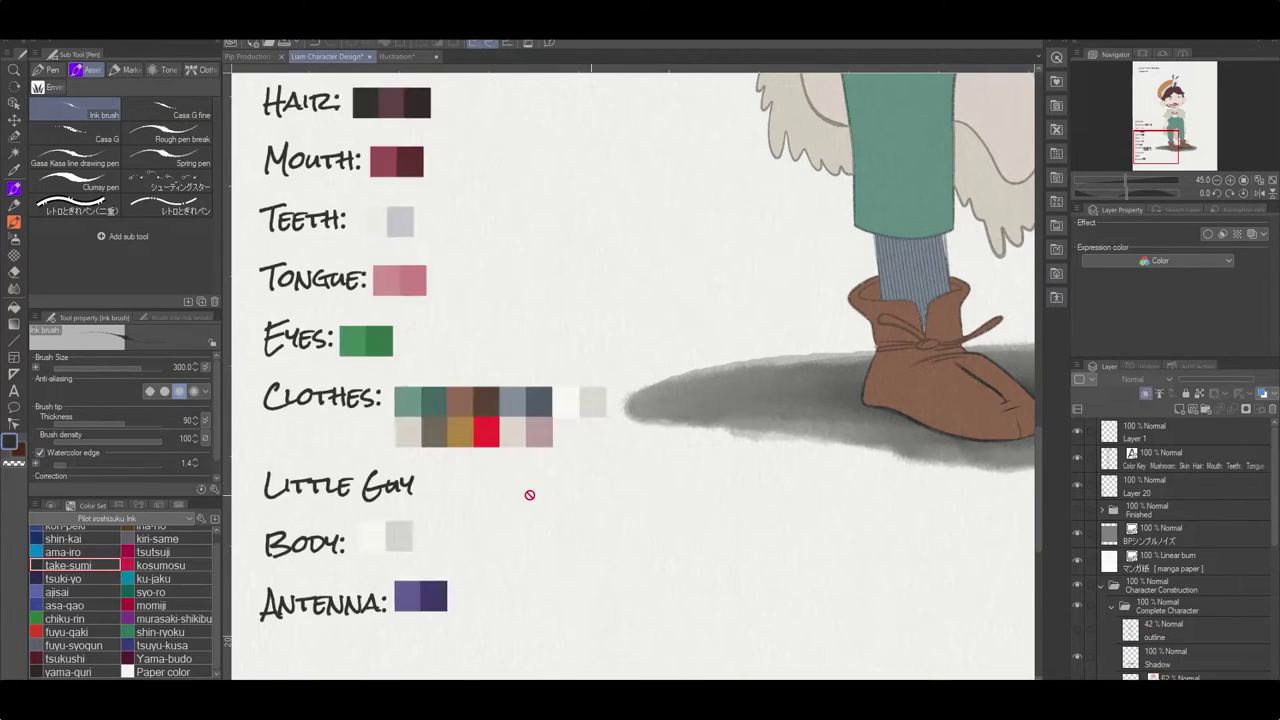
Add a dark green third swatch to the Eyes row of the color key on Layer 20 and pick up that green.
left_click_drag(528, 494, 626, 680)
key("m")
left_click(1145, 487)
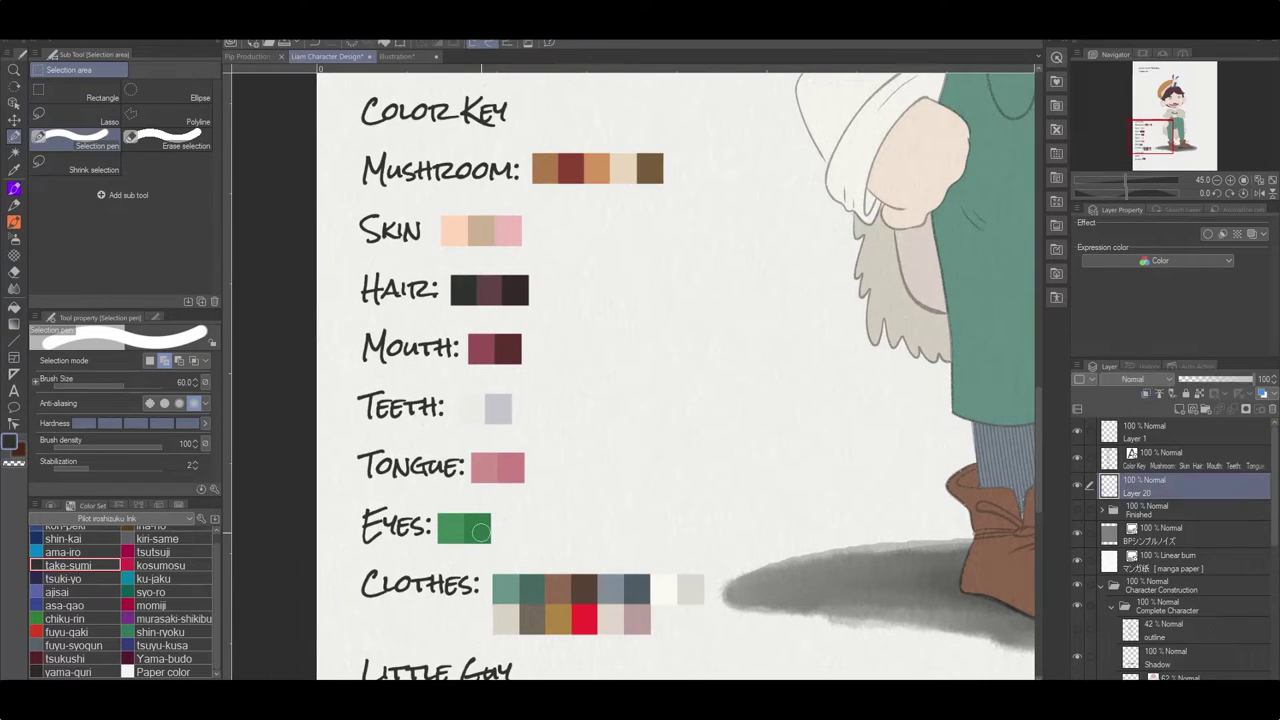
key("w")
left_click(463, 290)
left_click(500, 530)
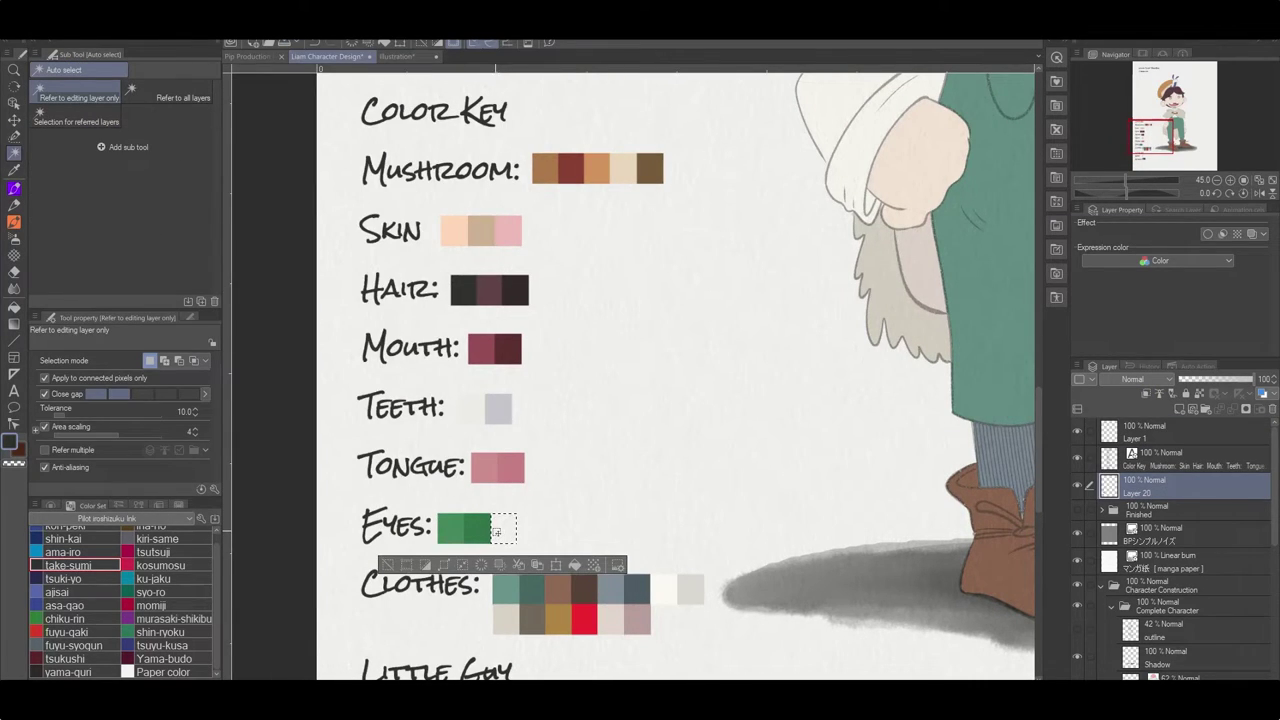
key("i")
left_click(476, 524)
left_click(50, 505)
key("ctrl+d")
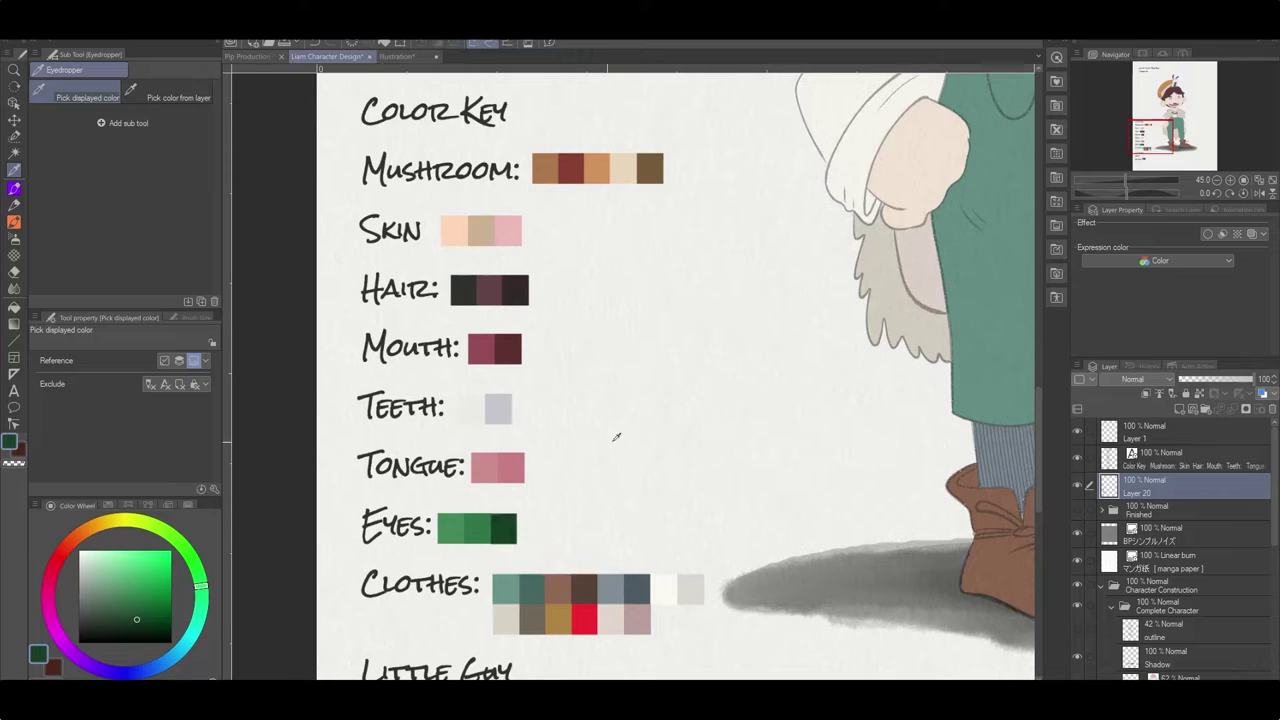
Copy both irises from the outline copy in the Color Ref folder onto their own layer and tint that layer blue.
scroll(614, 357, "up", 5)
scroll(1190, 598, "down", 5)
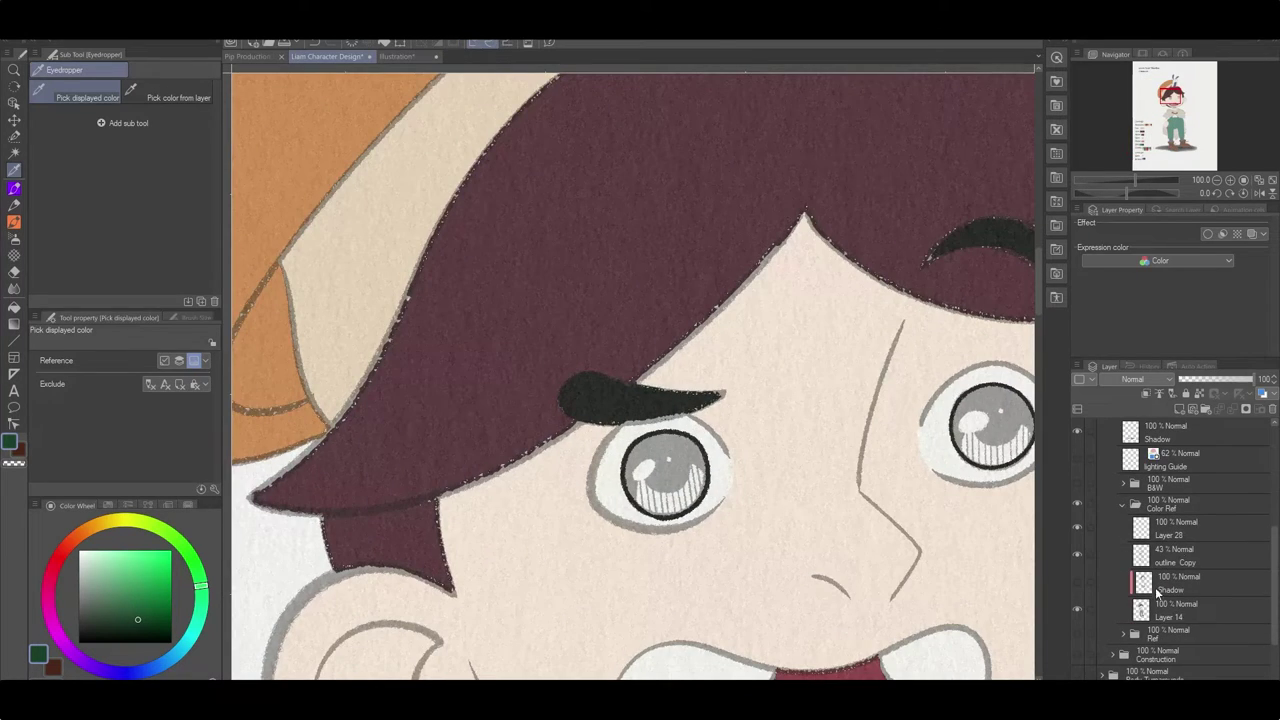
left_click(1165, 606)
key("p")
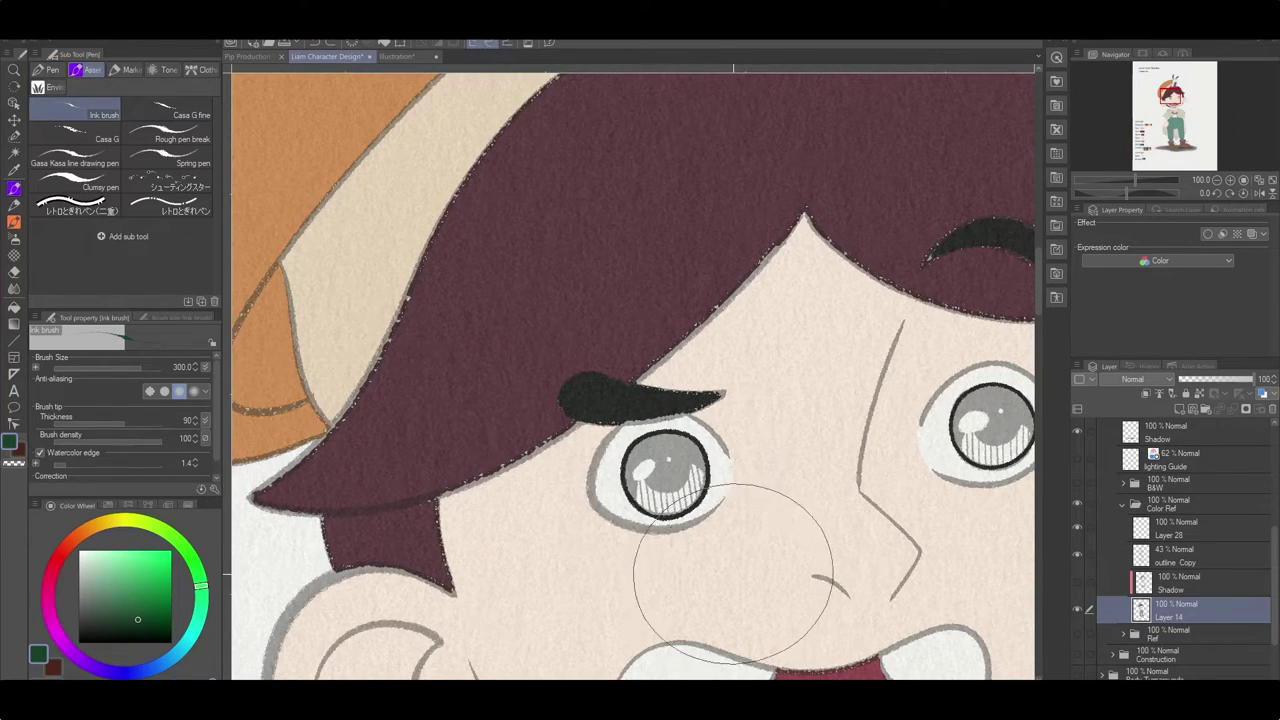
left_click(1175, 556)
key("m")
left_click_drag(650, 465, 690, 482)
left_click_drag(962, 412, 990, 430)
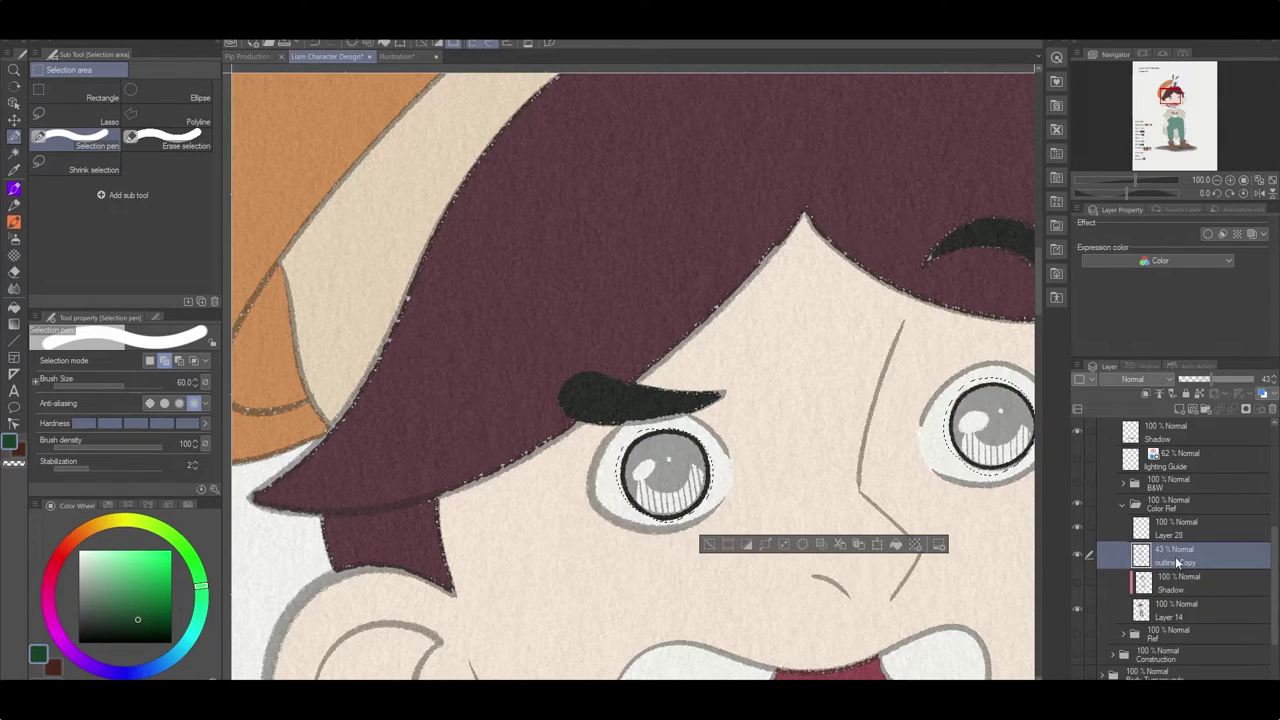
key("ctrl+c")
key("ctrl+v")
left_click(1251, 233)
key("ctrl+d")
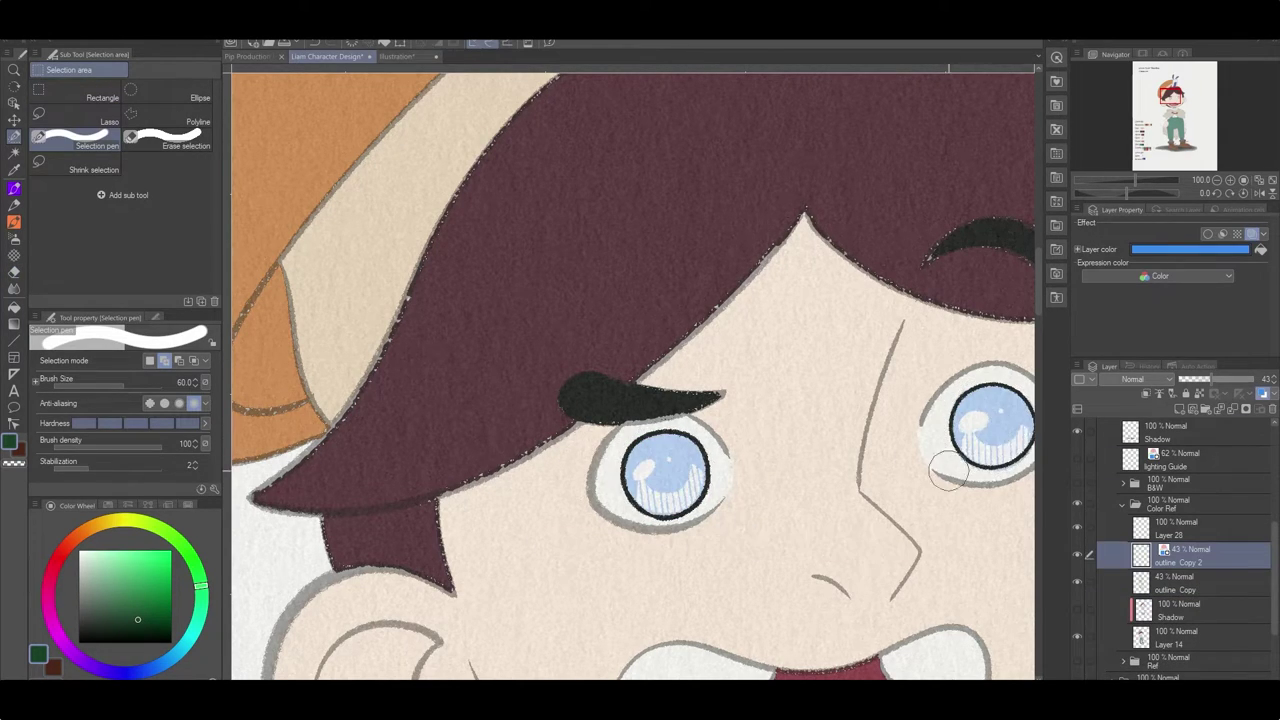
Try filling the upper part of the first iris with mid green on Layer 28.
key("p")
key("alt+bracketright")
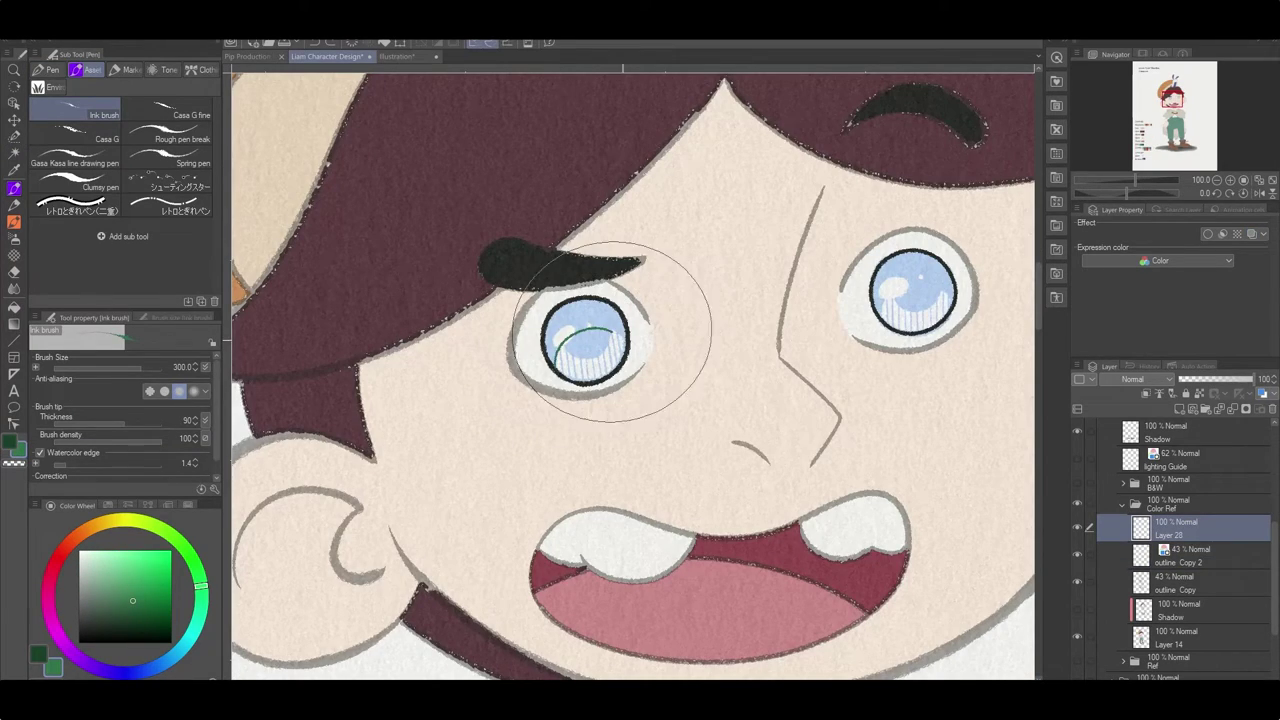
key("g")
left_click(598, 318)
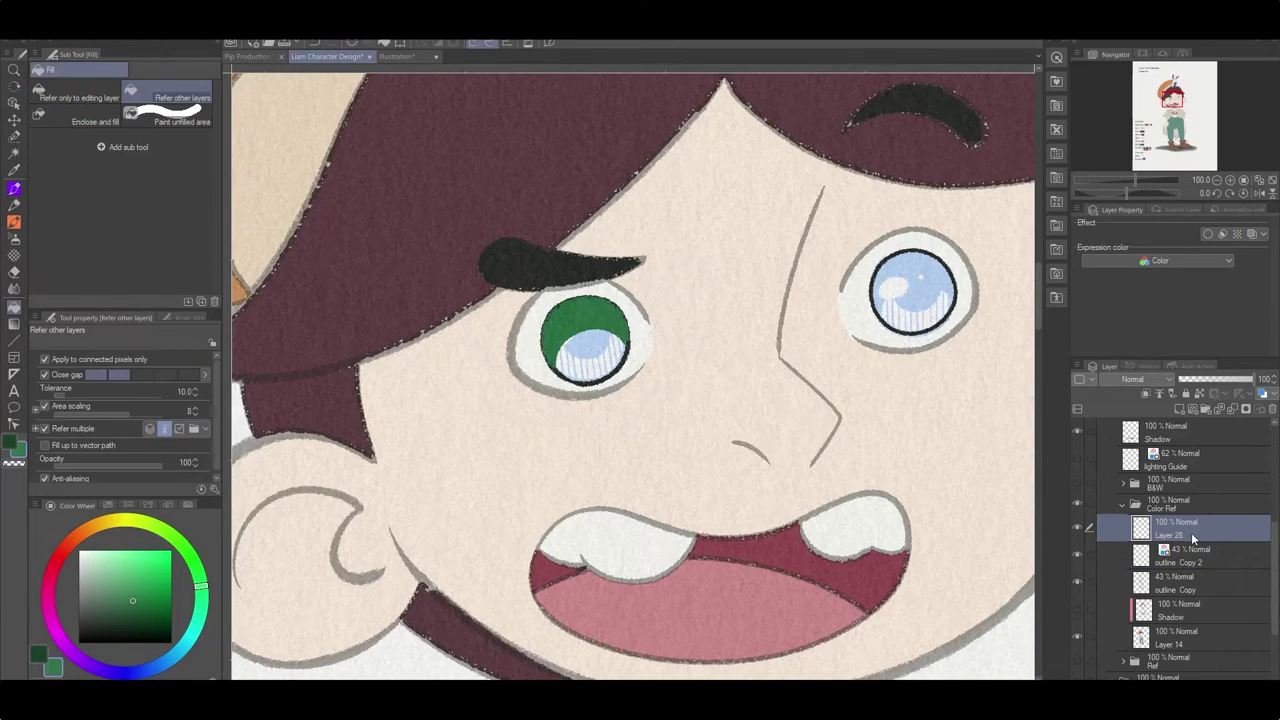
left_click(1196, 583)
key("ctrl+z")
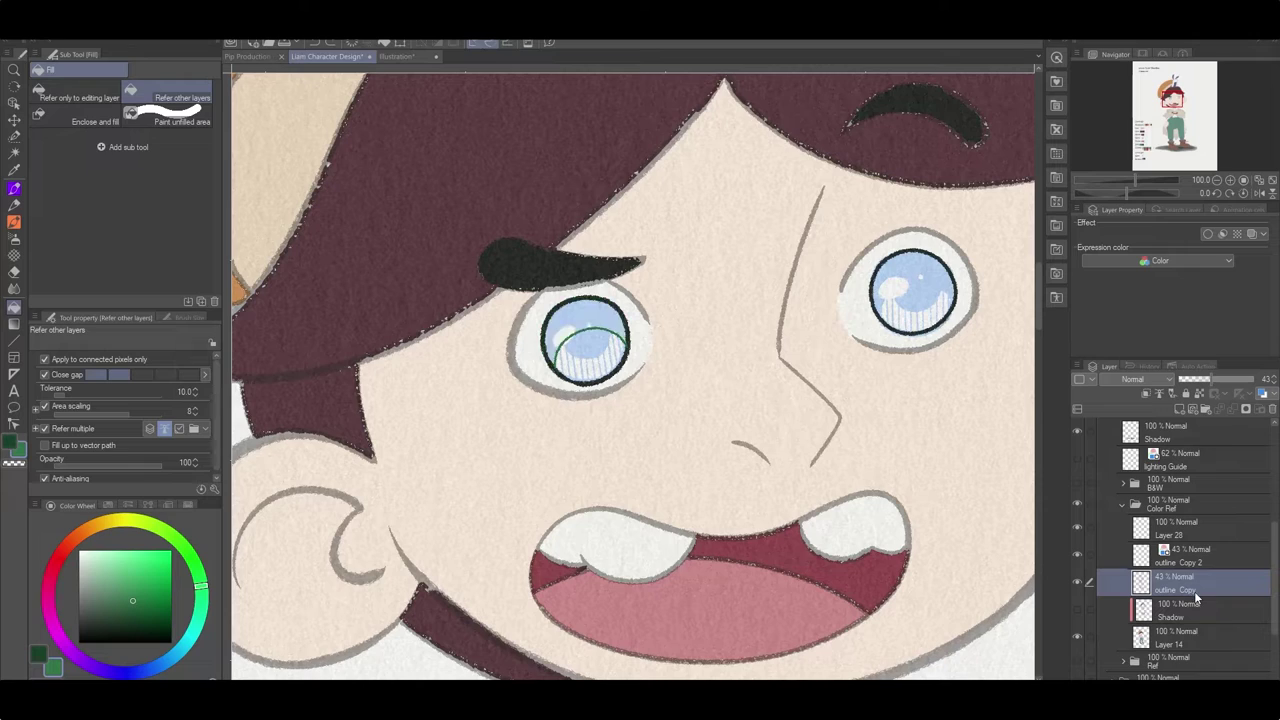
left_click(1178, 636)
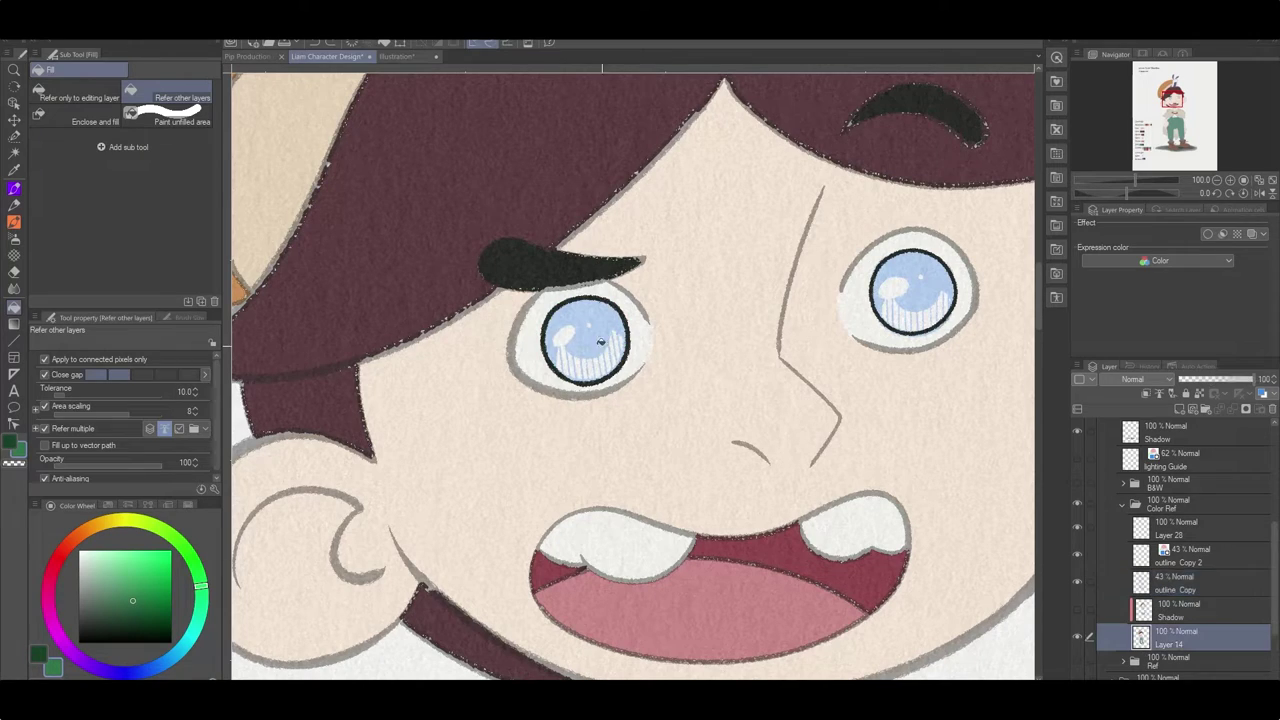
Set the full outline copy to 100% opacity and merge it with Layer 28 above the blue iris guide.
left_click(1182, 550)
left_click_drag(1185, 583, 1185, 552)
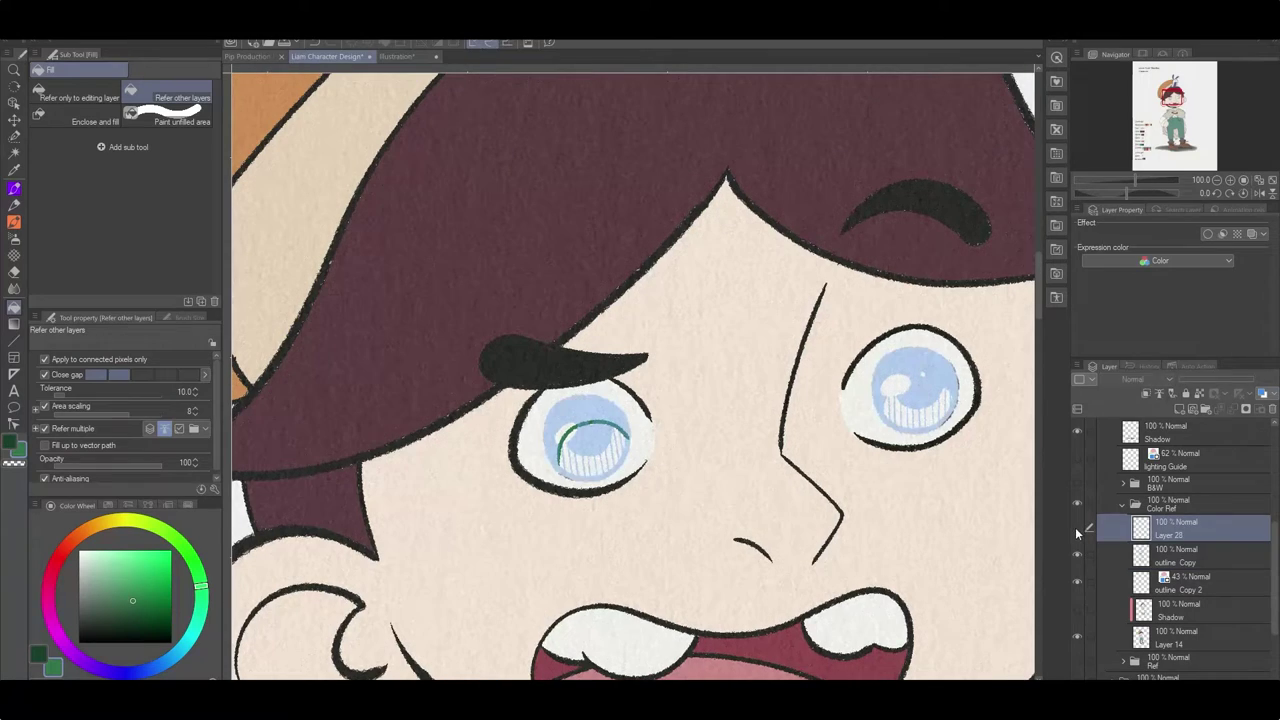
left_click_drag(1180, 530, 1183, 585)
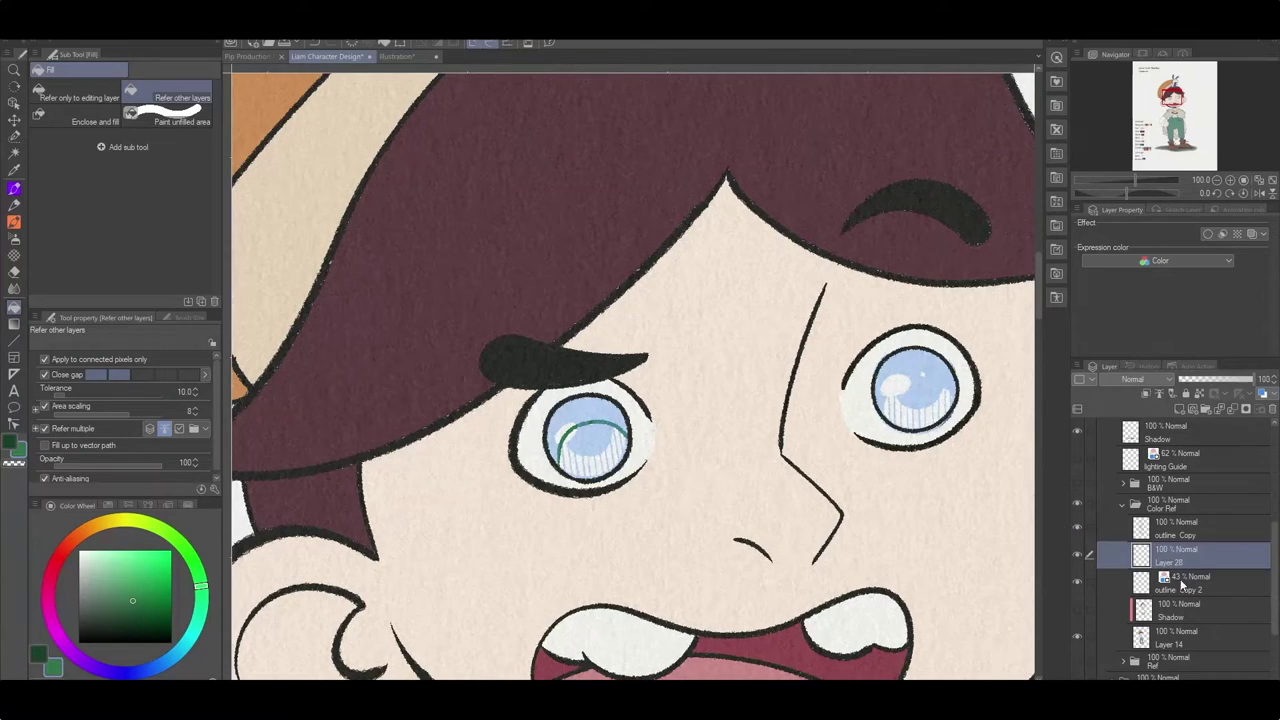
key("ctrl+e")
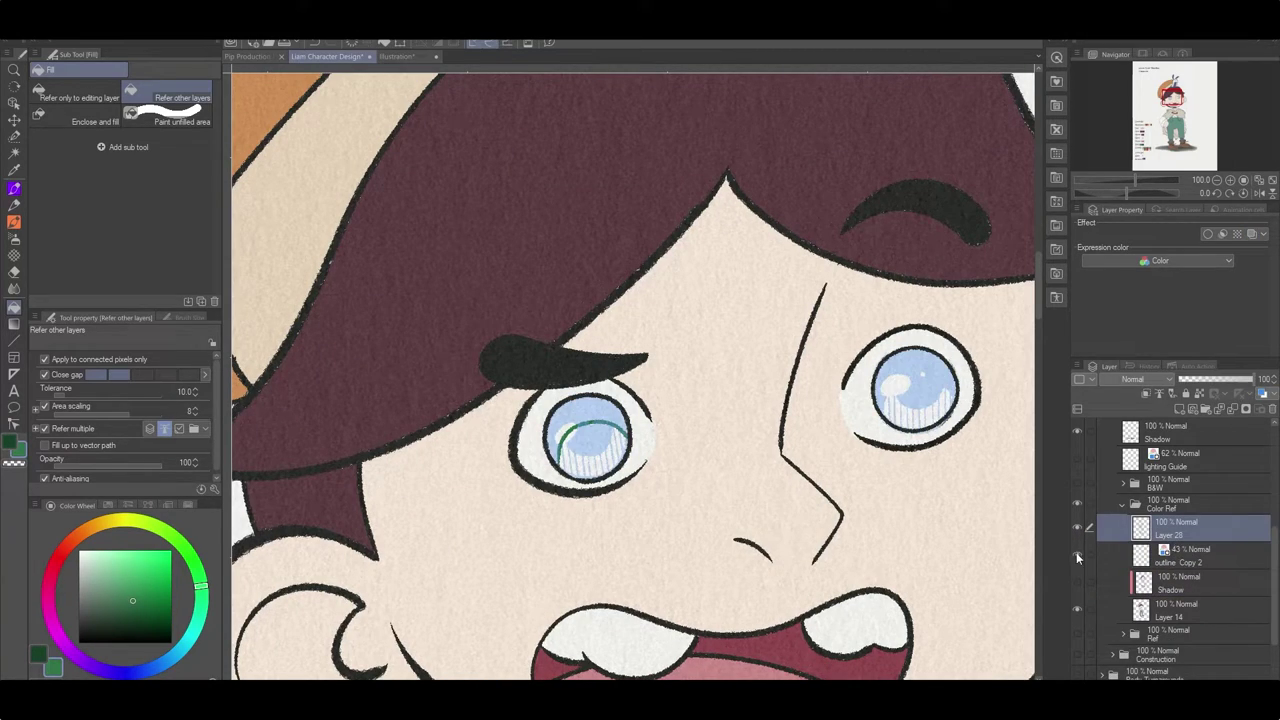
Paint the upper part of both irises mid green on Layer 14, following the blue guide.
left_click(1180, 608)
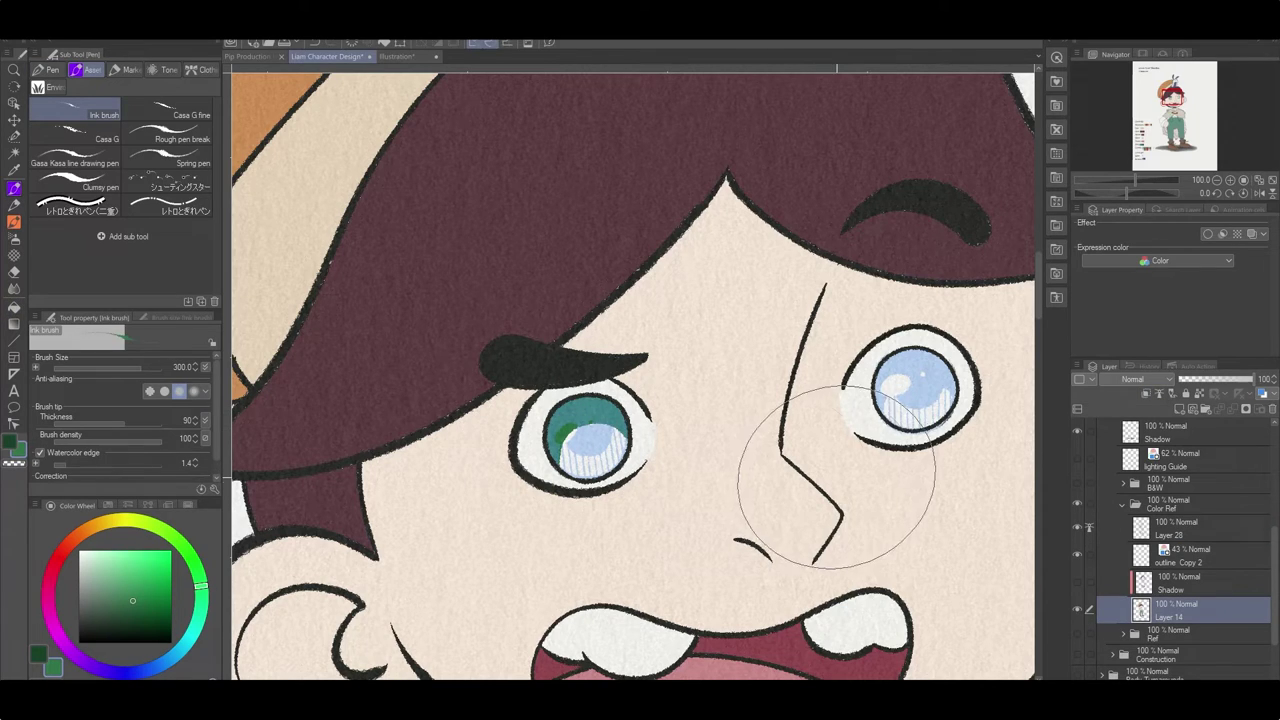
left_click_drag(884, 404, 906, 381)
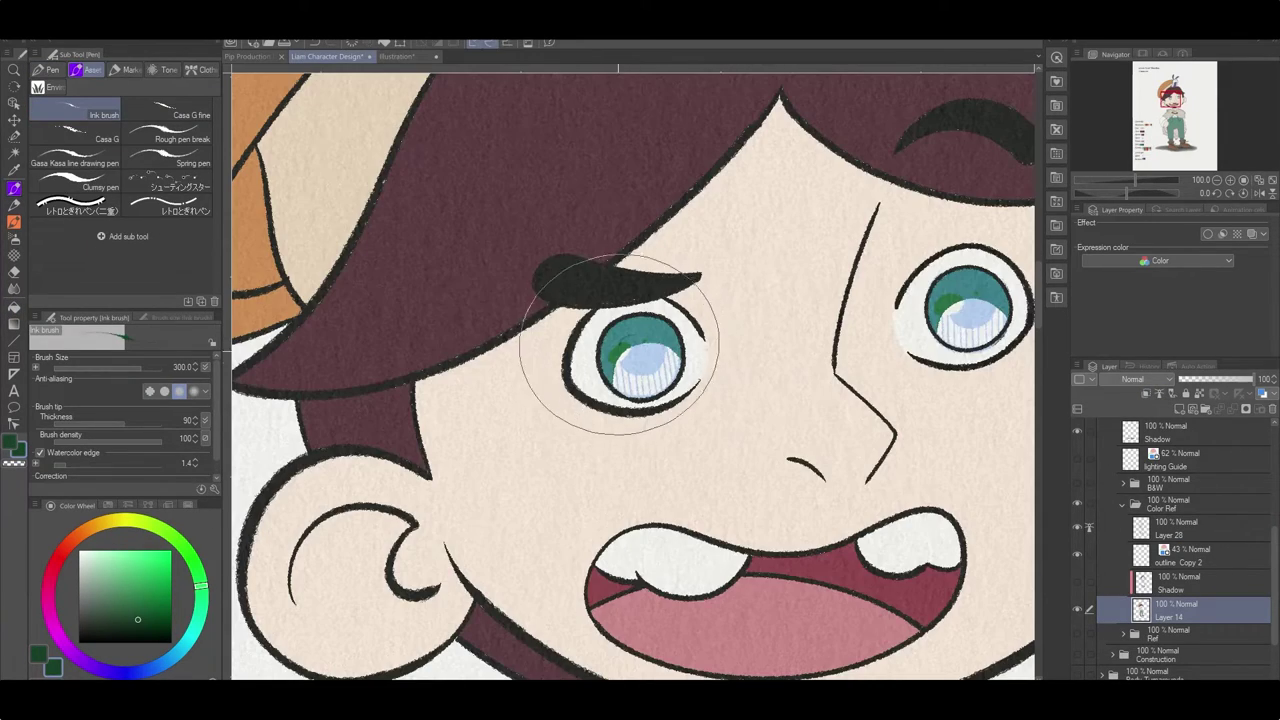
Try painting a dark green pupil directly on Layer 14.
mouse_move(623, 357)
left_mouse_down()
mouse_move(652, 371)
mouse_move(662, 358)
mouse_move(618, 361)
mouse_move(659, 367)
mouse_move(655, 329)
mouse_move(600, 366)
left_mouse_up()
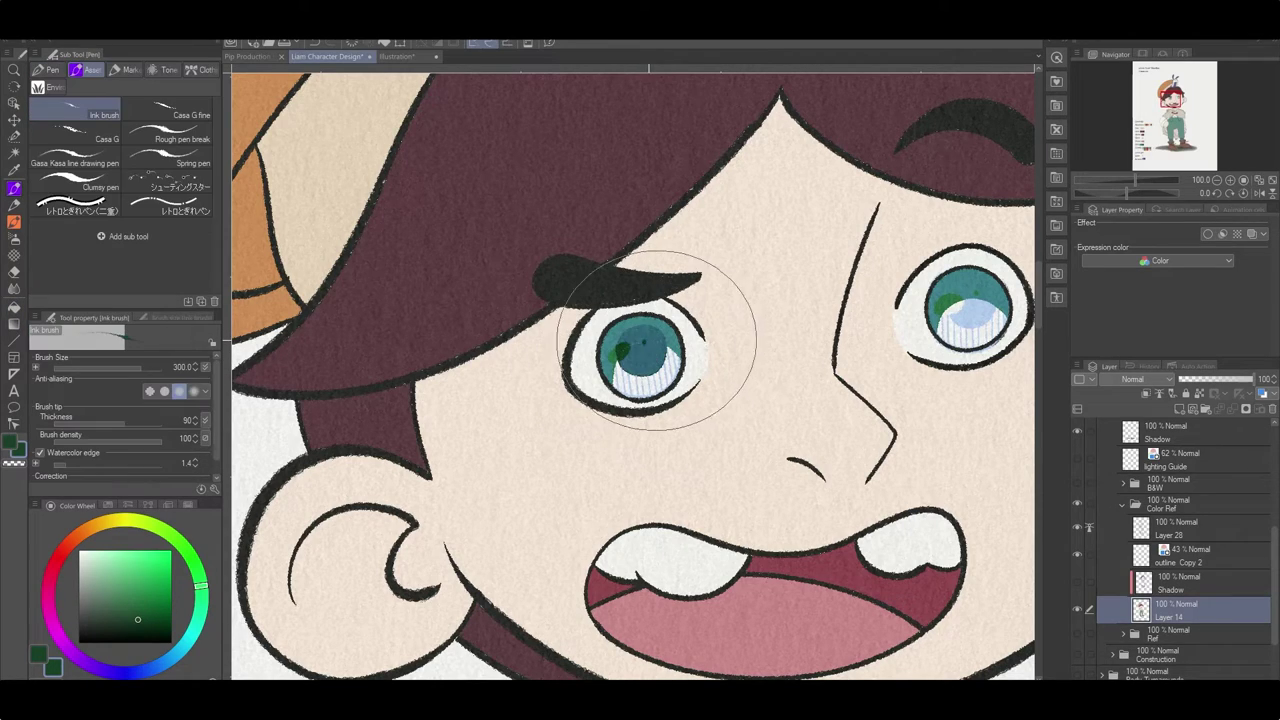
key("ctrl+z")
key("ctrl+z")
key("ctrl+z")
Paint a round dark green pupil on a new layer above Layer 14 and place a copy of it in the other eye.
key("ctrl+shift+n")
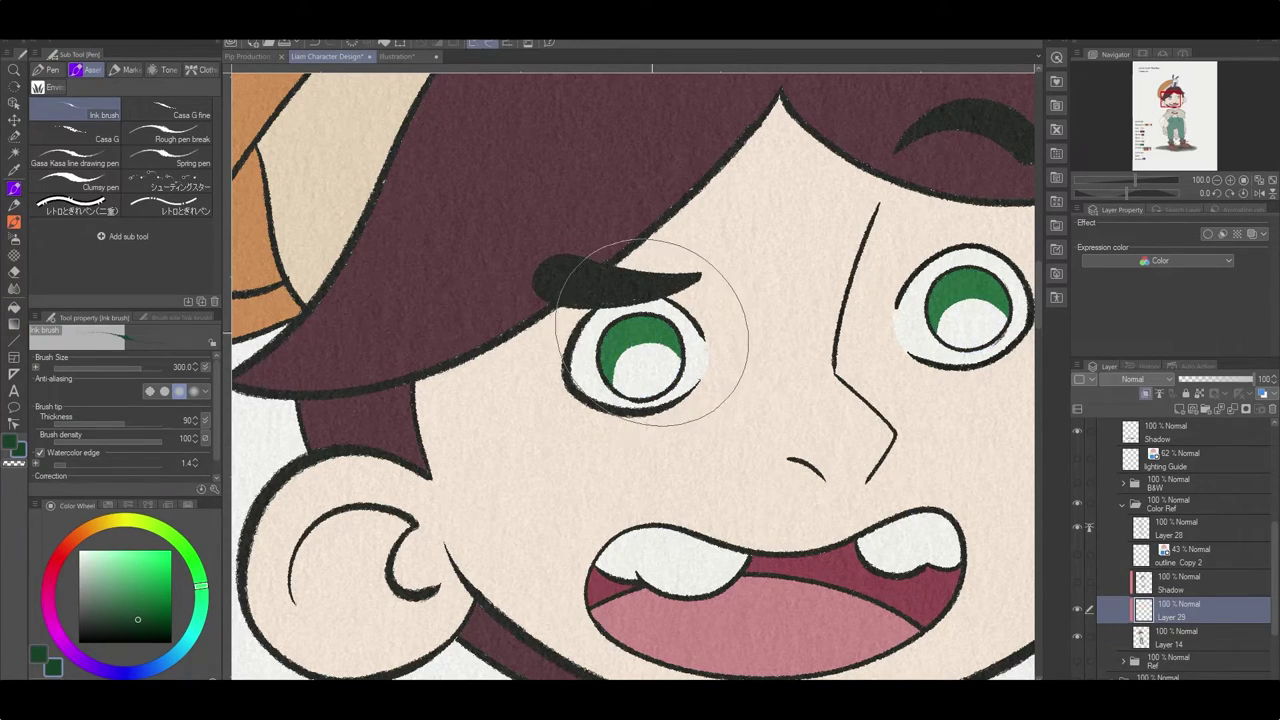
key("e")
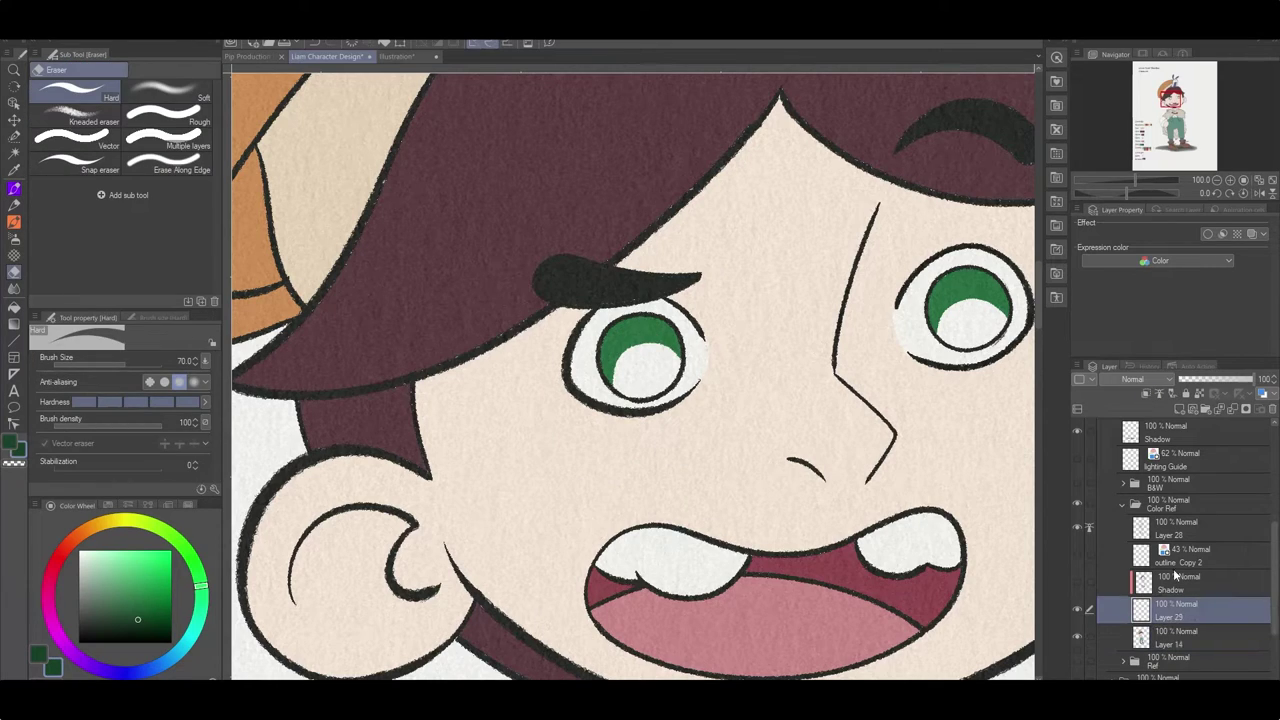
key("p")
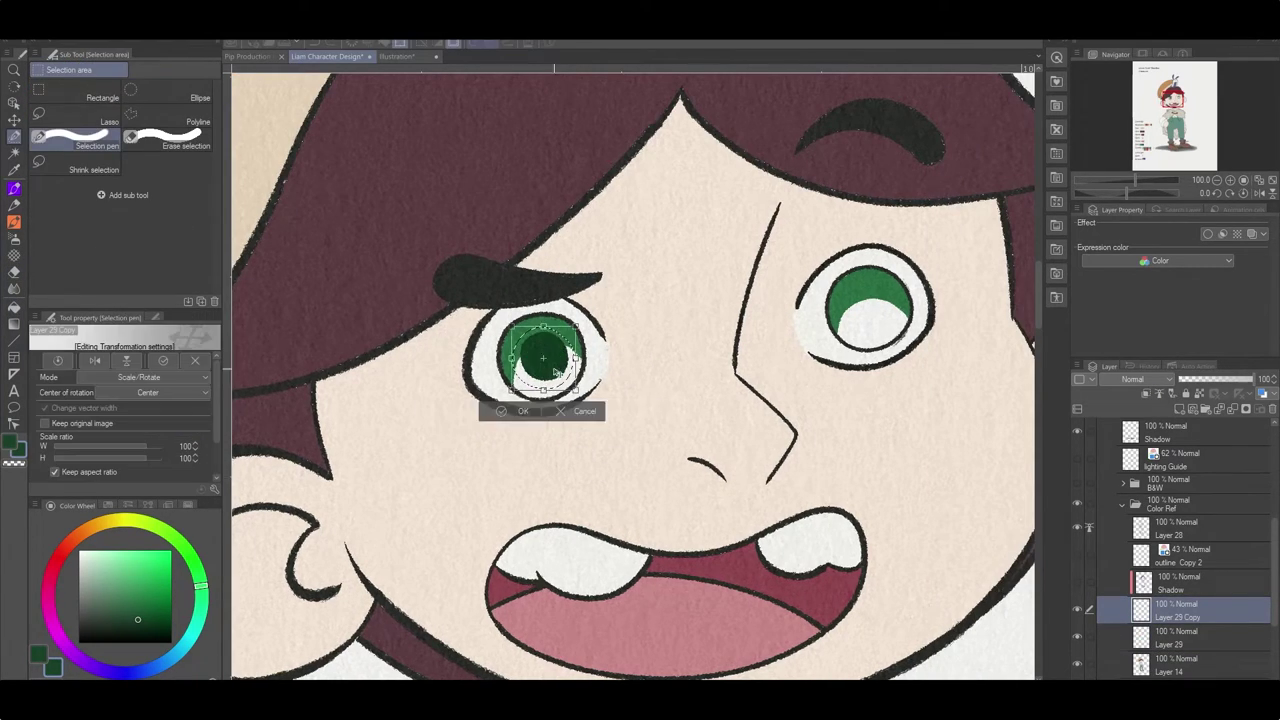
left_click_drag(540, 350, 881, 326)
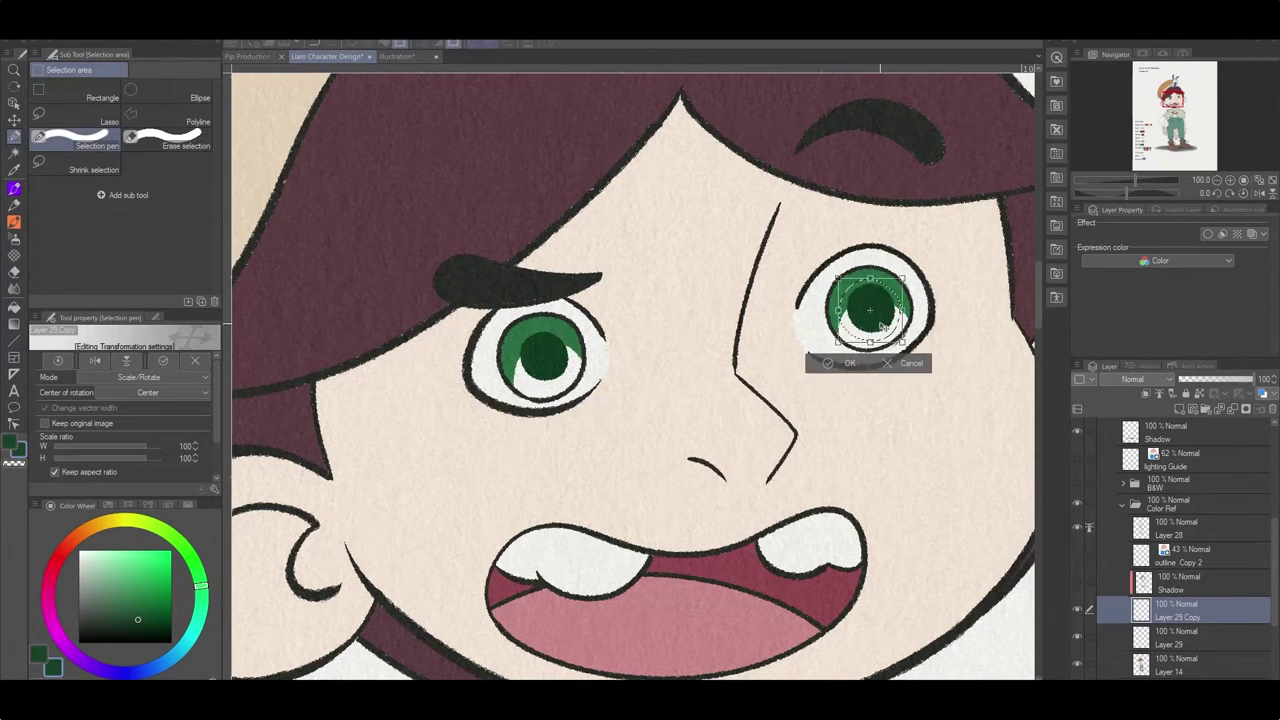
key("Return")
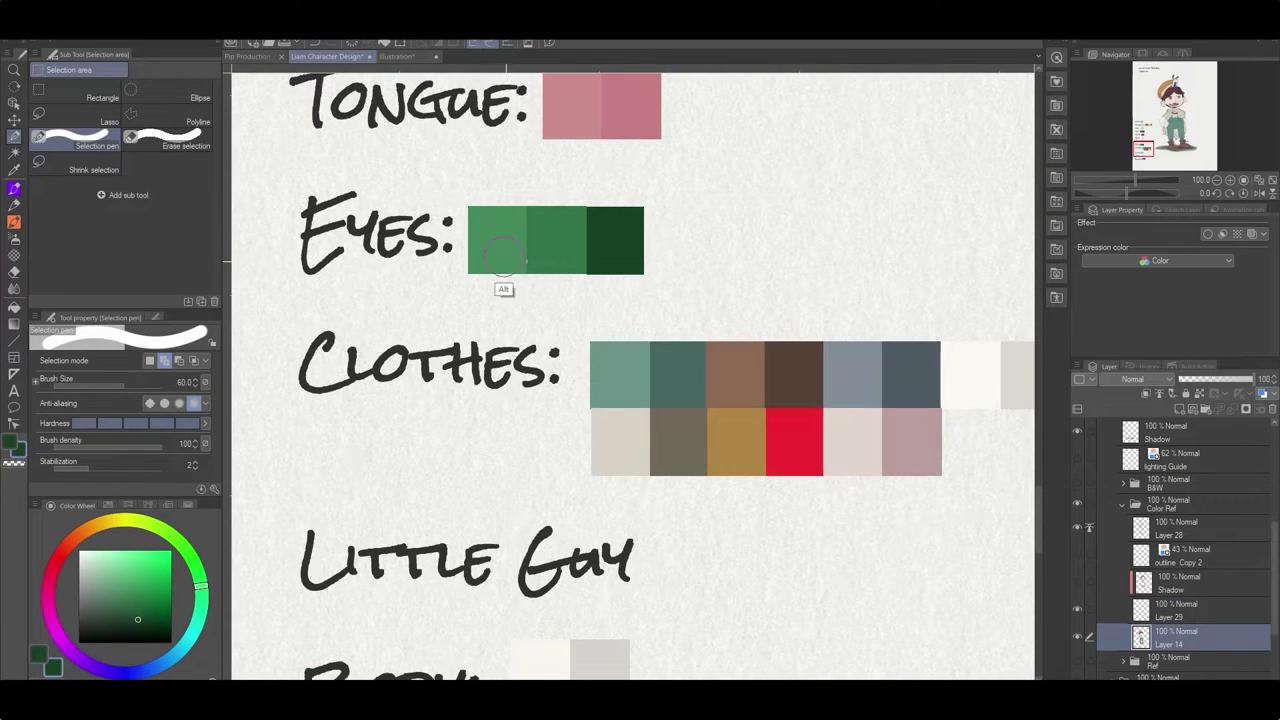
Paint the lower part of both irises light green on a new layer below Layer 14 and erase the overspill.
key("p")
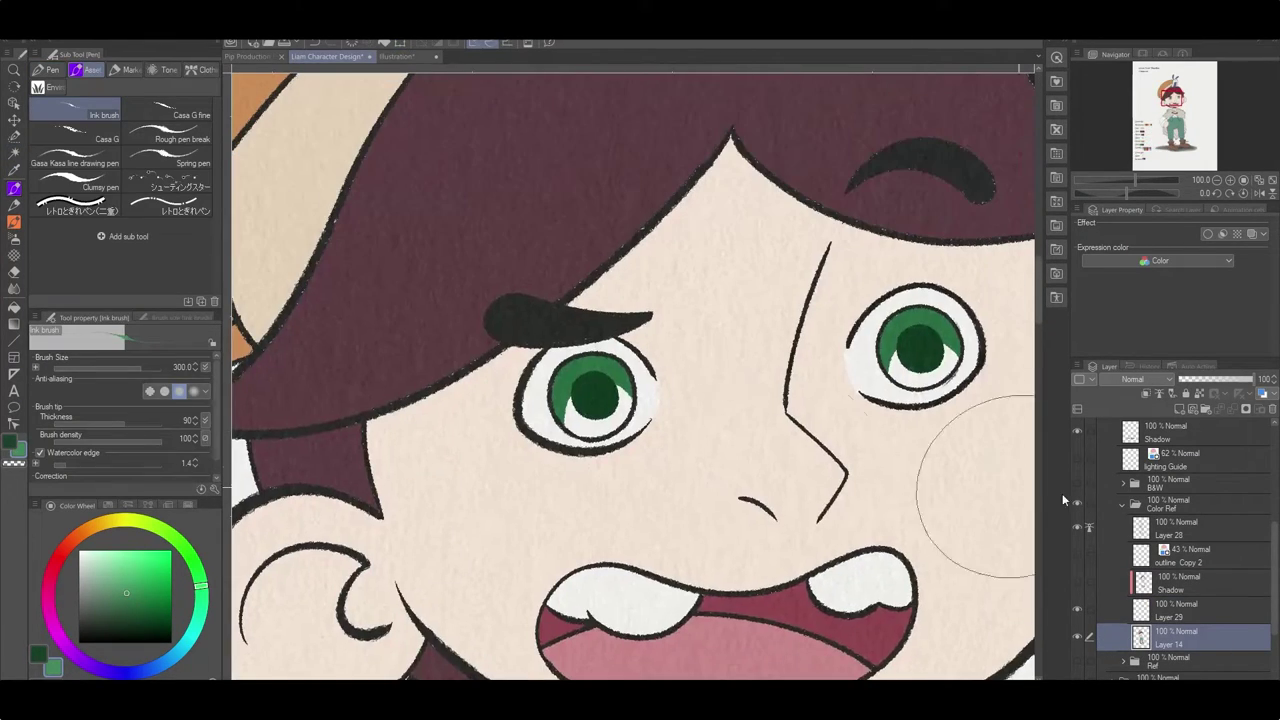
left_click_drag(1180, 634, 1180, 672)
mouse_move(586, 400)
left_mouse_down()
mouse_move(600, 414)
mouse_move(630, 400)
left_mouse_up()
left_click(545, 405, "alt")
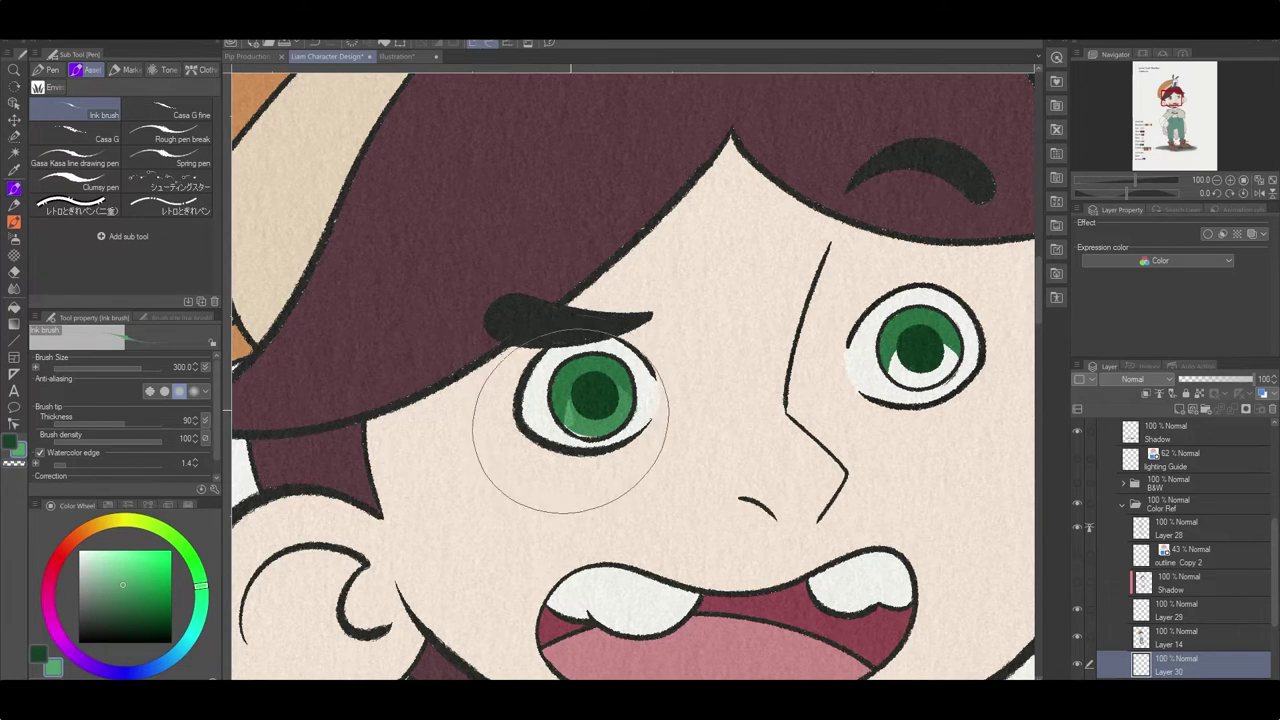
left_click_drag(560, 423, 619, 413)
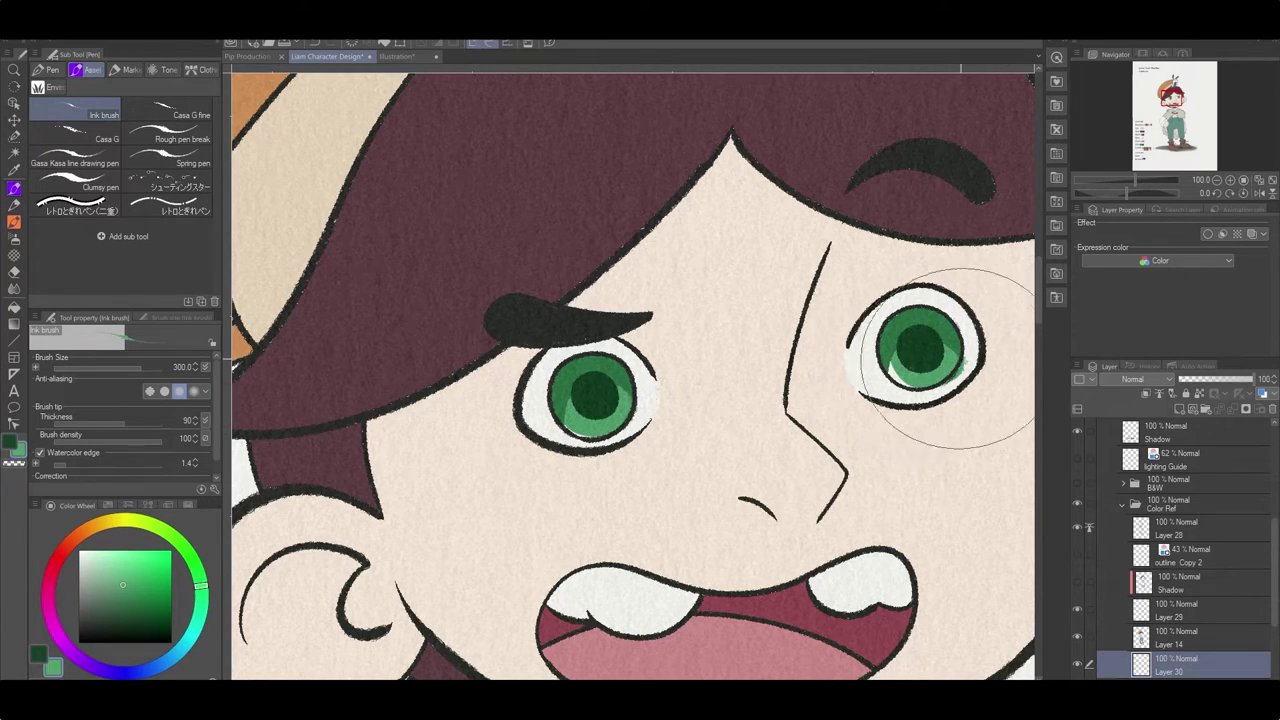
key("e")
left_click_drag(965, 370, 857, 446)
Refine the skin shadows on the face and ears on the Shadow layer, blending them and erasing the excess.
left_click(460, 490, "ctrl+shift")
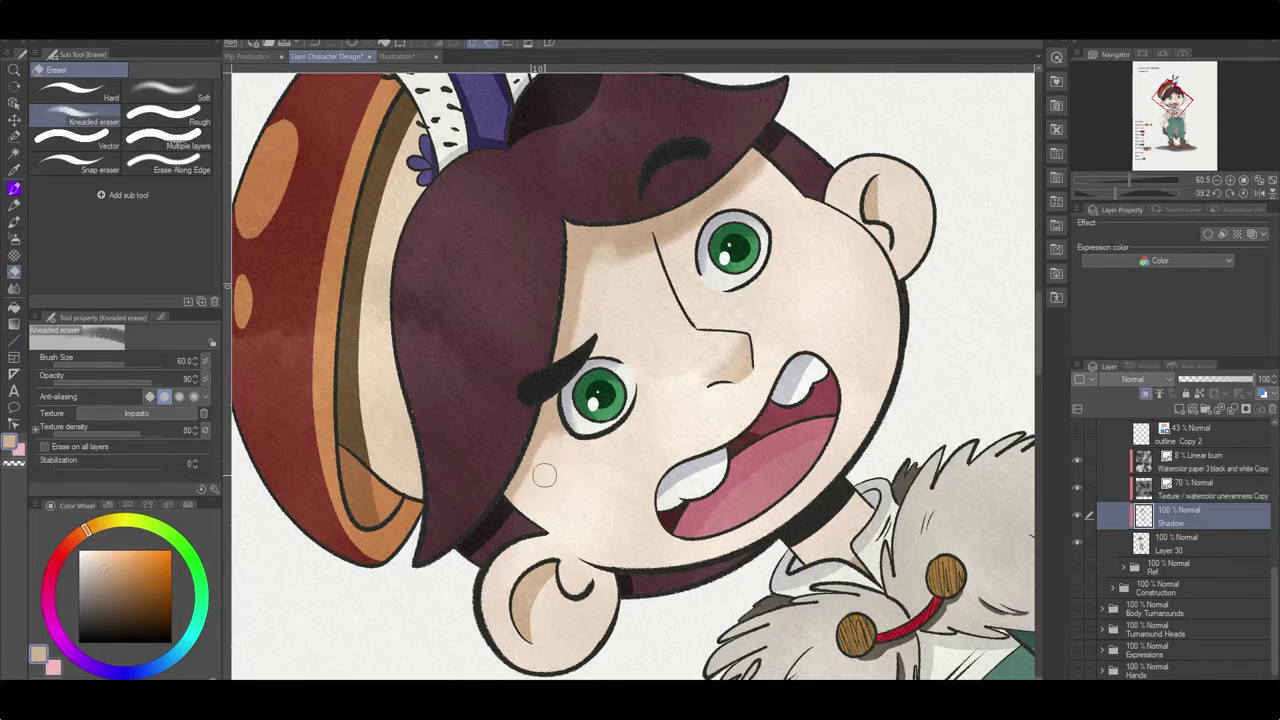
scroll(729, 200, "down", 1)
scroll(729, 200, "down", 2)
key("b")
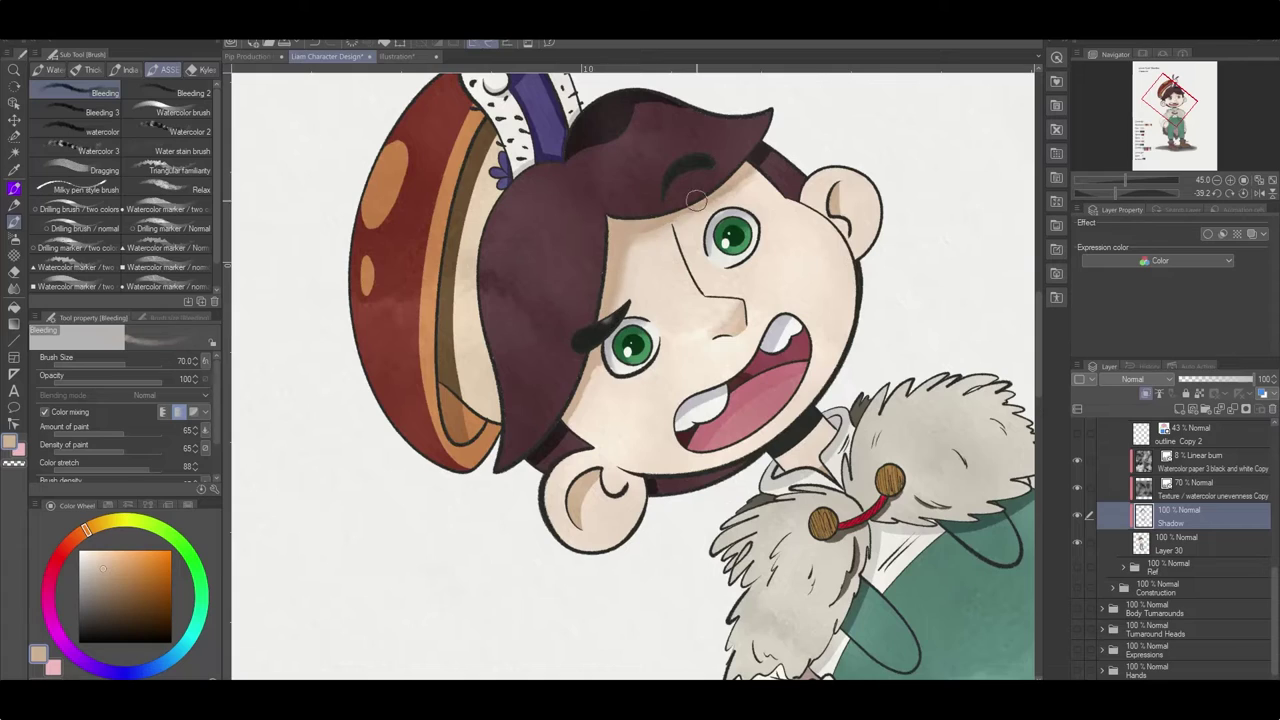
key("e")
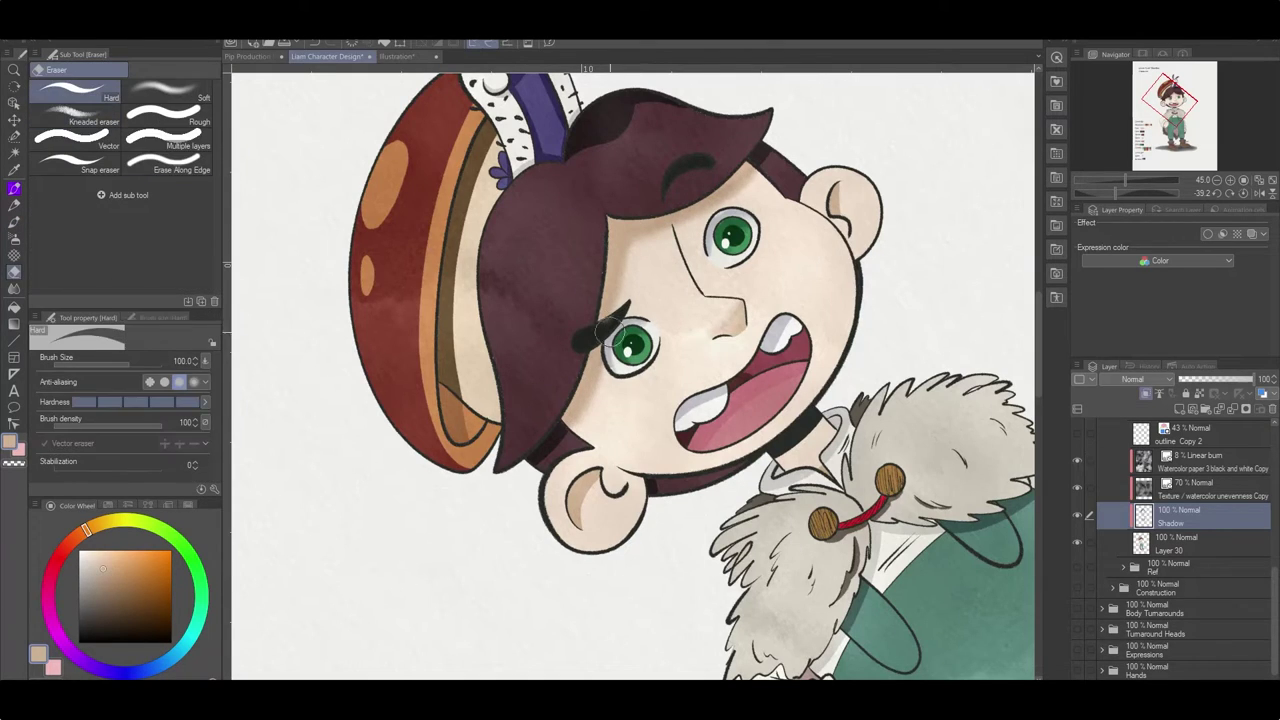
scroll(651, 405, "up", 2)
key("j")
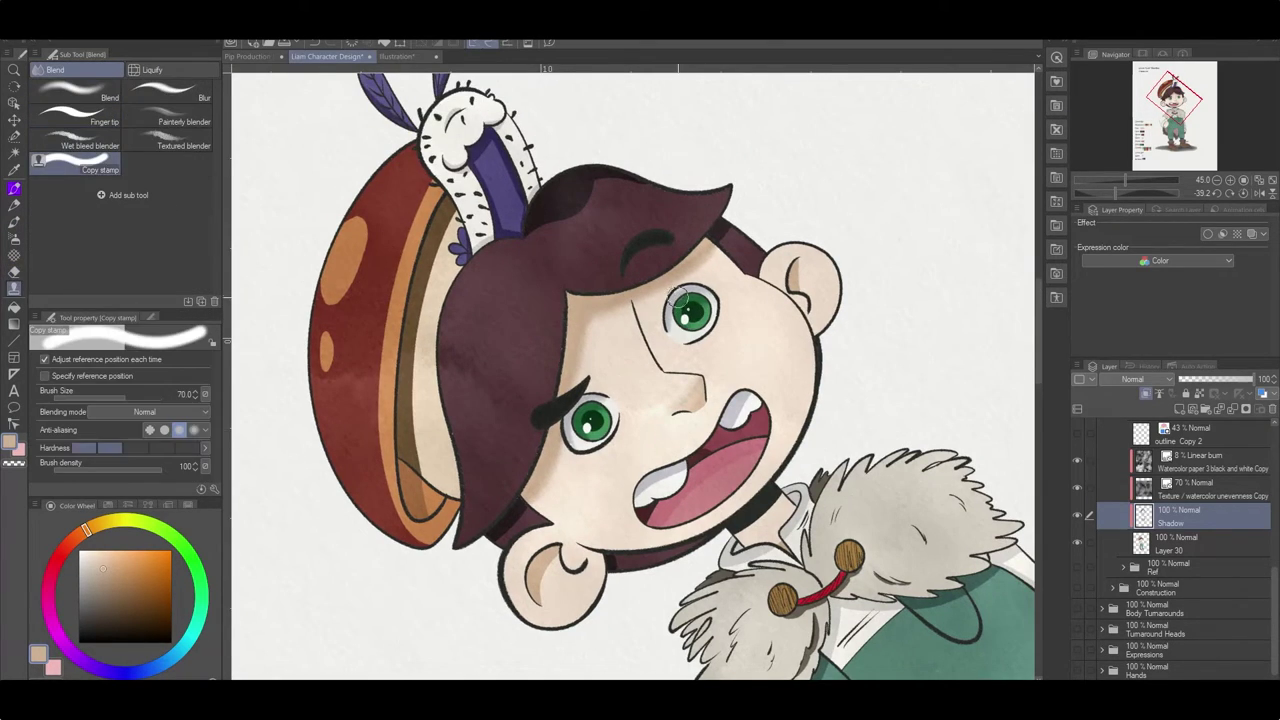
key("comma")
key("comma")
key("e")
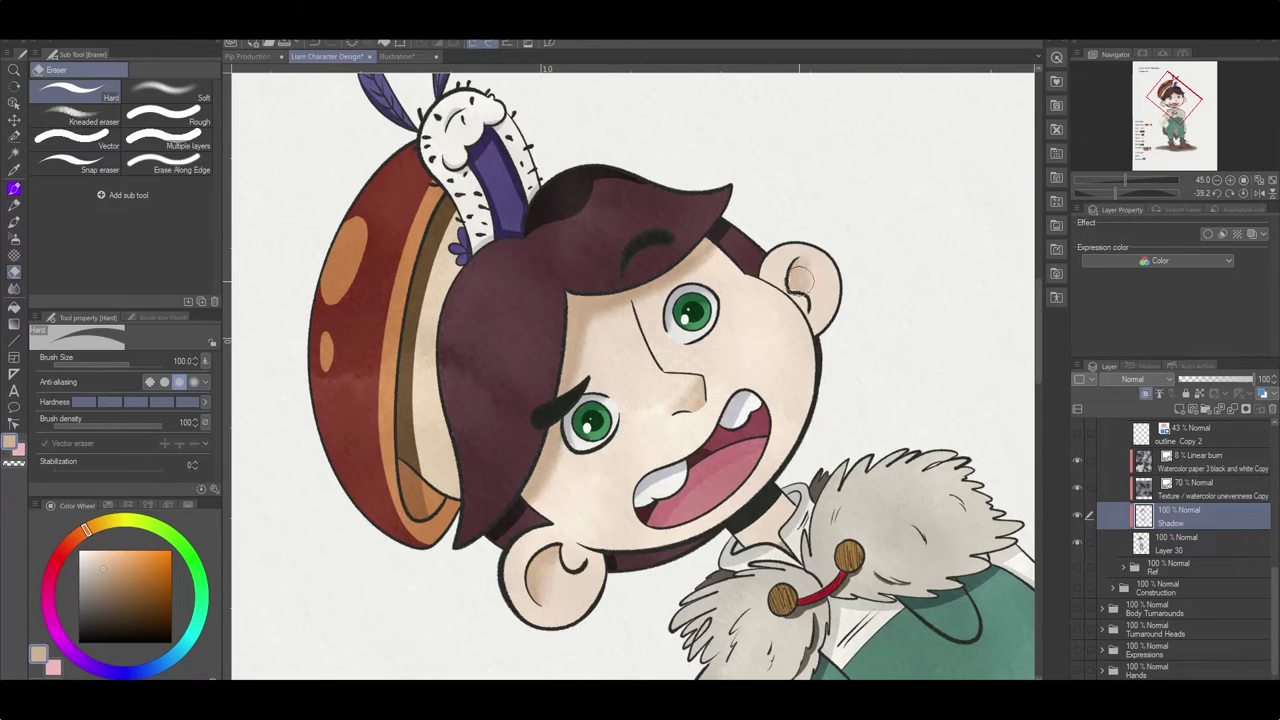
Sample the darkest hair colour from the color key and shade the hair on the Shadow layer.
key("w")
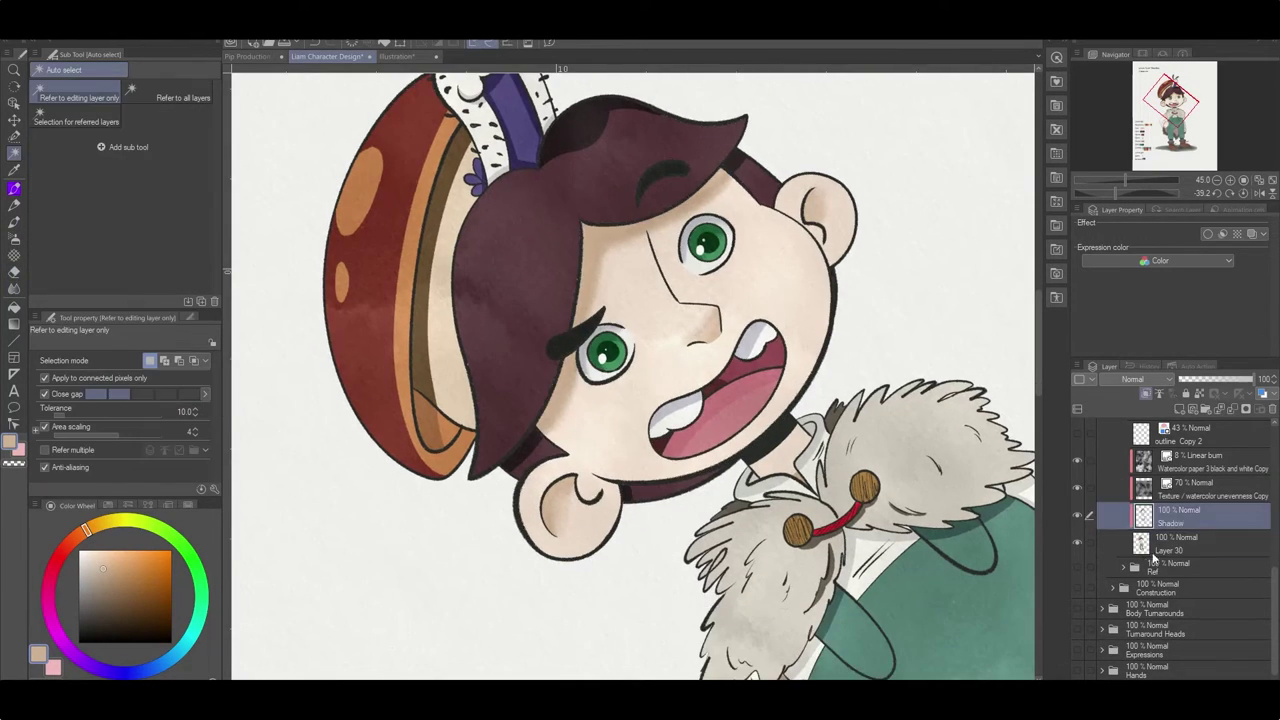
scroll(1158, 147, "down", 3)
left_click(1150, 148)
key("e")
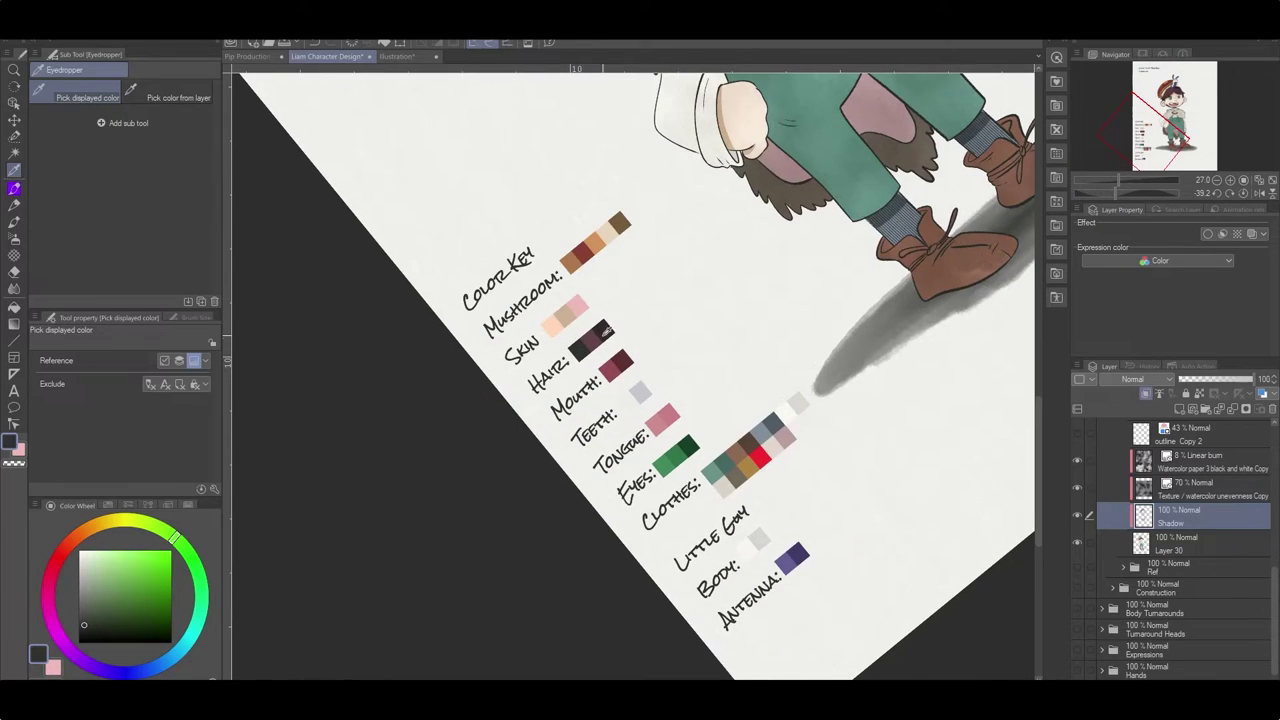
left_click(1172, 100)
key("j")
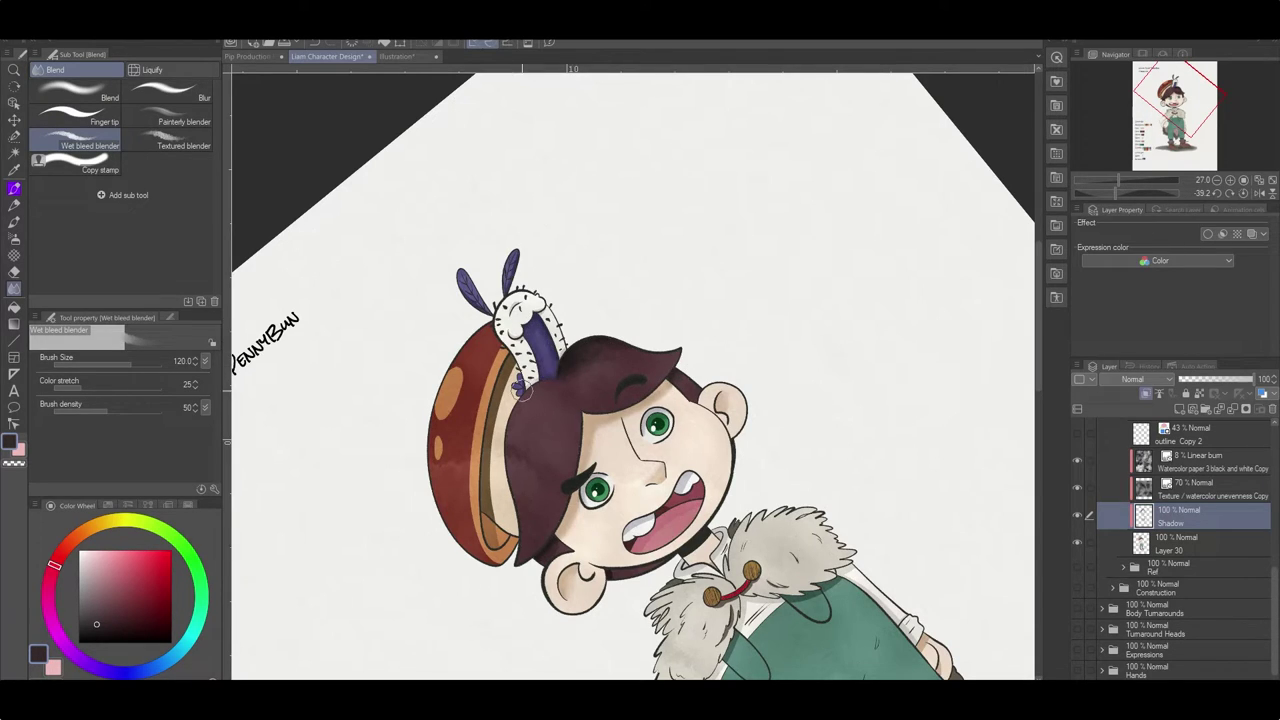
Shade the cream underside of the mushroom cap beside the hair, blending it and softening the edges with the Kneaded eraser.
left_click_drag(506, 287, 521, 208)
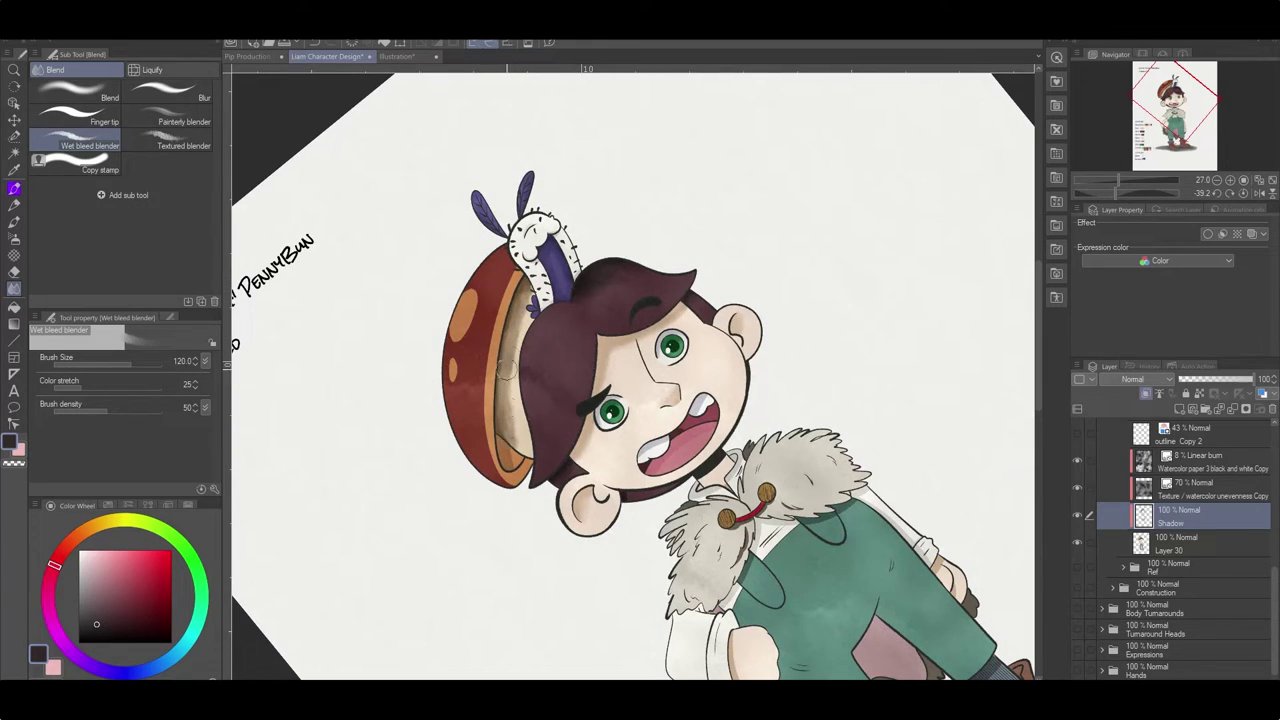
key("e")
left_click_drag(510, 440, 513, 436)
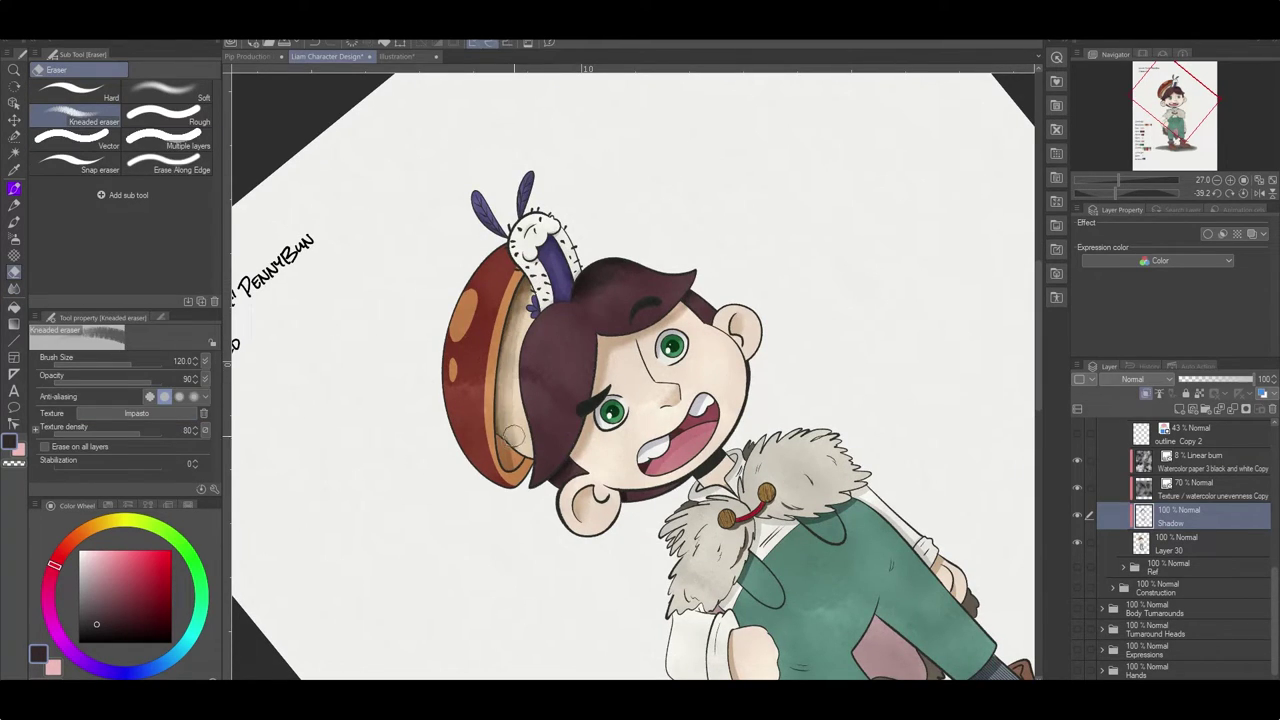
Blend the brown shading along the mushroom cap's lower rim on the Shadow layer and soften it with the eraser.
key("j")
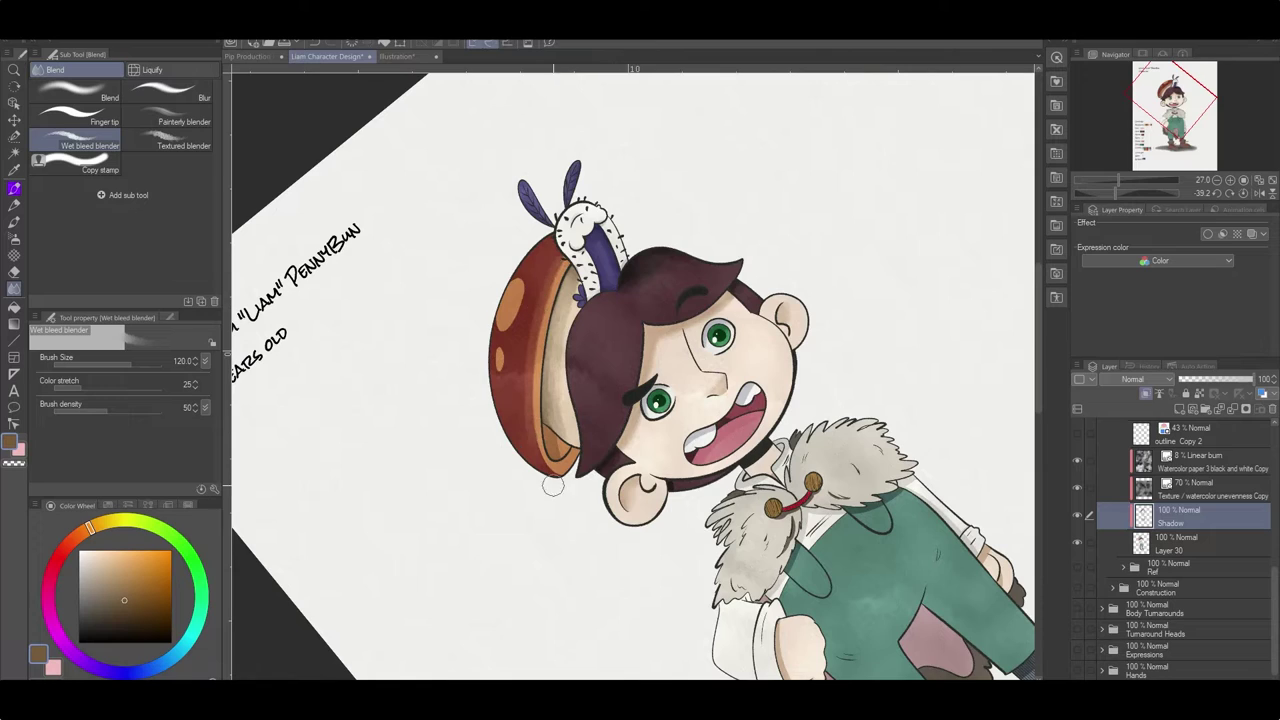
key("e")
mouse_move(545, 470)
left_mouse_down()
mouse_move(530, 330)
mouse_move(540, 460)
mouse_move(560, 470)
mouse_move(575, 340)
left_mouse_up()
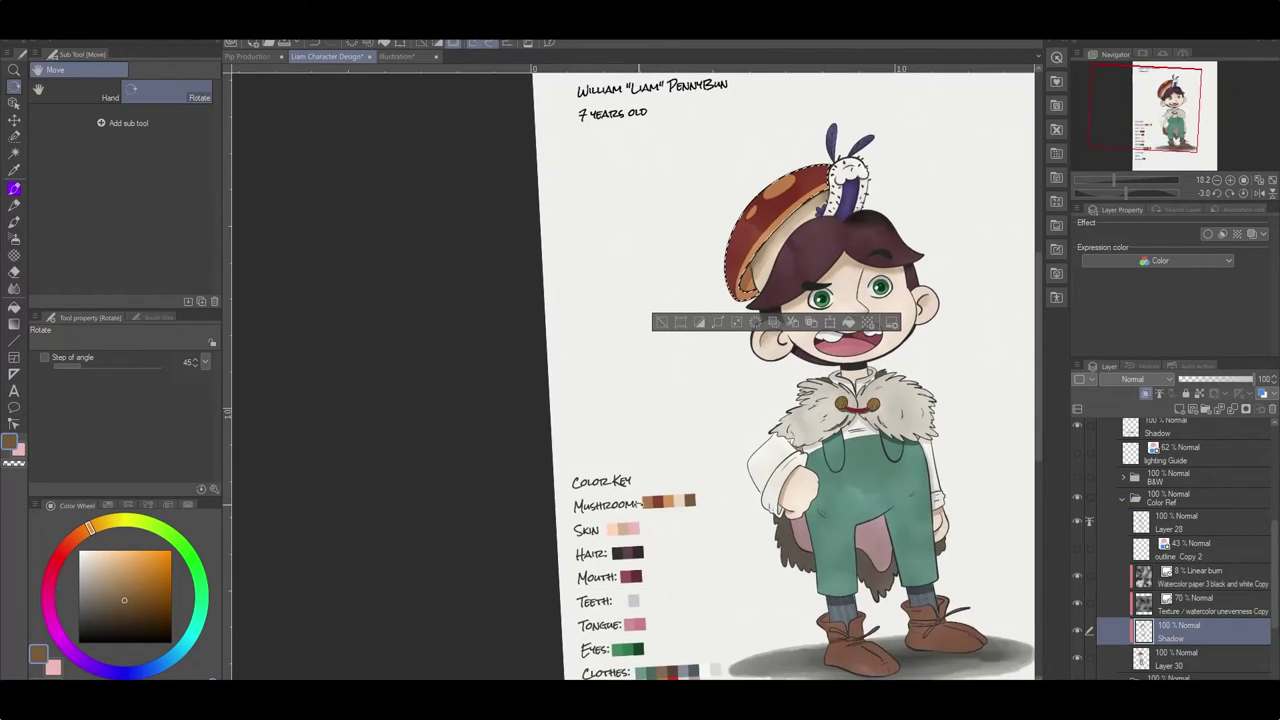
Paint orange mottling over the red top of the mushroom cap on a new layer above Shadow and blend it.
key("b")
scroll(760, 380, "up", 3)
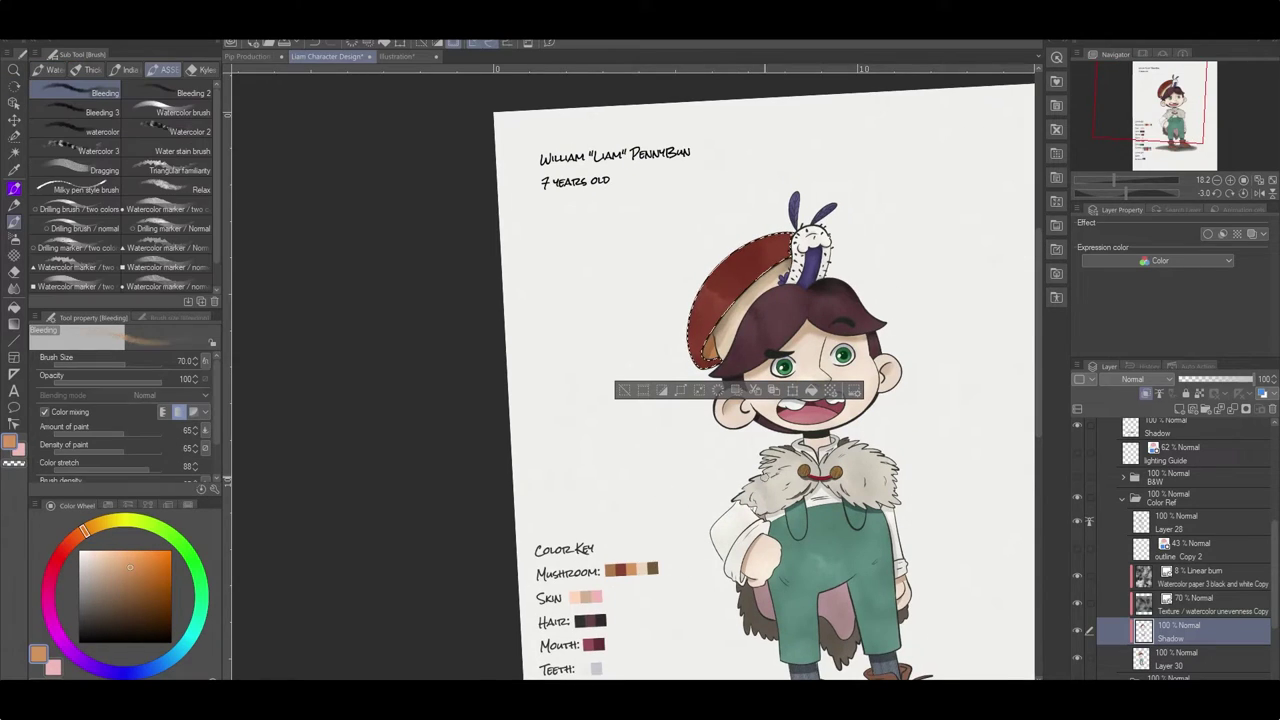
key("ctrl+shift+n")
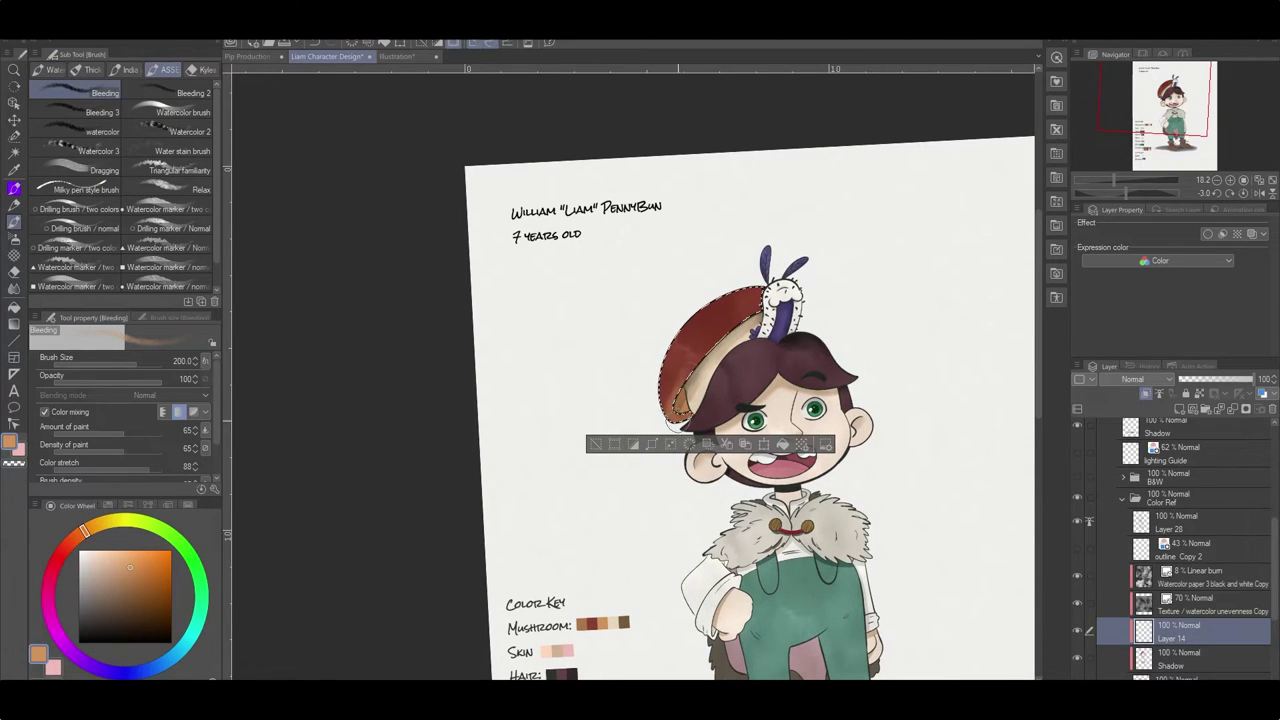
left_click_drag(678, 422, 737, 323)
left_click_drag(679, 398, 681, 326)
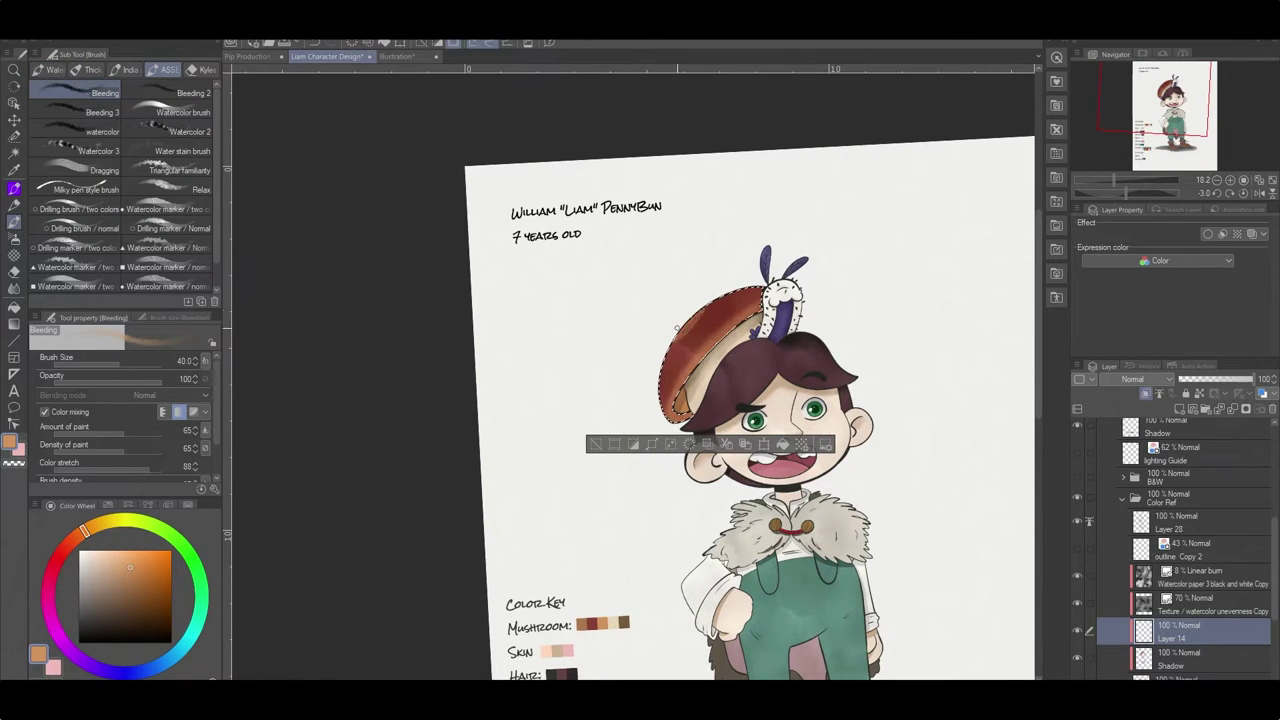
key("j")
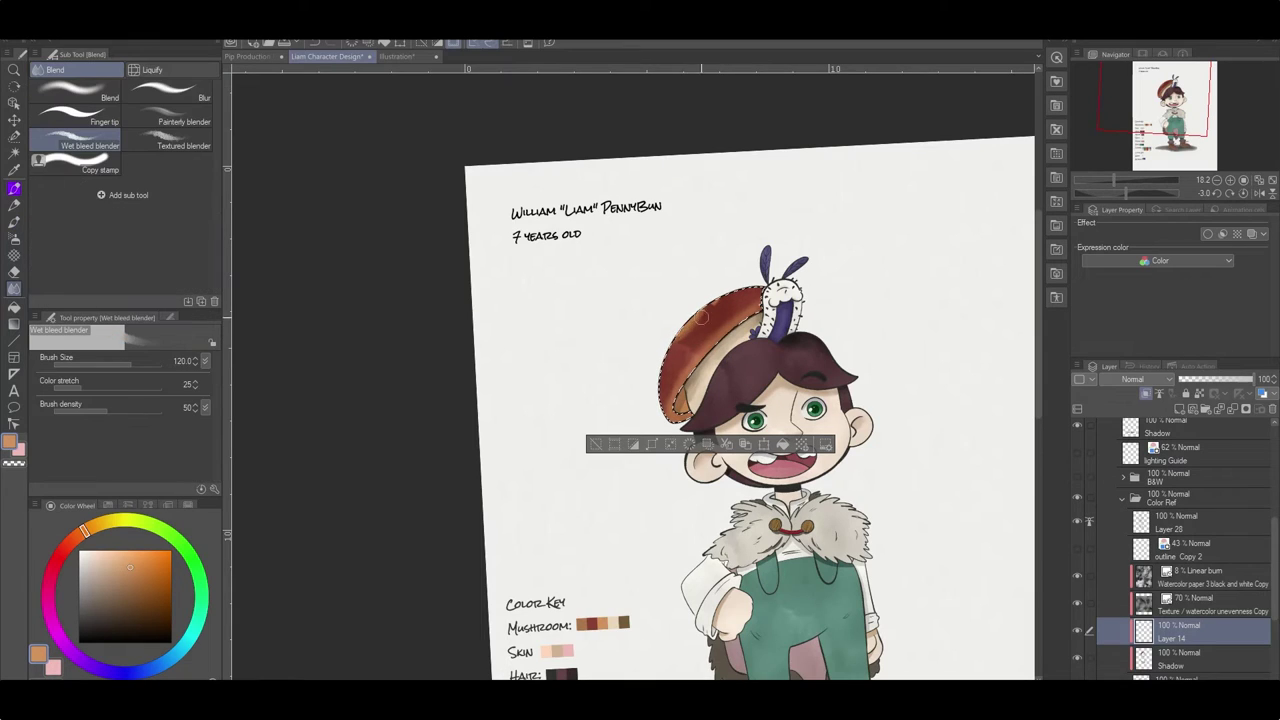
key("b")
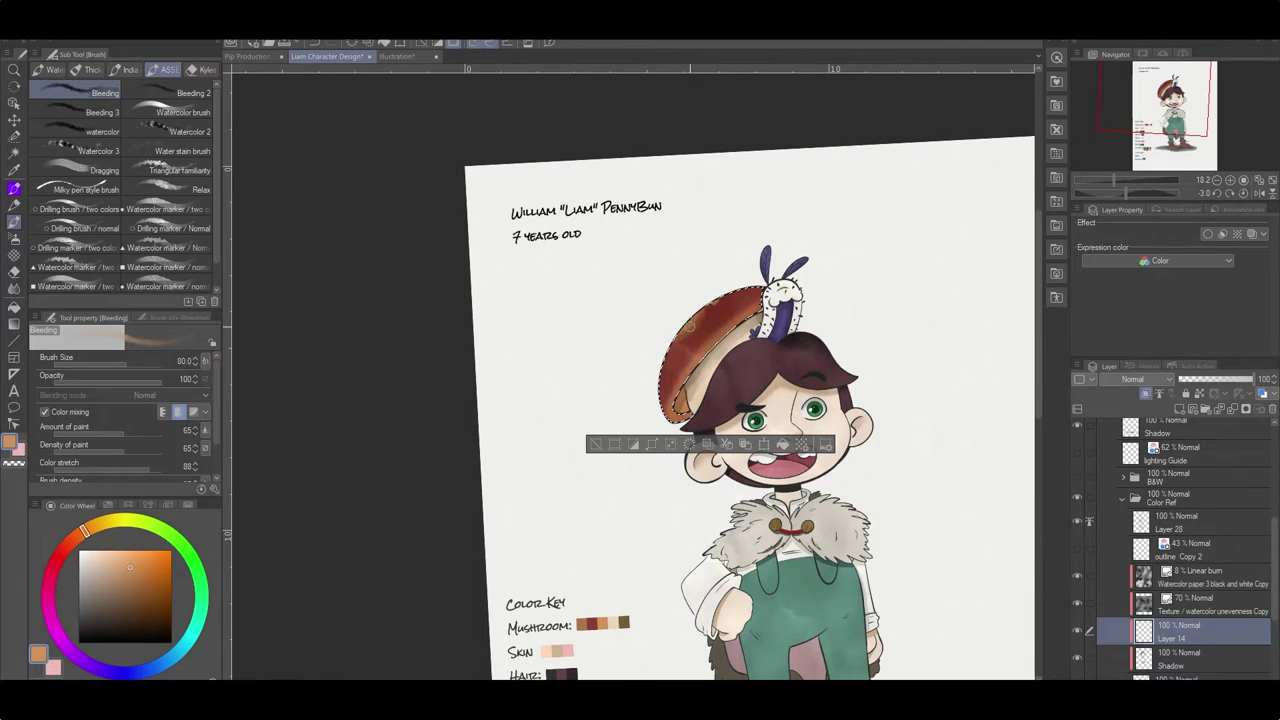
key("j")
Work on the cap's small orange inner rim on the Shadow layer with the Textured blender.
left_click(1180, 658)
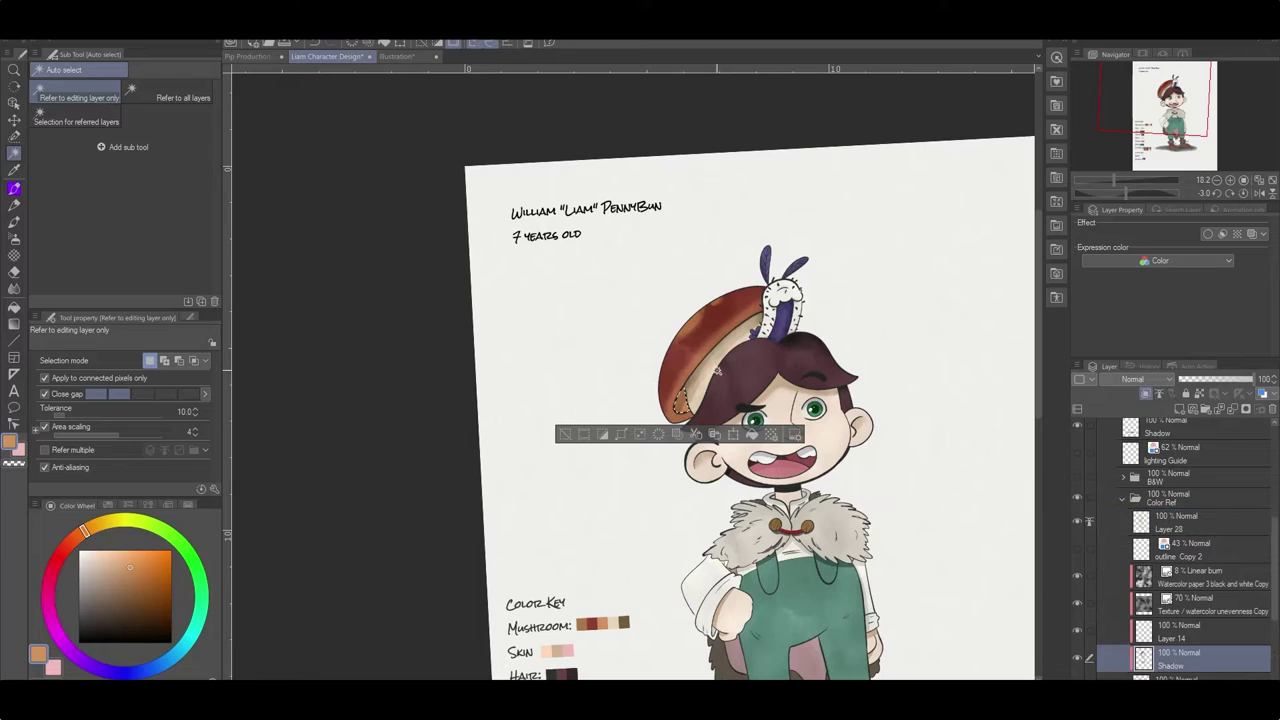
left_click(168, 146)
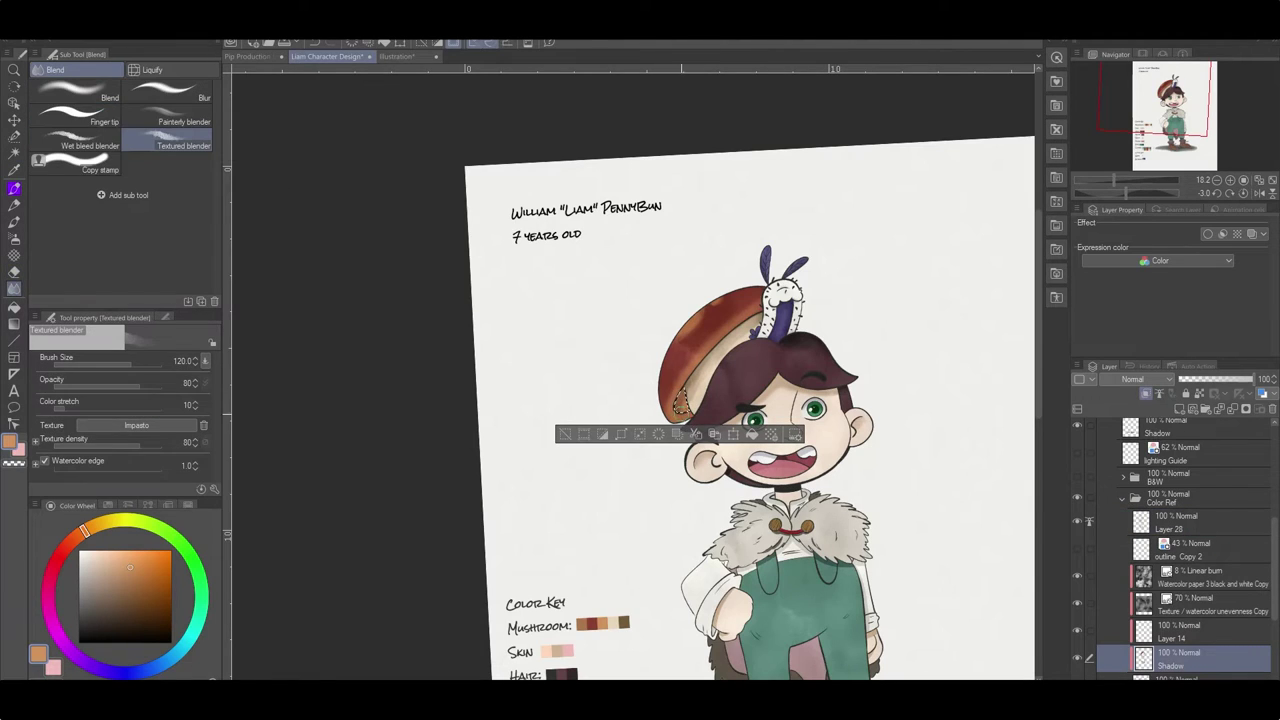
Select the face and ears from Layer 28 and paint pink blush on them on Layer 14 with the Bleeding brush.
scroll(750, 400, "down", 3)
left_click_drag(854, 411, 824, 372)
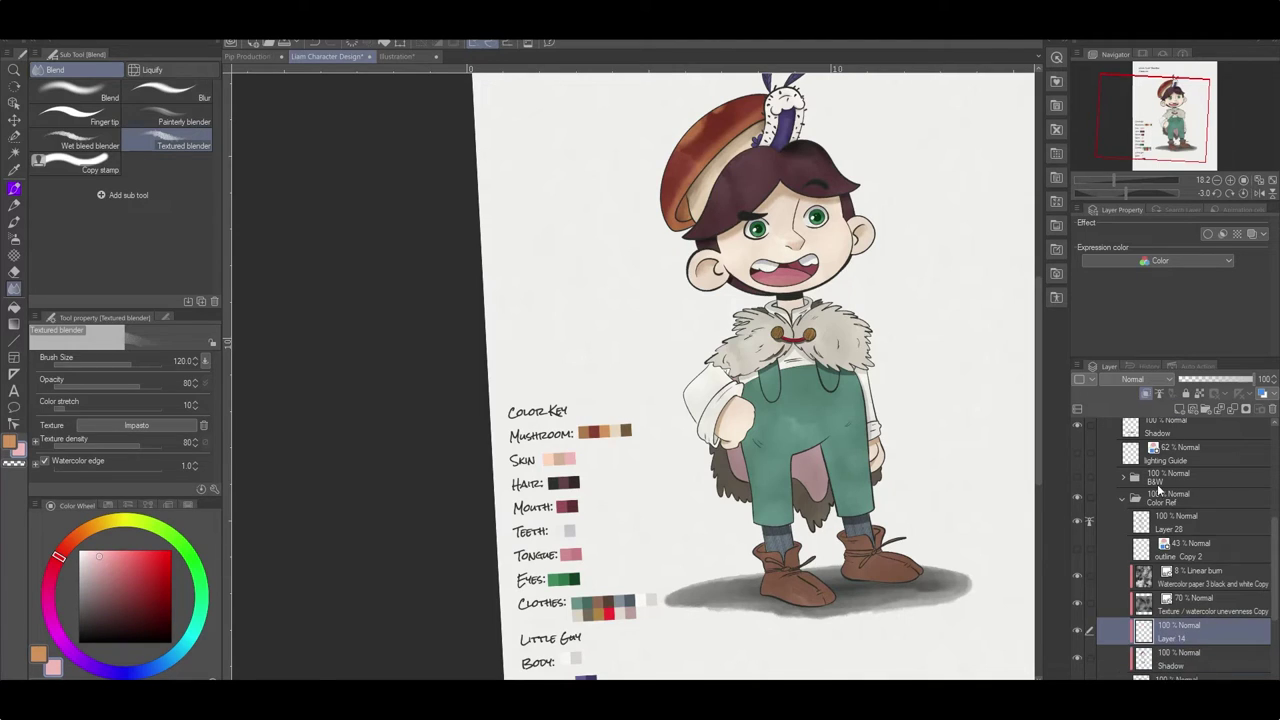
left_click(1176, 520)
key("w")
left_click(845, 250, "shift")
left_click(1176, 631)
key("j")
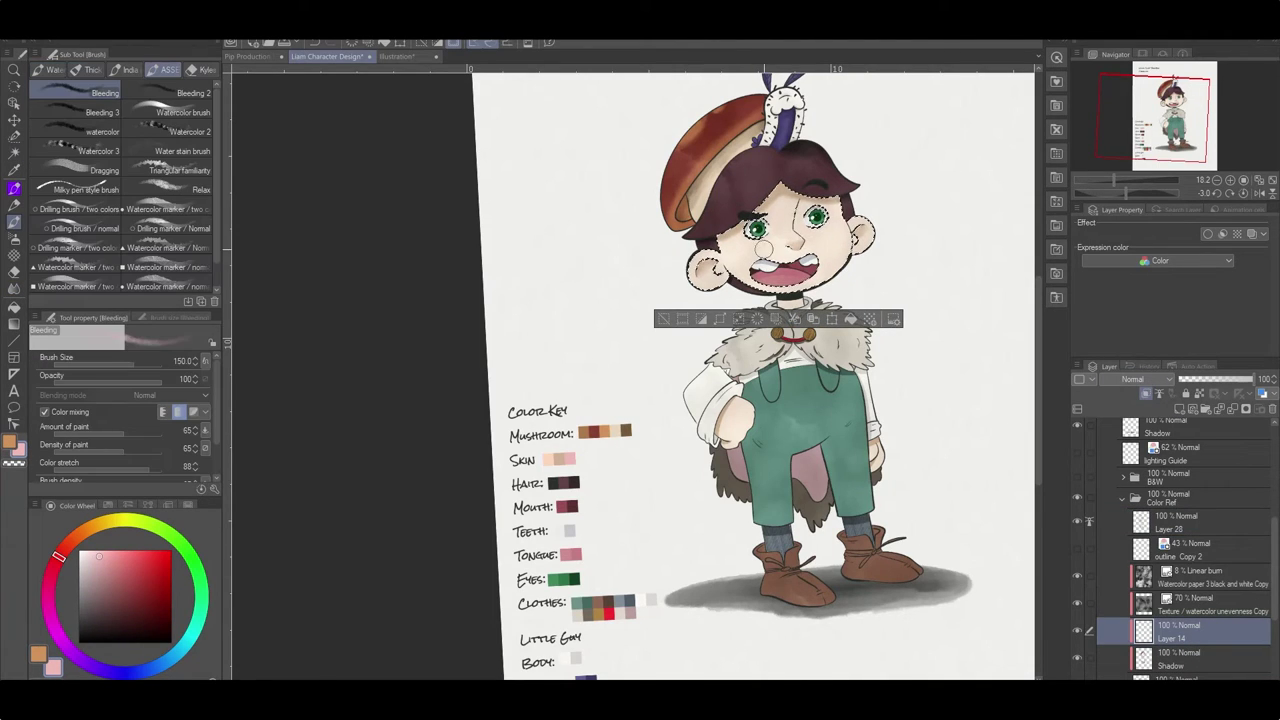
left_click_drag(738, 250, 708, 264)
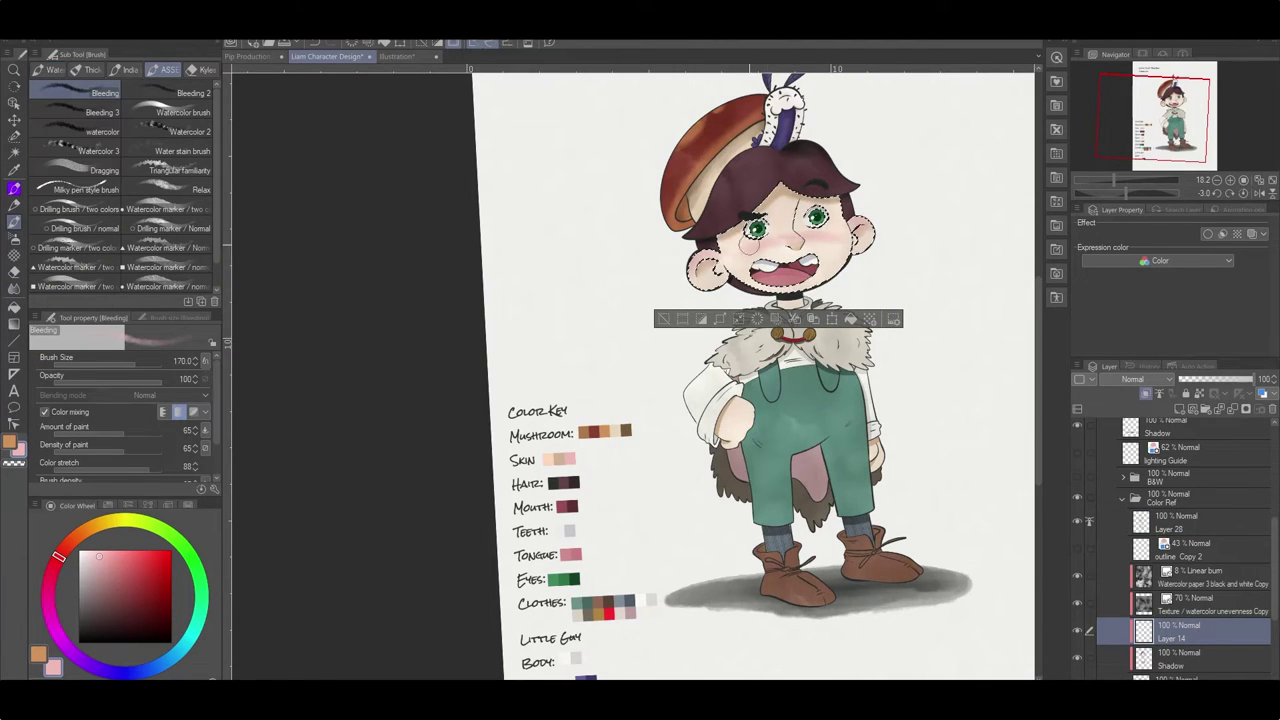
Clear the selection, set Layer 14 to Multiply, and soften the blush with the Textured blender and Kneaded eraser.
key("ctrl+d")
left_click(1132, 379)
left_click(1130, 70)
key("j")
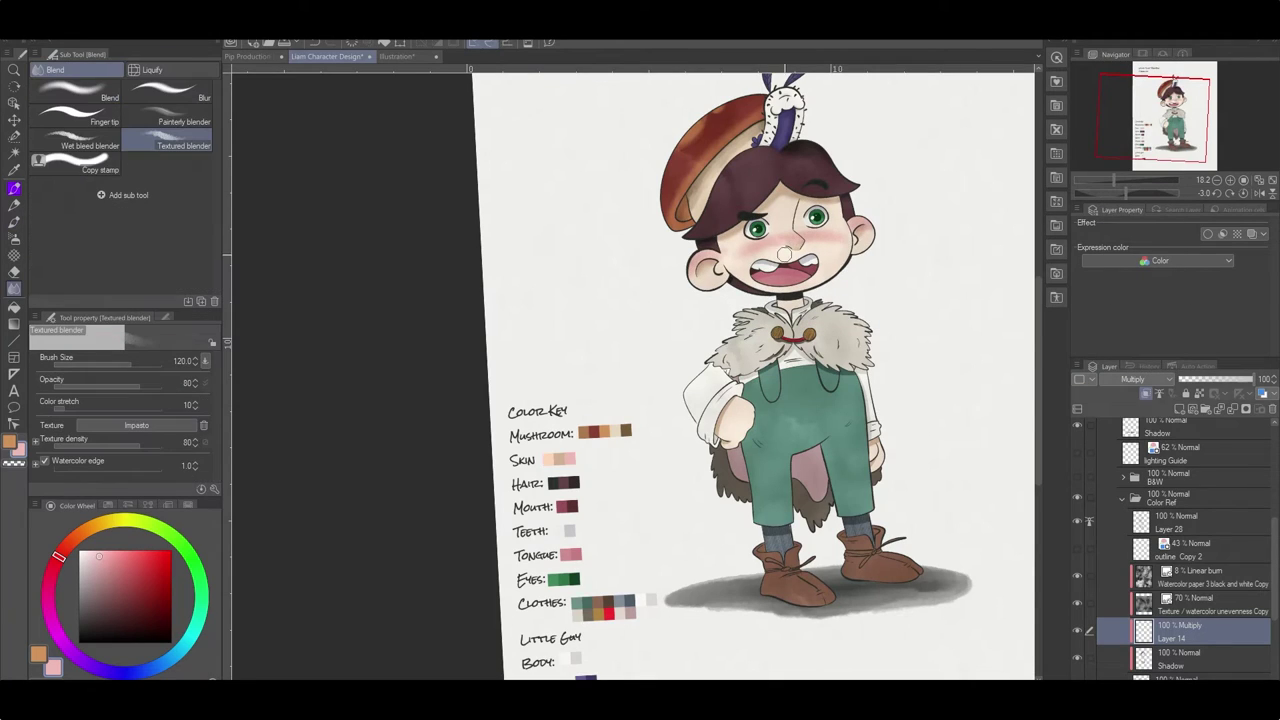
key("e")
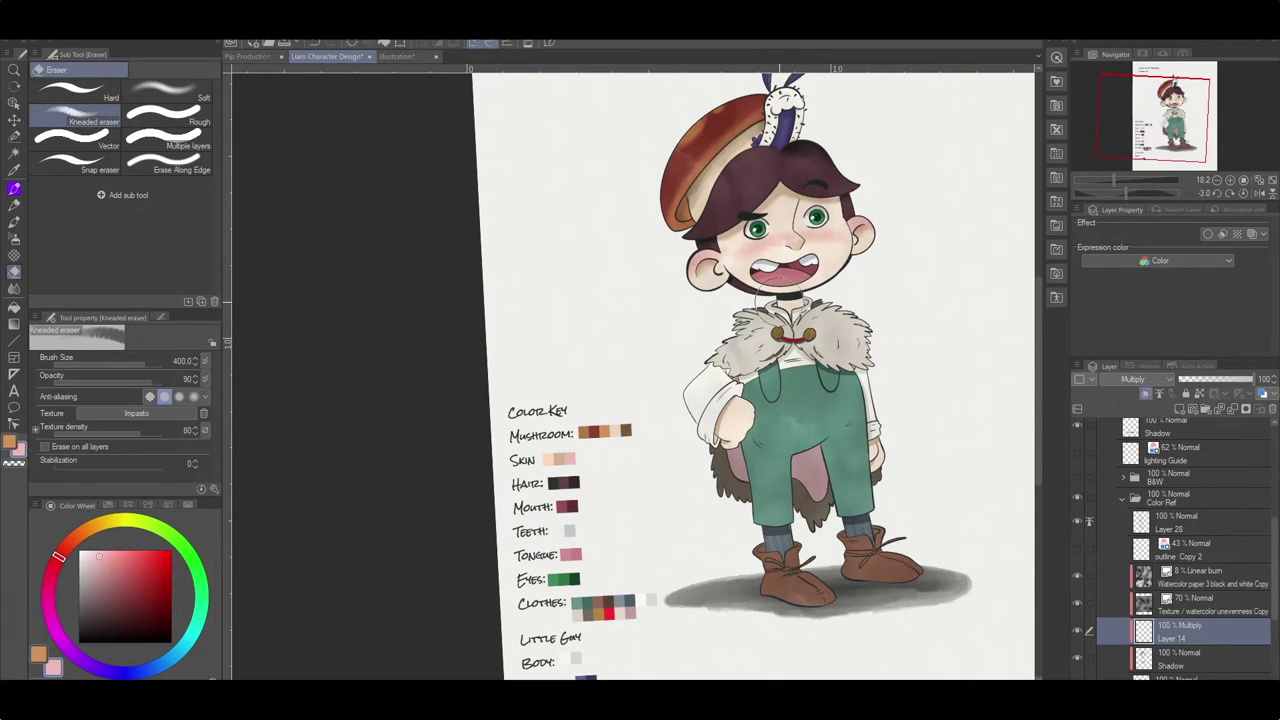
key("ctrl+z")
key("ctrl+z")
key("ctrl+z")
Shade the teeth with the pale grey from the color key on the Shadow layer, blending and erasing the excess.
key("j")
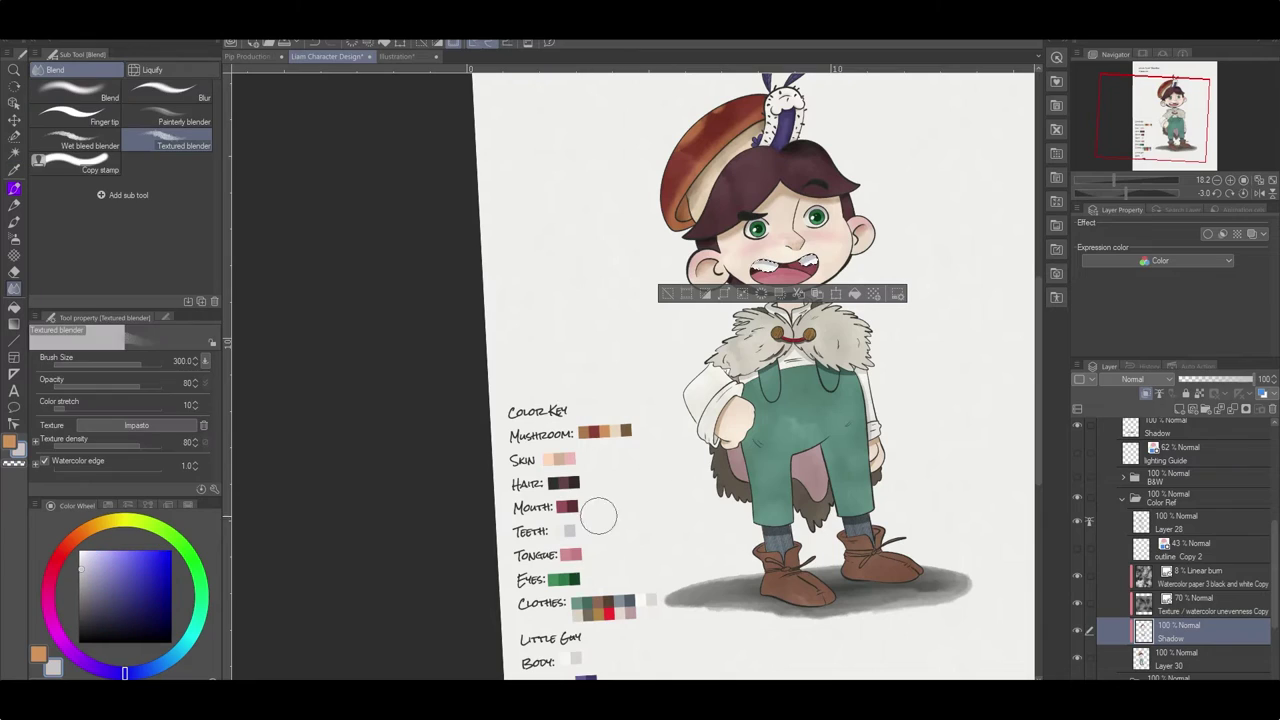
key("e")
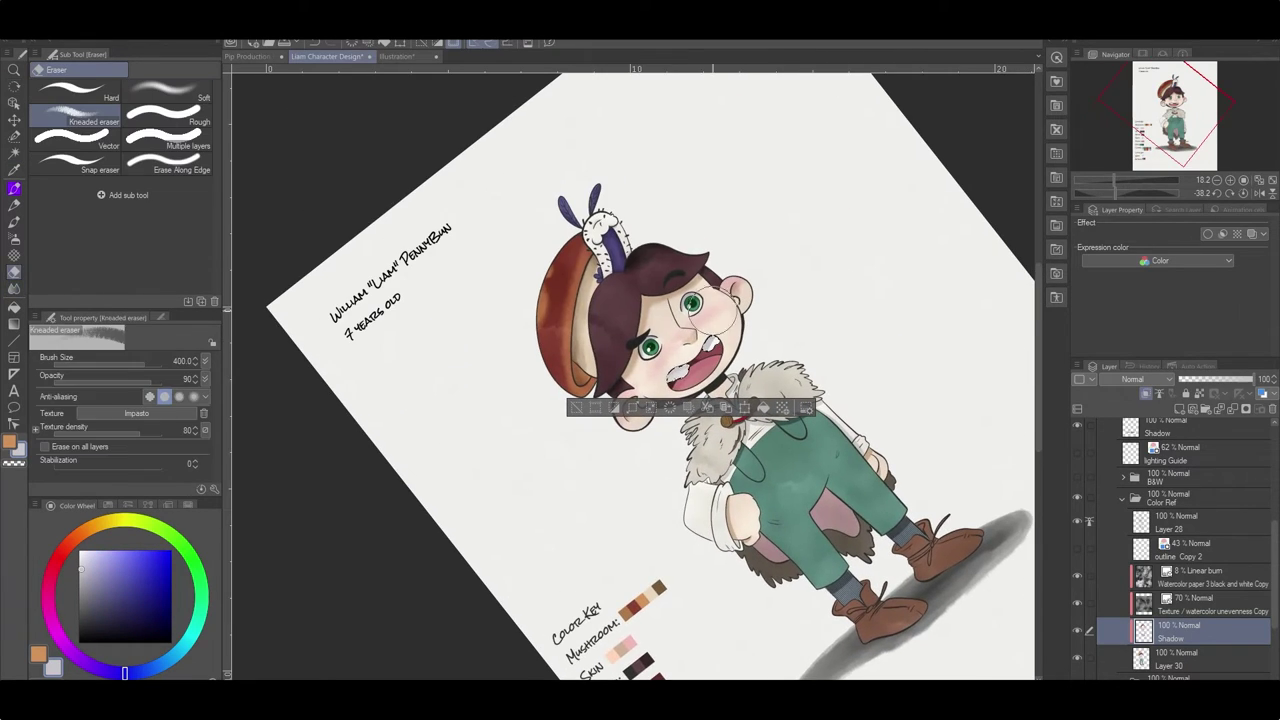
key("b")
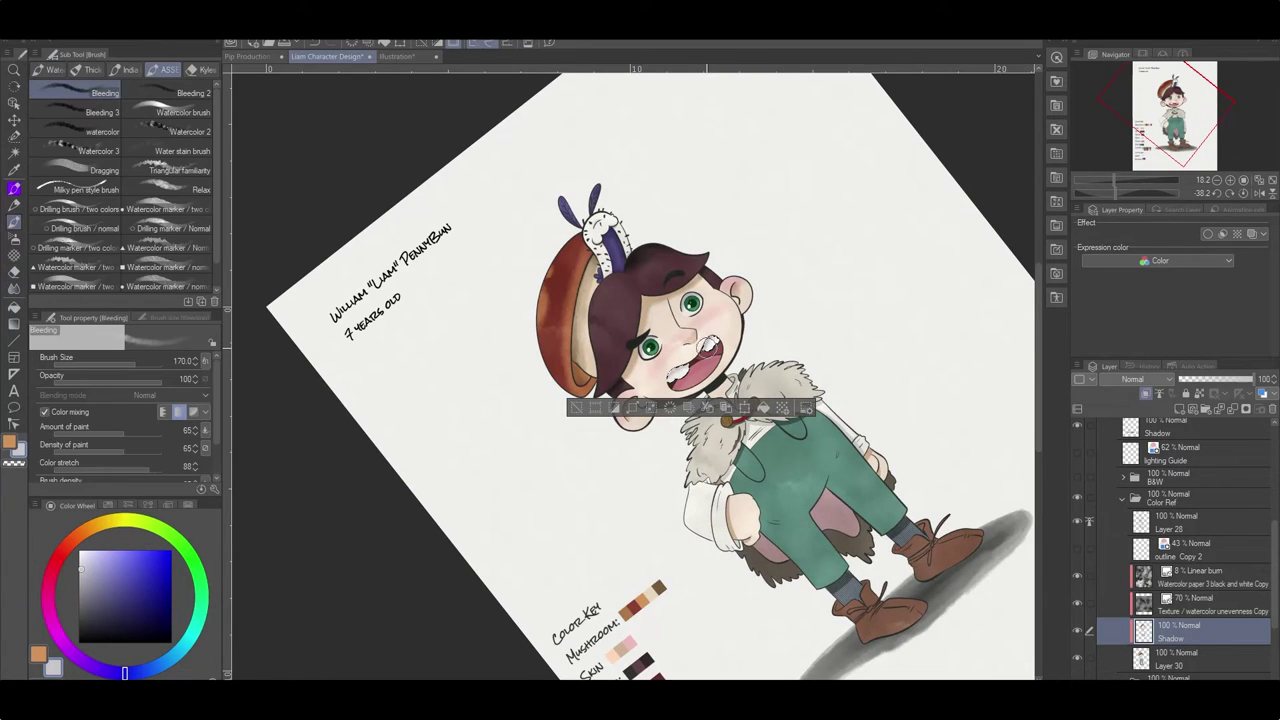
key("p")
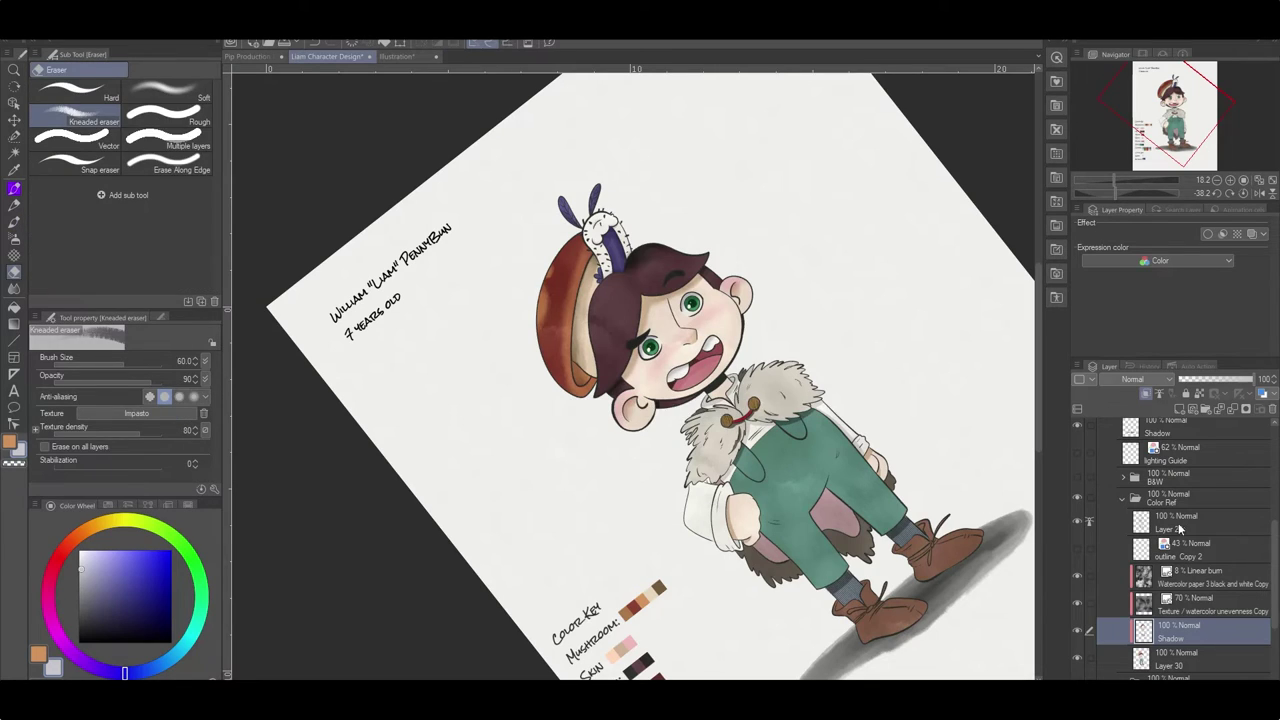
Select the tongue and shade it with the pink tongue colour on the Shadow layer using the Bleeding brush.
key("w")
left_click_drag(688, 669, 676, 597)
key("b")
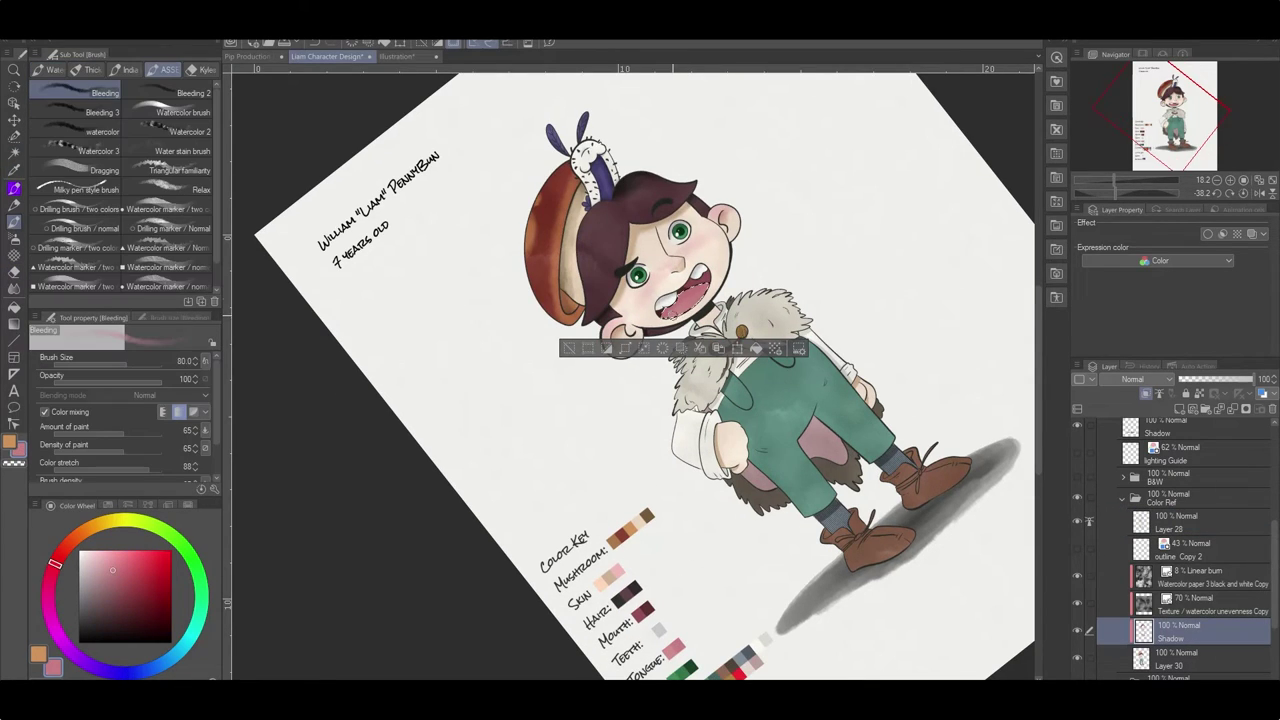
Select both hands from Layer 28 and shade them with the tan skin colour on the Shadow layer, blending and erasing the excess.
scroll(640, 370, "down", 1)
key("w")
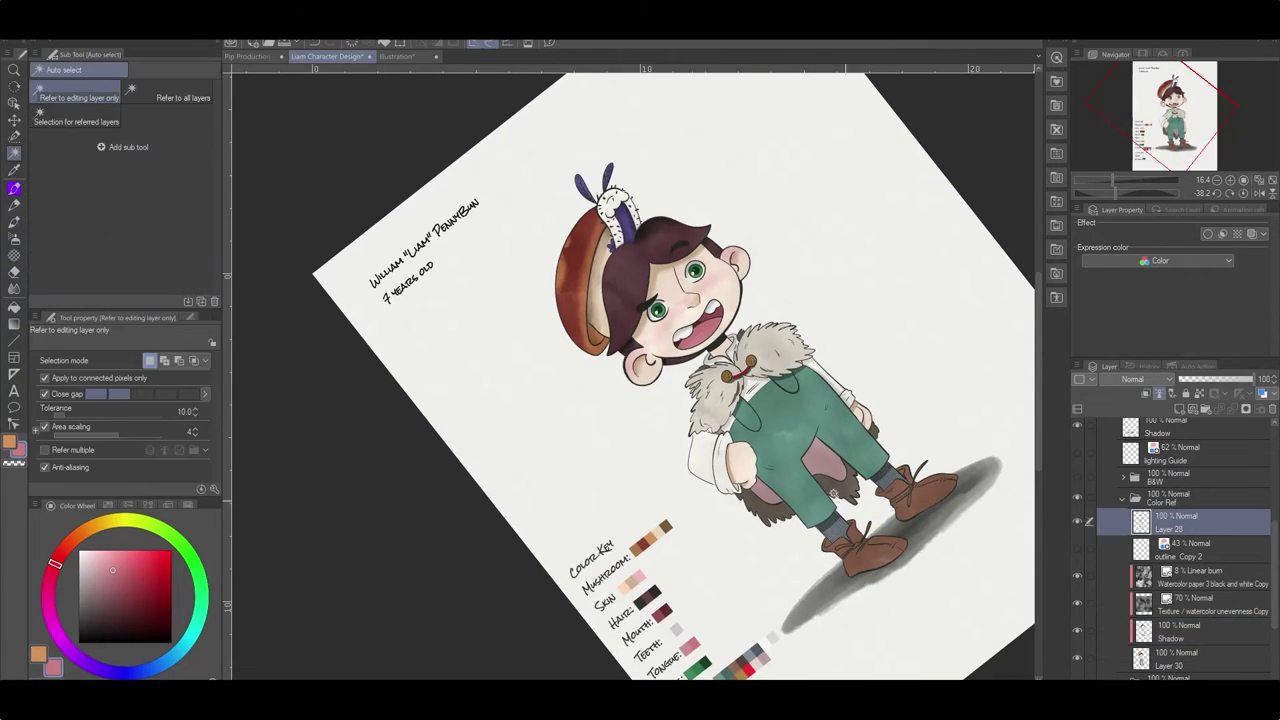
left_click(1190, 520)
left_click(1190, 630)
left_click(1243, 192)
key("b")
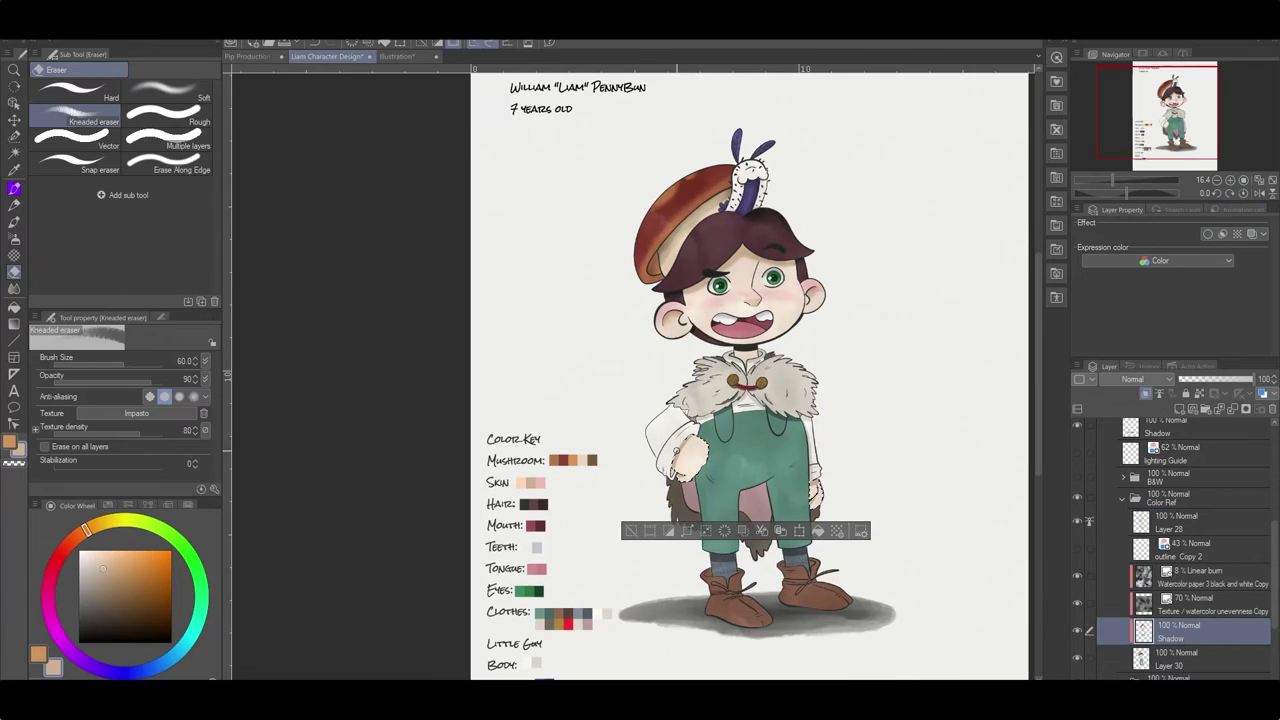
key("e")
key("b")
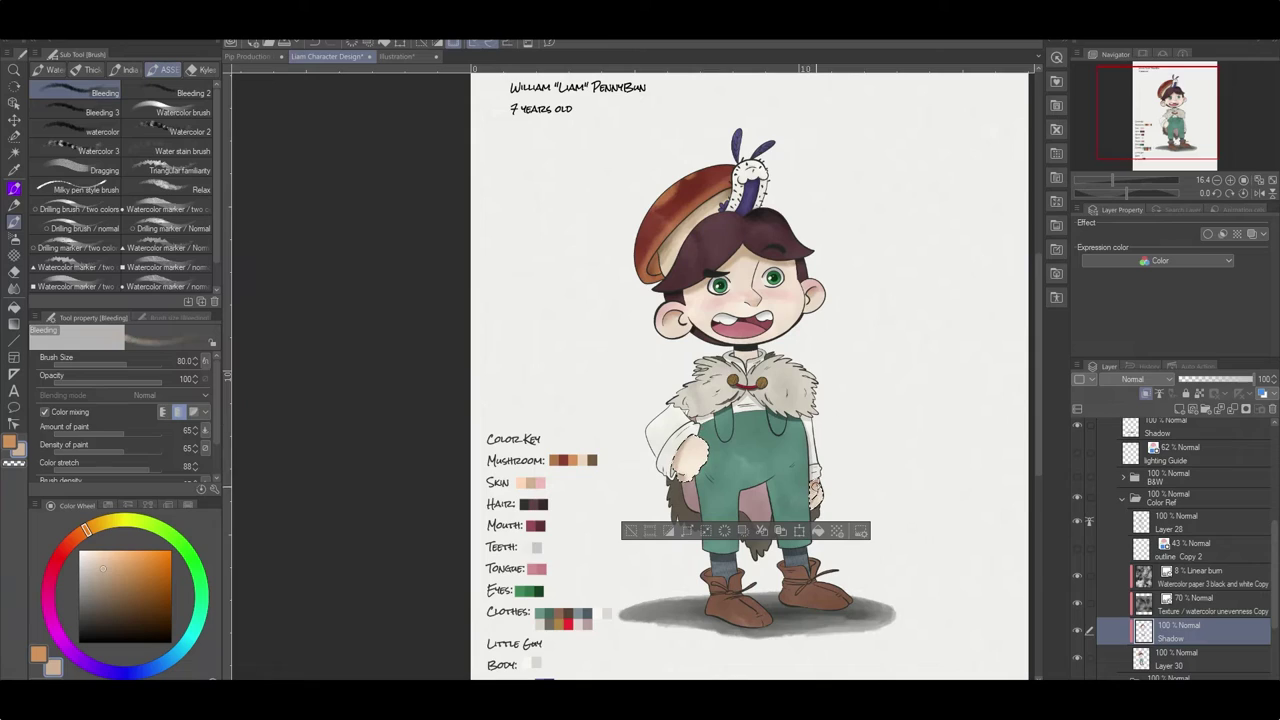
key("j")
key("e")
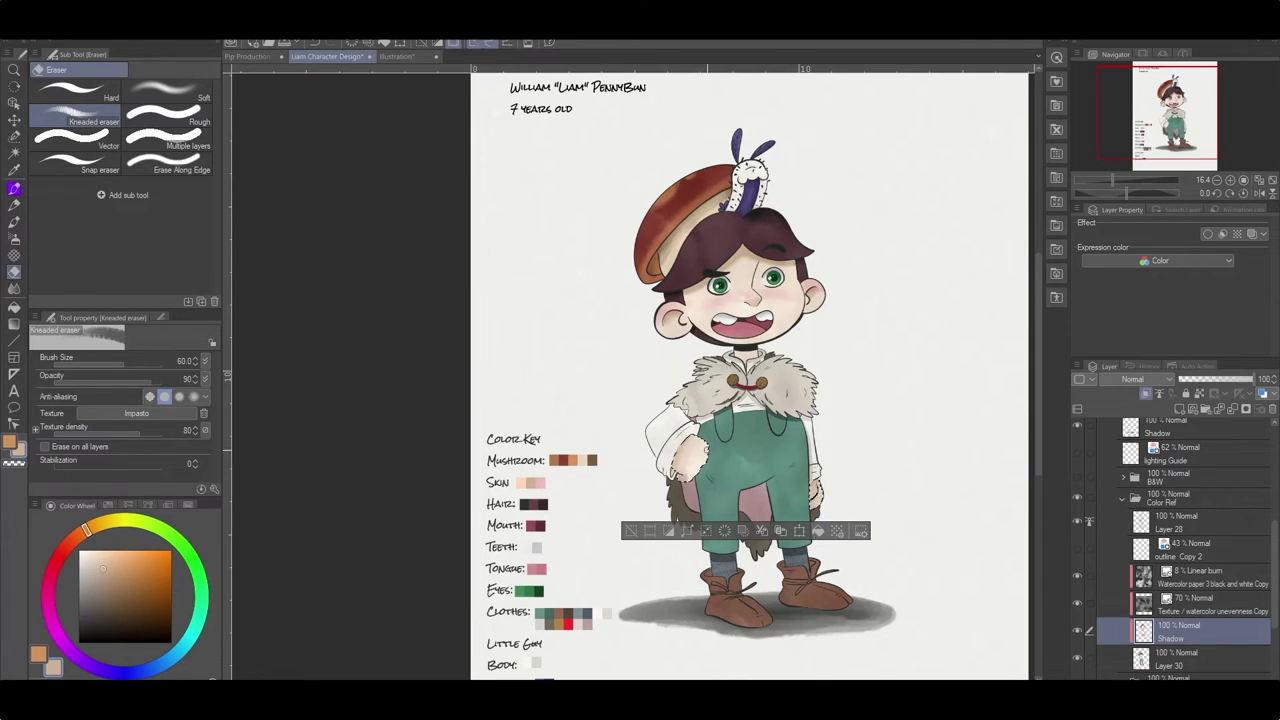
Select the white shirt areas and sleeves on Layer 28 with Auto select.
key("w")
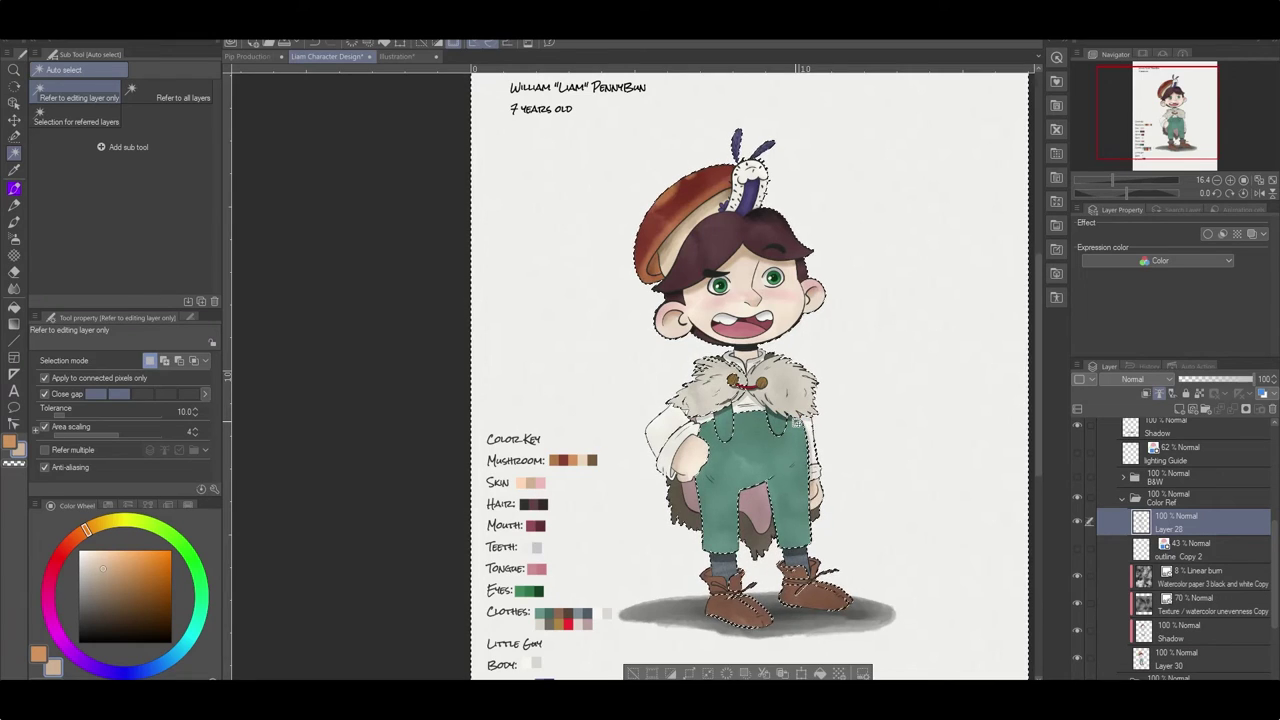
scroll(795, 422, "up", 5)
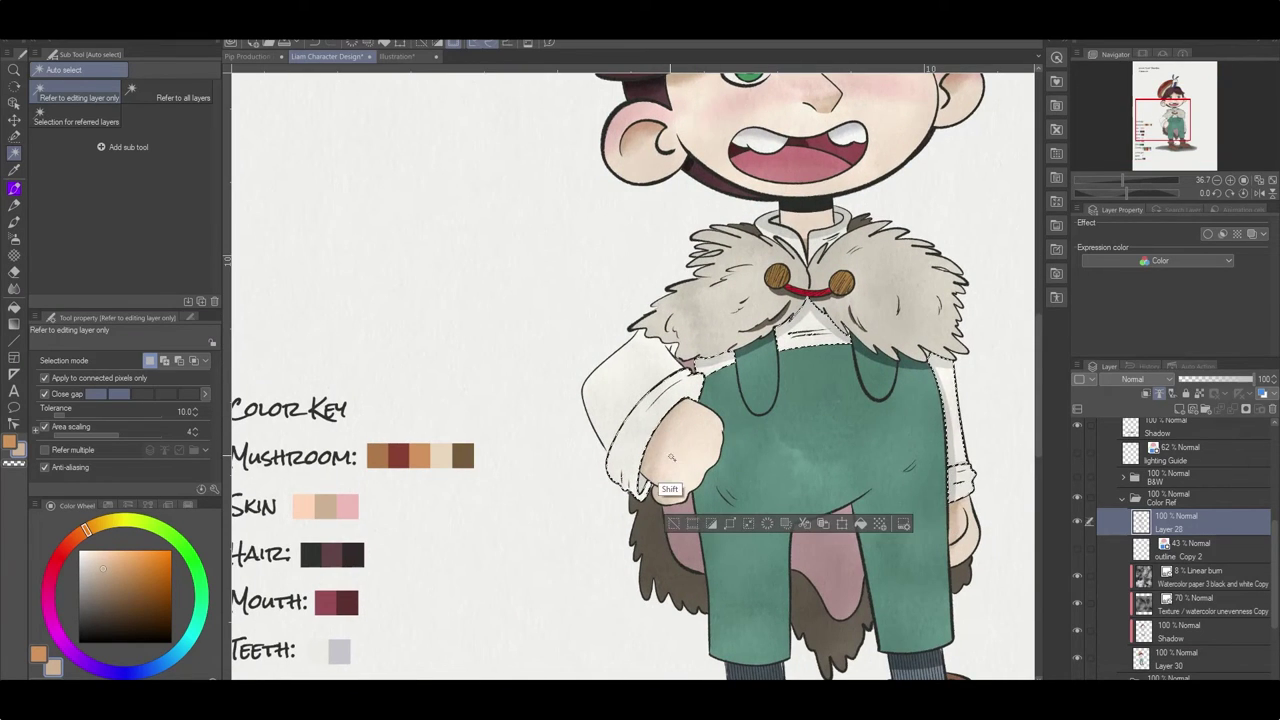
left_click(675, 385, "shift")
mouse_move(675, 385)
left_mouse_down()
mouse_move(691, 439)
mouse_move(652, 460)
left_mouse_up()
Refine the sleeve selection along the fur cape with the Selection pen, reducing its brush size to 17.
key("m")
left_click_drag(668, 400, 670, 402)
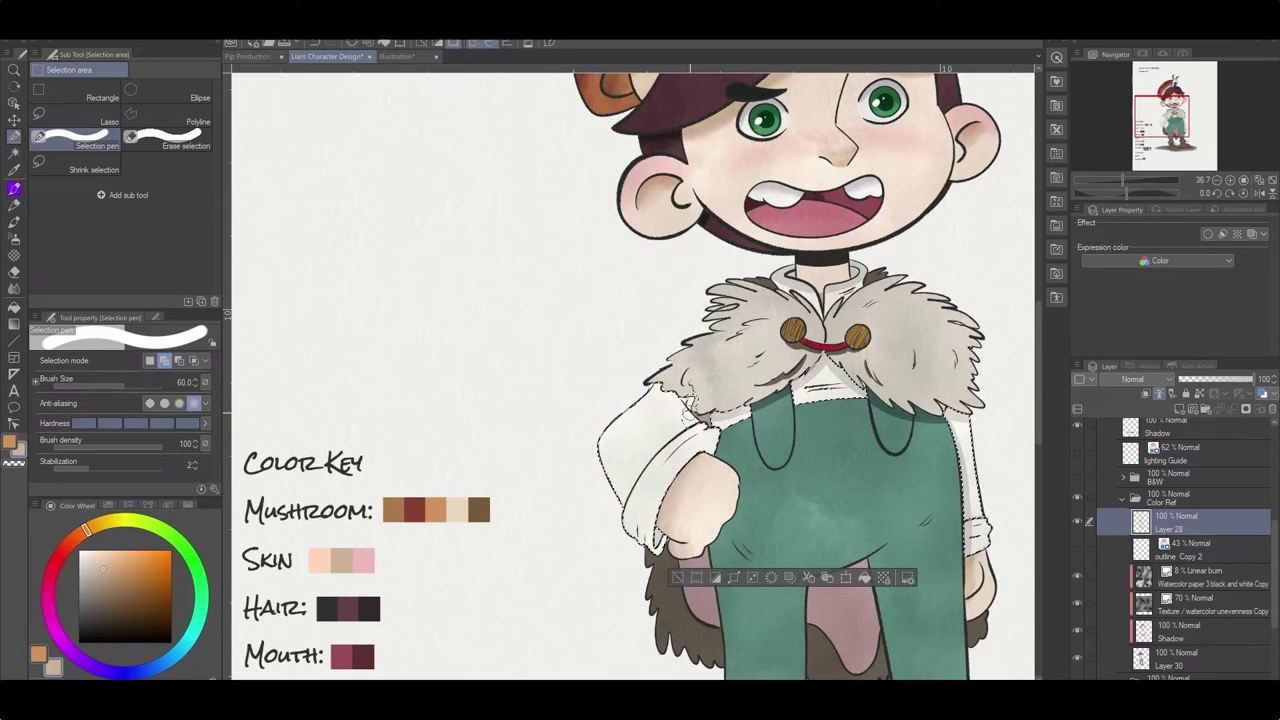
key("bracketleft")
key("bracketleft")
key("bracketleft")
key("bracketleft")
key("bracketleft")
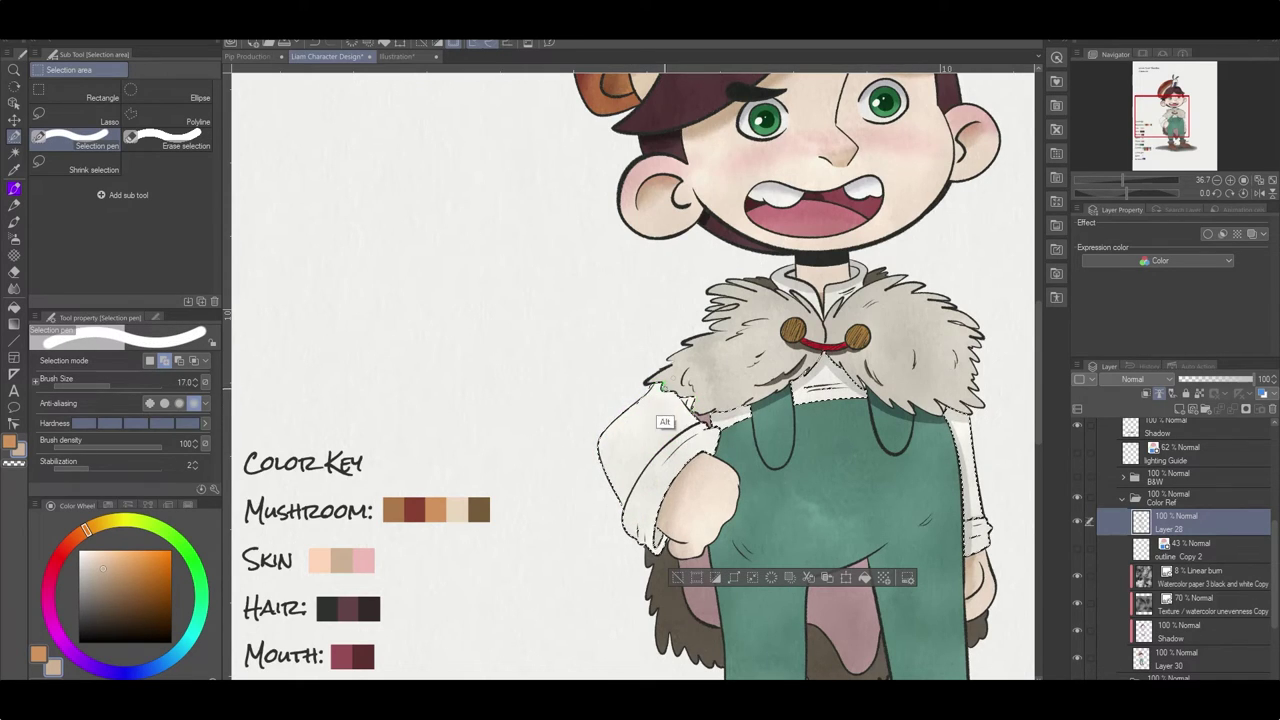
Return to the Shadow layer, sample the light grey from the Clothes swatches, and shade the shirt sleeve on the hand-on-hip arm.
key("alt+bracketleft")
key("alt+bracketleft")
key("alt+bracketleft")
key("alt+bracketleft")
key("j")
left_click(80, 140)
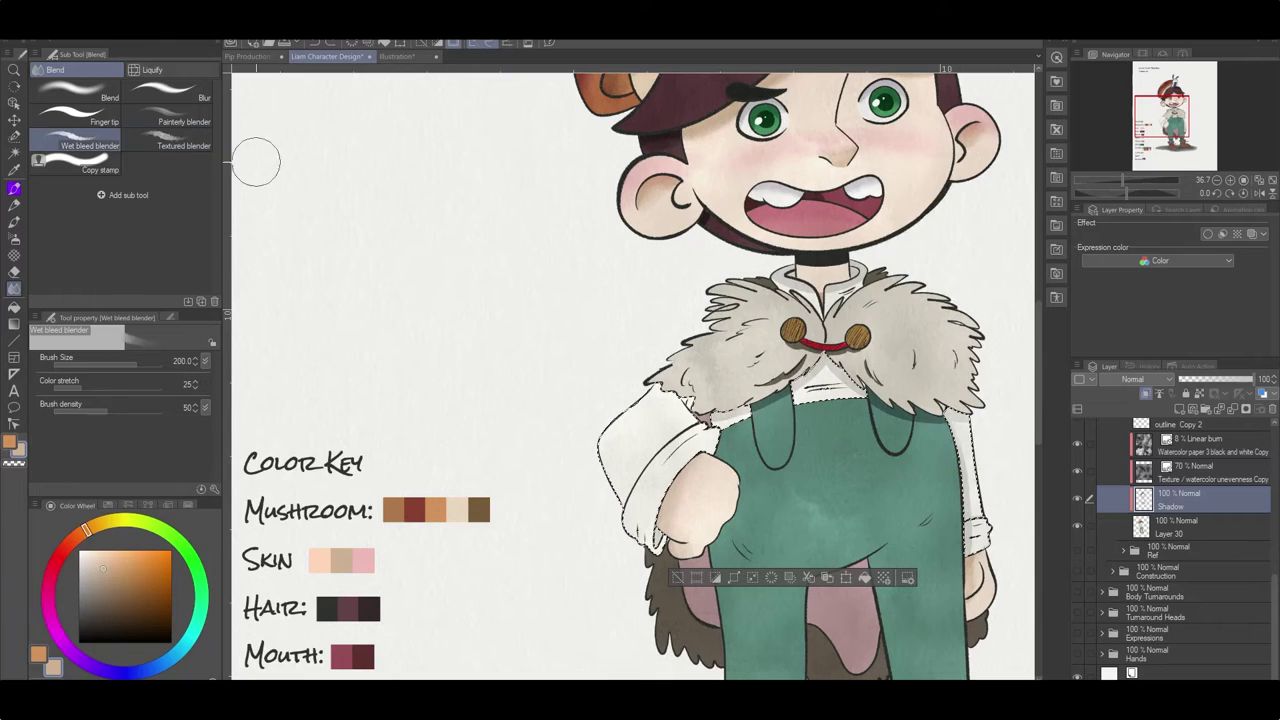
scroll(768, 300, "down", 4)
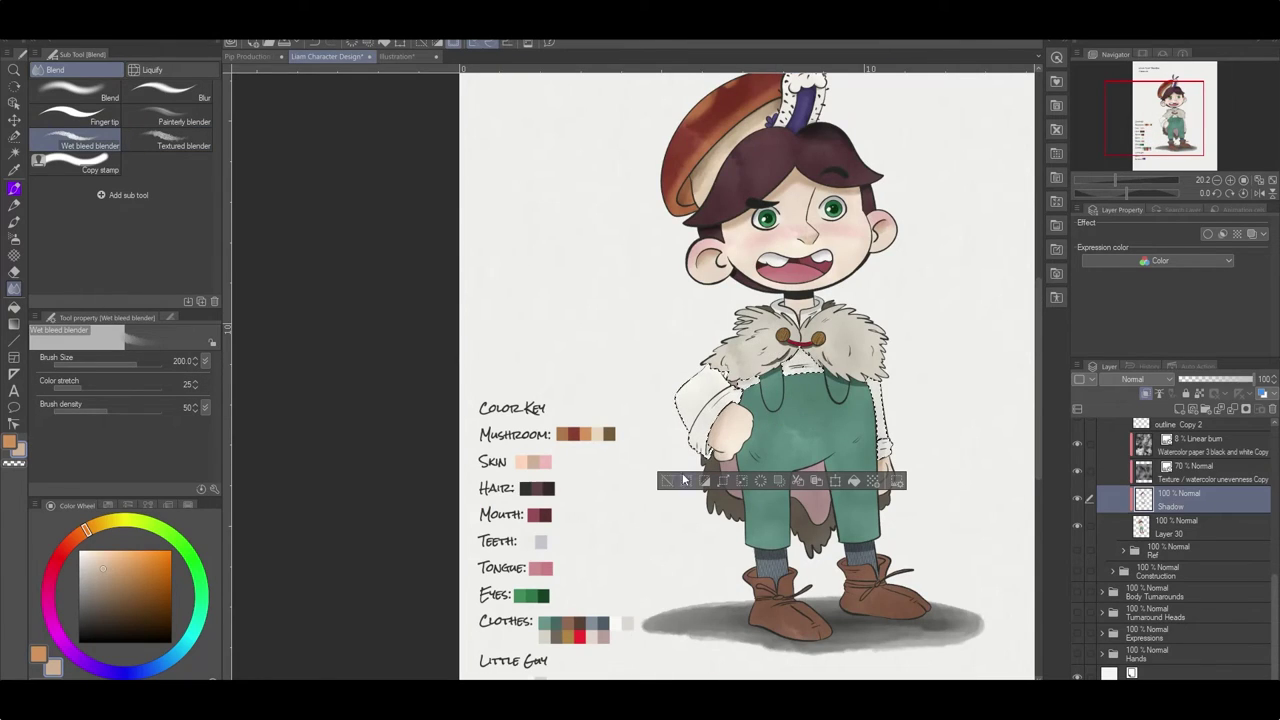
left_click(631, 620, "alt")
key("b")
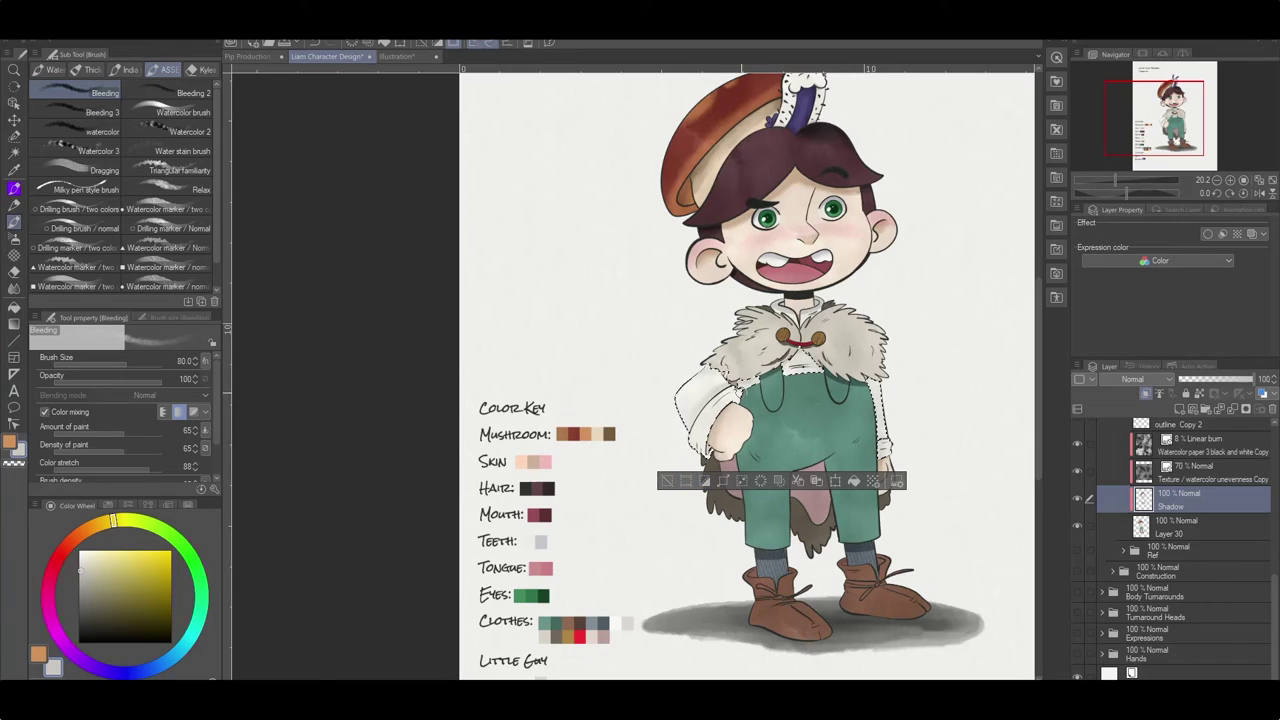
Shade the other sleeve and the shirt front below the fur cape in light grey with the Bleeding brush.
key("m")
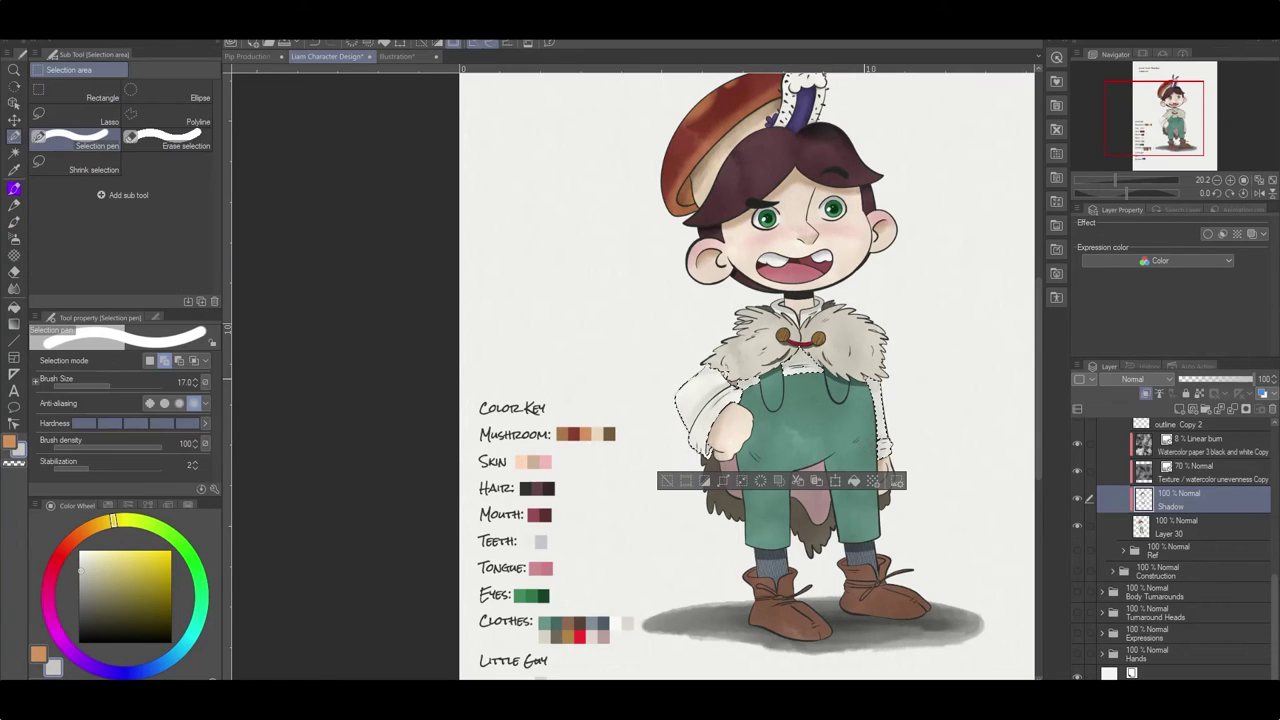
key("b")
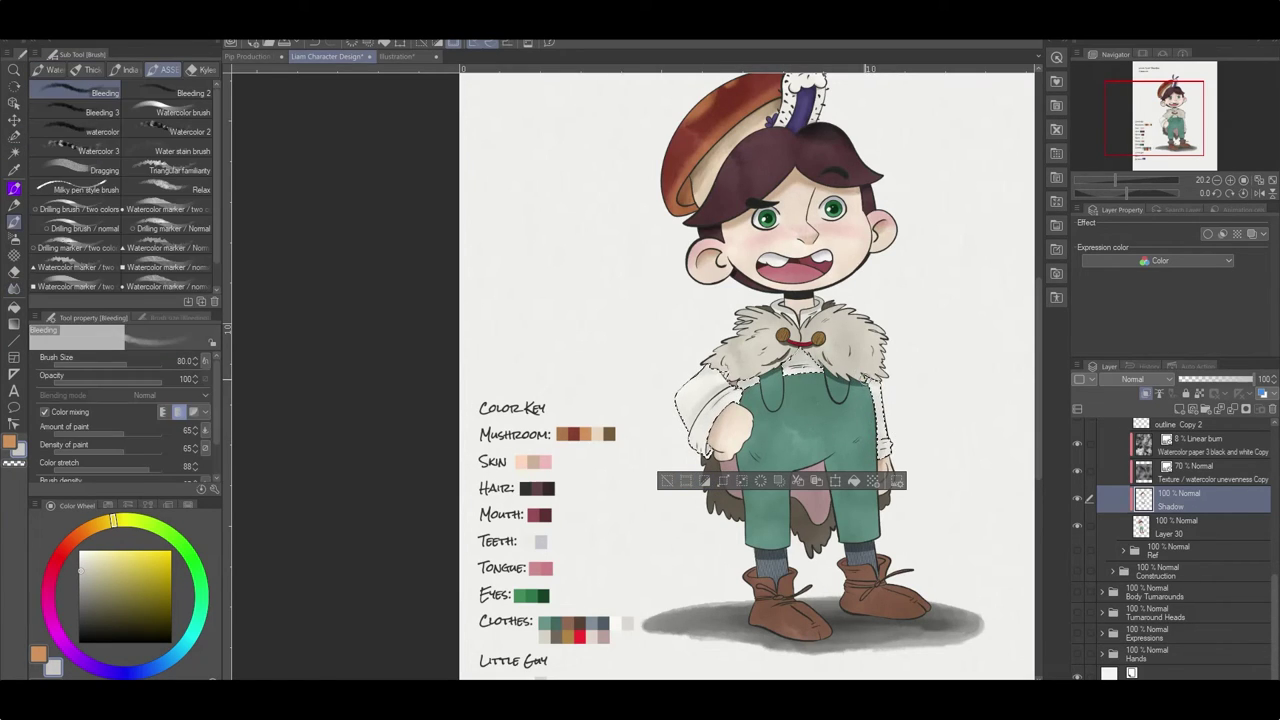
key("m")
key("b")
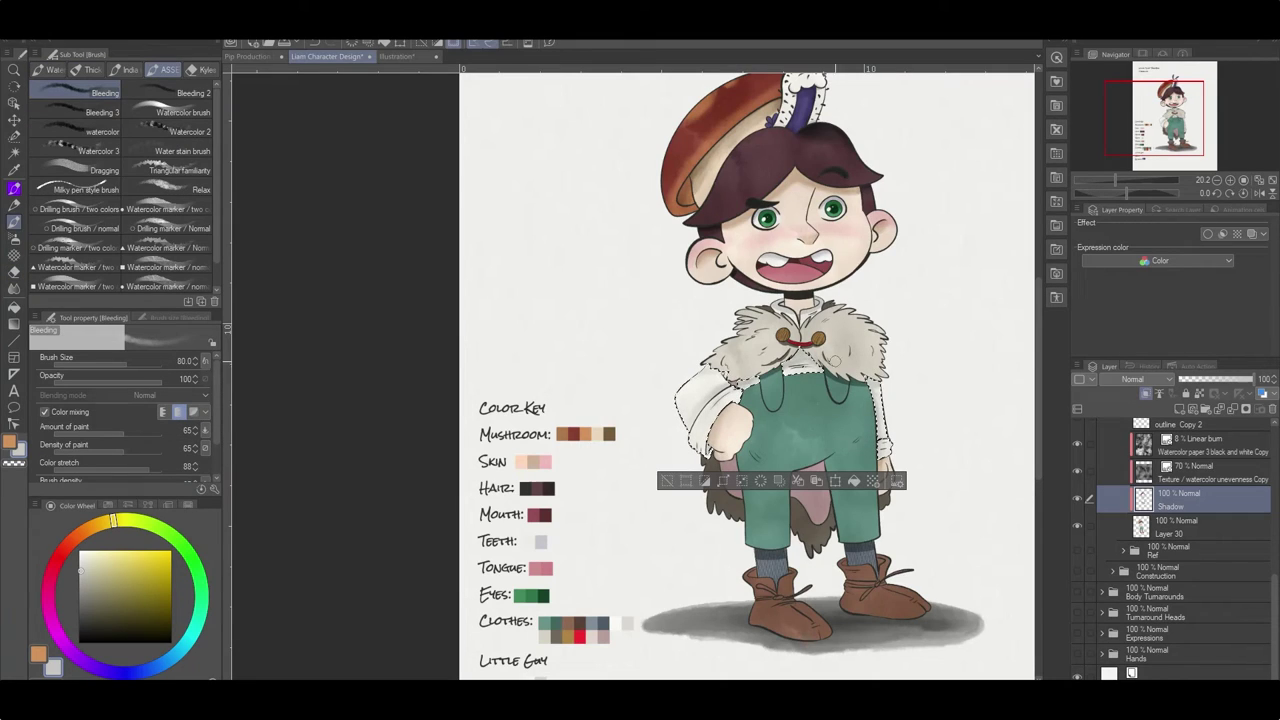
key("m")
key("b")
key("m")
key("b")
Soften the shirt shading with the Wet bleed blender, and select and shade the shirt collar above the fur cape.
key("w")
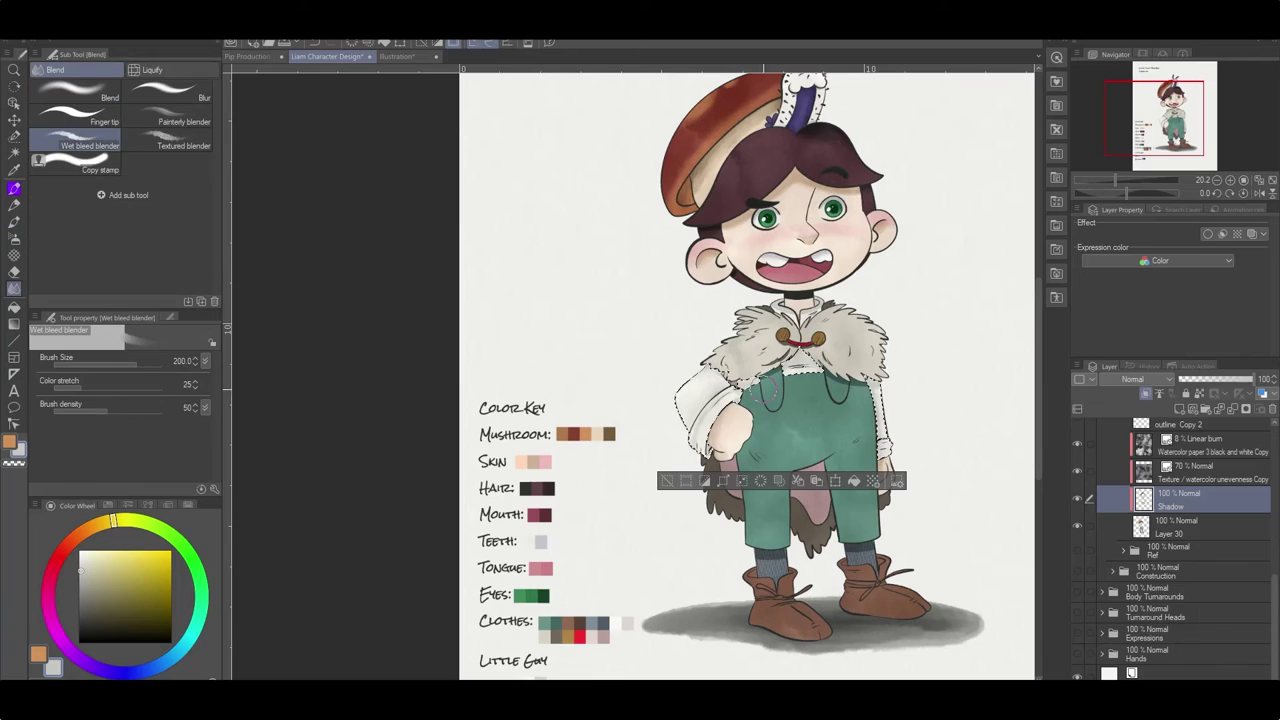
scroll(1163, 552, "up", 1)
key("b")
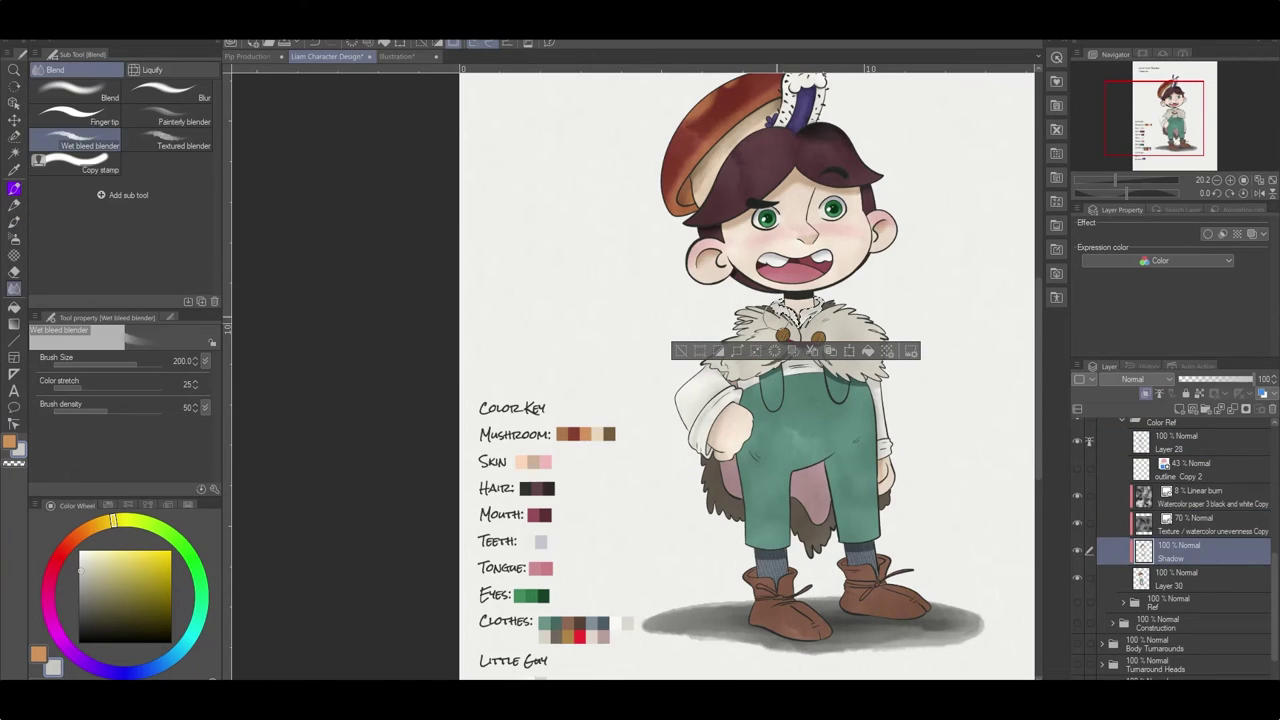
key("e")
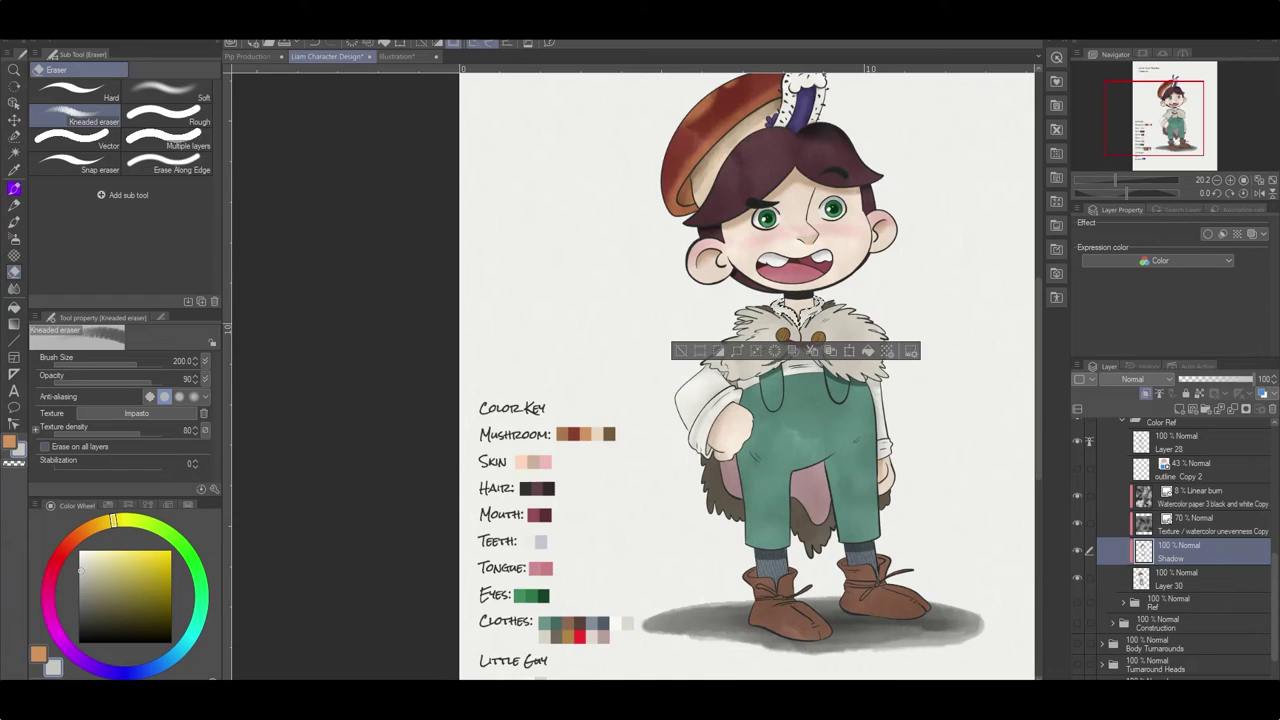
left_click_drag(575, 399, 515, 380)
key("b")
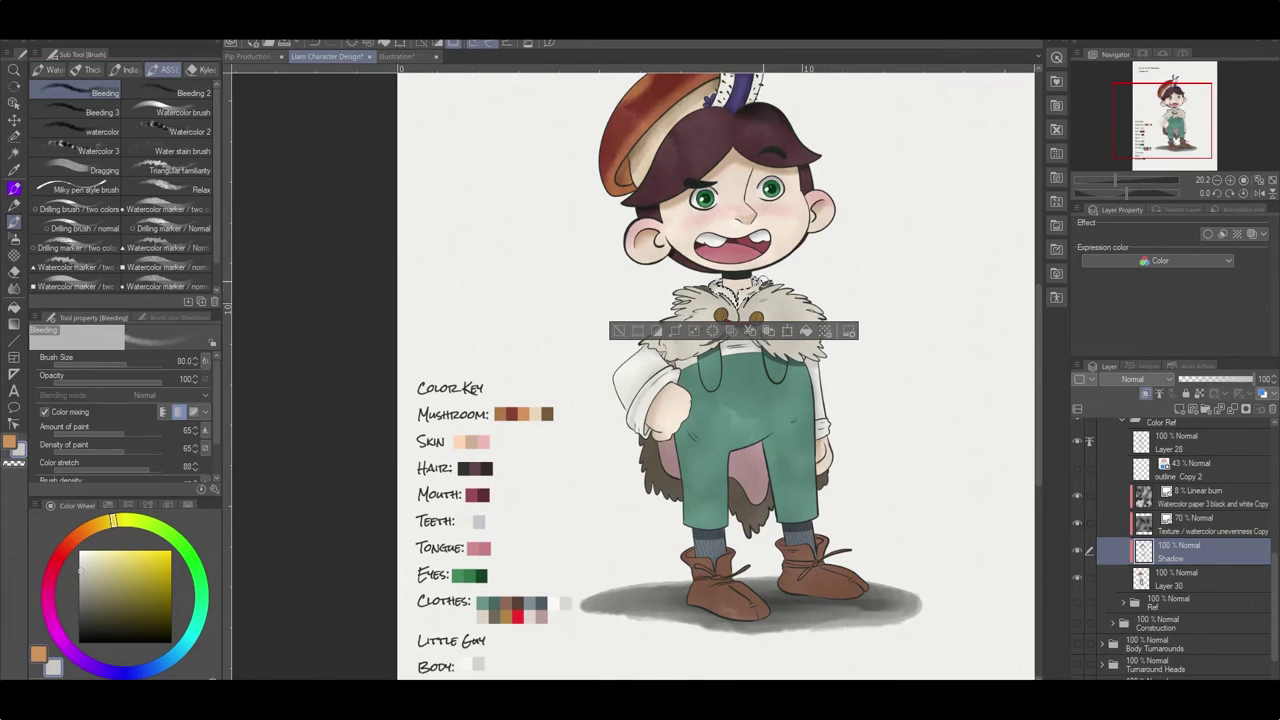
Select the trousers and socks, sample the dark green from the Clothes swatches, and shade the trousers with the Bleeding brush at size 170.
key("i")
left_click(1143, 550, "ctrl")
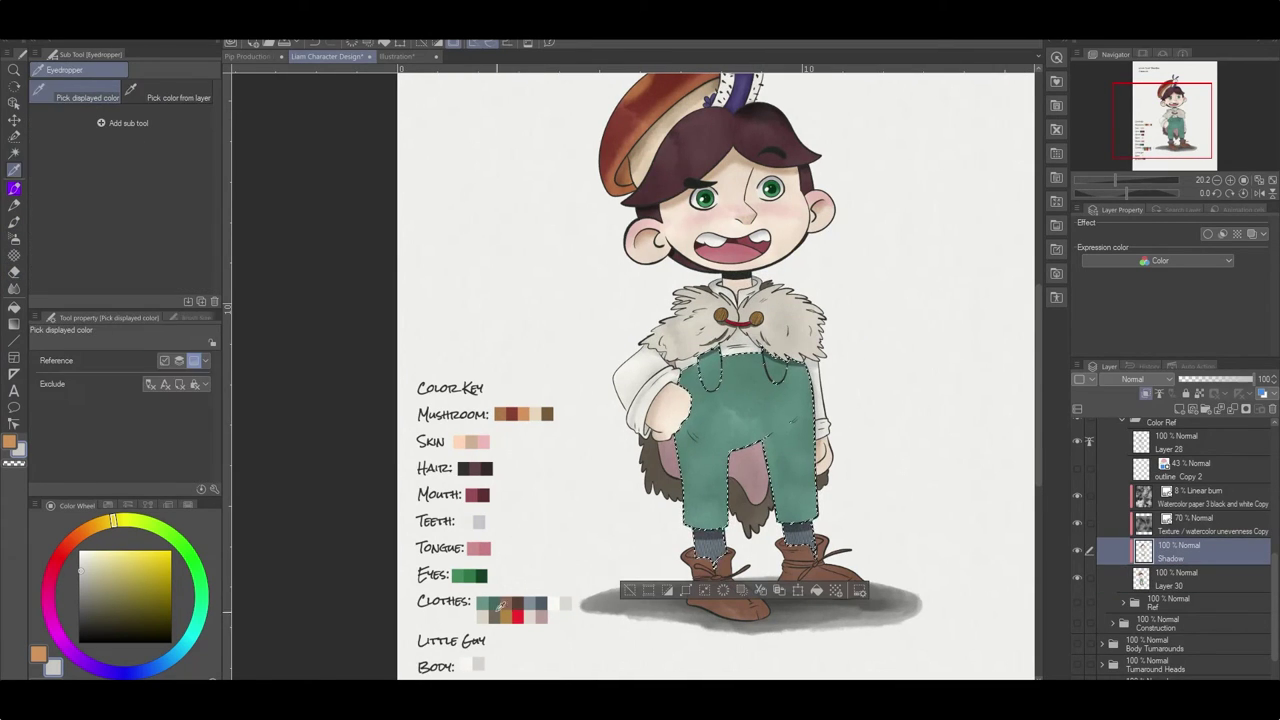
left_click(500, 607)
key("b")
key("bracketright")
key("bracketright")
key("bracketright")
key("bracketright")
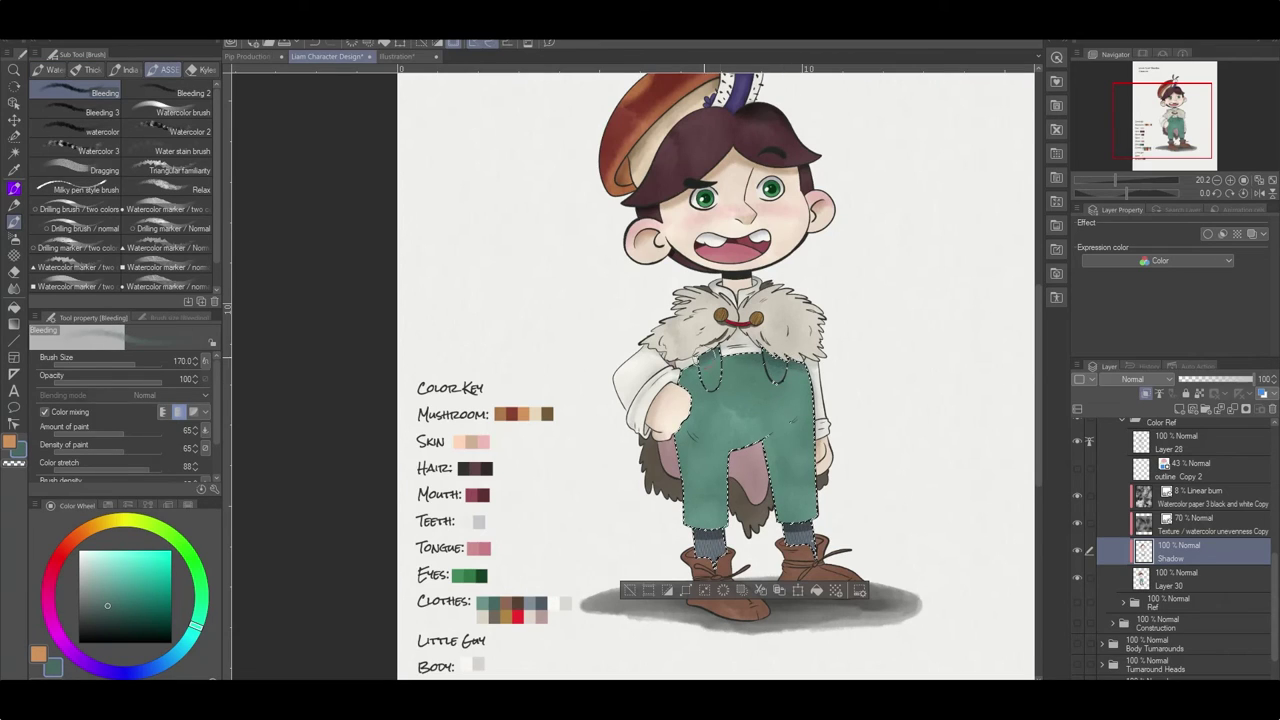
mouse_move(740, 445)
left_mouse_down()
mouse_move(690, 440)
mouse_move(700, 380)
left_mouse_up()
key("ctrl+d")
Blend the socks above the boots with the Wet bleed blender at size 70.
left_click_drag(812, 621, 838, 547)
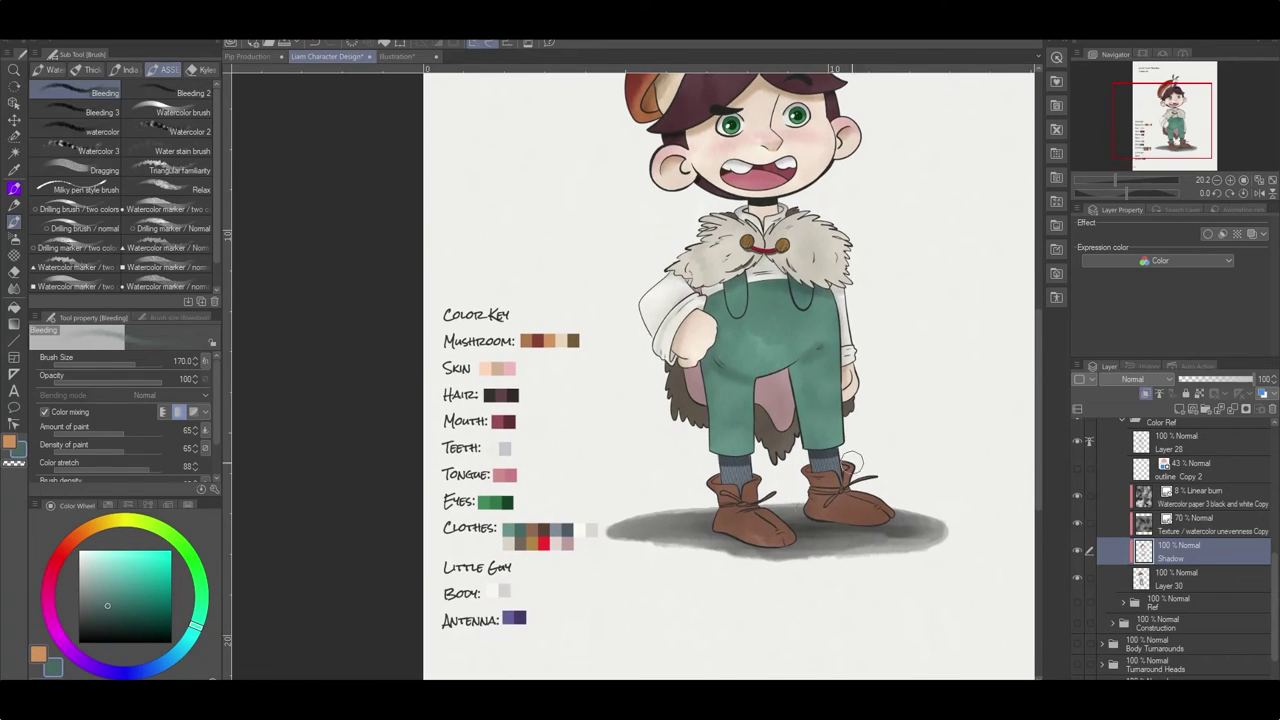
key("w")
left_click(838, 547)
key("ctrl+d")
key("j")
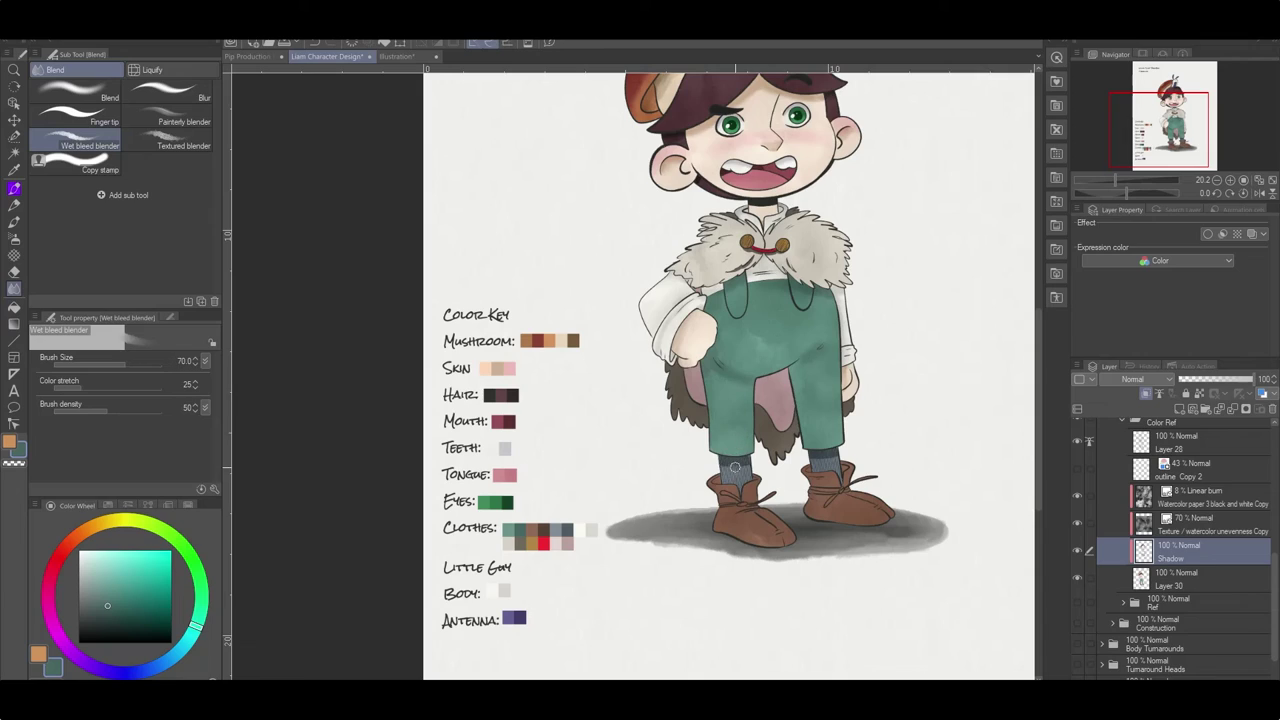
Sample the dark brown from the Clothes swatches, shade both boots with the Bleeding brush, and soften with the Textured blender.
left_click(545, 560, "alt")
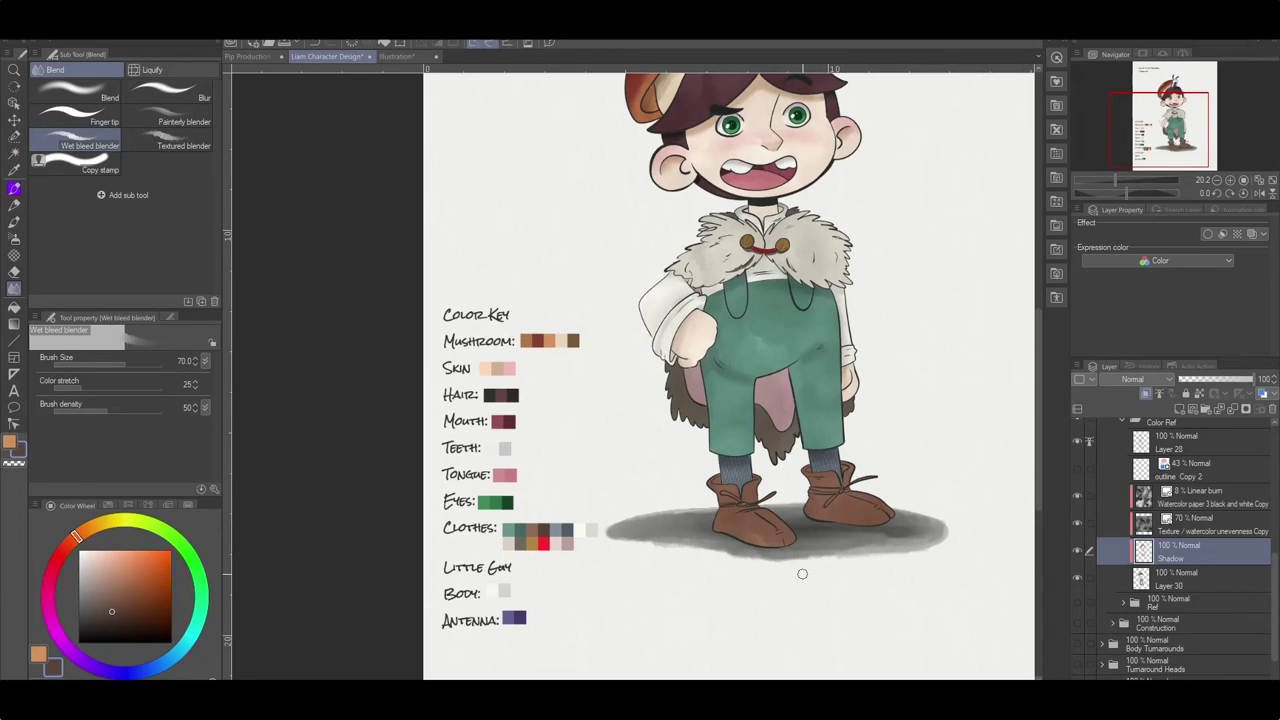
key("b")
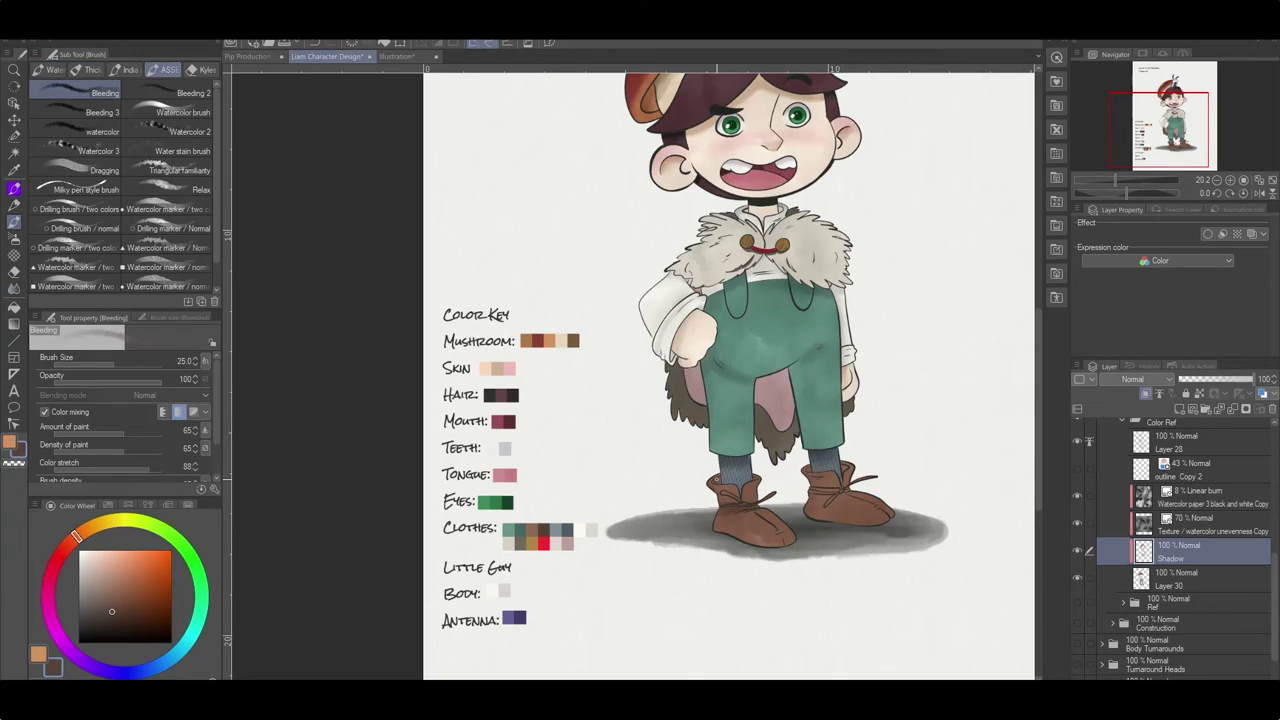
left_click_drag(831, 500, 870, 516, "ctrl+alt")
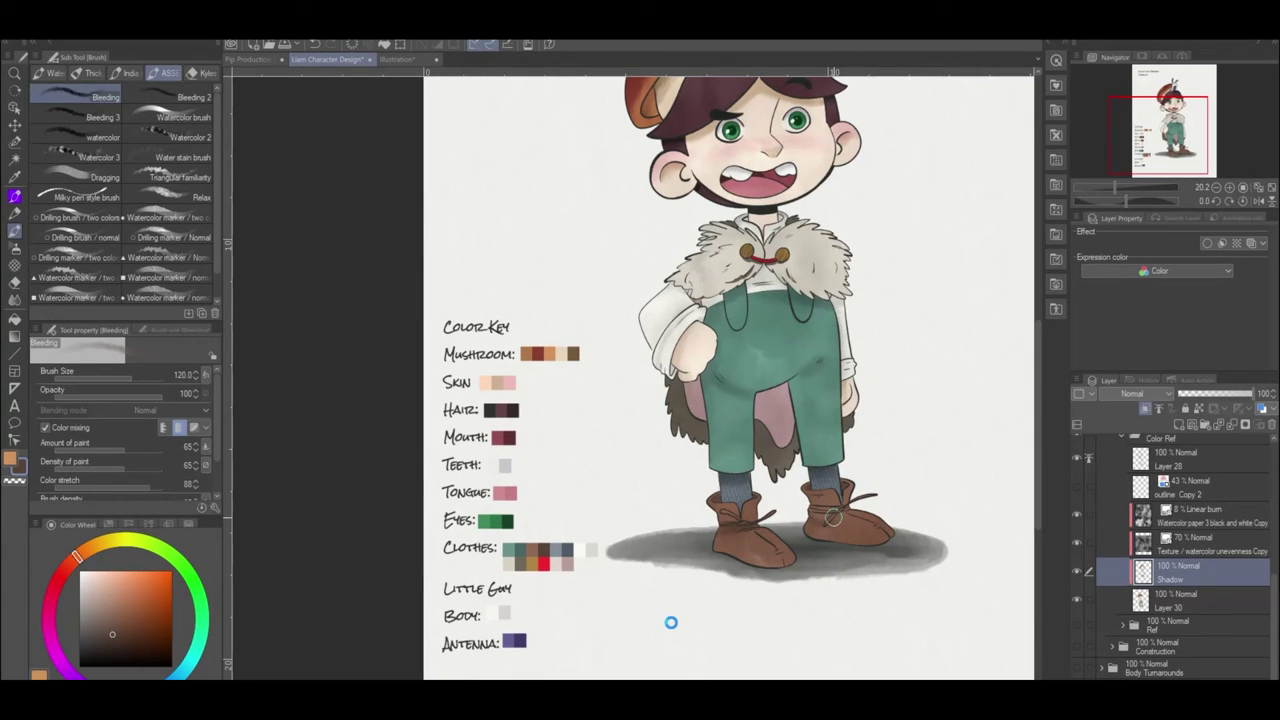
scroll(832, 515, "right", 3)
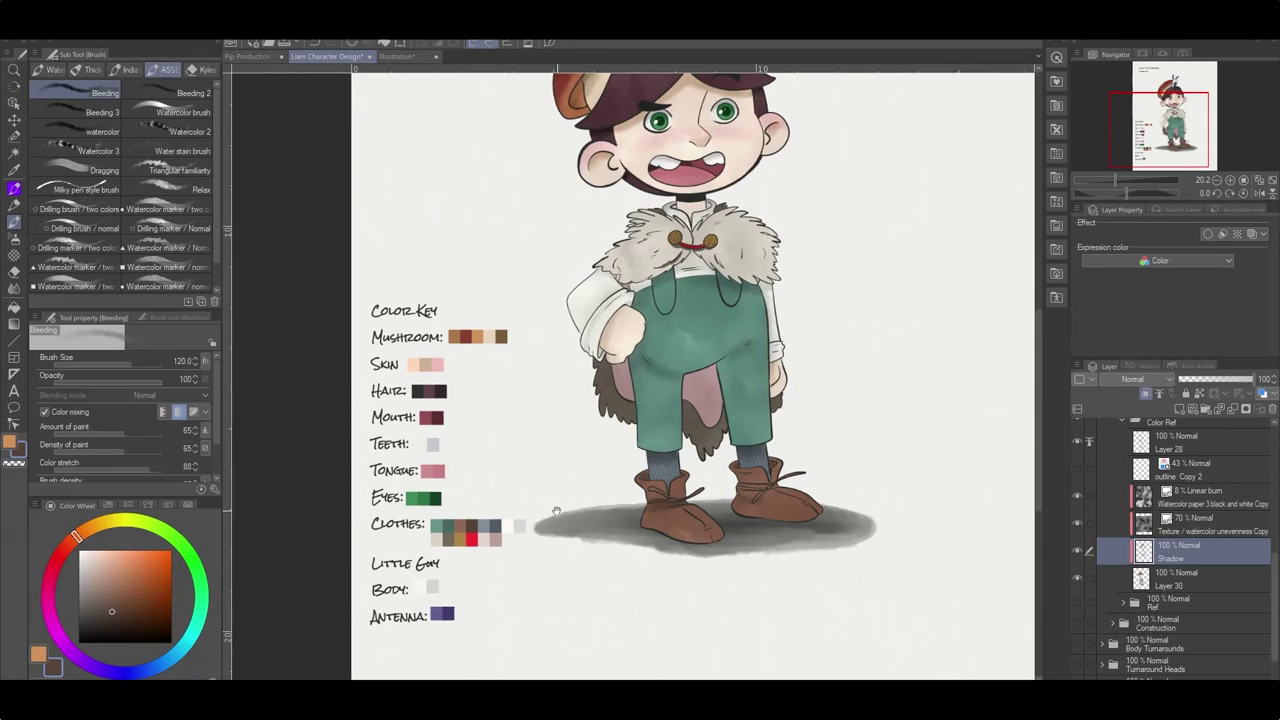
key("j")
key("period")
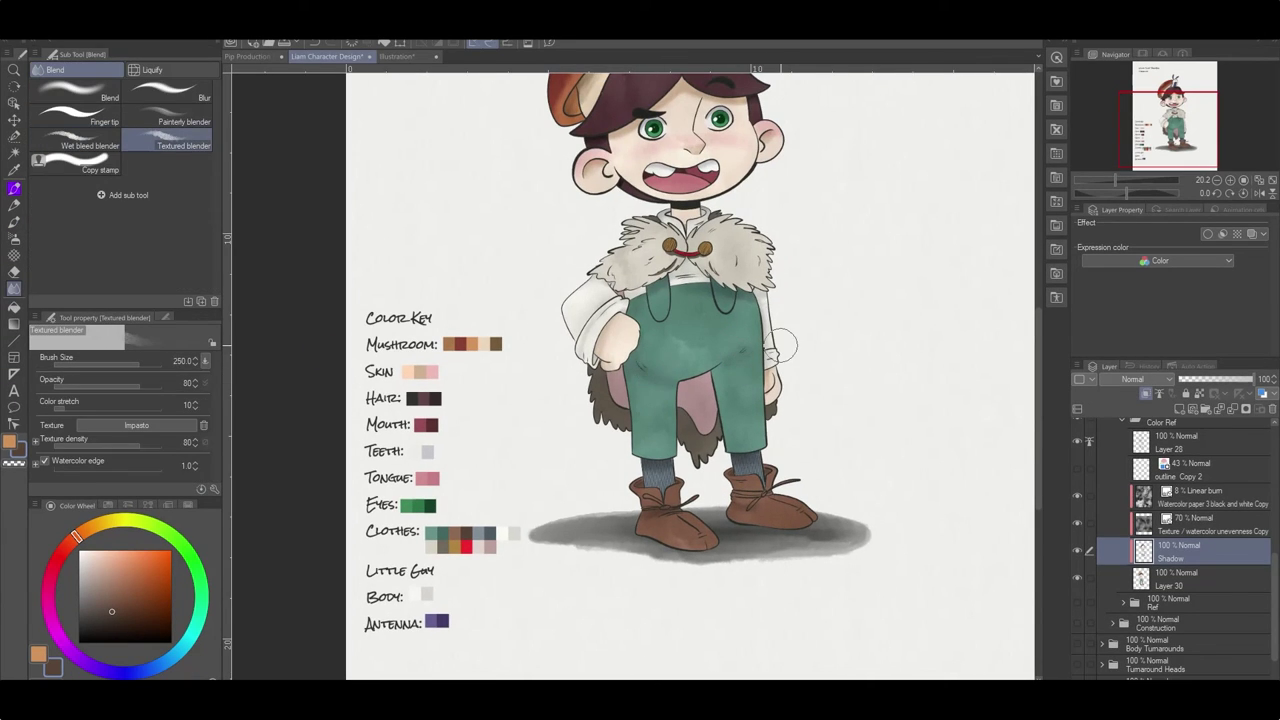
key("b")
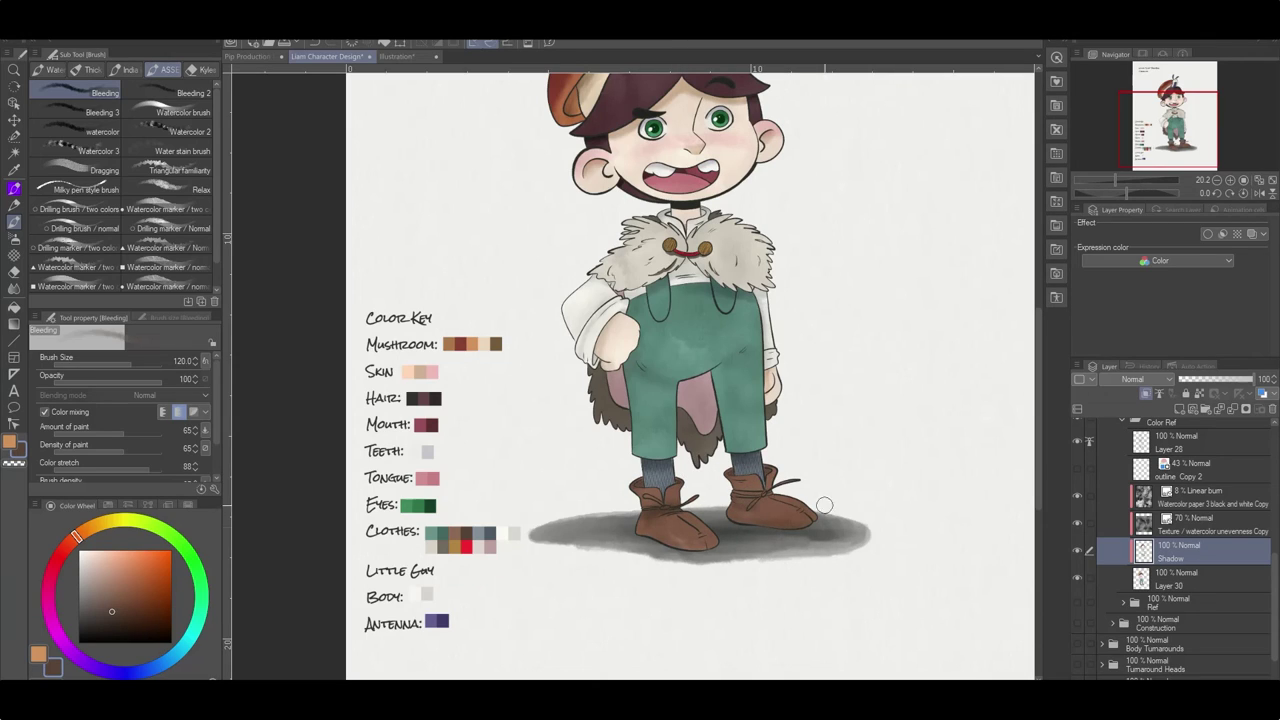
Merge the Shadow layer into Layer 30 and mottle the figure with the Water stain brush at size 1700 and opacity 19.
scroll(700, 541, "down", 3)
key("ctrl+e")
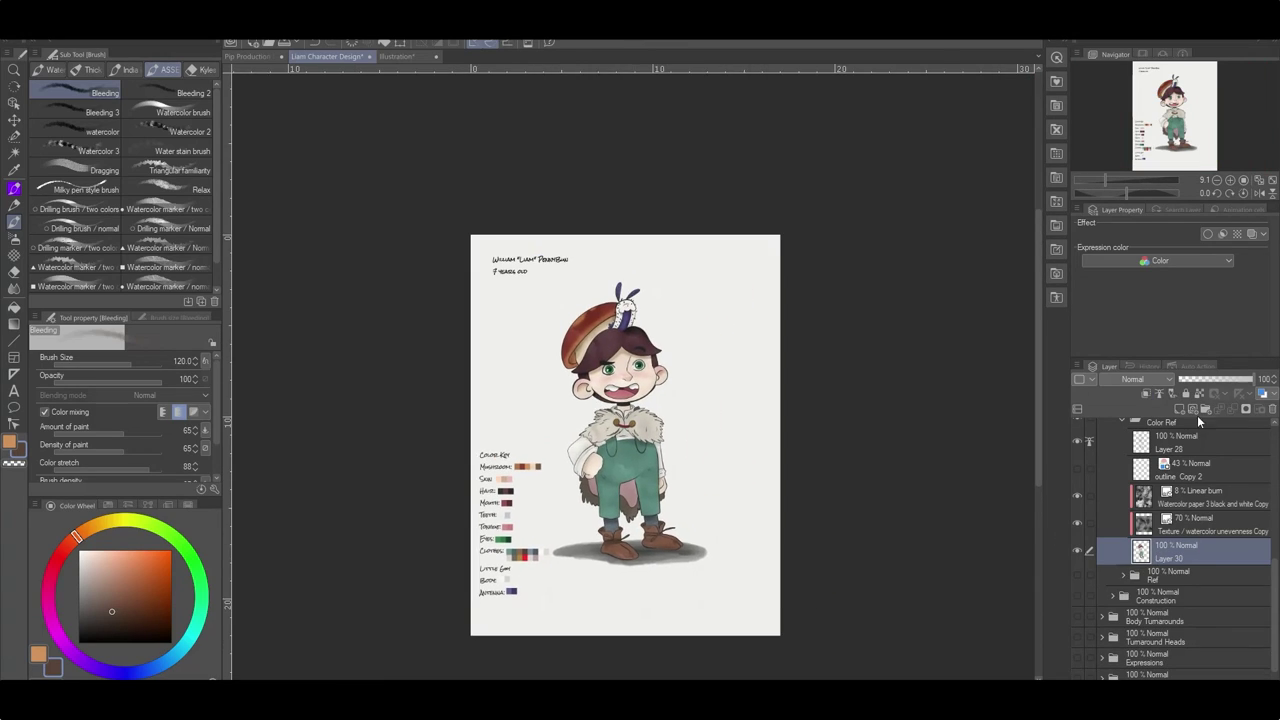
left_click_drag(100, 364, 140, 364)
left_click(52, 384)
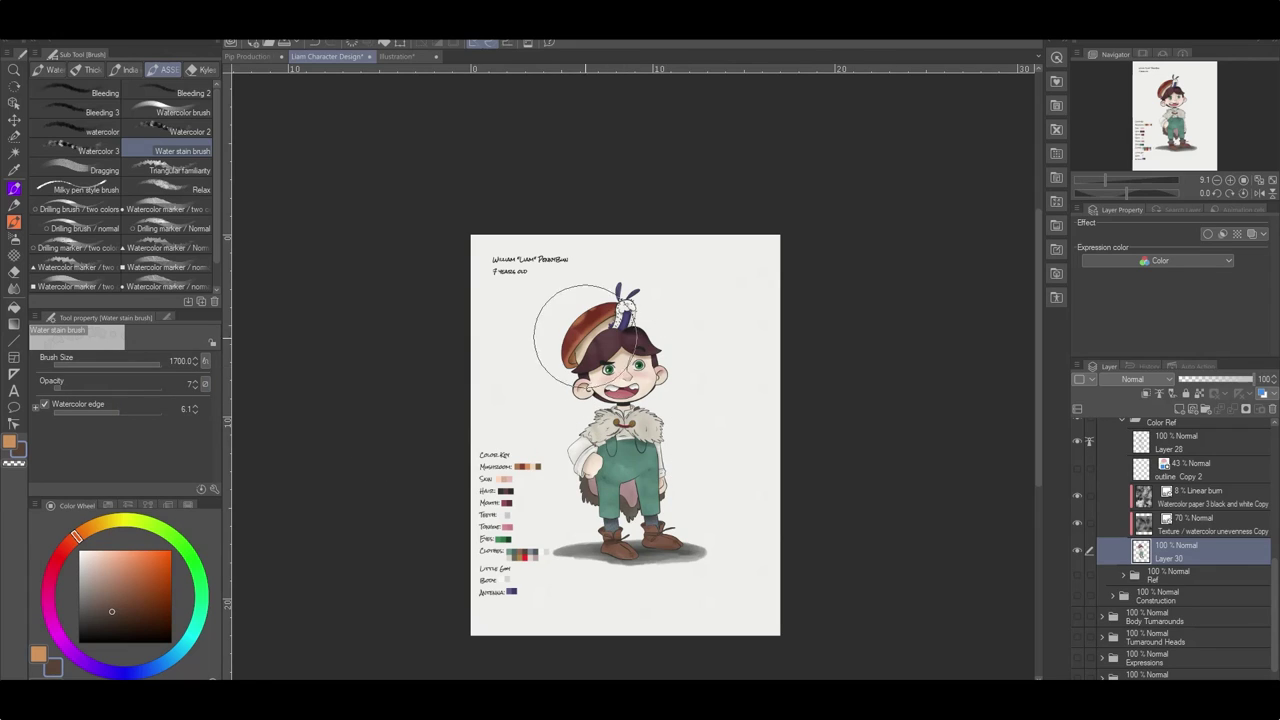
left_click(70, 386)
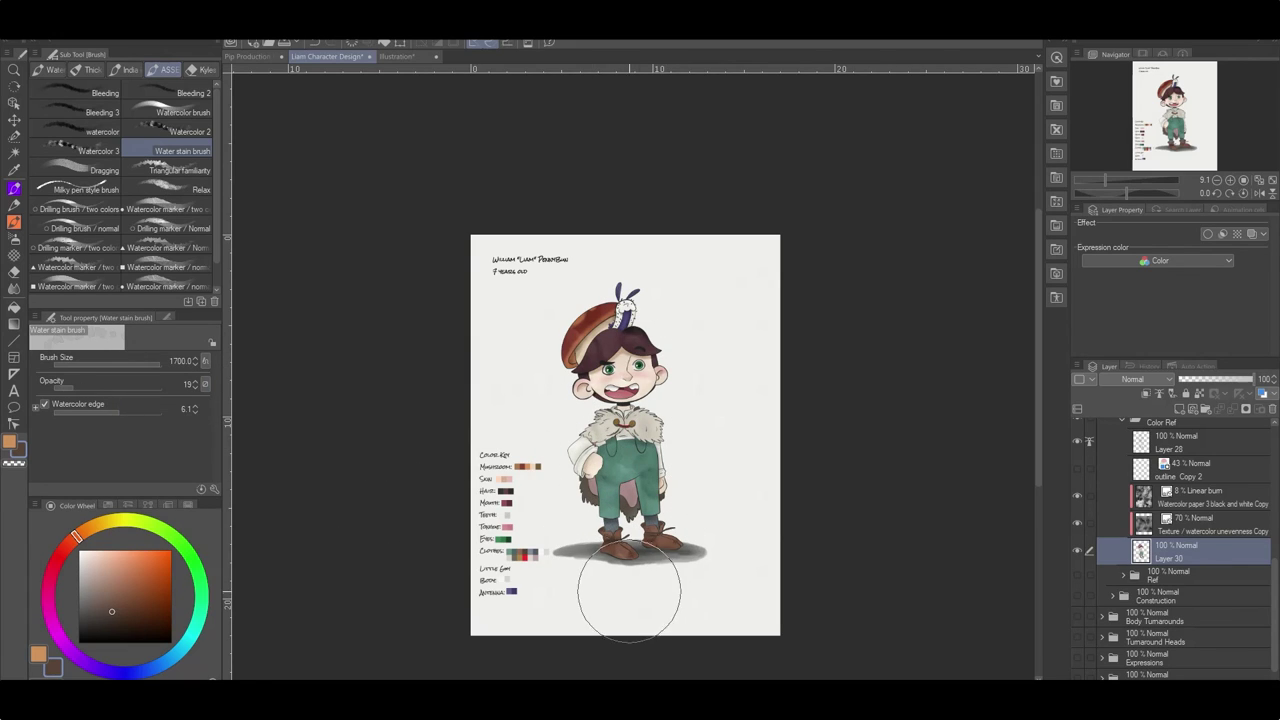
left_click(620, 487)
scroll(642, 562, "up", 2)
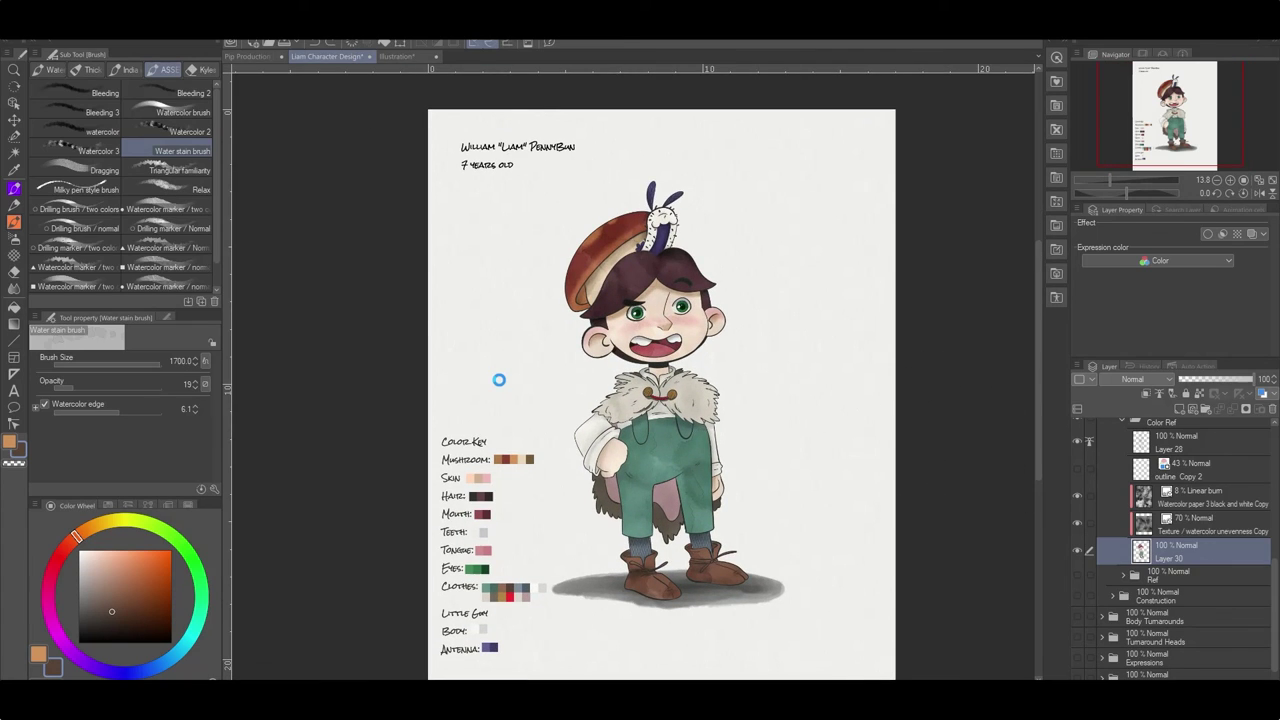
Move the merged colour copy, Layer 30 2, into the Finished folder above B&W and rename it Watercolor.
left_click_drag(1180, 550, 1104, 537)
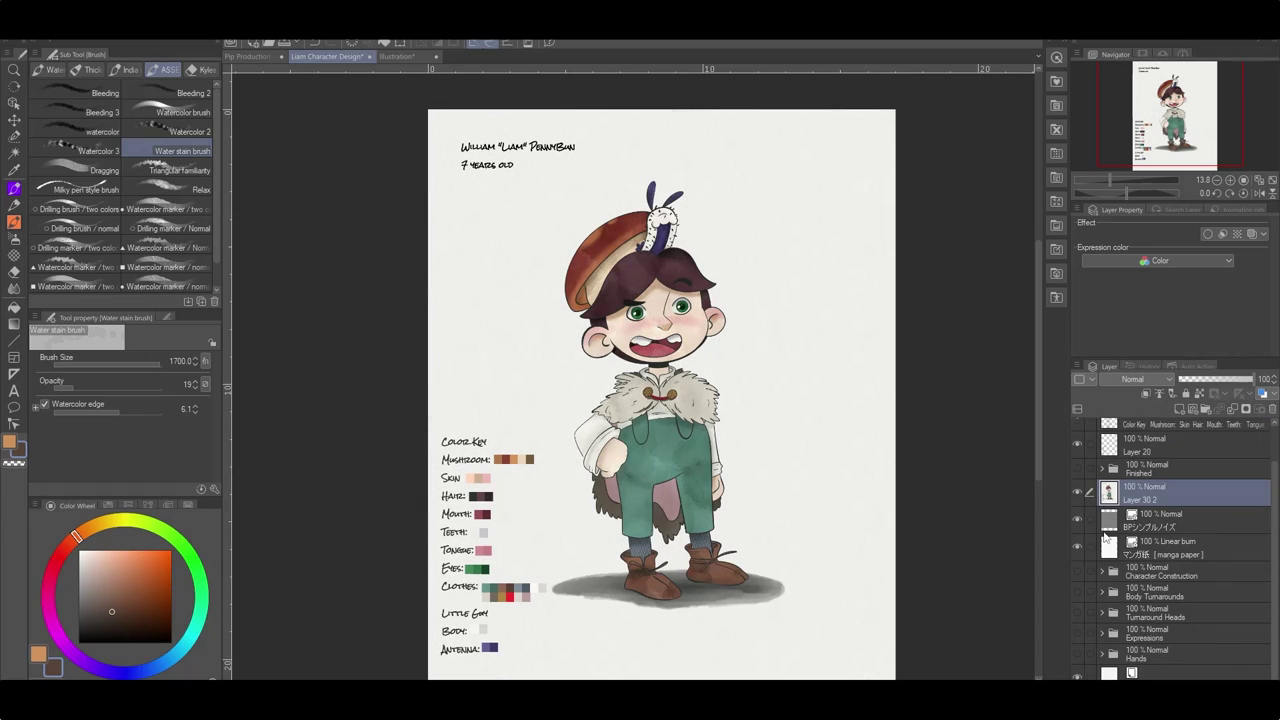
mouse_move(1140, 492)
left_mouse_down()
mouse_move(1150, 430)
mouse_move(1148, 510)
left_mouse_up()
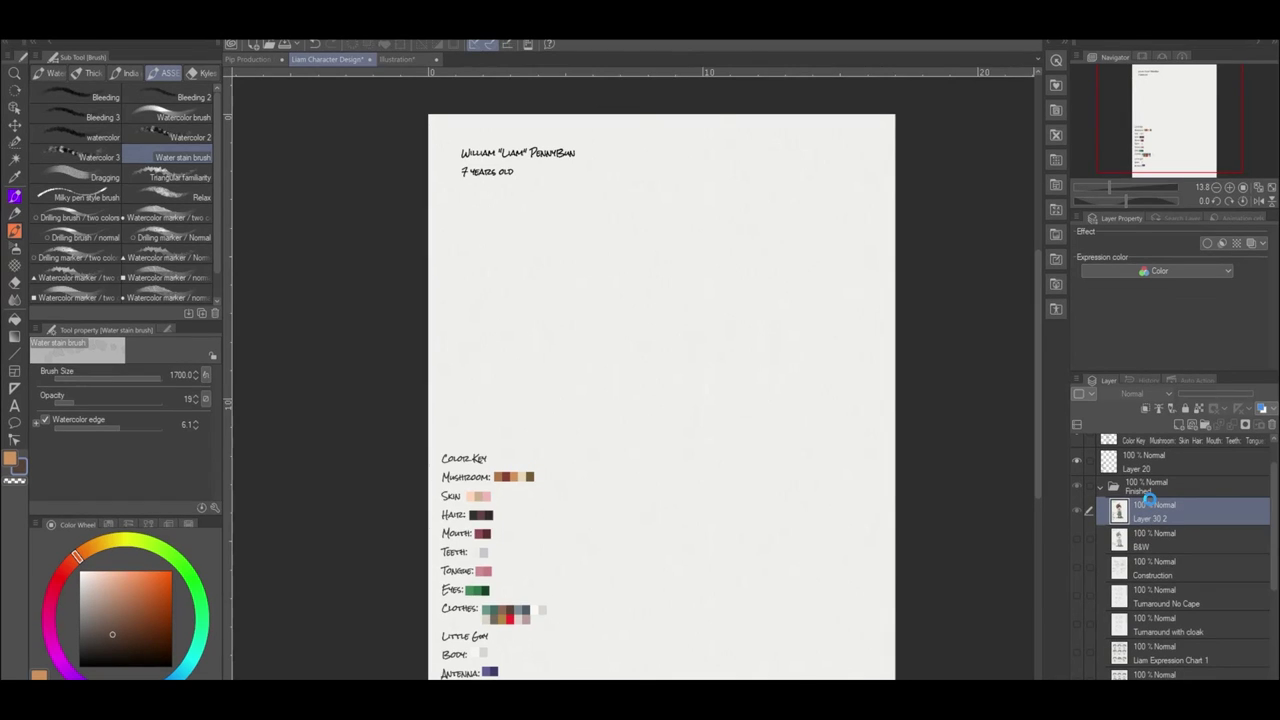
double_click(1150, 517)
type("Wat")
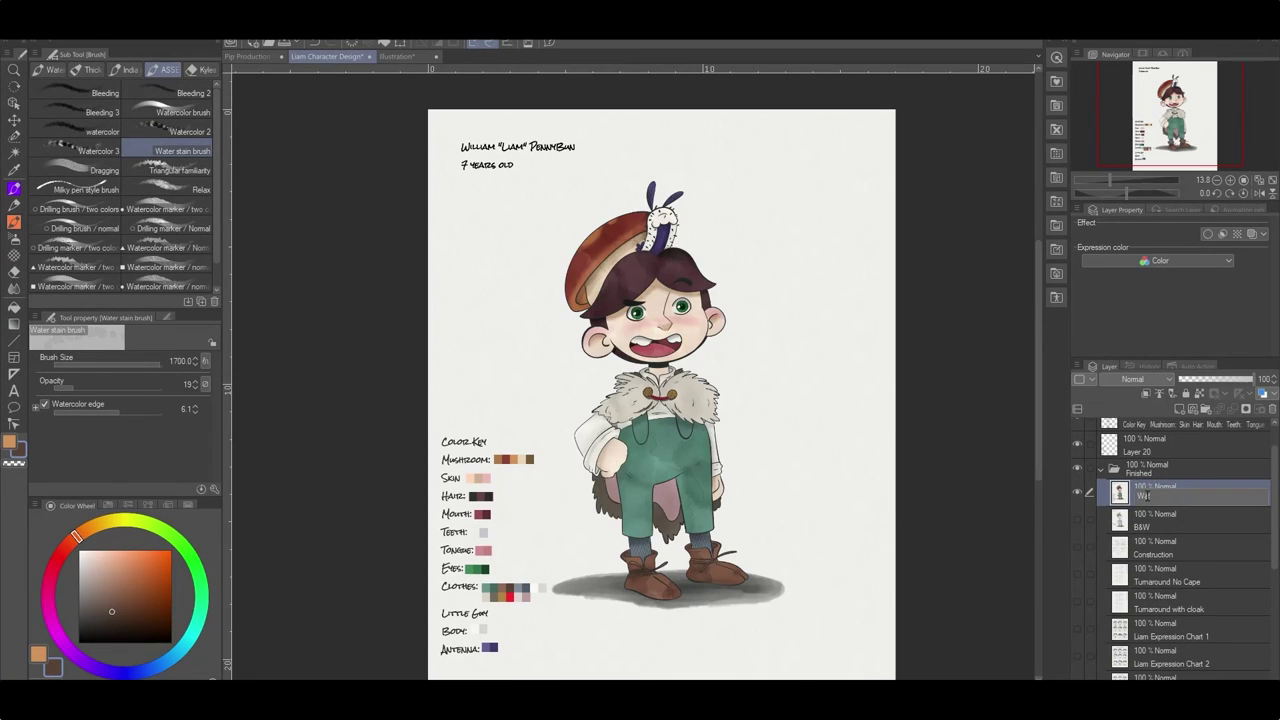
type("ercolor")
key("Return")
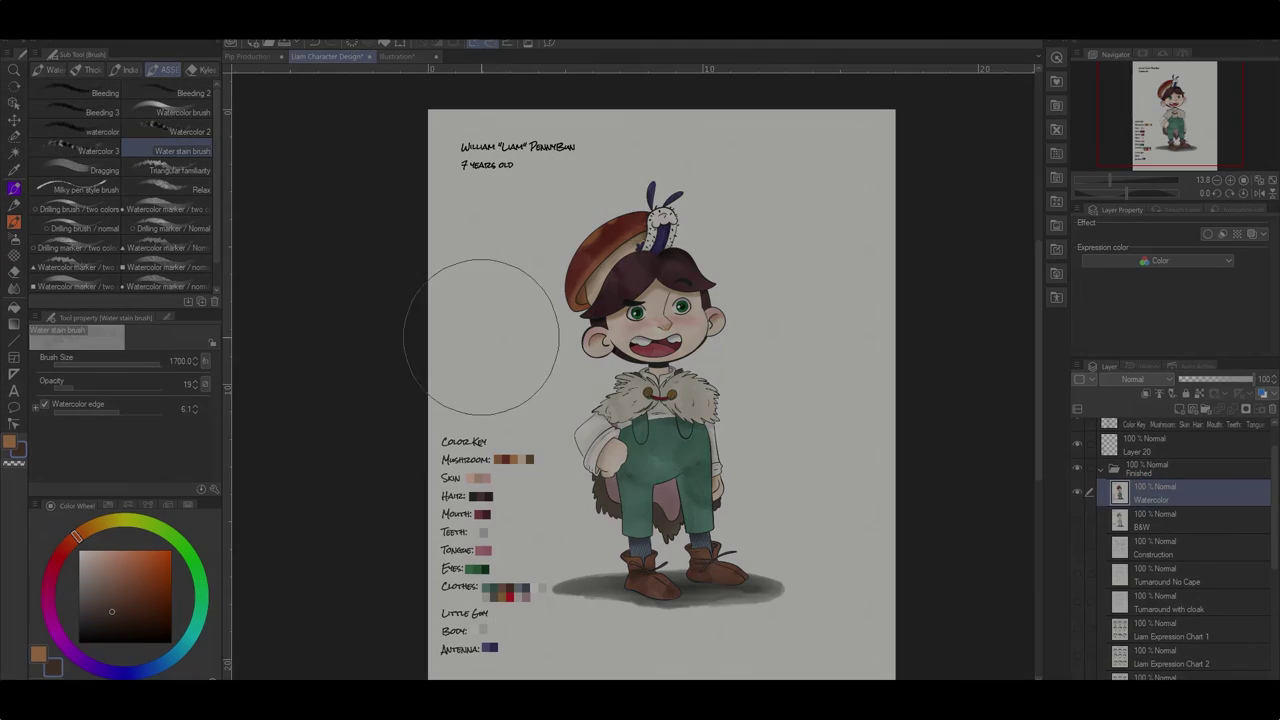